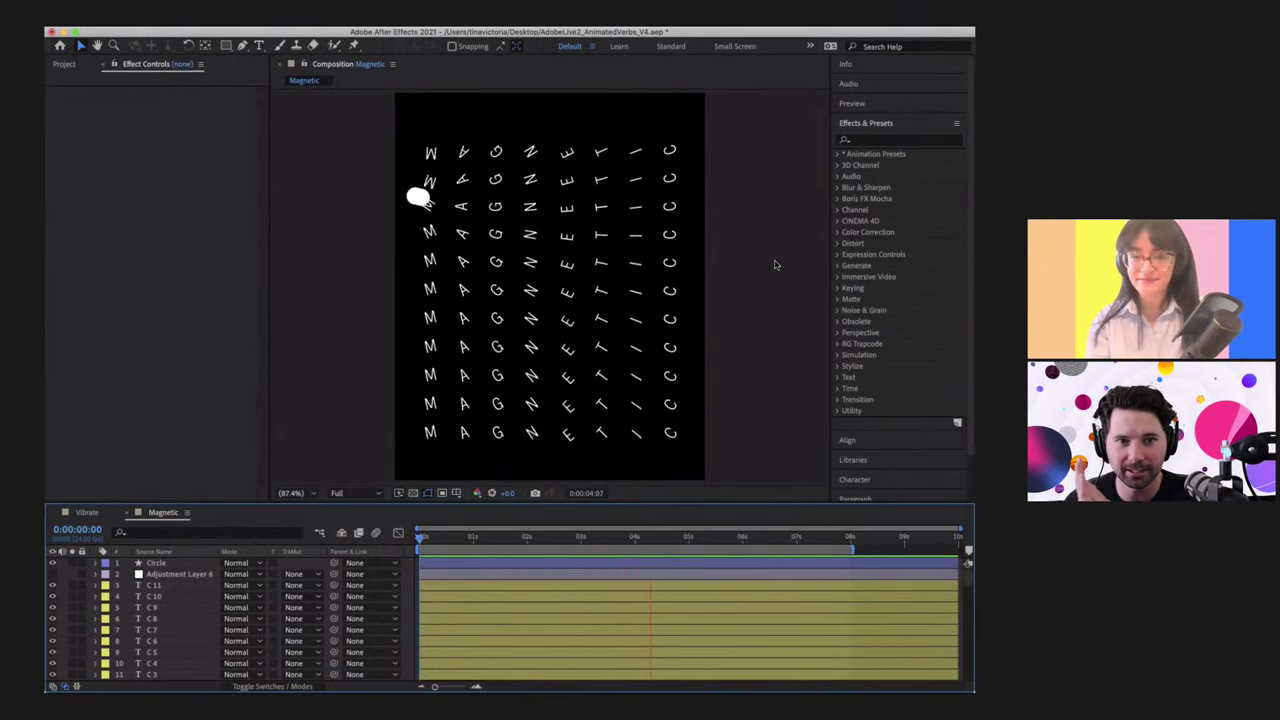
Step: Examine the Magnetic composition's animation and its full layer stack, with the playhead at the start
{"action": "key", "text": "space"}
{"action": "key", "text": "Home"}
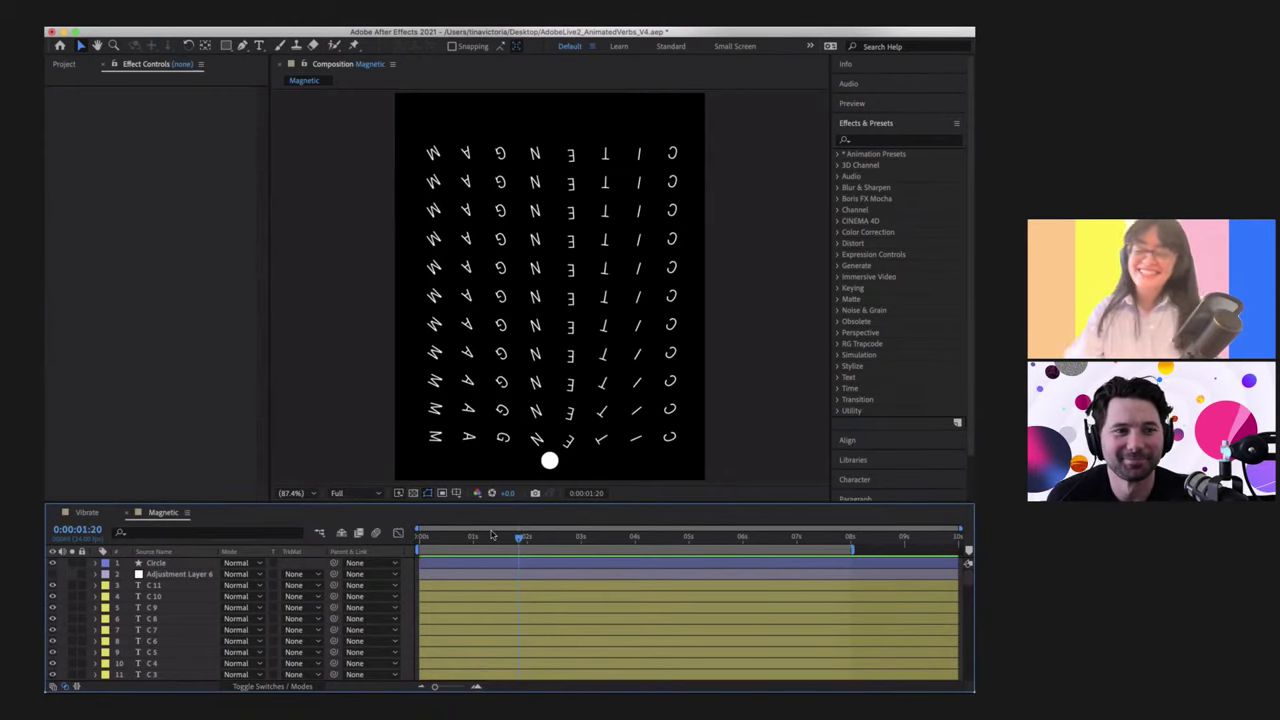
{"action": "left_click_drag", "start_coordinate": [487, 540], "coordinate": [418, 537]}
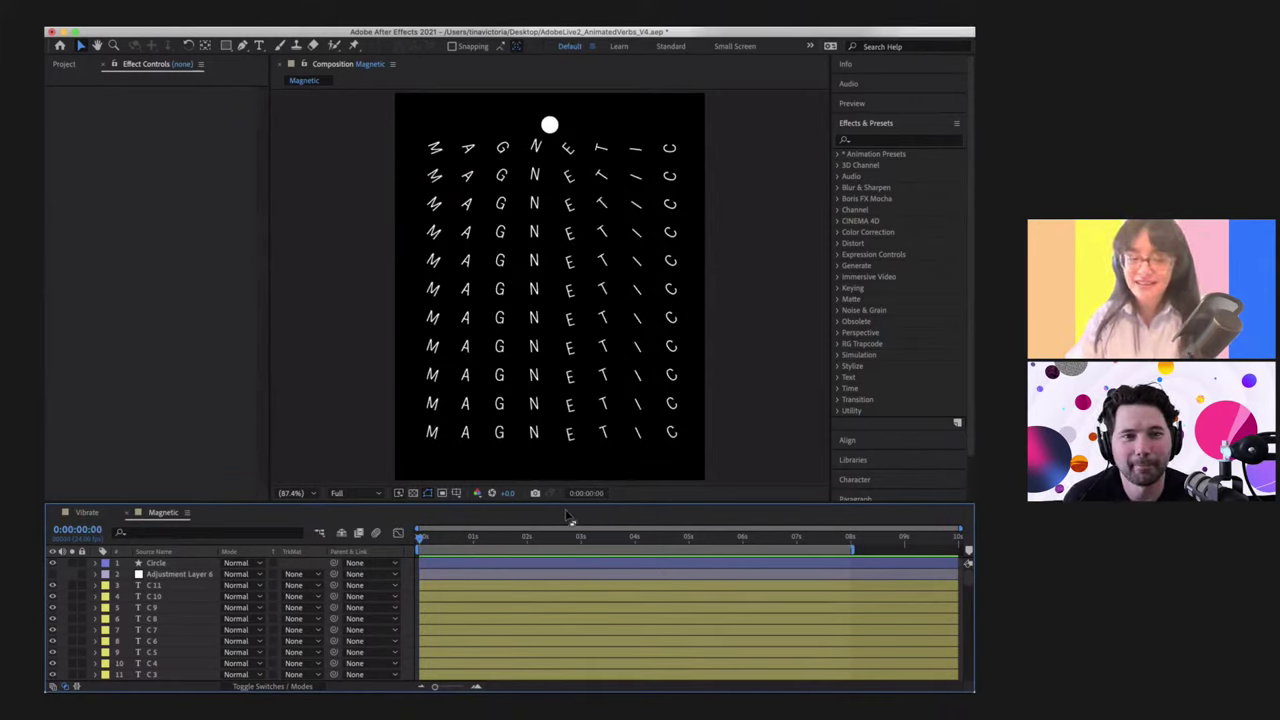
{"action": "scroll", "coordinate": [145, 620], "scroll_direction": "down", "scroll_amount": 10}
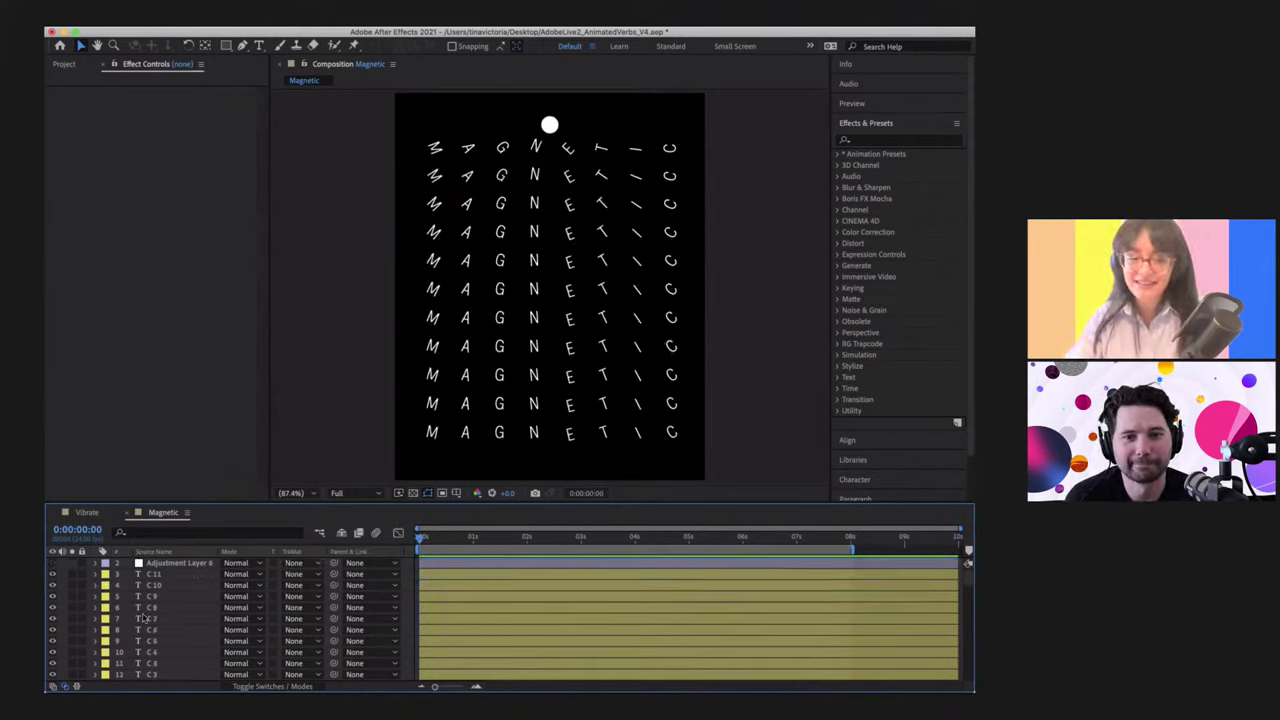
{"action": "scroll", "coordinate": [145, 619], "scroll_direction": "down", "scroll_amount": 13}
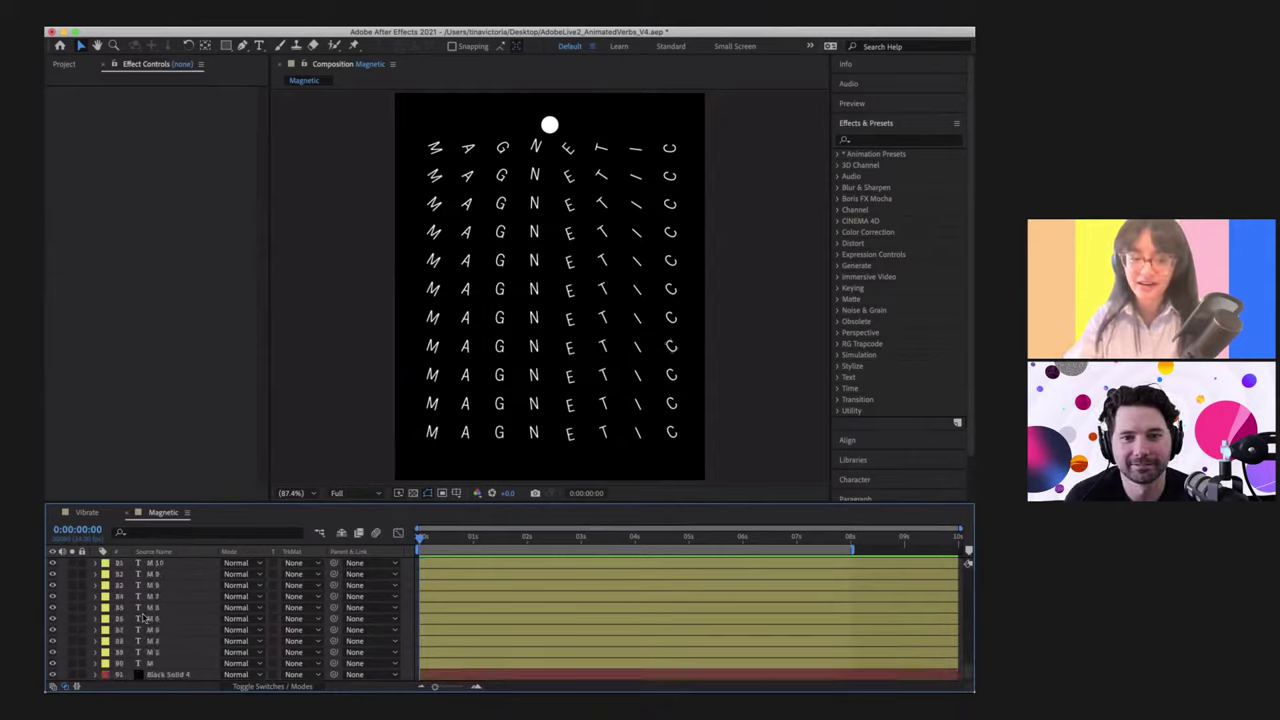
{"action": "scroll", "coordinate": [145, 620], "scroll_direction": "up", "scroll_amount": 20}
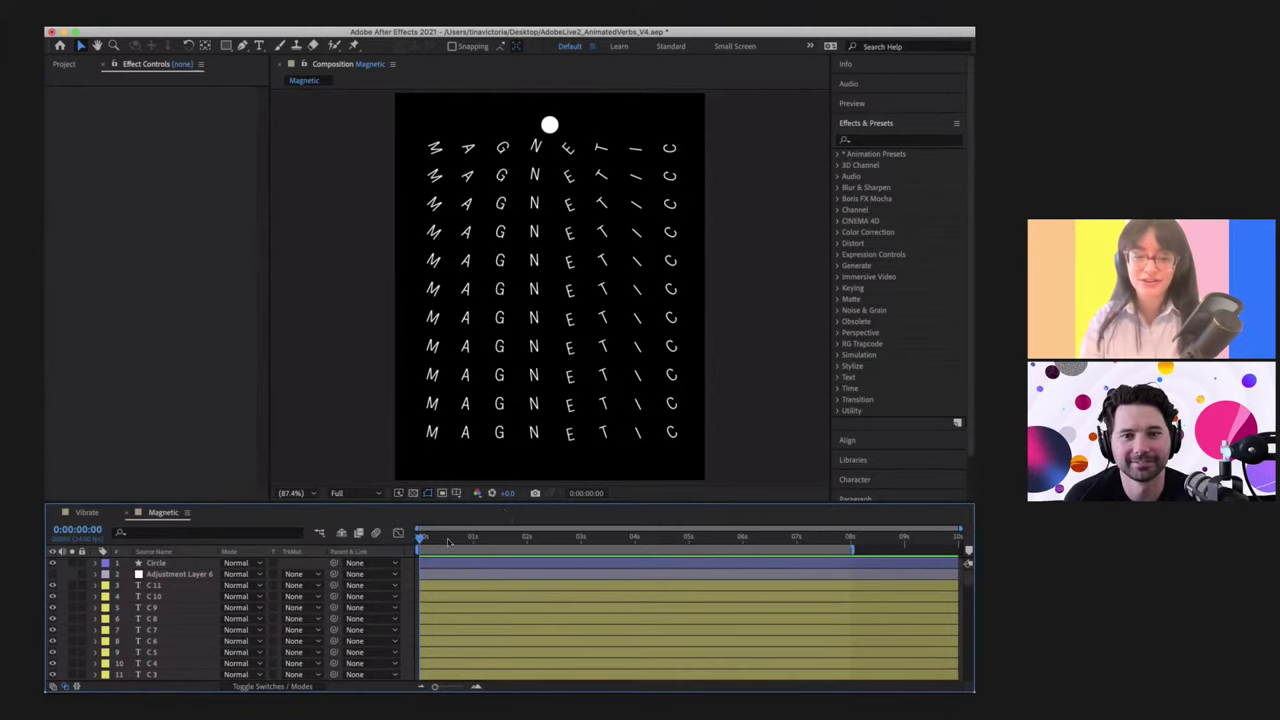
{"action": "left_click_drag", "start_coordinate": [447, 539], "coordinate": [395, 535]}
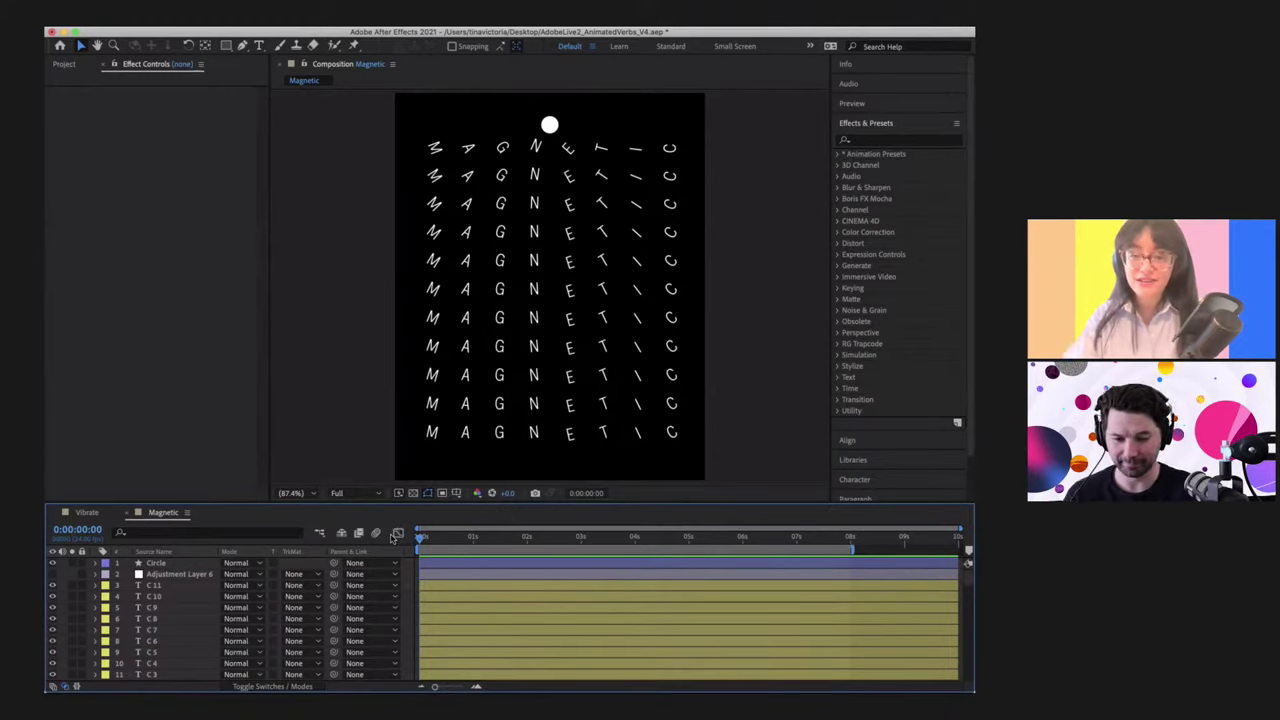
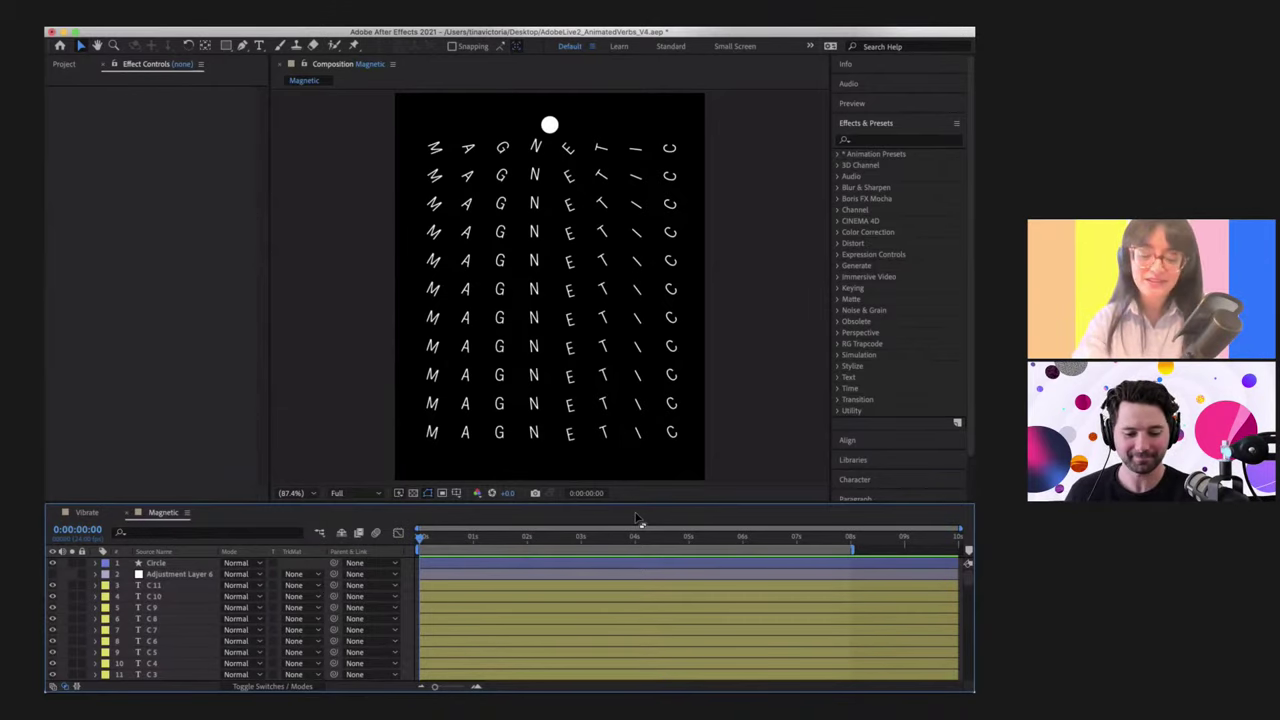
Step: Create a new 1080 x 1350 px composition with a duration of 0:00:08:00 and a black background
{"action": "key", "text": "super+n"}
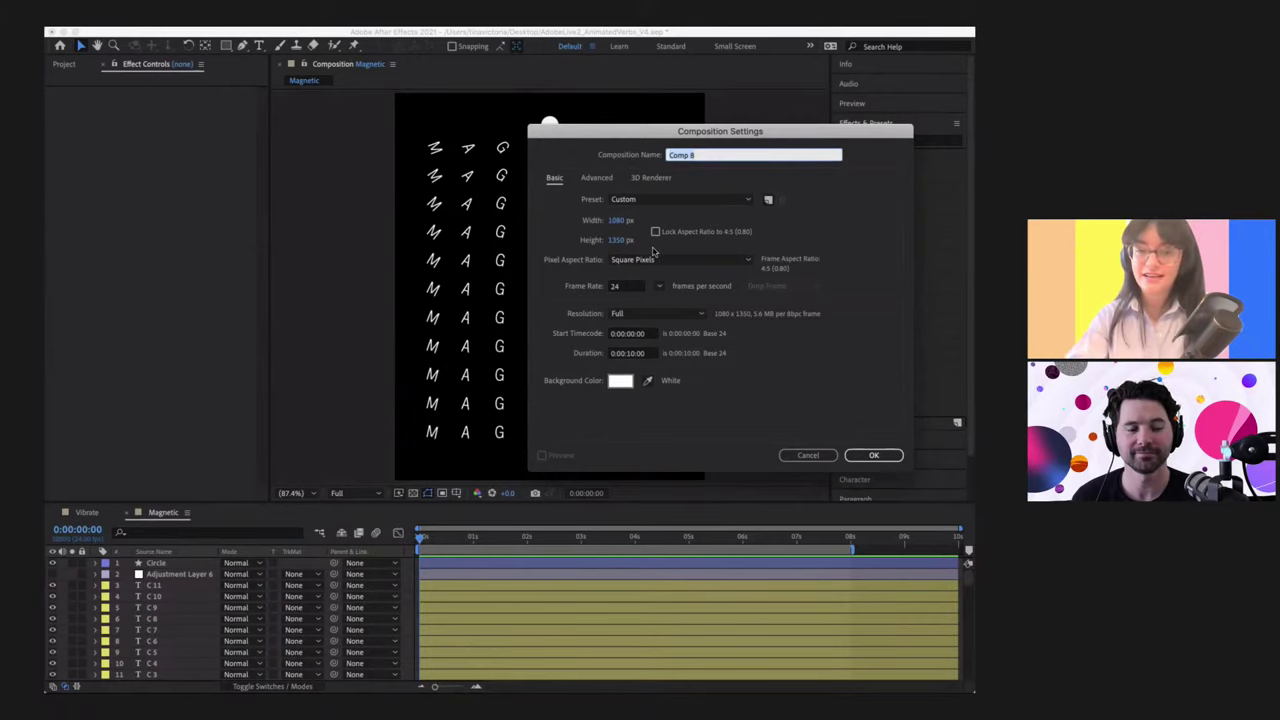
{"action": "left_click", "coordinate": [634, 354]}
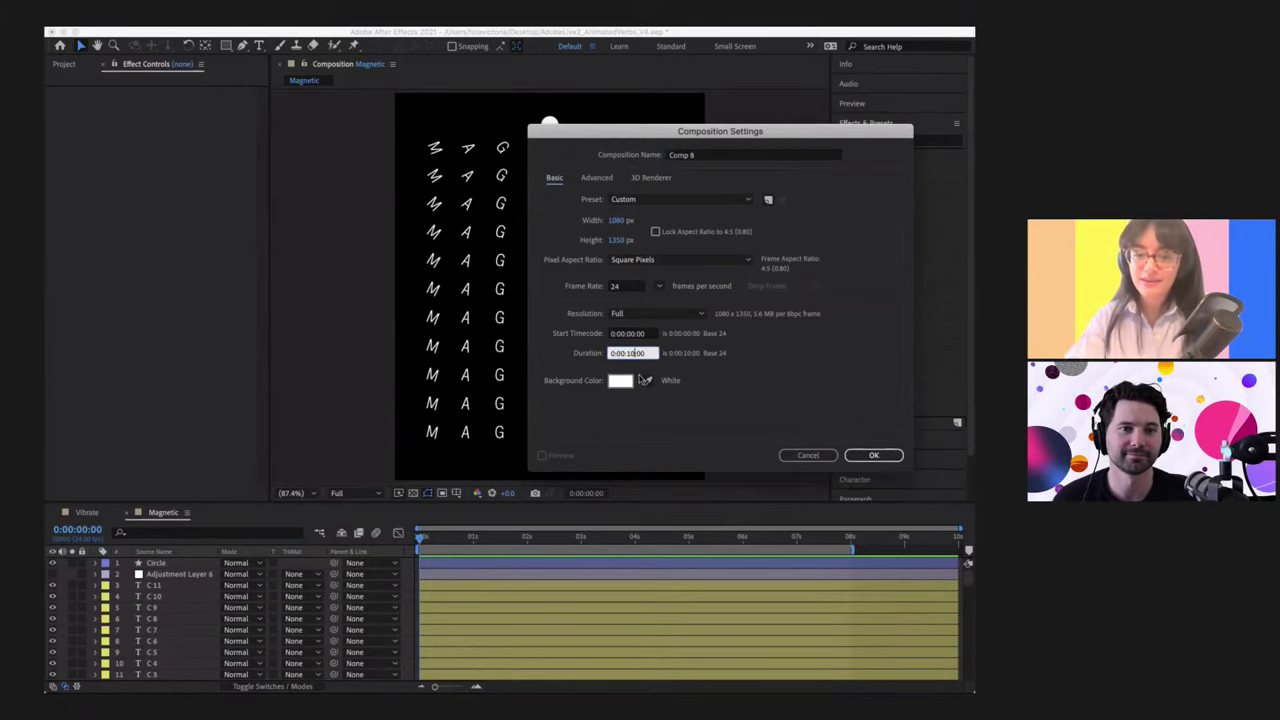
{"action": "type", "text": "800"}
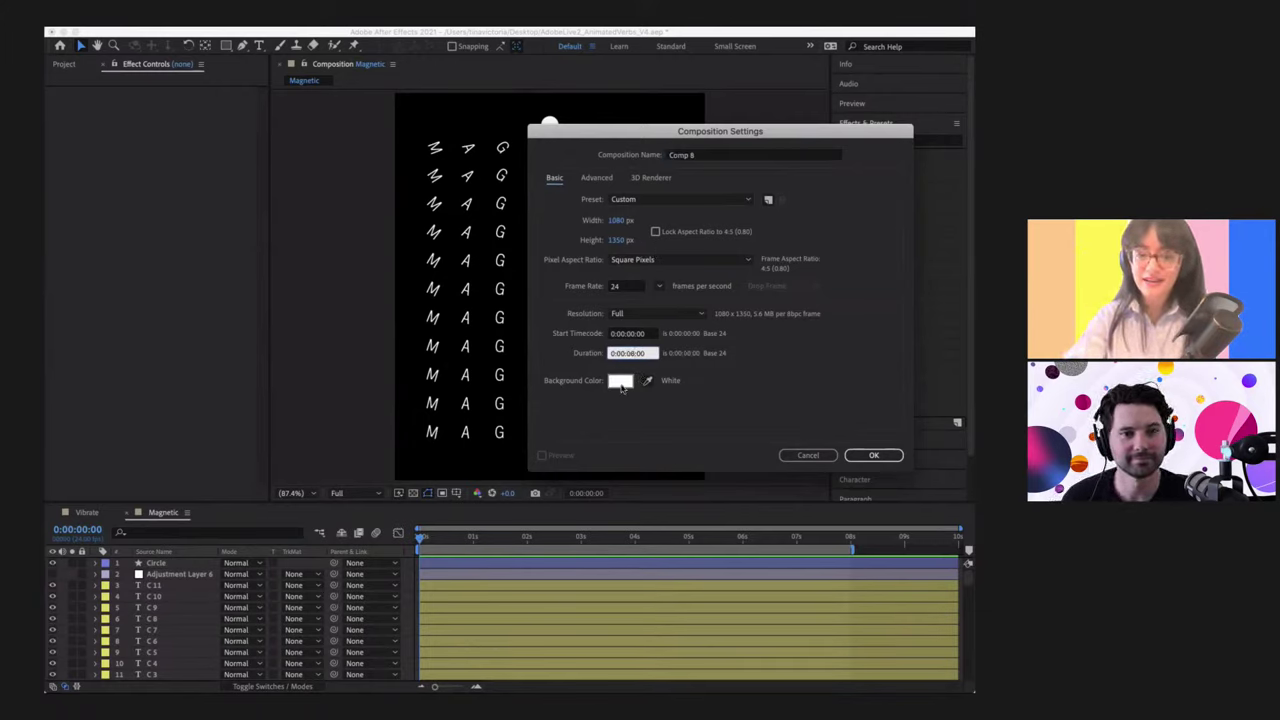
{"action": "left_click", "coordinate": [620, 381]}
{"action": "left_click_drag", "start_coordinate": [299, 272], "coordinate": [107, 371]}
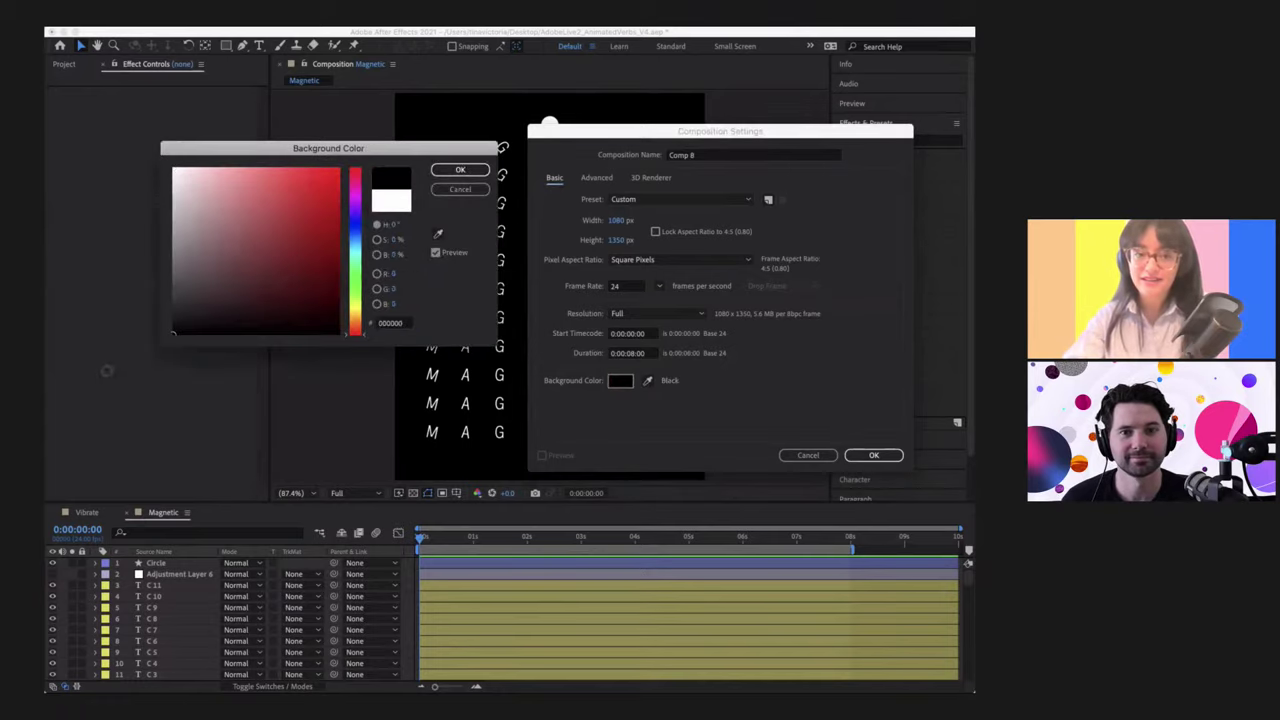
{"action": "left_click", "coordinate": [460, 170]}
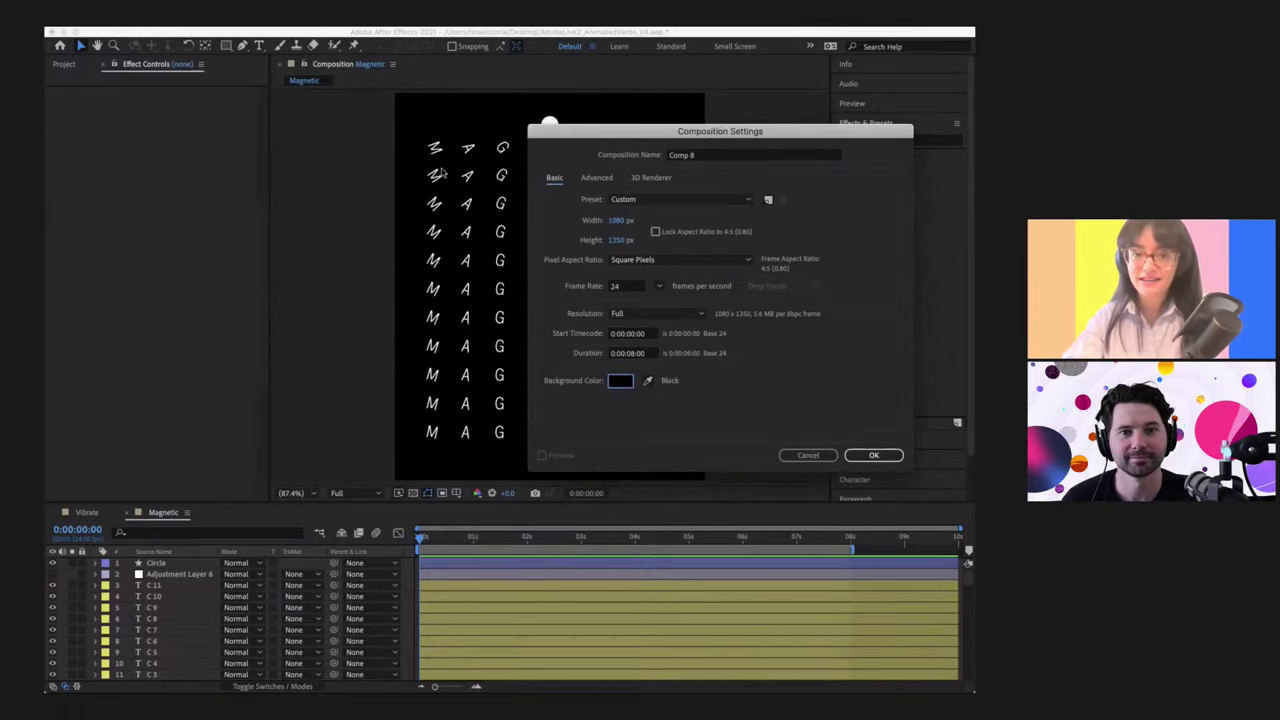
{"action": "left_click", "coordinate": [874, 456]}
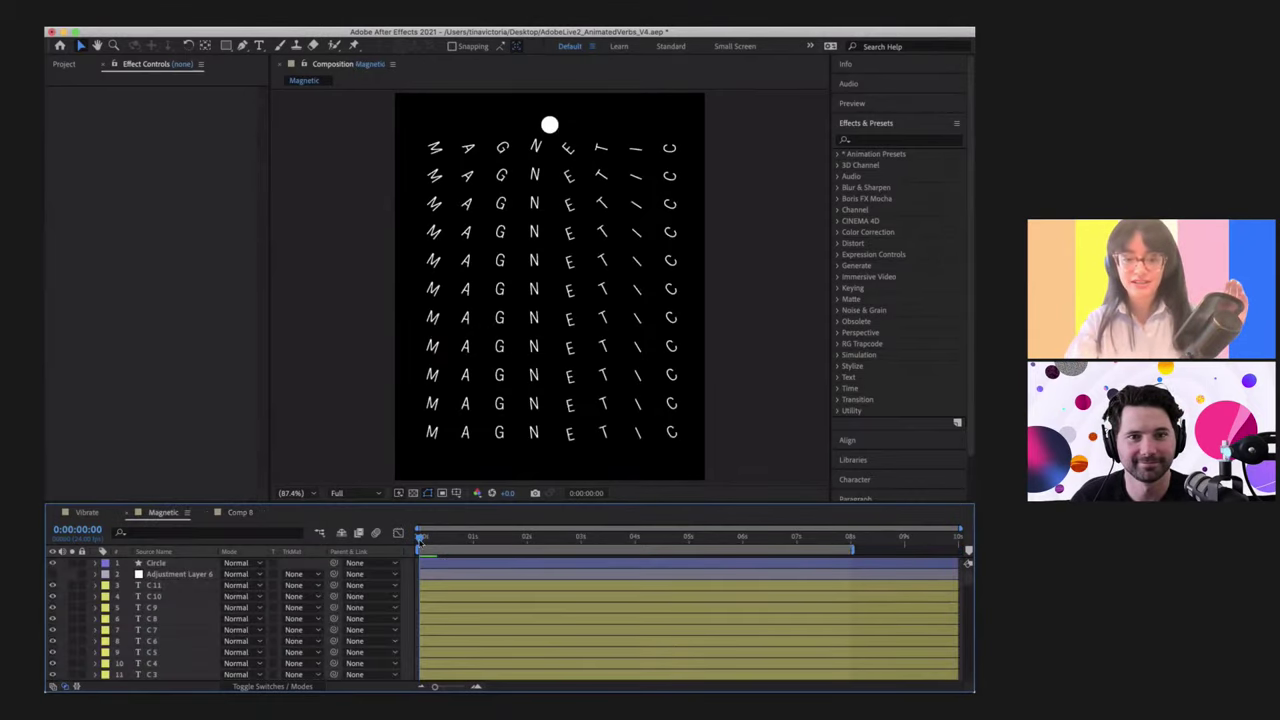
Step: Preview the start of the Magnetic animation and turn on the grid overlay in Comp 8
{"action": "key", "text": "space"}
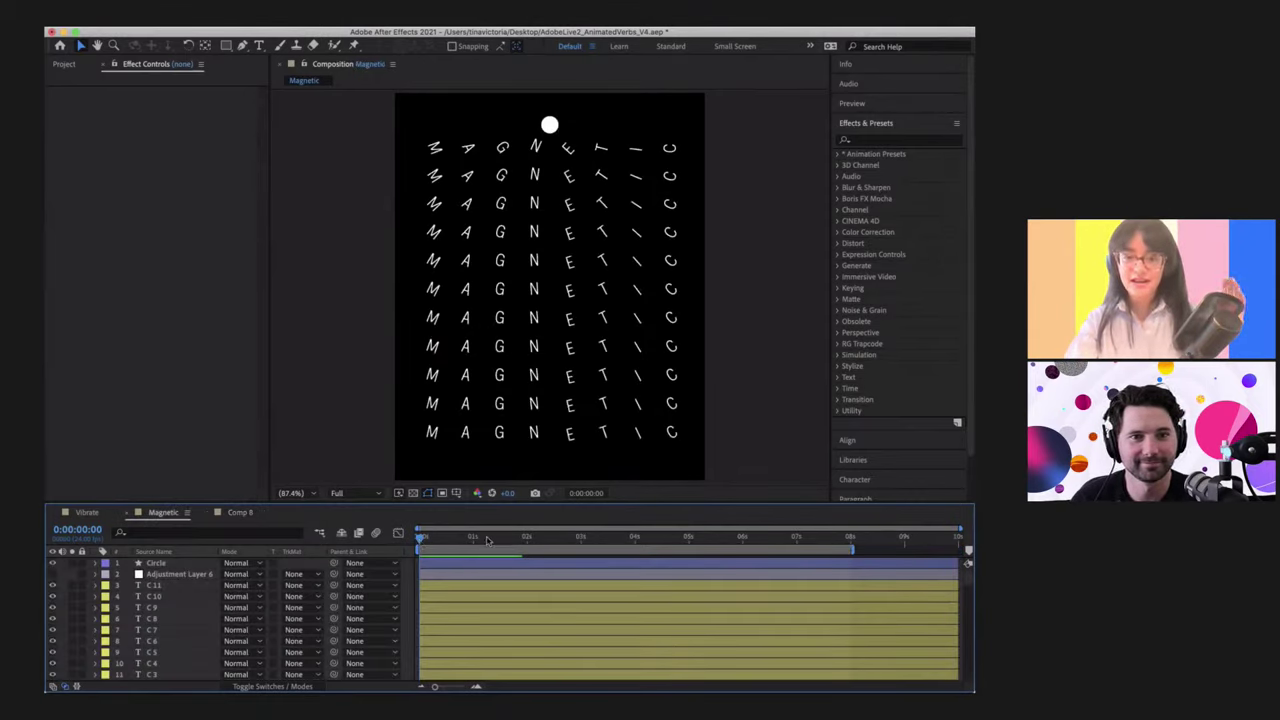
{"action": "left_click_drag", "start_coordinate": [479, 538], "coordinate": [355, 527]}
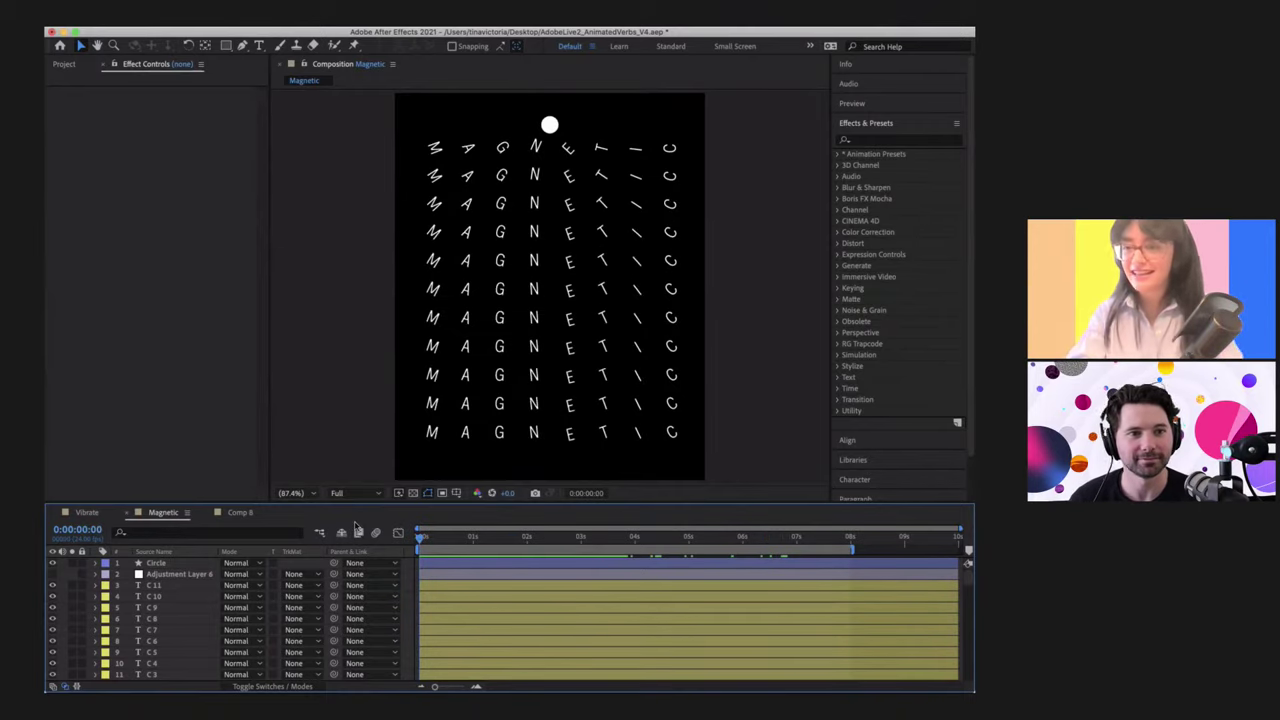
{"action": "left_click", "coordinate": [240, 513]}
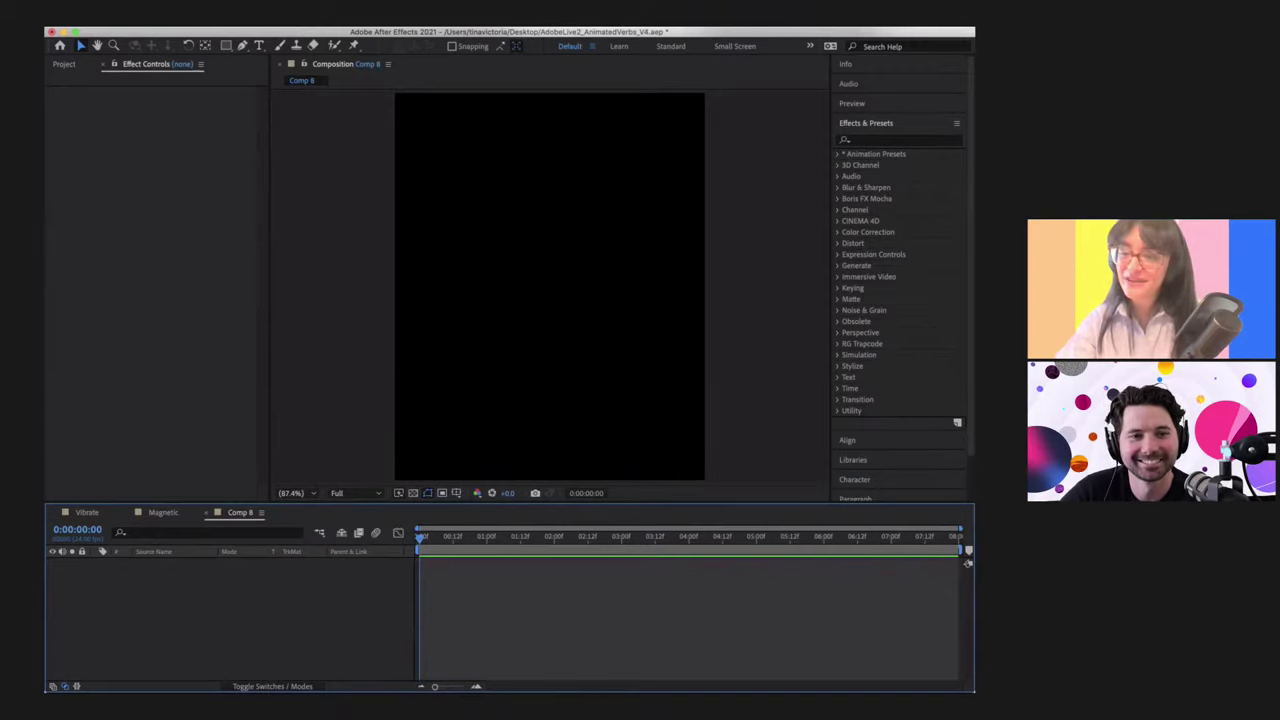
{"action": "left_click", "coordinate": [457, 494]}
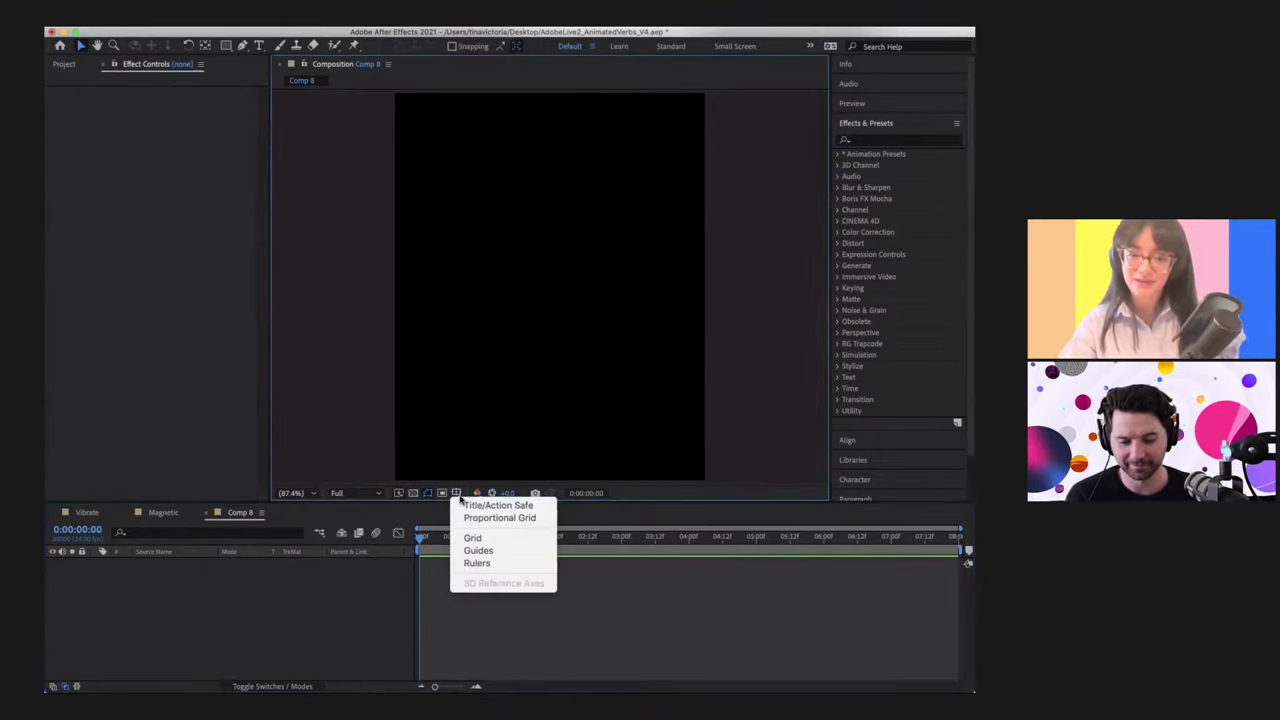
{"action": "left_click", "coordinate": [482, 481]}
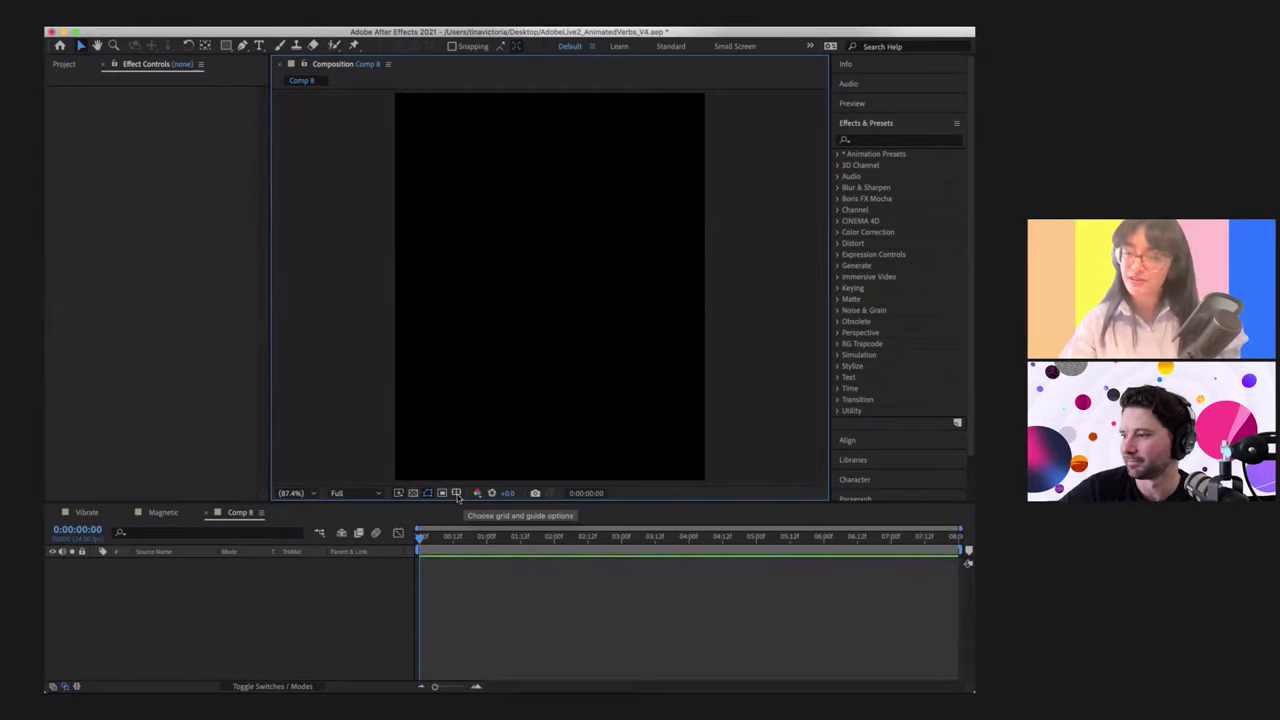
{"action": "left_click", "coordinate": [457, 494]}
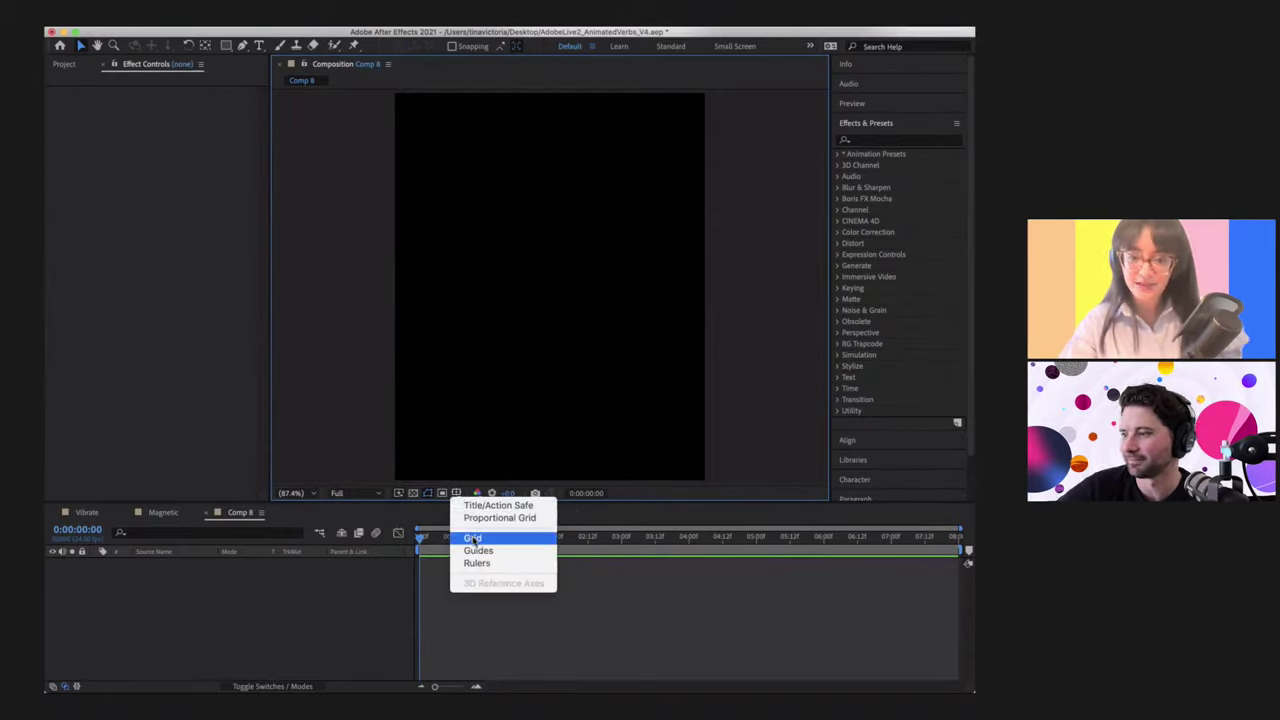
{"action": "left_click", "coordinate": [474, 540]}
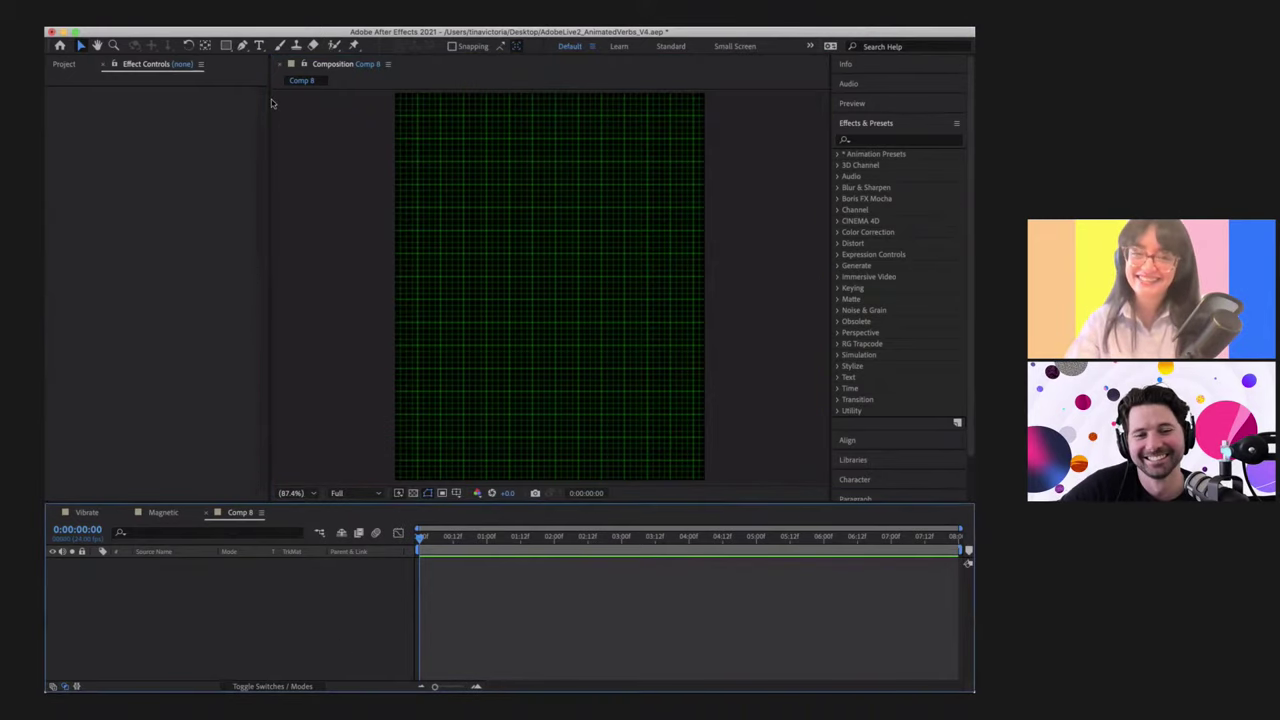
Step: Create a small pink circle with the Ellipse tool near the top centre of the canvas and collapse its layer properties
{"action": "left_click", "coordinate": [226, 46]}
{"action": "left_click", "coordinate": [281, 74]}
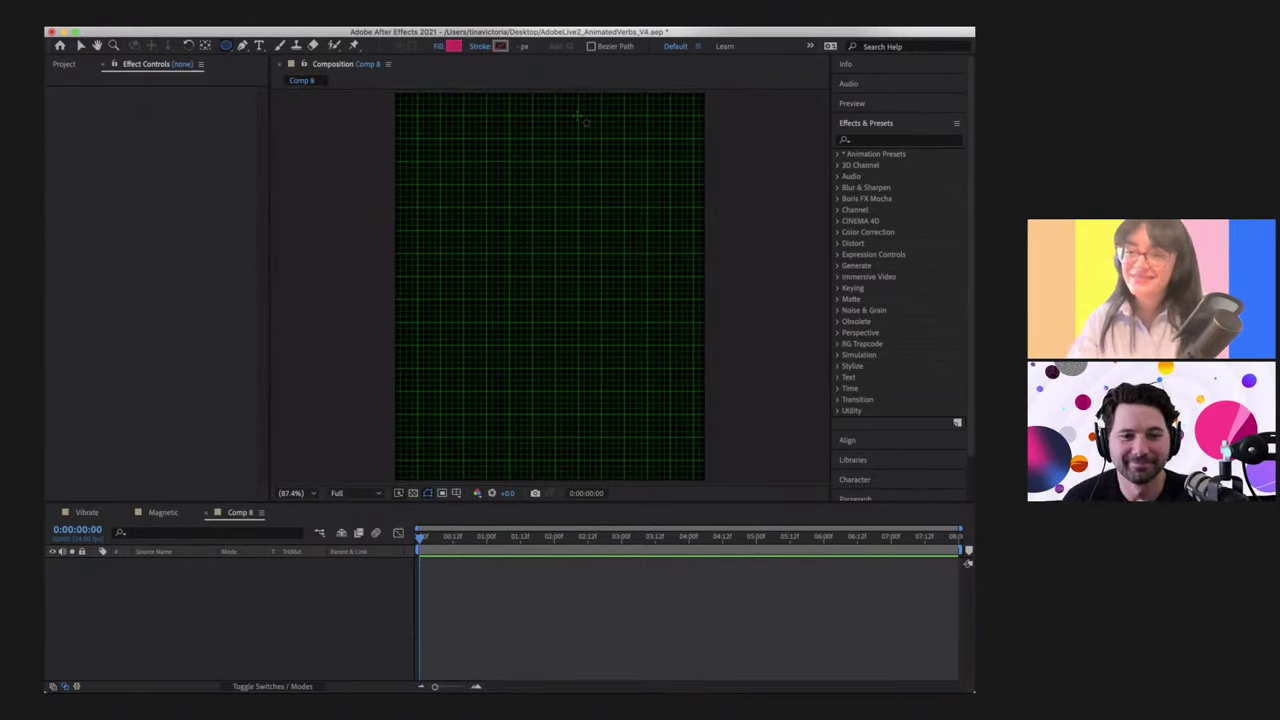
{"action": "left_click_drag", "start_coordinate": [531, 120], "coordinate": [562, 143]}
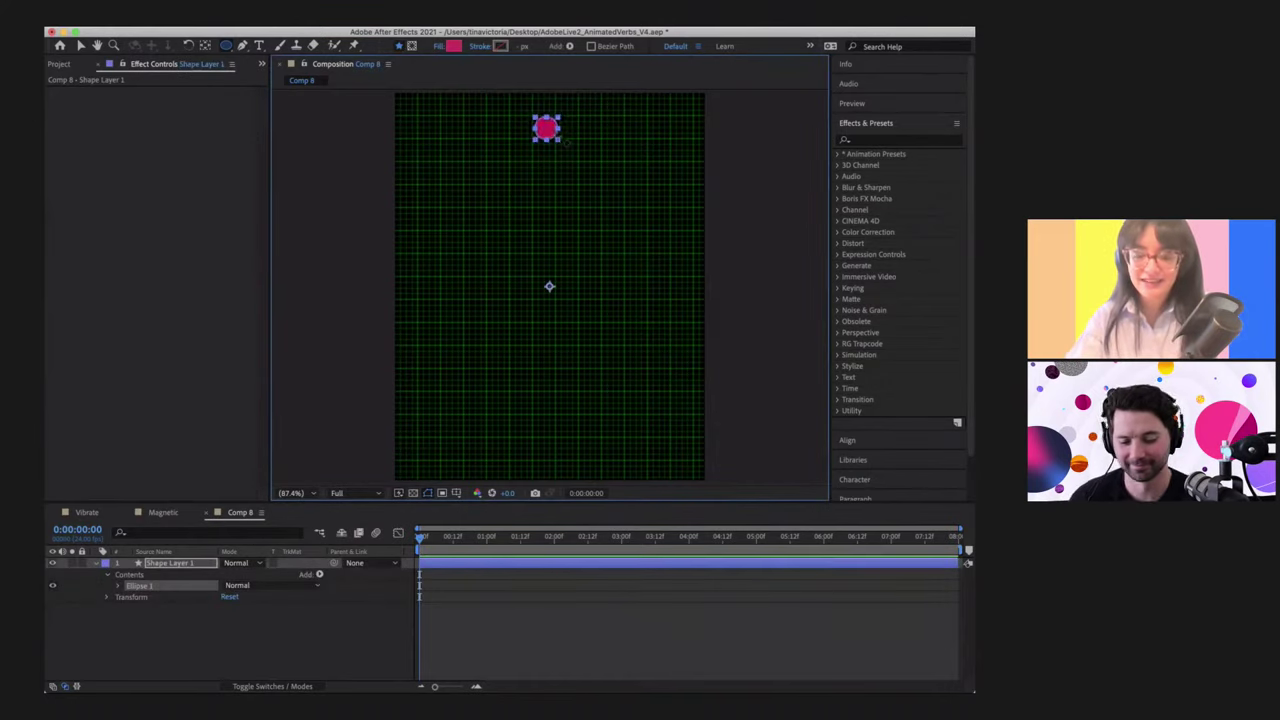
{"action": "key", "text": "v"}
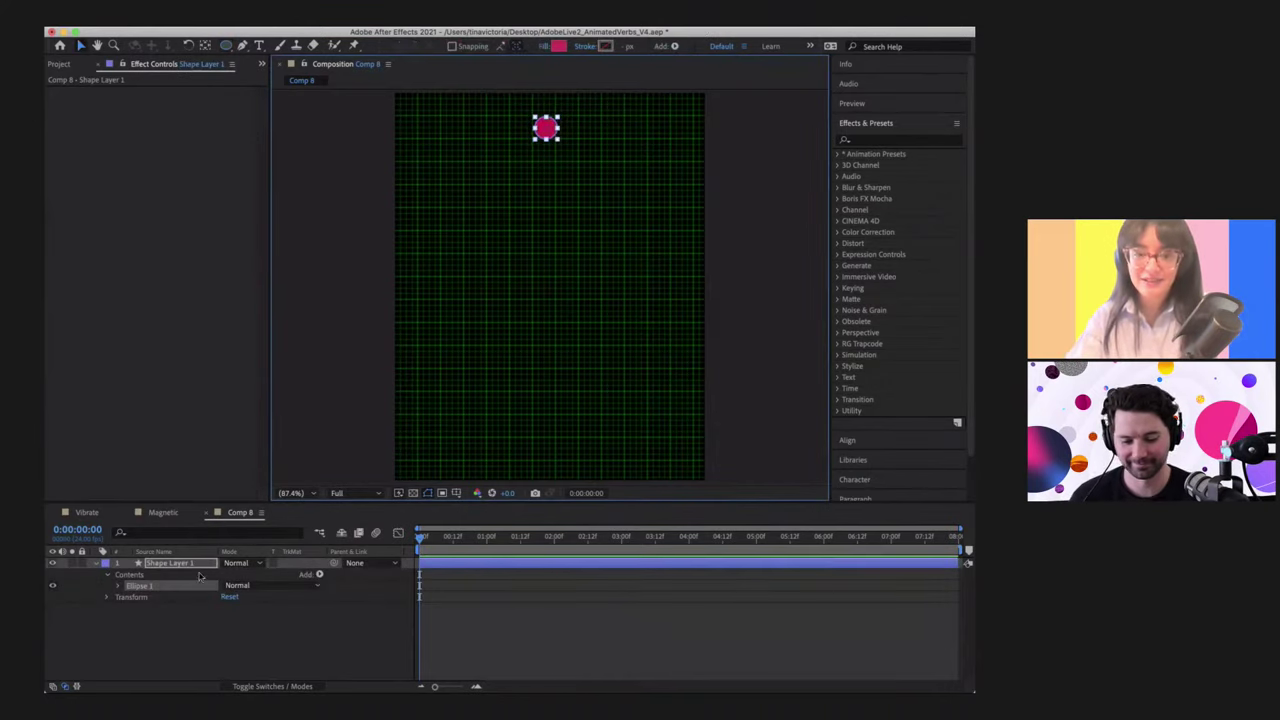
{"action": "left_click", "coordinate": [96, 563]}
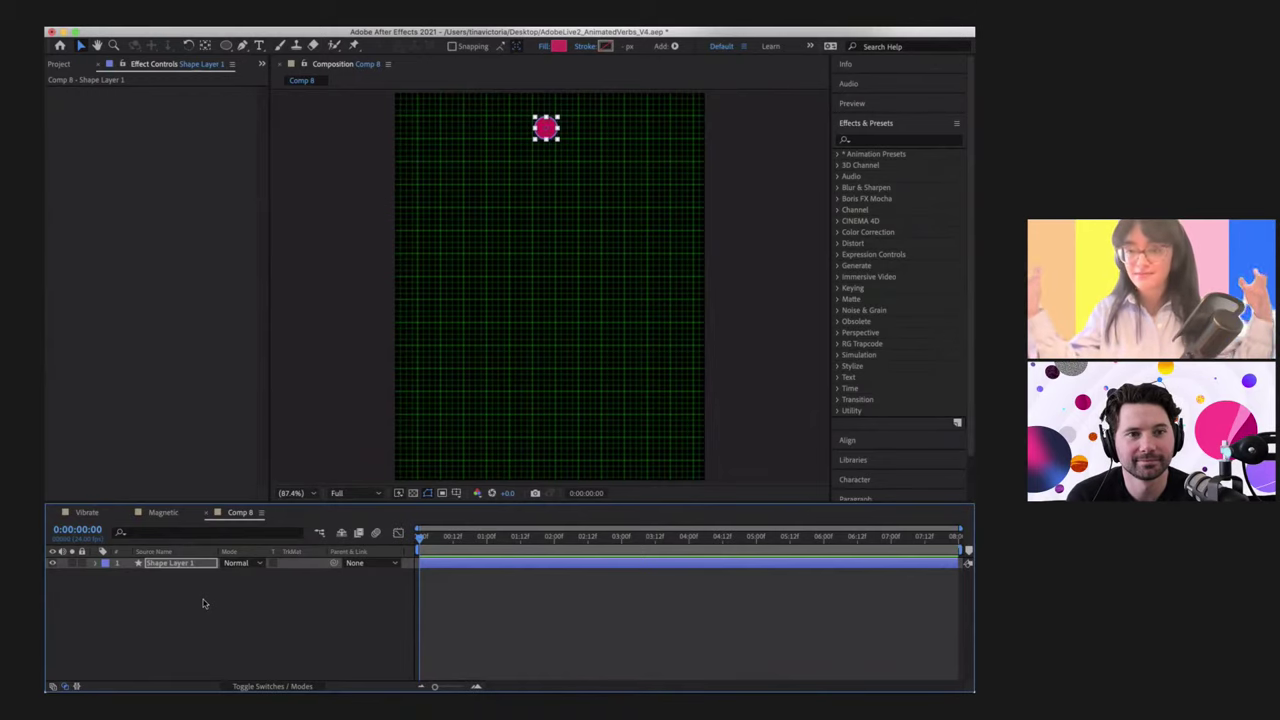
Step: Check the opening of the Magnetic animation and centre Comp 8's pink circle horizontally within the composition
{"action": "left_click", "coordinate": [163, 512]}
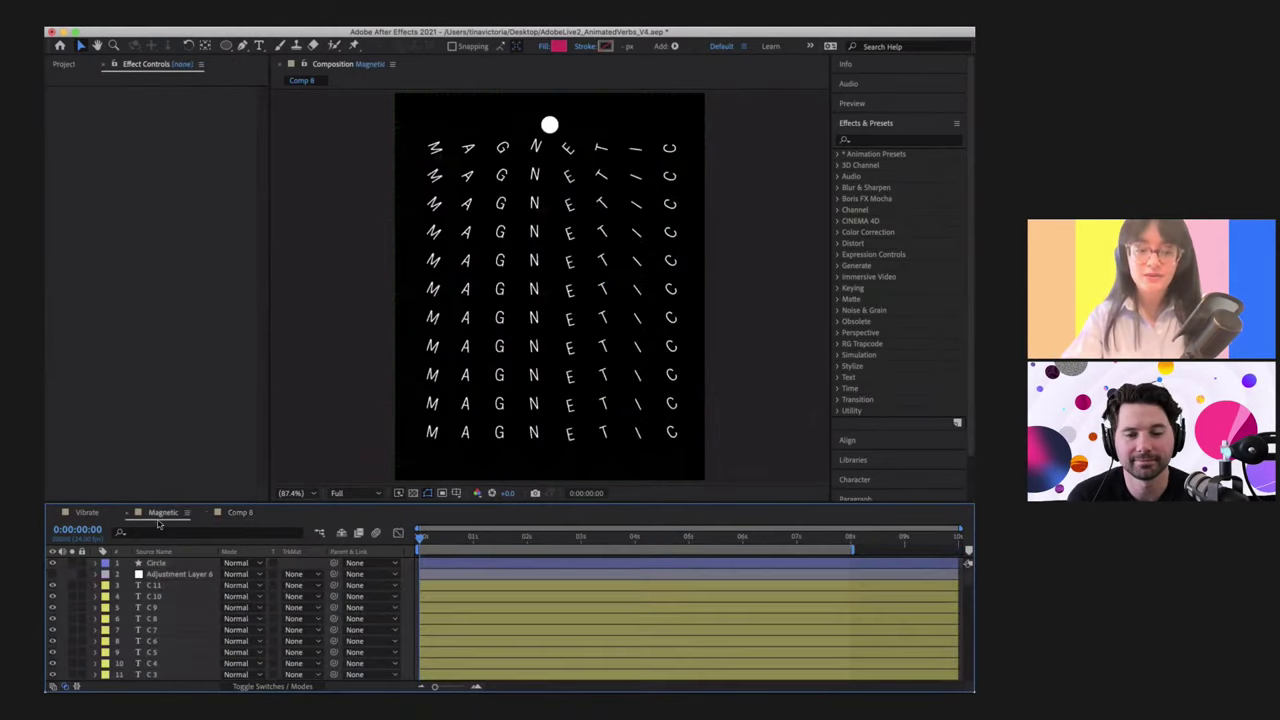
{"action": "left_click_drag", "start_coordinate": [421, 537], "coordinate": [503, 541]}
{"action": "key", "text": "Home"}
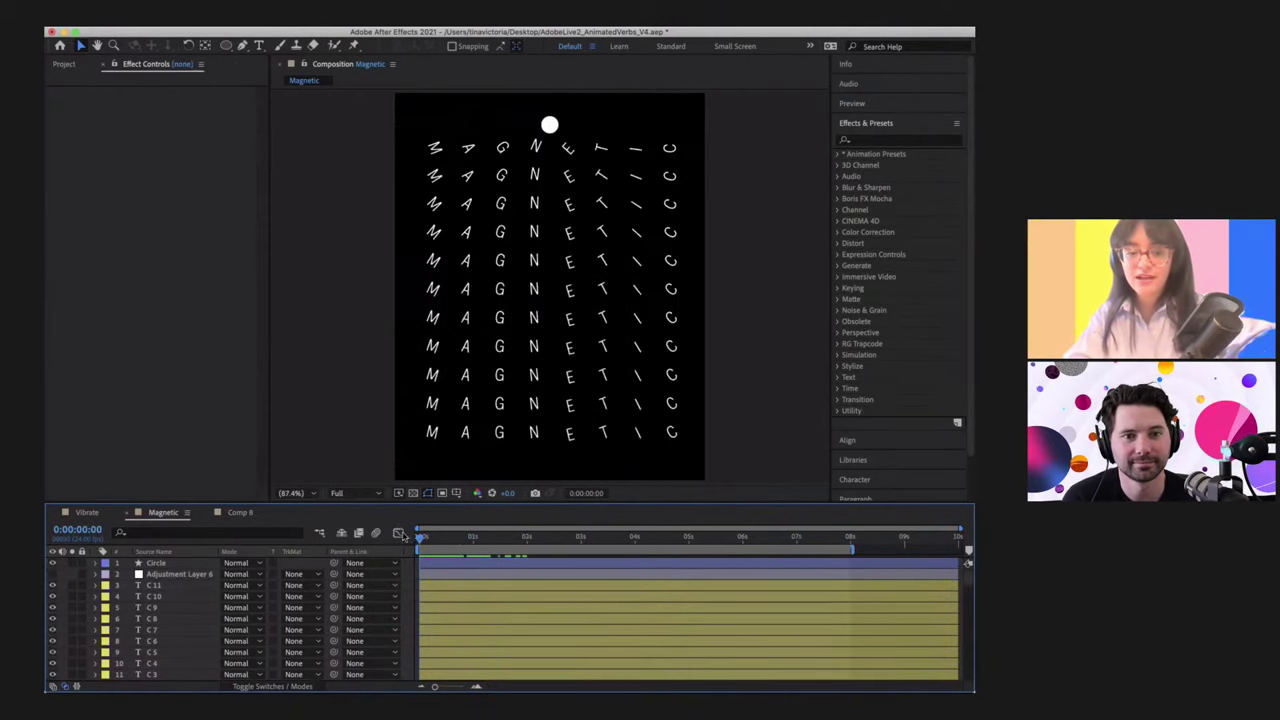
{"action": "left_click", "coordinate": [240, 513]}
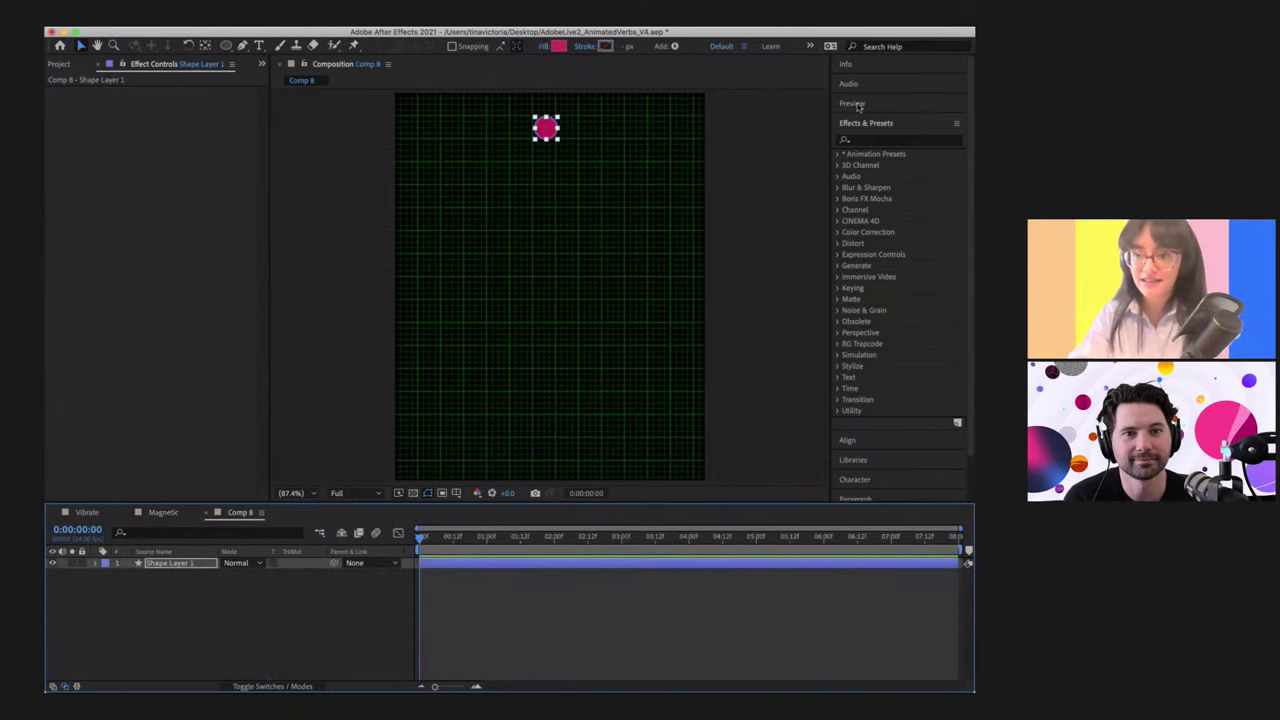
{"action": "left_click", "coordinate": [868, 440]}
{"action": "left_click", "coordinate": [866, 175]}
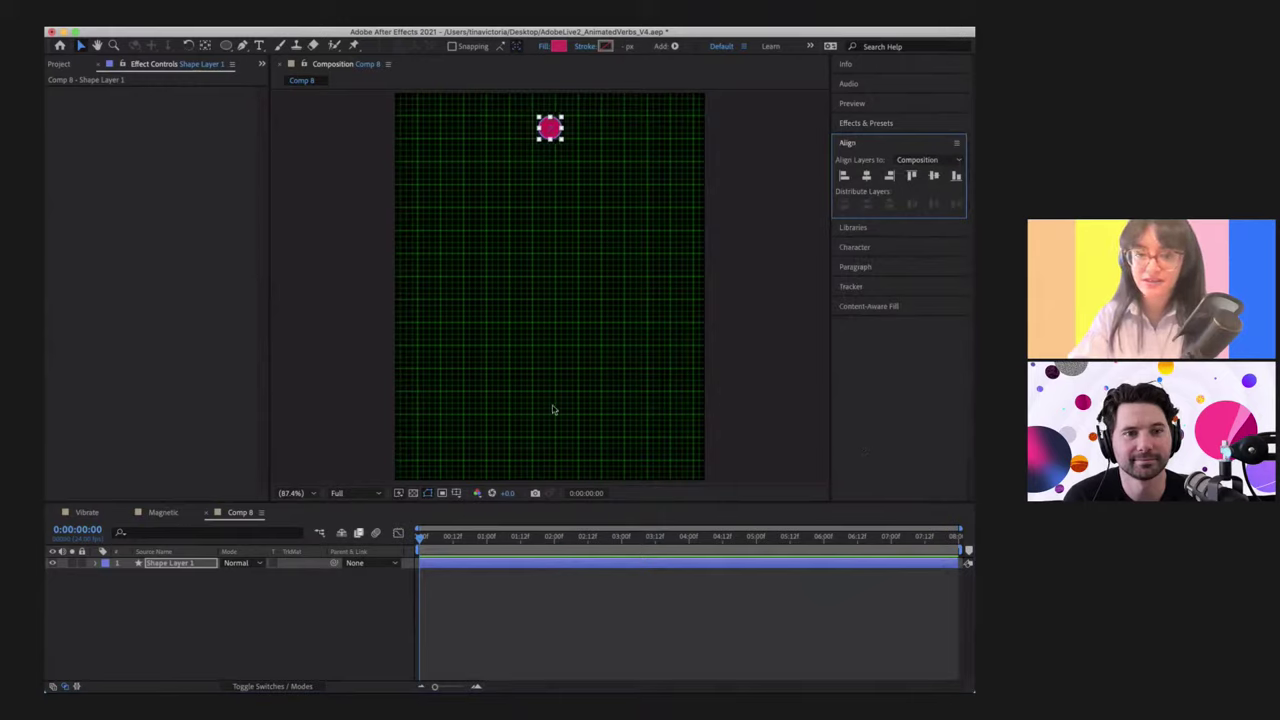
{"action": "left_click", "coordinate": [263, 612]}
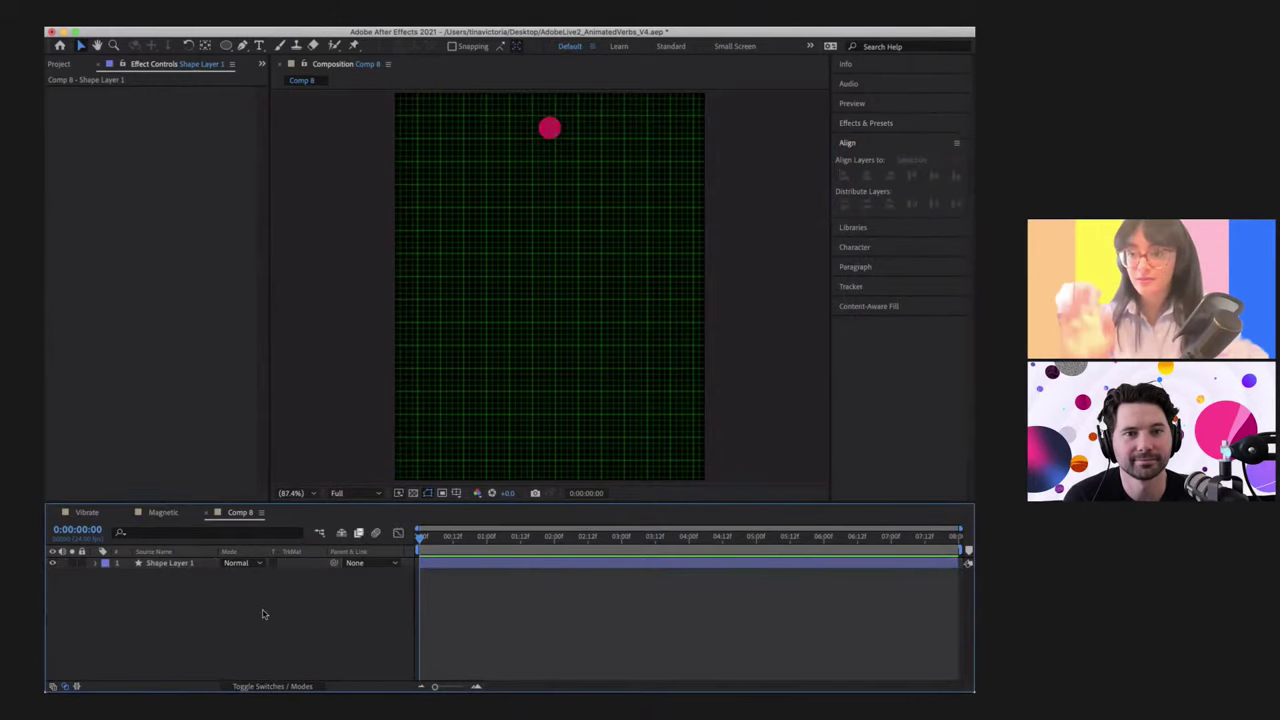
Step: Add a small text box just below the circle containing the letter M at a font size of 80 px
{"action": "left_click", "coordinate": [259, 45]}
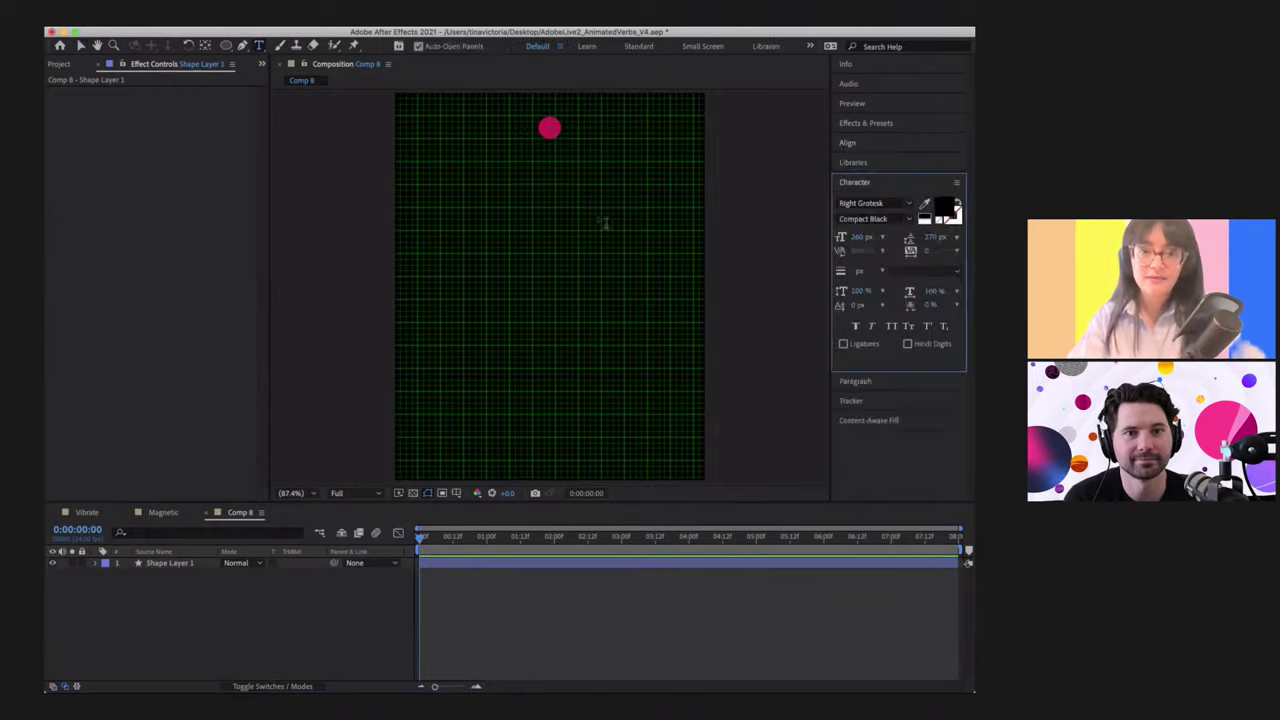
{"action": "left_click_drag", "start_coordinate": [533, 164], "coordinate": [557, 186]}
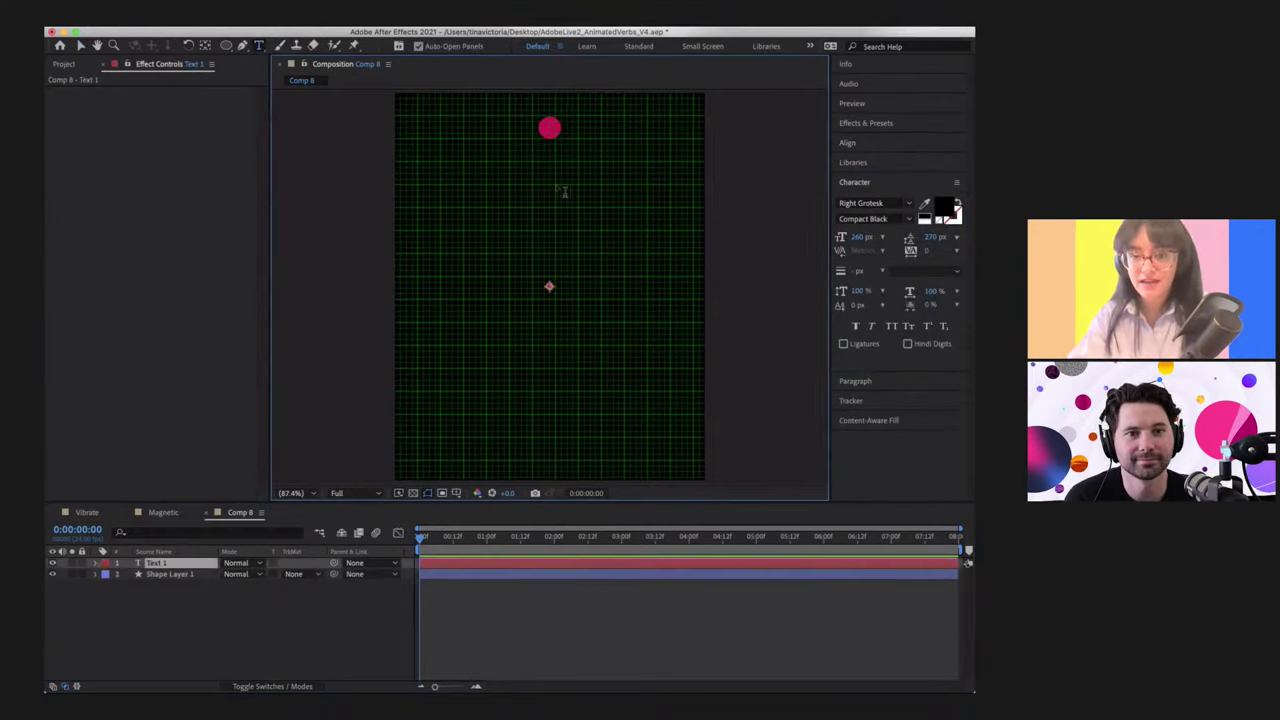
{"action": "left_click", "coordinate": [858, 237]}
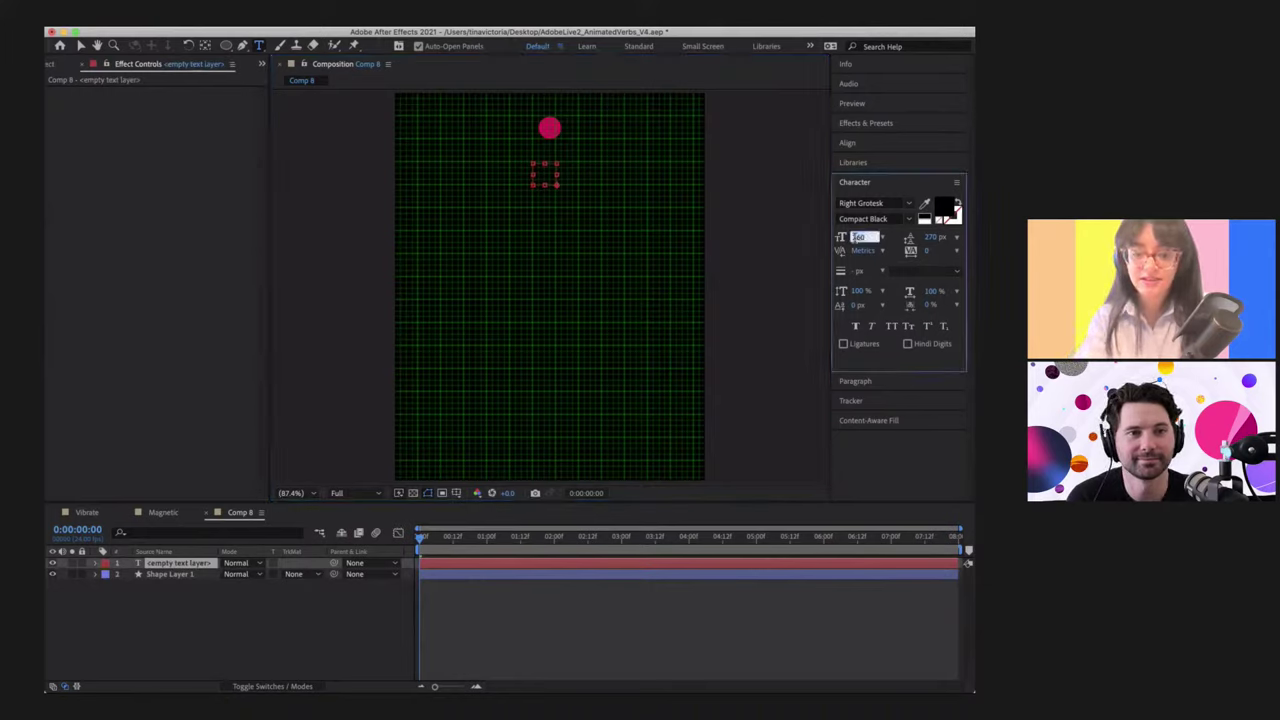
{"action": "type", "text": "6"}
{"action": "type", "text": "0"}
{"action": "key", "text": "Return"}
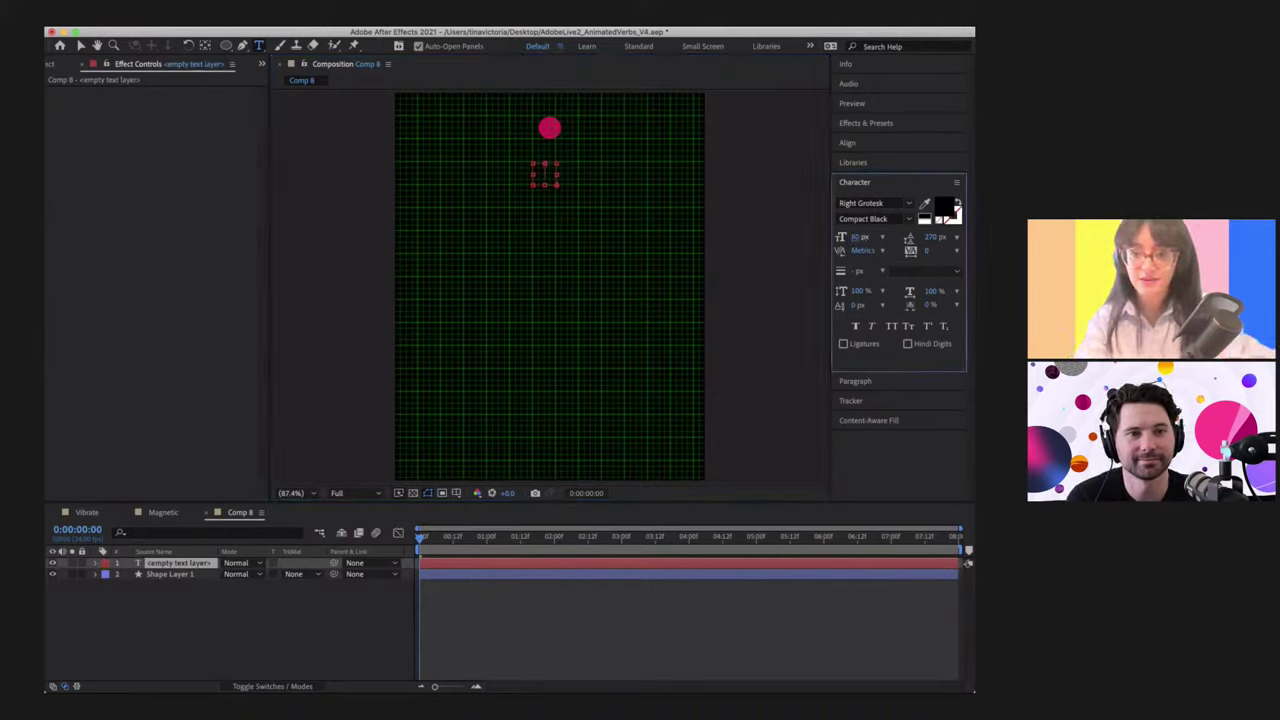
{"action": "left_click", "coordinate": [548, 168]}
{"action": "type", "text": "M"}
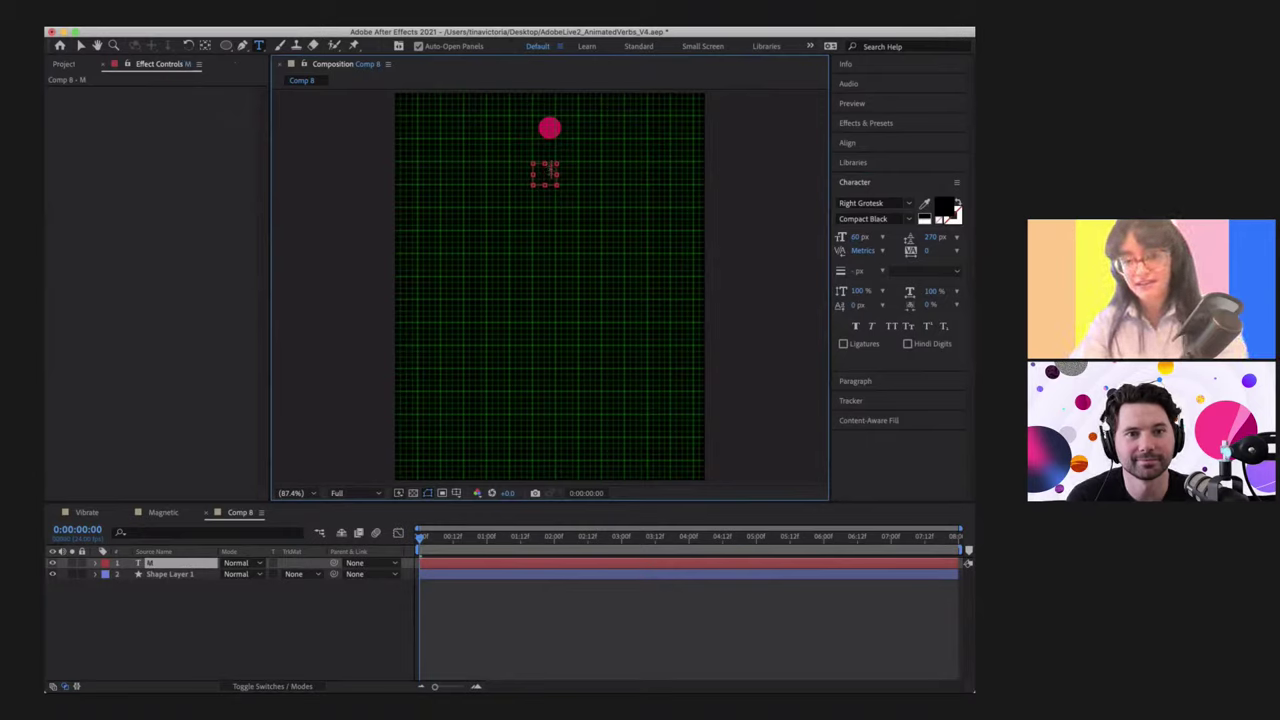
Step: Set the fill colour of the letter M to white, hex FFFFFF
{"action": "key", "text": "super+a"}
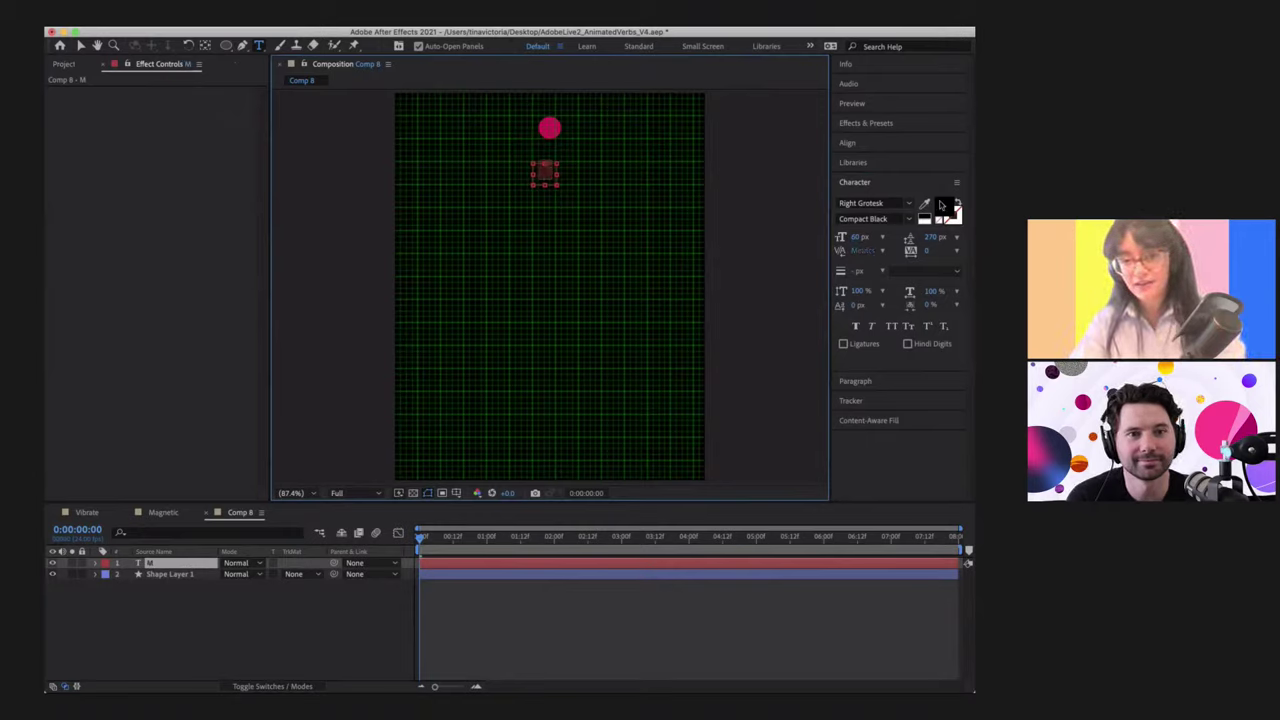
{"action": "left_click", "coordinate": [943, 210]}
{"action": "type", "text": "ffffff"}
{"action": "left_click", "coordinate": [457, 172]}
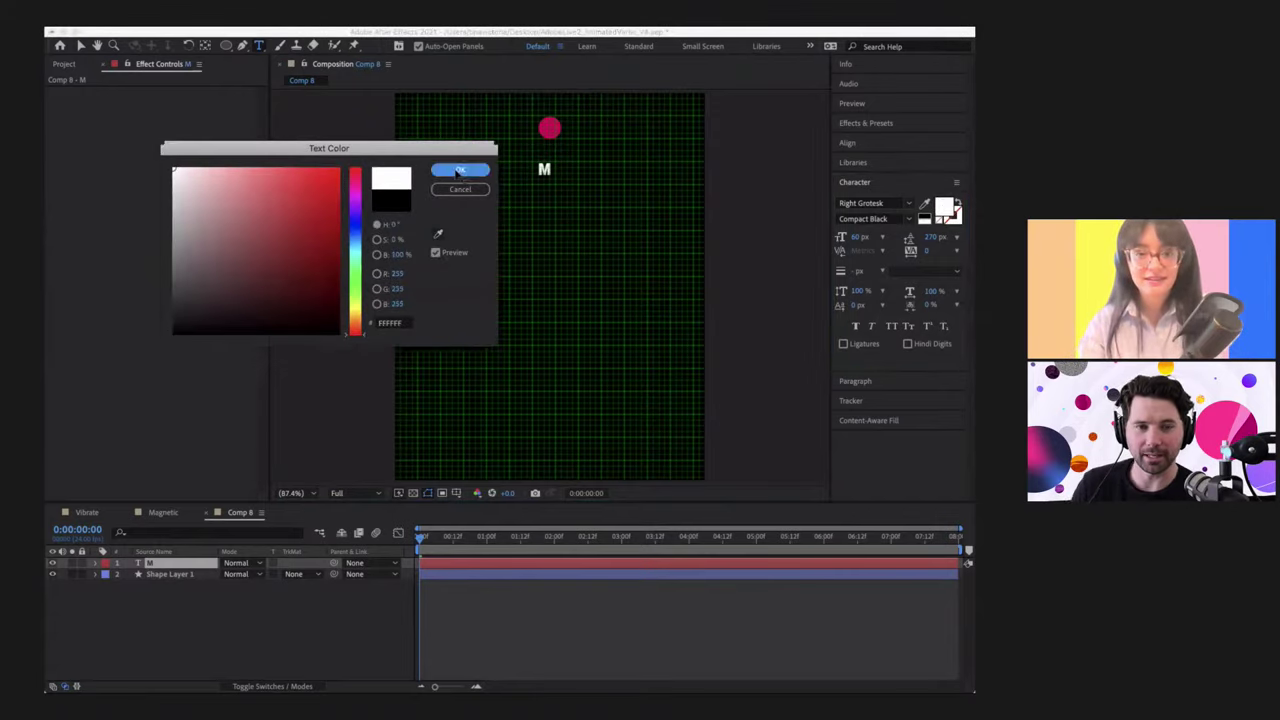
Step: Try the Tall Black style on the letter M, switch its font to Avenir Roman, and finish text editing
{"action": "left_click", "coordinate": [906, 220]}
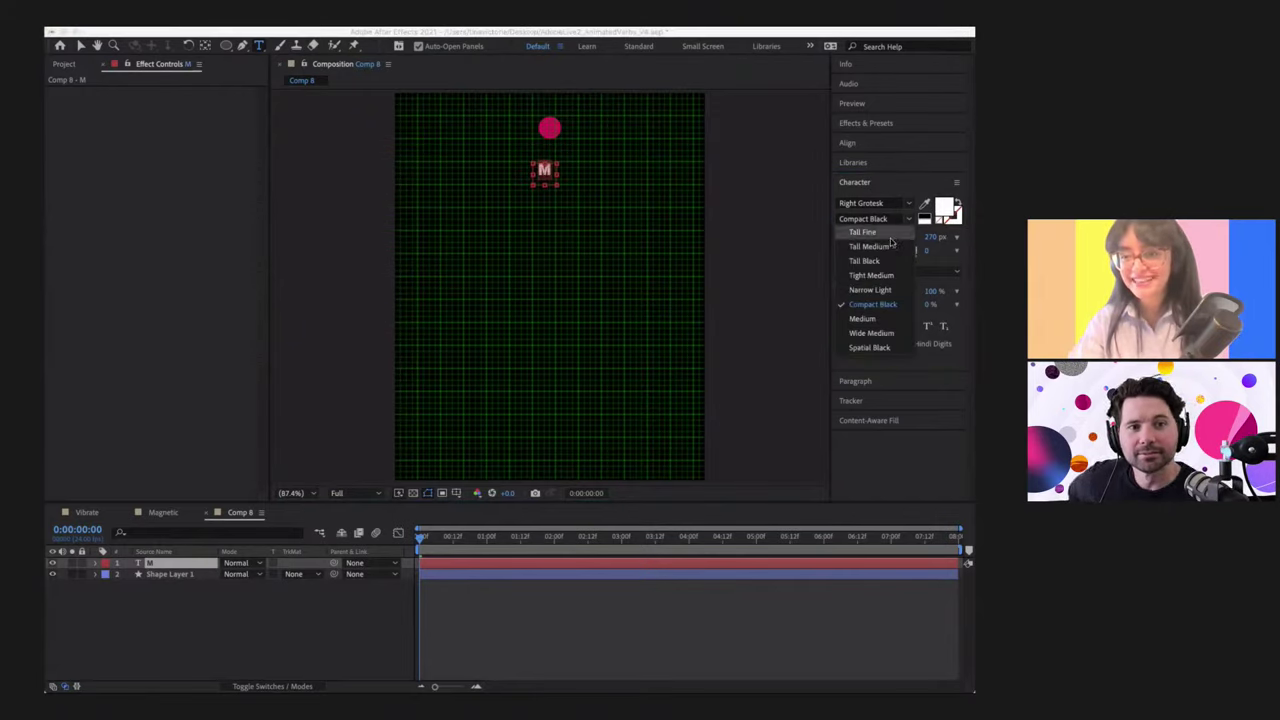
{"action": "left_click", "coordinate": [888, 262]}
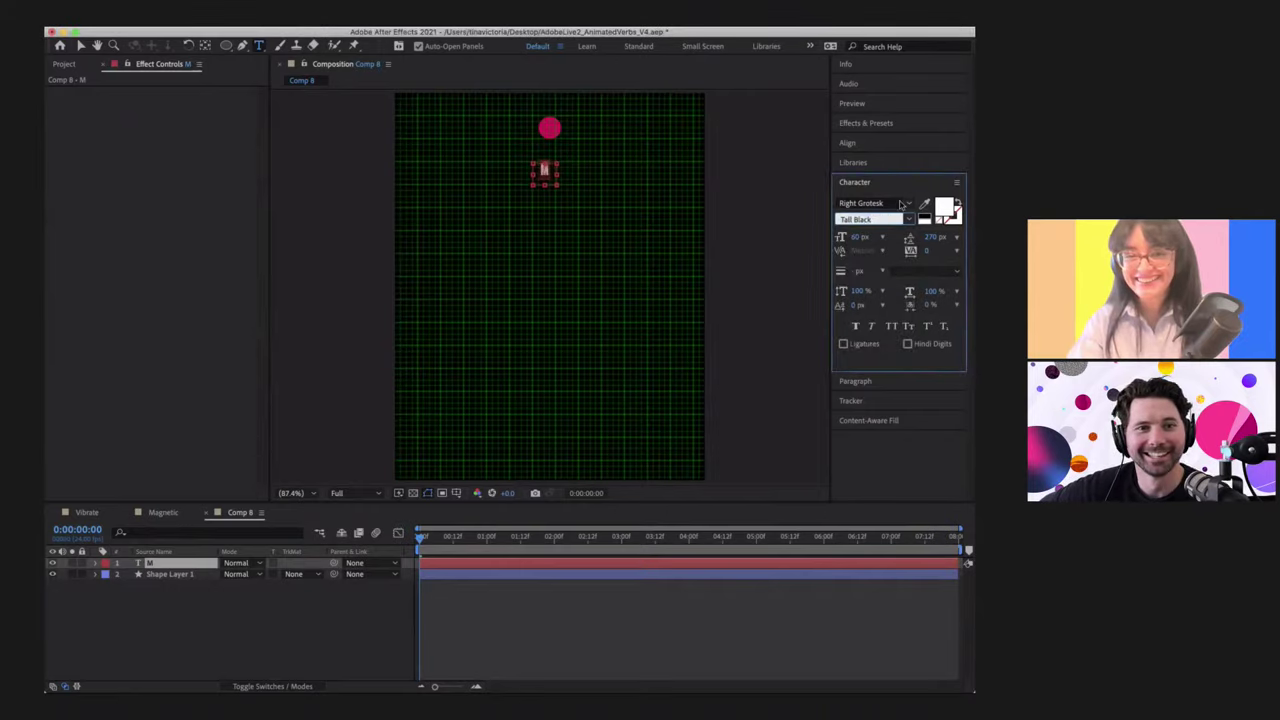
{"action": "left_click", "coordinate": [907, 221]}
{"action": "left_click", "coordinate": [907, 206]}
{"action": "left_click", "coordinate": [908, 204]}
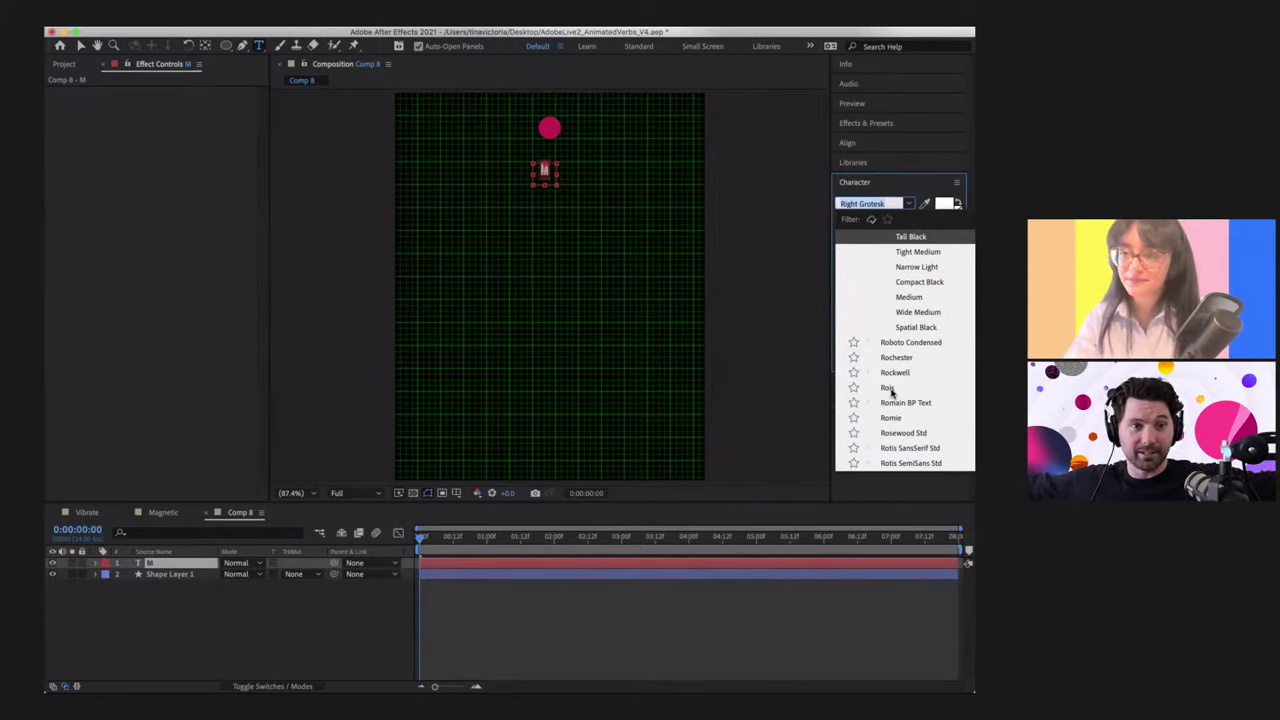
{"action": "type", "text": "aven"}
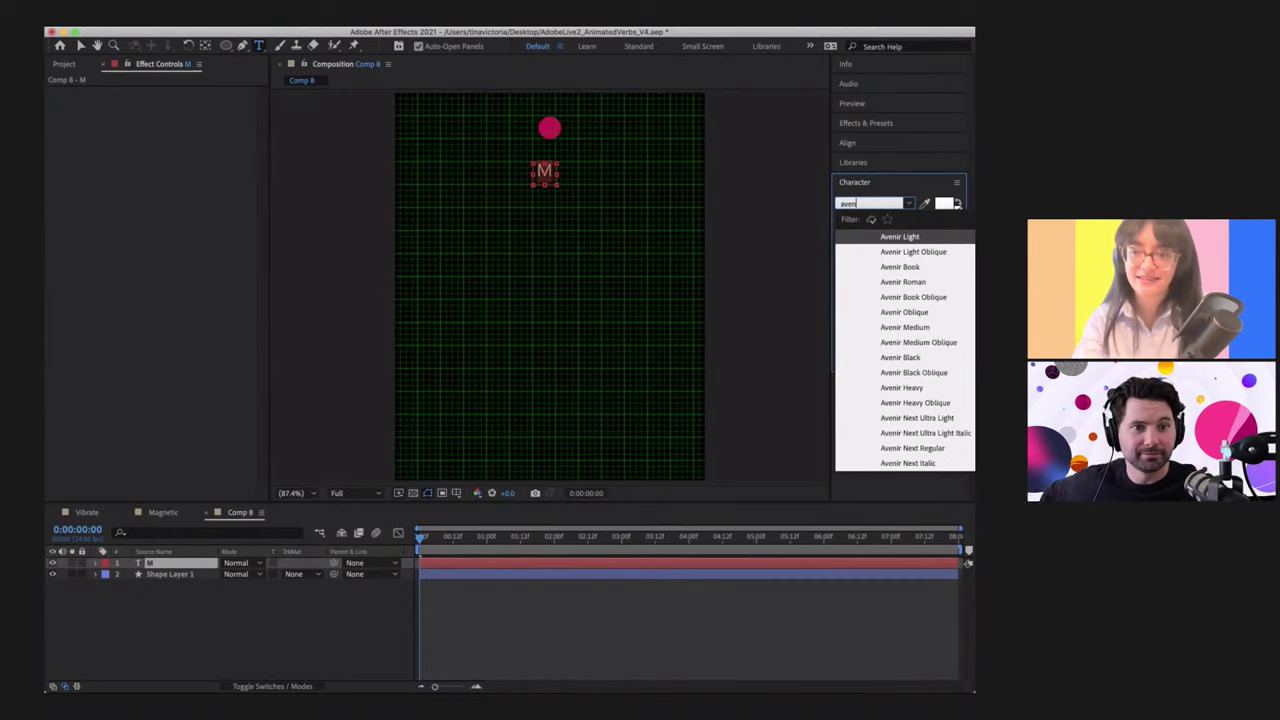
{"action": "left_click", "coordinate": [903, 282]}
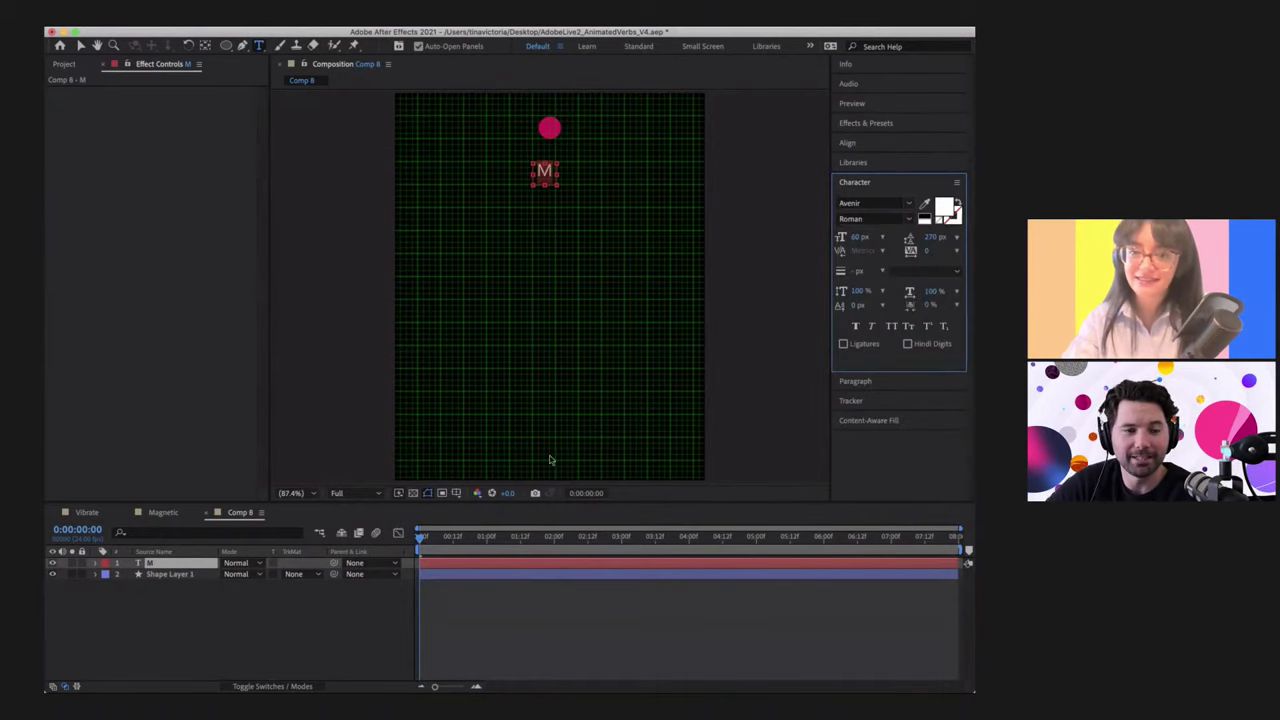
{"action": "left_click", "coordinate": [81, 46]}
{"action": "left_click", "coordinate": [307, 650]}
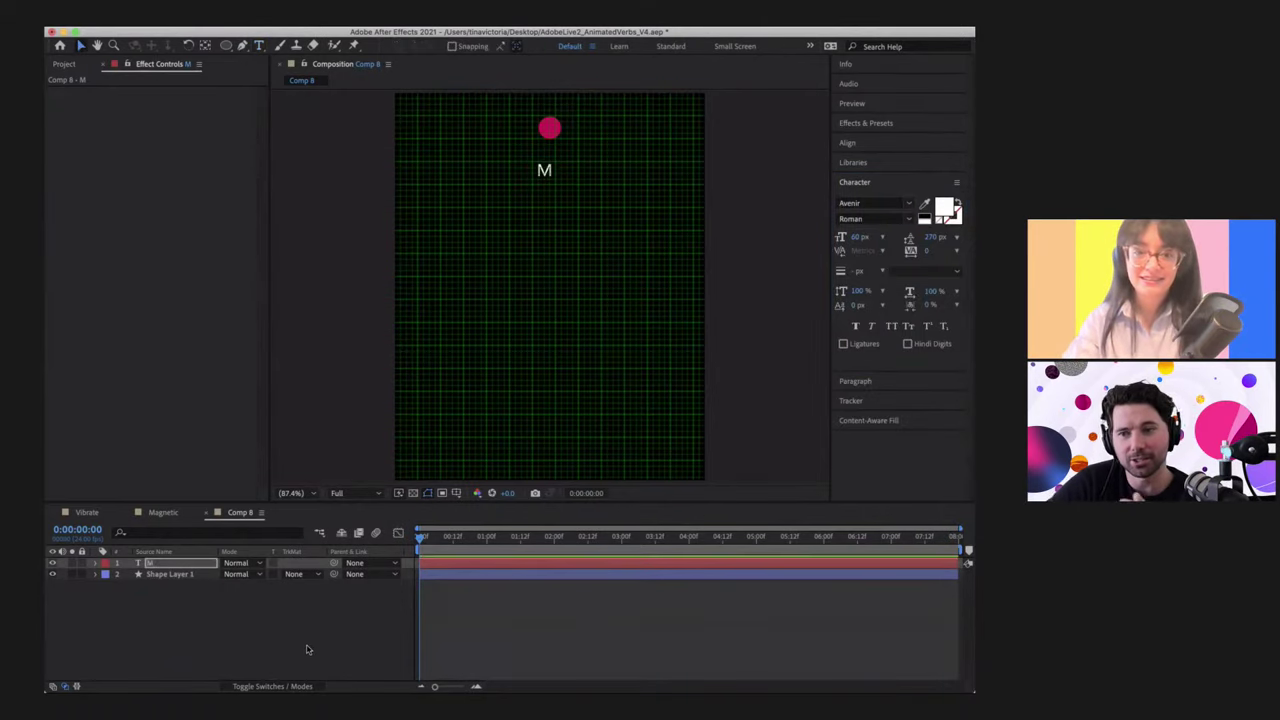
Step: Move the letter M up close beneath the circle and centre it horizontally within the composition
{"action": "left_click", "coordinate": [177, 566]}
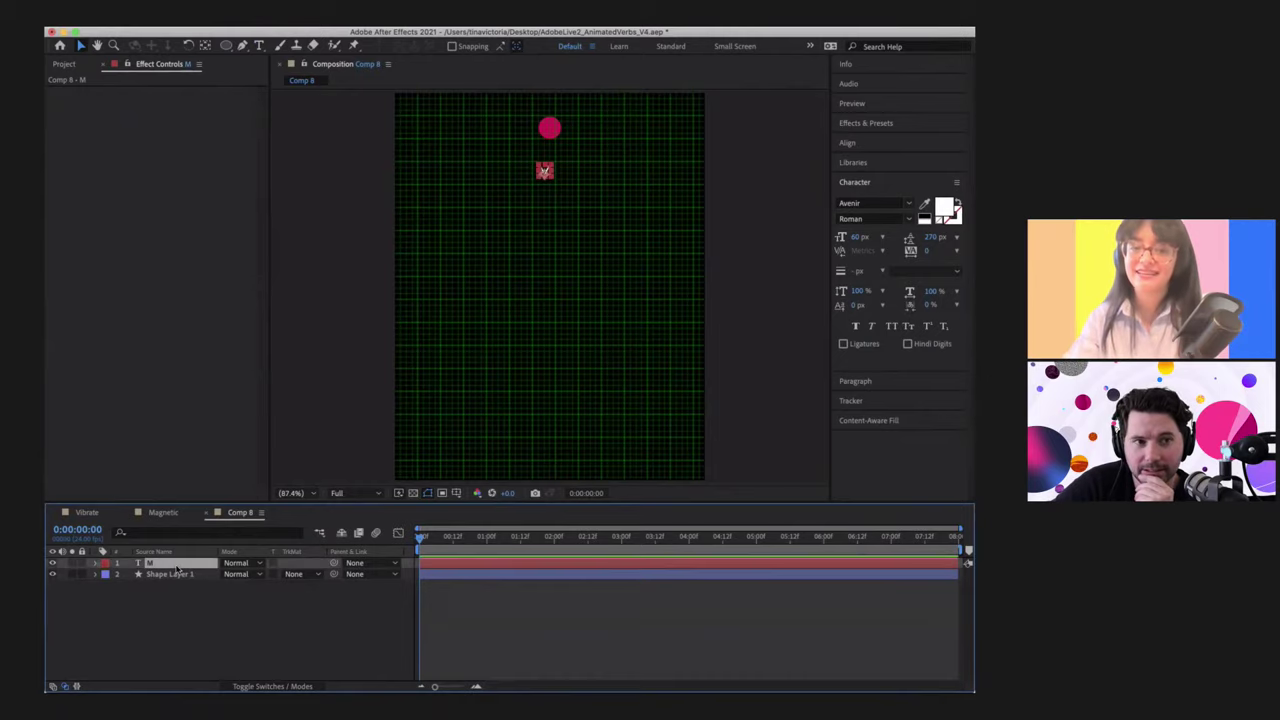
{"action": "key", "text": "Return"}
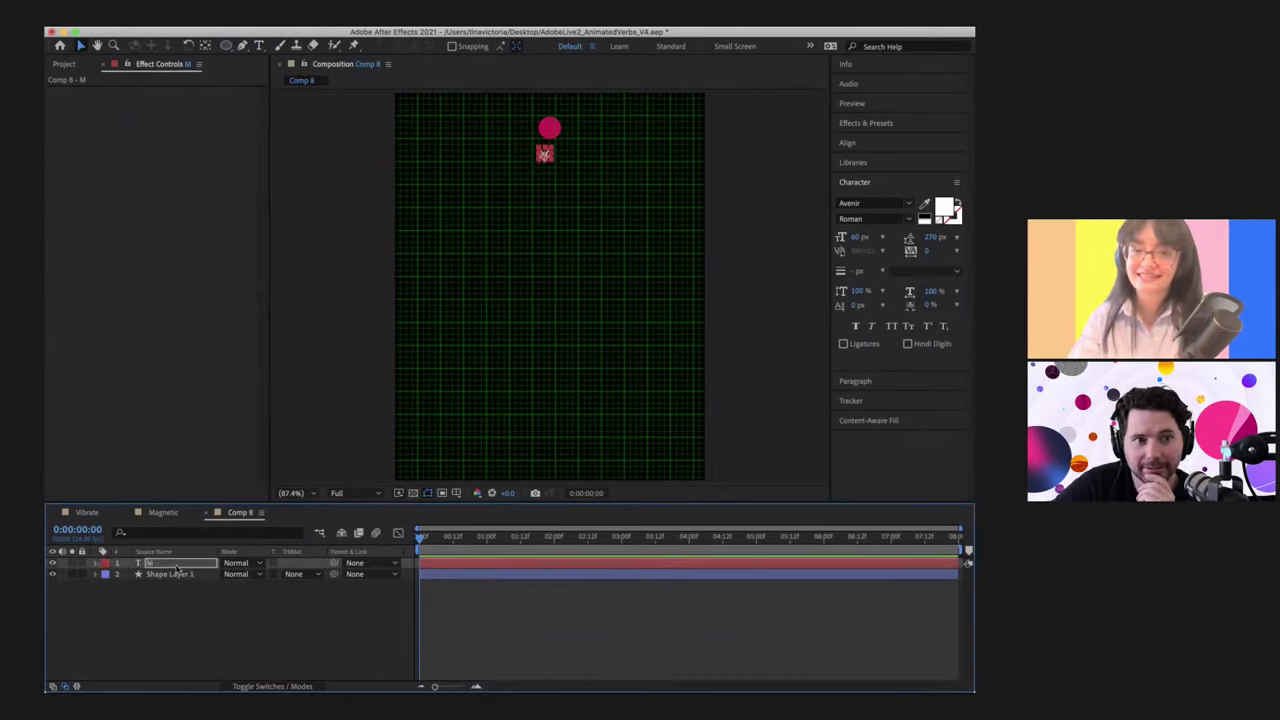
{"action": "left_click", "coordinate": [900, 142]}
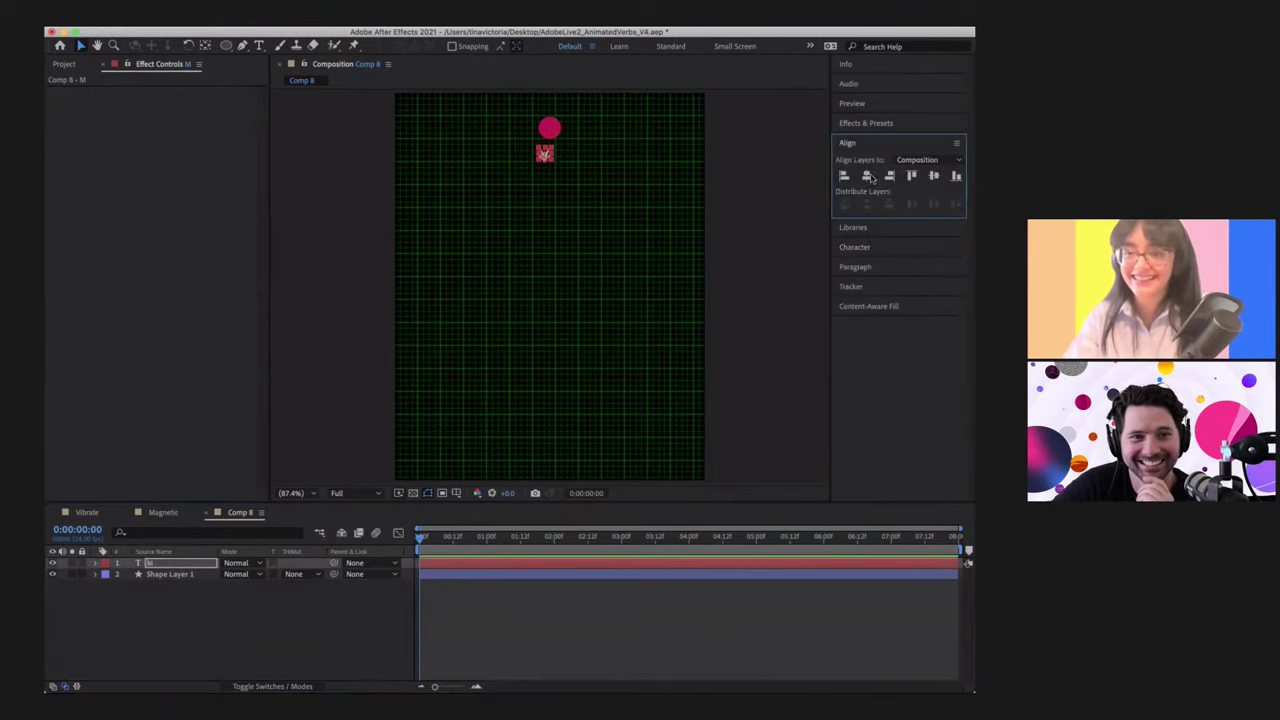
{"action": "left_click", "coordinate": [867, 176]}
{"action": "left_click", "coordinate": [280, 636]}
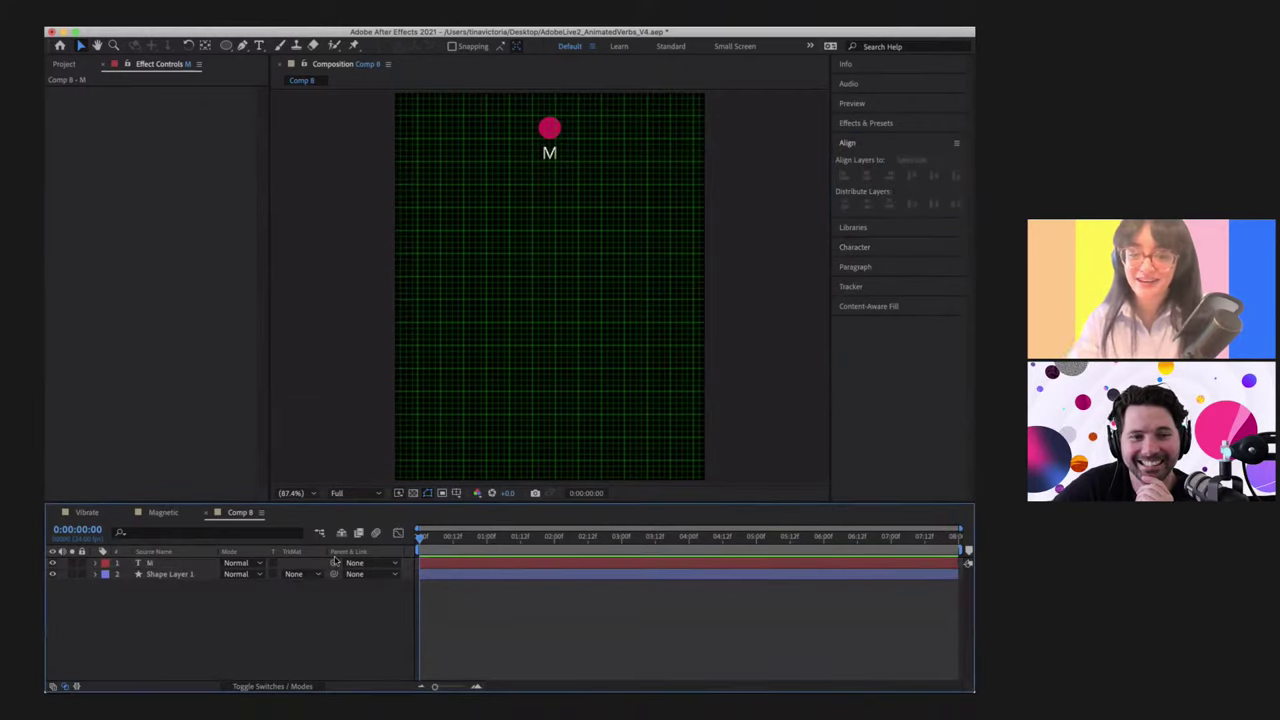
{"action": "left_click", "coordinate": [180, 565]}
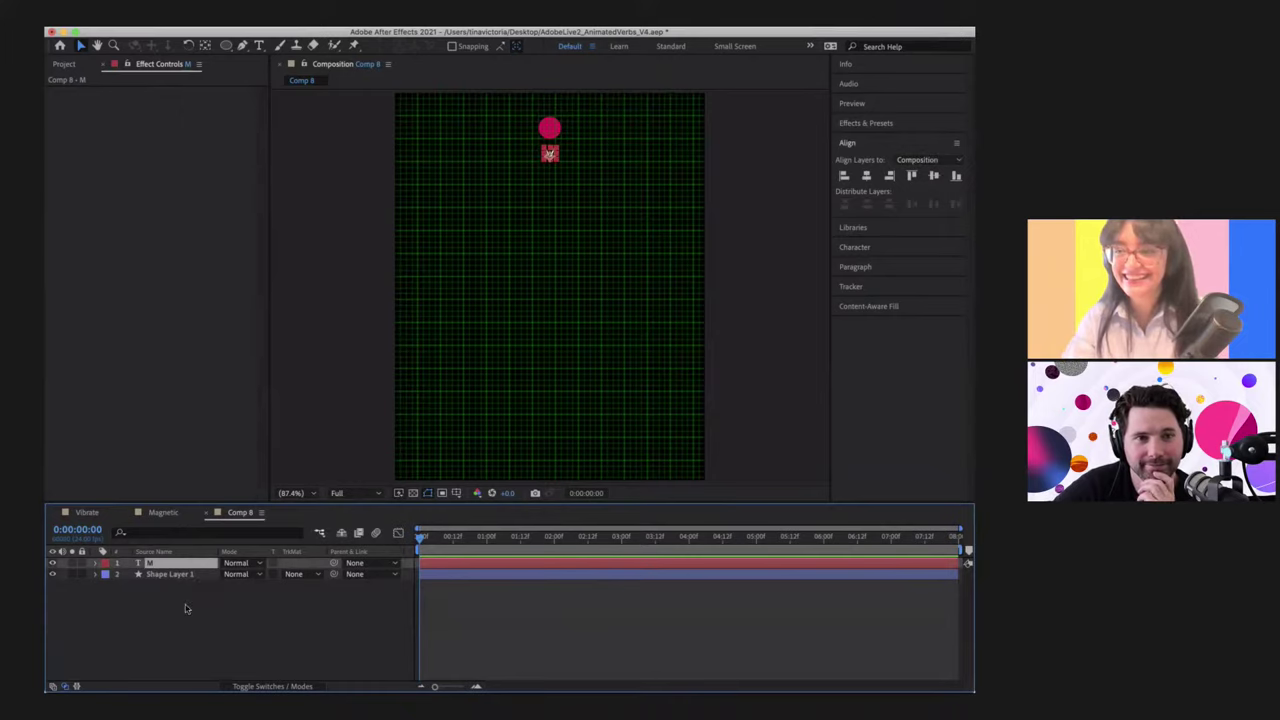
{"action": "left_click", "coordinate": [185, 608]}
{"action": "left_click", "coordinate": [158, 565]}
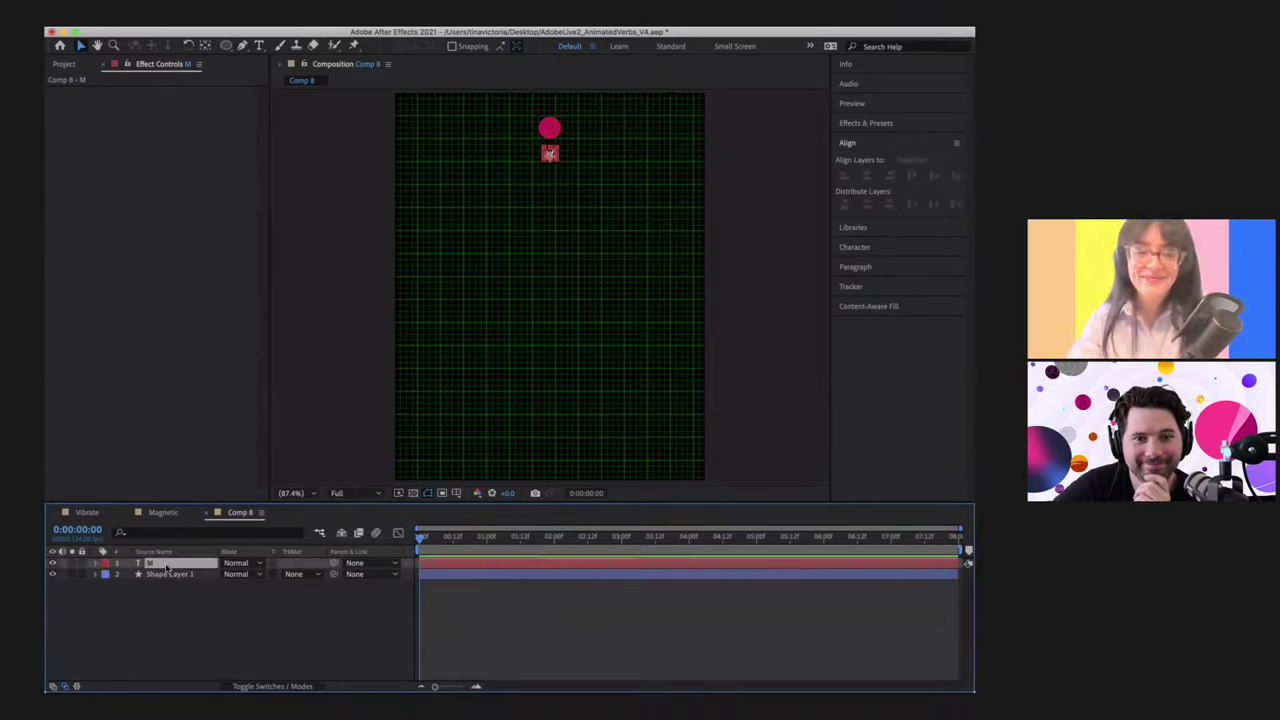
{"action": "left_click", "coordinate": [175, 623]}
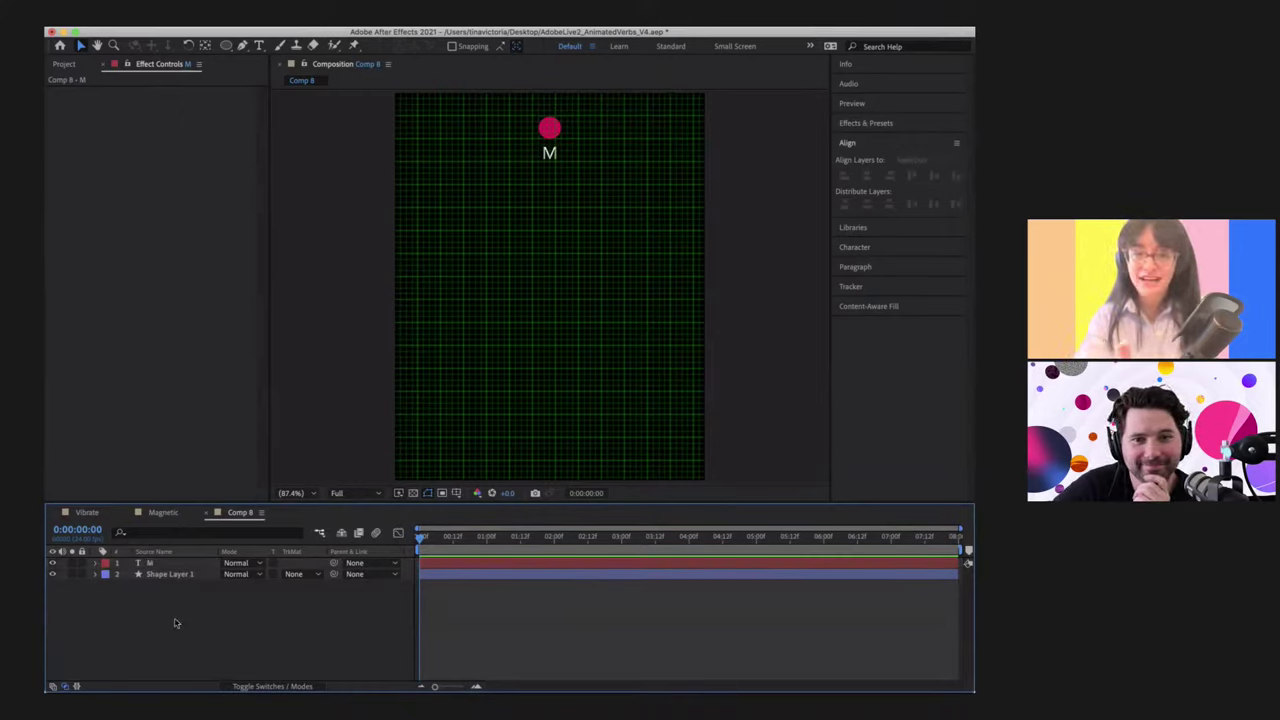
Step: Change the fill colour of the circle on Shape Layer 1 to white
{"action": "left_click", "coordinate": [162, 575]}
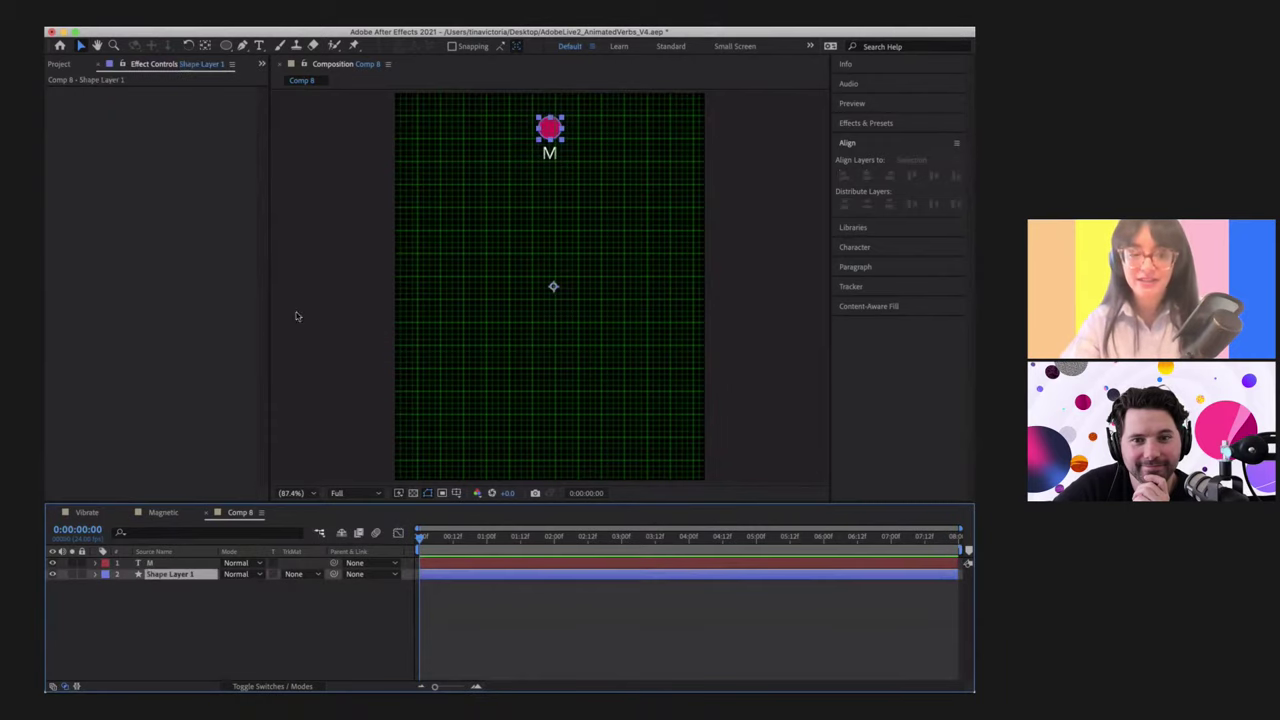
{"action": "left_click", "coordinate": [557, 46]}
{"action": "left_click_drag", "start_coordinate": [214, 206], "coordinate": [125, 126]}
{"action": "left_click", "coordinate": [460, 169]}
{"action": "left_click", "coordinate": [344, 604]}
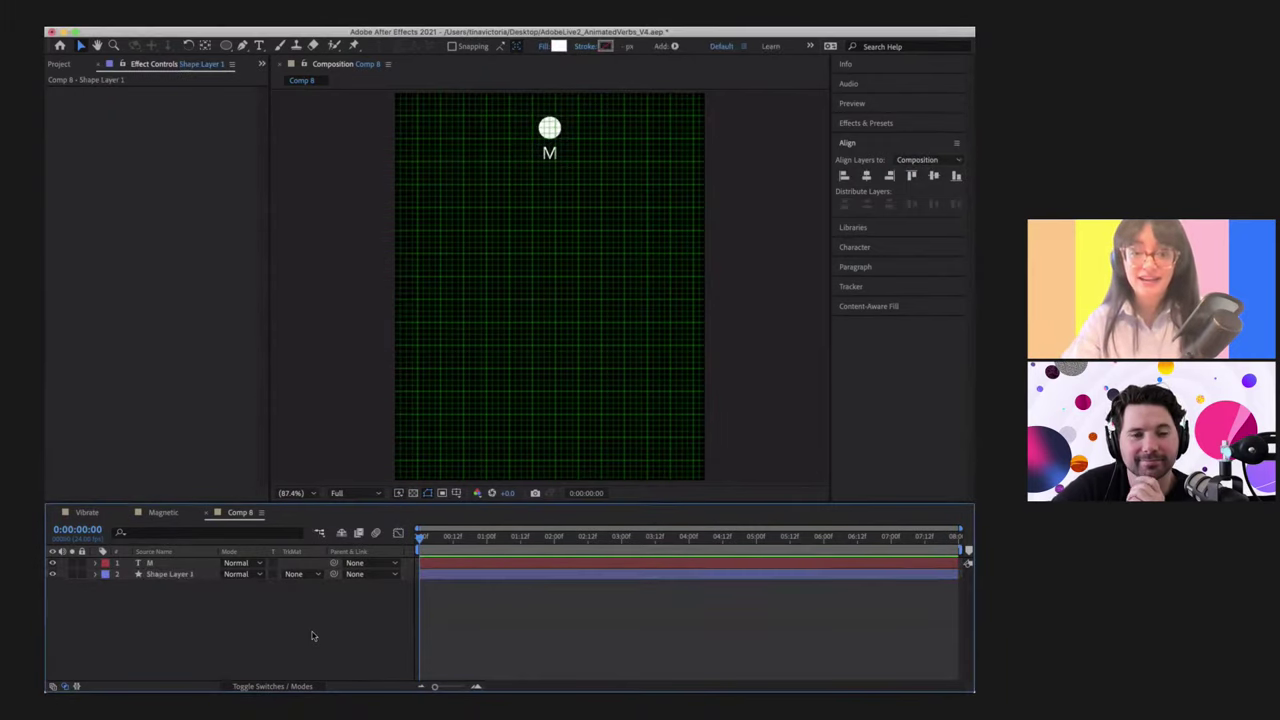
Step: Reveal the M layer's transform properties and the Position property of Shape Layer 1
{"action": "left_click", "coordinate": [156, 564]}
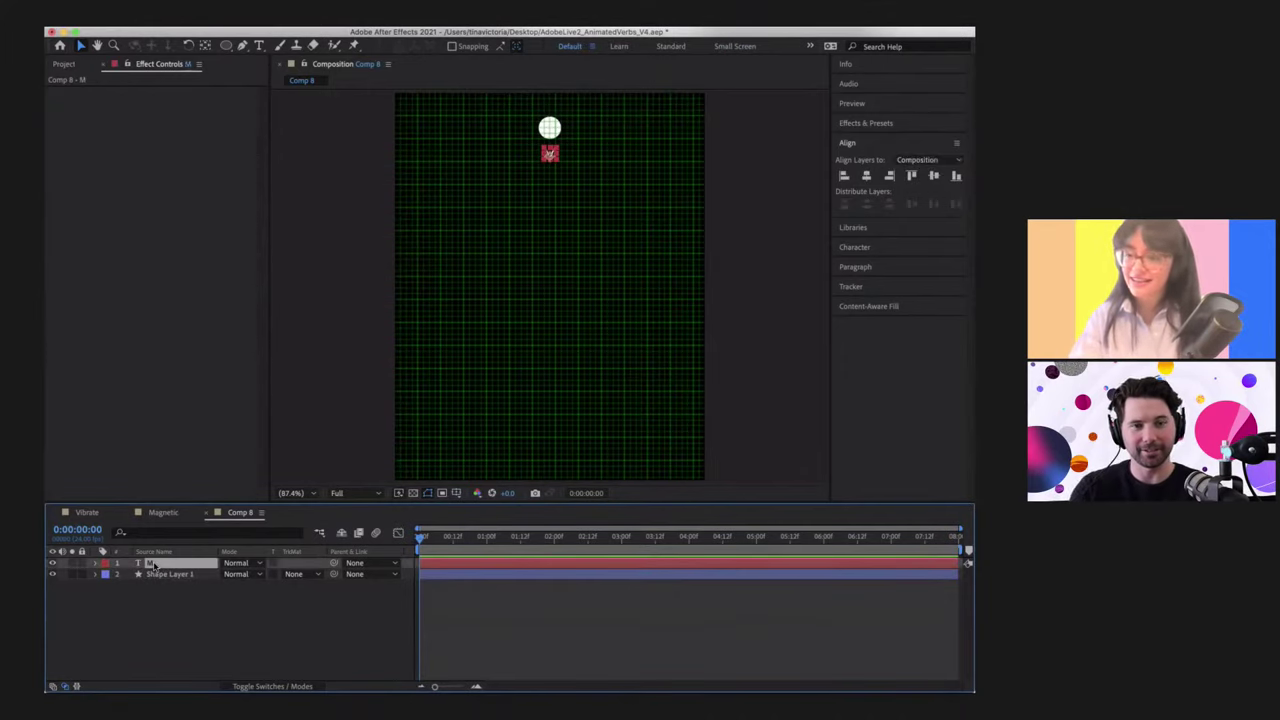
{"action": "left_click", "coordinate": [95, 564]}
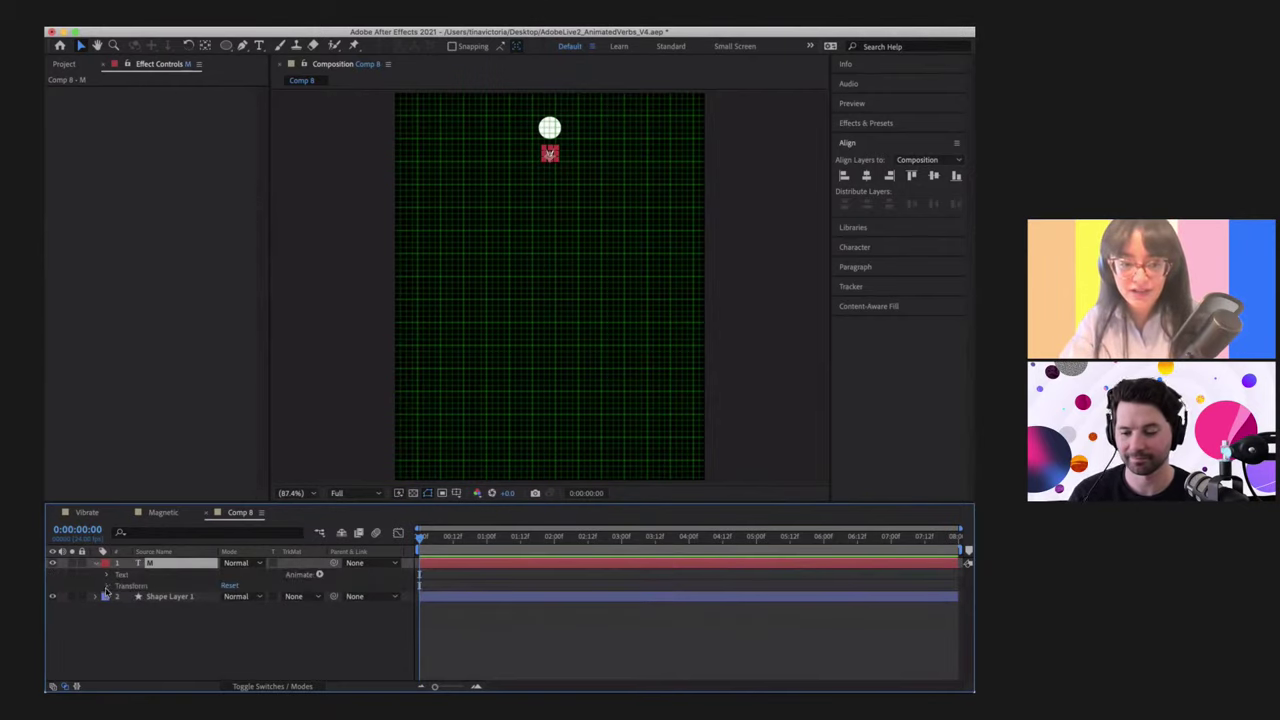
{"action": "left_click", "coordinate": [106, 587]}
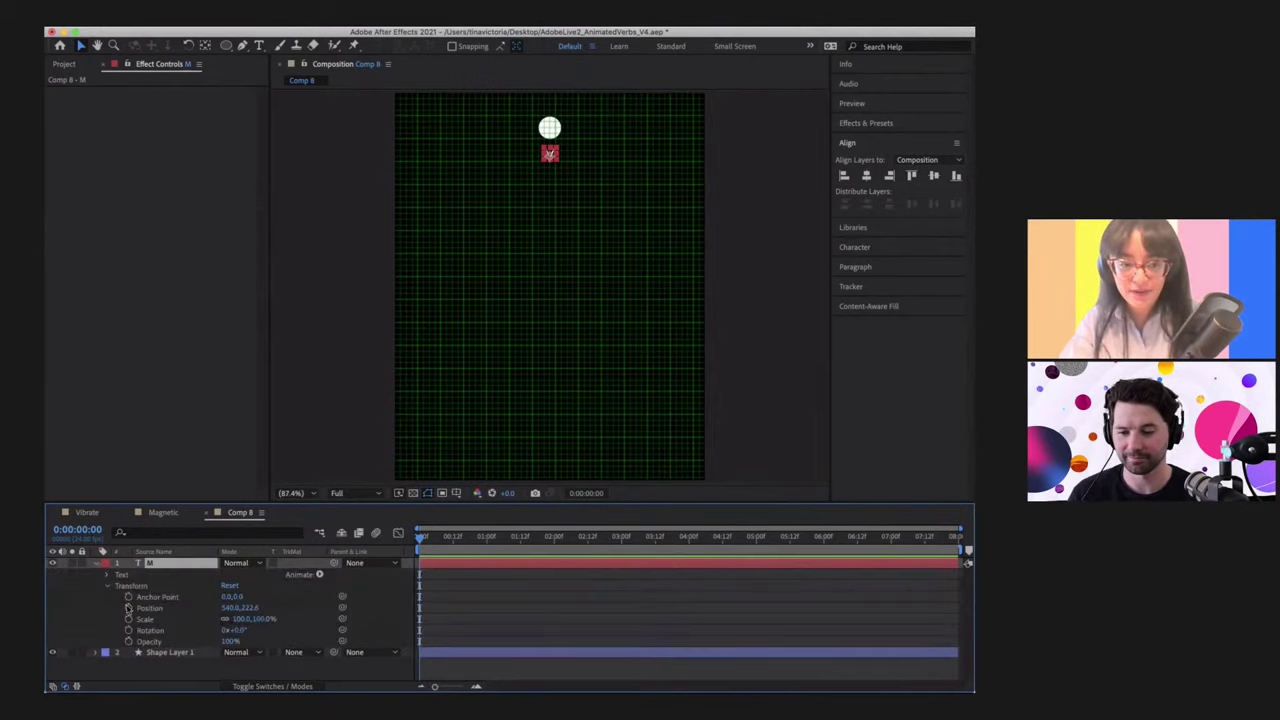
{"action": "left_click", "coordinate": [170, 652]}
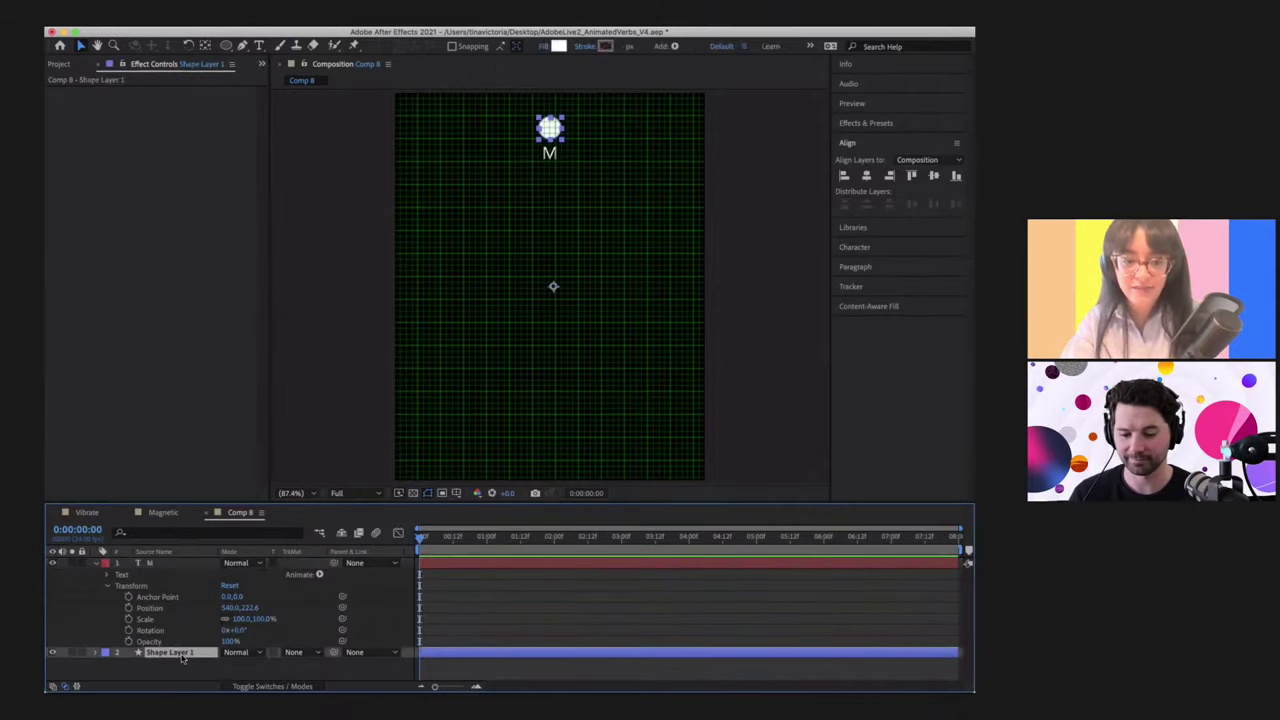
{"action": "key", "text": "p"}
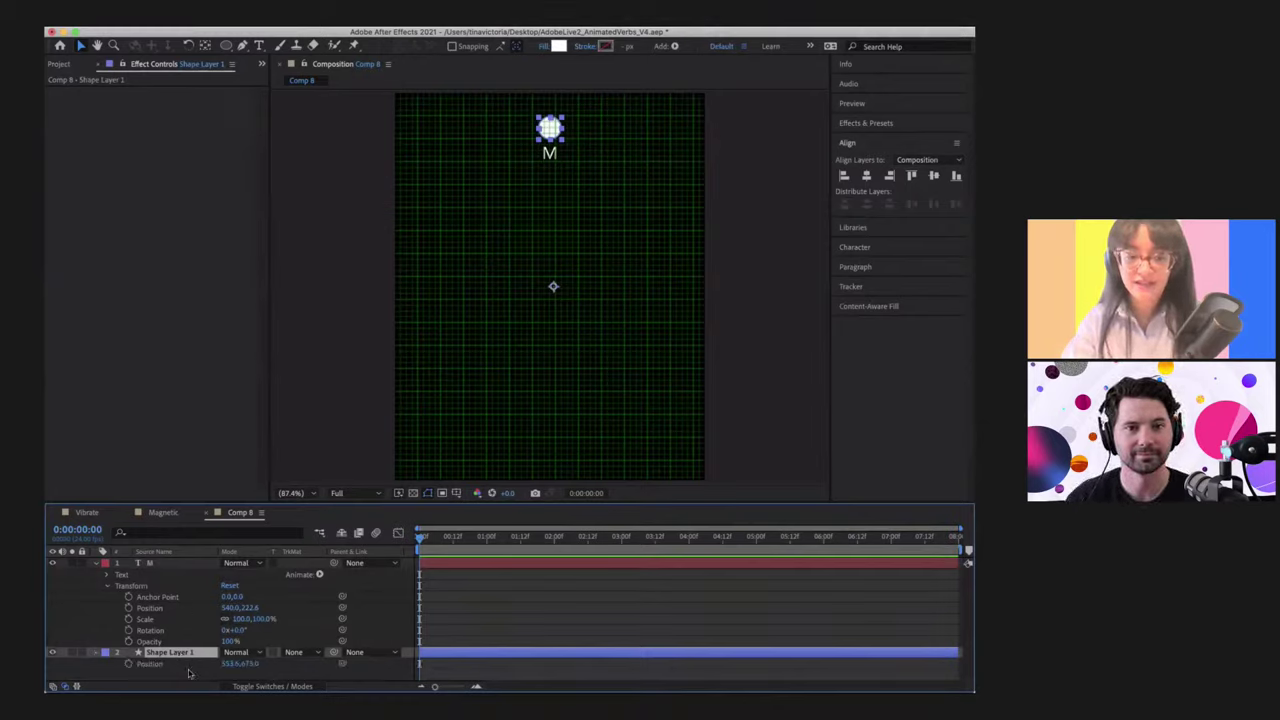
{"action": "left_click", "coordinate": [185, 678]}
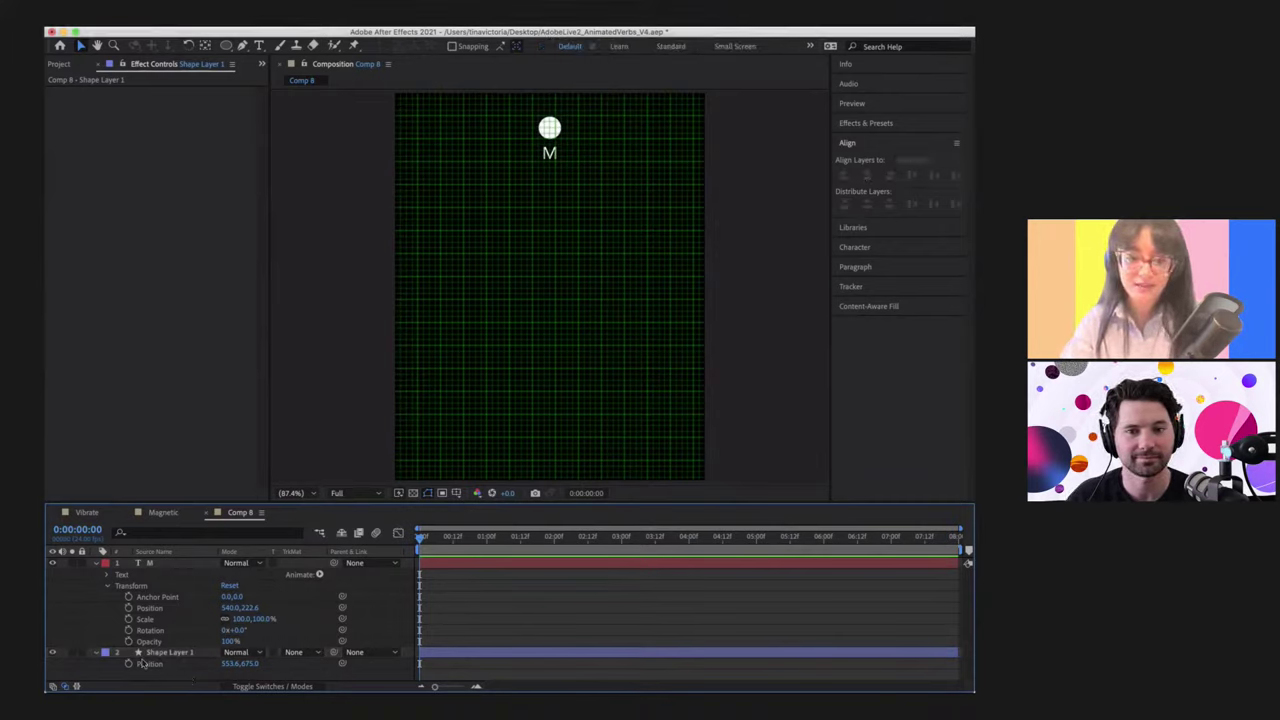
Step: Add an expression to the M layer's Rotation and replace its default text with xDistance=
{"action": "left_click", "coordinate": [156, 568]}
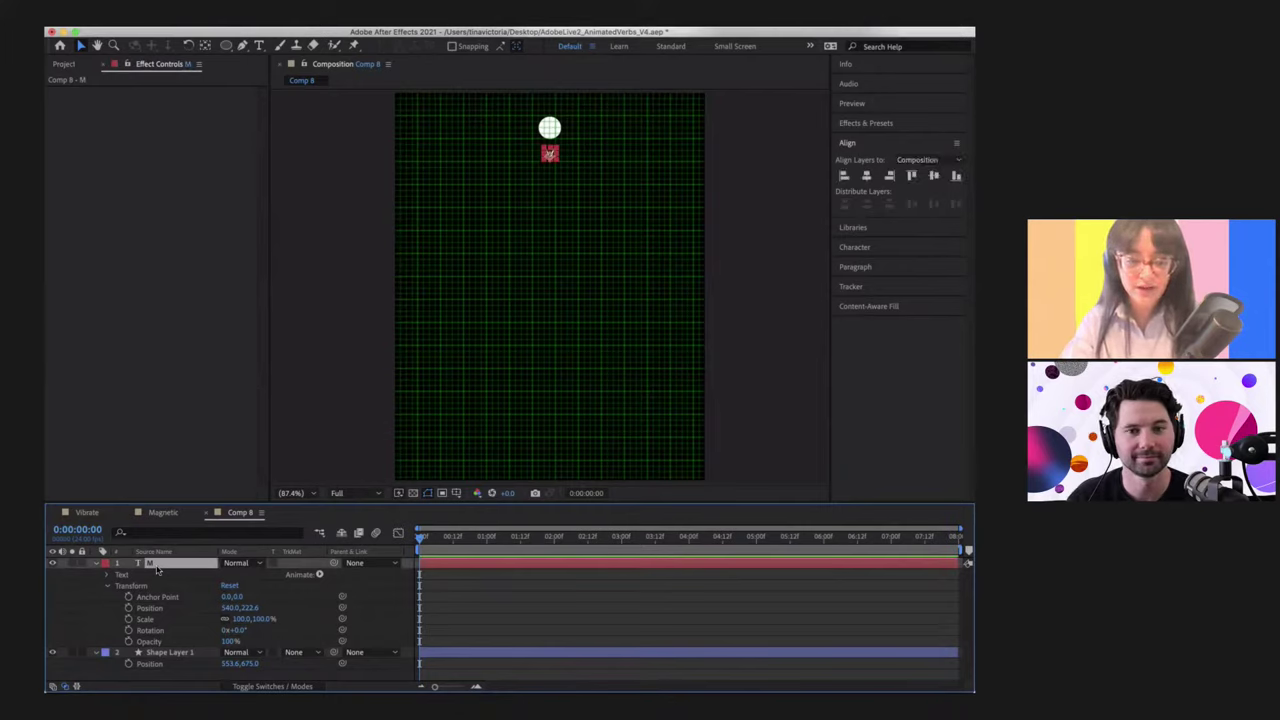
{"action": "left_click", "coordinate": [128, 631], "text": "alt"}
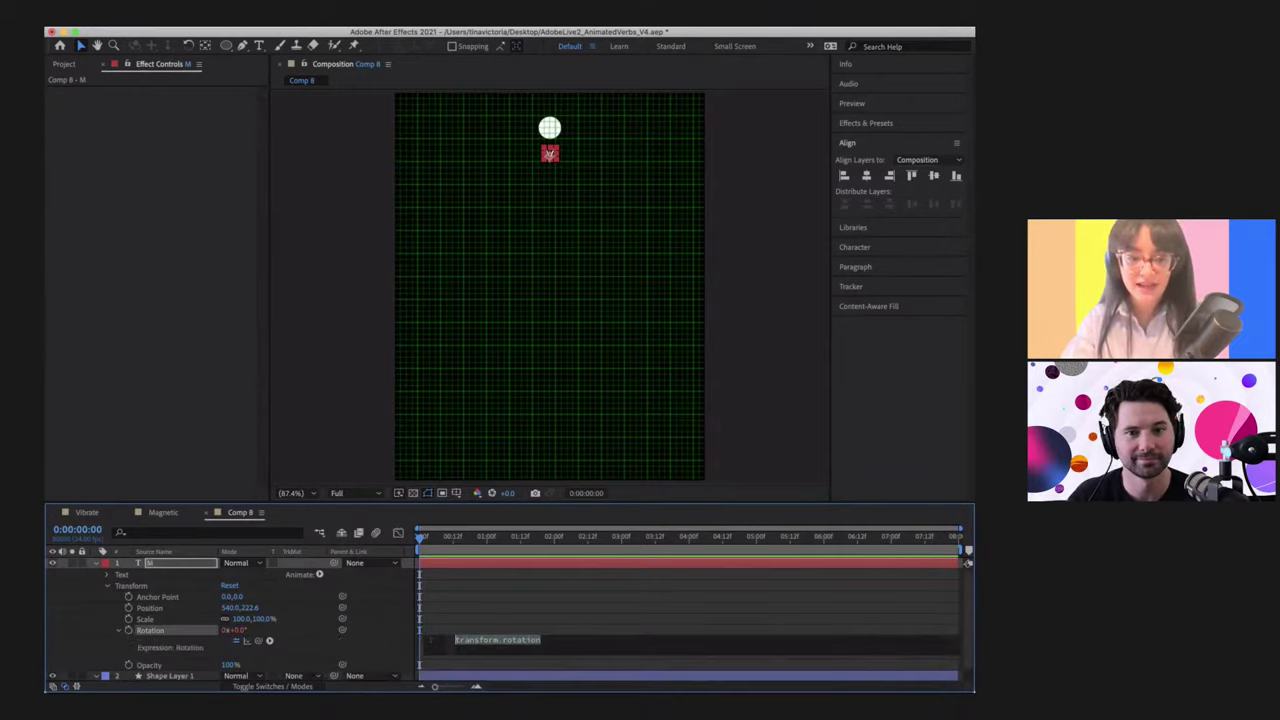
{"action": "left_click", "coordinate": [561, 646]}
{"action": "left_click_drag", "start_coordinate": [565, 640], "coordinate": [450, 641]}
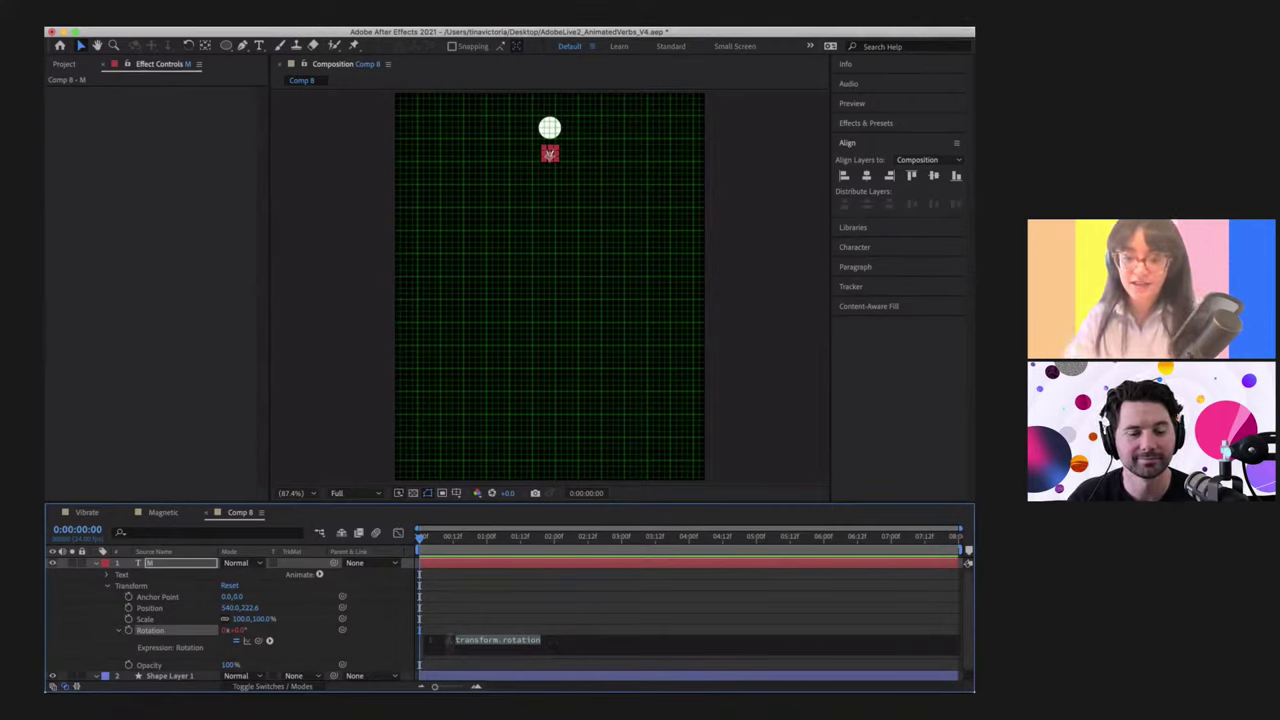
{"action": "key", "text": "BackSpace"}
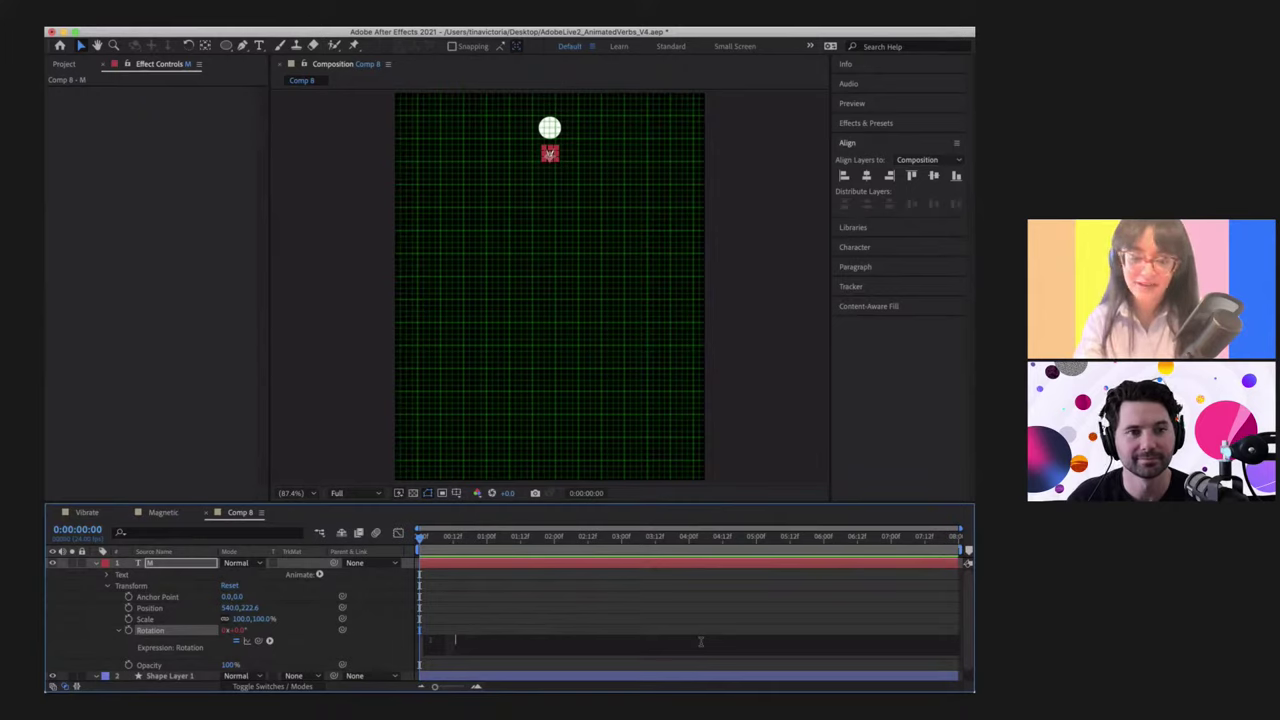
{"action": "type", "text": "wi"}
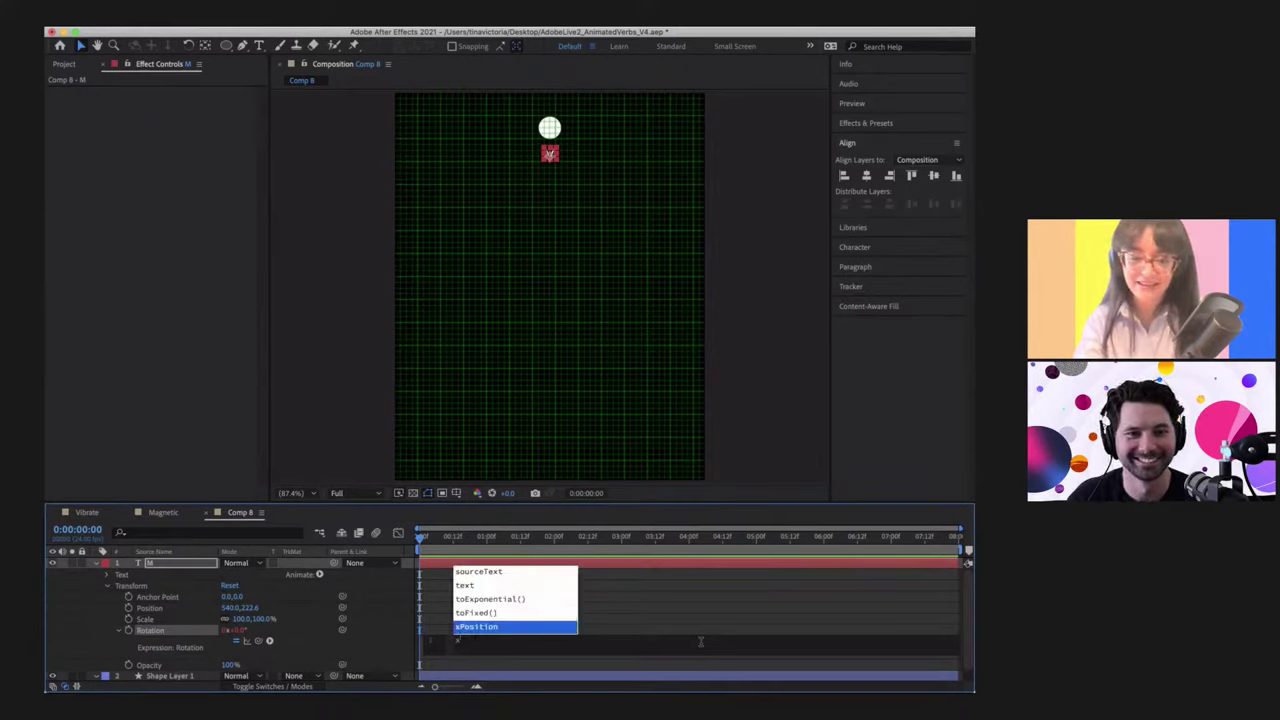
{"action": "type", "text": "istance"}
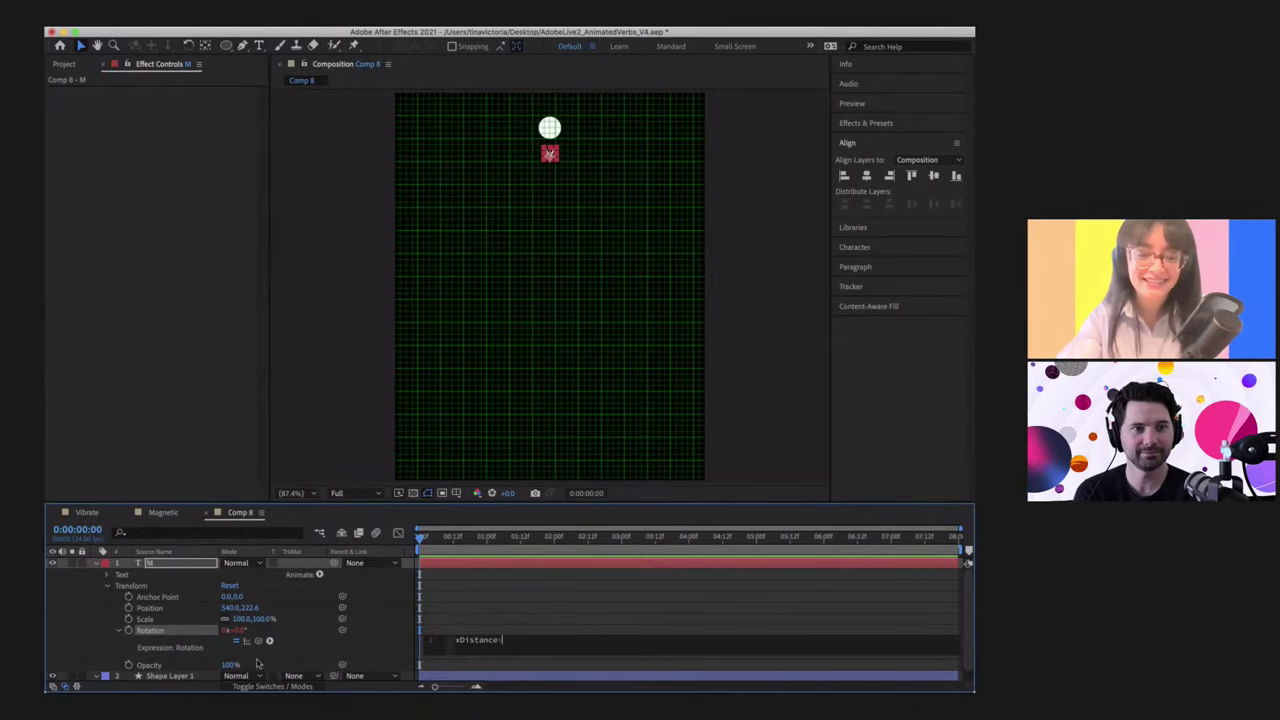
Step: Reopen the M layer's Rotation expression and link xDistance to Shape Layer 1's position[0] minus the M layer's own transform.position[0]
{"action": "scroll", "coordinate": [293, 630], "scroll_direction": "down", "scroll_amount": 1}
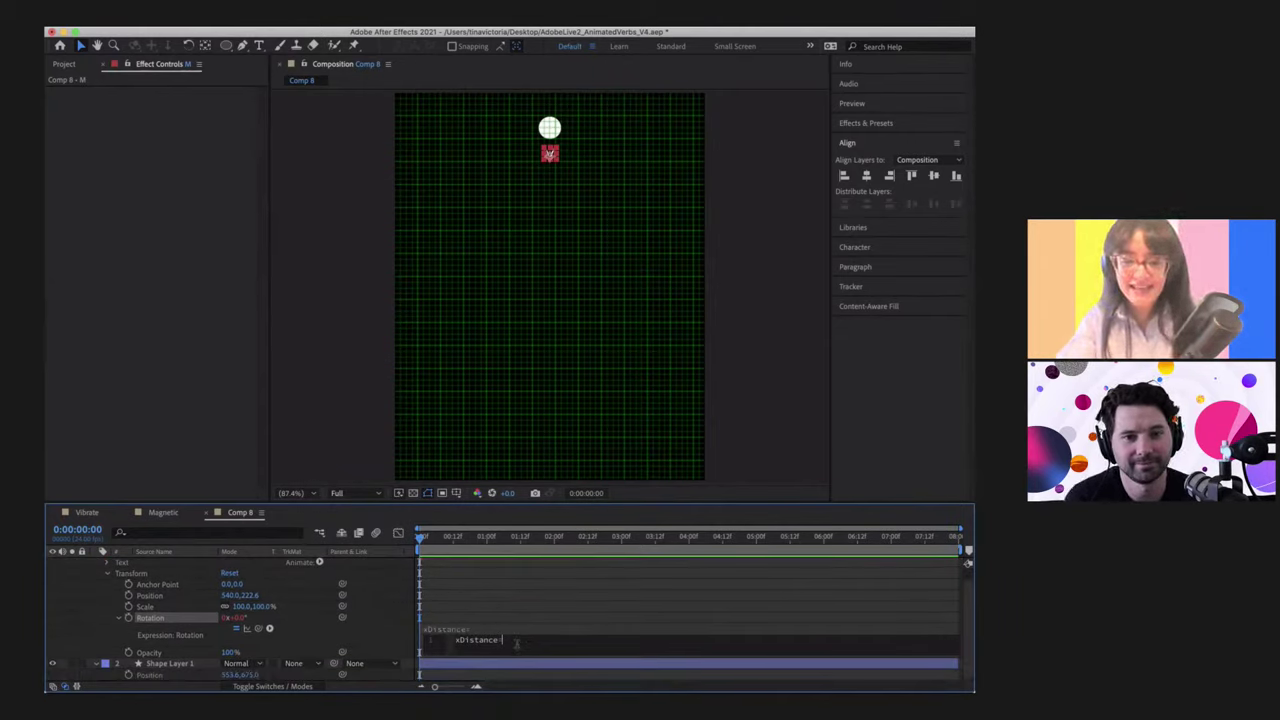
{"action": "left_click", "coordinate": [258, 631]}
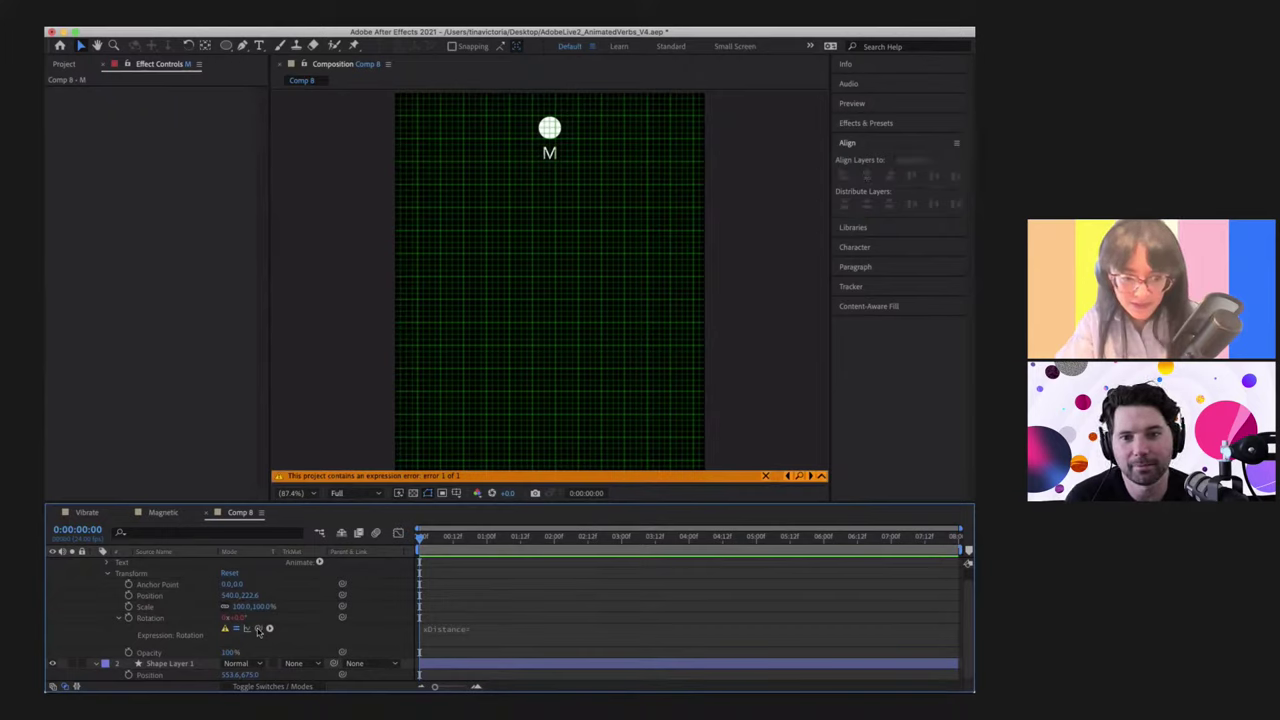
{"action": "left_click", "coordinate": [549, 630]}
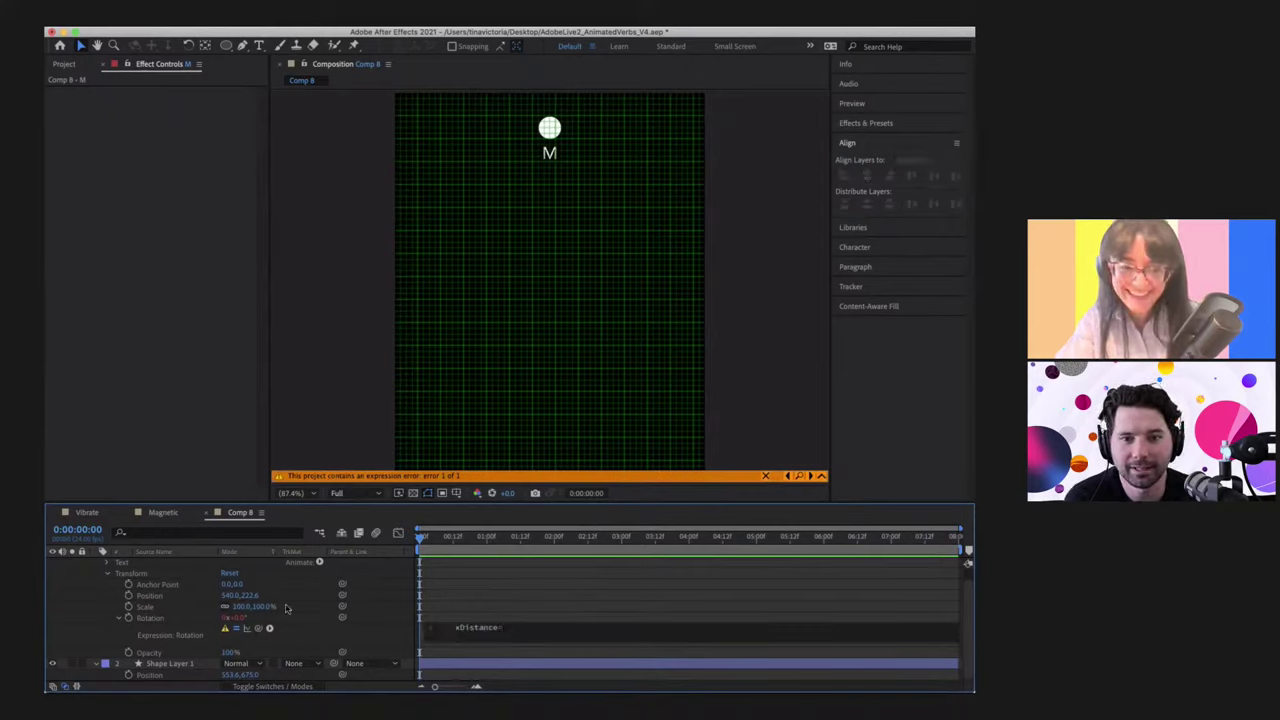
{"action": "double_click", "coordinate": [523, 631]}
{"action": "key", "text": "BackSpace"}
{"action": "type", "text": "xDi"}
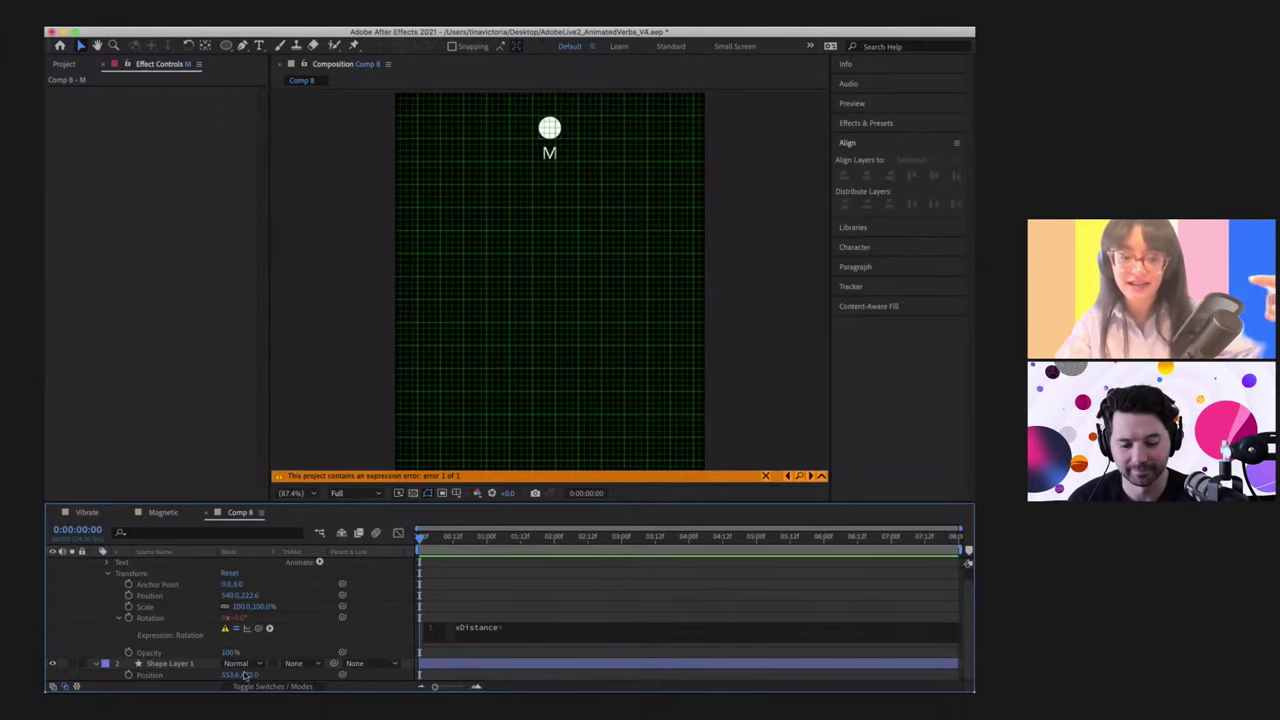
{"action": "left_click_drag", "start_coordinate": [258, 630], "coordinate": [231, 679]}
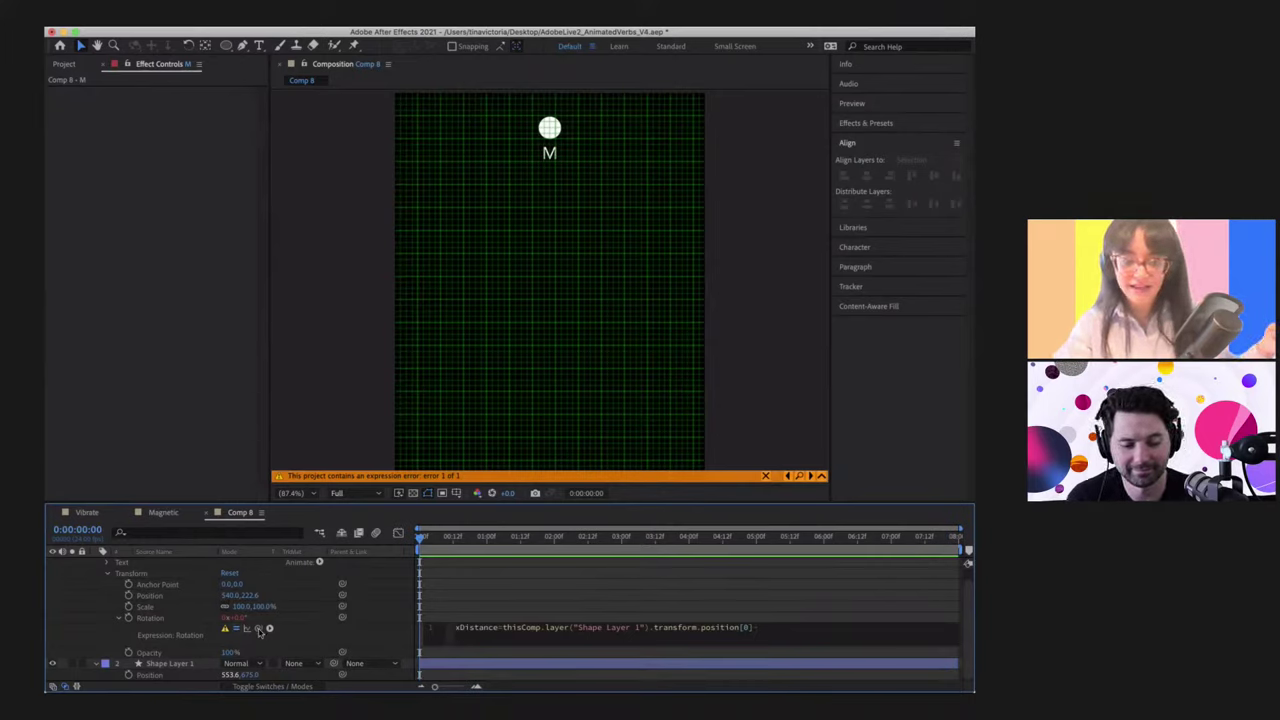
{"action": "left_click_drag", "start_coordinate": [259, 632], "coordinate": [230, 598]}
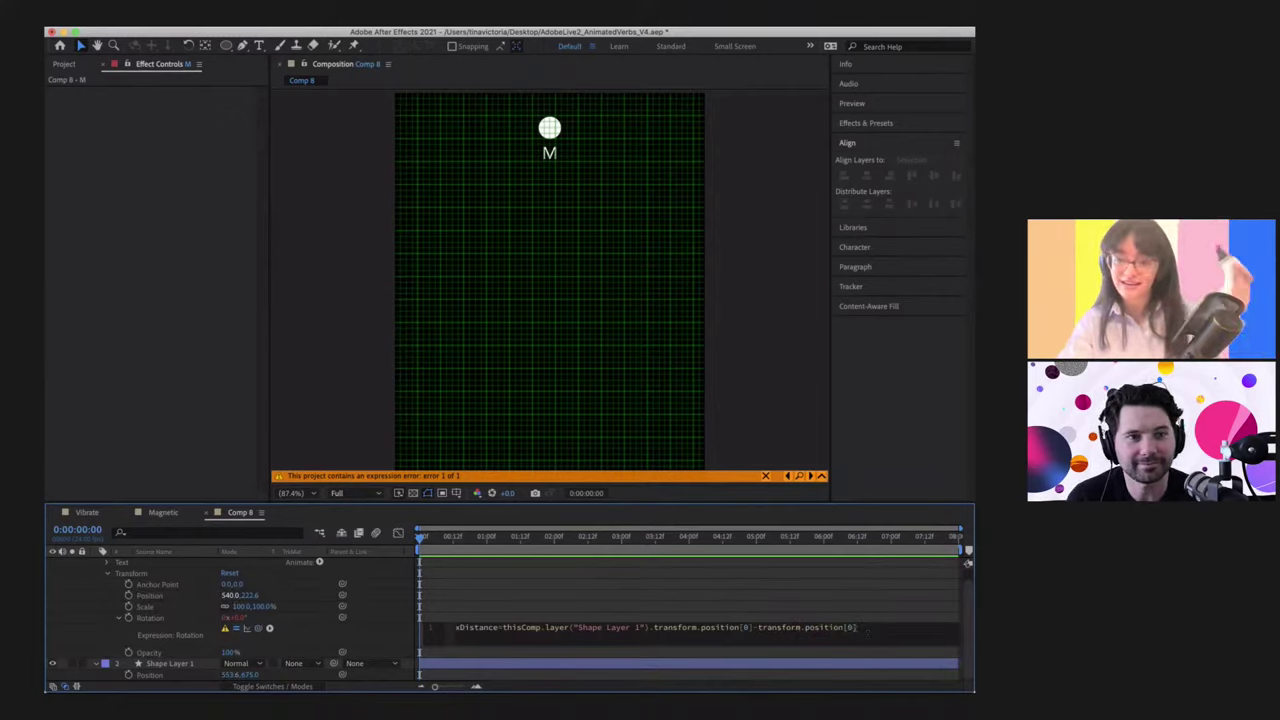
Step: Add a second expression line setting yDistance to Shape Layer 1's position[1] minus the M layer's own transform.position[1]
{"action": "type", "text": ";"}
{"action": "key", "text": "Return"}
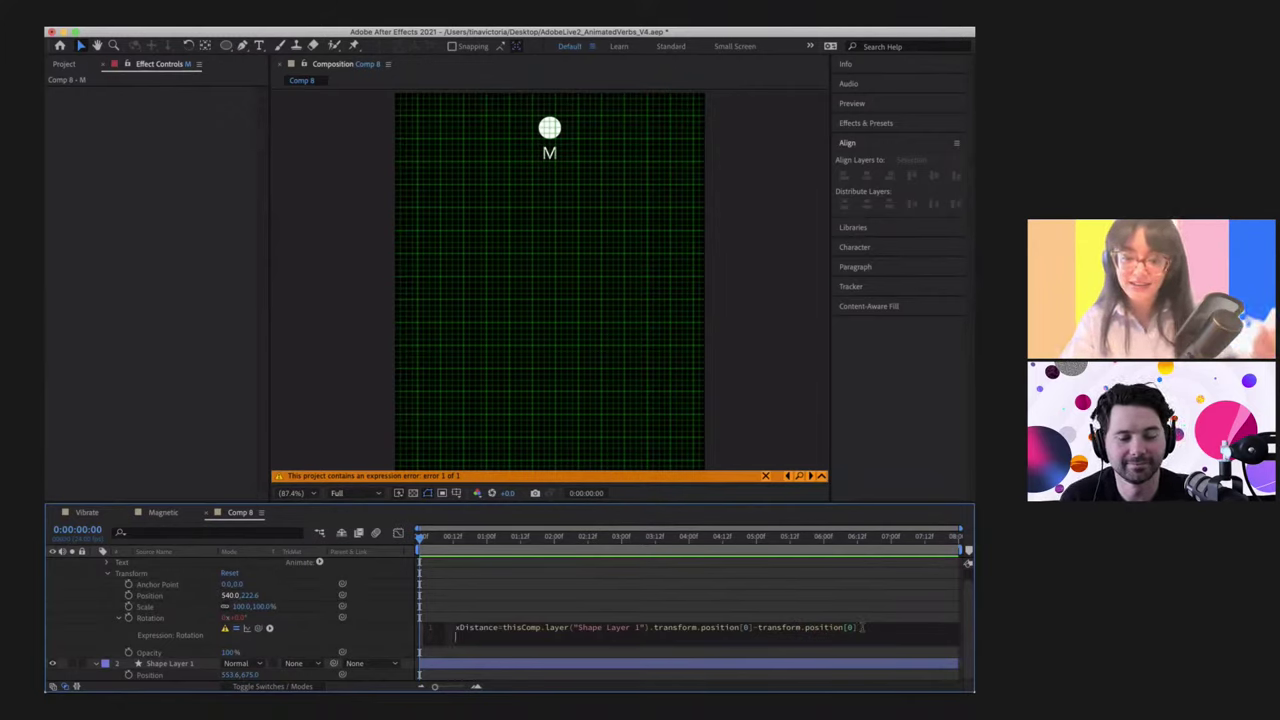
{"action": "type", "text": "yDistance="}
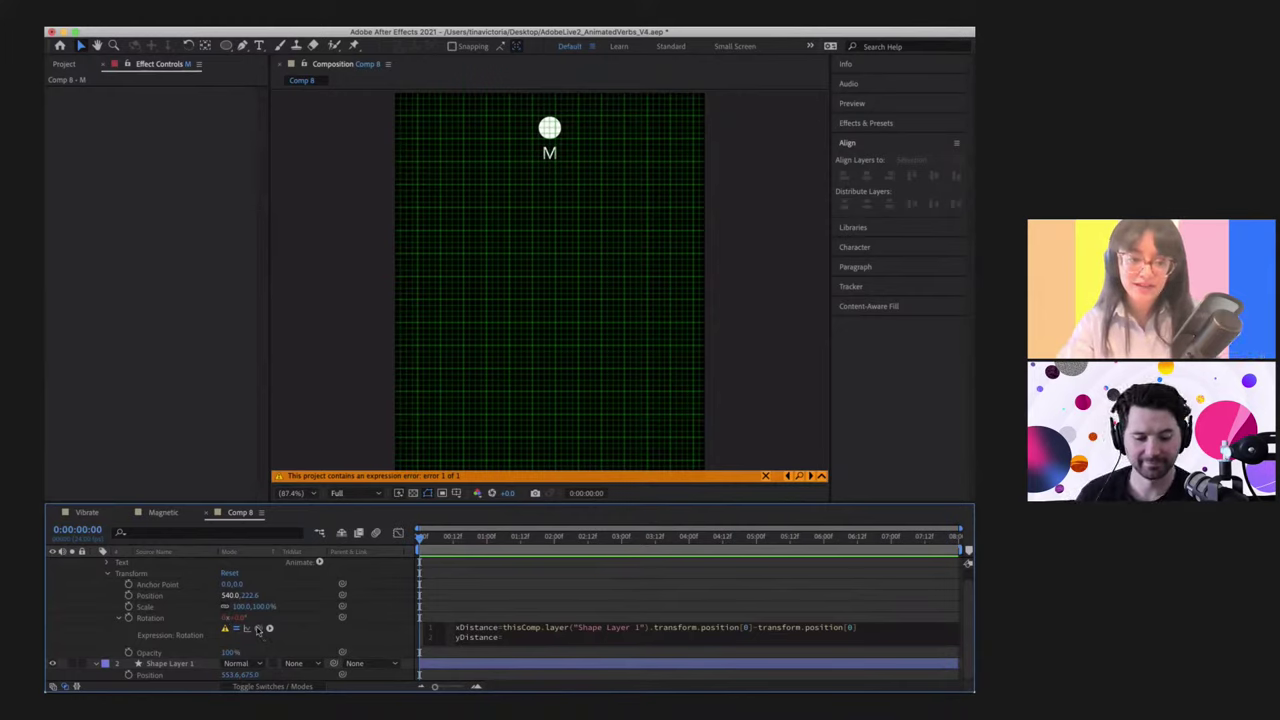
{"action": "left_click_drag", "start_coordinate": [258, 630], "coordinate": [250, 676]}
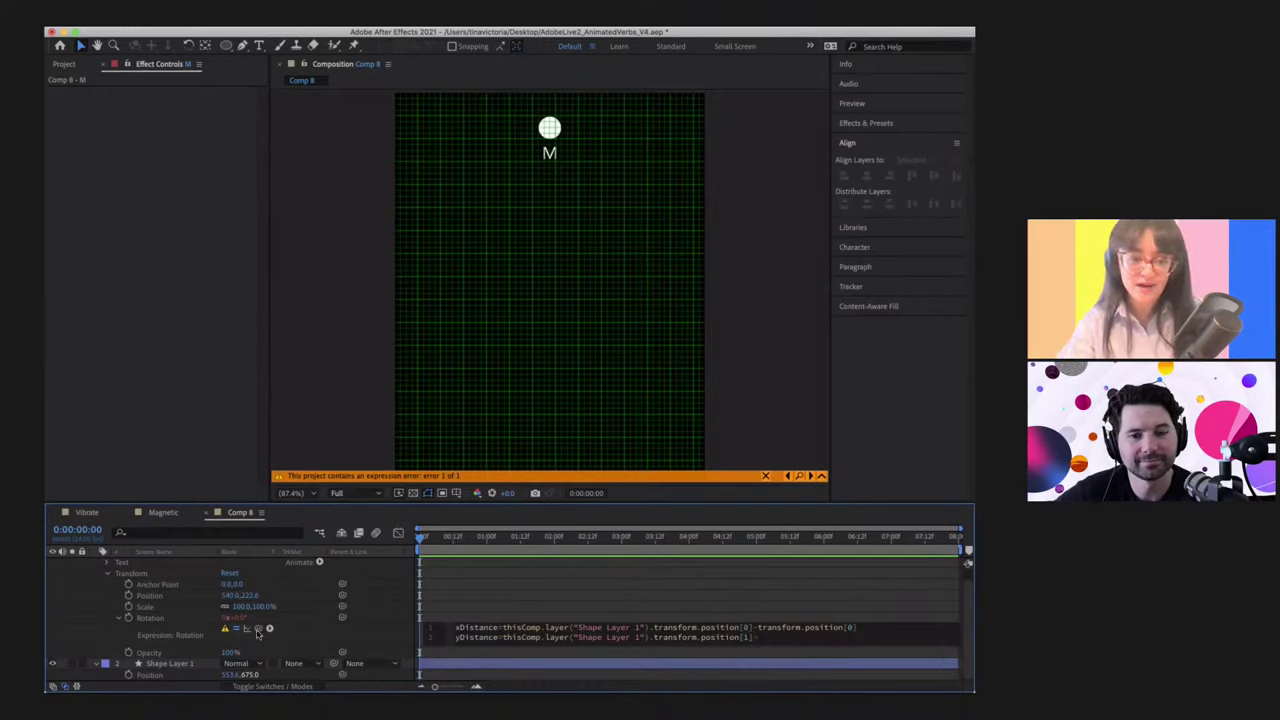
{"action": "left_click_drag", "start_coordinate": [258, 630], "coordinate": [250, 596]}
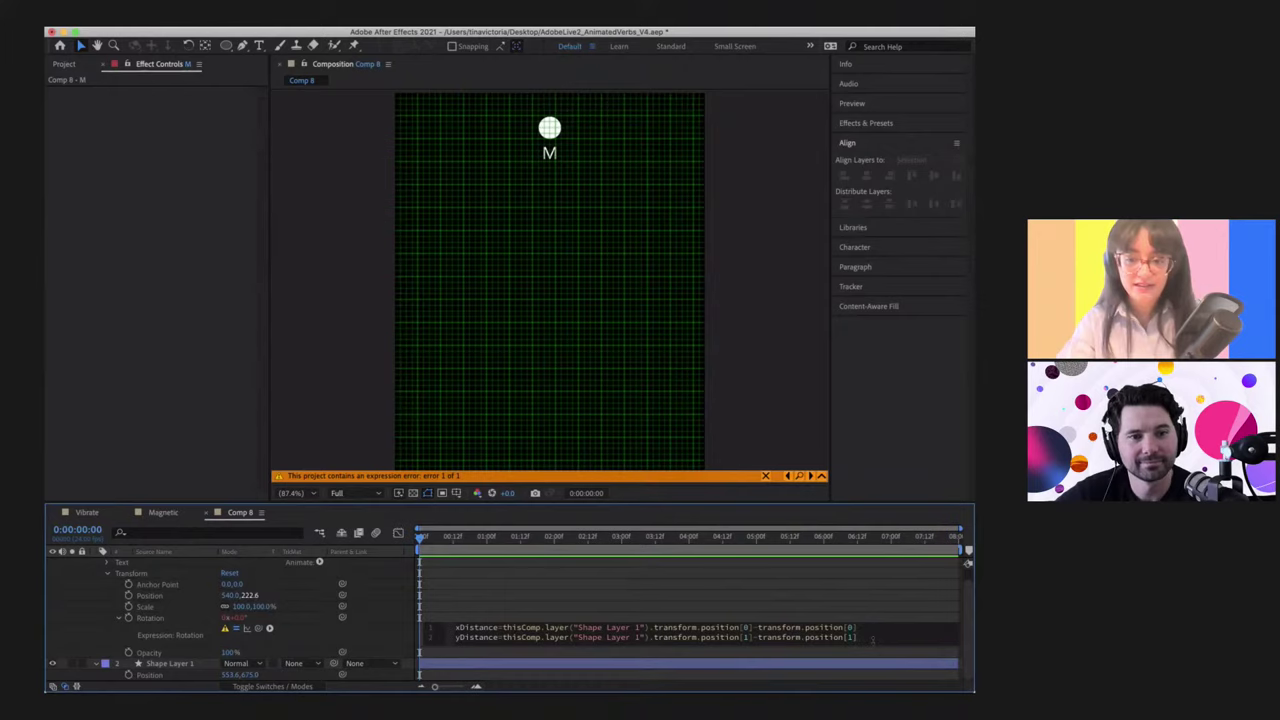
Step: Leave a blank line below yDistance and enlarge the timeline area to continue the M layer's Rotation expression on line 4
{"action": "key", "text": "Return"}
{"action": "key", "text": "Return"}
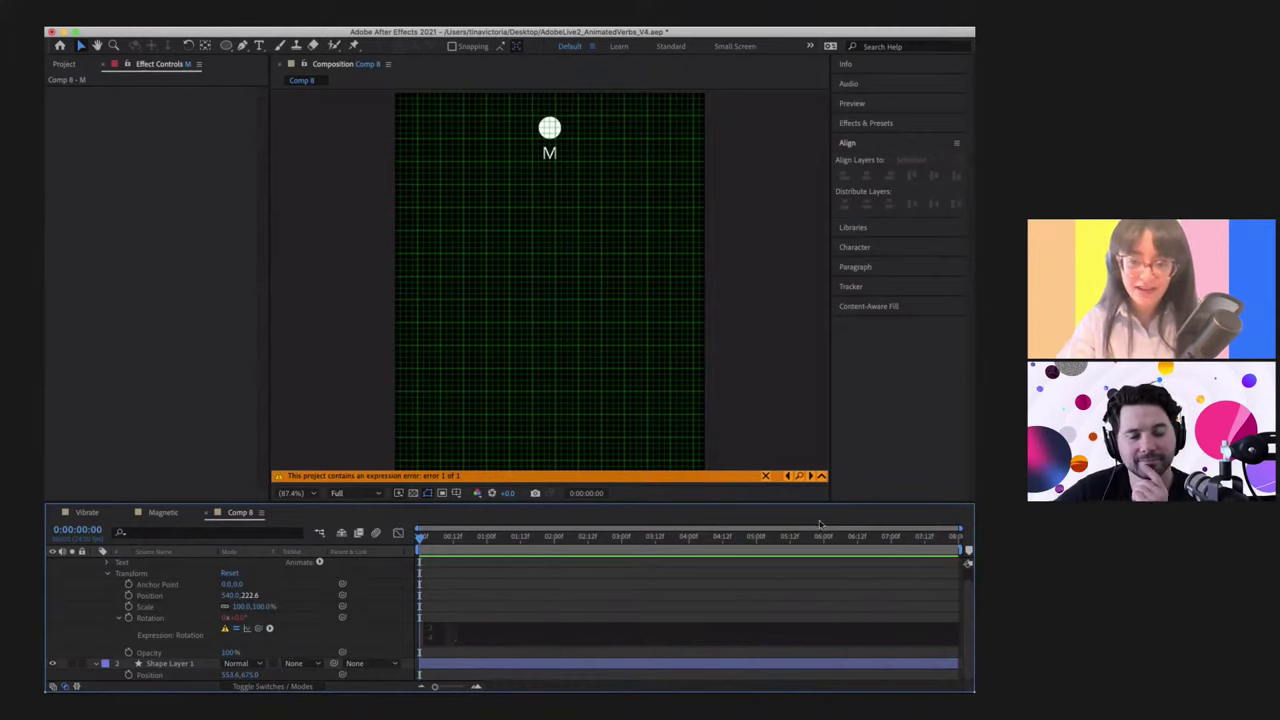
{"action": "left_click_drag", "start_coordinate": [760, 500], "coordinate": [741, 353]}
{"action": "left_click", "coordinate": [593, 430]}
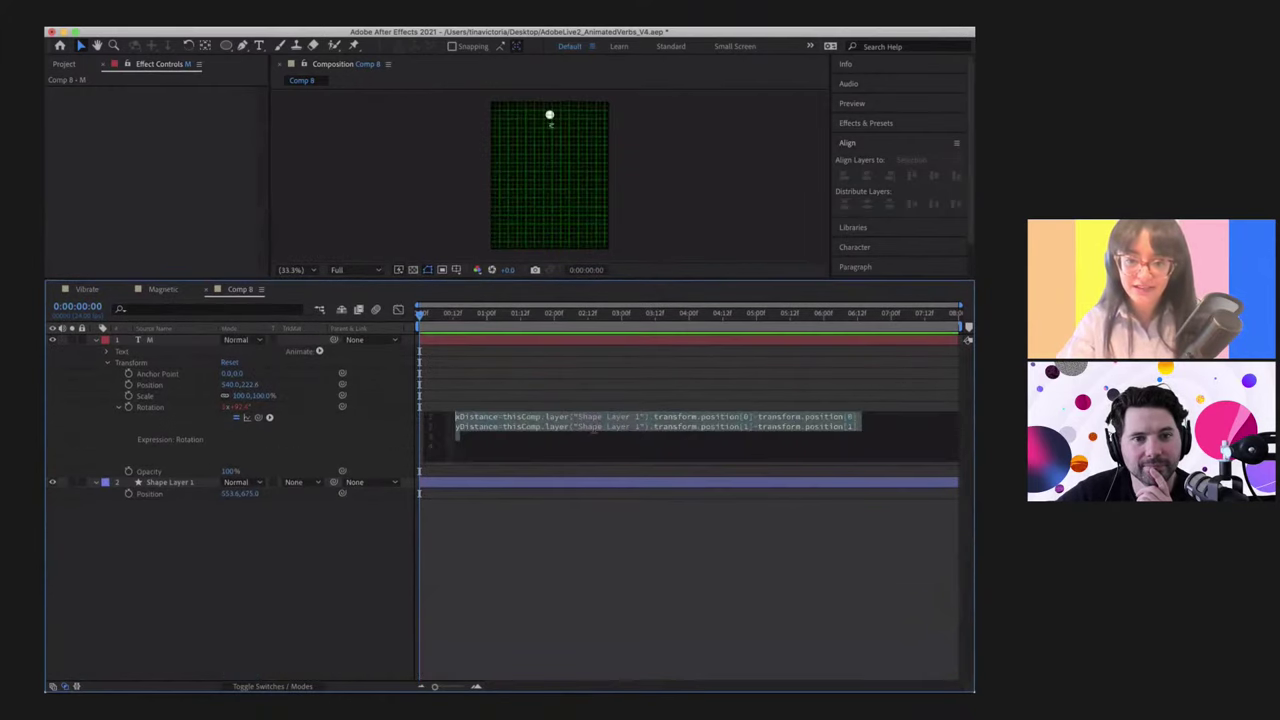
{"action": "left_click", "coordinate": [494, 457]}
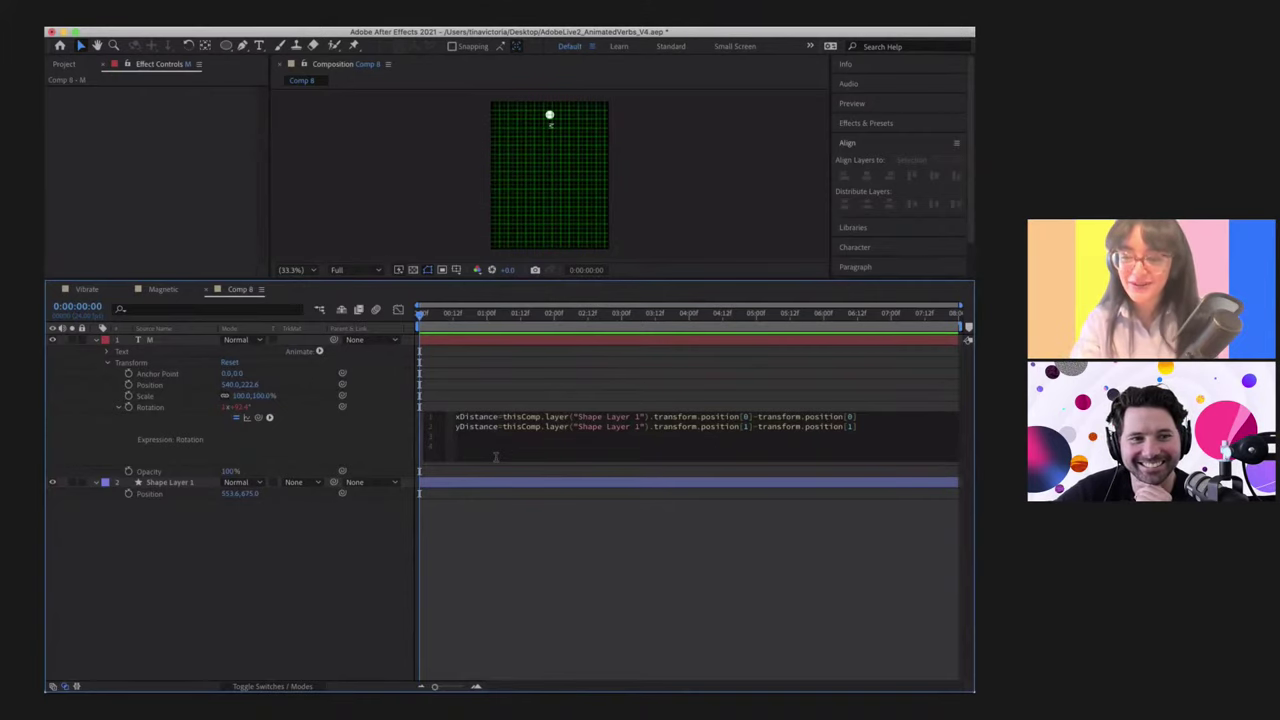
Step: Start the fourth line of the Rotation expression with radians=Math.atan2()
{"action": "type", "text": "radia"}
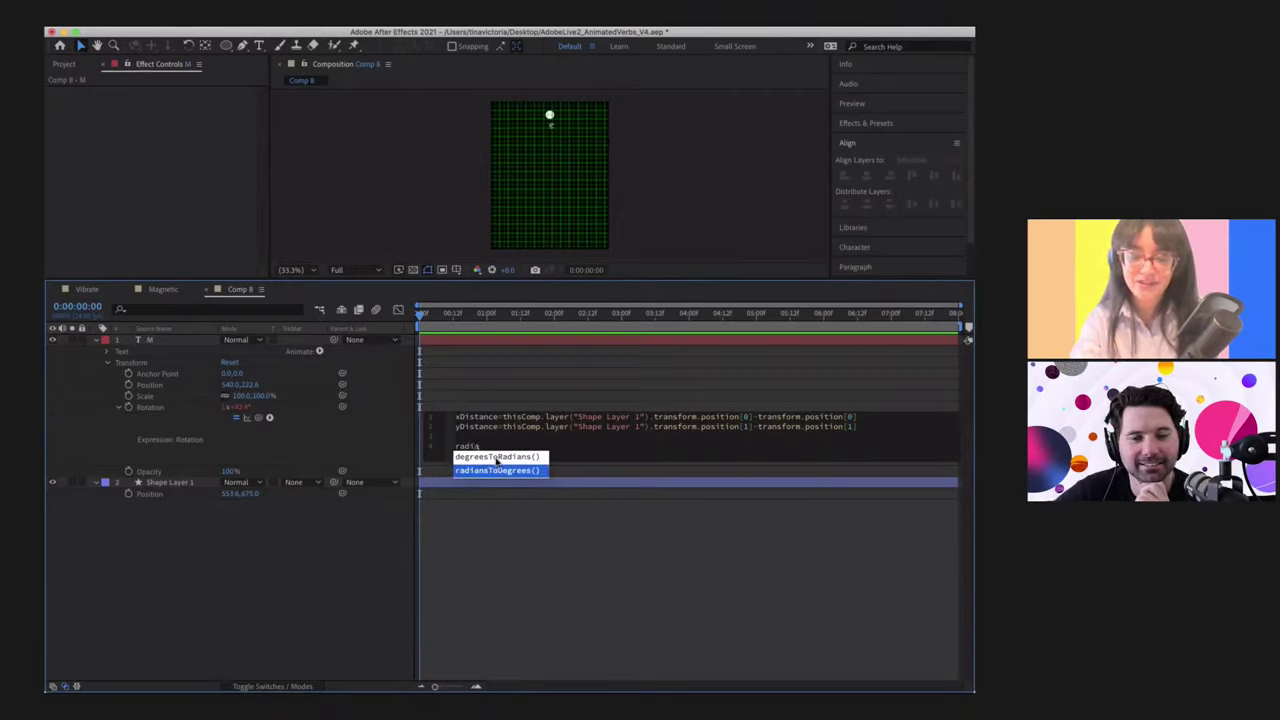
{"action": "type", "text": "ns"}
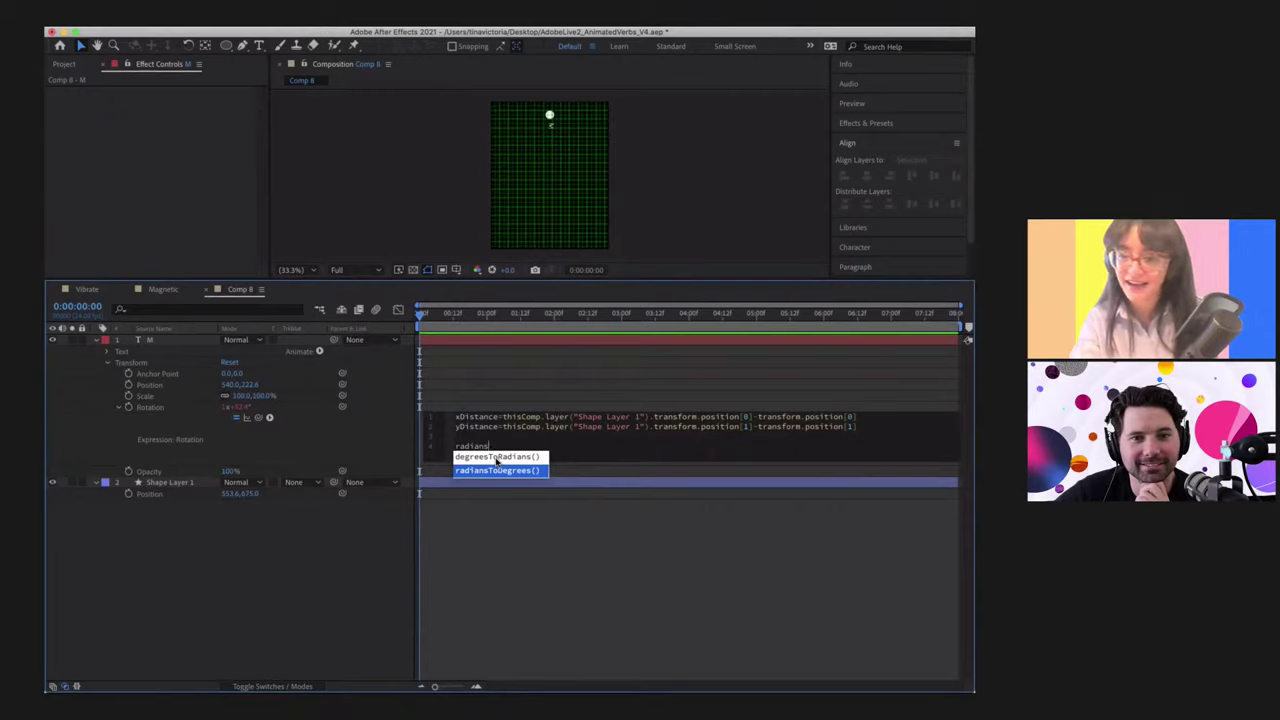
{"action": "key", "text": "Escape"}
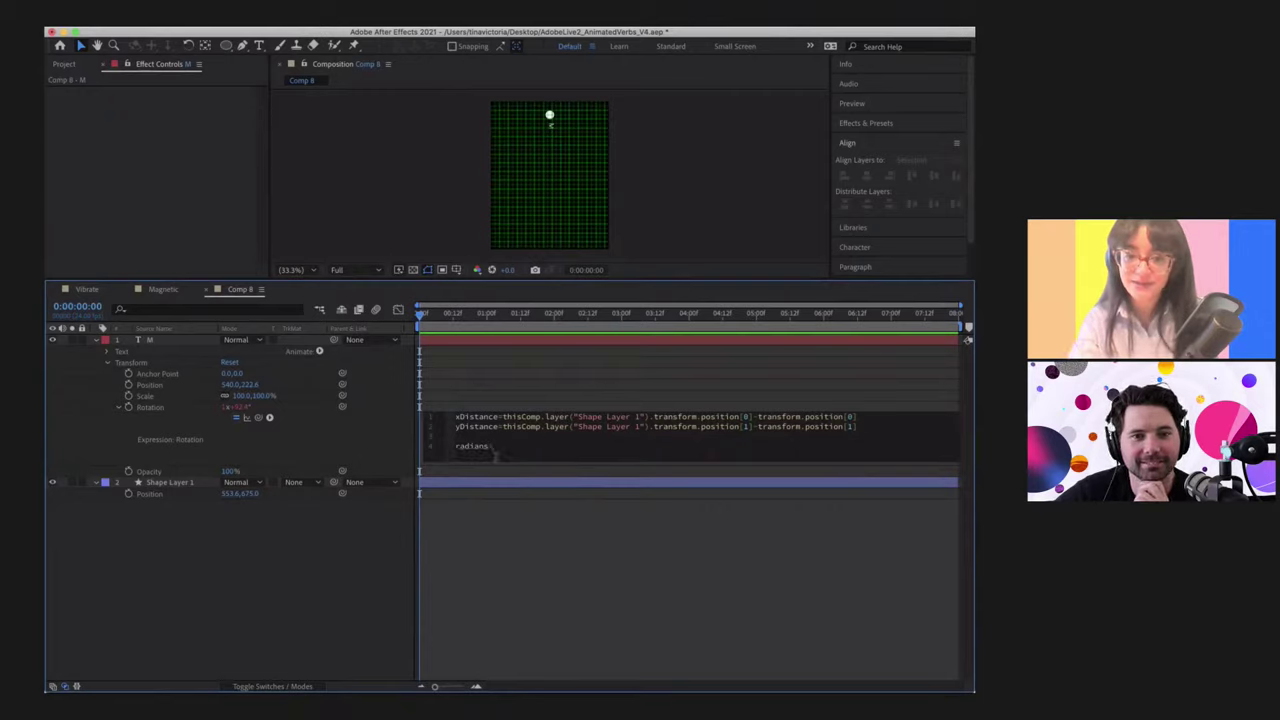
{"action": "type", "text": "=Math"}
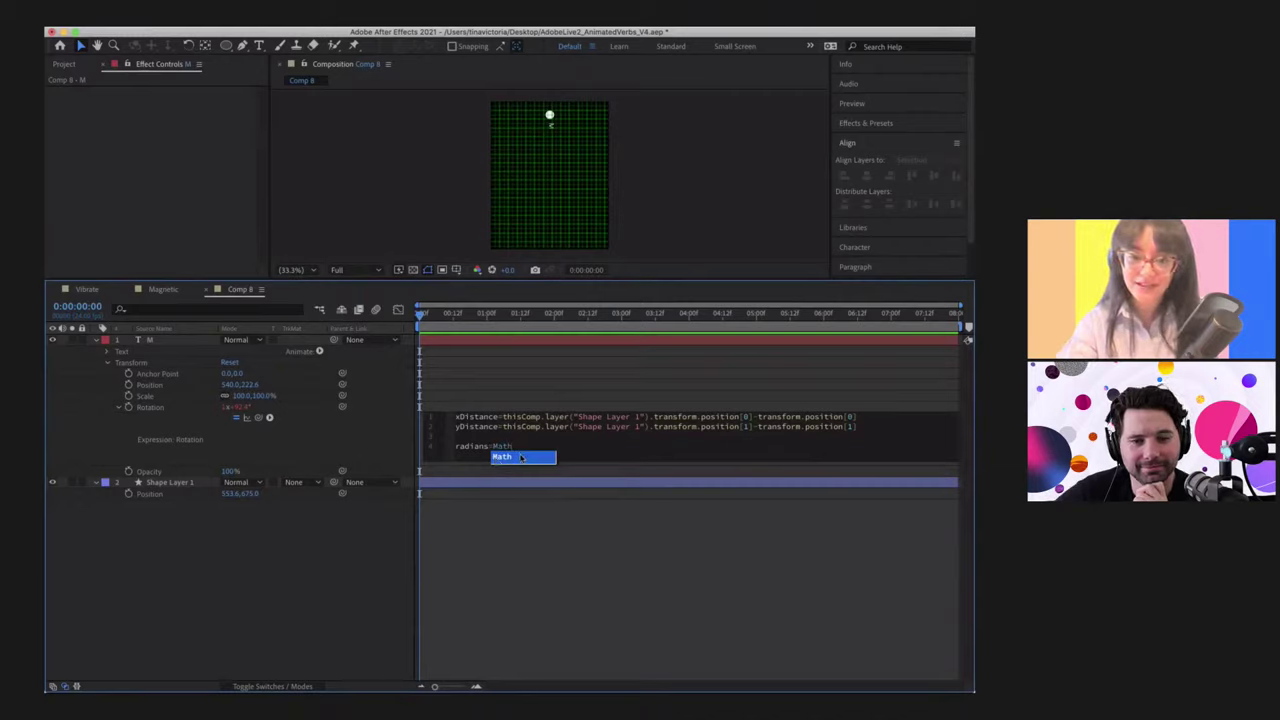
{"action": "key", "text": "Escape"}
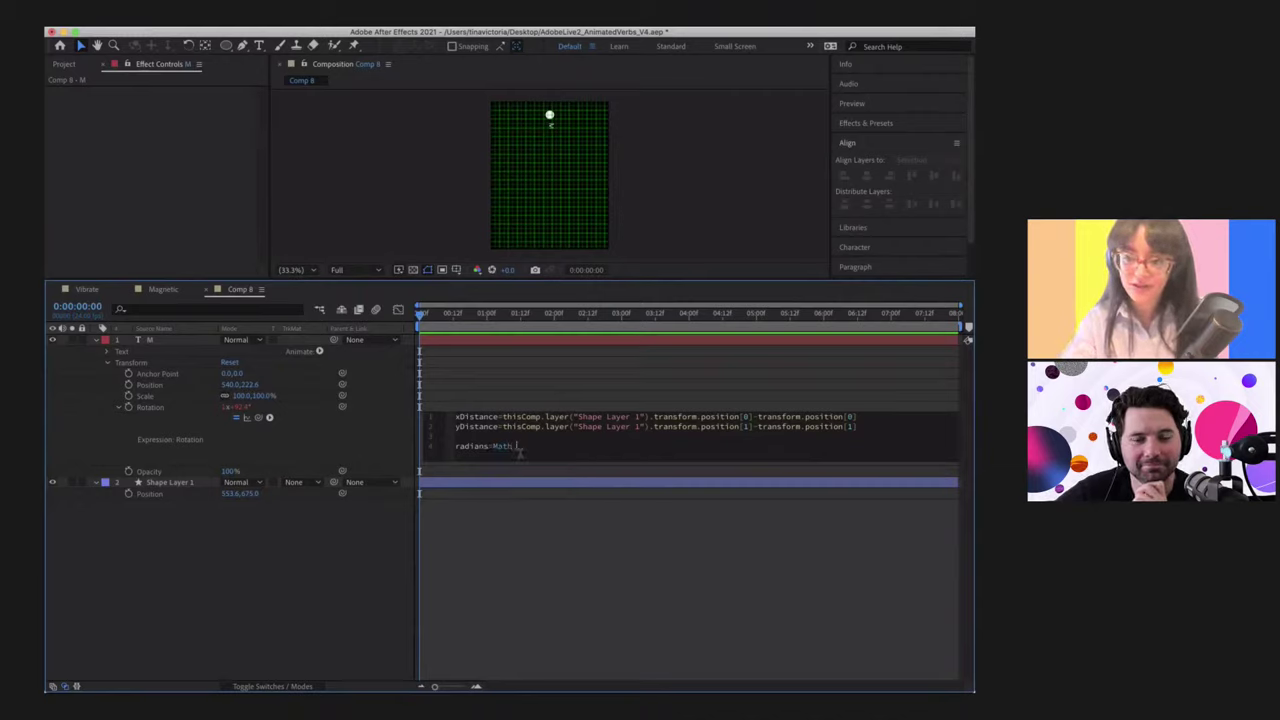
{"action": "type", "text": ".atan"}
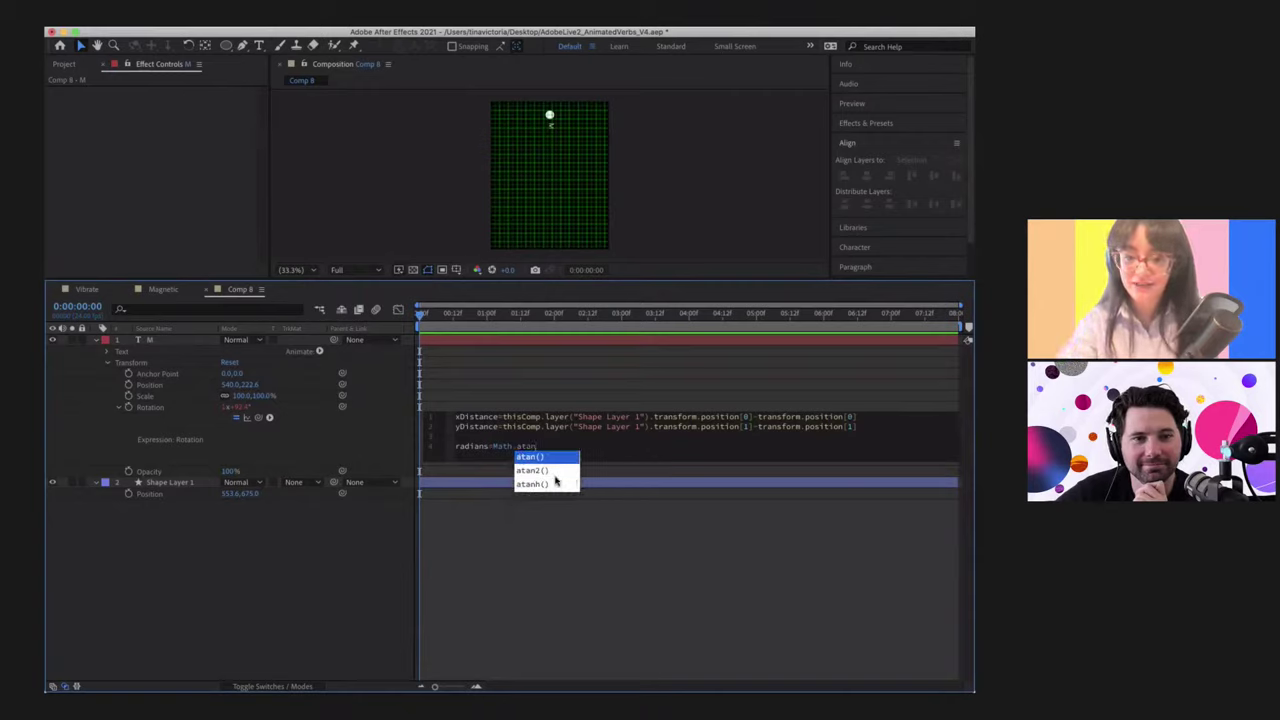
{"action": "left_click", "coordinate": [543, 472]}
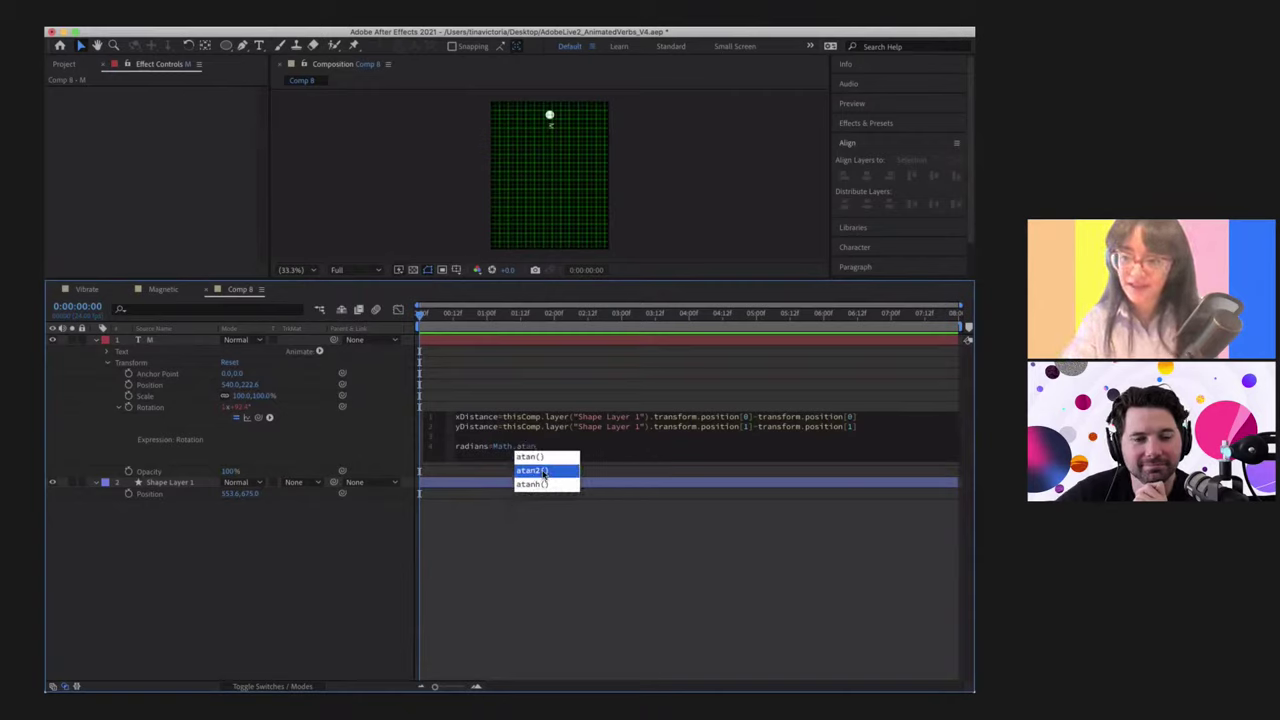
{"action": "left_click", "coordinate": [543, 472]}
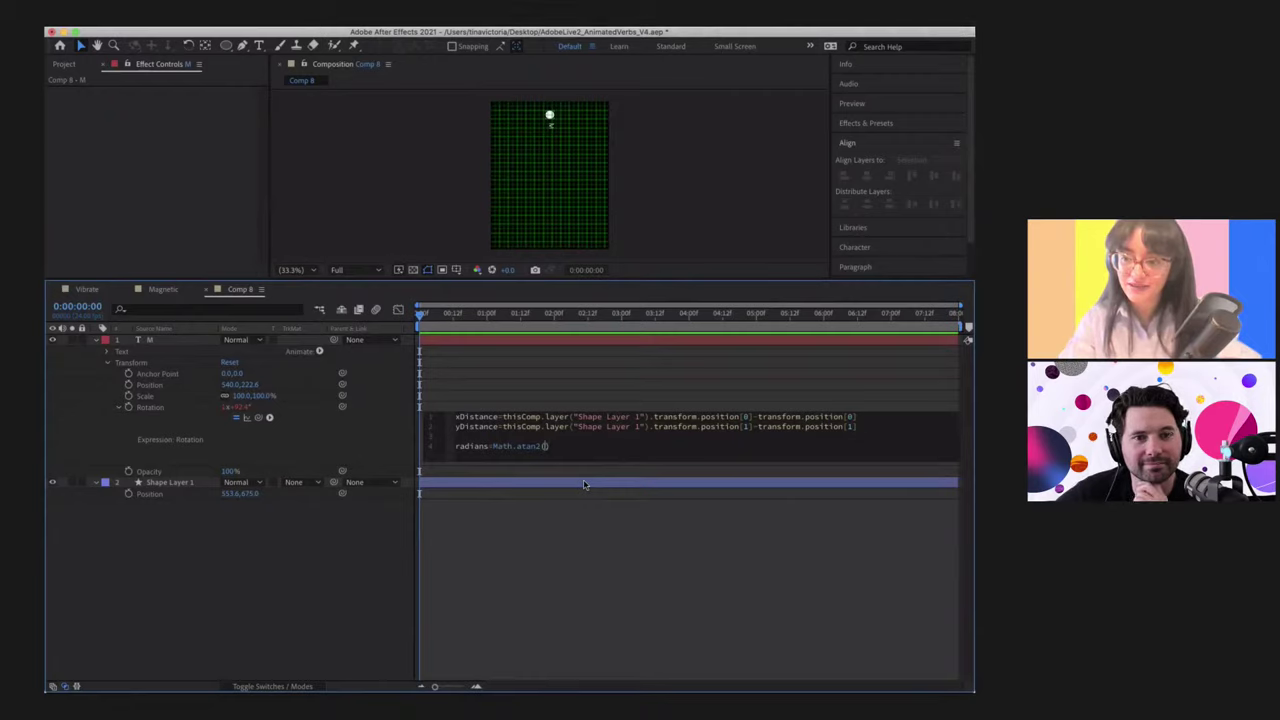
Step: Give the atan2 function the arguments ydistance,xdistance and continue on a new line below
{"action": "type", "text": "y"}
{"action": "type", "text": "distance"}
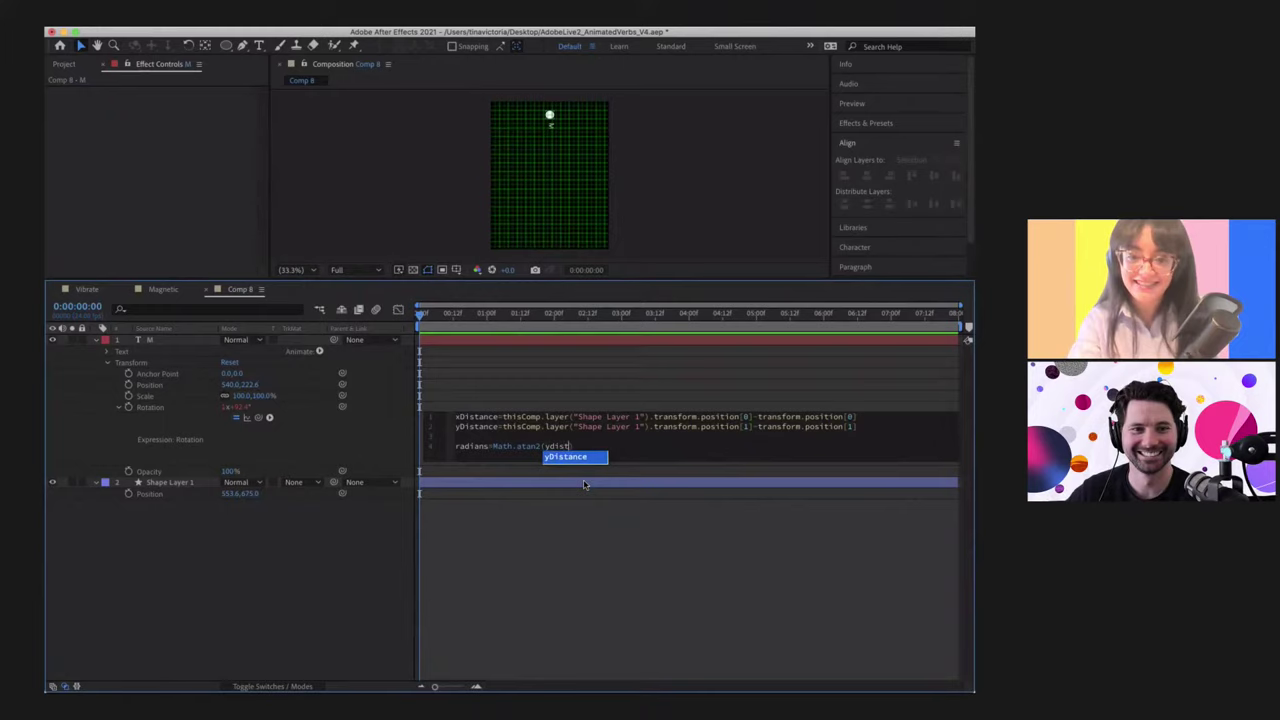
{"action": "type", "text": ",x"}
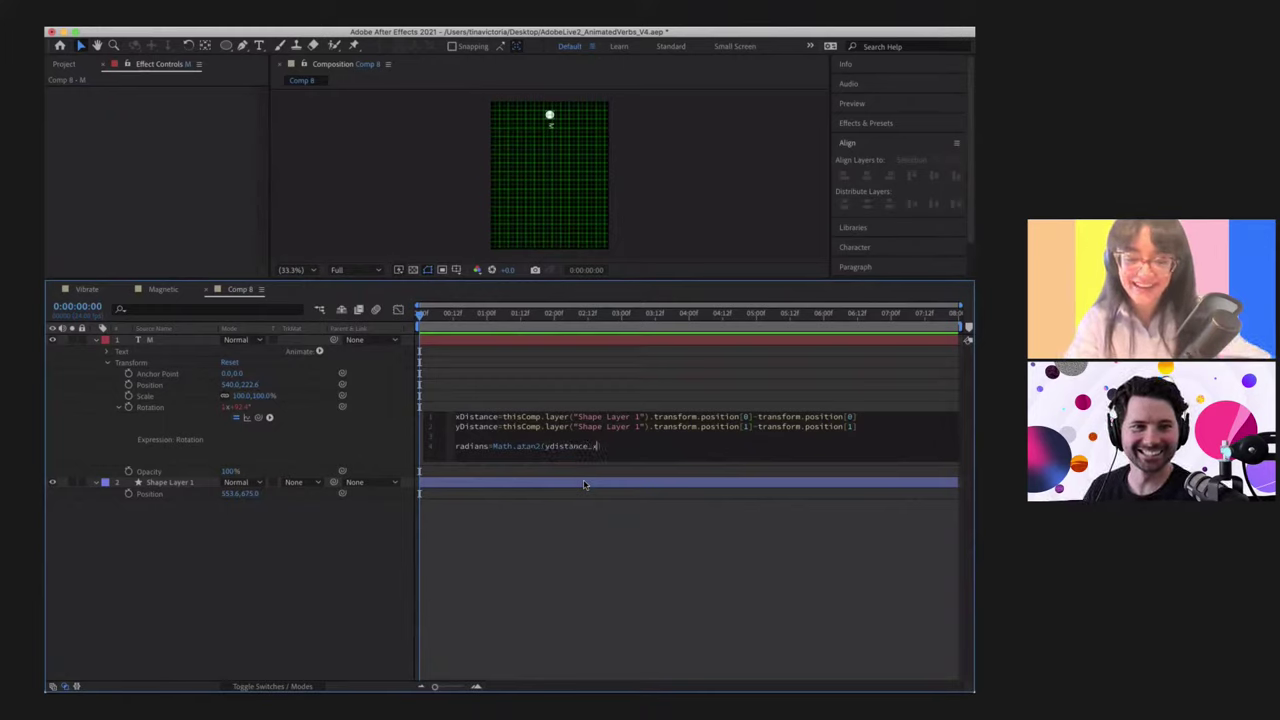
{"action": "type", "text": "distance"}
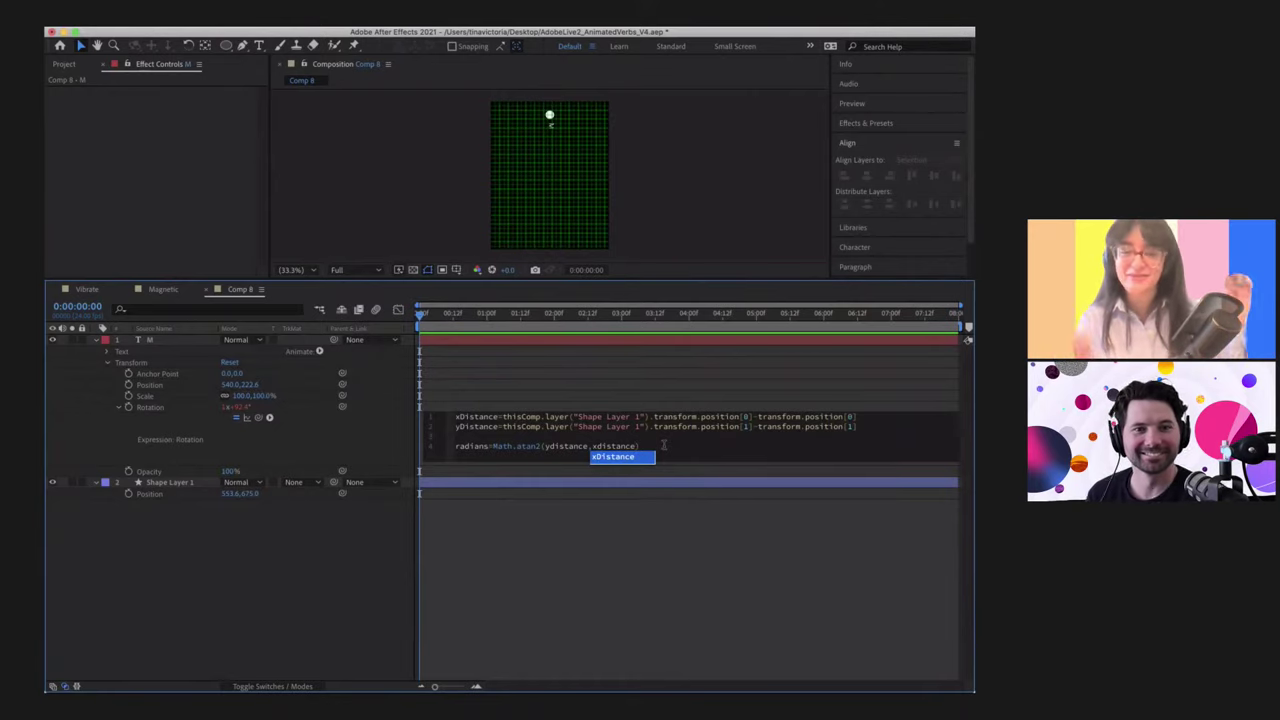
{"action": "key", "text": "Escape"}
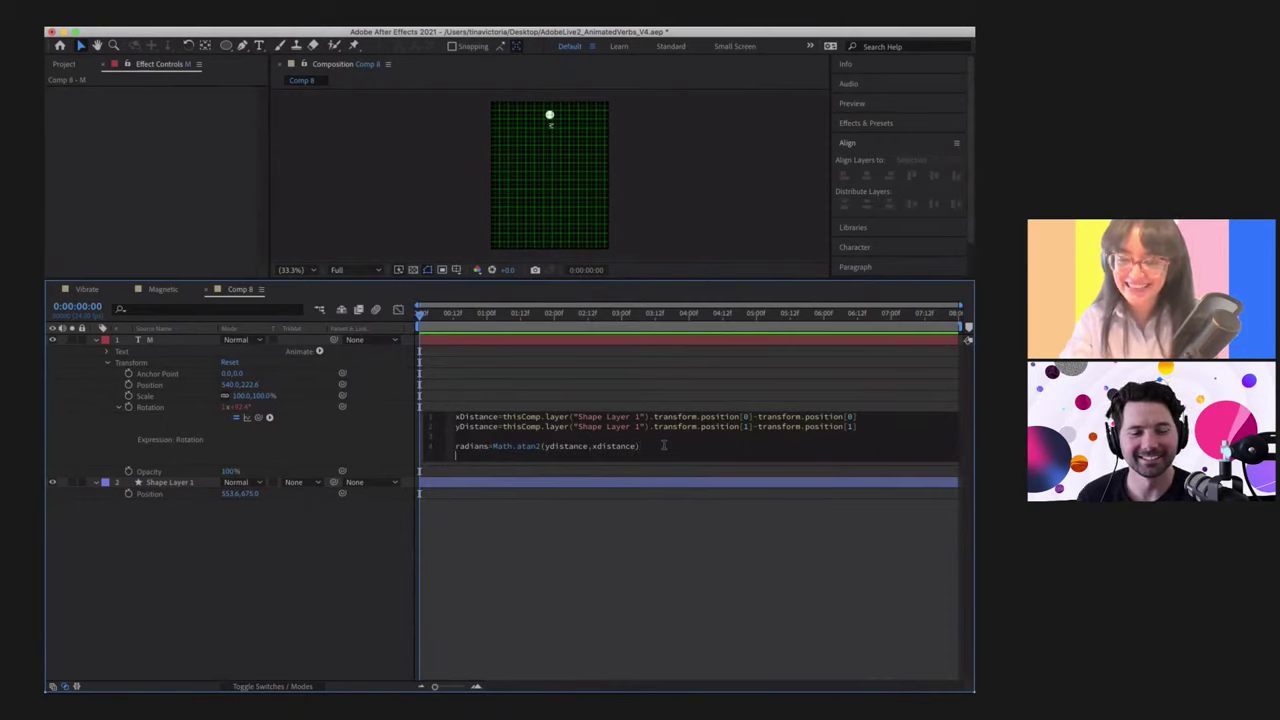
Step: Add radiansToDegrees(radians-30) as the last line of the M layer's Rotation expression
{"action": "type", "text": "radian"}
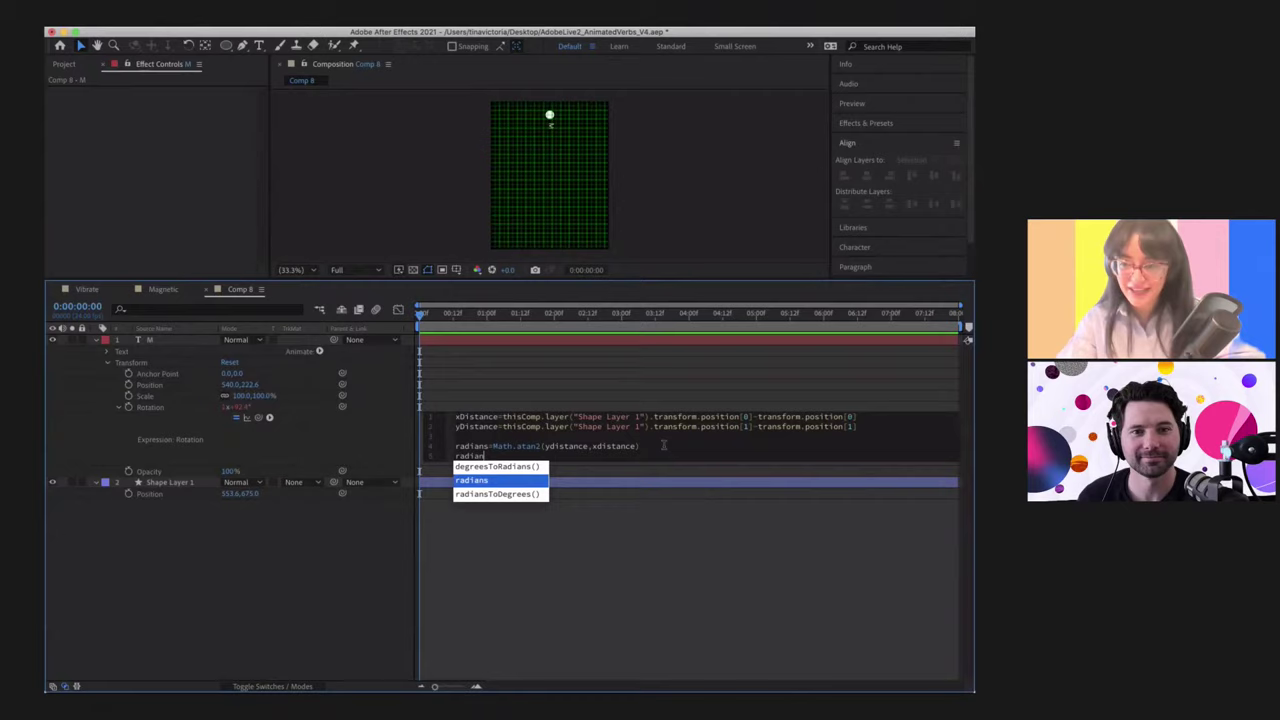
{"action": "key", "text": "Down"}
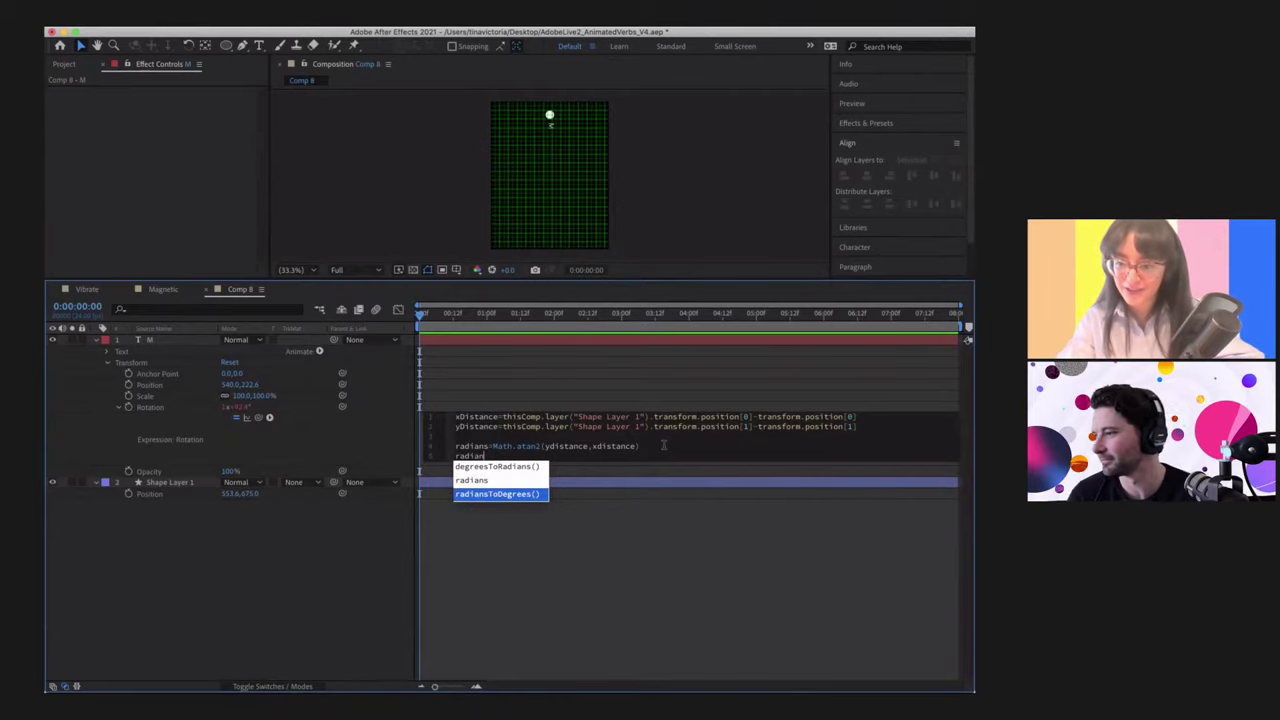
{"action": "key", "text": "Return"}
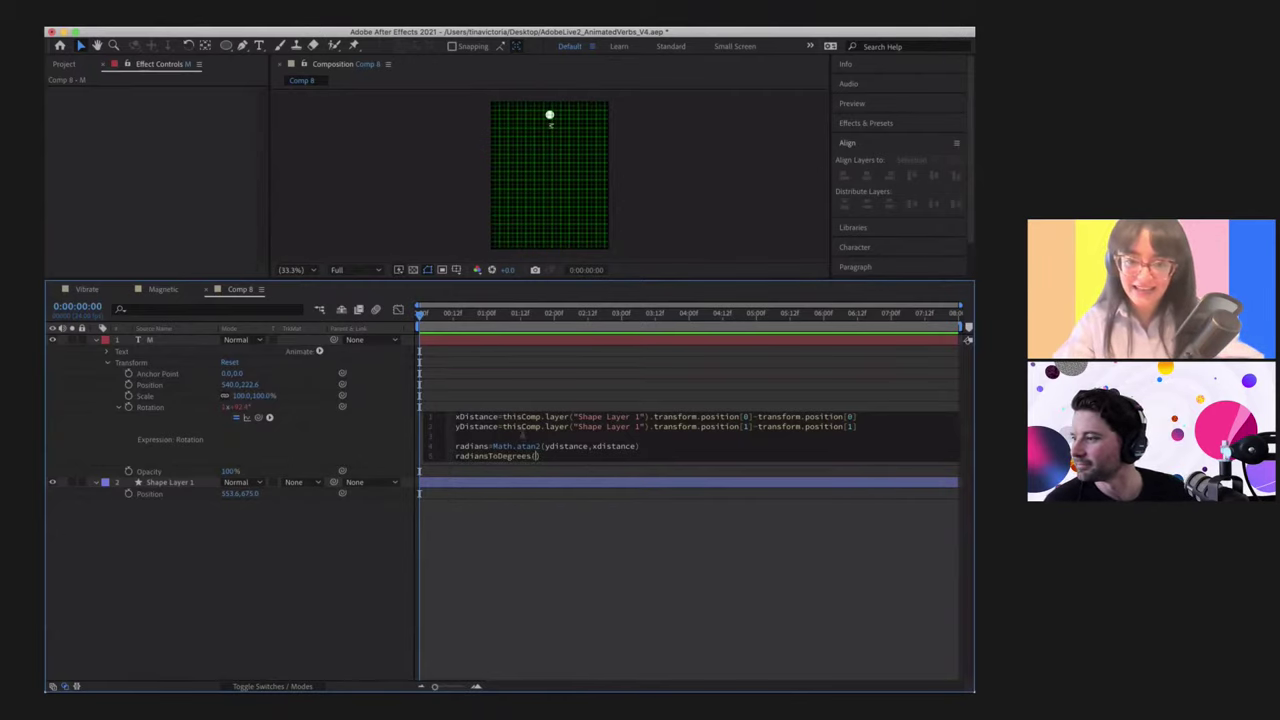
{"action": "type", "text": "radians"}
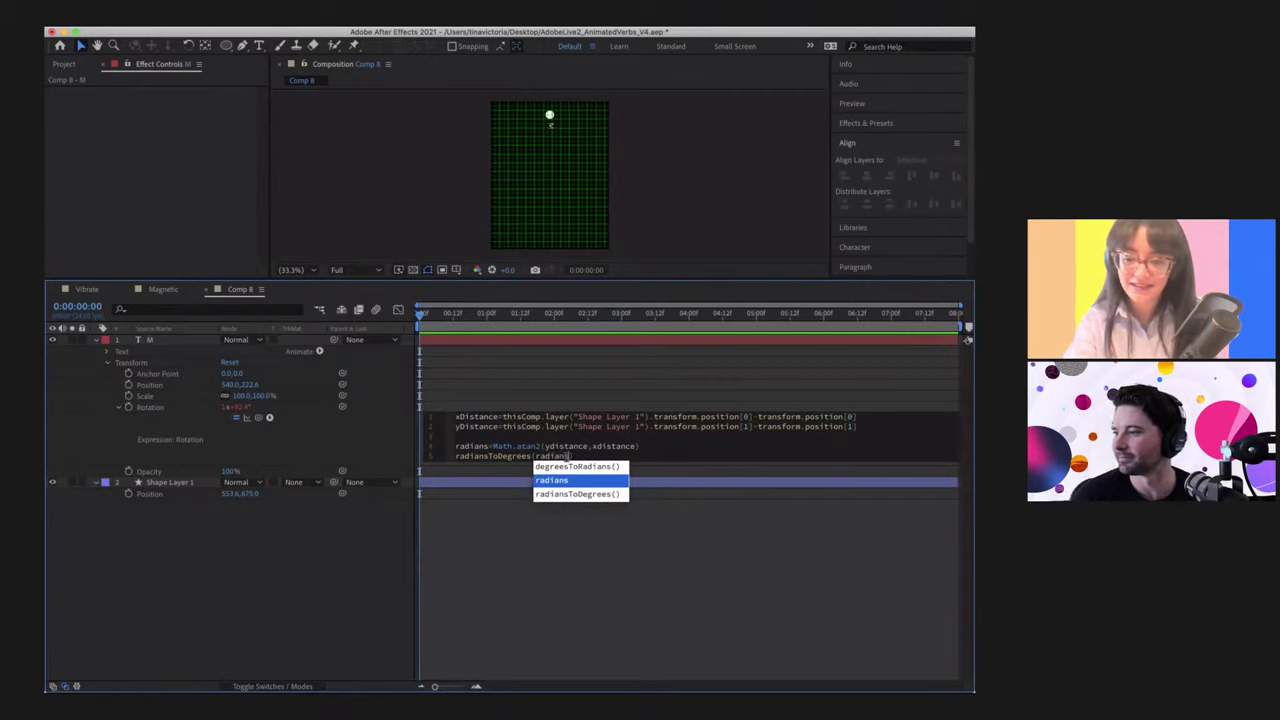
{"action": "key", "text": "Return"}
{"action": "type", "text": "-30"}
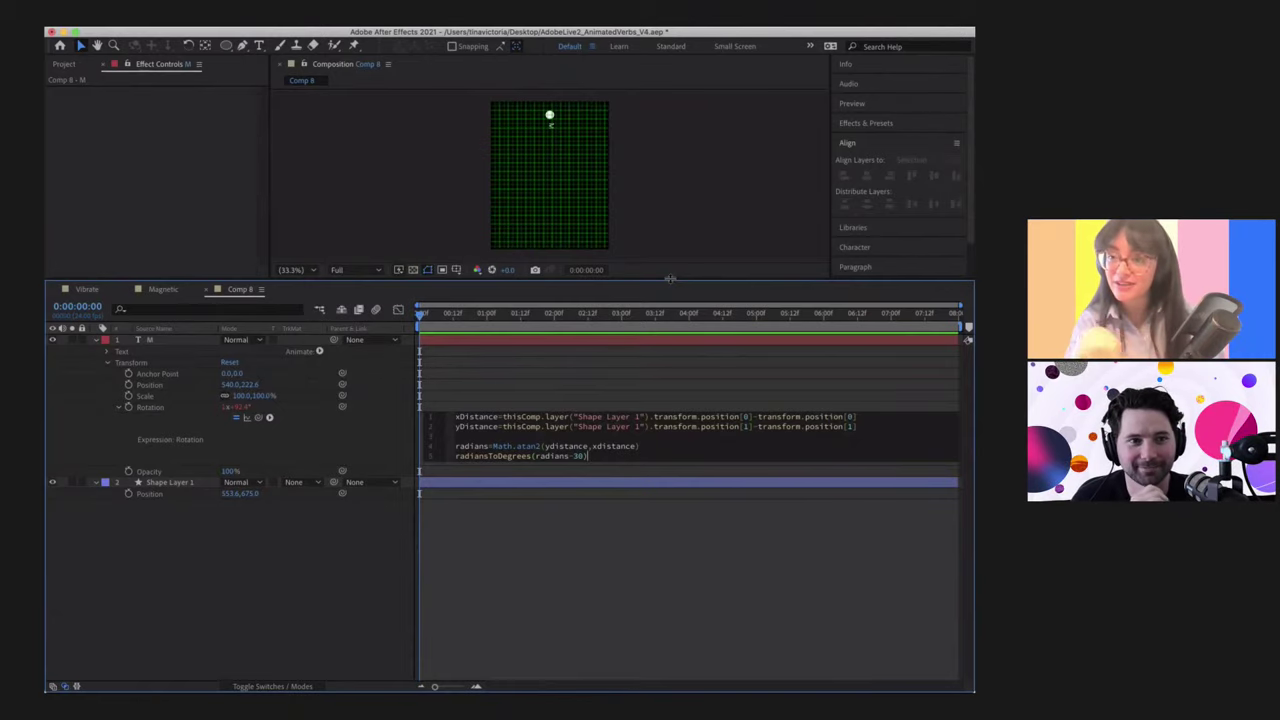
Step: Enlarge the composition view, apply the M layer's Rotation expression and reopen it for editing
{"action": "left_click_drag", "start_coordinate": [670, 279], "coordinate": [660, 414]}
{"action": "left_click", "coordinate": [583, 577]}
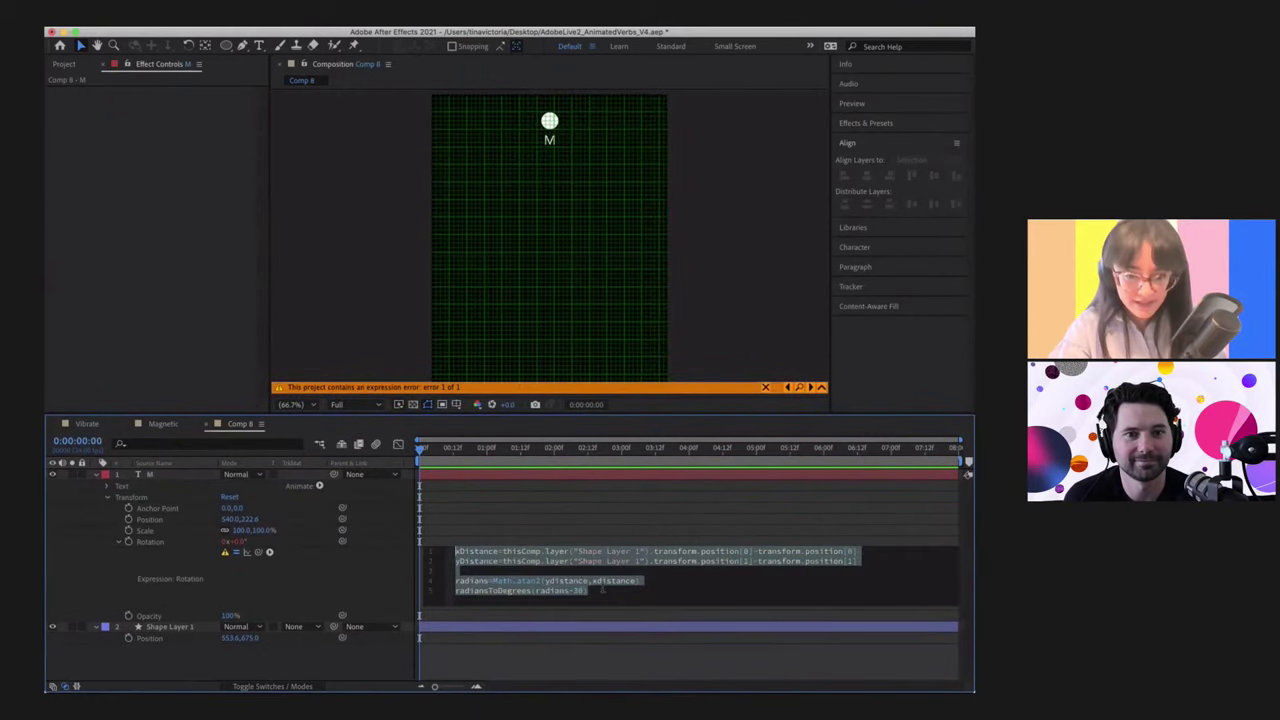
{"action": "left_click", "coordinate": [617, 590]}
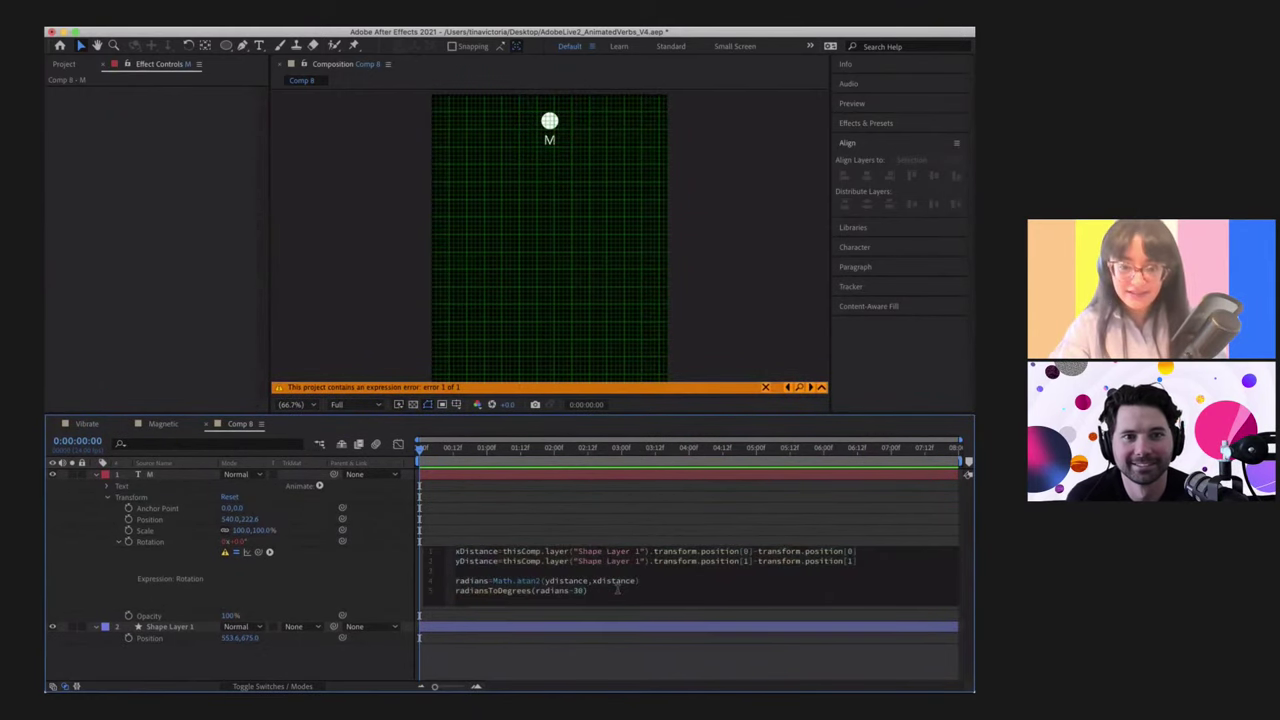
Step: Switch to the Magnetic composition and examine the Circle layer's properties
{"action": "left_click", "coordinate": [155, 424]}
{"action": "left_click", "coordinate": [165, 474]}
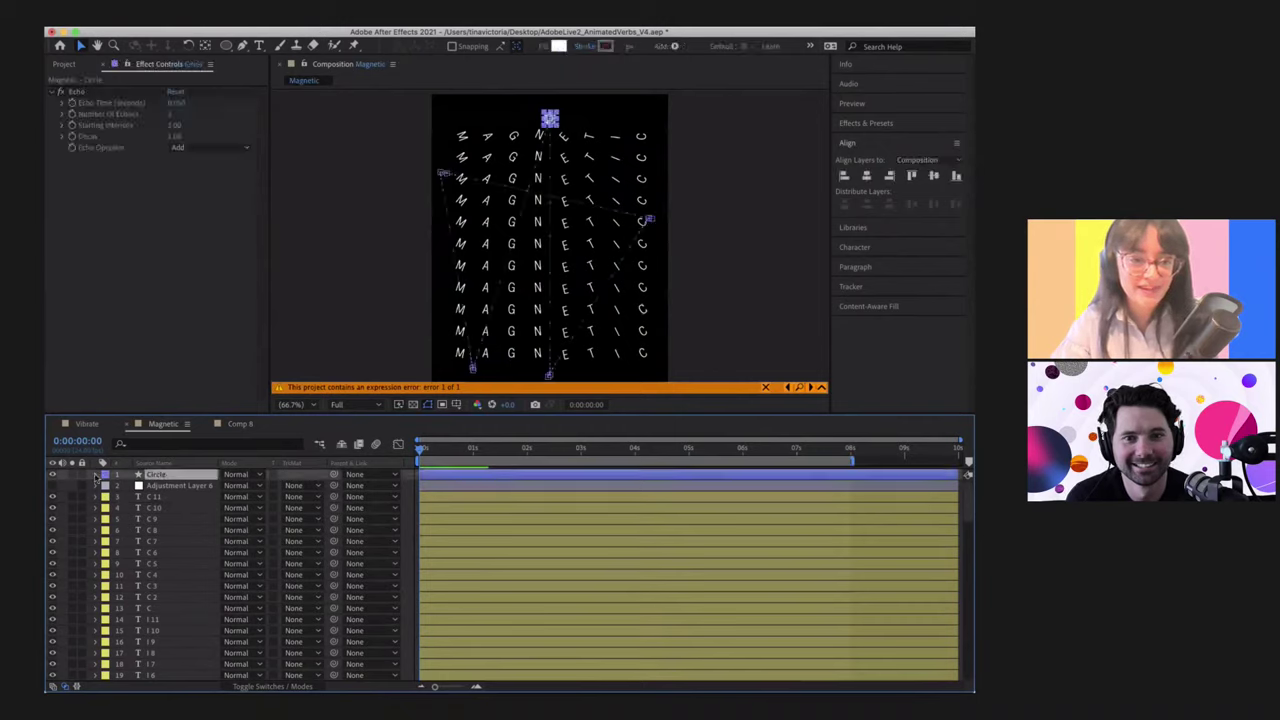
{"action": "left_click", "coordinate": [96, 475]}
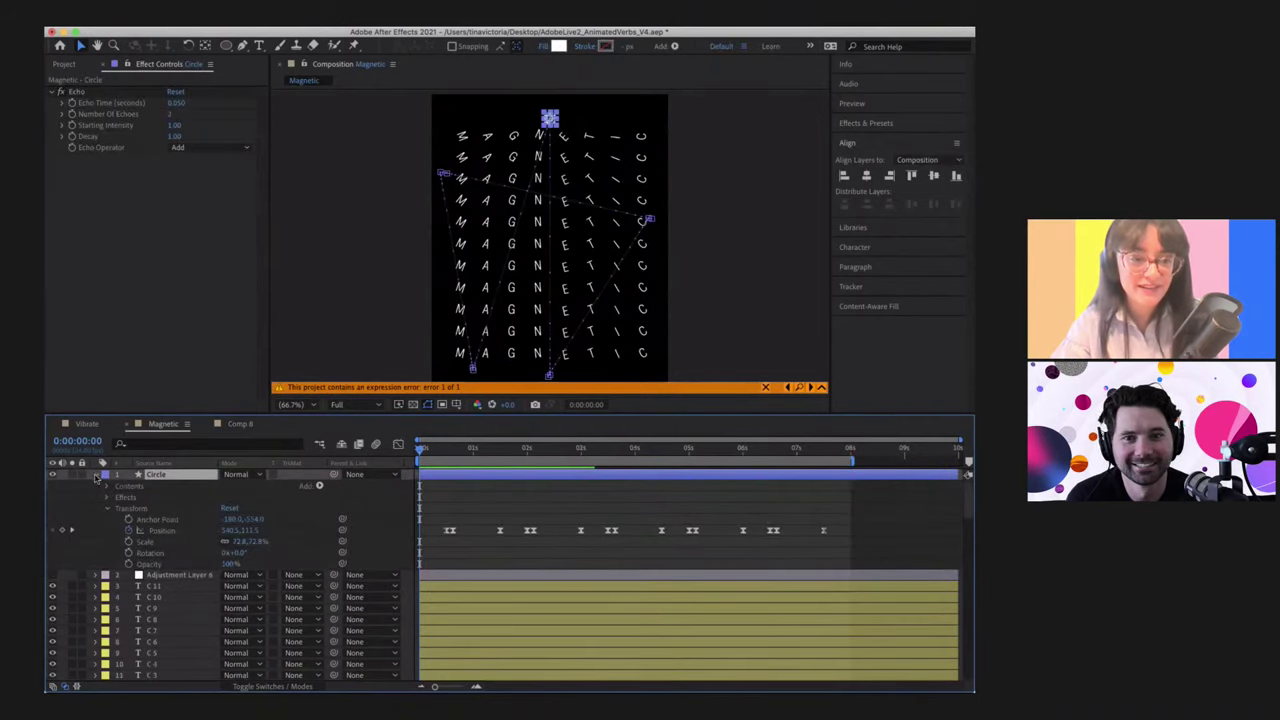
{"action": "left_click", "coordinate": [96, 475]}
Step: Examine the C 11 layer's Rotation expression in the Magnetic composition as a reference, and return to Comp 8
{"action": "left_click", "coordinate": [165, 497]}
{"action": "left_click", "coordinate": [96, 497]}
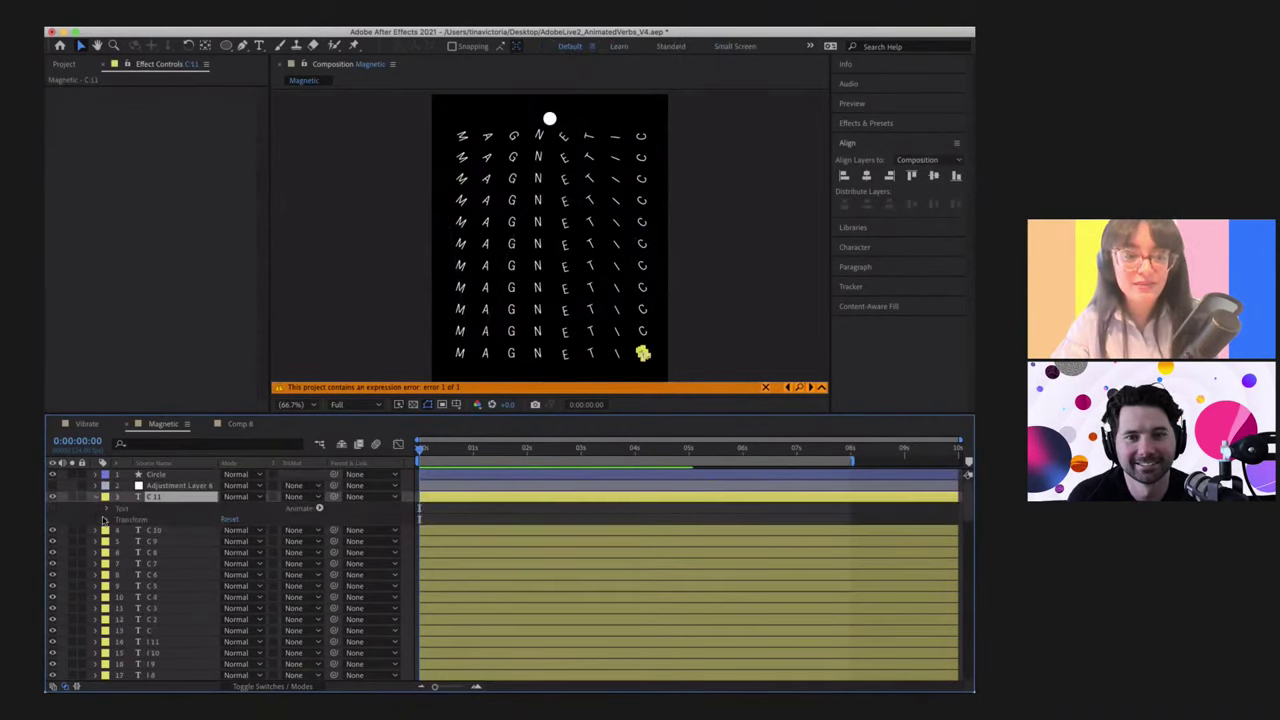
{"action": "left_click", "coordinate": [106, 520]}
{"action": "left_click", "coordinate": [117, 564]}
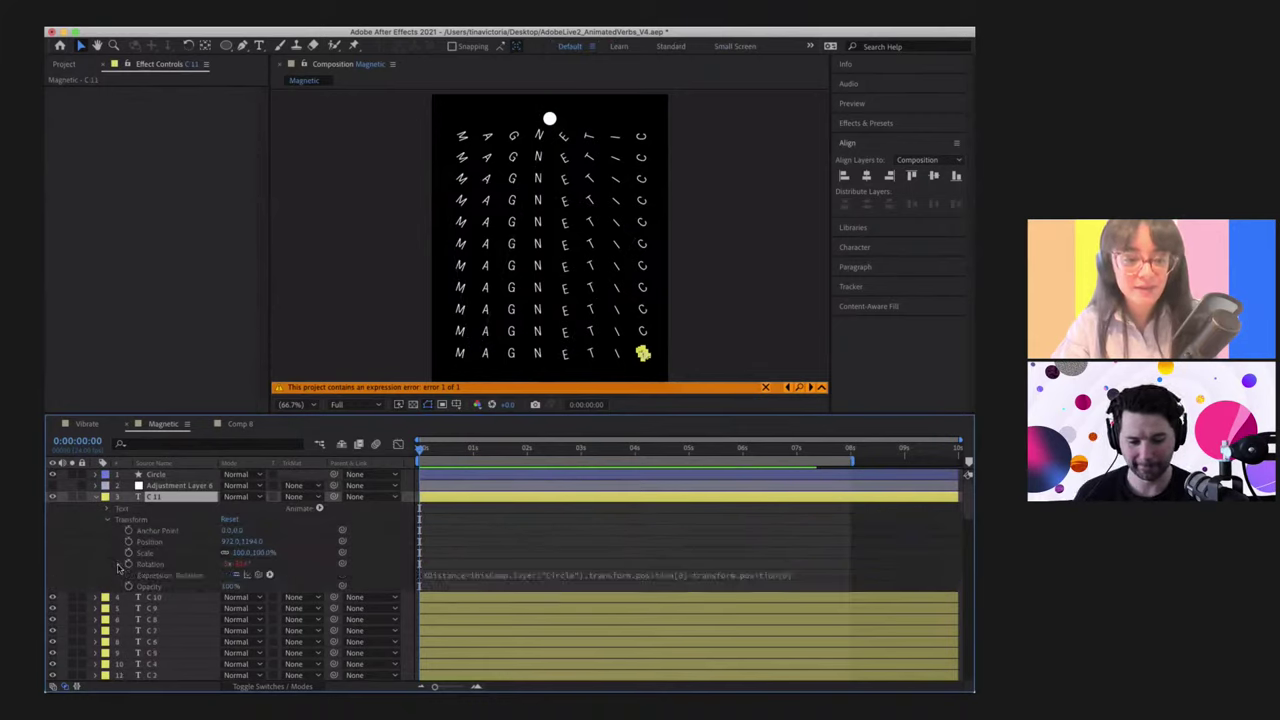
{"action": "left_click", "coordinate": [546, 576]}
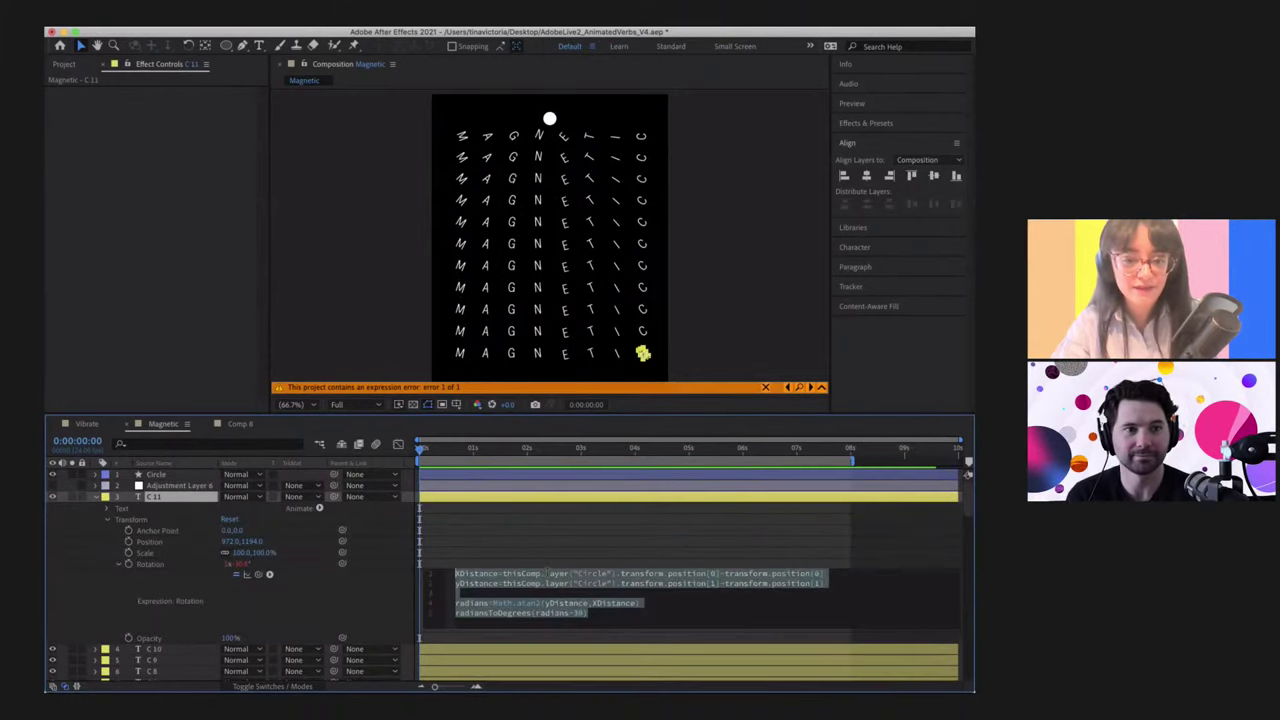
{"action": "left_click", "coordinate": [613, 613]}
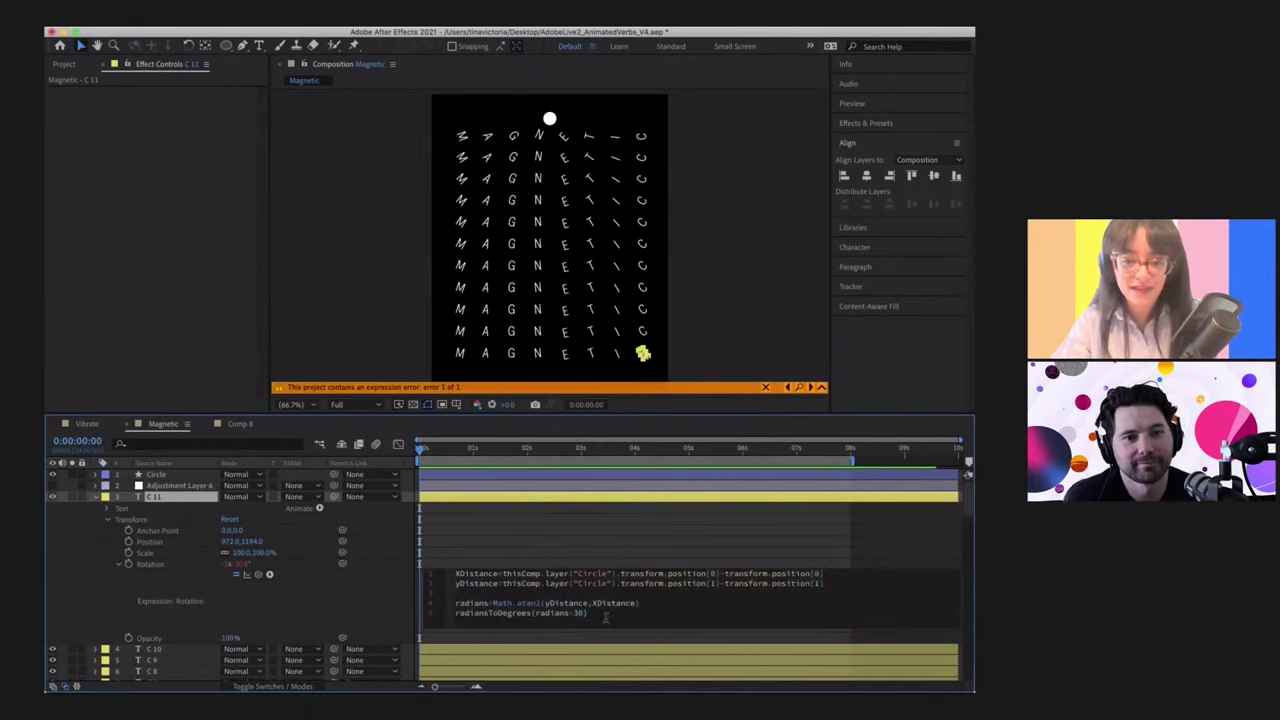
{"action": "left_click_drag", "start_coordinate": [605, 614], "coordinate": [452, 574]}
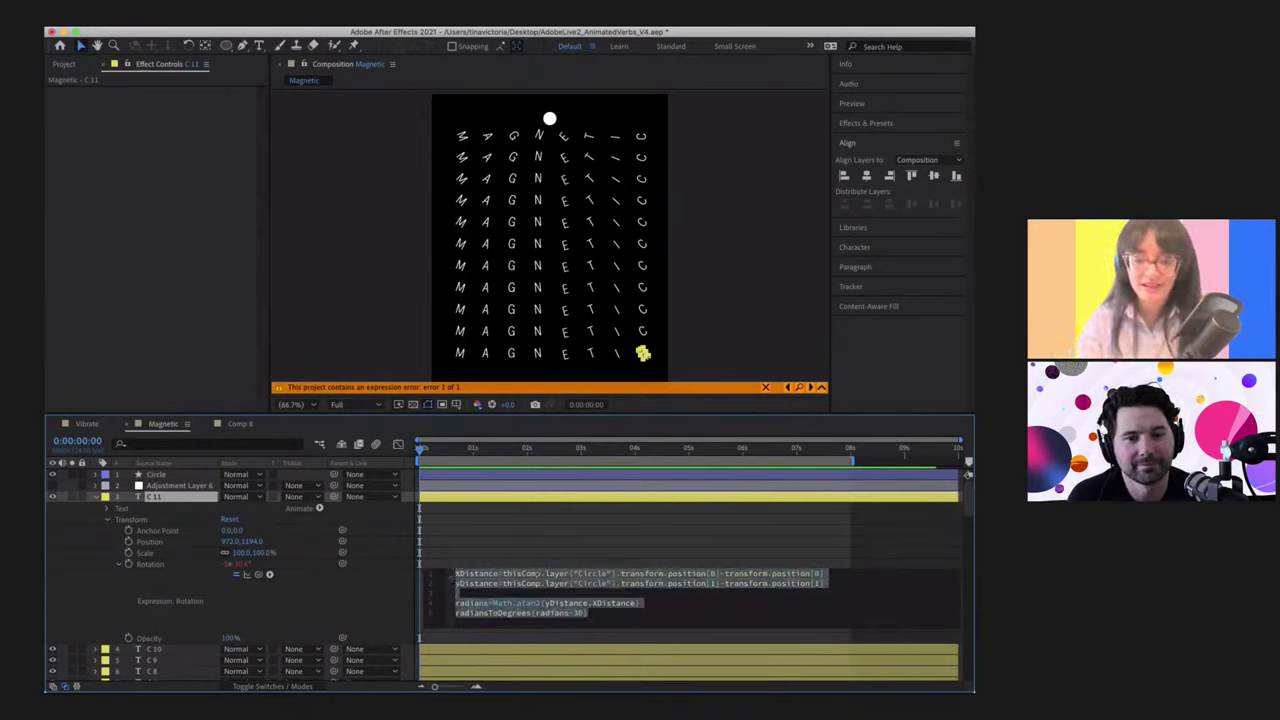
{"action": "left_click", "coordinate": [452, 574]}
{"action": "left_click_drag", "start_coordinate": [590, 613], "coordinate": [456, 603]}
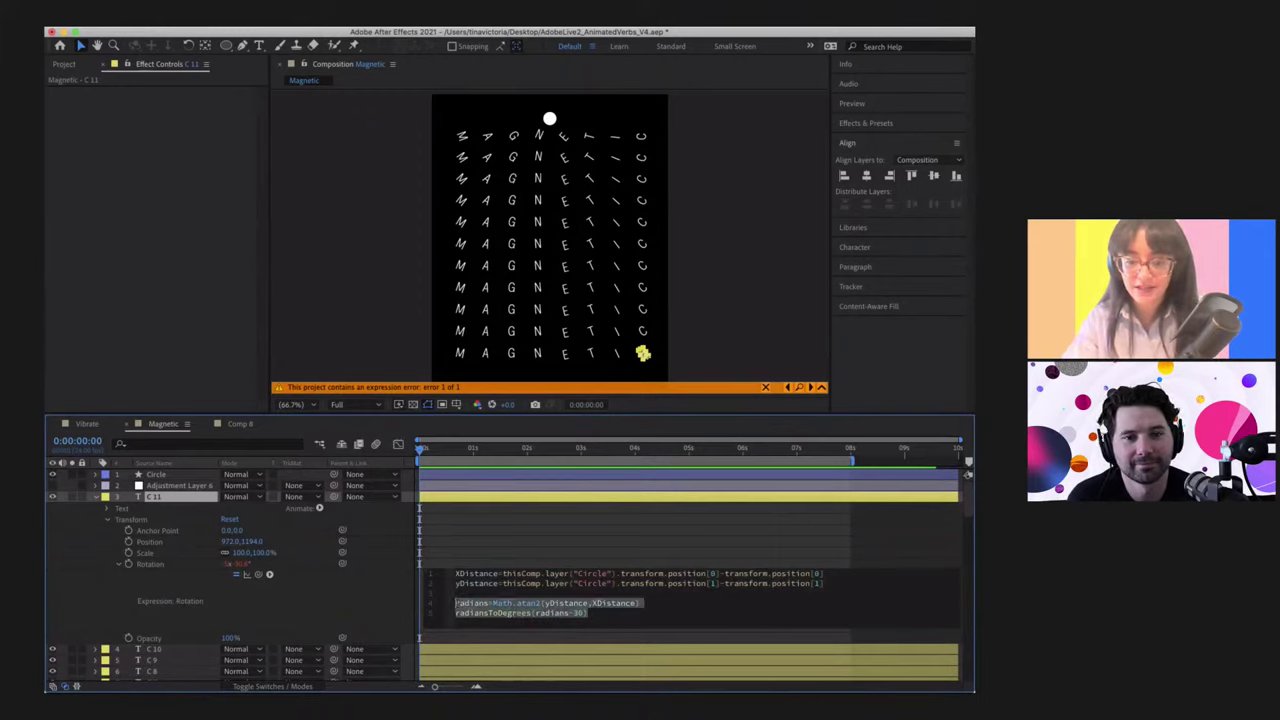
{"action": "left_click", "coordinate": [240, 424]}
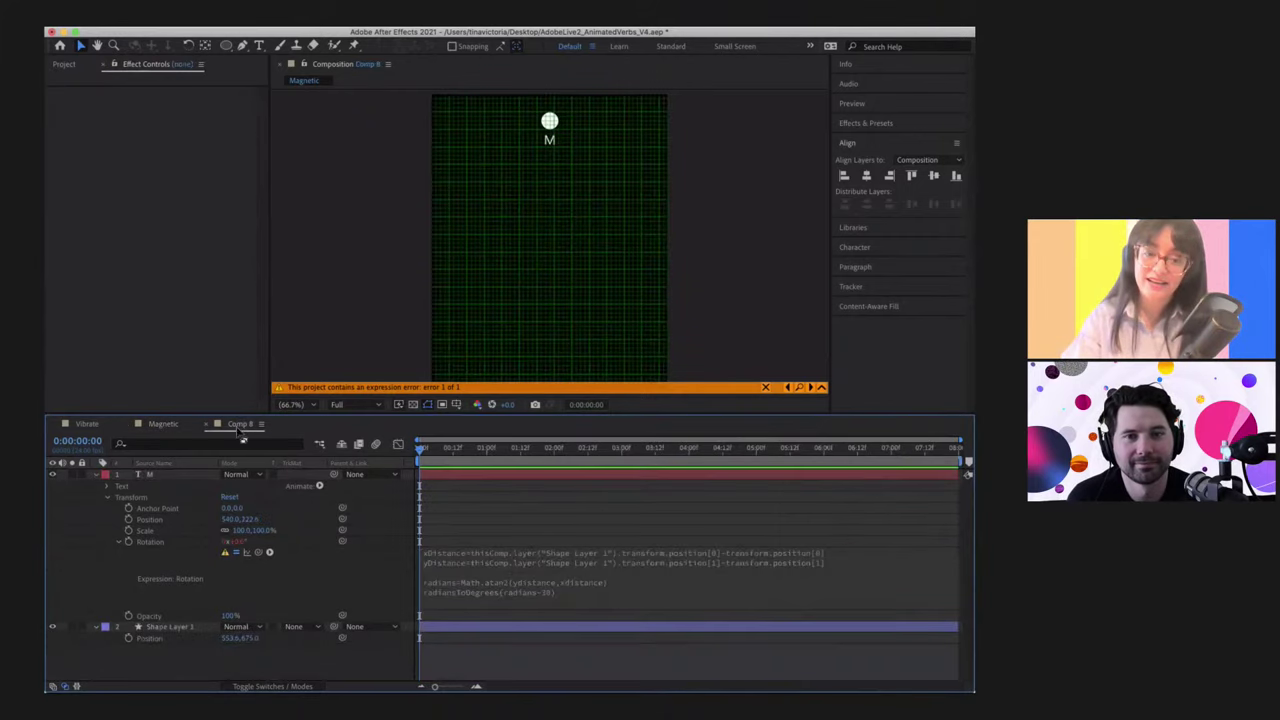
Step: Examine the M layer's Rotation expression and the expression error banner, keeping the banner enabled
{"action": "left_click", "coordinate": [520, 570]}
{"action": "left_click_drag", "start_coordinate": [590, 592], "coordinate": [438, 580]}
{"action": "left_click", "coordinate": [438, 580]}
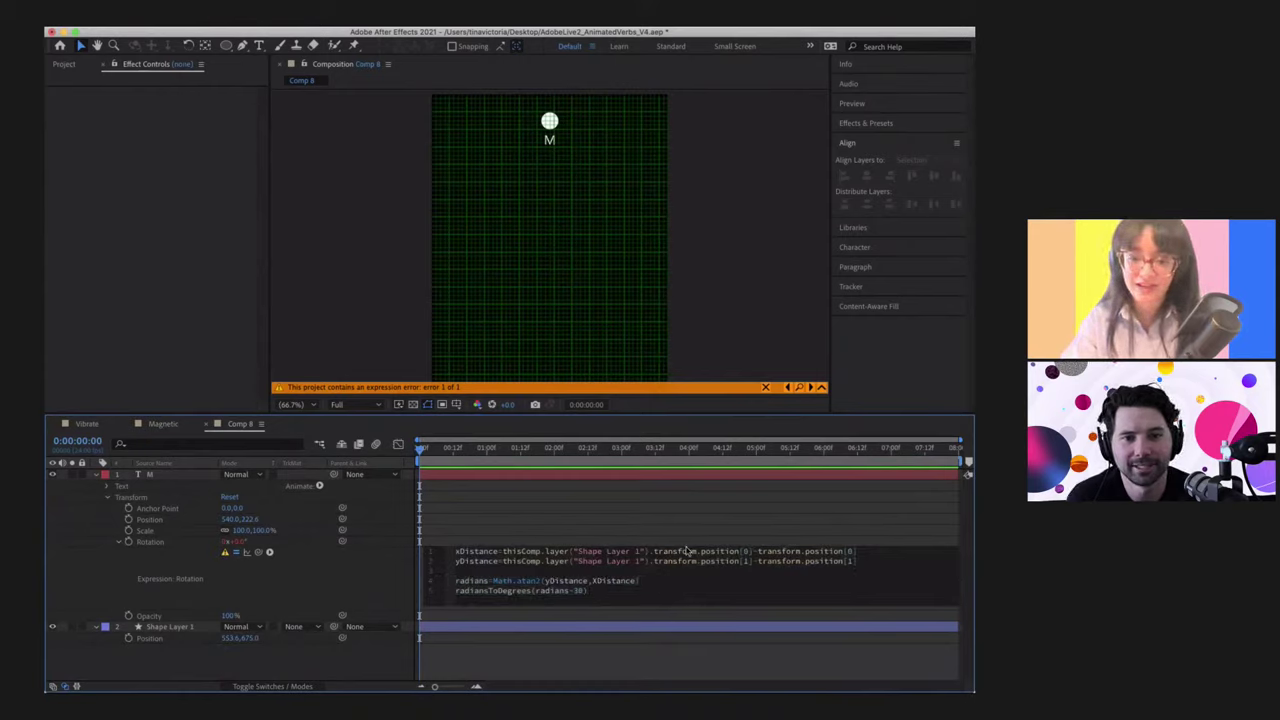
{"action": "left_click", "coordinate": [530, 507]}
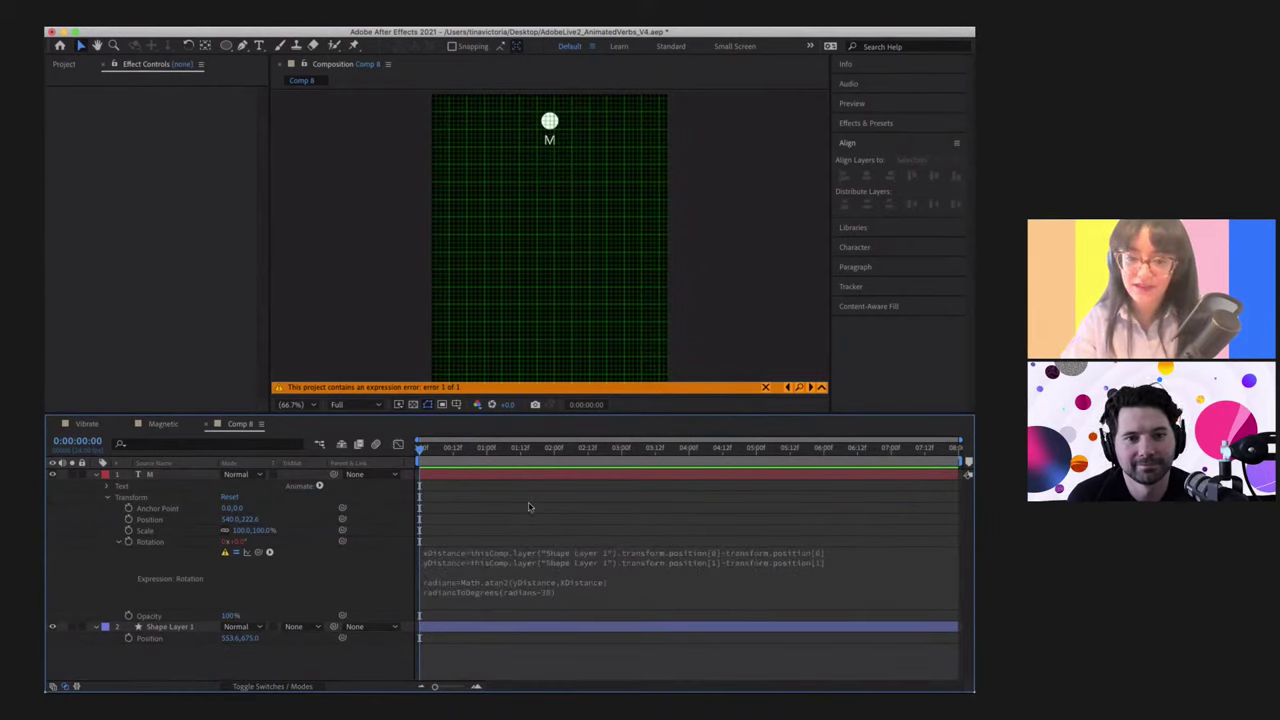
{"action": "left_click", "coordinate": [811, 389]}
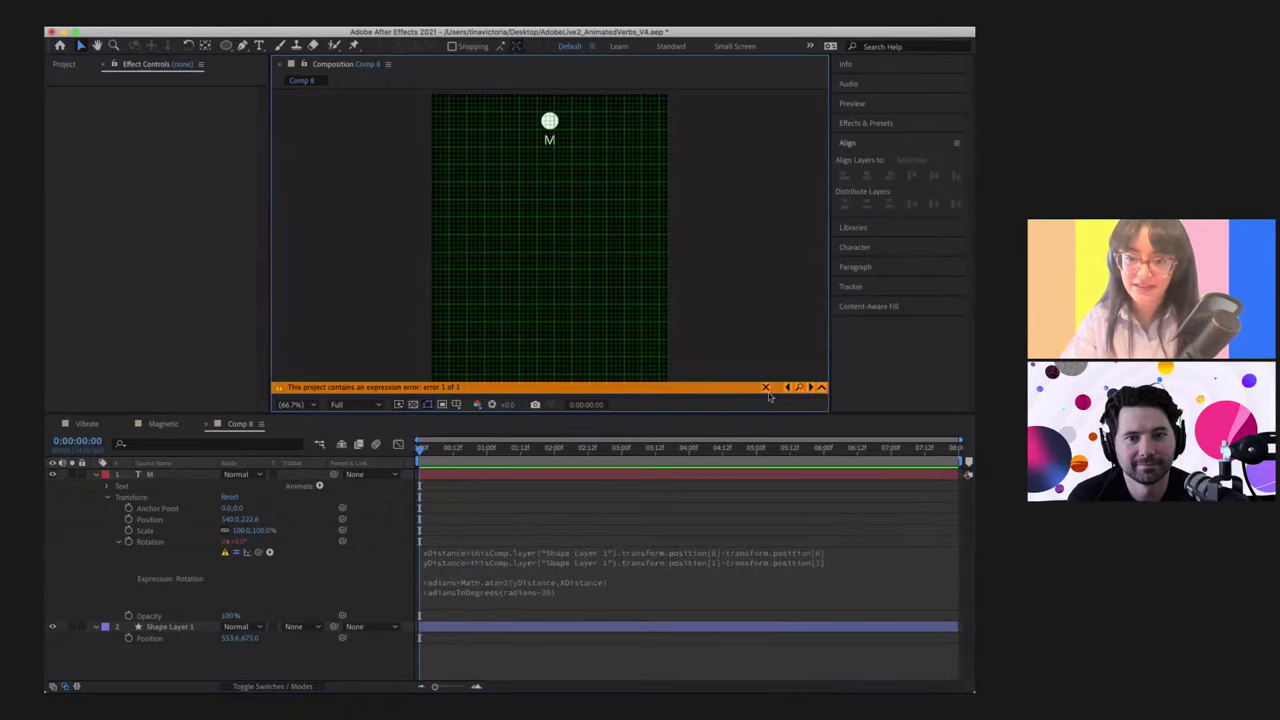
{"action": "left_click", "coordinate": [766, 388]}
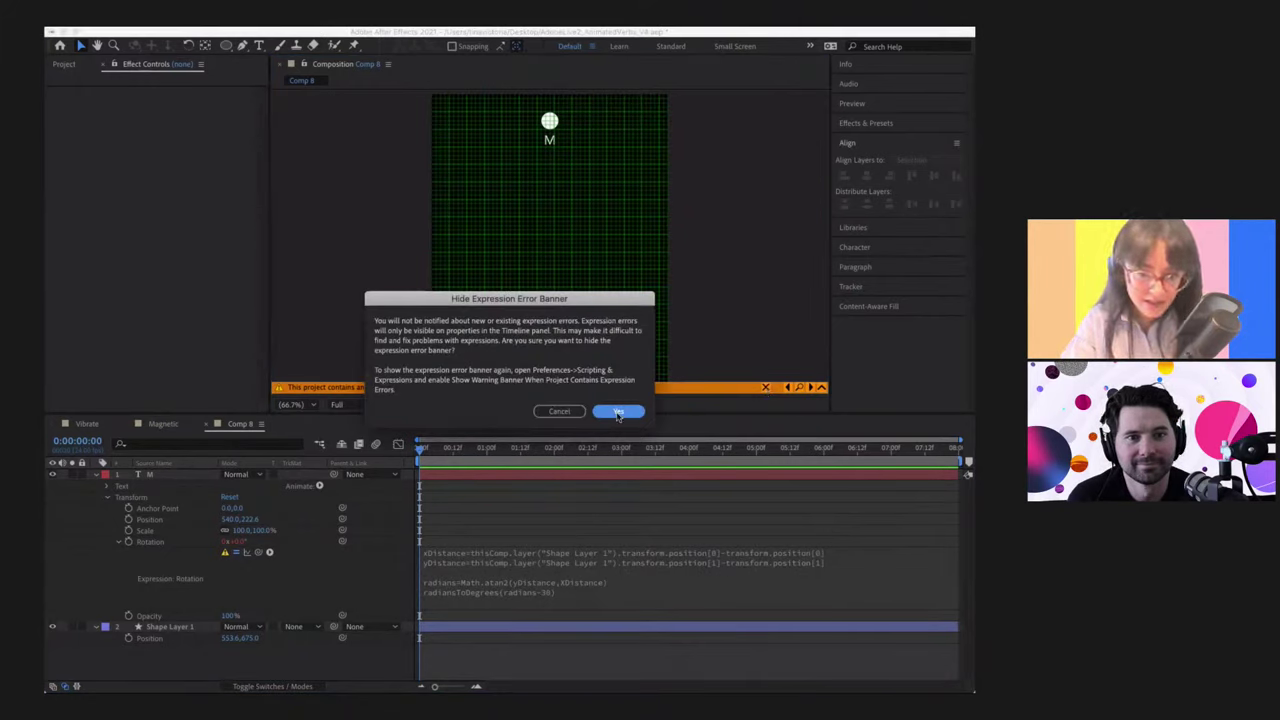
{"action": "left_click", "coordinate": [558, 413]}
Step: Delete the entire Rotation expression from the M layer
{"action": "left_click", "coordinate": [563, 561]}
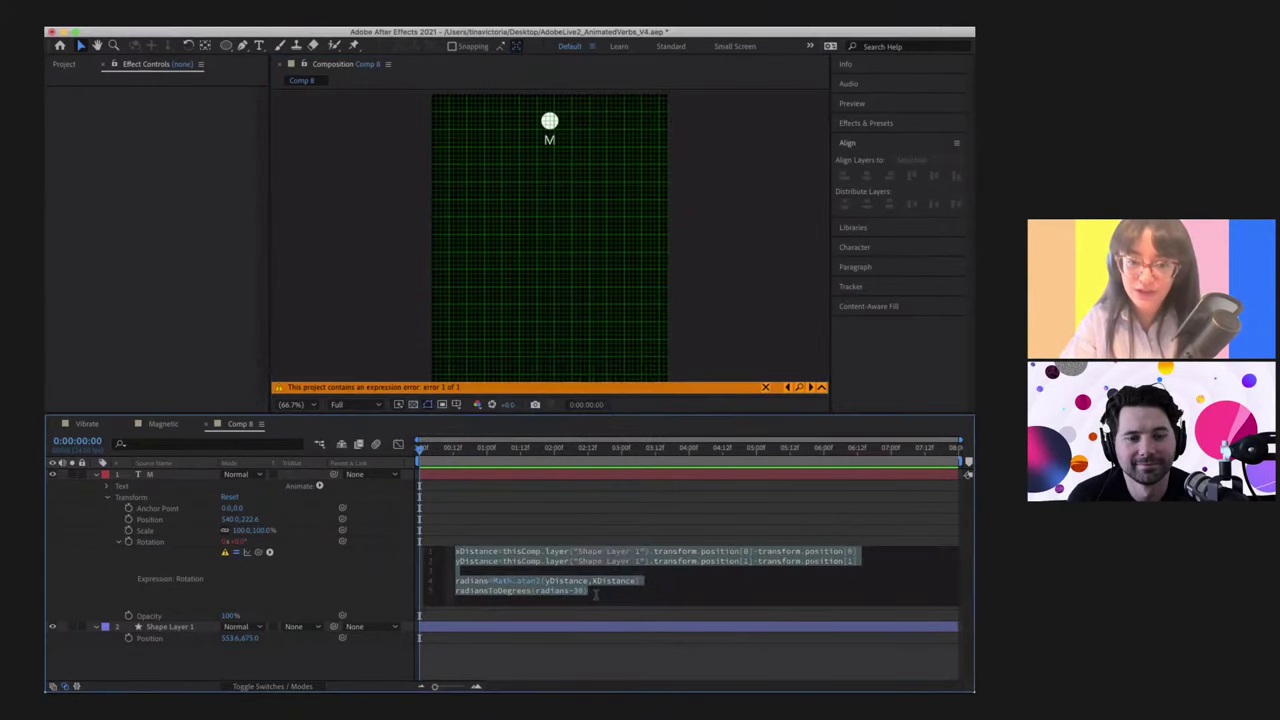
{"action": "key", "text": "BackSpace"}
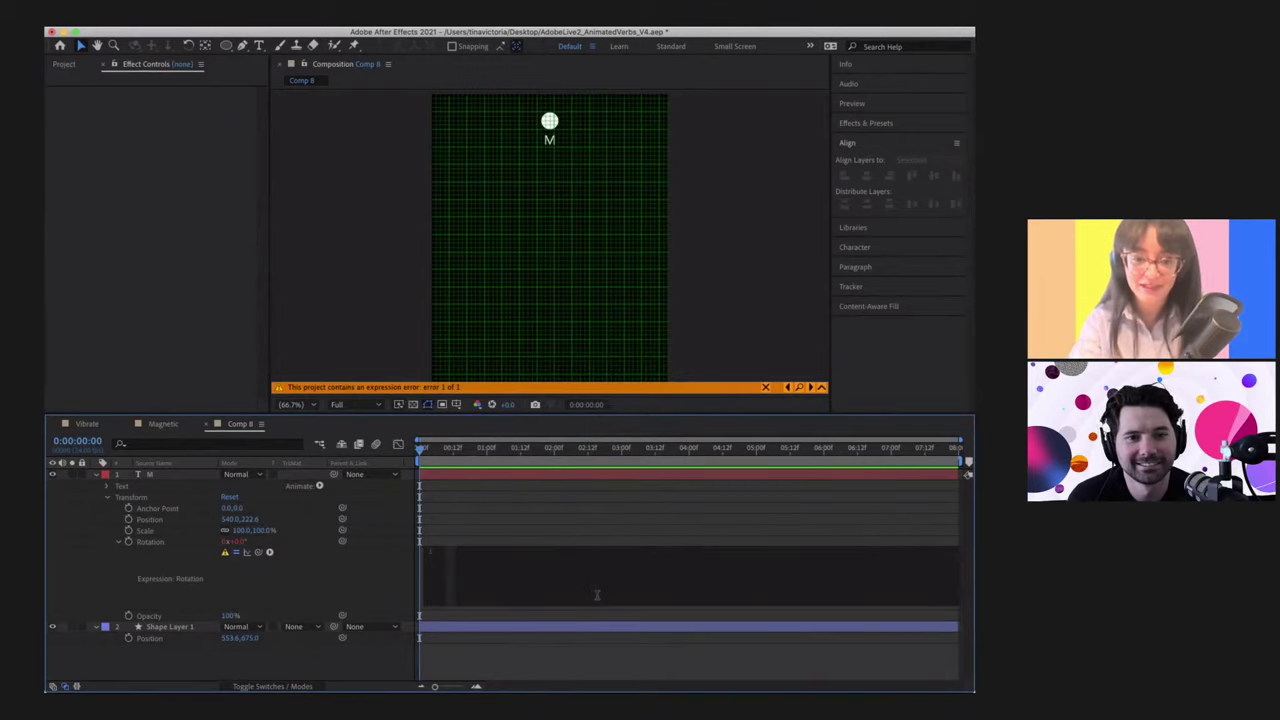
{"action": "left_click", "coordinate": [294, 614]}
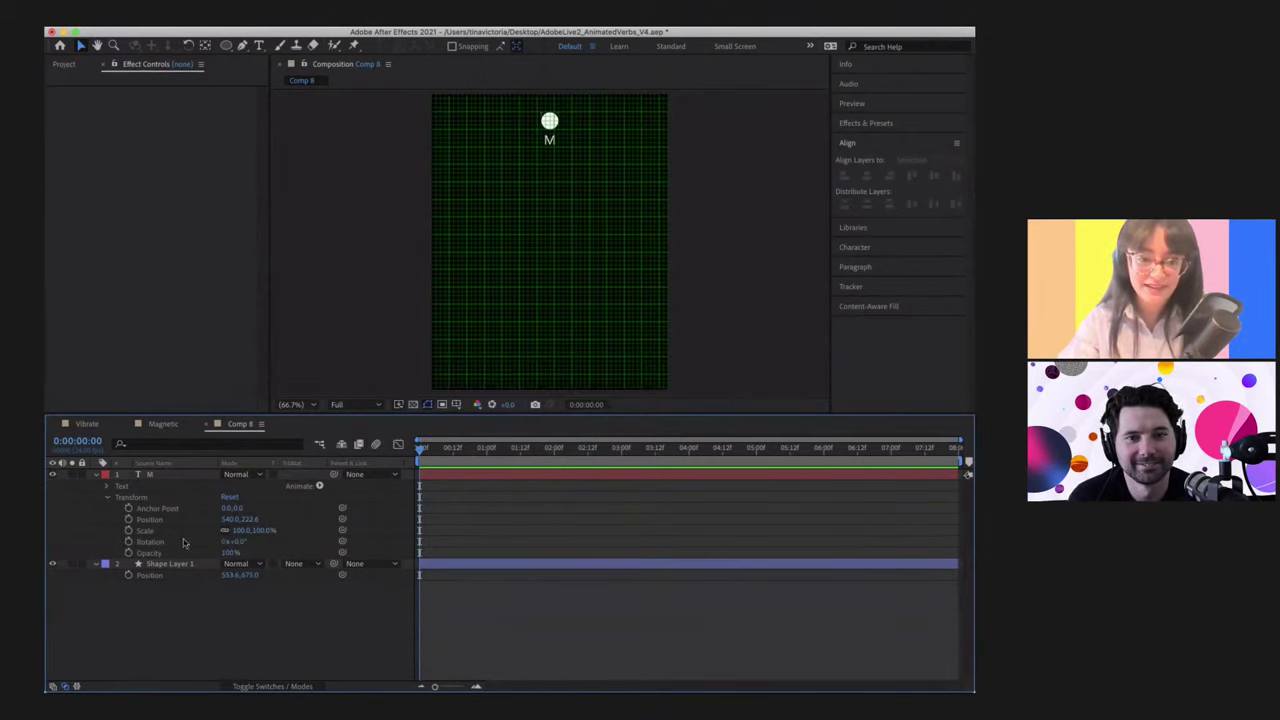
Step: Add a new Rotation expression to the M layer, setting xDistance to Shape Layer 1's position[0] minus M's own position[0]
{"action": "left_click", "coordinate": [128, 541], "text": "alt"}
{"action": "key", "text": "BackSpace"}
{"action": "type", "text": "xDistance"}
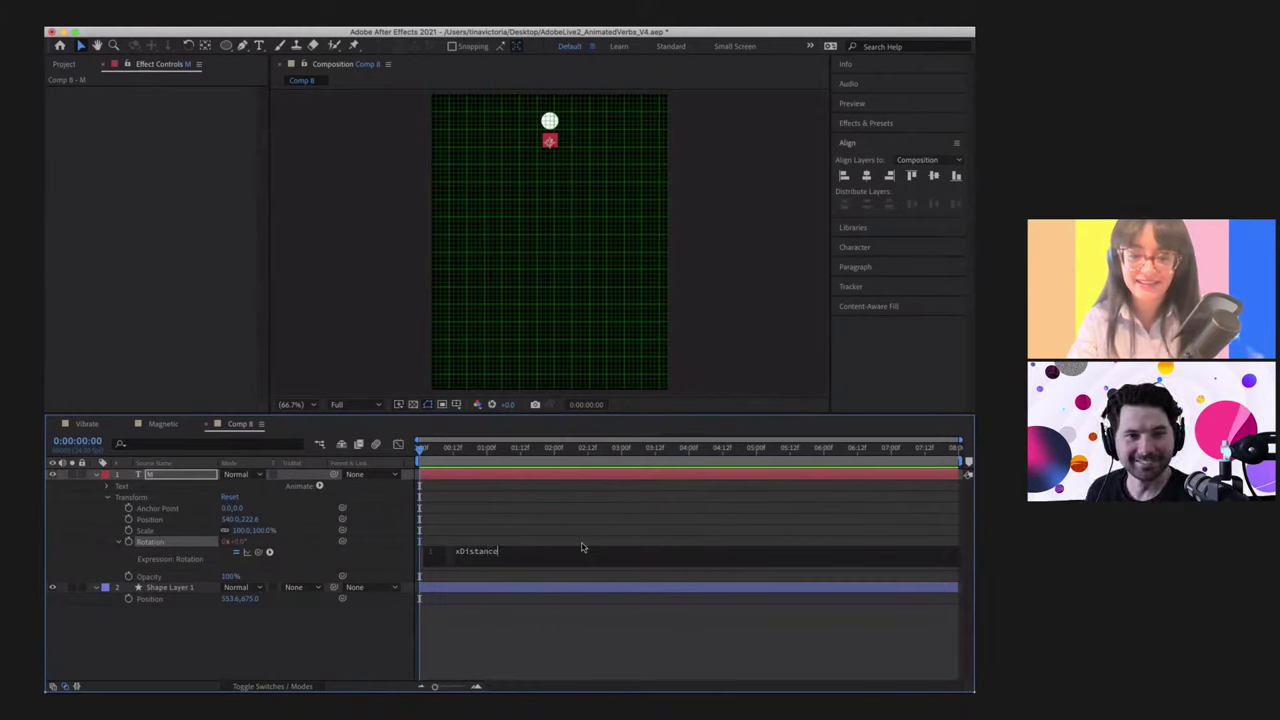
{"action": "type", "text": "="}
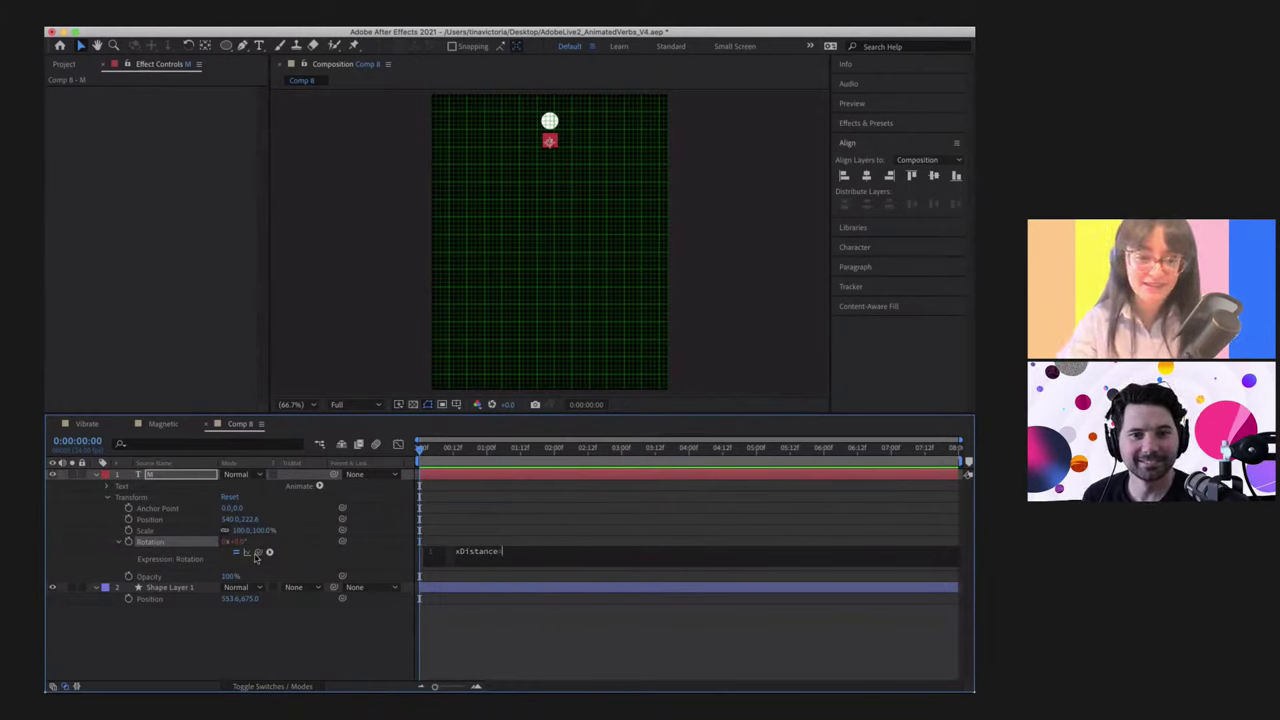
{"action": "left_click_drag", "start_coordinate": [257, 553], "coordinate": [232, 598]}
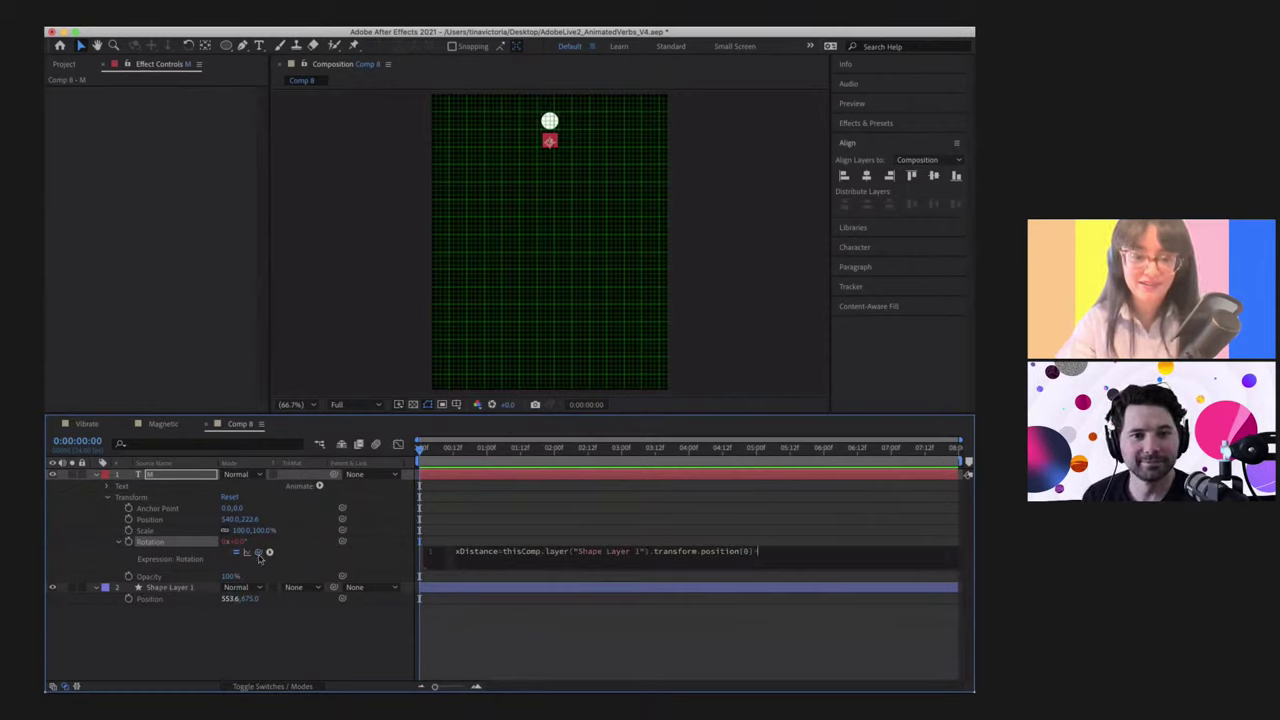
{"action": "left_click_drag", "start_coordinate": [258, 552], "coordinate": [232, 523]}
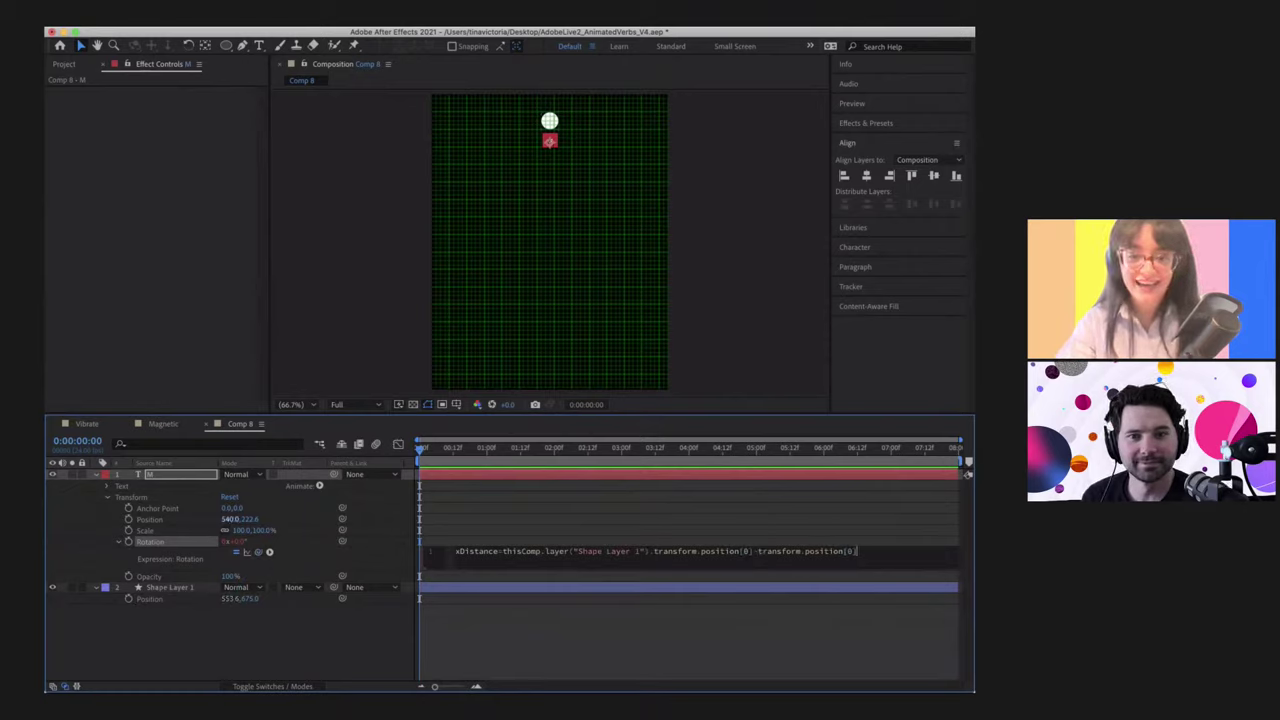
Step: Add a second expression line setting yDistance to Shape Layer 1's position[1] minus M's own position[1]
{"action": "type", "text": "yDistance="}
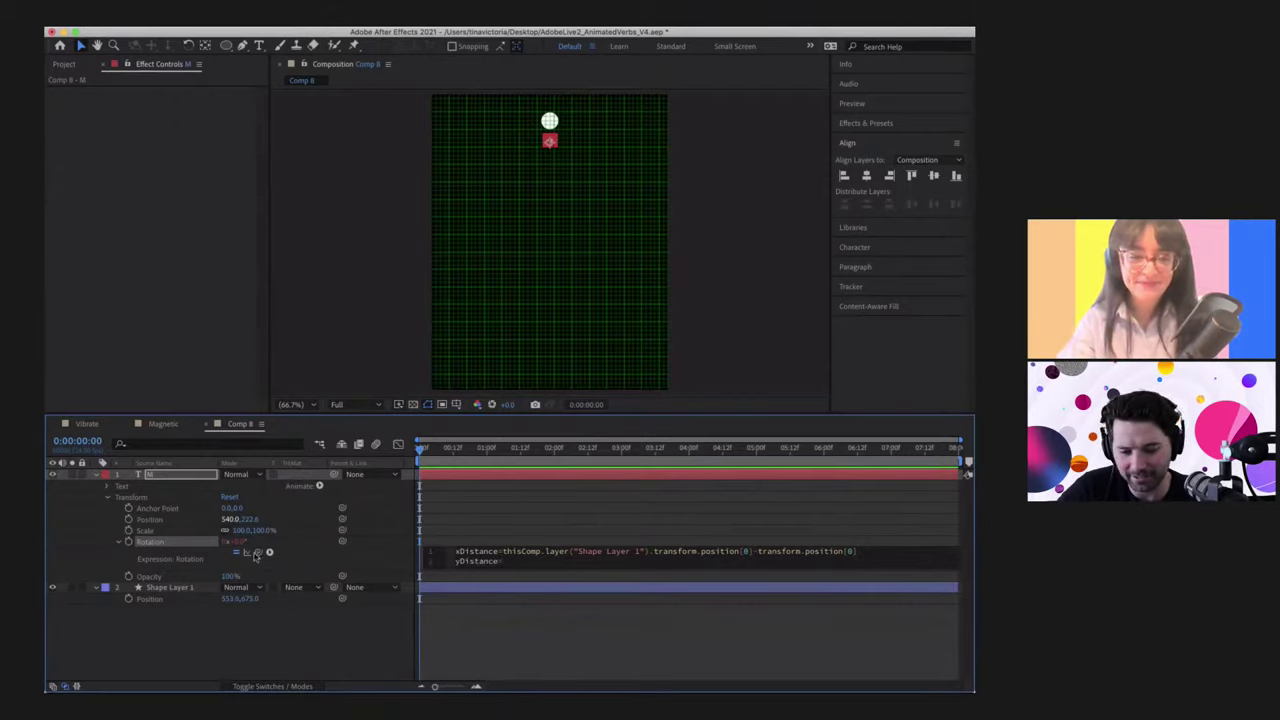
{"action": "left_click_drag", "start_coordinate": [258, 555], "coordinate": [250, 600]}
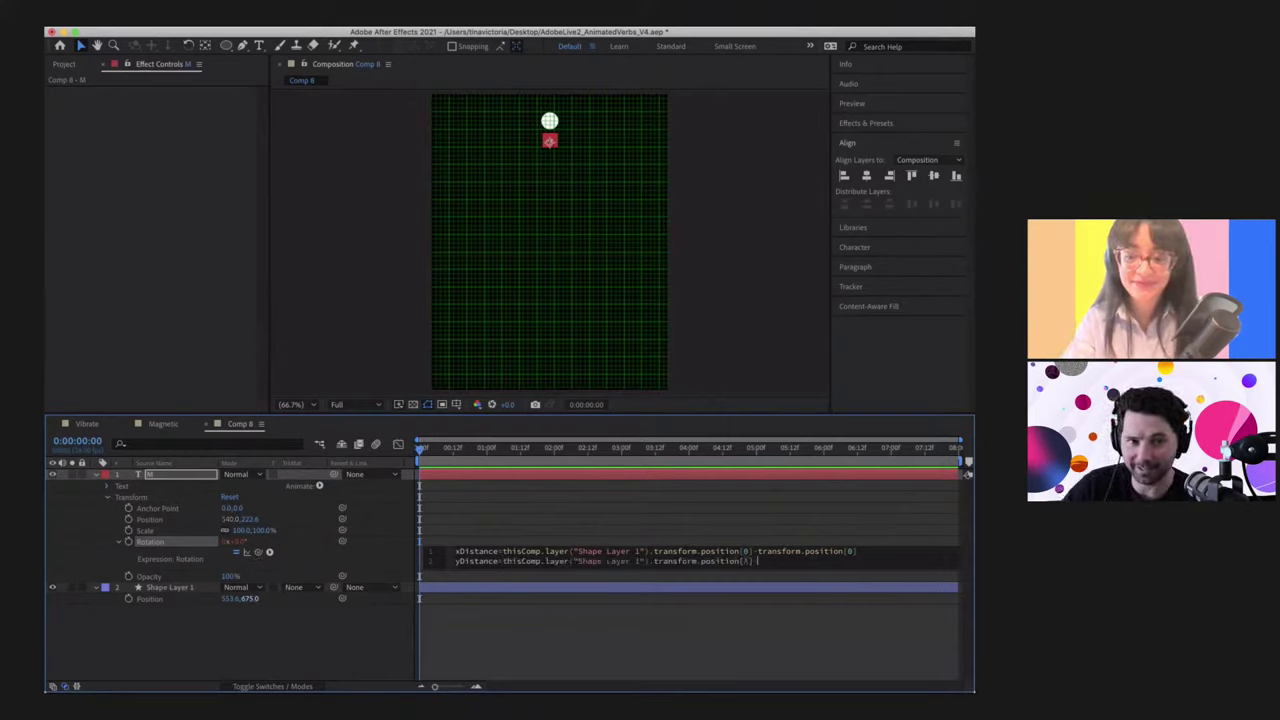
{"action": "left_click_drag", "start_coordinate": [258, 552], "coordinate": [254, 522]}
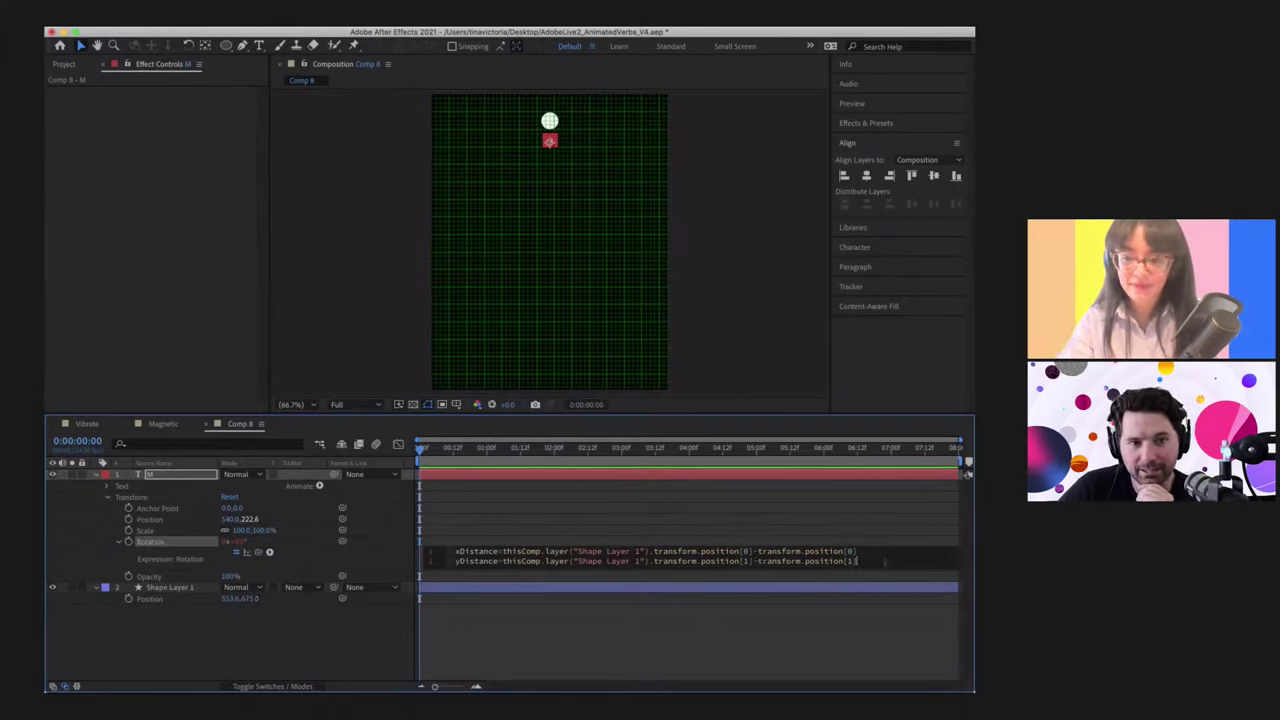
Step: Leave a blank line in the Rotation expression and add radians=Math.atan2(yDistance,xDistance)
{"action": "key", "text": "super+BackSpace"}
{"action": "key", "text": "super+BackSpace"}
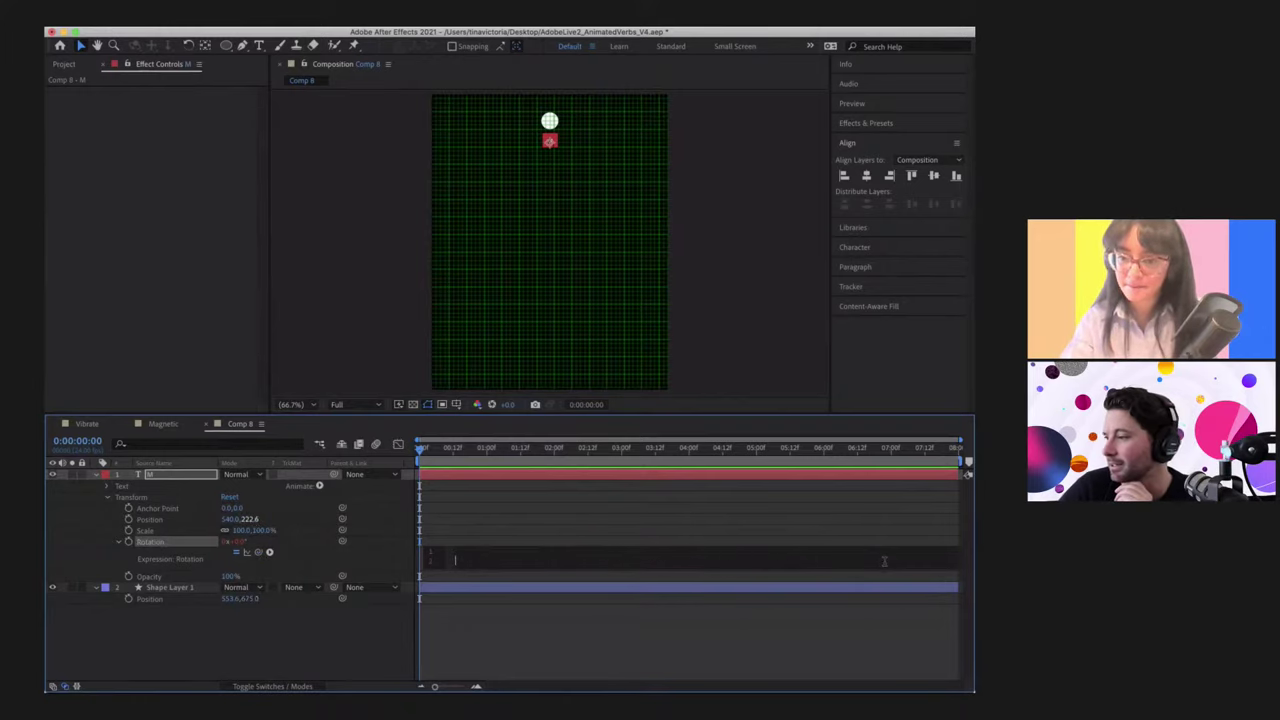
{"action": "type", "text": "radians"}
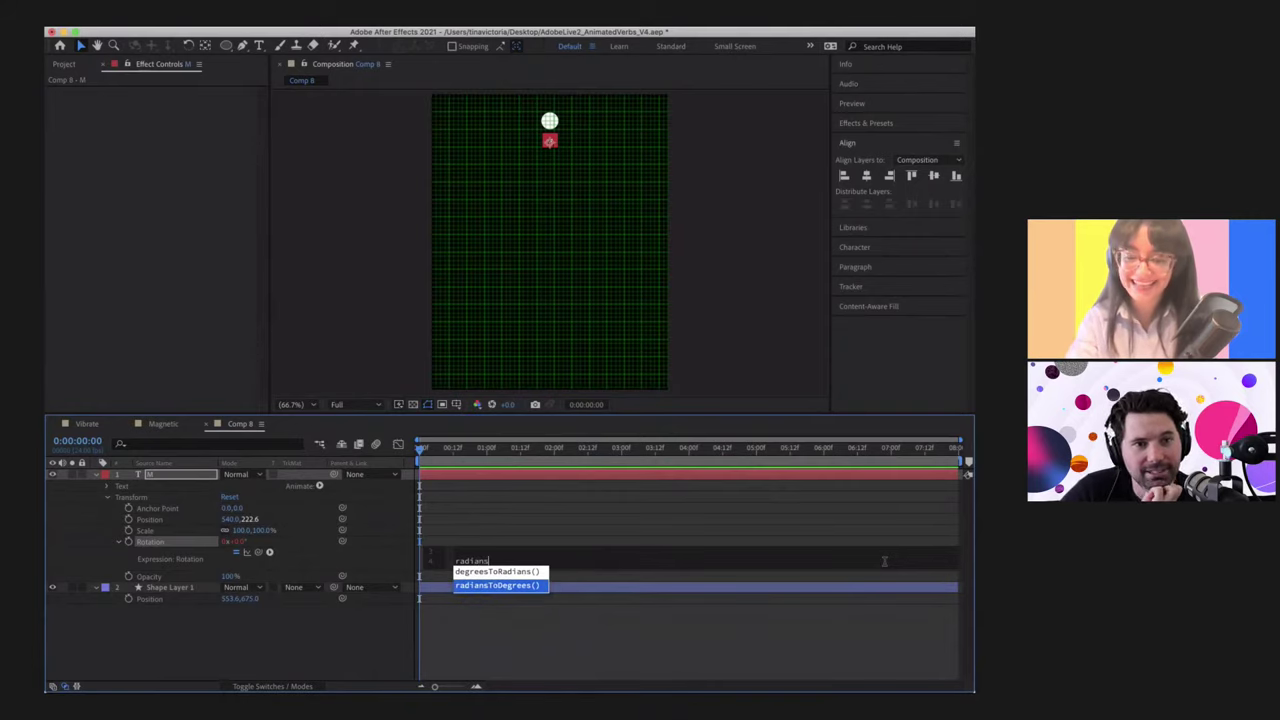
{"action": "key", "text": "Escape"}
{"action": "type", "text": "=Math"}
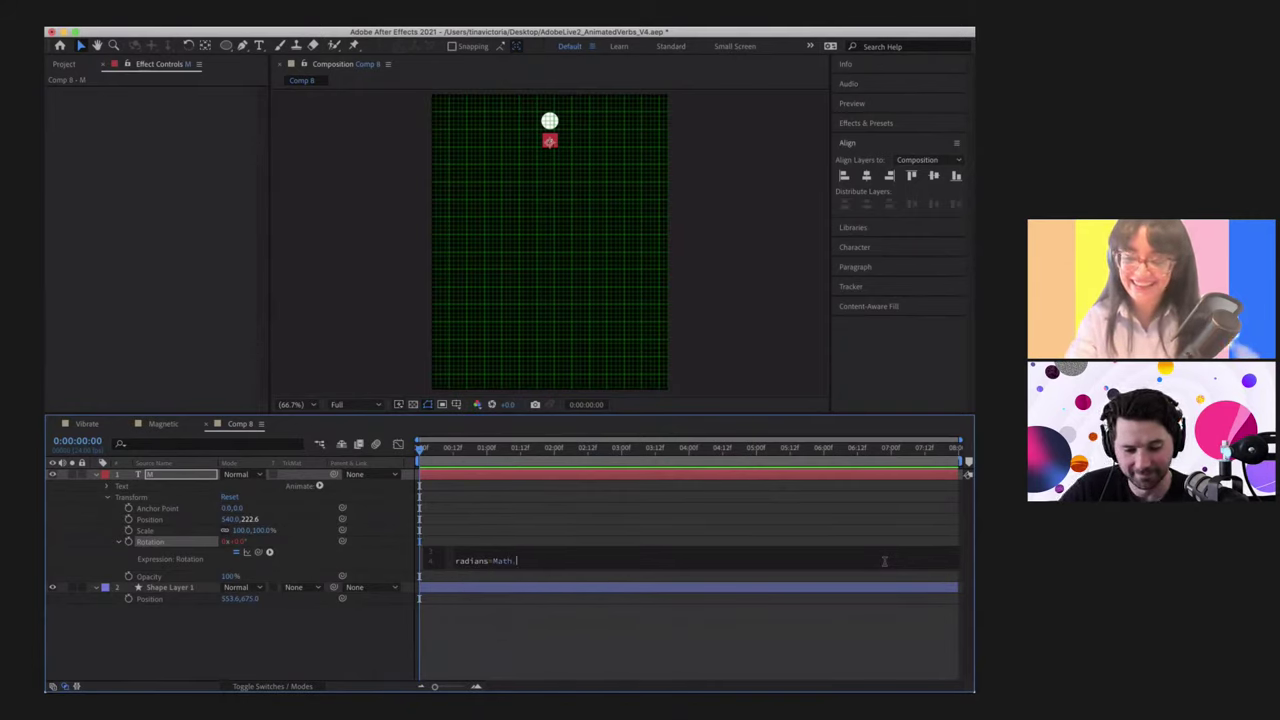
{"action": "type", "text": ".atan2"}
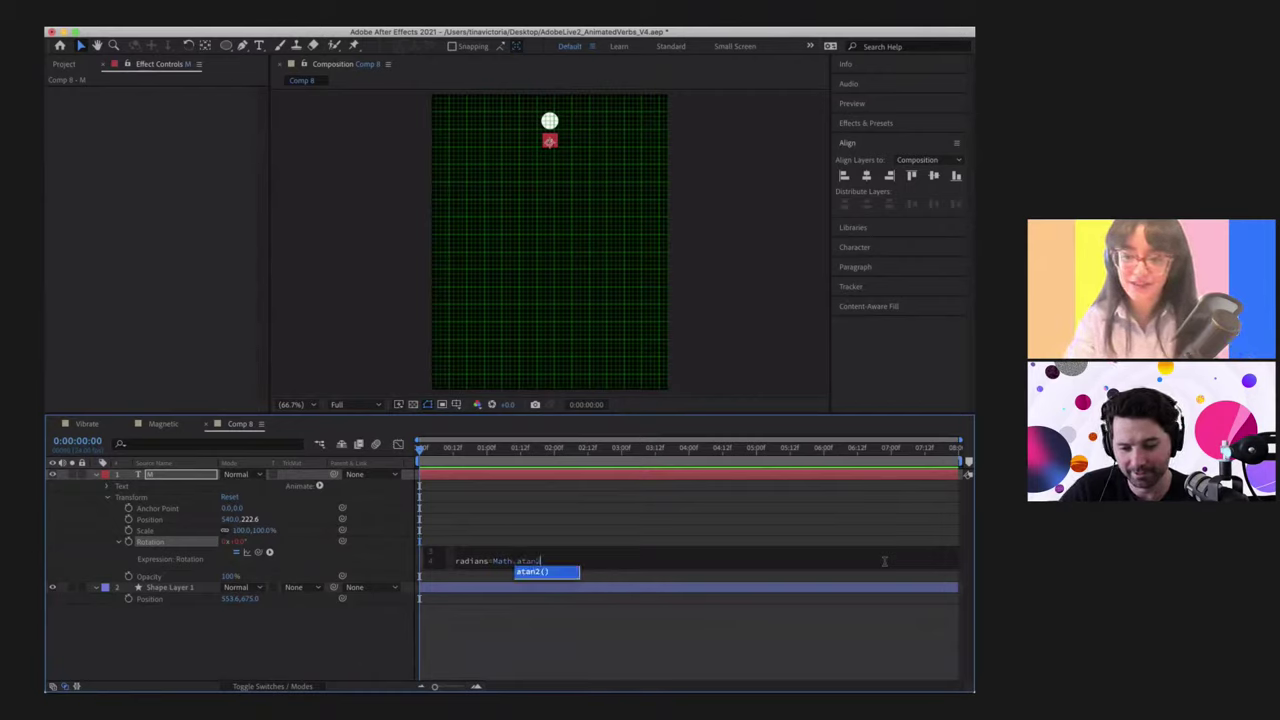
{"action": "key", "text": "Return"}
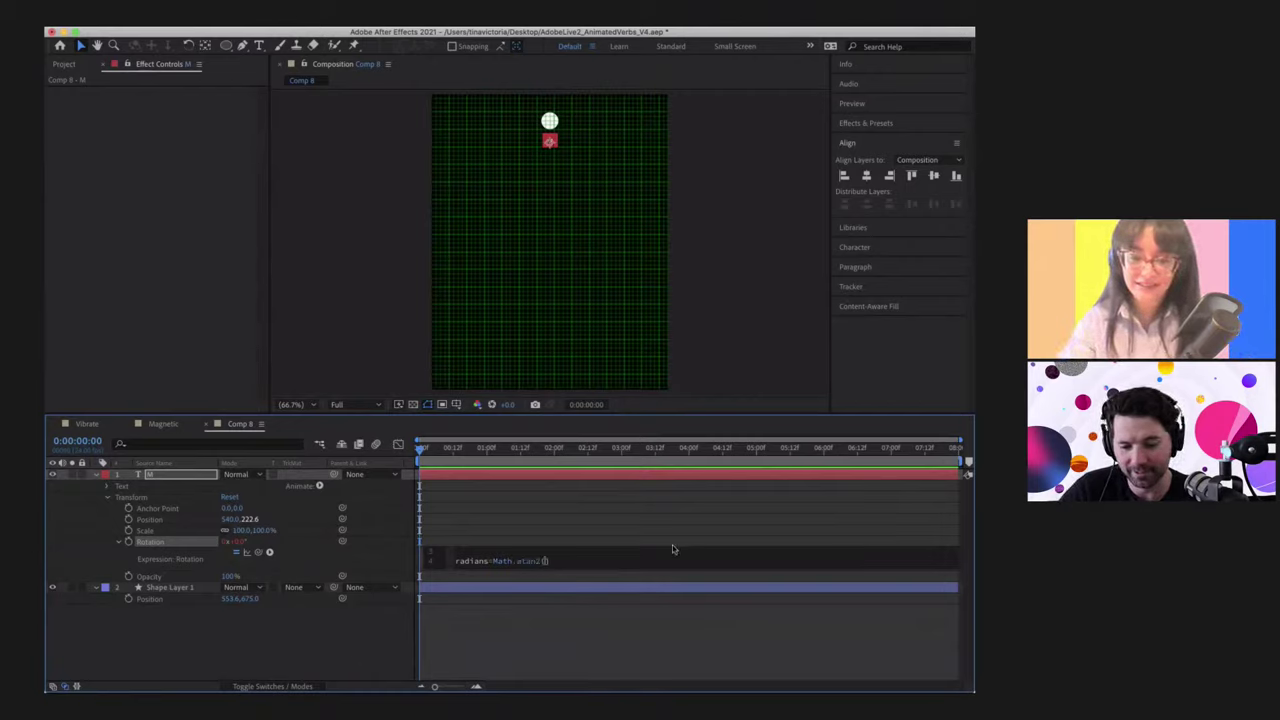
{"action": "type", "text": "yDistance"}
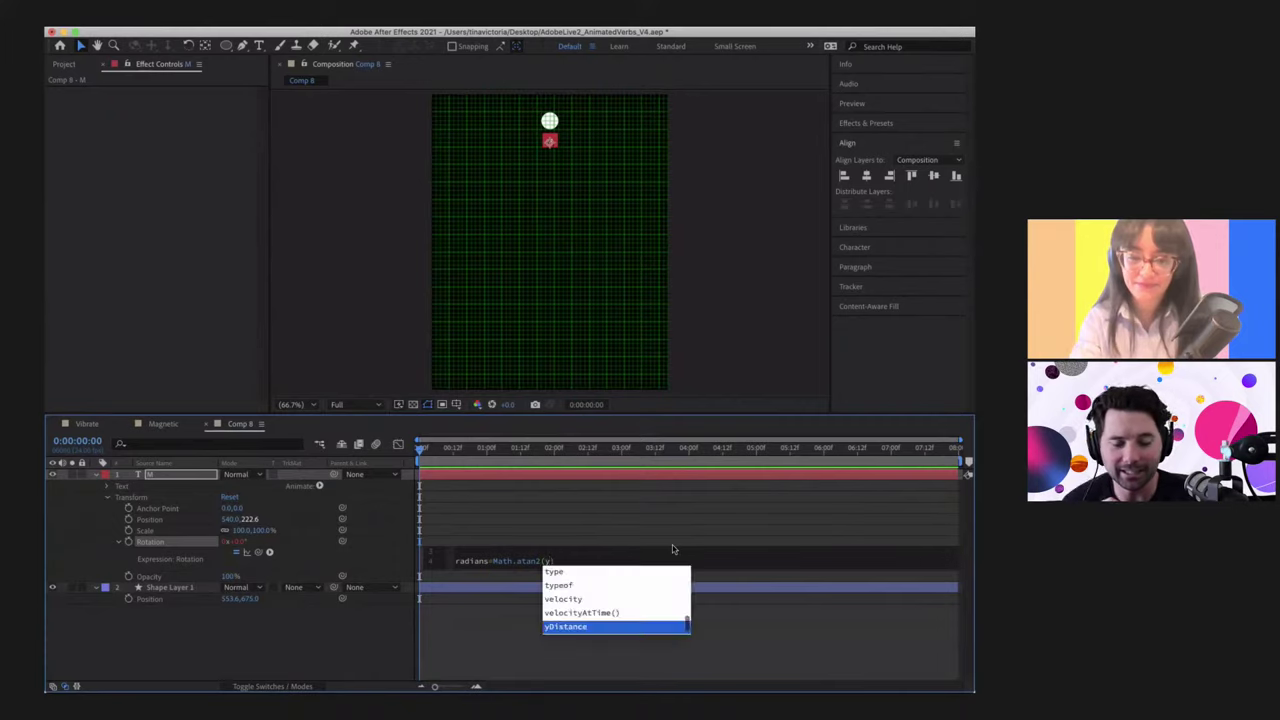
{"action": "key", "text": "Return"}
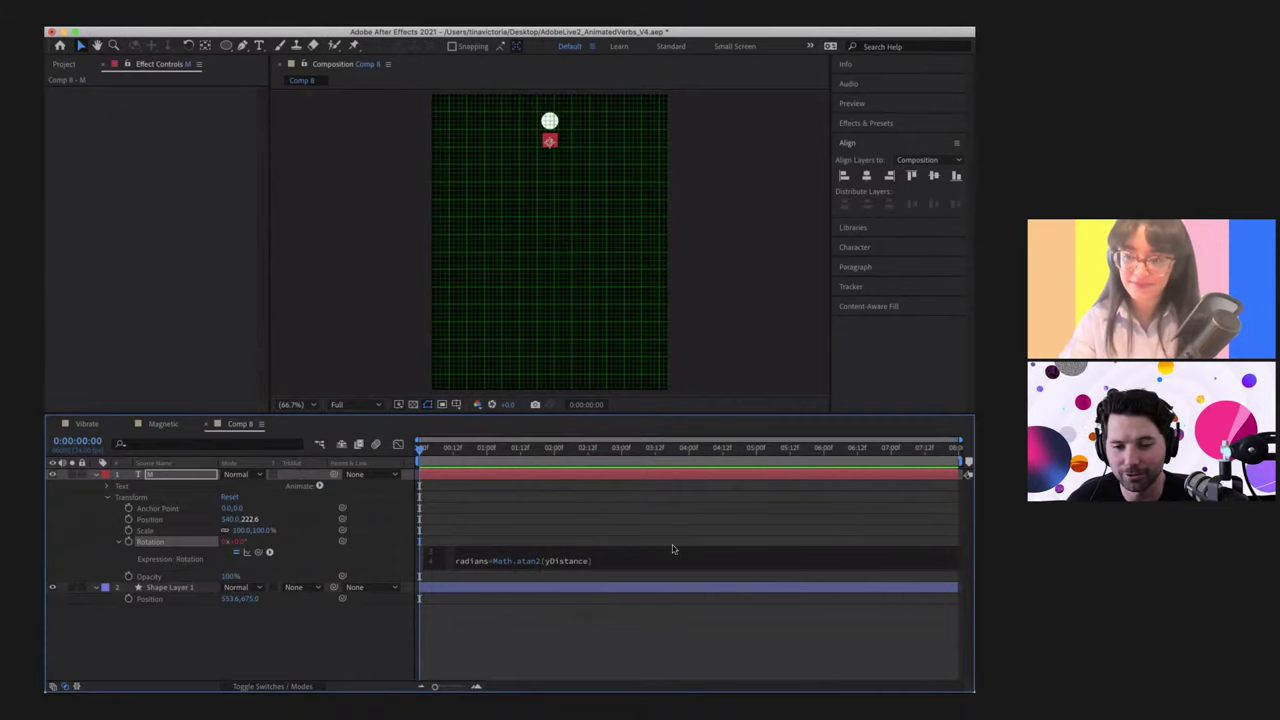
{"action": "type", "text": ",xDis"}
{"action": "key", "text": "Return"}
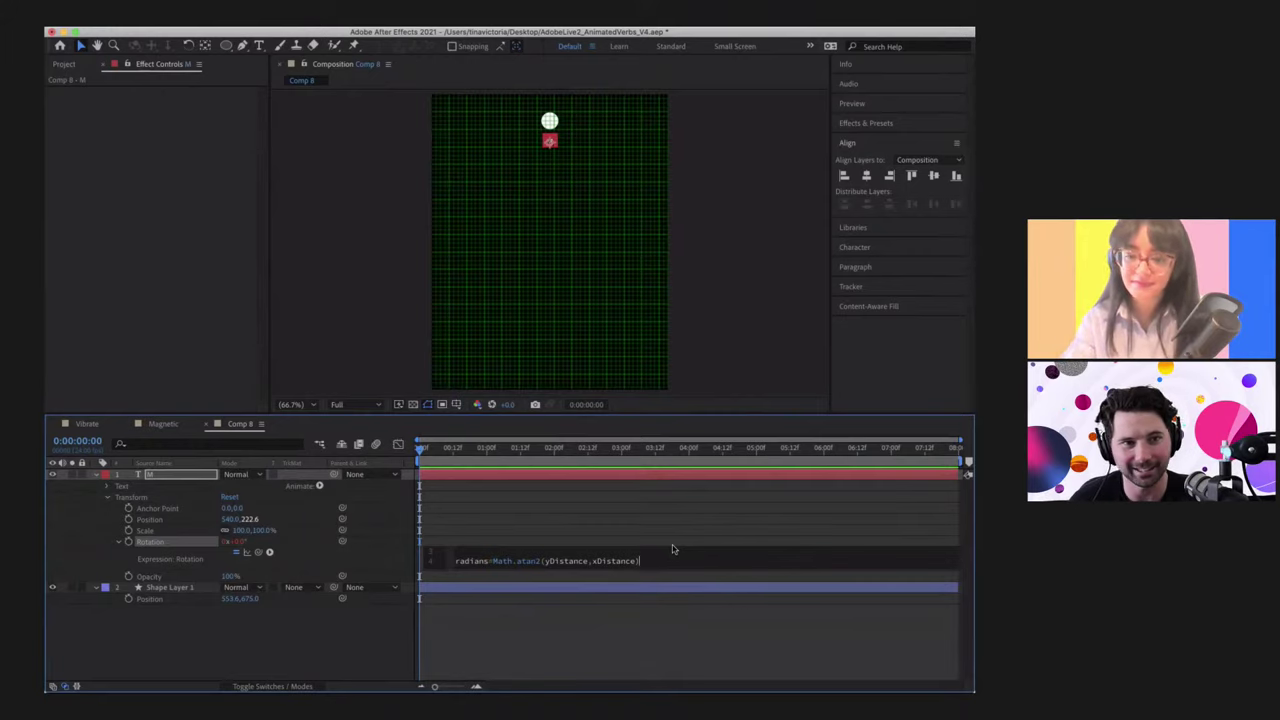
Step: Finish the Rotation expression with radiansToDegrees(radians-30) and apply it to the M layer
{"action": "key", "text": "Return"}
{"action": "type", "text": "r"}
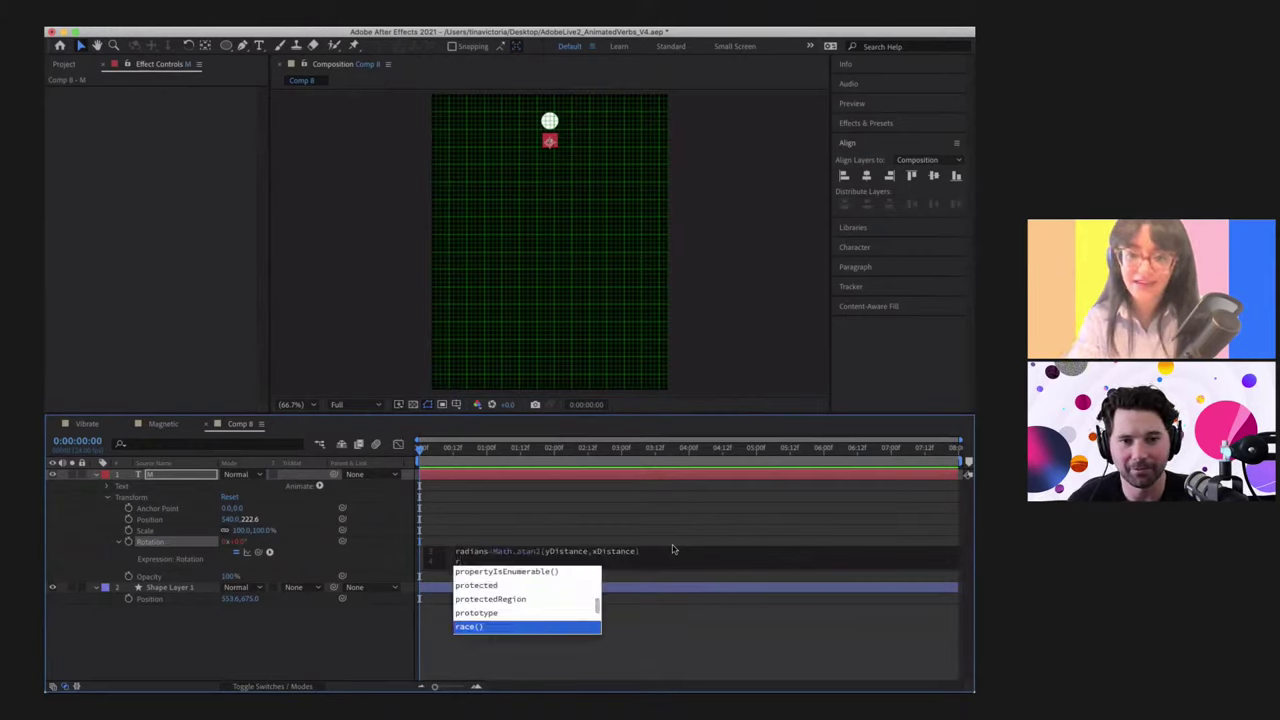
{"action": "type", "text": "adian"}
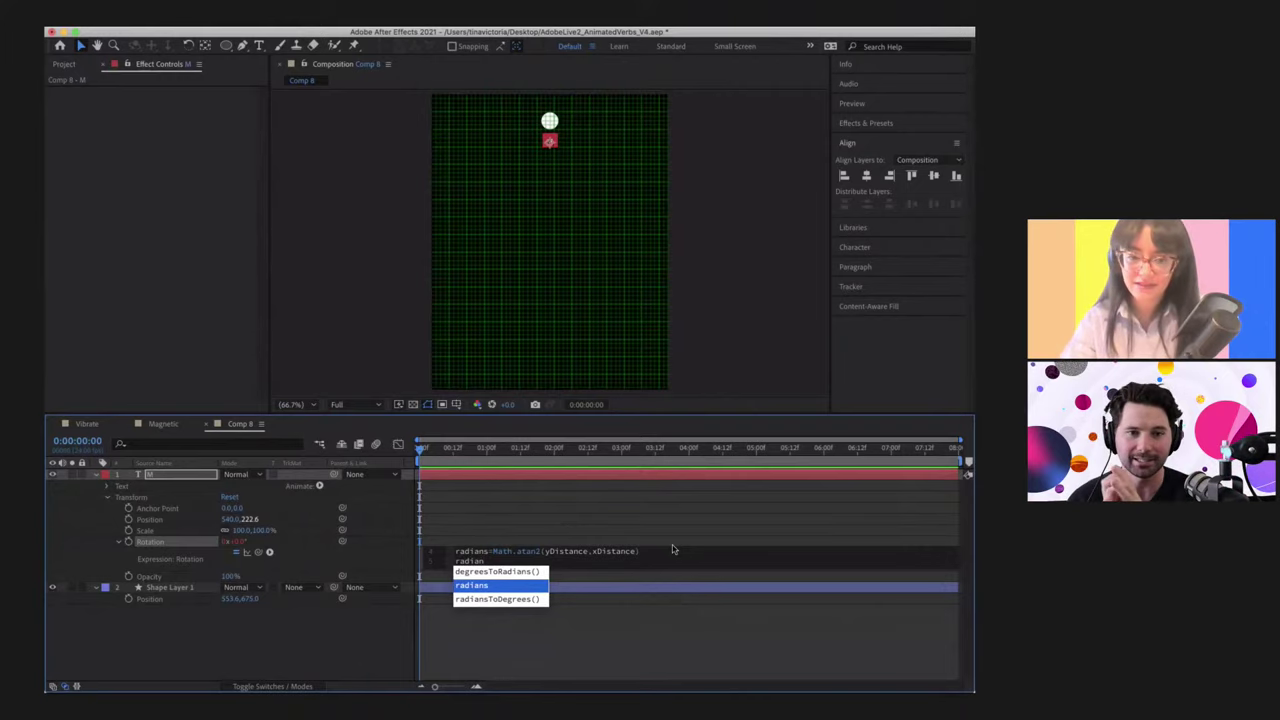
{"action": "key", "text": "Down"}
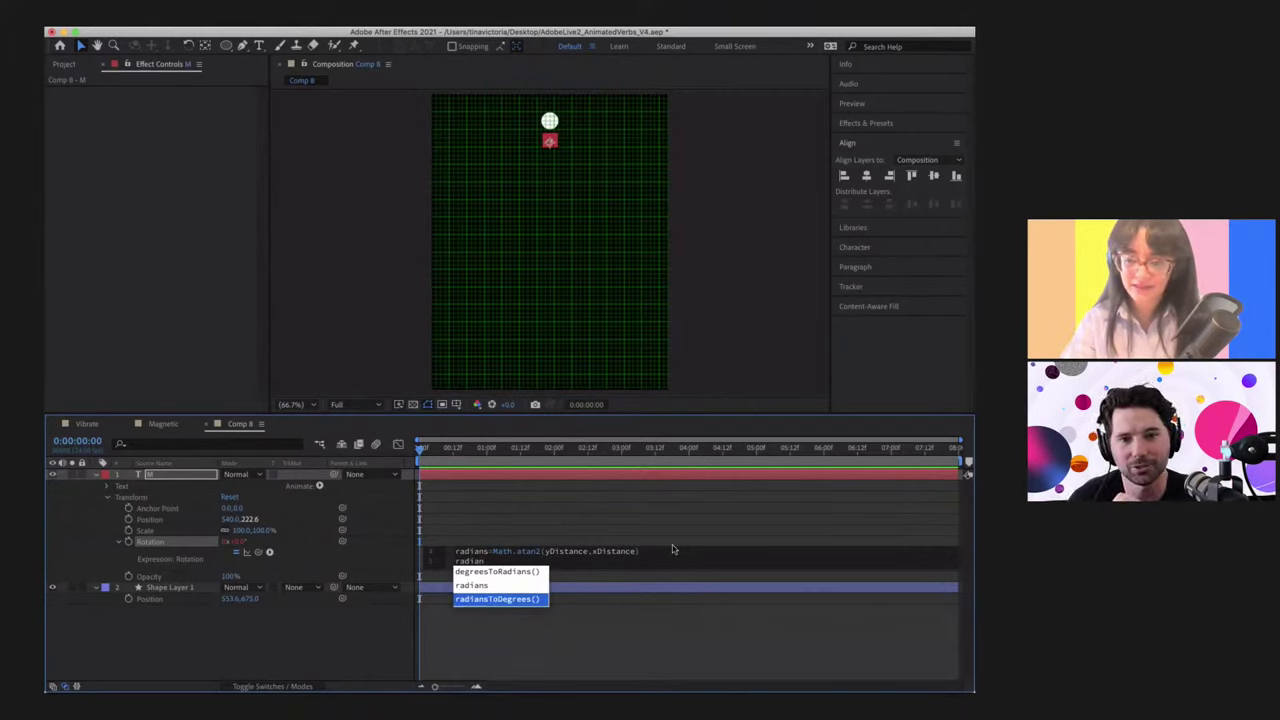
{"action": "key", "text": "Return"}
{"action": "type", "text": "radians-30)"}
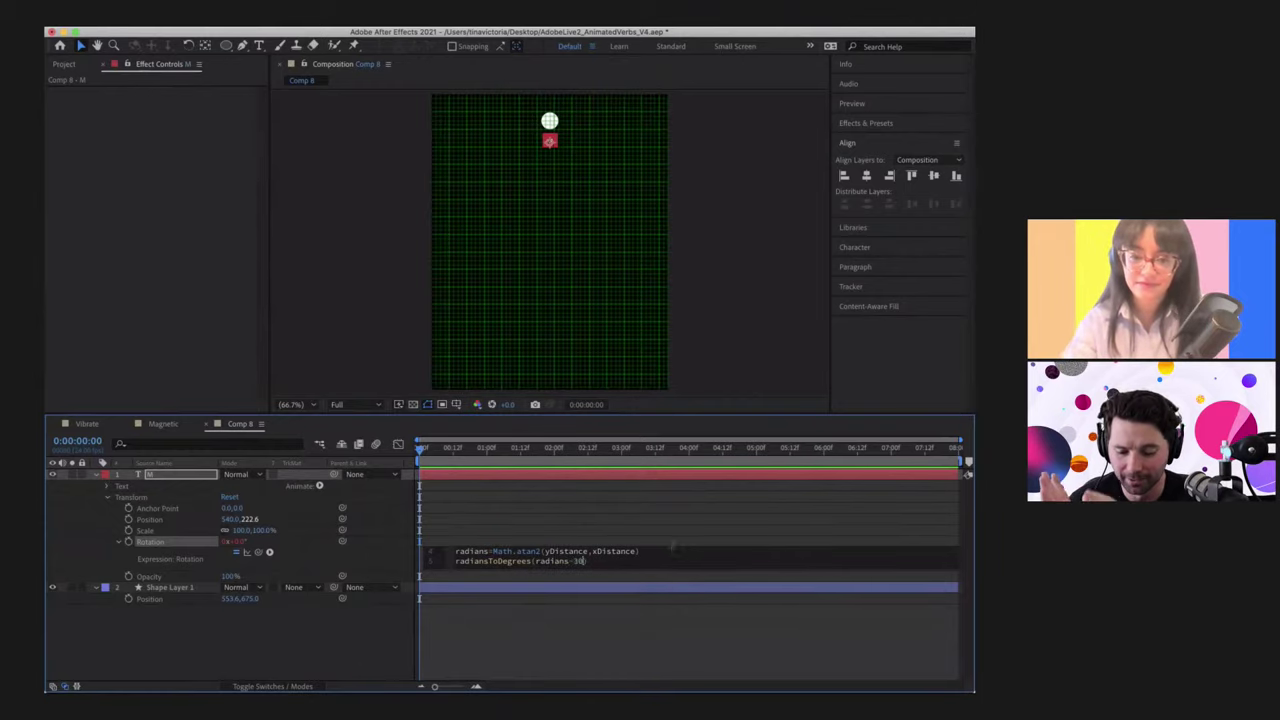
{"action": "left_click", "coordinate": [545, 642]}
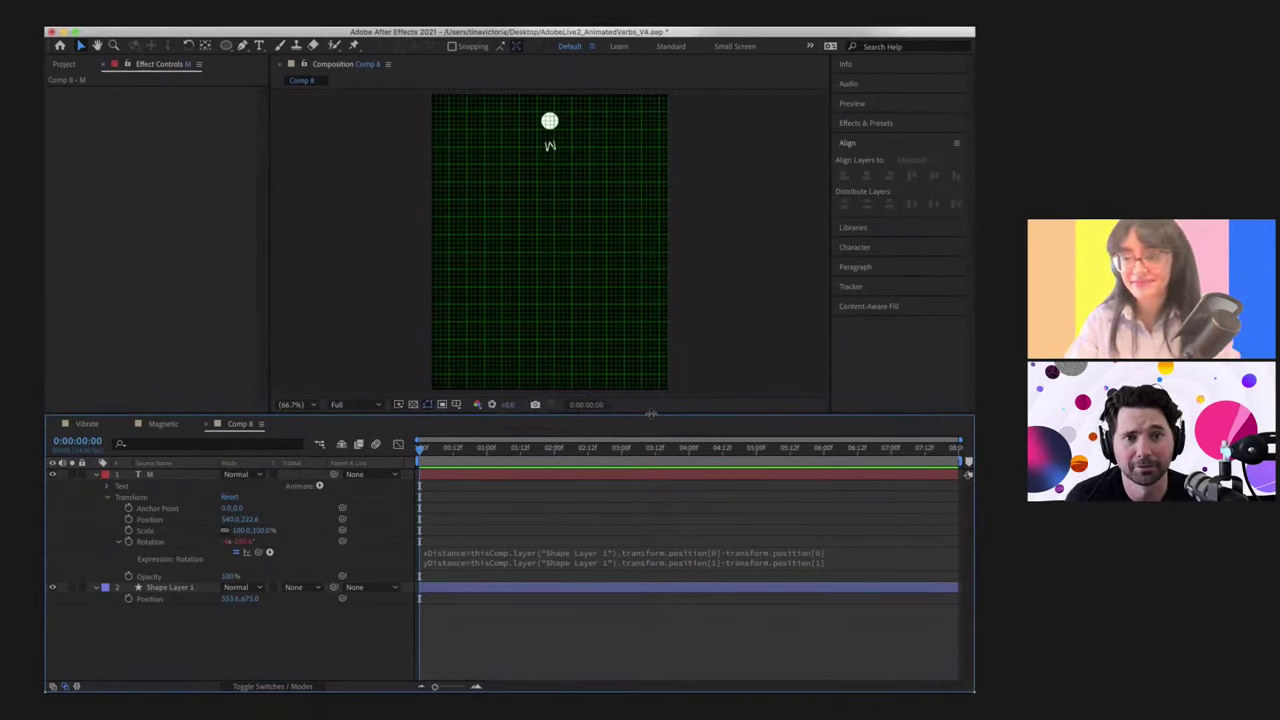
Step: At 100% magnification in an enlarged composition view, move the M to about 558, 224.6 below the circle to test its rotation
{"action": "left_click_drag", "start_coordinate": [661, 413], "coordinate": [661, 447]}
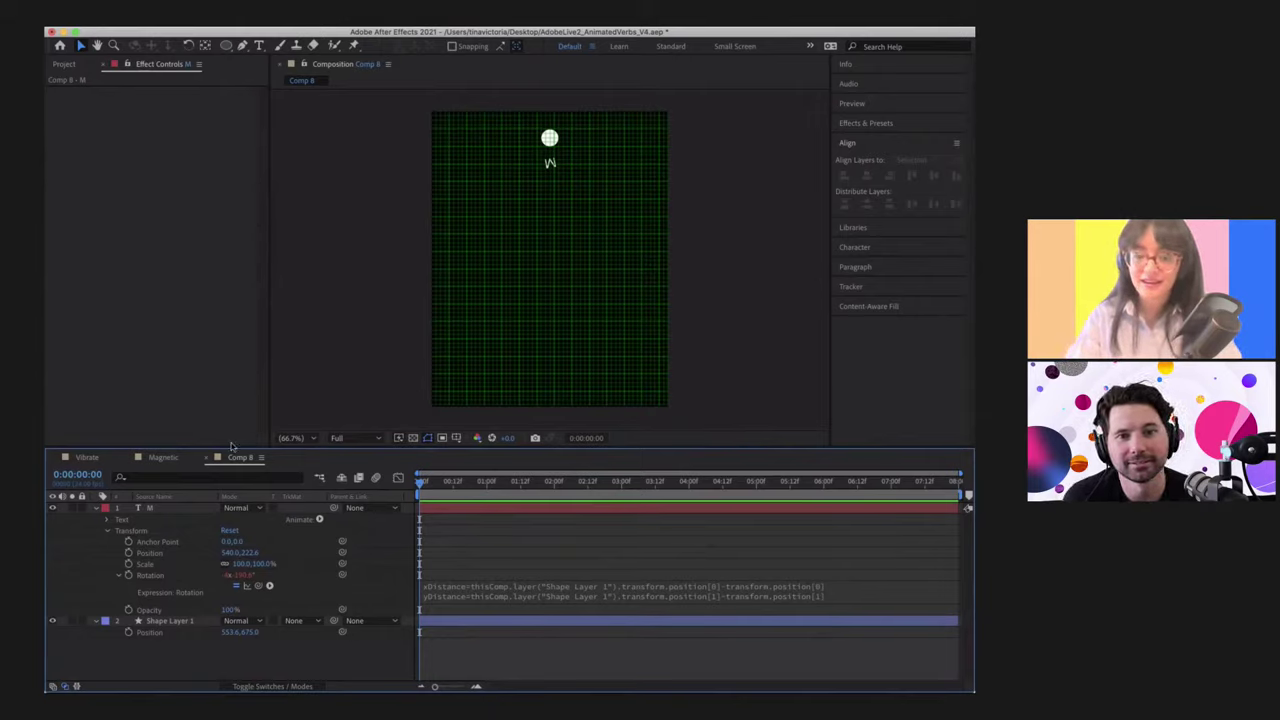
{"action": "left_click", "coordinate": [288, 440]}
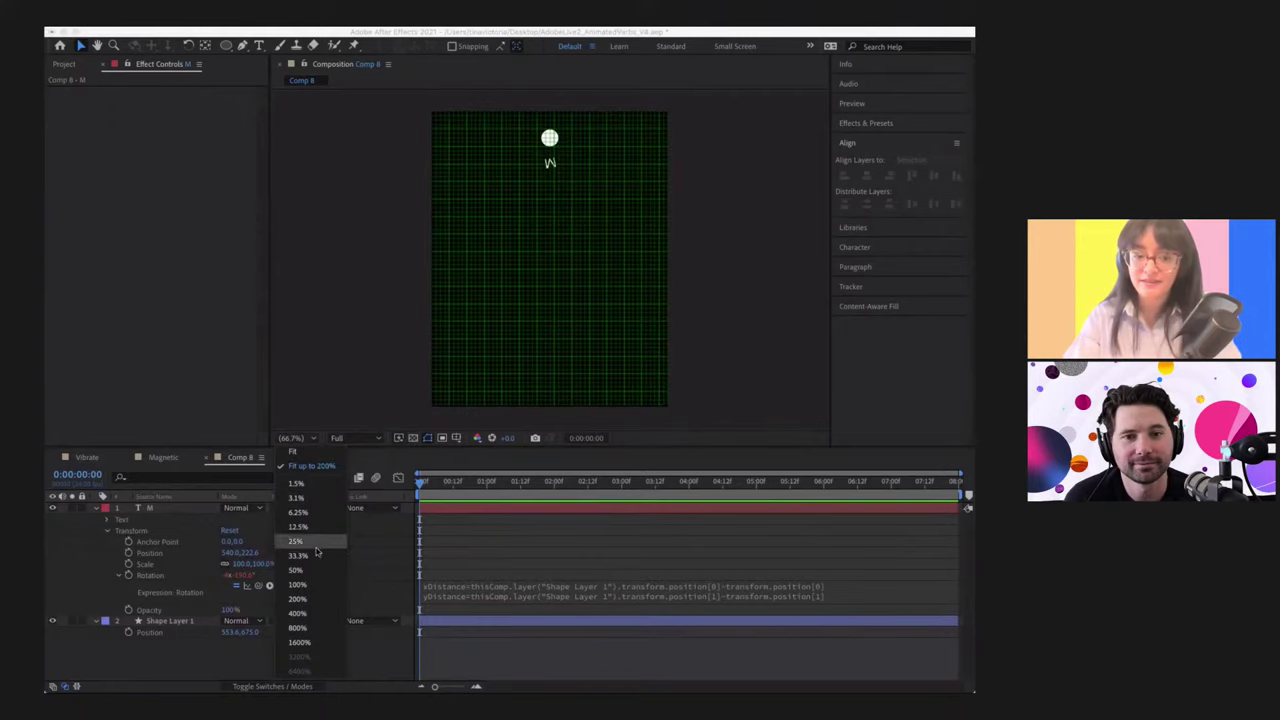
{"action": "left_click", "coordinate": [300, 584]}
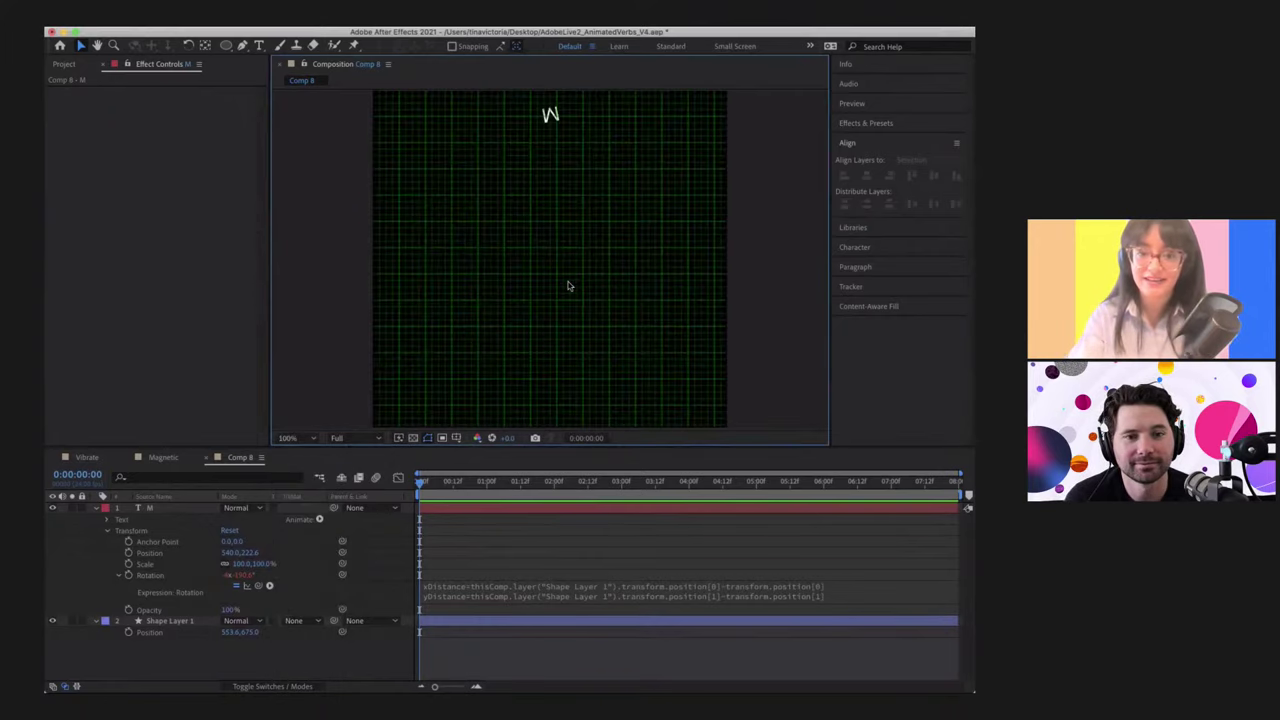
{"action": "key", "text": "h"}
{"action": "left_click_drag", "start_coordinate": [574, 214], "coordinate": [591, 316]}
{"action": "key", "text": "v"}
{"action": "left_click", "coordinate": [553, 242]}
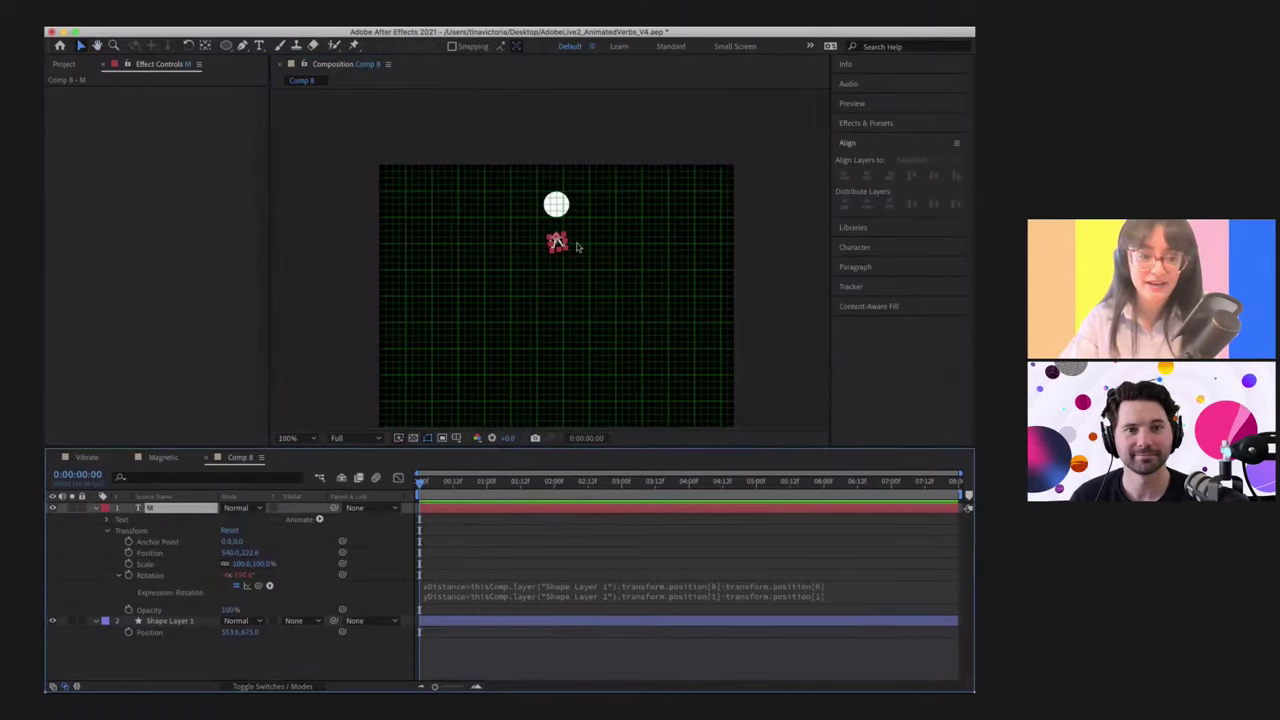
{"action": "left_click_drag", "start_coordinate": [553, 242], "coordinate": [556, 205]}
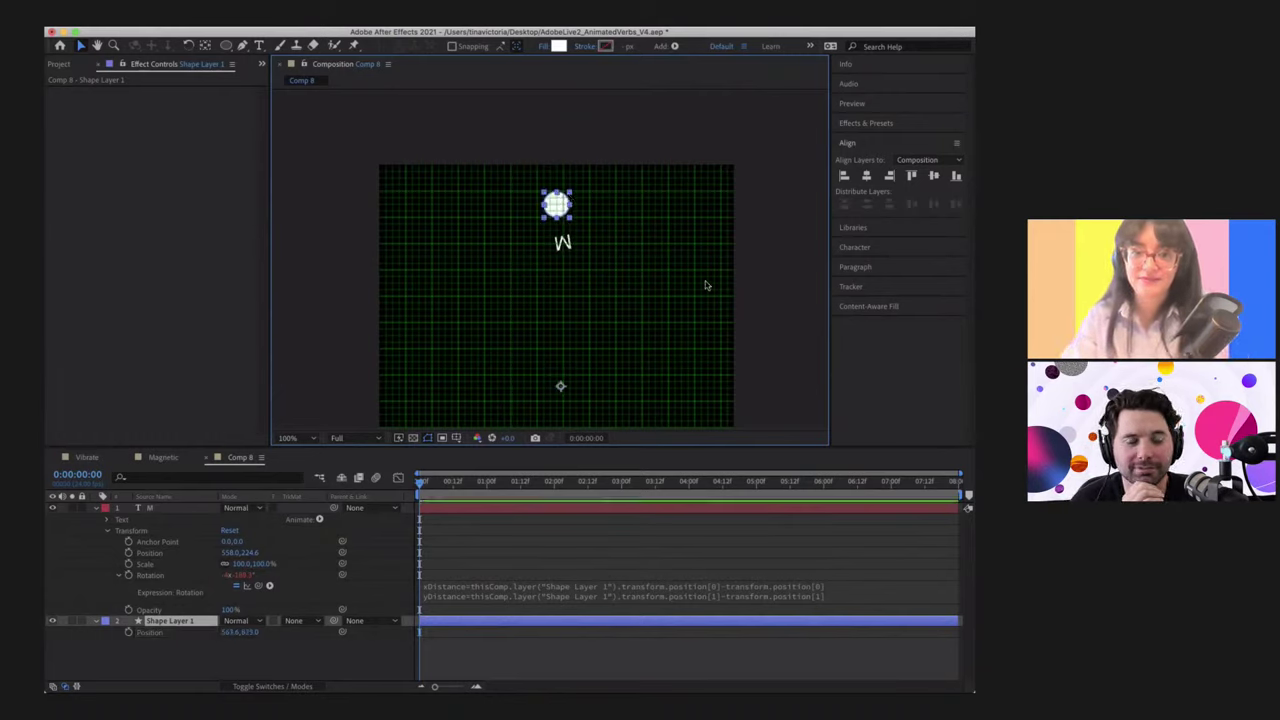
Step: Change the last line of the M layer's Rotation expression to radiansToDegrees(radians-20) and apply it
{"action": "left_click", "coordinate": [745, 597]}
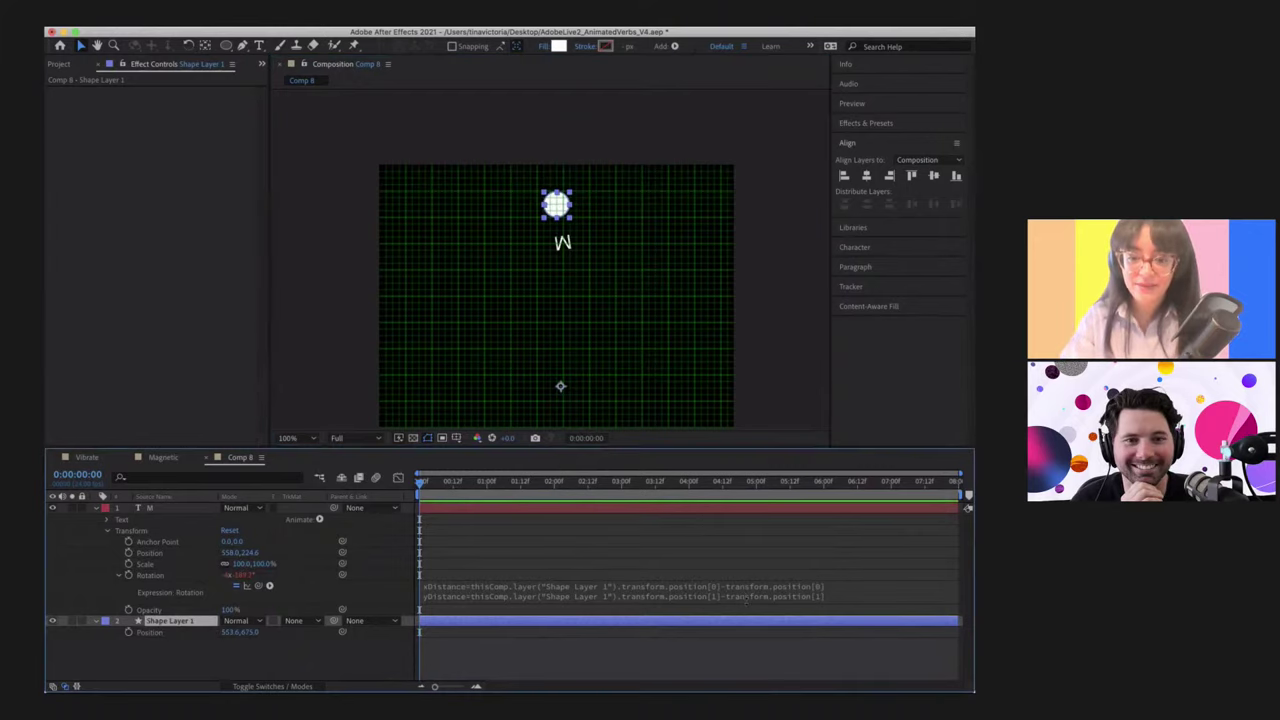
{"action": "left_click", "coordinate": [686, 597]}
{"action": "left_click", "coordinate": [578, 624]}
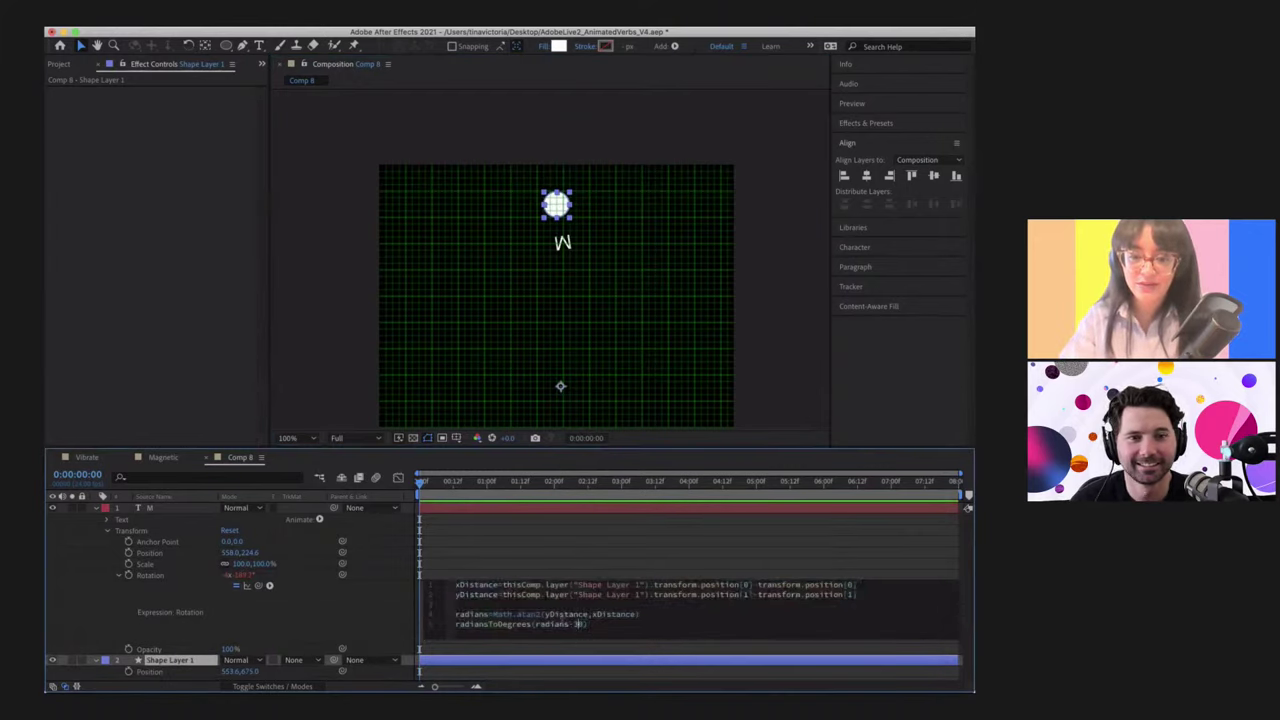
{"action": "key", "text": "shift+Right"}
{"action": "key", "text": "shift+Right"}
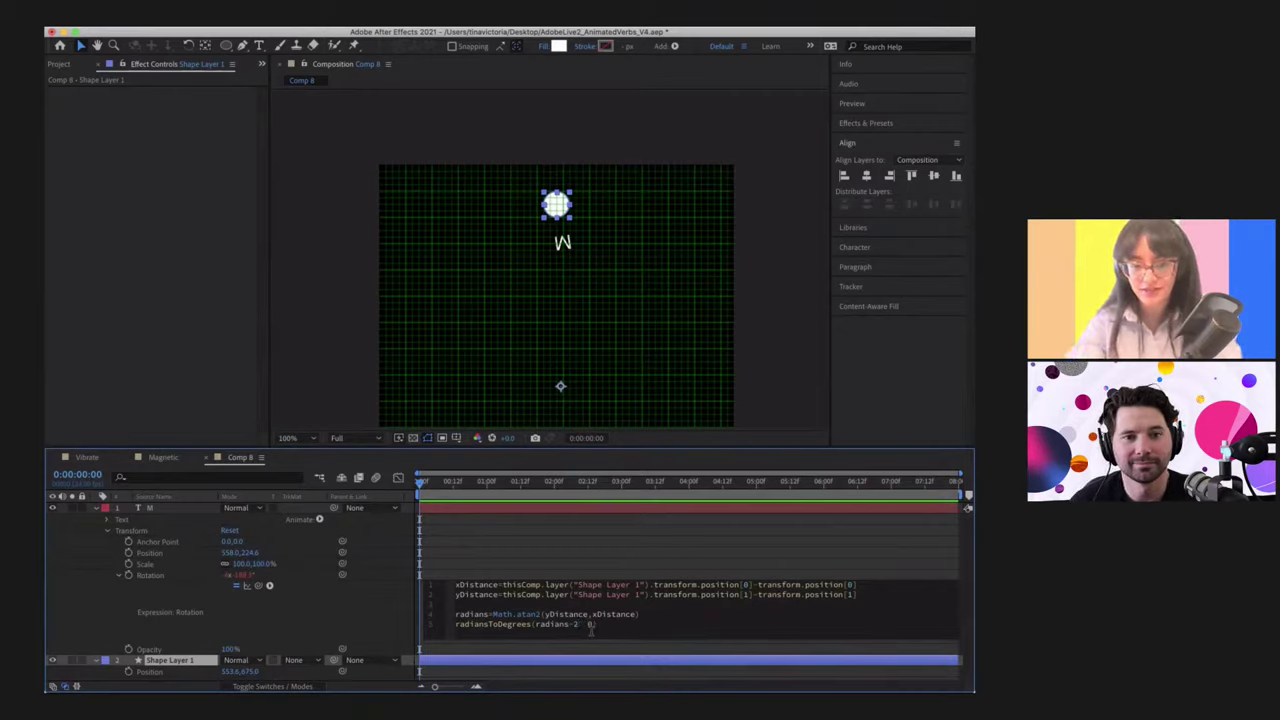
{"action": "left_click", "coordinate": [587, 530]}
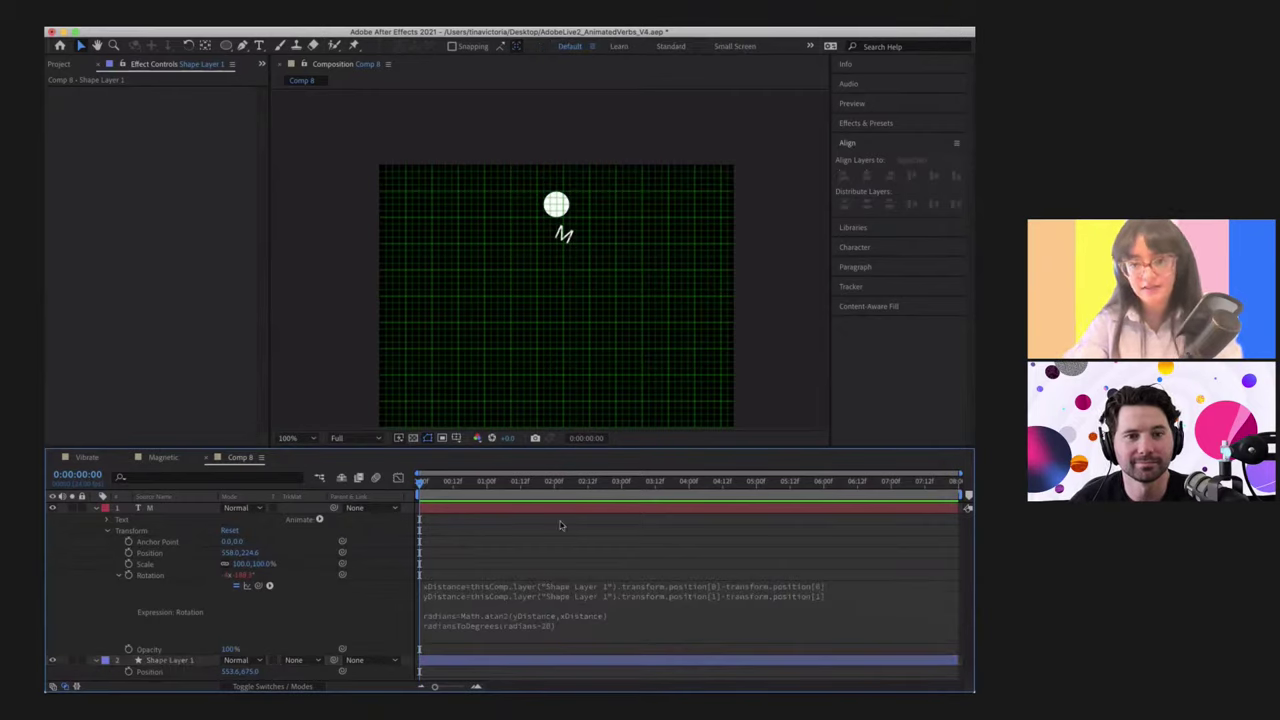
Step: Collapse the M layer's properties and keep the M selected in the composition
{"action": "left_click", "coordinate": [565, 234]}
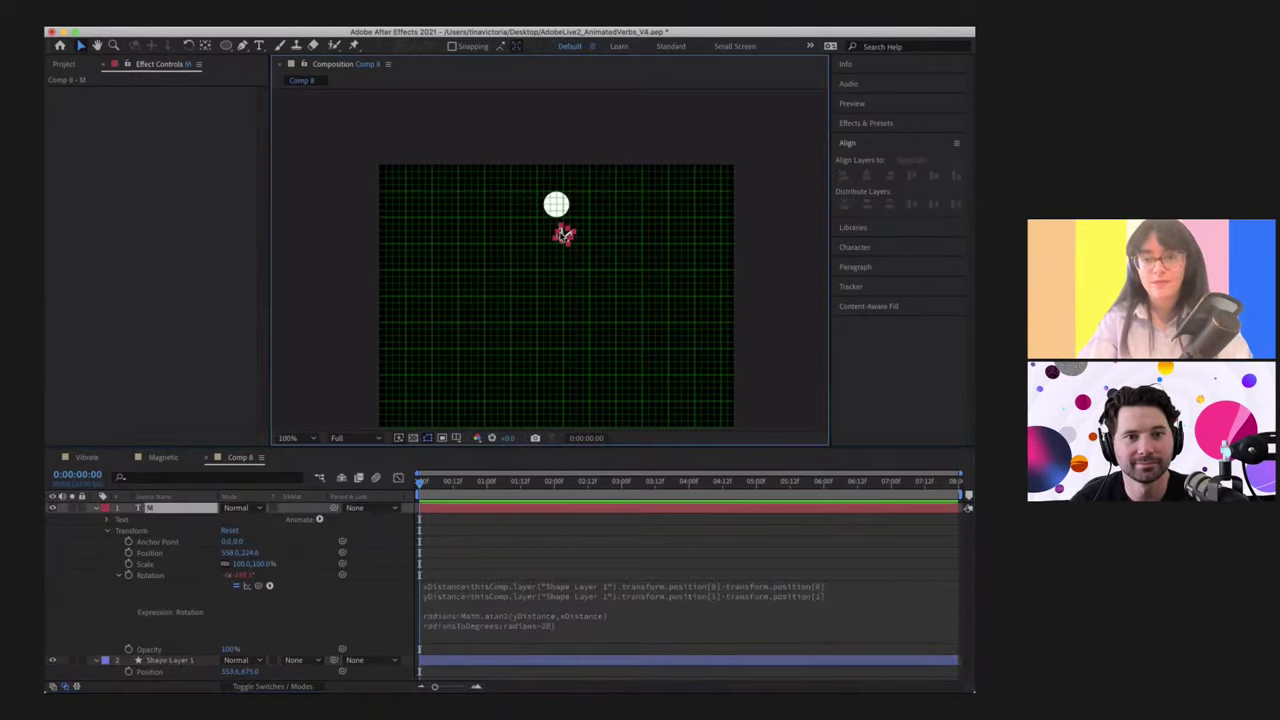
{"action": "left_click", "coordinate": [96, 508]}
{"action": "left_click", "coordinate": [170, 568]}
{"action": "left_click", "coordinate": [565, 234]}
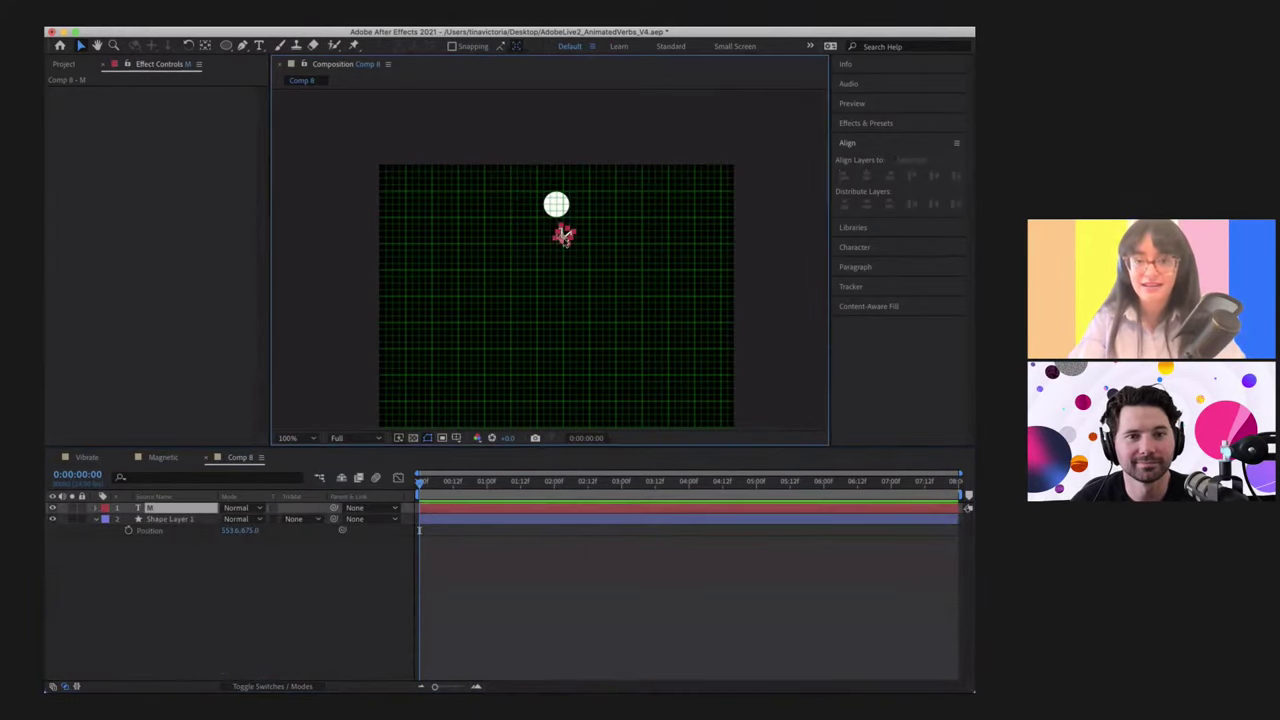
Step: After a look at the Magnetic comp, move Comp 8's M horizontally to the left side of the canvas and keep it selected
{"action": "left_click", "coordinate": [163, 457]}
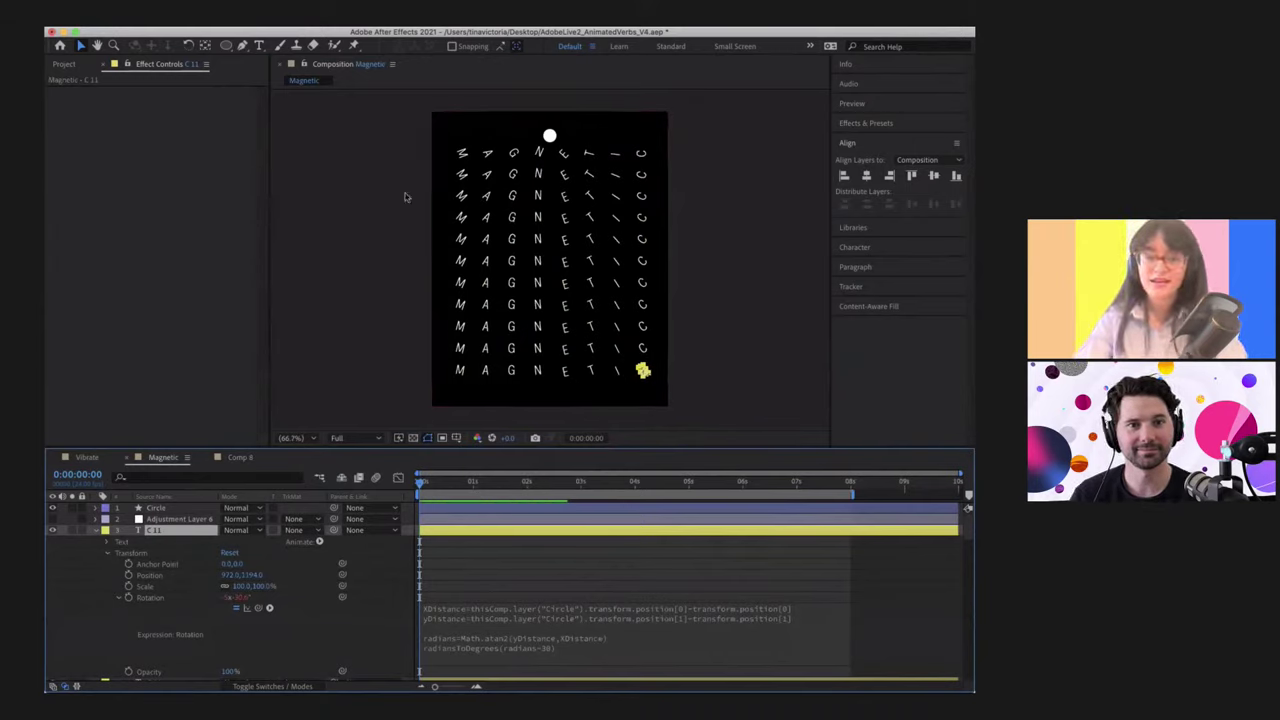
{"action": "left_click", "coordinate": [240, 457]}
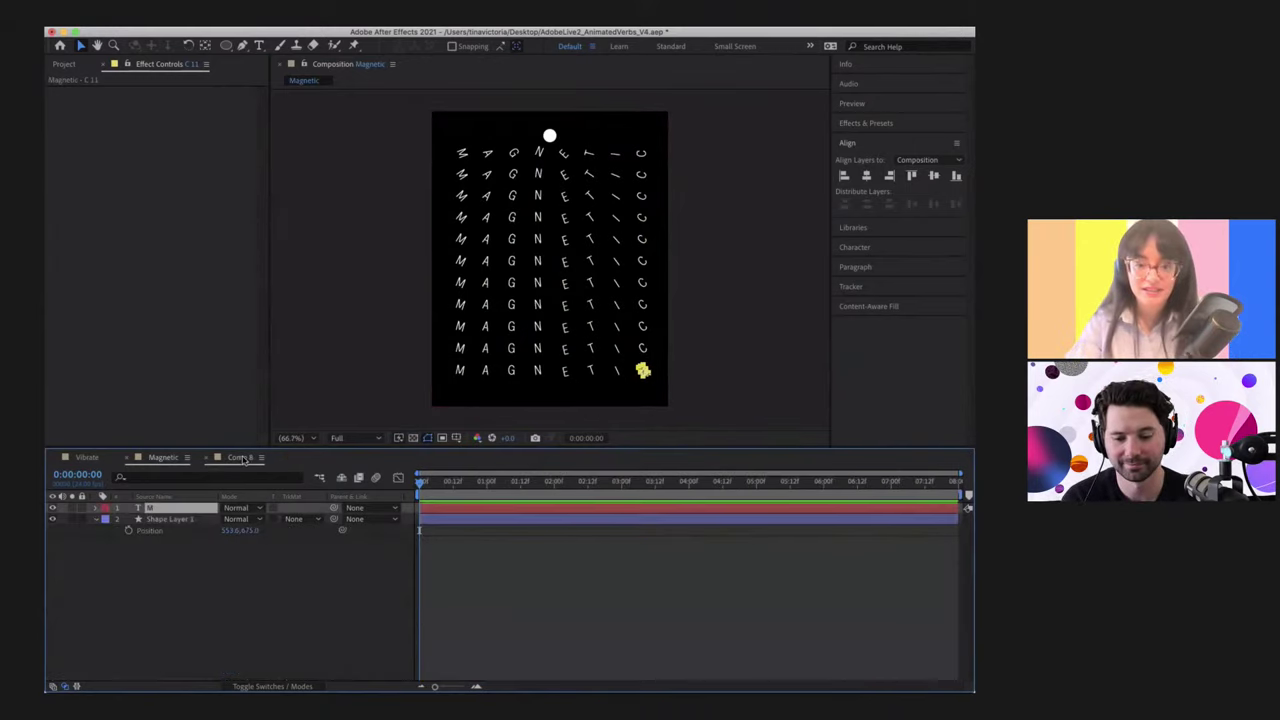
{"action": "left_click_drag", "start_coordinate": [564, 234], "coordinate": [418, 235]}
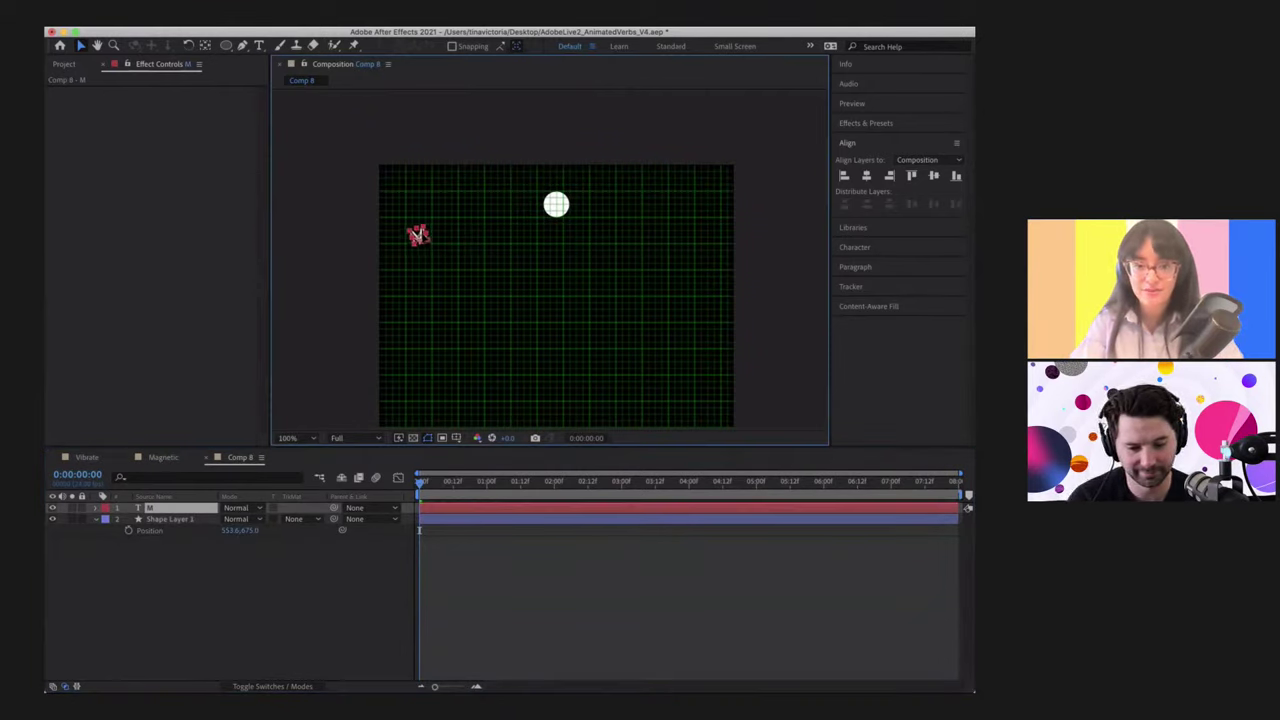
{"action": "left_click", "coordinate": [449, 263]}
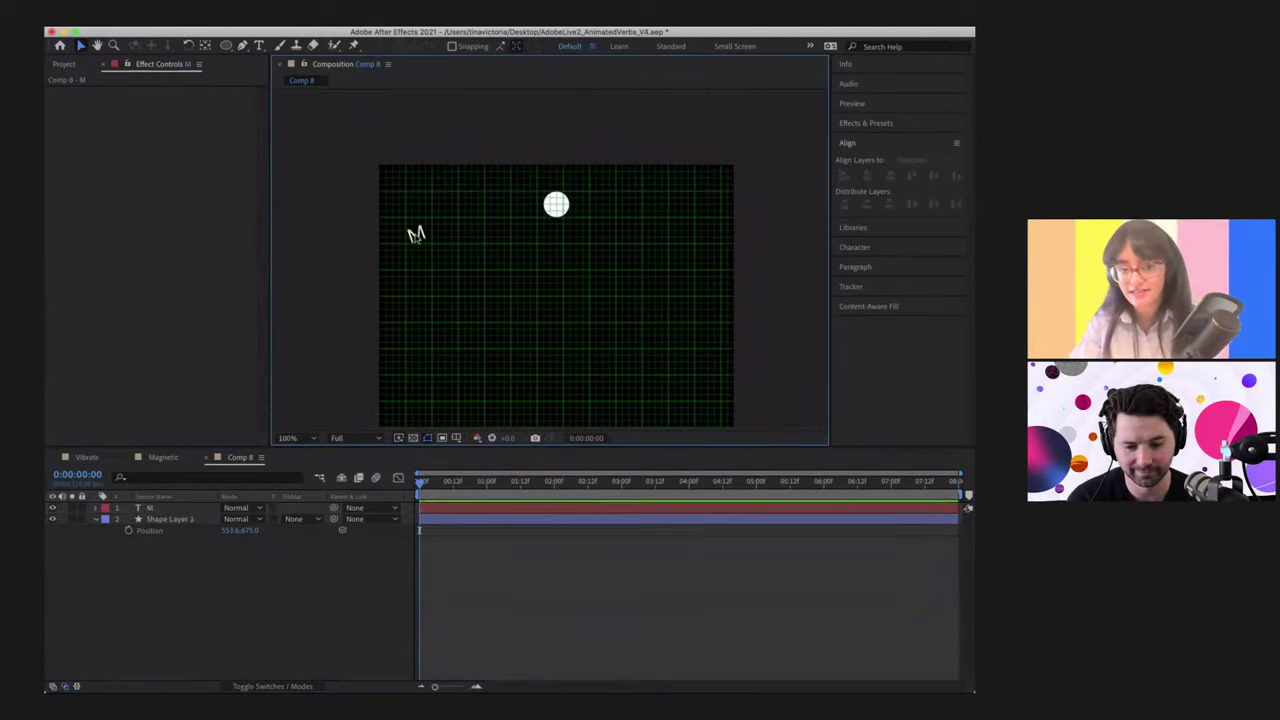
{"action": "left_click", "coordinate": [416, 235]}
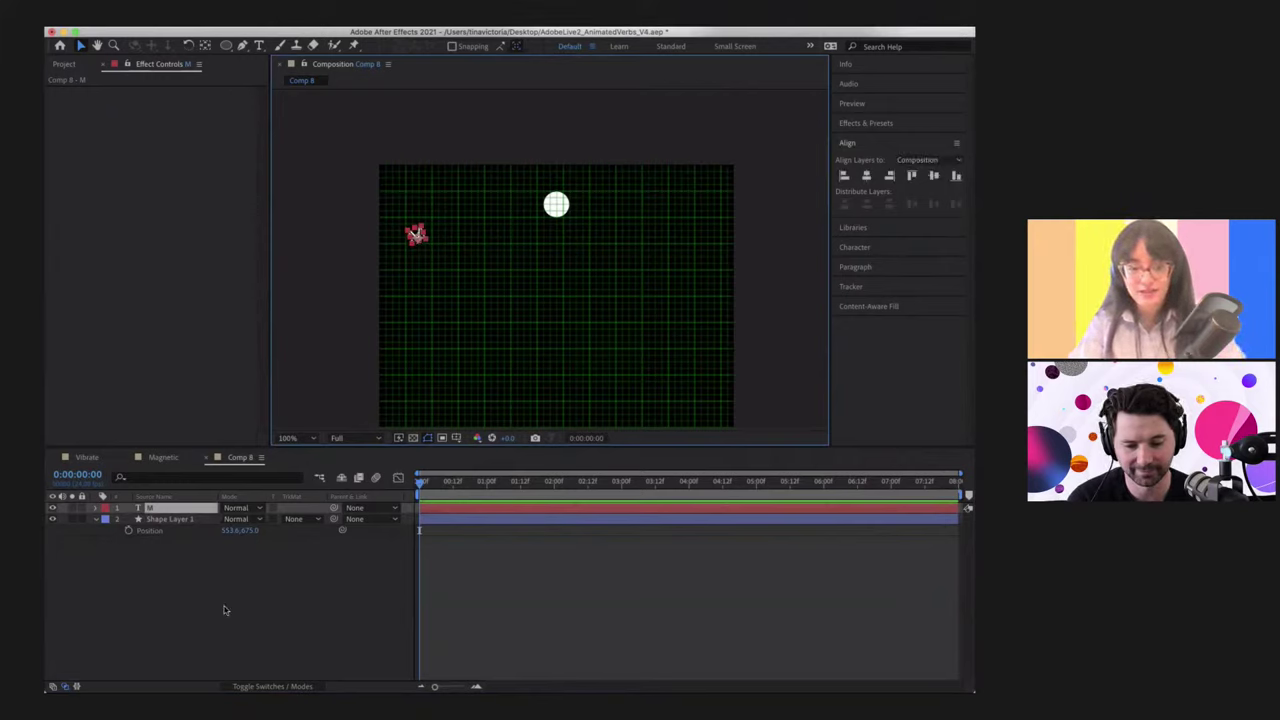
Step: Duplicate the M layer six times
{"action": "key", "text": "ctrl+d"}
{"action": "key", "text": "ctrl+d"}
{"action": "key", "text": "ctrl+d"}
{"action": "key", "text": "ctrl+d"}
{"action": "key", "text": "ctrl+d"}
{"action": "key", "text": "ctrl+d"}
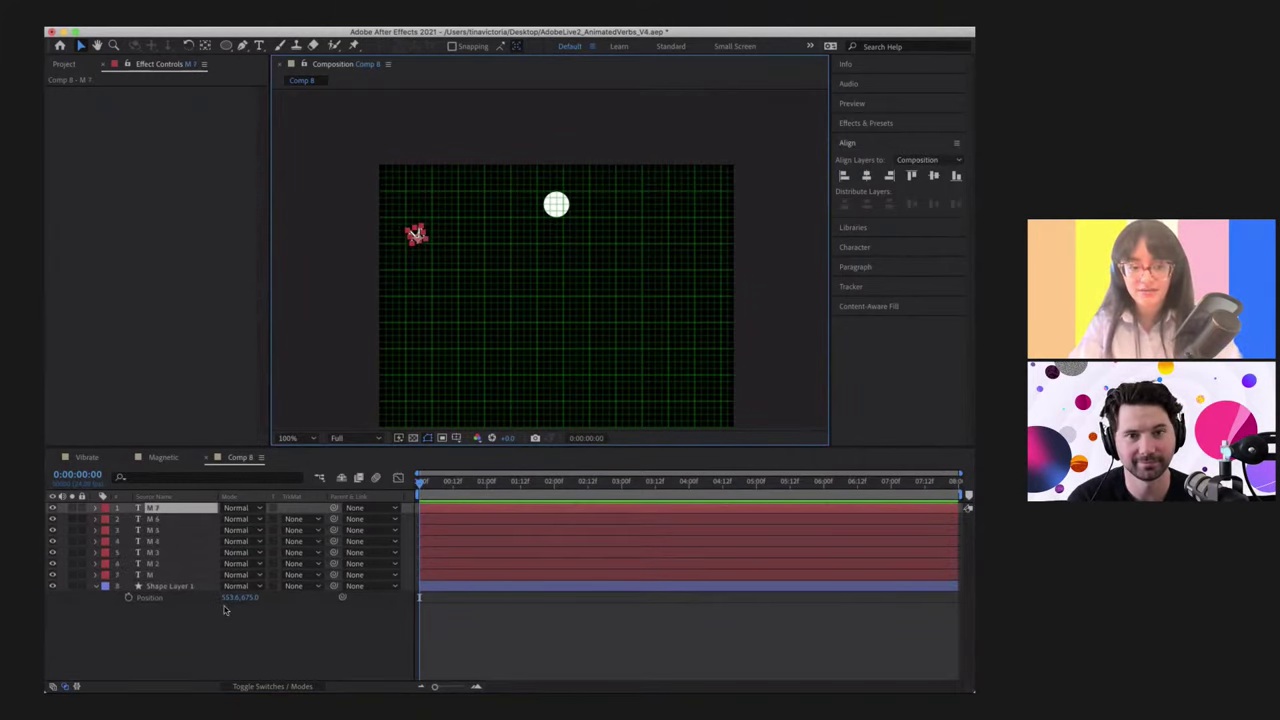
Step: Place M 7 near the canvas's right edge with M 6 just left of it, comparing against the Magnetic comp's letter row
{"action": "left_click_drag", "start_coordinate": [409, 249], "coordinate": [673, 251]}
{"action": "left_click", "coordinate": [503, 244]}
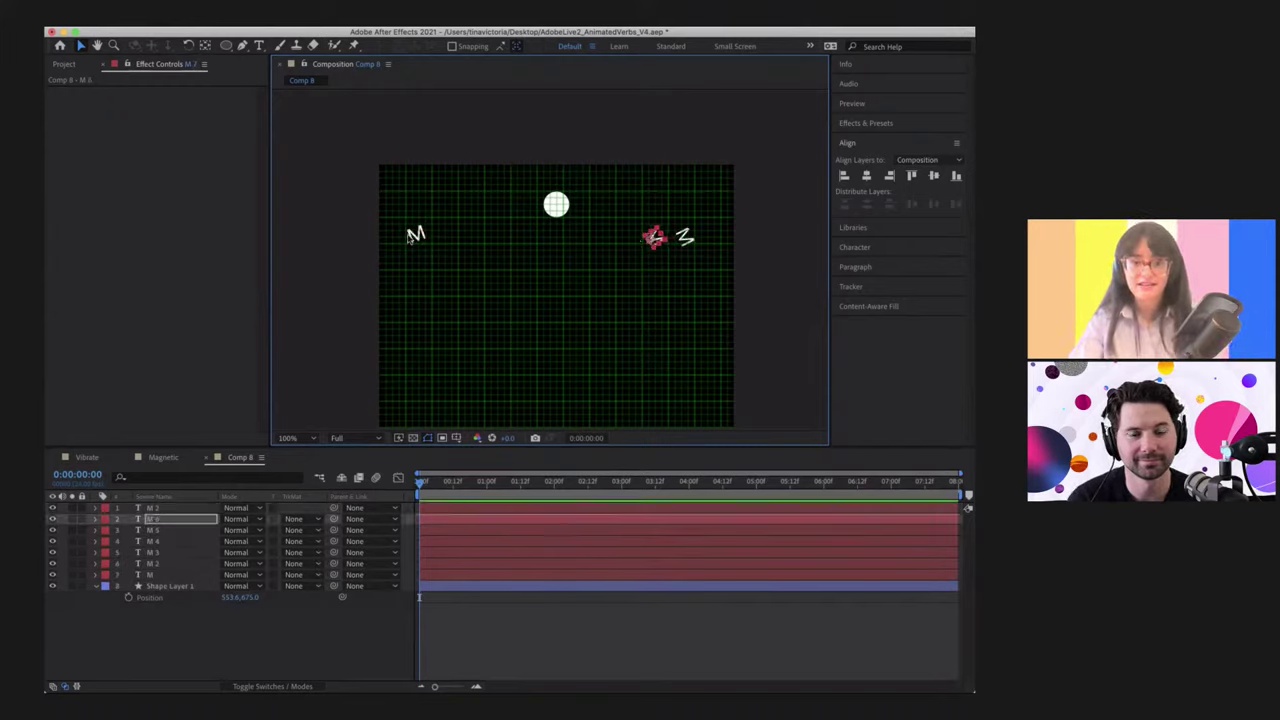
{"action": "left_click", "coordinate": [163, 458]}
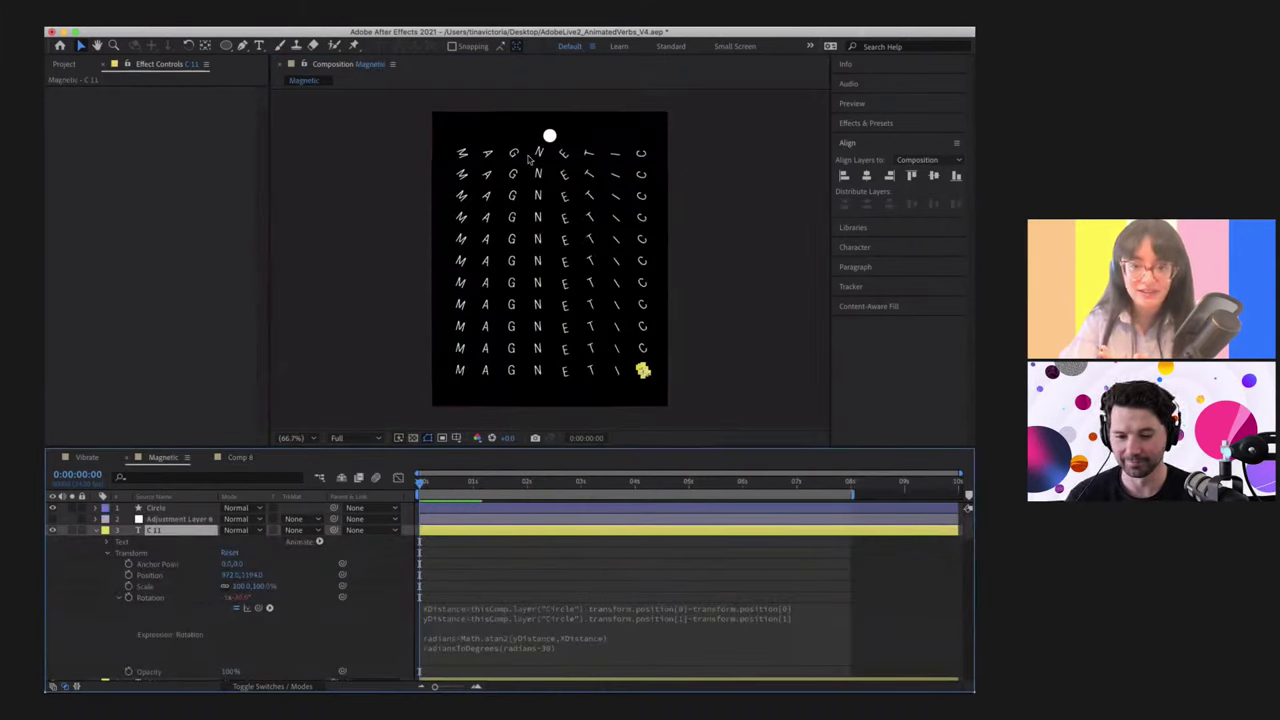
{"action": "left_click", "coordinate": [240, 458]}
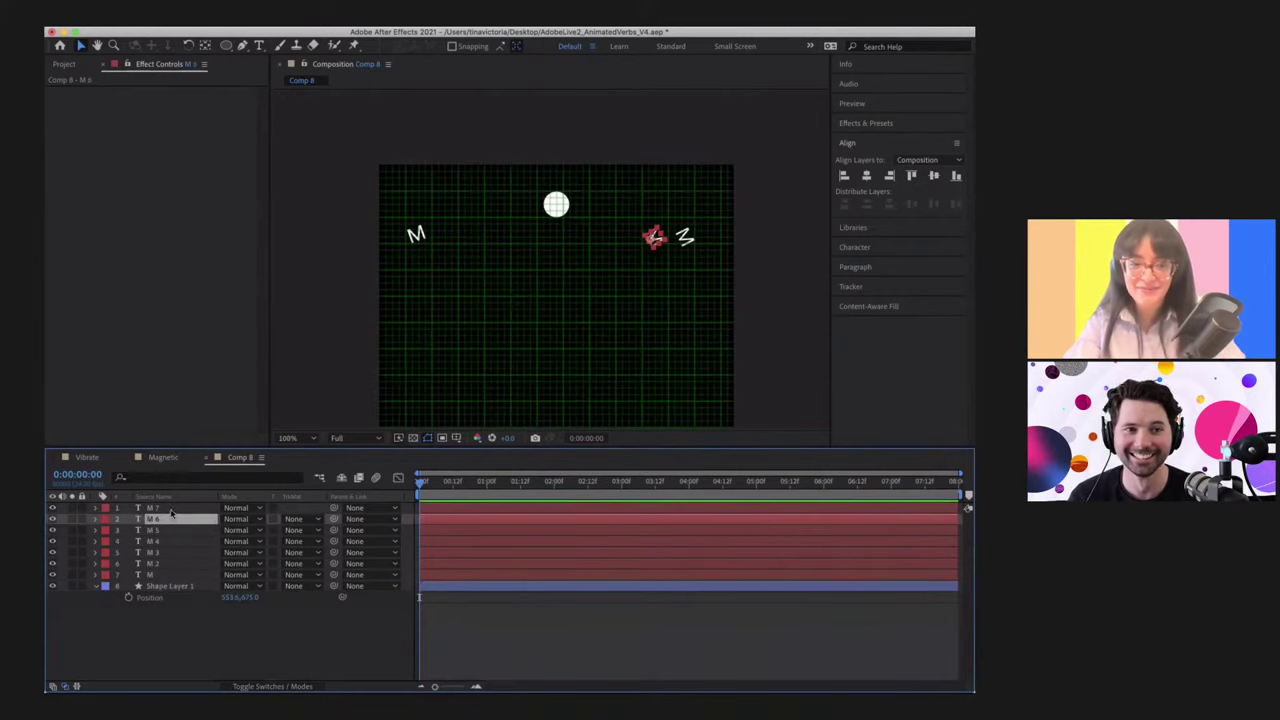
Step: Duplicate M 7 for an eighth letter and spread M 5, M 4 and M 3 along the row beneath the circle
{"action": "key", "text": "ctrl+d"}
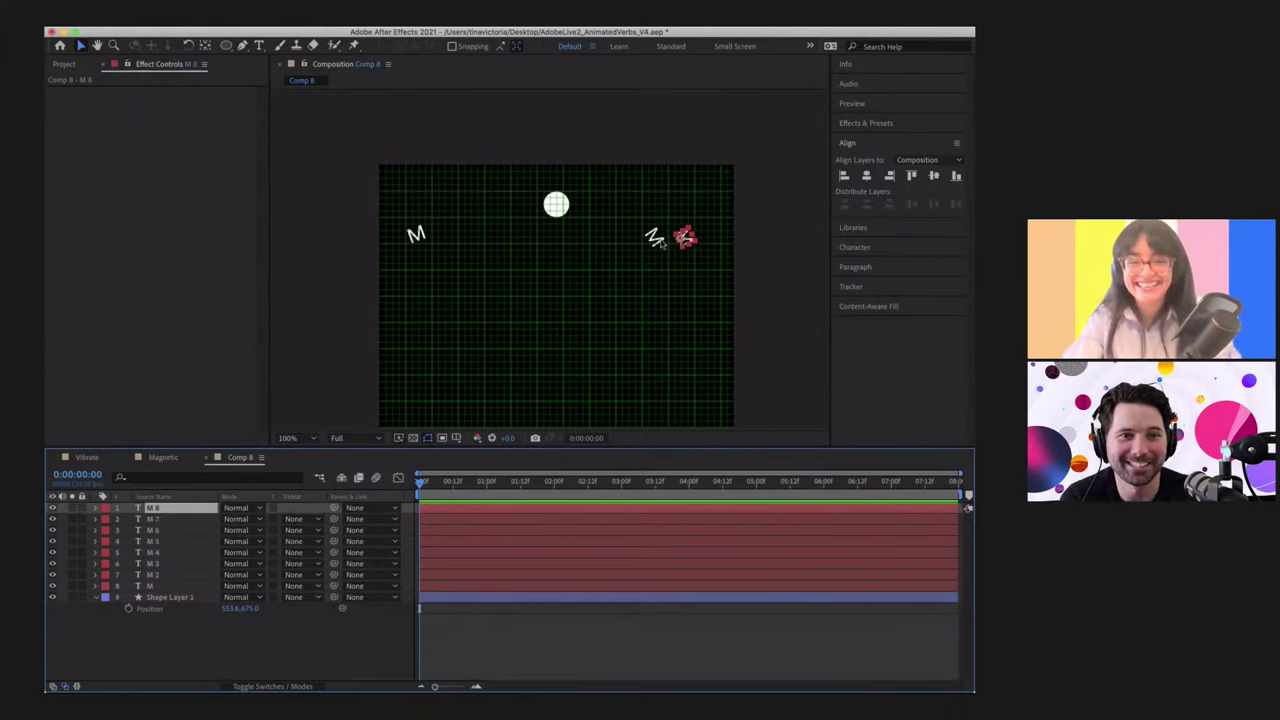
{"action": "left_click_drag", "start_coordinate": [685, 237], "coordinate": [615, 235]}
{"action": "key", "text": "ctrl+Down"}
{"action": "key", "text": "shift+Left"}
{"action": "key", "text": "shift+Left"}
{"action": "key", "text": "shift+Left"}
{"action": "key", "text": "shift+Left"}
{"action": "key", "text": "ctrl+Down"}
{"action": "key", "text": "shift+Left"}
{"action": "key", "text": "shift+Left"}
{"action": "key", "text": "shift+Left"}
{"action": "key", "text": "shift+Left"}
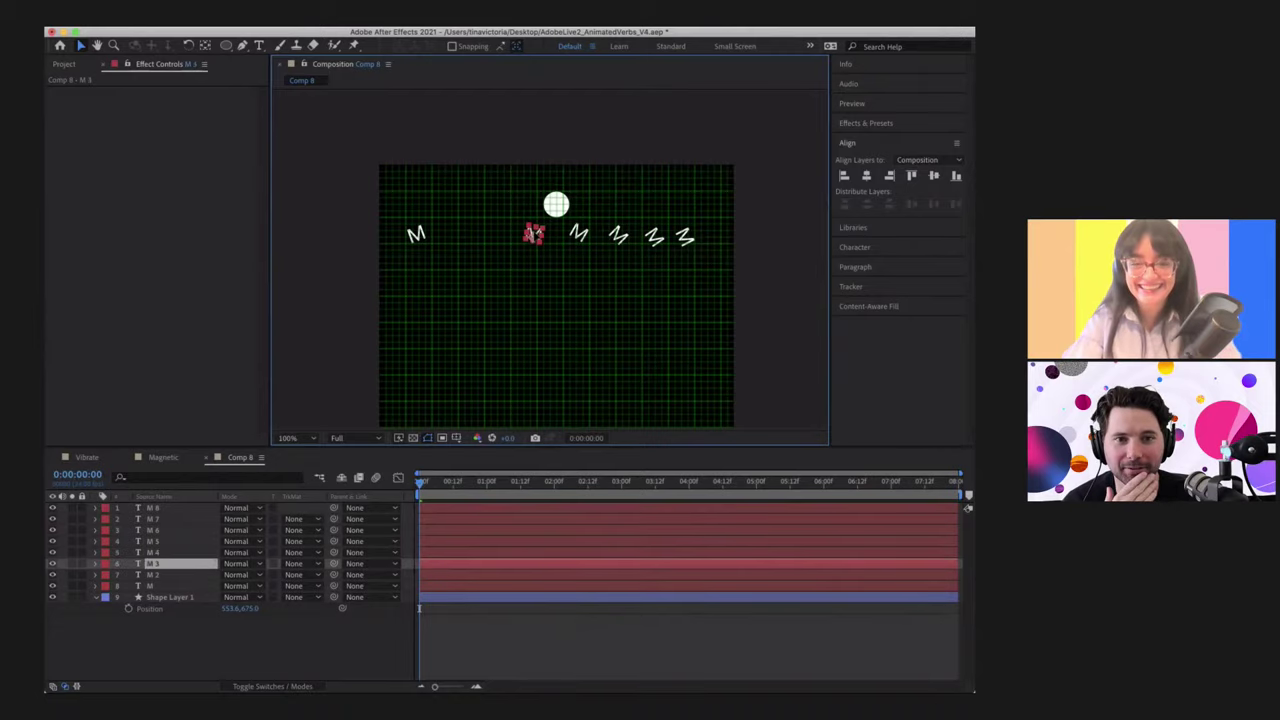
Step: Pull M 2 off the original M and place it in the row just left of M 3
{"action": "key", "text": "ctrl+Down"}
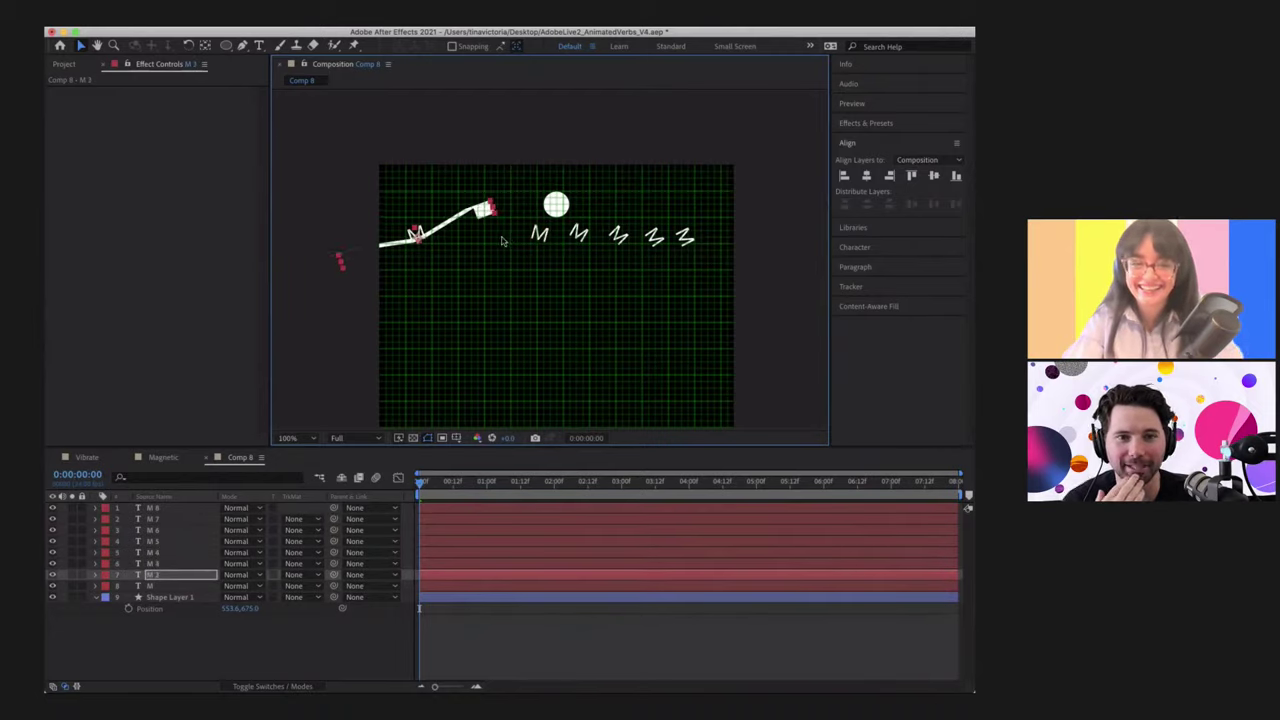
{"action": "left_click", "coordinate": [437, 264]}
{"action": "key", "text": "ctrl+Down"}
{"action": "key", "text": "shift+Left"}
{"action": "key", "text": "shift+Left"}
{"action": "key", "text": "shift+Left"}
{"action": "key", "text": "shift+Left"}
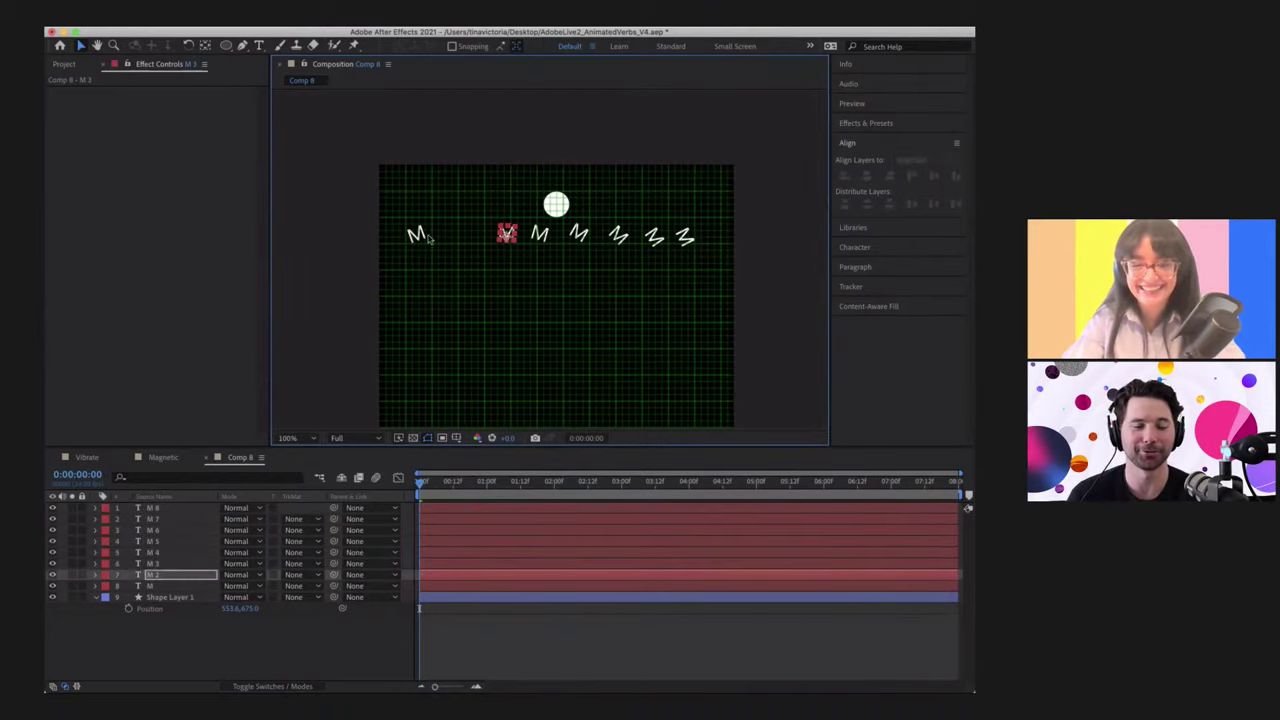
{"action": "key", "text": "ctrl+Down"}
{"action": "key", "text": "shift+Right"}
{"action": "key", "text": "shift+Right"}
{"action": "key", "text": "shift+Right"}
{"action": "key", "text": "shift+Right"}
{"action": "key", "text": "shift+Right"}
{"action": "key", "text": "shift+Left"}
{"action": "key", "text": "shift+Left"}
{"action": "key", "text": "shift+Left"}
{"action": "key", "text": "shift+Left"}
{"action": "key", "text": "shift+Left"}
{"action": "left_click", "coordinate": [506, 263]}
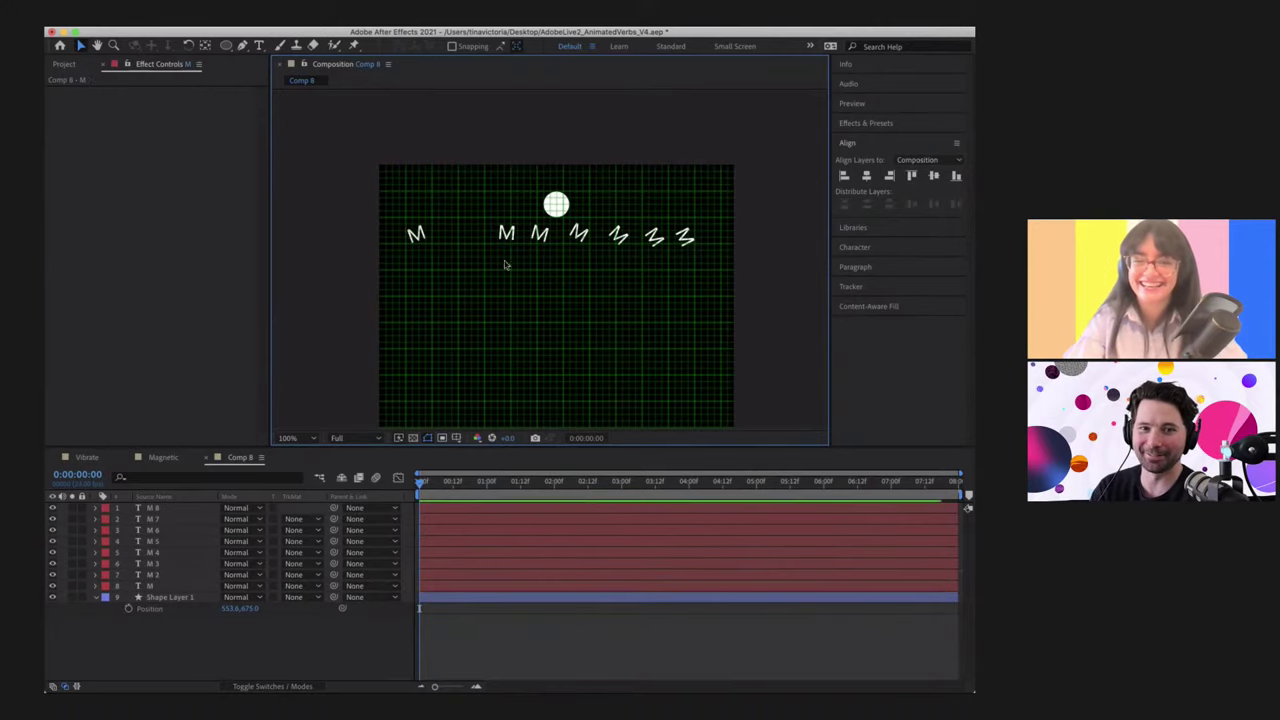
Step: Move M 2 left to sit beside the first M, and shift M 3 left toward it
{"action": "left_click", "coordinate": [506, 234]}
{"action": "key", "text": "shift+Left"}
{"action": "key", "text": "shift+Left"}
{"action": "key", "text": "shift+Left"}
{"action": "key", "text": "shift+Left"}
{"action": "key", "text": "shift+Left"}
{"action": "key", "text": "ctrl+Up"}
{"action": "key", "text": "shift+Left"}
{"action": "key", "text": "shift+Left"}
{"action": "key", "text": "shift+Left"}
{"action": "key", "text": "shift+Left"}
{"action": "key", "text": "shift+Left"}
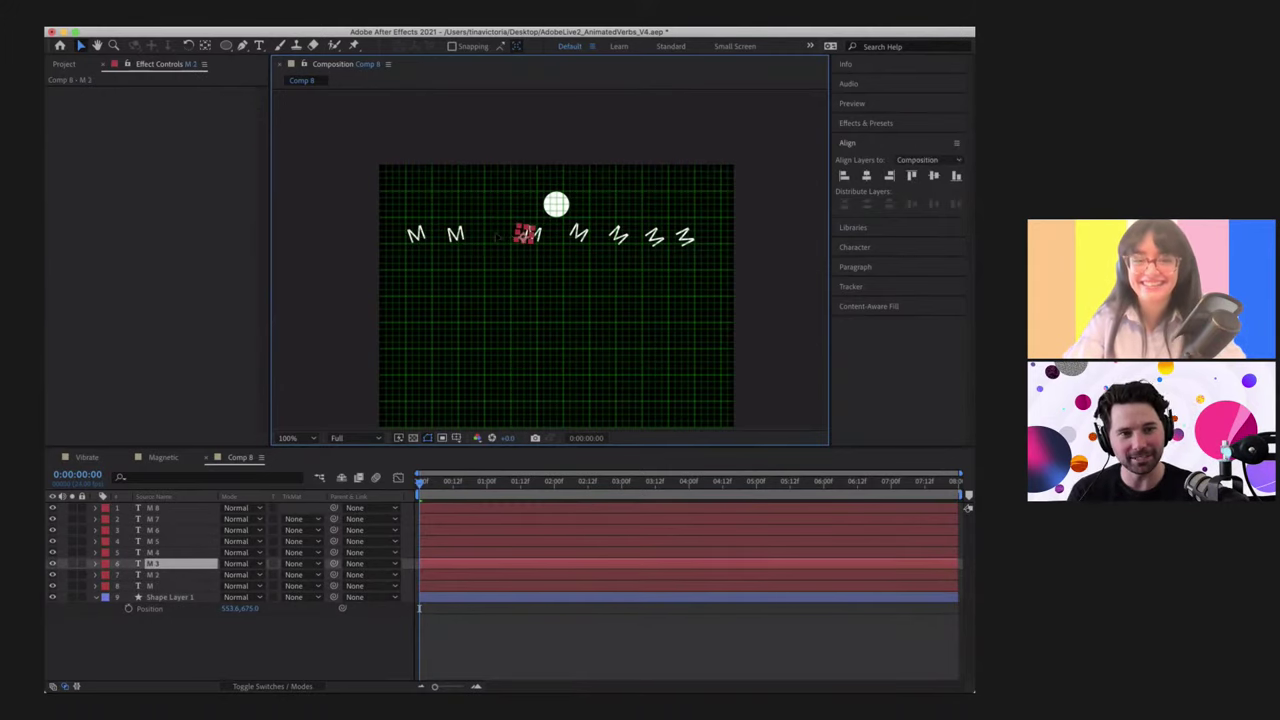
Step: Shift M 3, M 4 and M 5 left so they follow M 2 at roughly even gaps
{"action": "key", "text": "ctrl+Up"}
{"action": "key", "text": "shift+Left"}
{"action": "key", "text": "shift+Left"}
{"action": "key", "text": "shift+Left"}
{"action": "key", "text": "shift+Left"}
{"action": "key", "text": "shift+Left"}
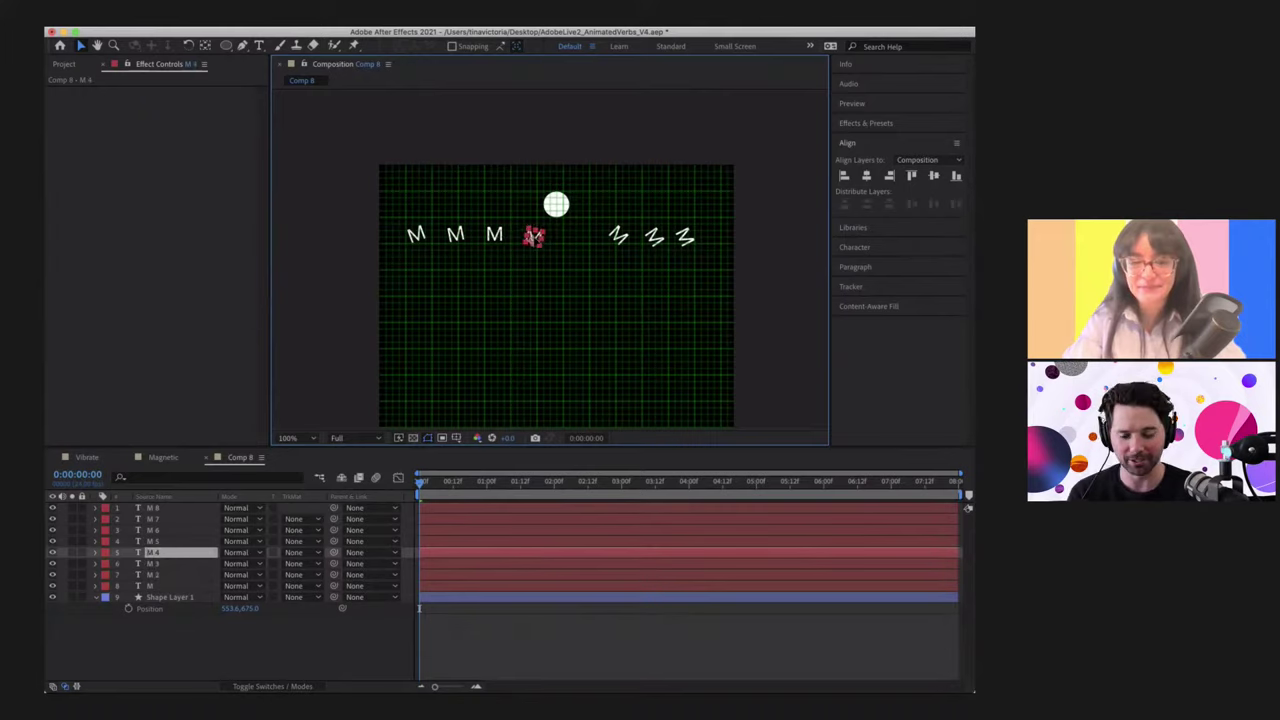
{"action": "key", "text": "ctrl+Up"}
{"action": "key", "text": "shift+Left"}
{"action": "key", "text": "shift+Left"}
{"action": "key", "text": "shift+Left"}
{"action": "key", "text": "shift+Left"}
{"action": "key", "text": "shift+Left"}
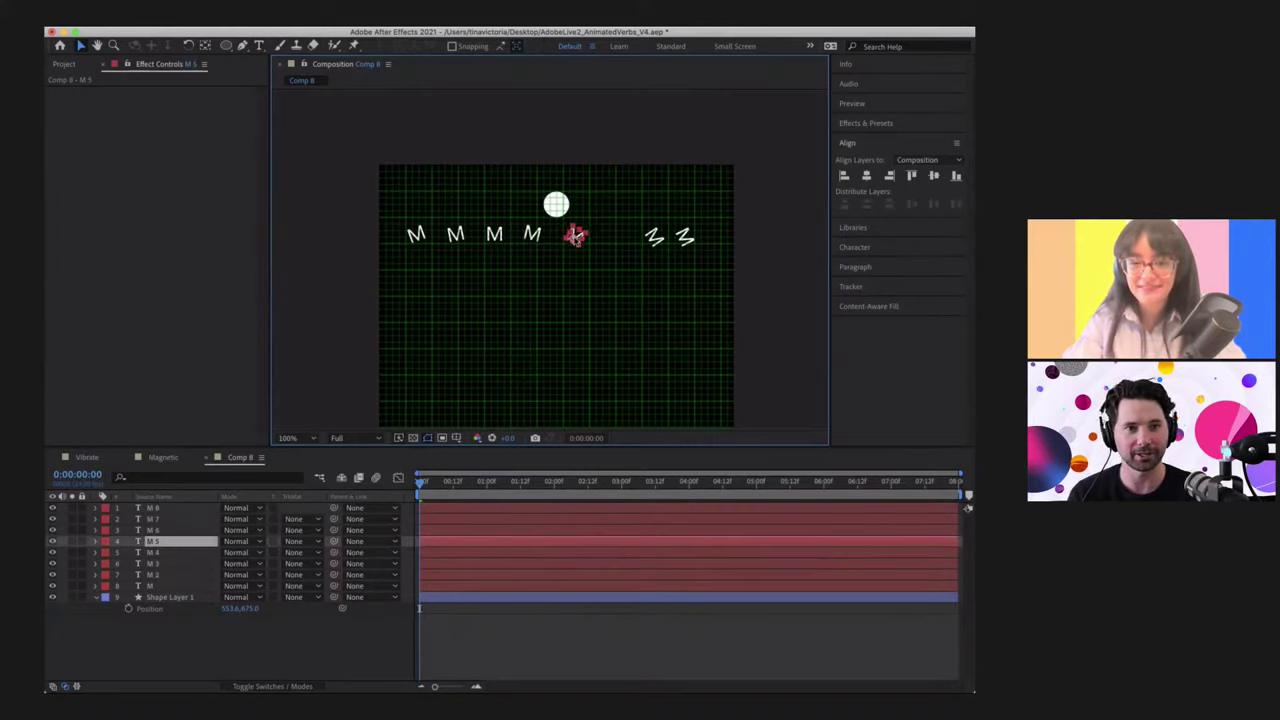
Step: Move M 6 left to sit beside M 5 at a matching gap
{"action": "key", "text": "ctrl+Up"}
{"action": "key", "text": "shift+Left"}
{"action": "key", "text": "shift+Left"}
{"action": "key", "text": "shift+Left"}
{"action": "key", "text": "shift+Left"}
{"action": "key", "text": "ctrl+Up"}
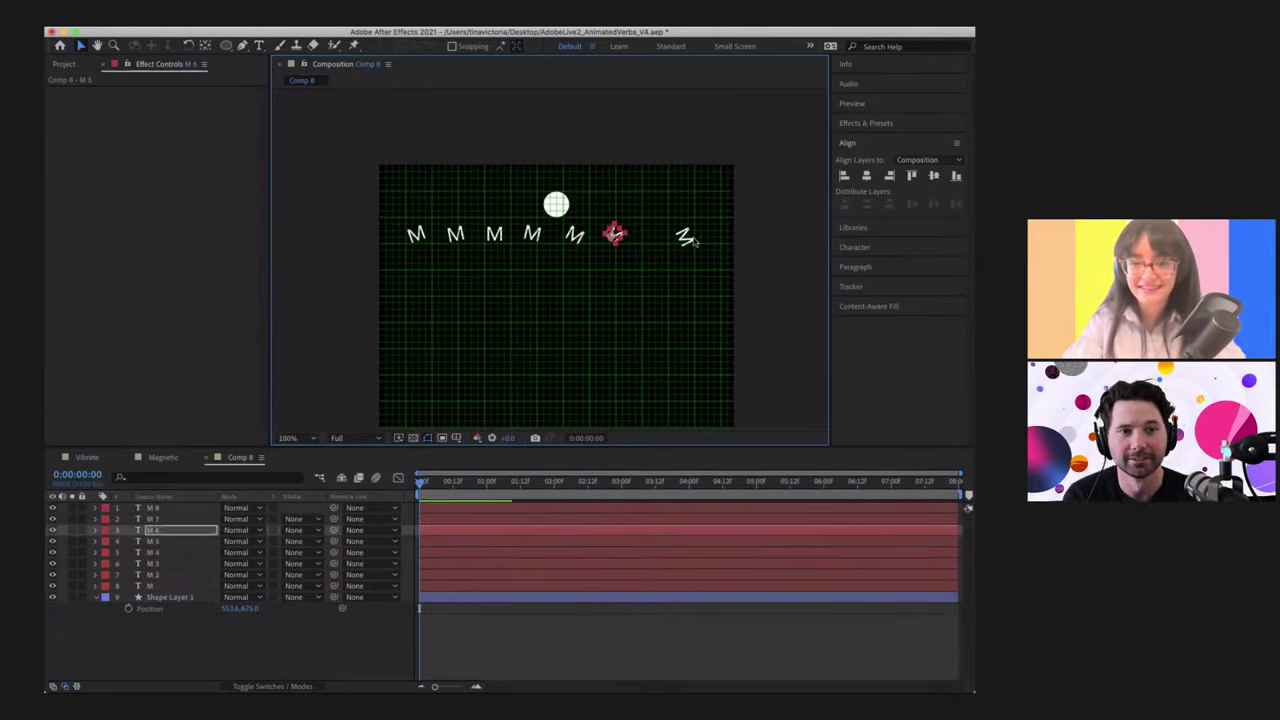
{"action": "key", "text": "shift+Left"}
Step: Move M 8 off M 7 into the gap between M 6 and M 7 to complete the eight-letter row
{"action": "key", "text": "ctrl+Up"}
{"action": "key", "text": "shift+Left"}
{"action": "key", "text": "shift+Left"}
{"action": "key", "text": "shift+Left"}
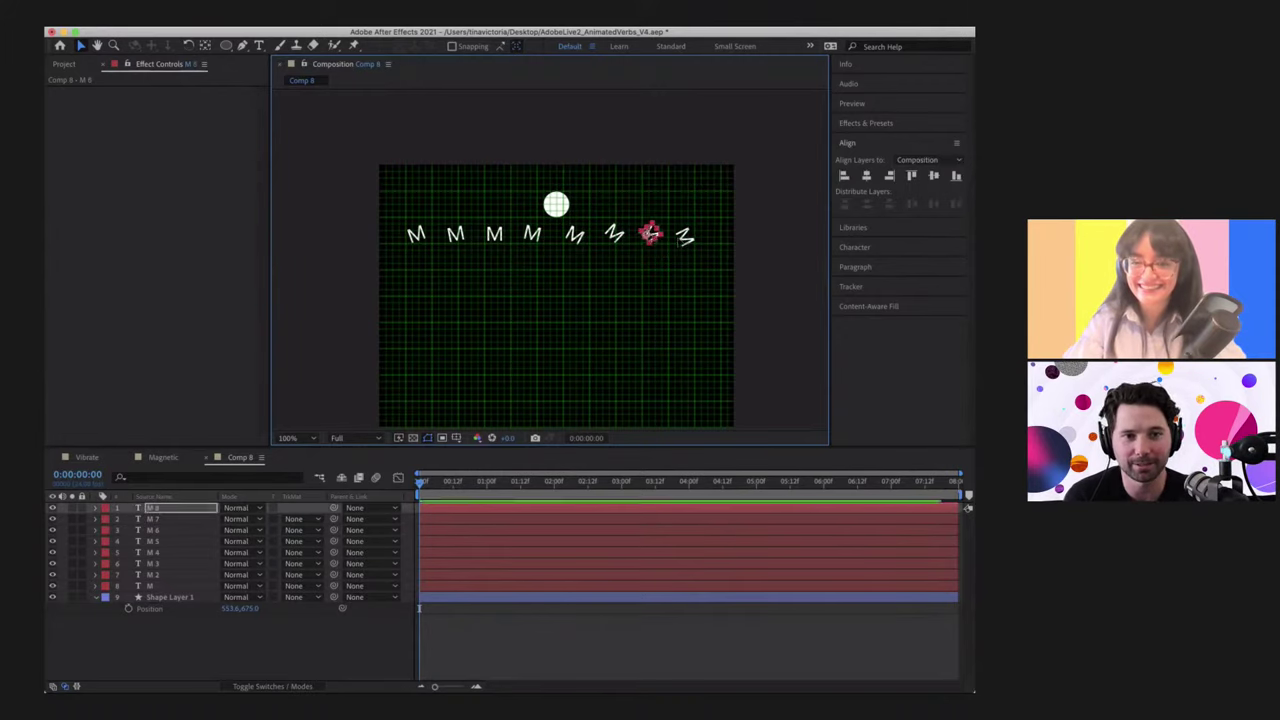
{"action": "key", "text": "ctrl+Down"}
{"action": "key", "text": "shift+Left"}
{"action": "key", "text": "shift+Left"}
{"action": "key", "text": "shift+Left"}
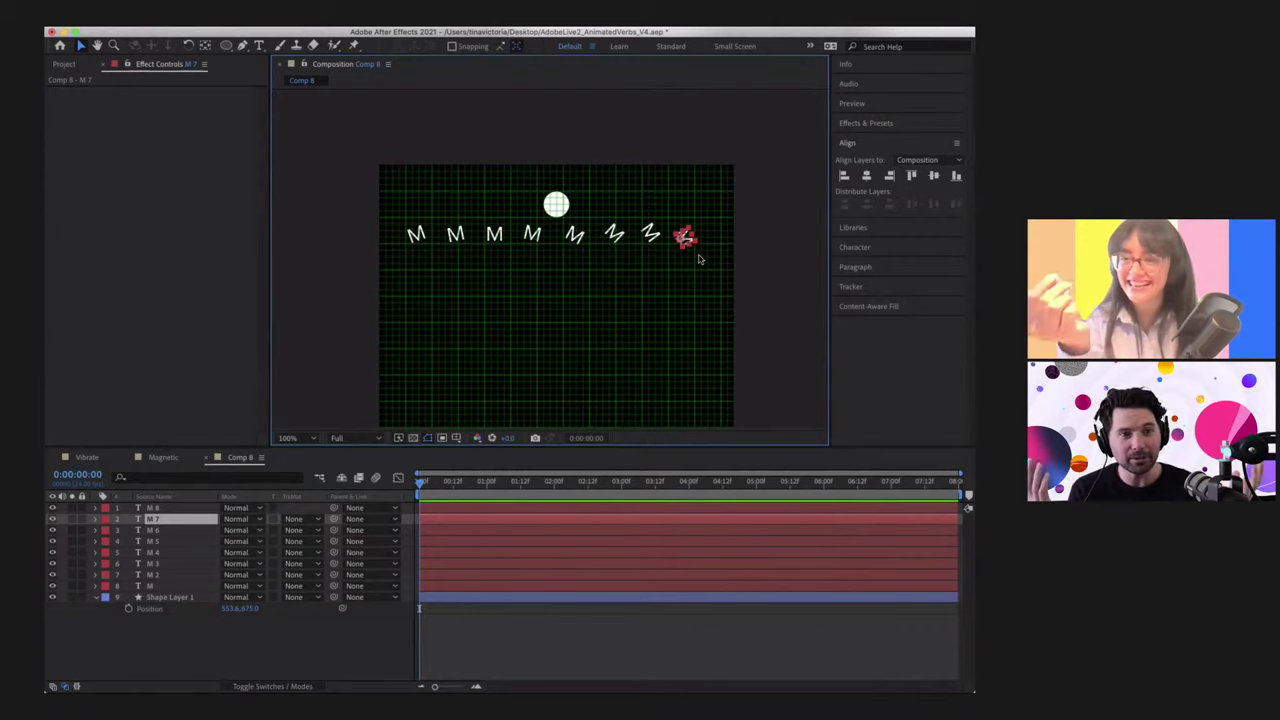
Step: Select all eight M layers and distribute them evenly by their horizontal centers
{"action": "key", "text": "ctrl+a"}
{"action": "key", "text": "ctrl+v"}
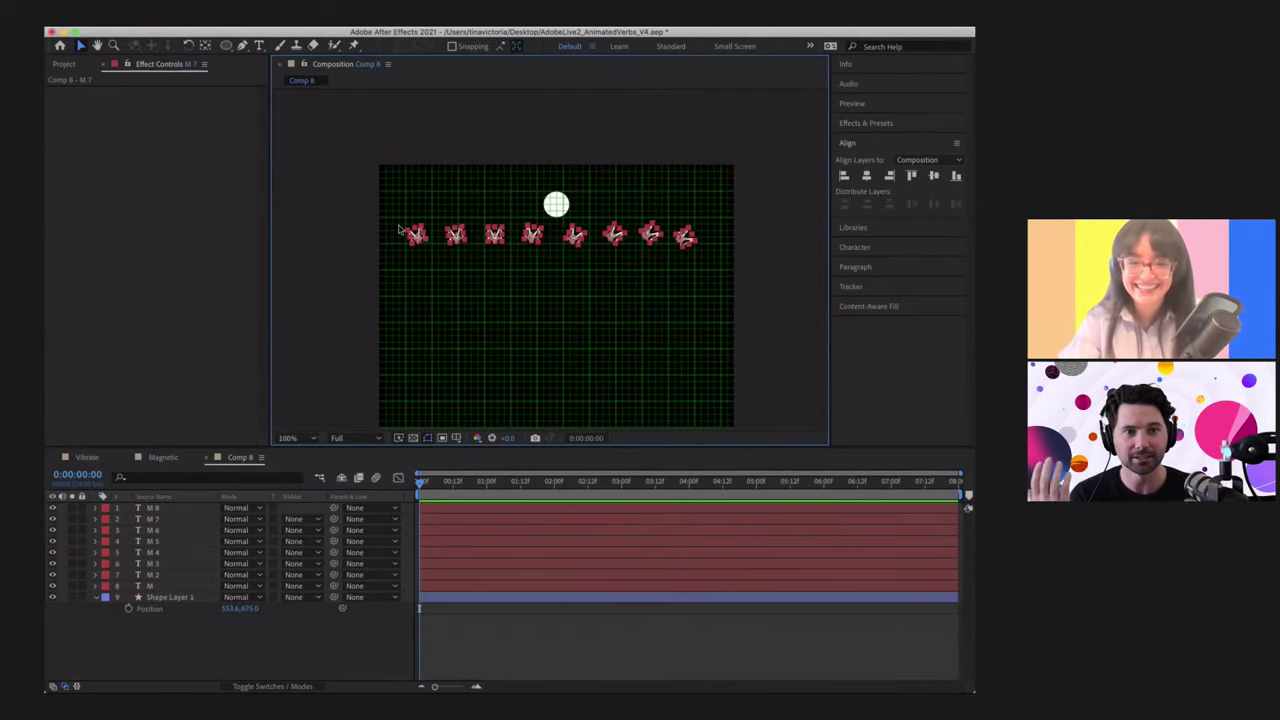
{"action": "left_click_drag", "start_coordinate": [400, 230], "coordinate": [700, 245]}
{"action": "left_click", "coordinate": [934, 203]}
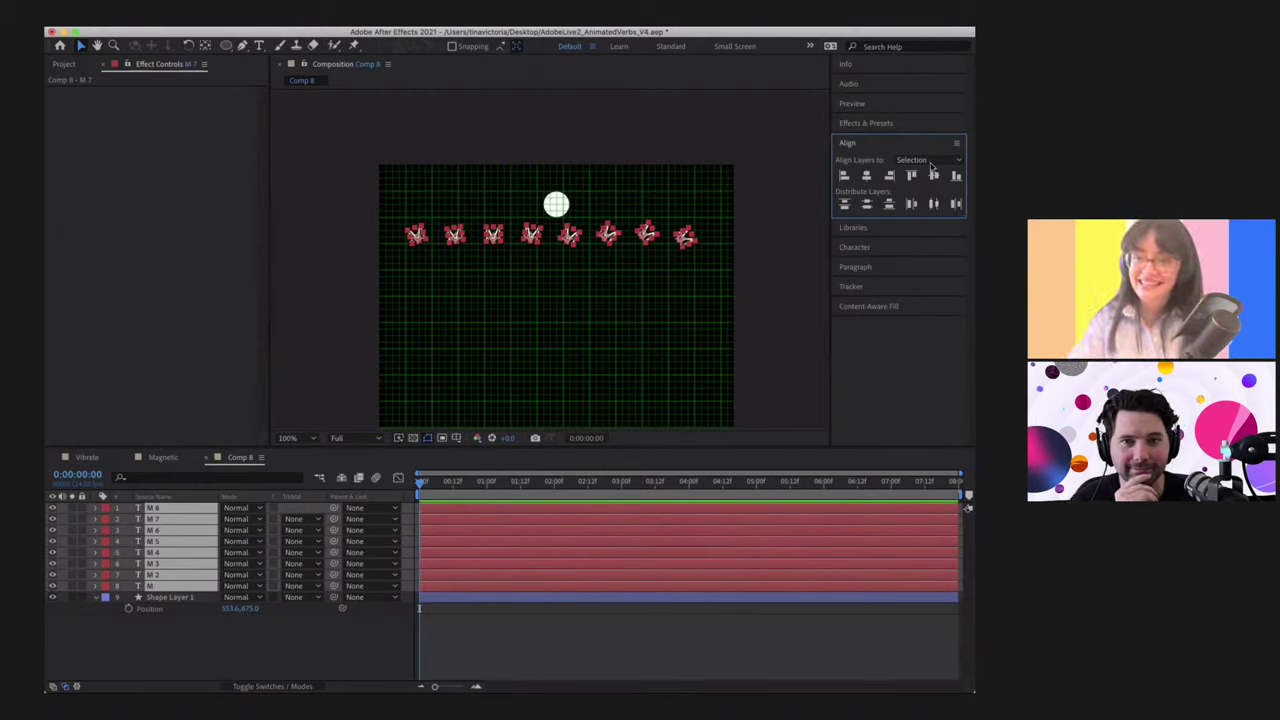
Step: Reselect the row of eight letters and align their vertical centers to the selection
{"action": "left_click", "coordinate": [613, 302]}
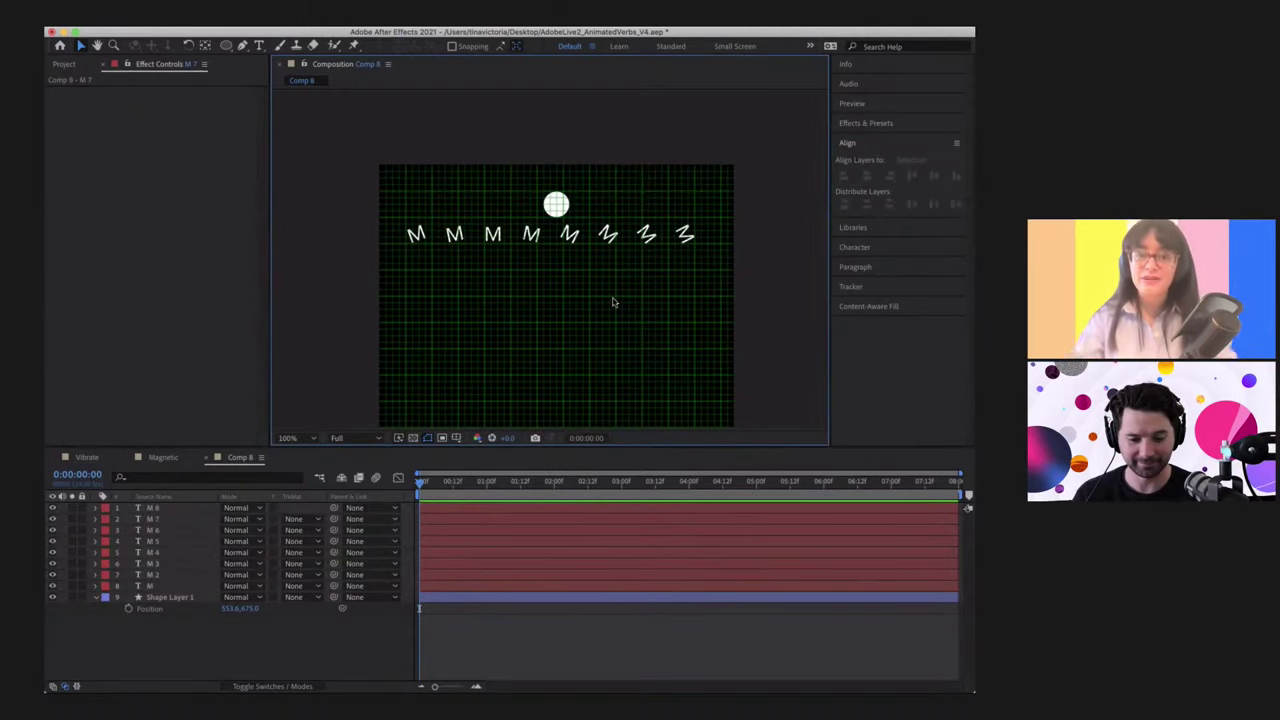
{"action": "left_click_drag", "start_coordinate": [362, 262], "coordinate": [716, 224]}
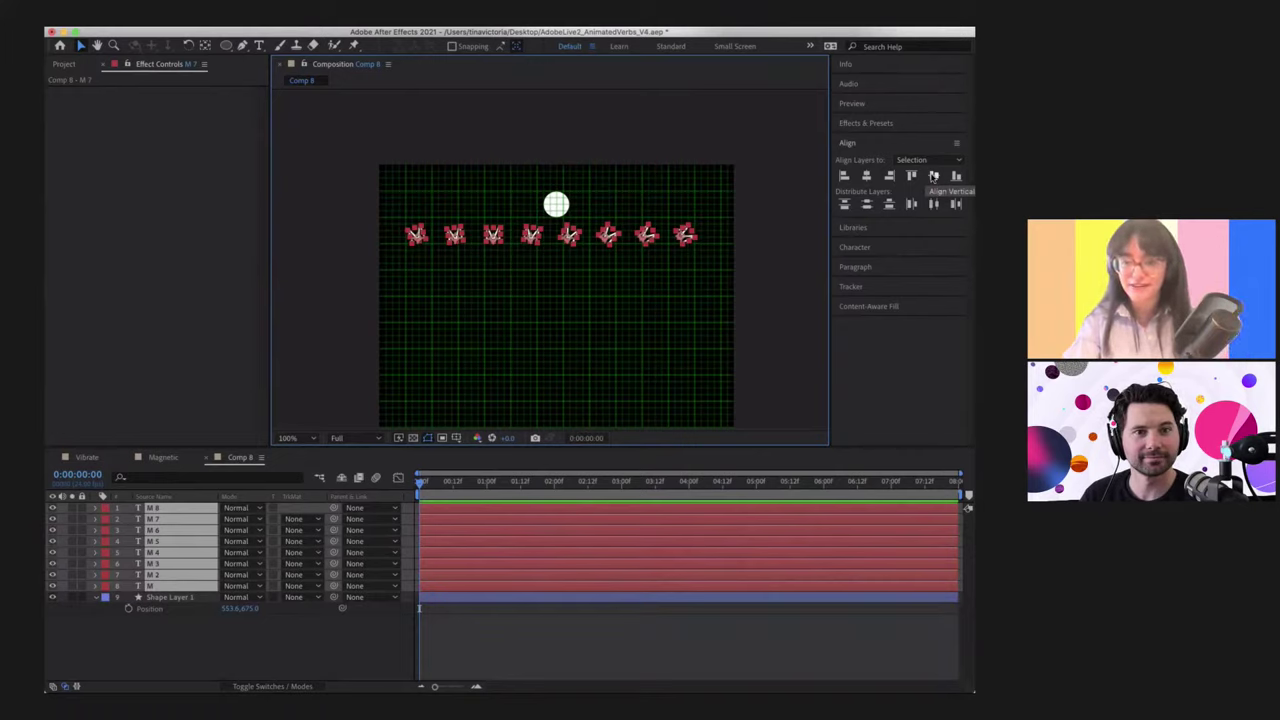
{"action": "left_click", "coordinate": [592, 307]}
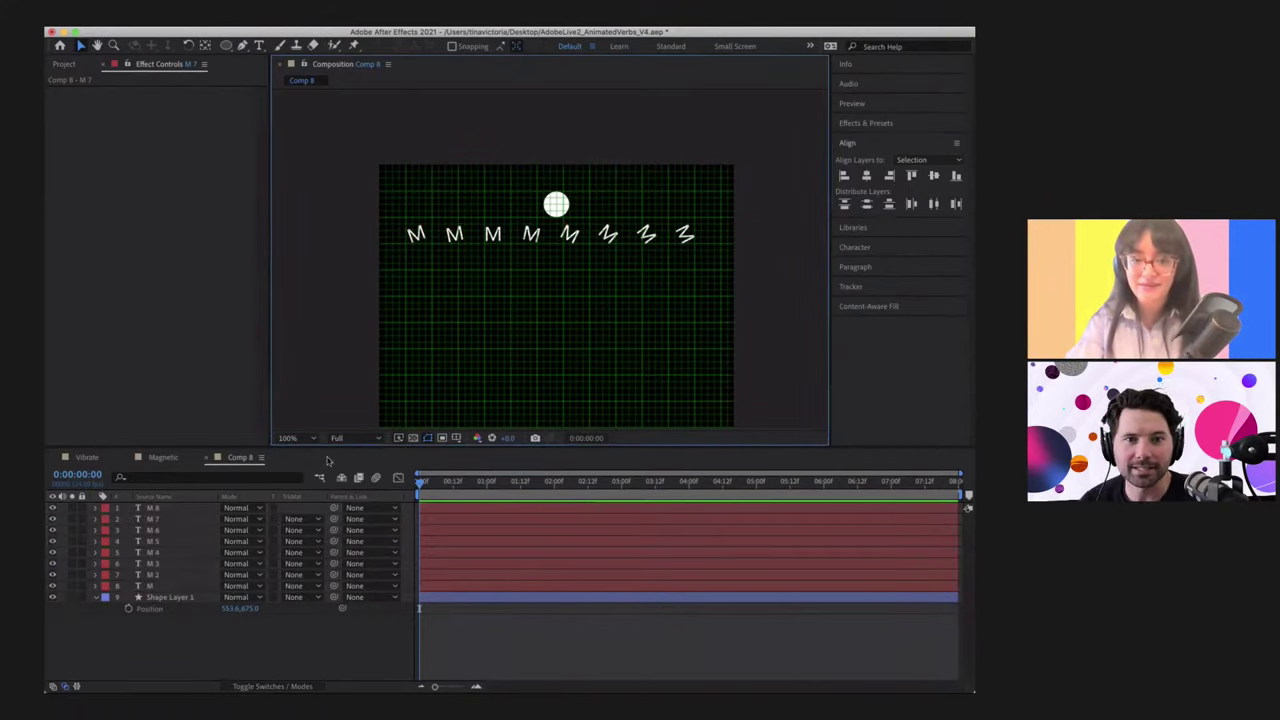
Step: Replace the second letter in the row, M 2, with the text A
{"action": "left_click", "coordinate": [172, 580]}
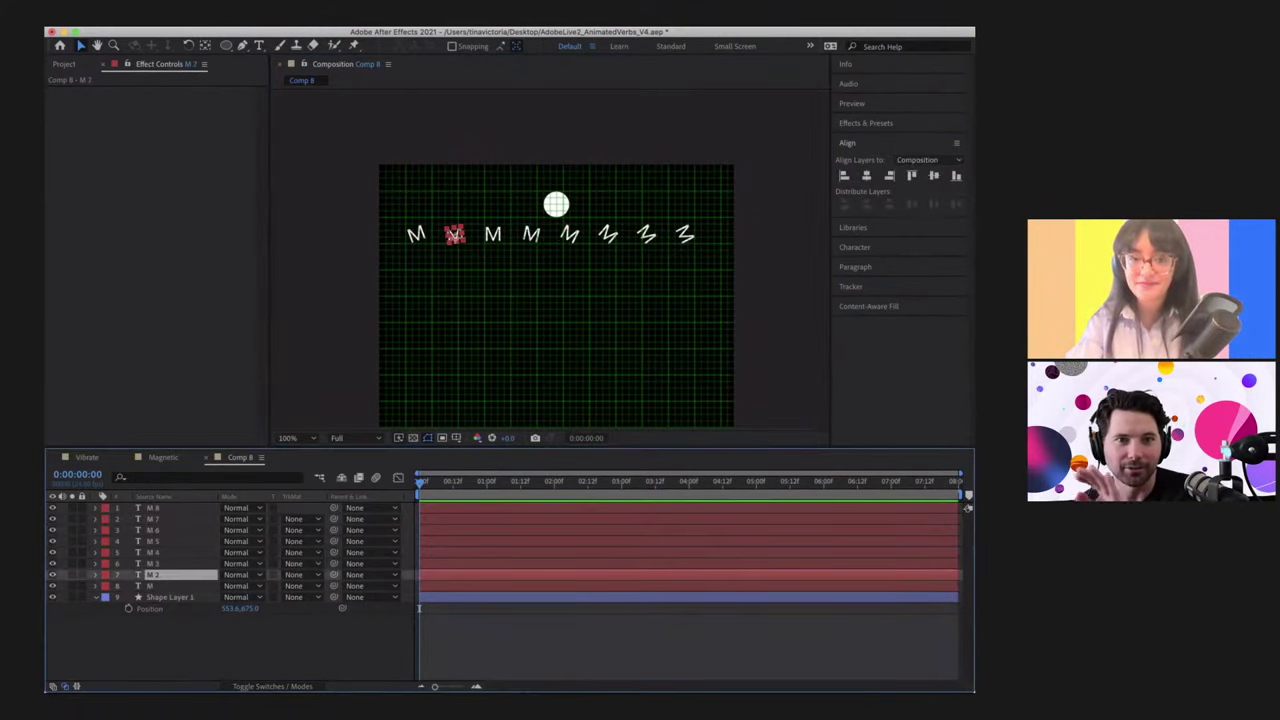
{"action": "left_click", "coordinate": [259, 46]}
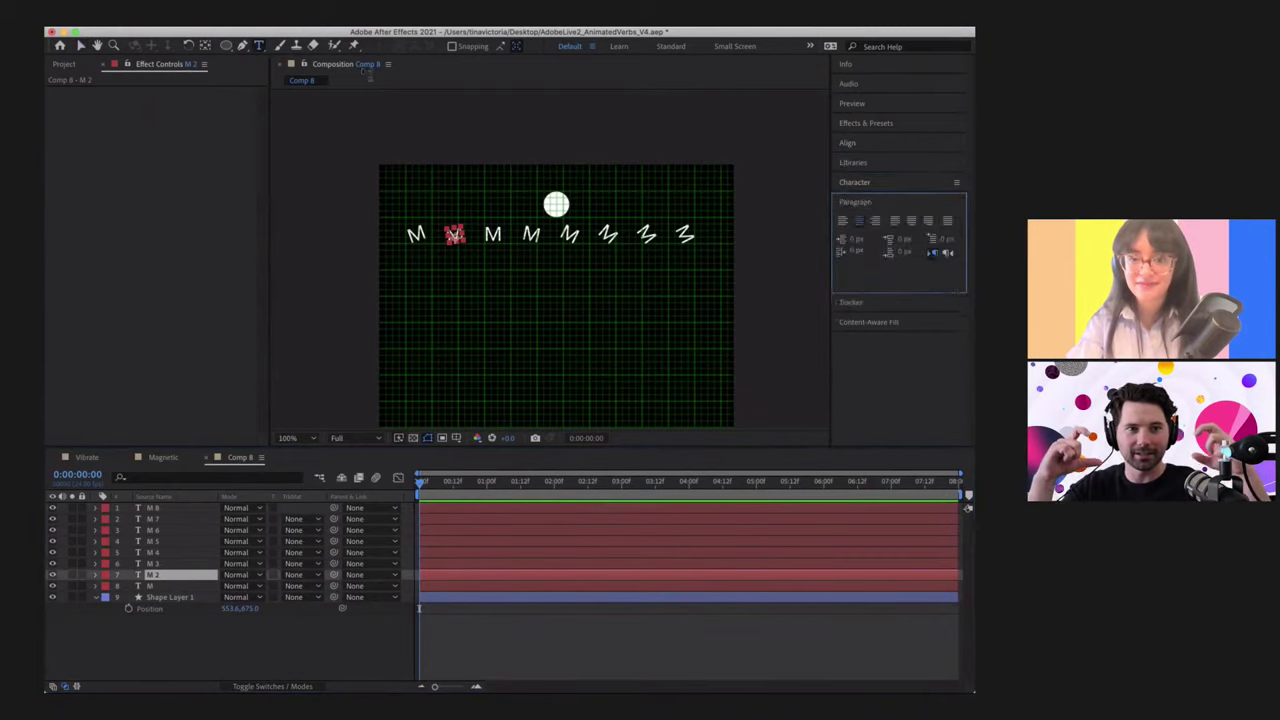
{"action": "left_click", "coordinate": [455, 236]}
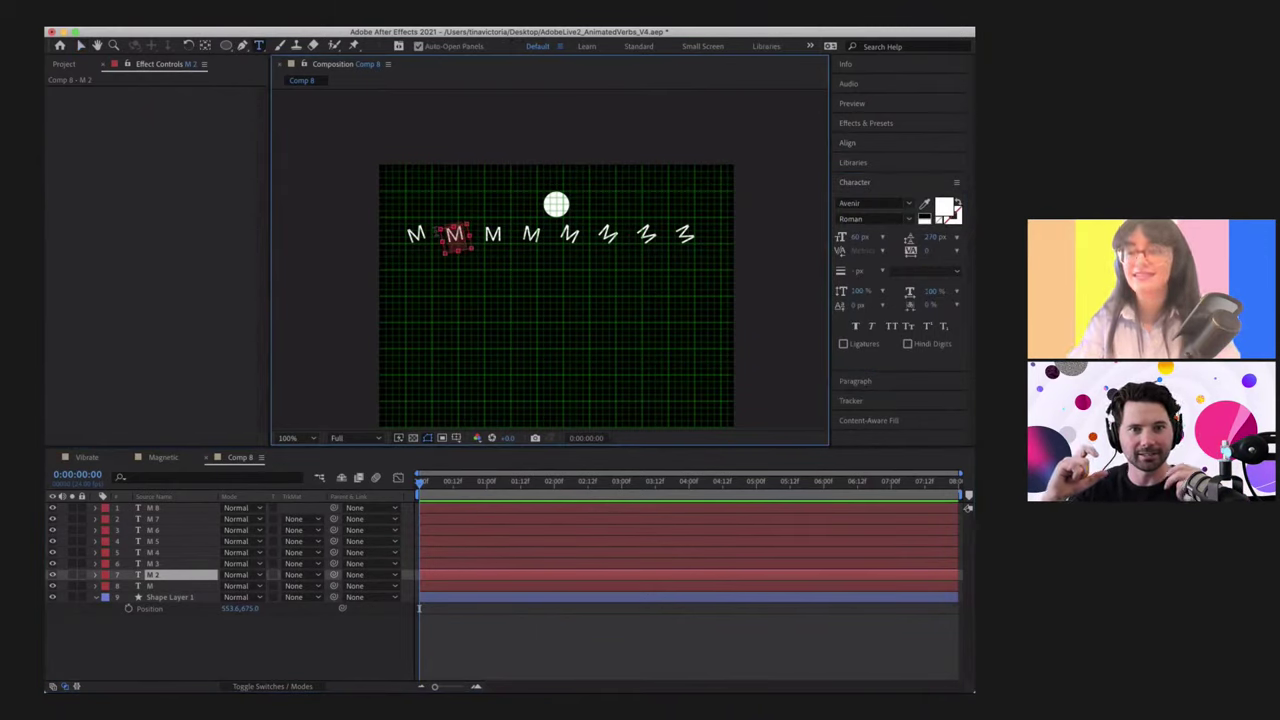
{"action": "type", "text": "AS"}
{"action": "key", "text": "BackSpace"}
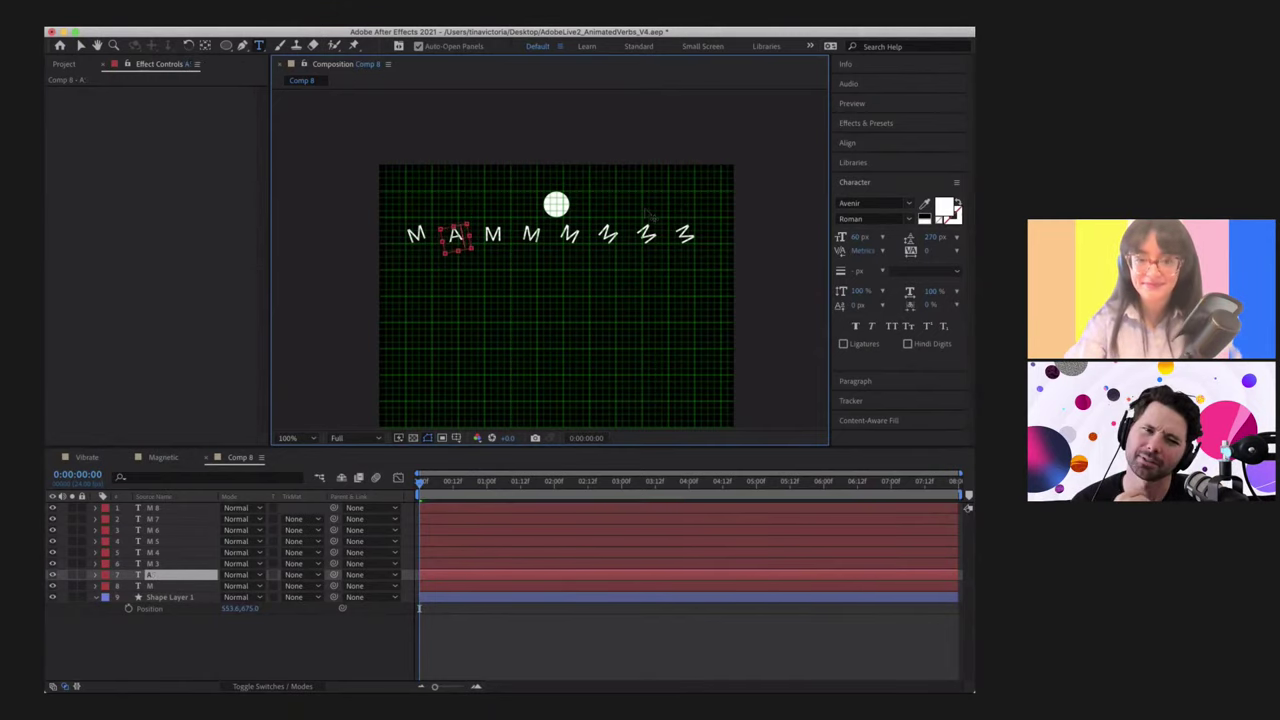
Step: Replace the third letter in the row, M 3, with the text G
{"action": "left_click", "coordinate": [80, 46]}
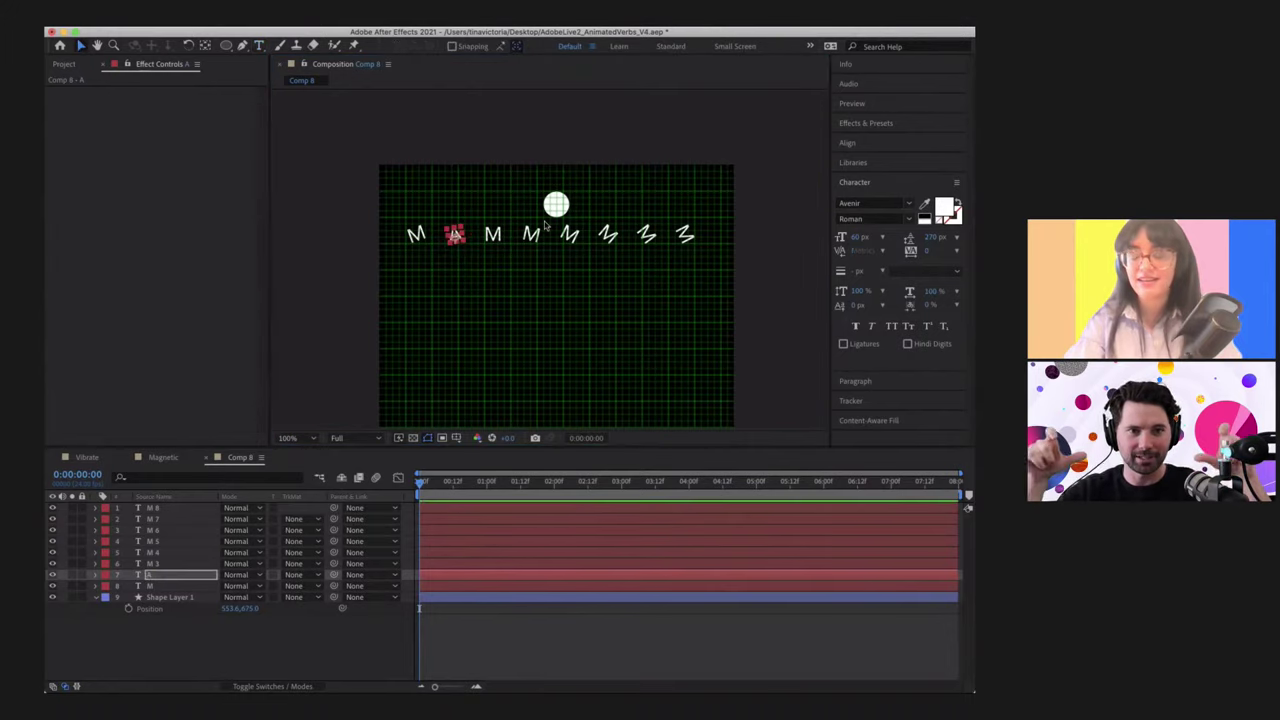
{"action": "left_click", "coordinate": [449, 268]}
{"action": "left_click", "coordinate": [492, 236]}
{"action": "left_click", "coordinate": [259, 46]}
{"action": "left_click", "coordinate": [492, 242]}
{"action": "key", "text": "super+a"}
{"action": "key", "text": "BackSpace"}
{"action": "type", "text": "G"}
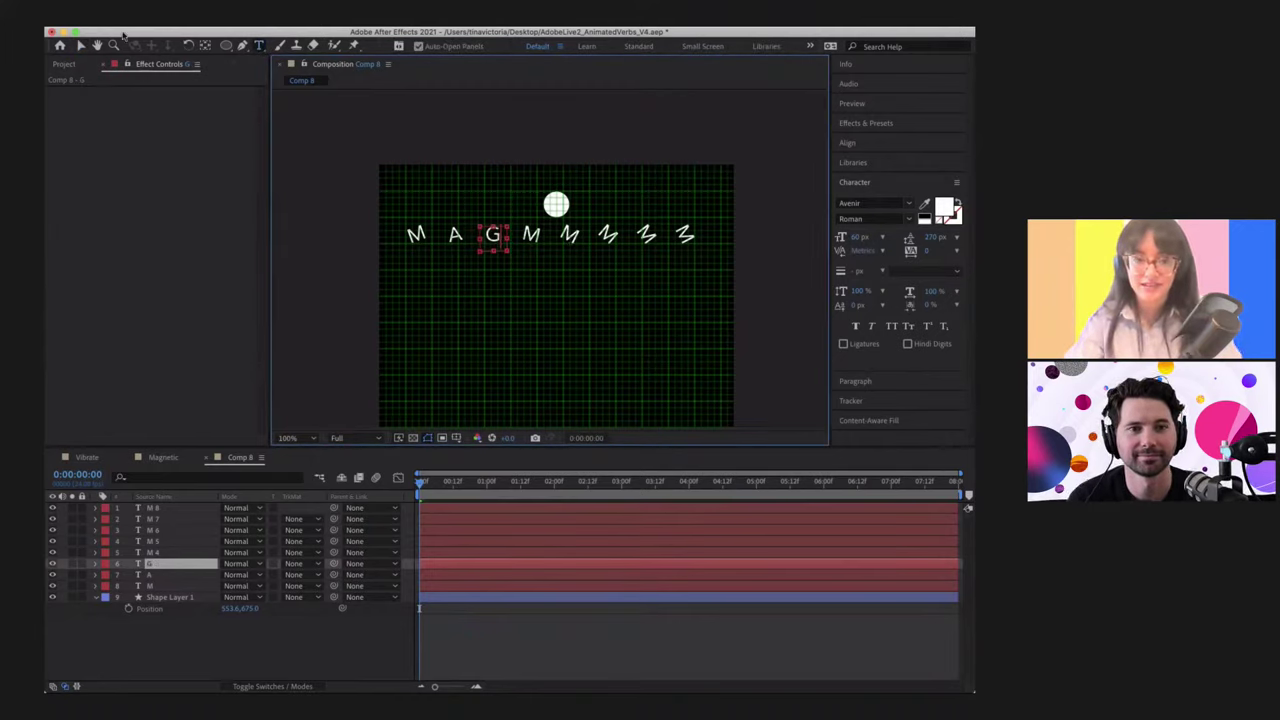
{"action": "left_click", "coordinate": [81, 46]}
{"action": "left_click", "coordinate": [487, 292]}
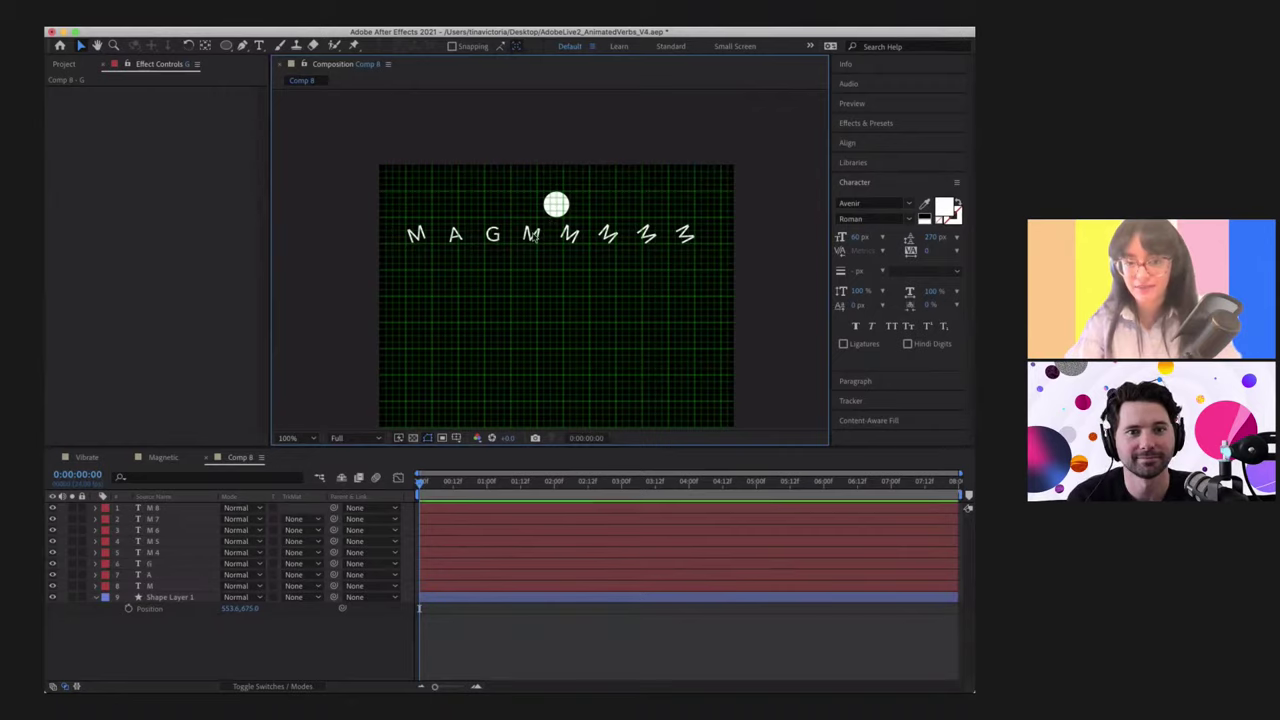
Step: Replace the fourth letter in the row, M 4, with the text N
{"action": "left_click", "coordinate": [533, 236]}
{"action": "left_click", "coordinate": [256, 47]}
{"action": "double_click", "coordinate": [531, 237]}
{"action": "type", "text": "N"}
{"action": "key", "text": "Escape"}
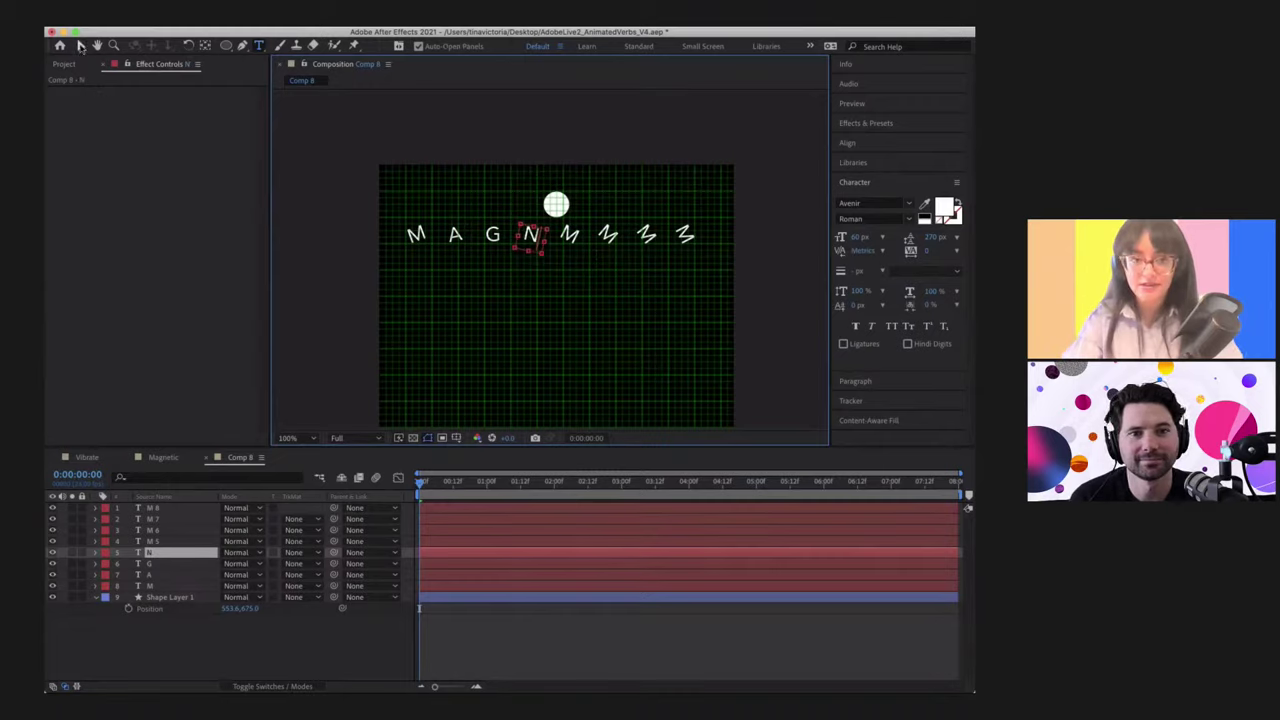
{"action": "left_click", "coordinate": [80, 47]}
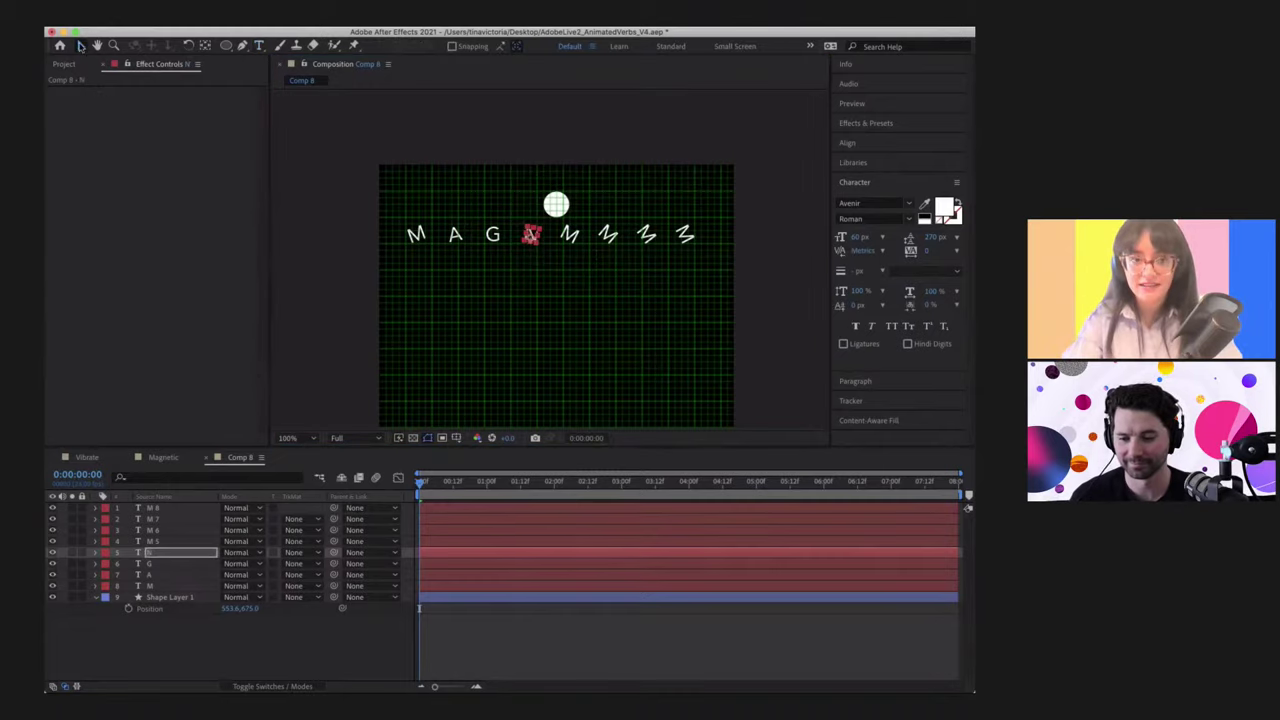
Step: Replace the fifth letter in the row, M 5, with the text E
{"action": "left_click", "coordinate": [569, 236]}
{"action": "key", "text": "t"}
{"action": "key", "text": "super+t"}
{"action": "left_click", "coordinate": [570, 238]}
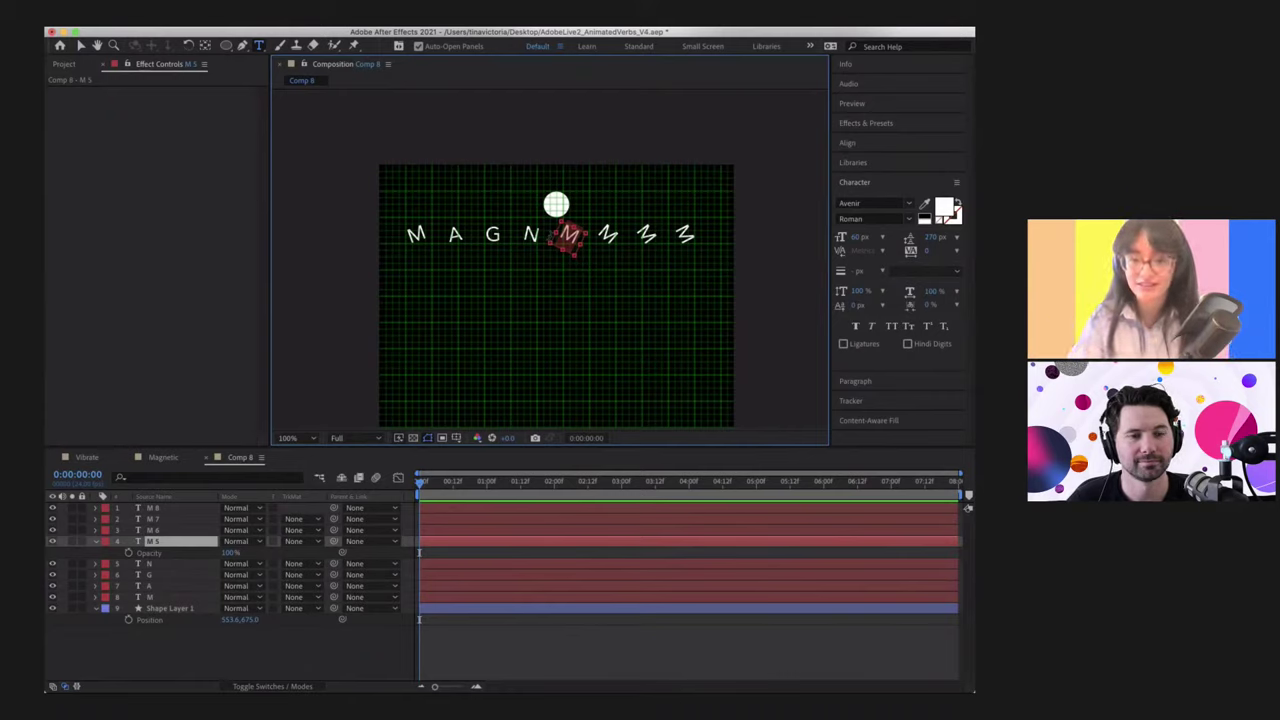
{"action": "type", "text": "E"}
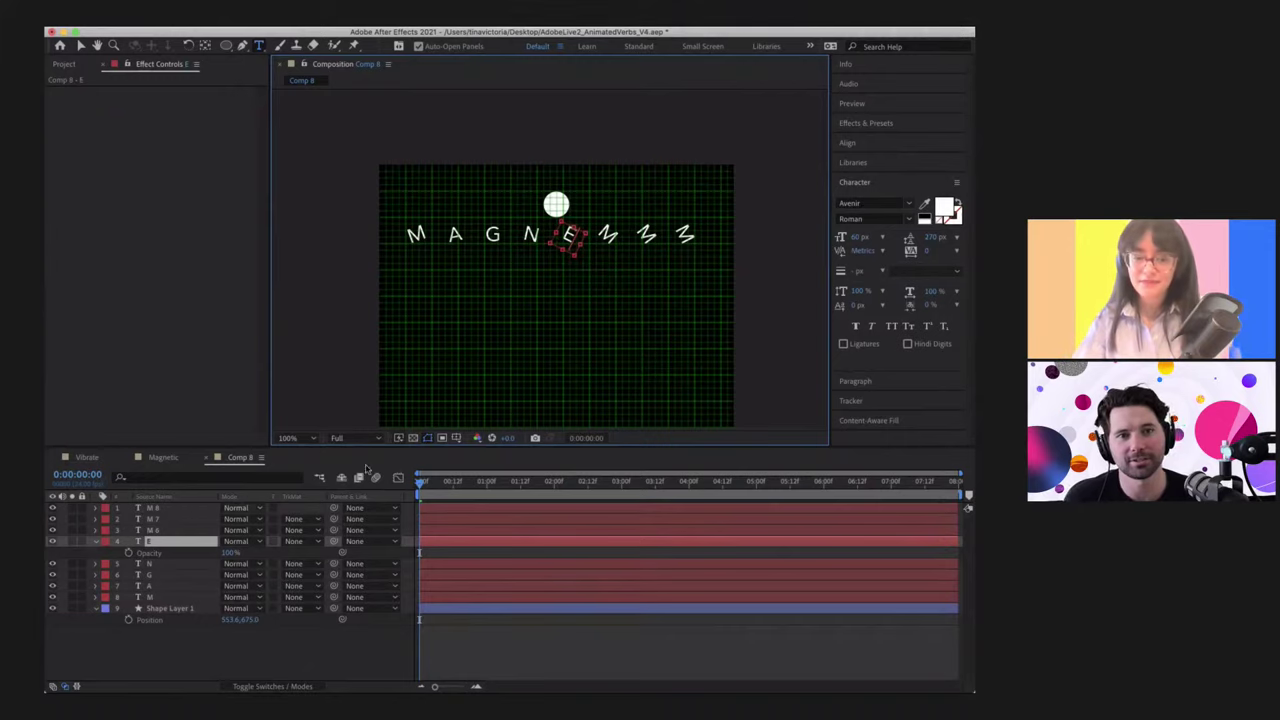
Step: Replace the sixth letter in the row, M 6, with the text T
{"action": "left_click", "coordinate": [165, 519]}
{"action": "left_click", "coordinate": [165, 530]}
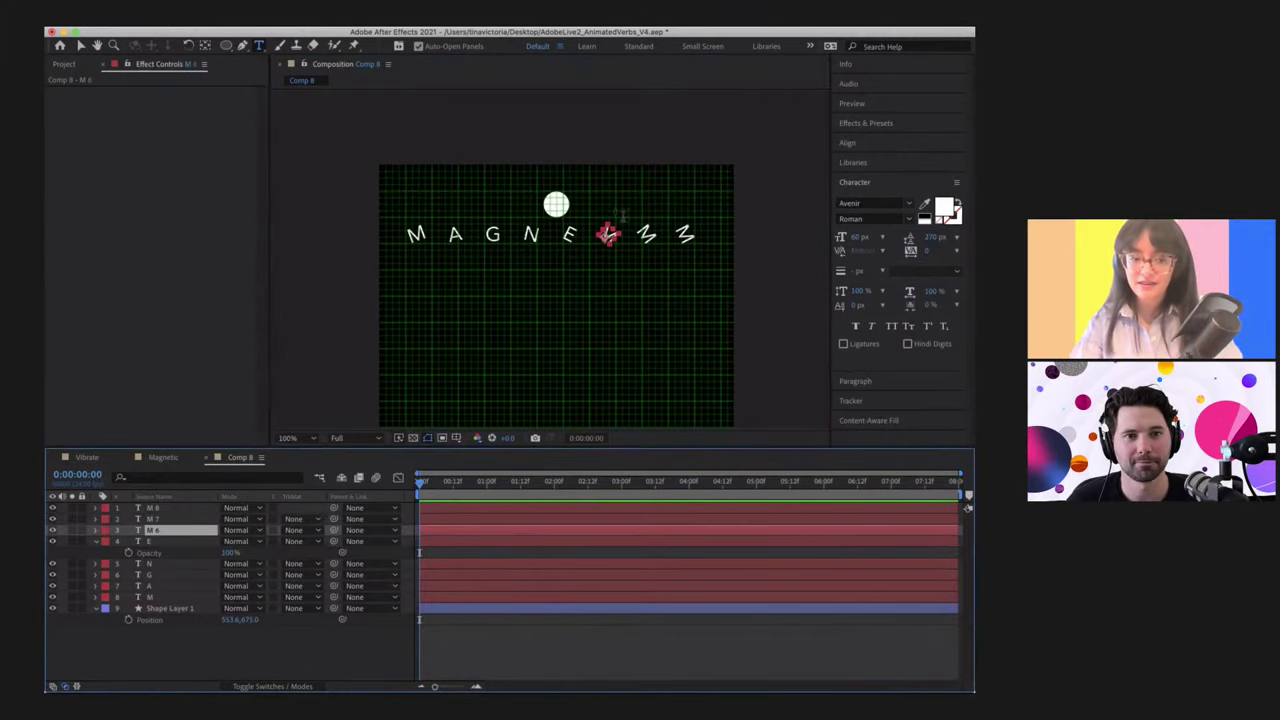
{"action": "double_click", "coordinate": [165, 530]}
{"action": "type", "text": "T"}
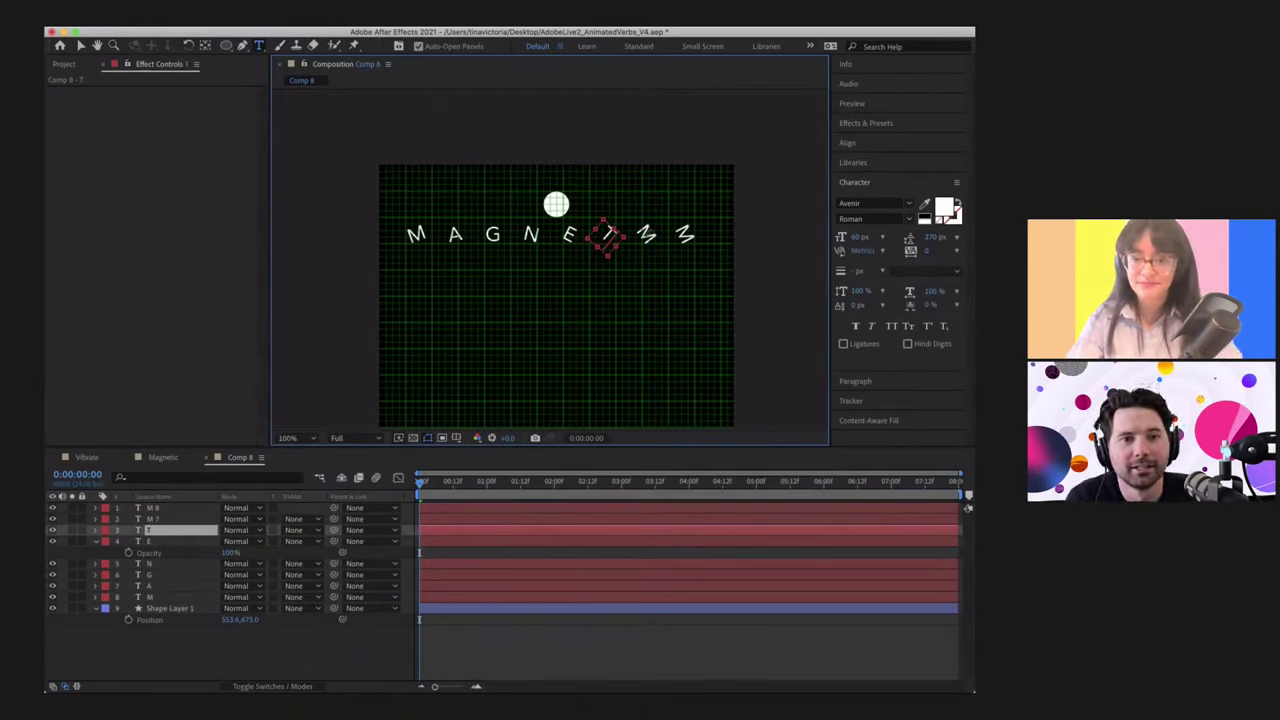
Step: Retype the last two letters of the row, changing M 8 to I and M 7 to C
{"action": "key", "text": "super+Up"}
{"action": "key", "text": "super+Up"}
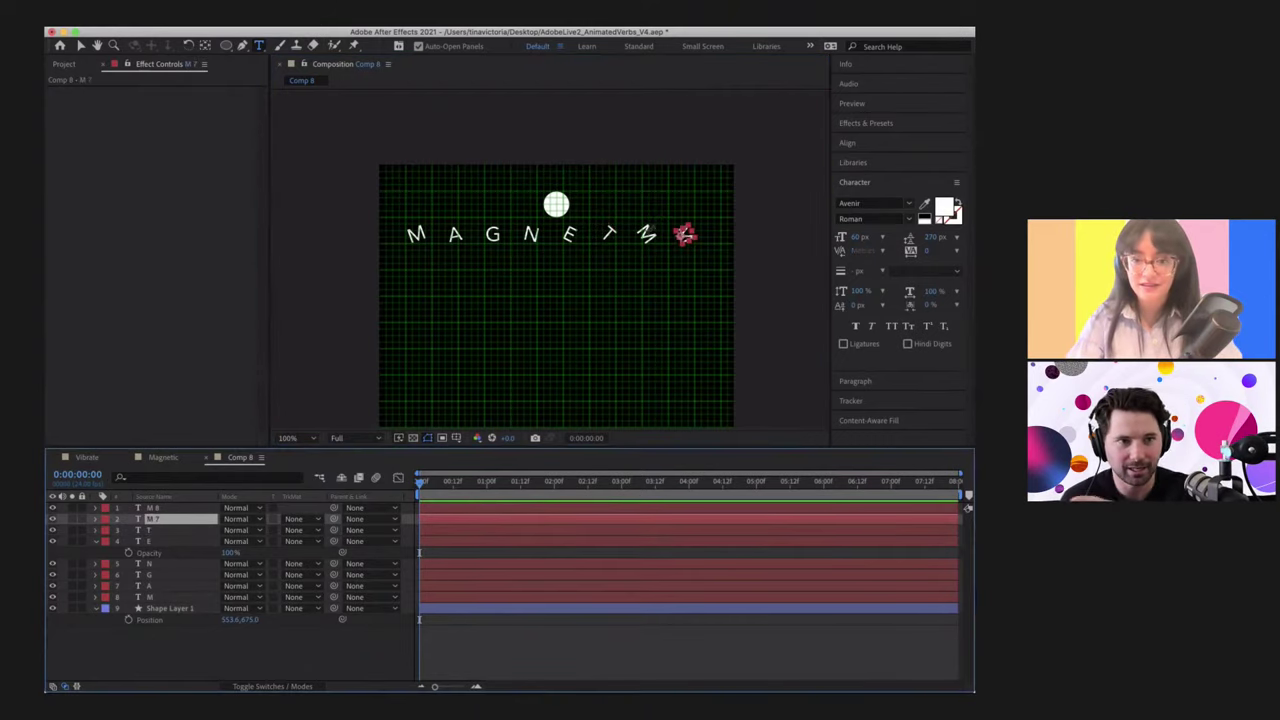
{"action": "type", "text": "I"}
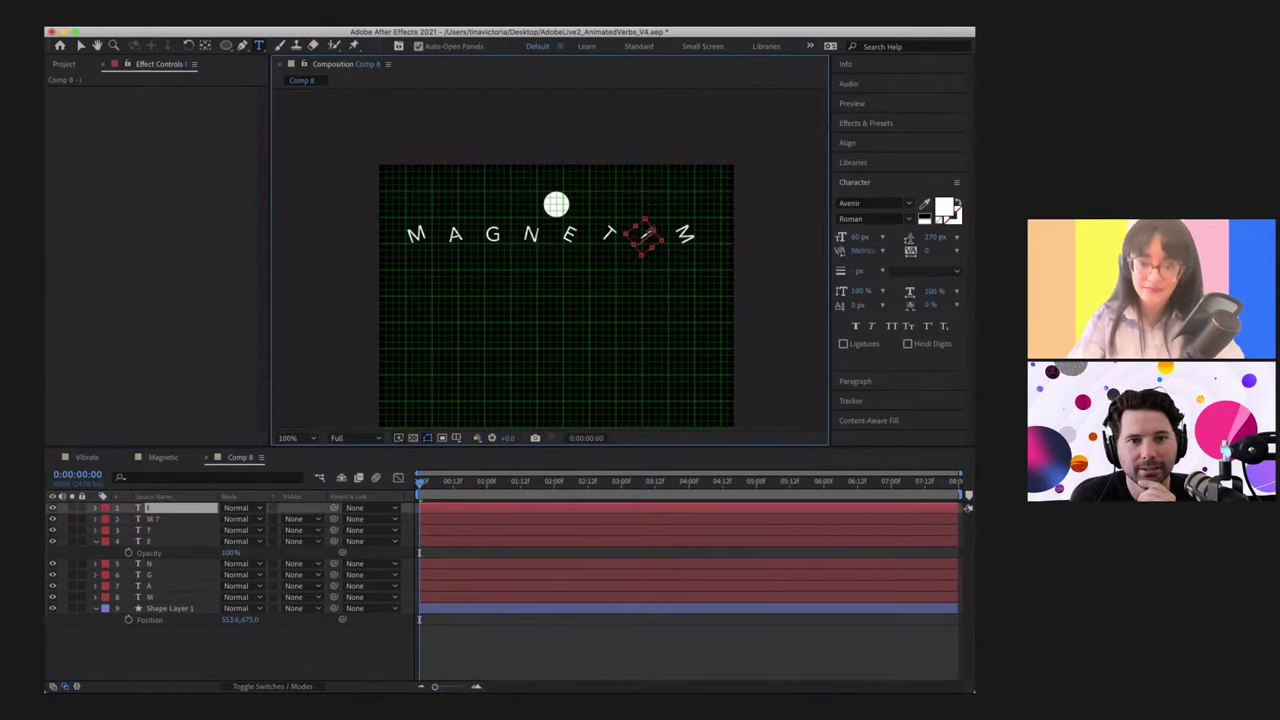
{"action": "key", "text": "super+Down"}
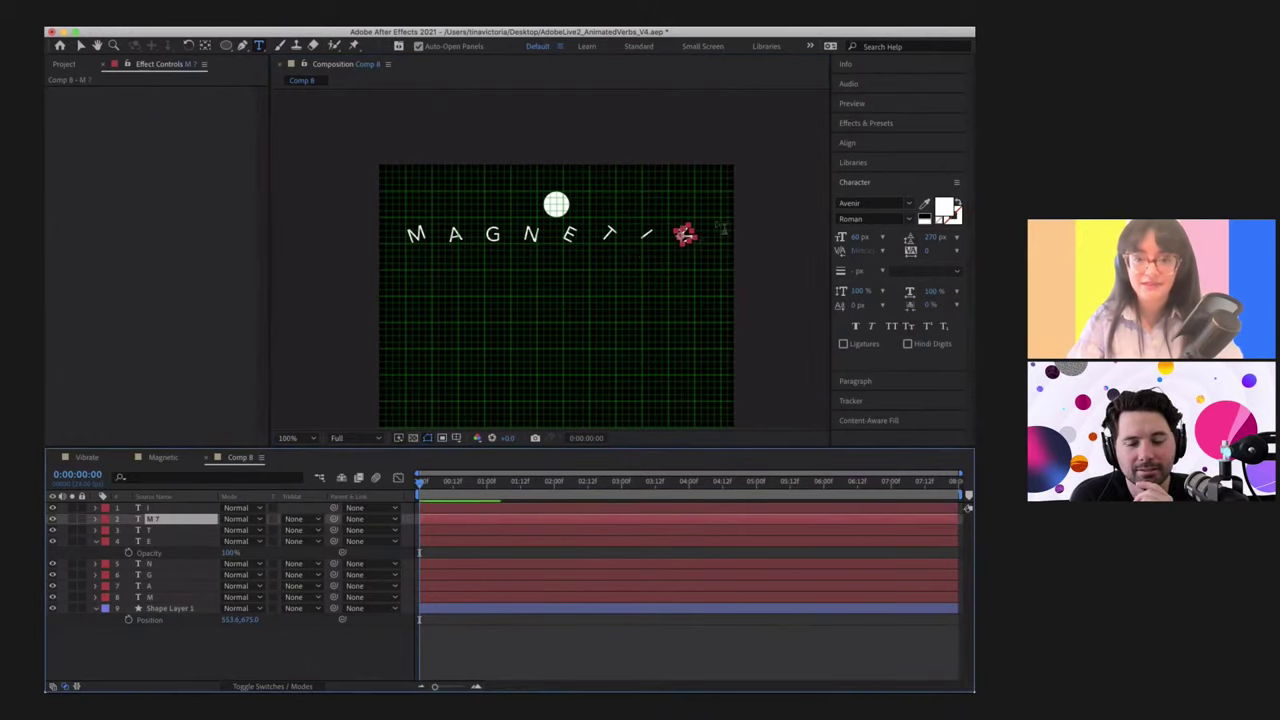
{"action": "type", "text": "C"}
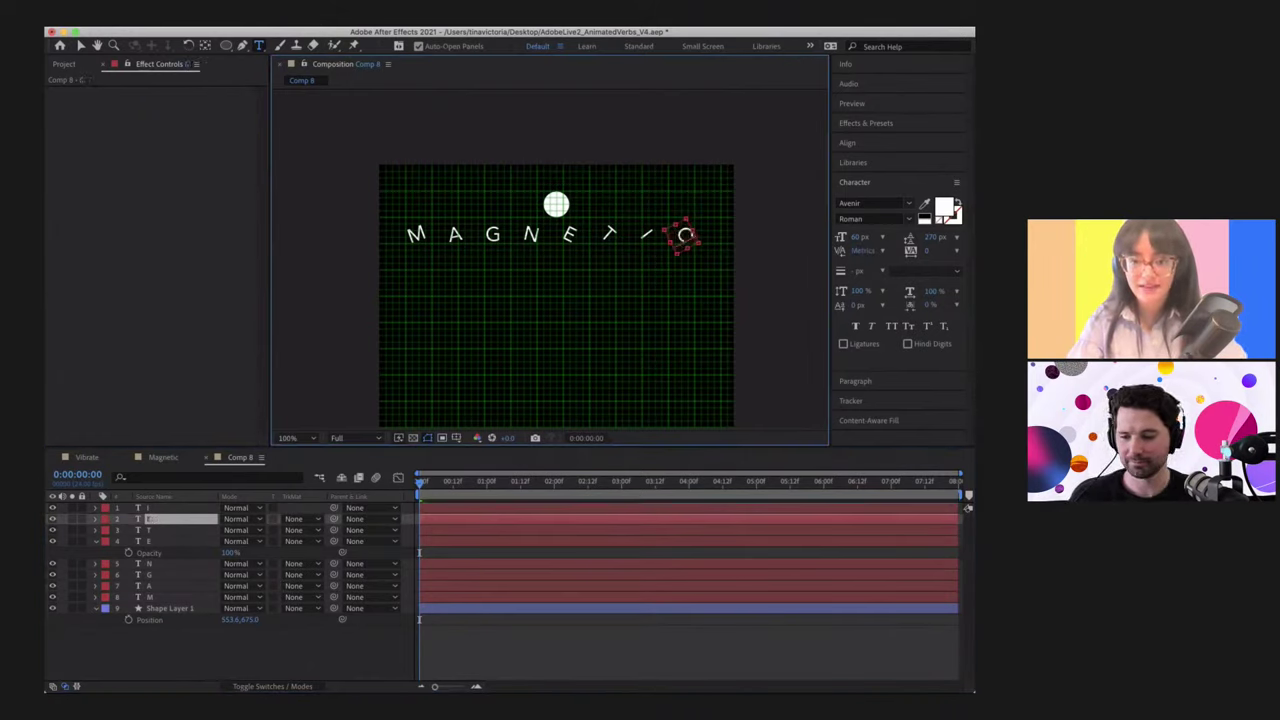
{"action": "left_click", "coordinate": [315, 656]}
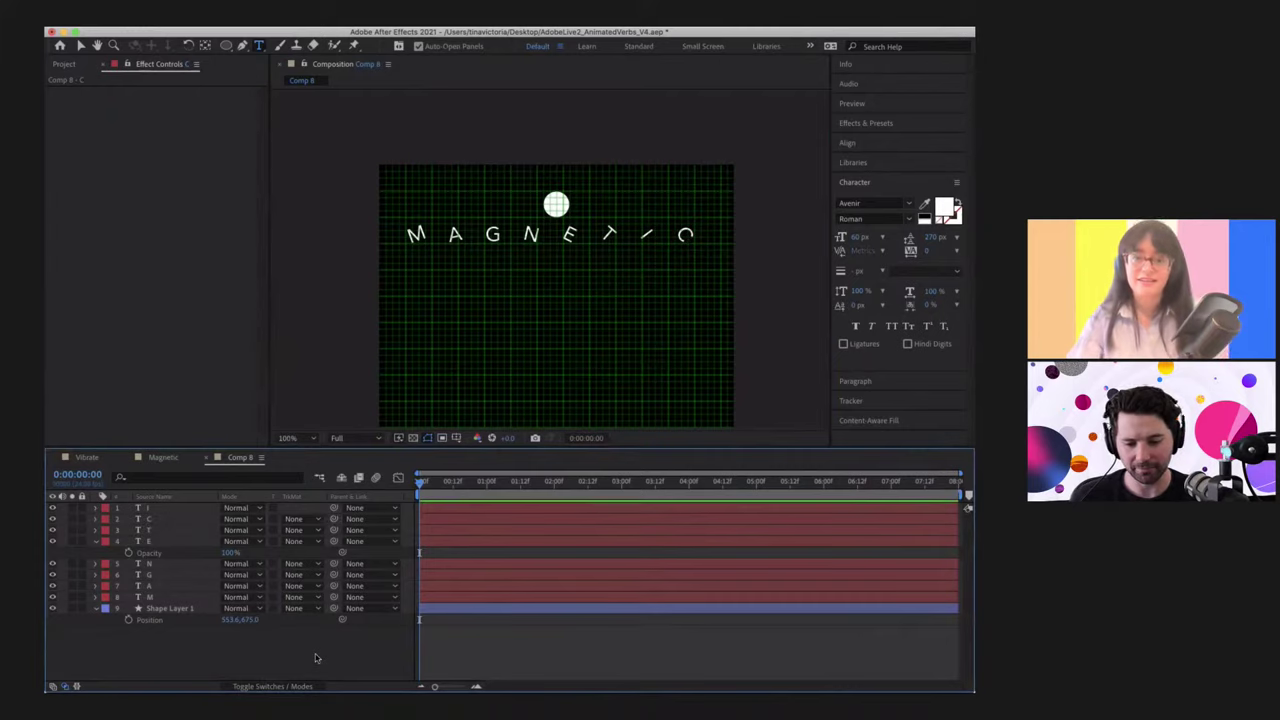
Step: Nudge all eight letter layers together slightly to the right to center the word in the composition
{"action": "left_click", "coordinate": [168, 513]}
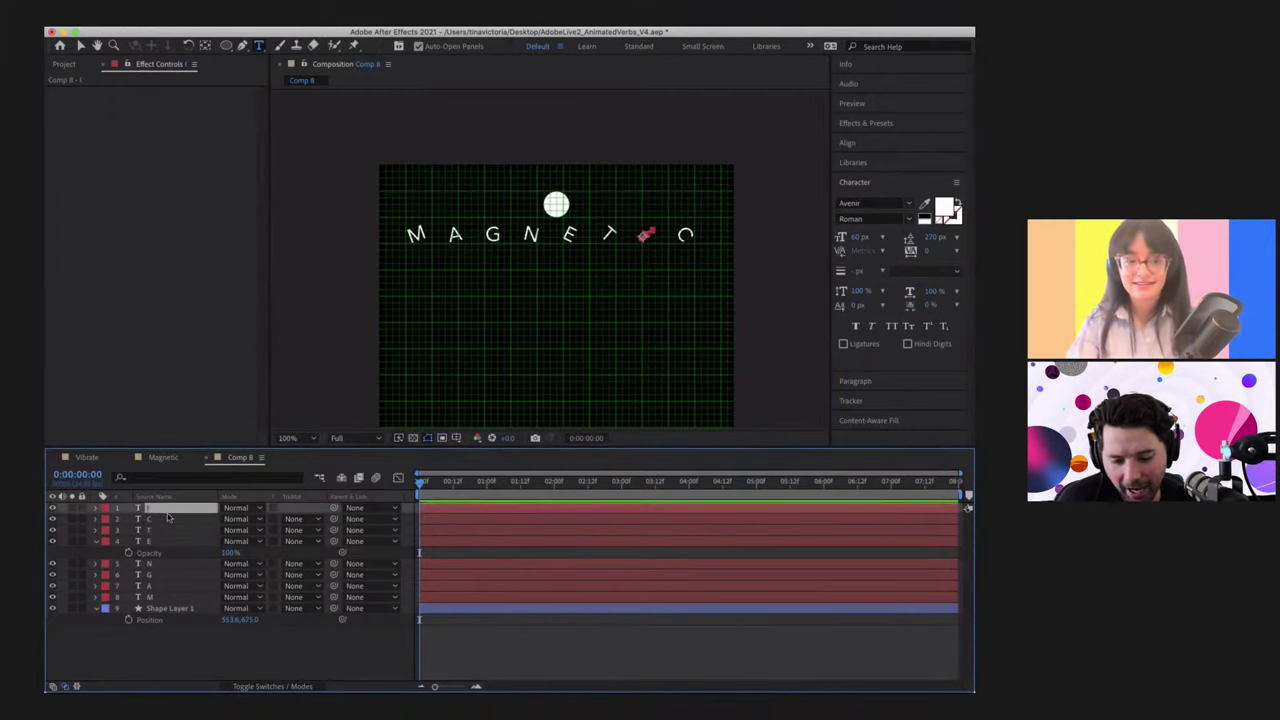
{"action": "left_click", "coordinate": [160, 598], "text": "shift"}
{"action": "key", "text": "shift+Right"}
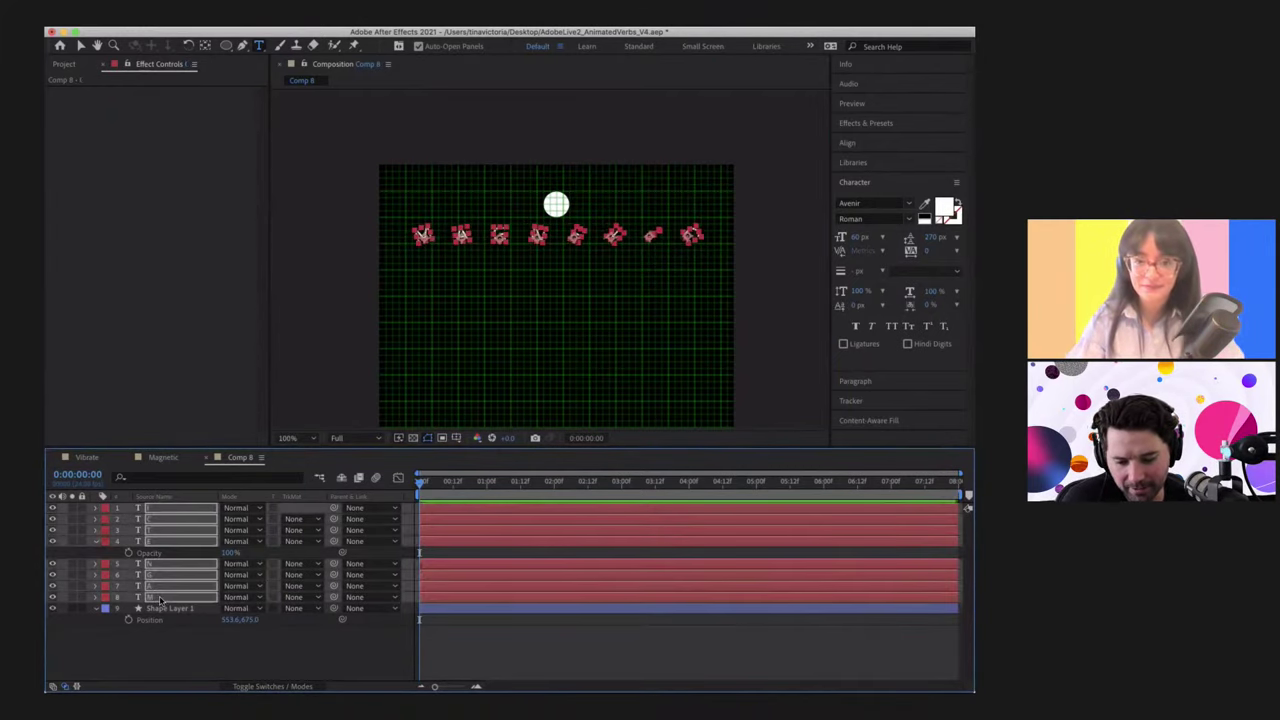
{"action": "key", "text": "Right"}
{"action": "key", "text": "Right"}
{"action": "key", "text": "Right"}
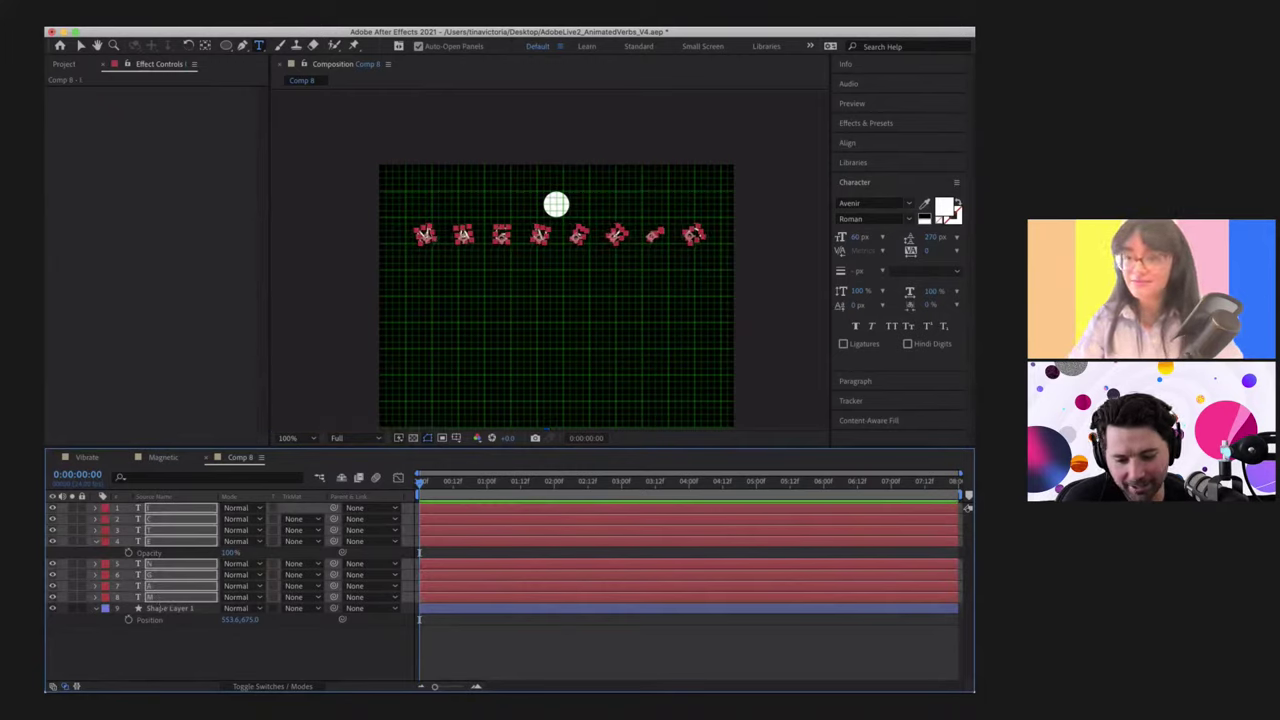
{"action": "left_click", "coordinate": [289, 641]}
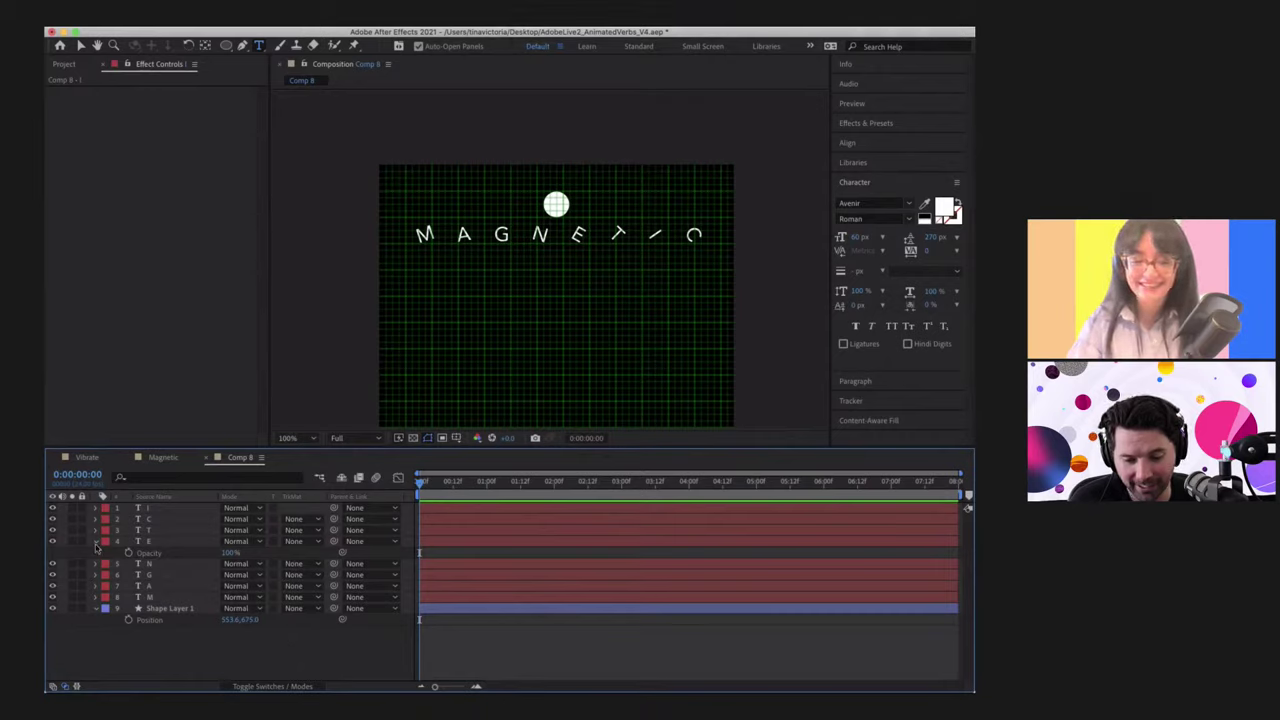
Step: Collapse the E layer's Opacity property and move the C layer above the I layer in the stack
{"action": "key", "text": "t"}
{"action": "left_click", "coordinate": [168, 586]}
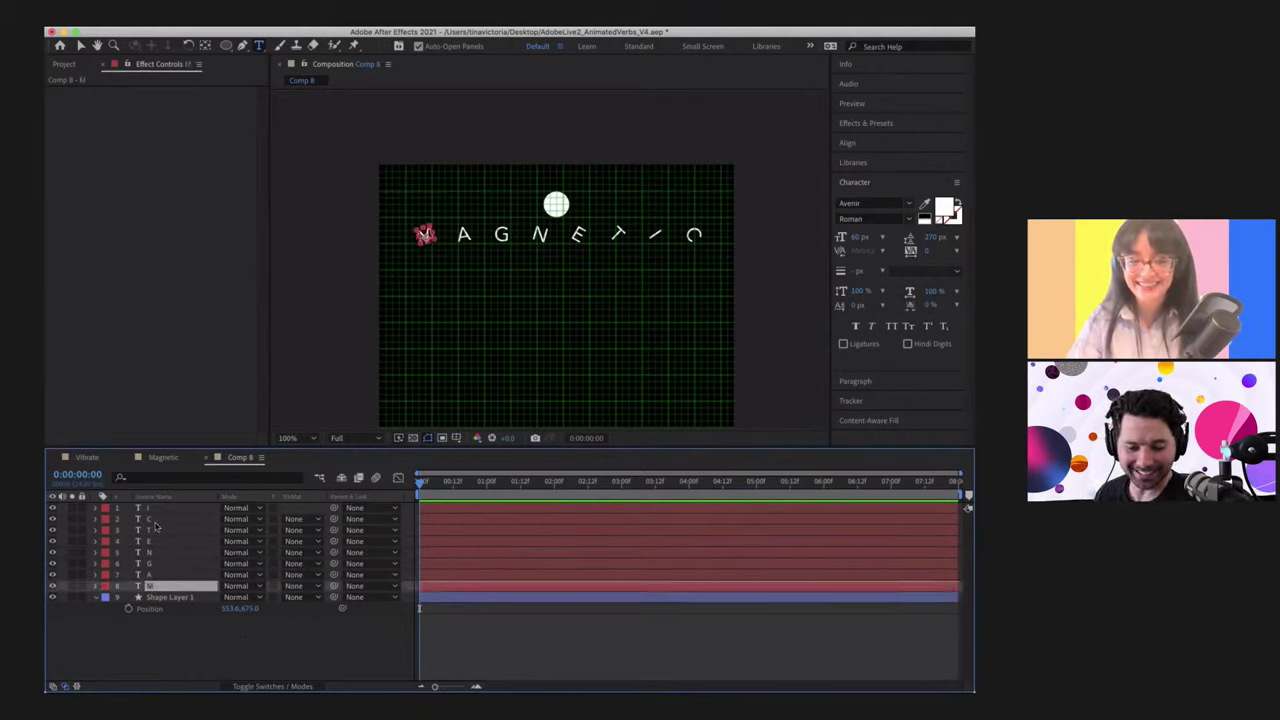
{"action": "left_click", "coordinate": [165, 508], "text": "shift"}
{"action": "key", "text": "F2"}
{"action": "left_click", "coordinate": [150, 519]}
{"action": "left_click_drag", "start_coordinate": [155, 518], "coordinate": [150, 508]}
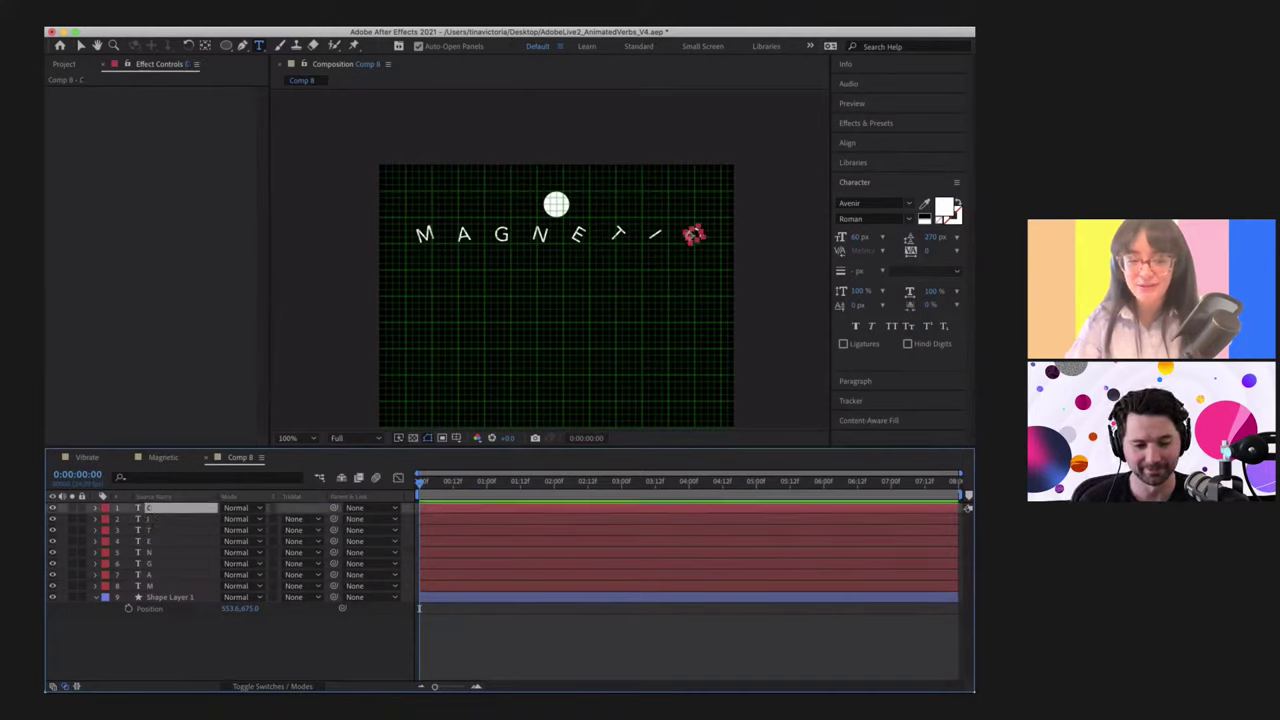
{"action": "left_click", "coordinate": [251, 657]}
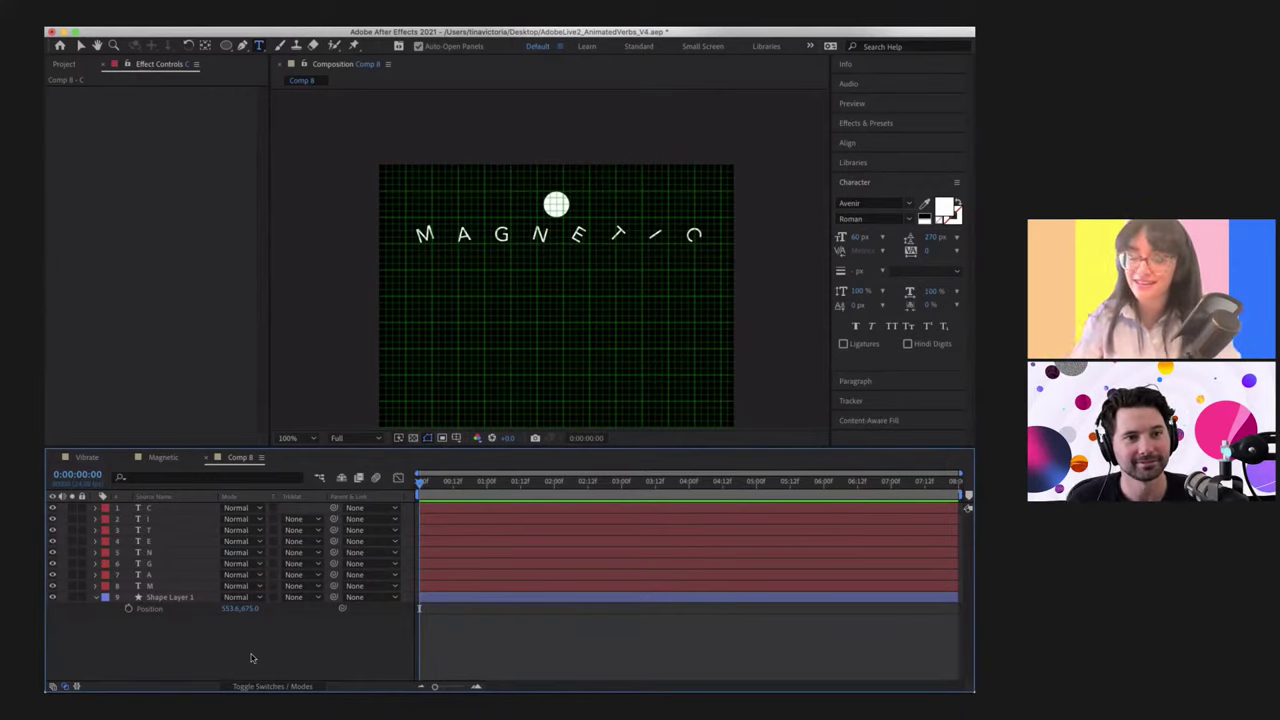
Step: Compare the single row of letters with the stacked rows in the Magnetic comp, and return to Comp 8
{"action": "left_click", "coordinate": [170, 509]}
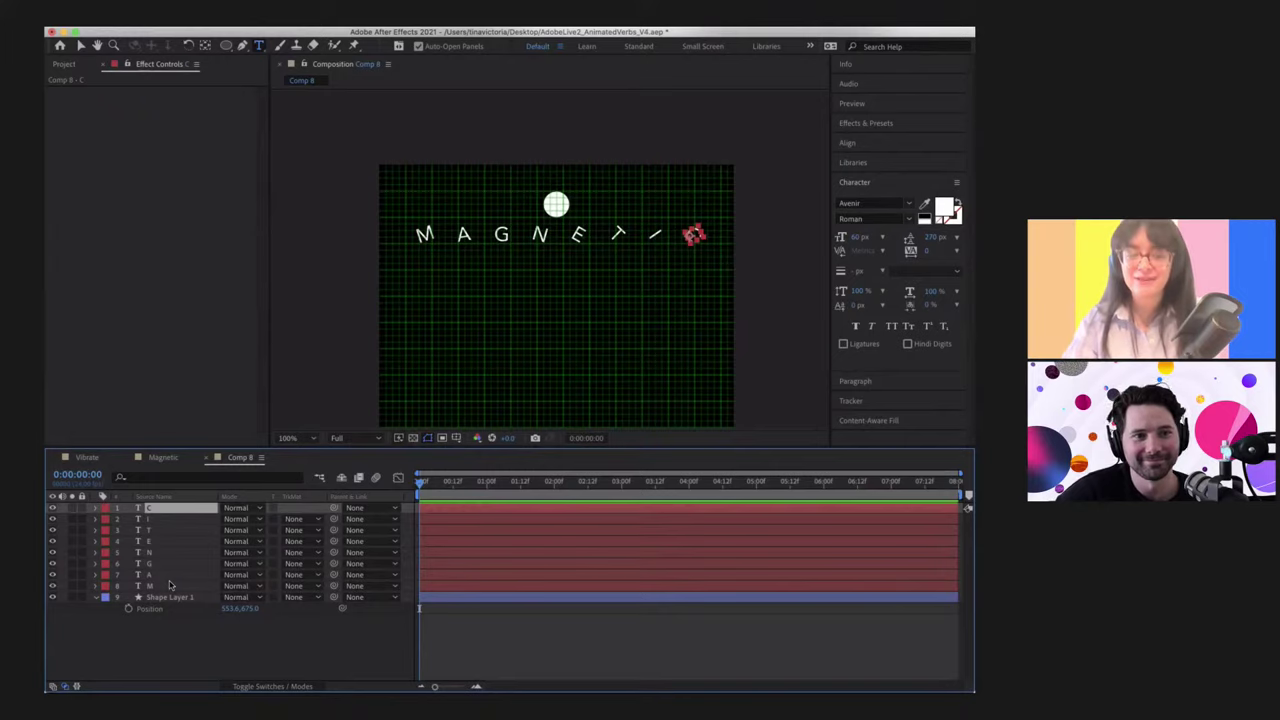
{"action": "left_click", "coordinate": [170, 585], "text": "shift"}
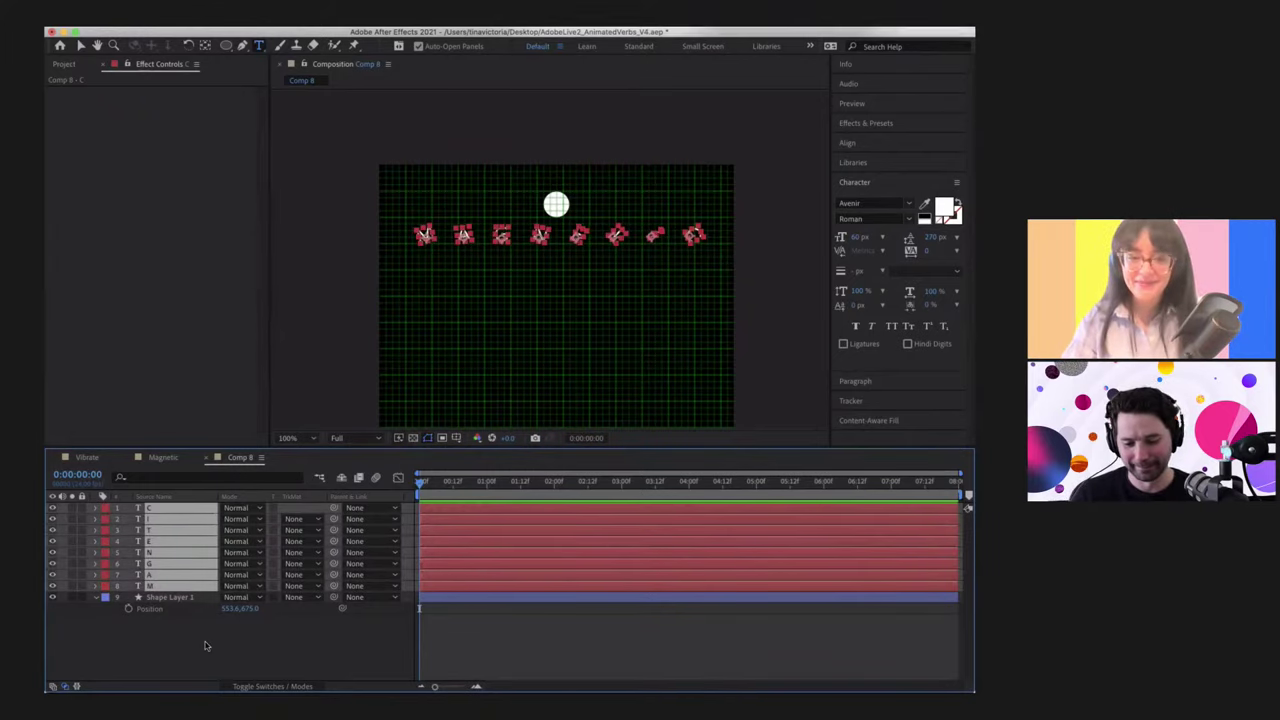
{"action": "left_click", "coordinate": [205, 646]}
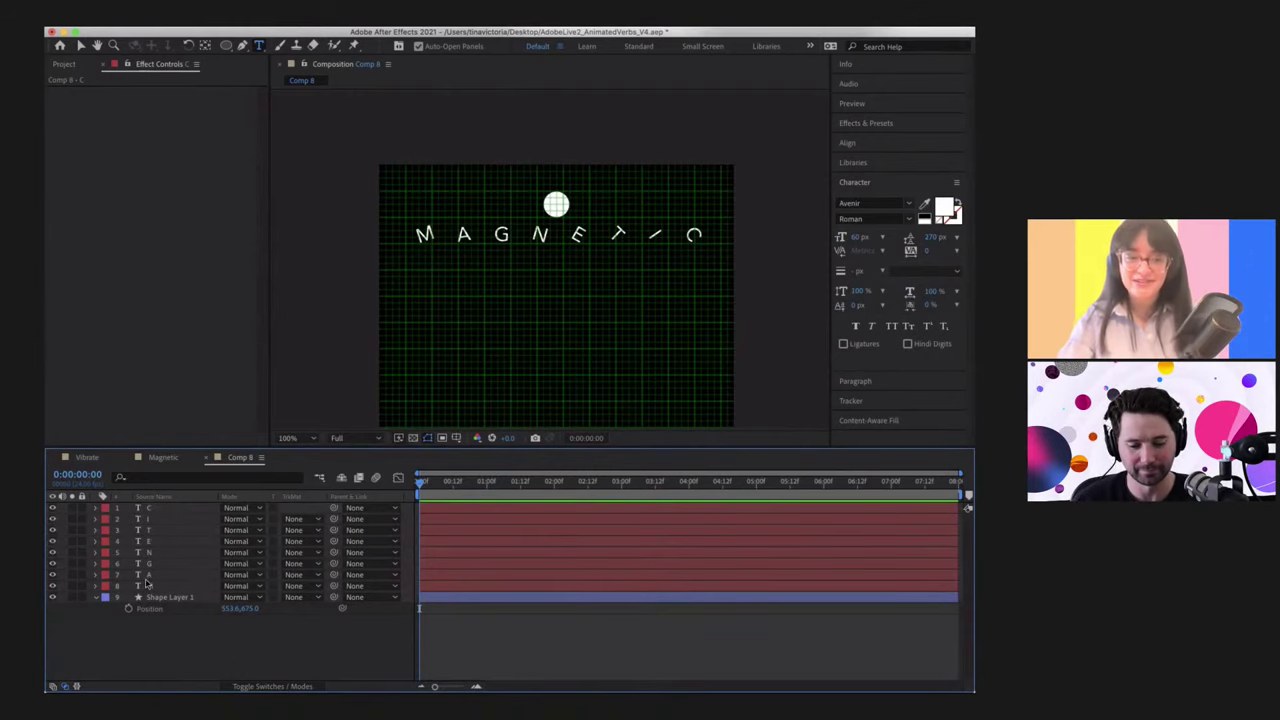
{"action": "left_click", "coordinate": [166, 460]}
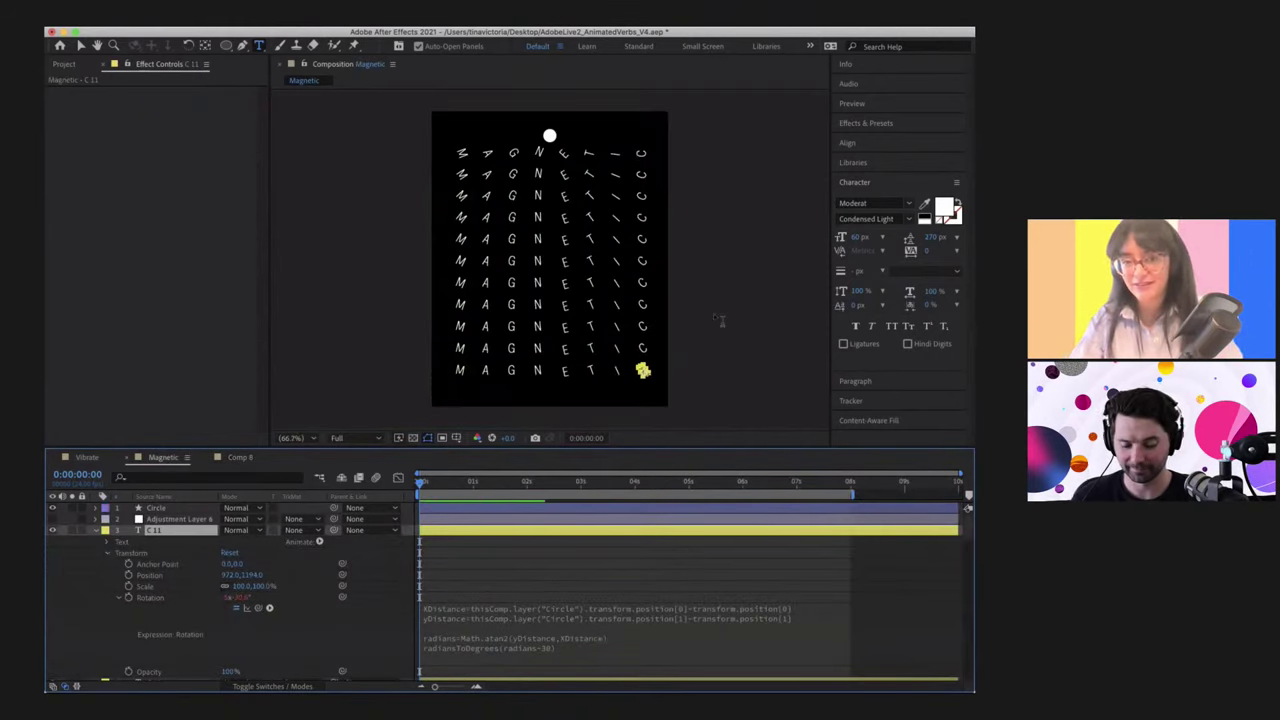
{"action": "left_click", "coordinate": [240, 459]}
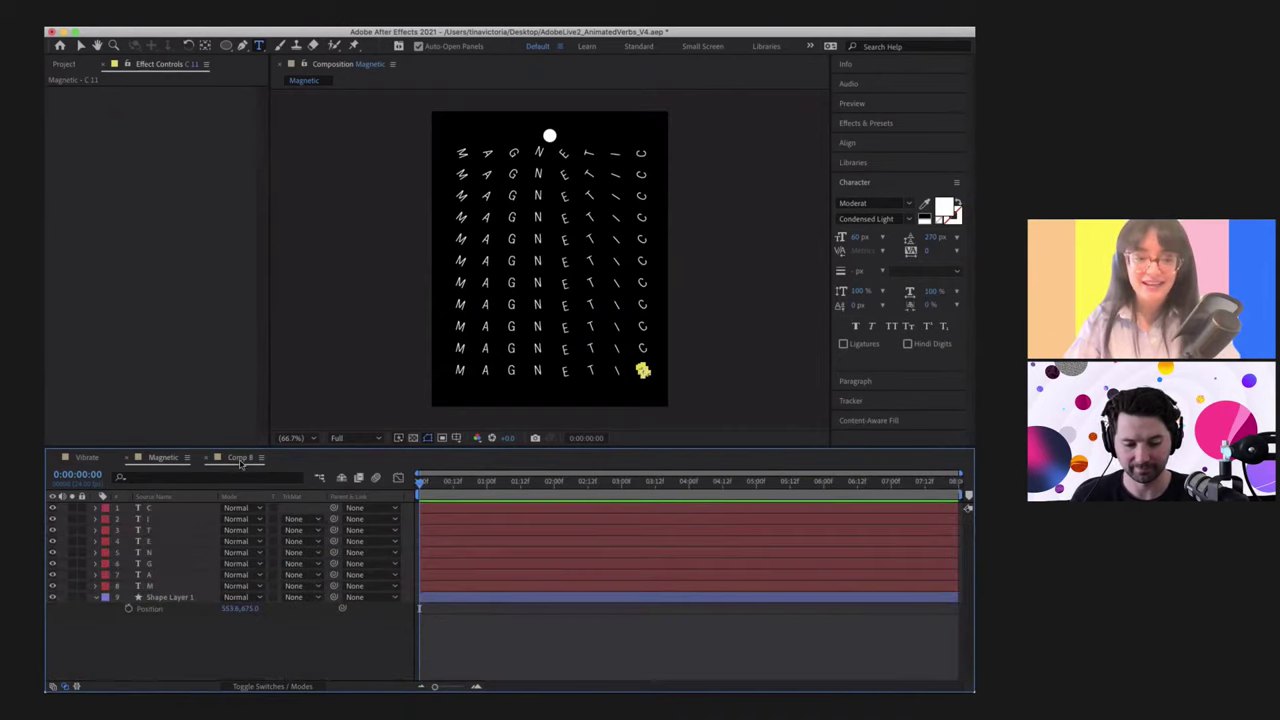
Step: Duplicate the row of eight letters three times, placing each copy evenly below the previous row
{"action": "left_click", "coordinate": [178, 508]}
{"action": "left_click", "coordinate": [172, 588], "text": "shift"}
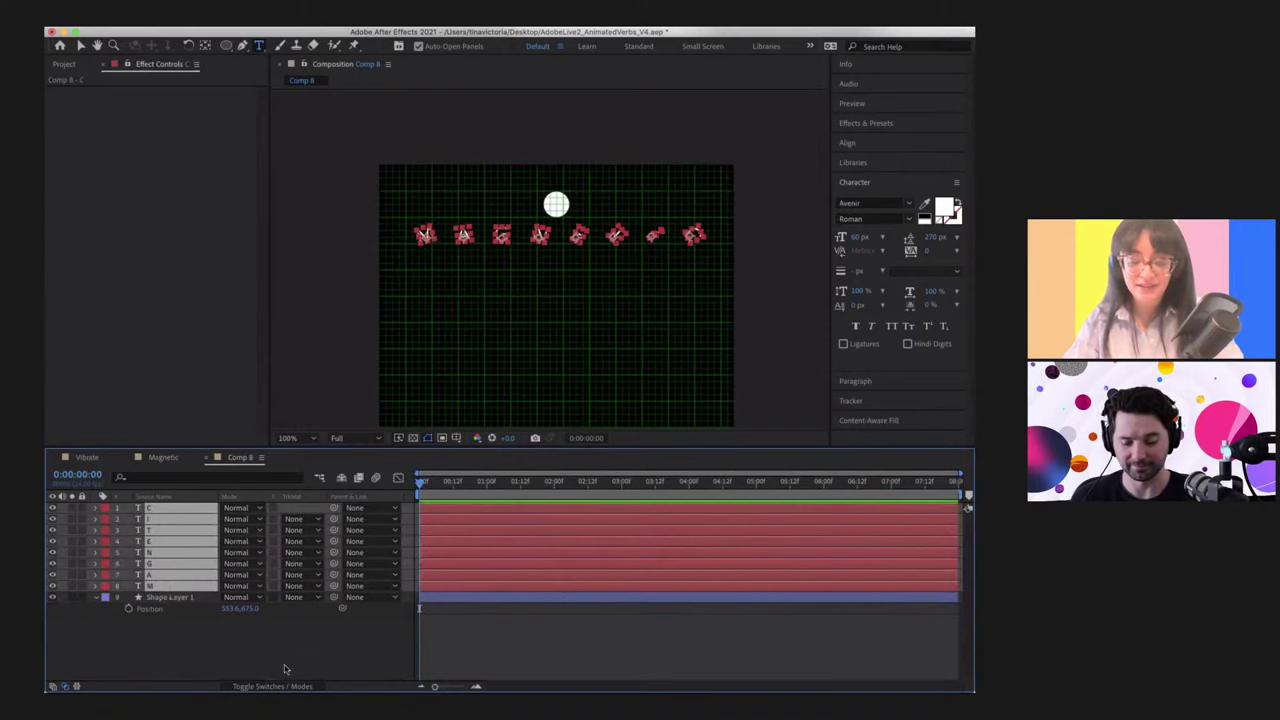
{"action": "key", "text": "super+d"}
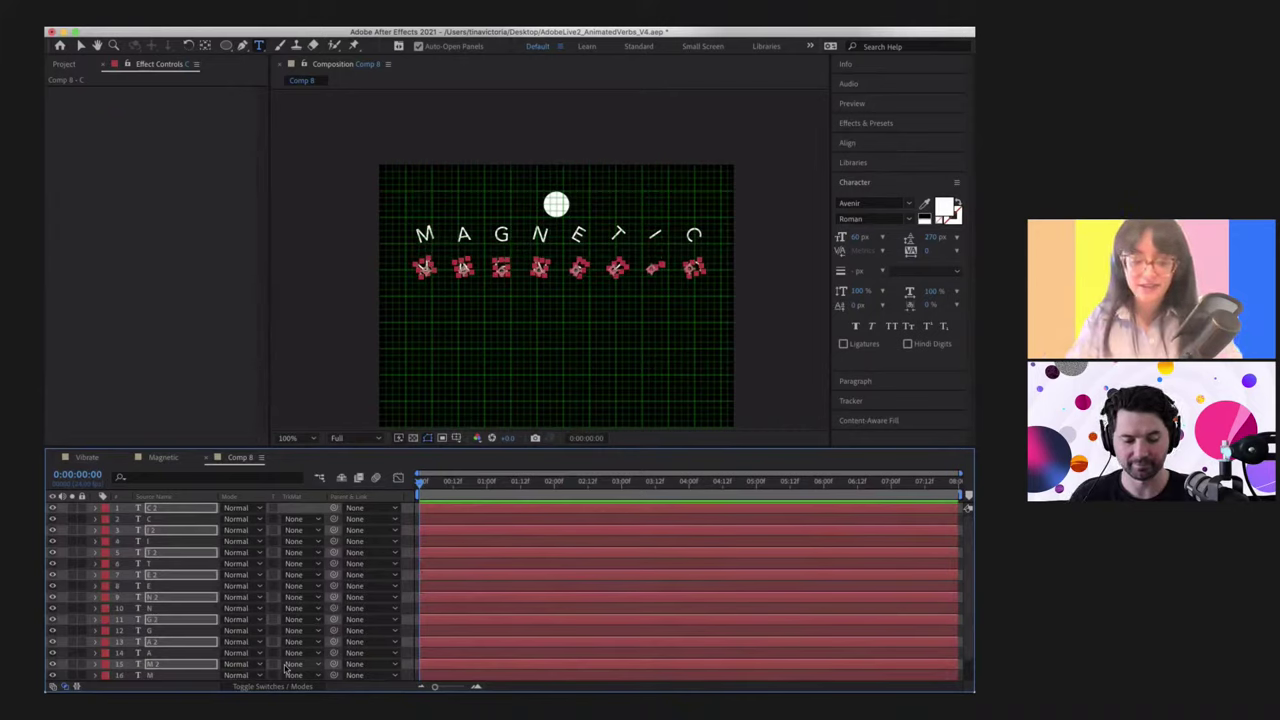
{"action": "key", "text": "super+d"}
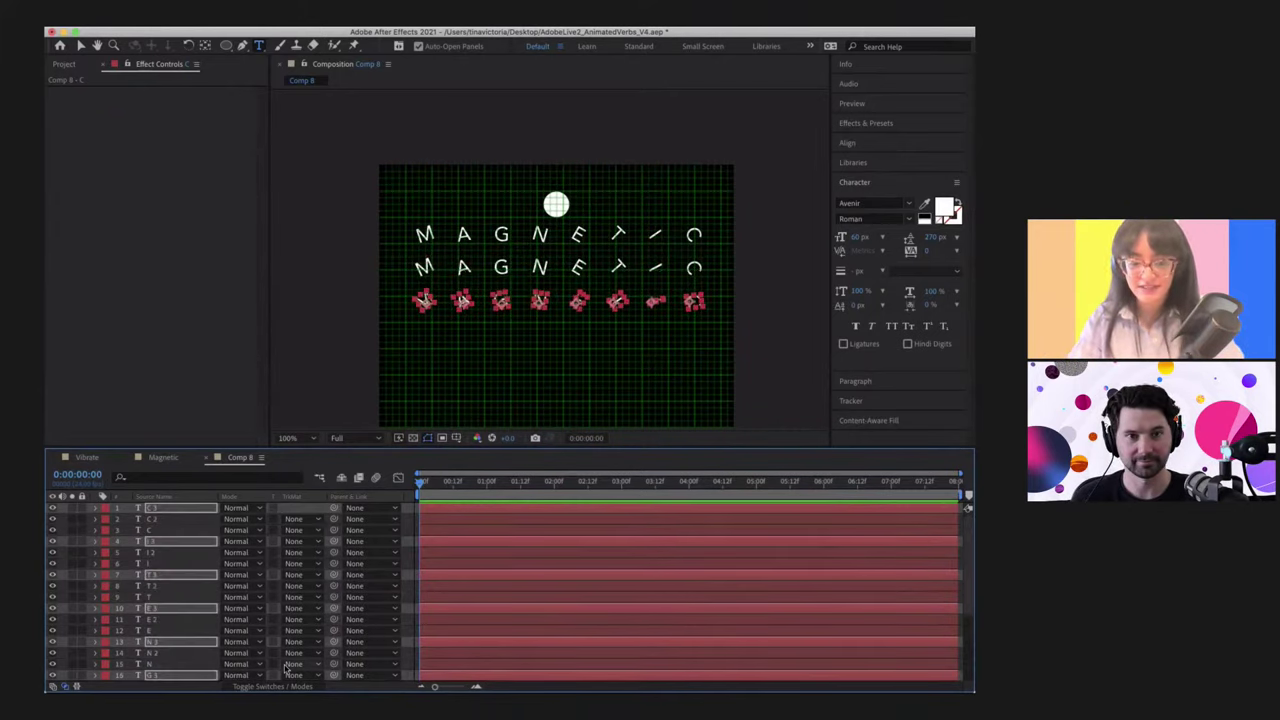
{"action": "key", "text": "super+d"}
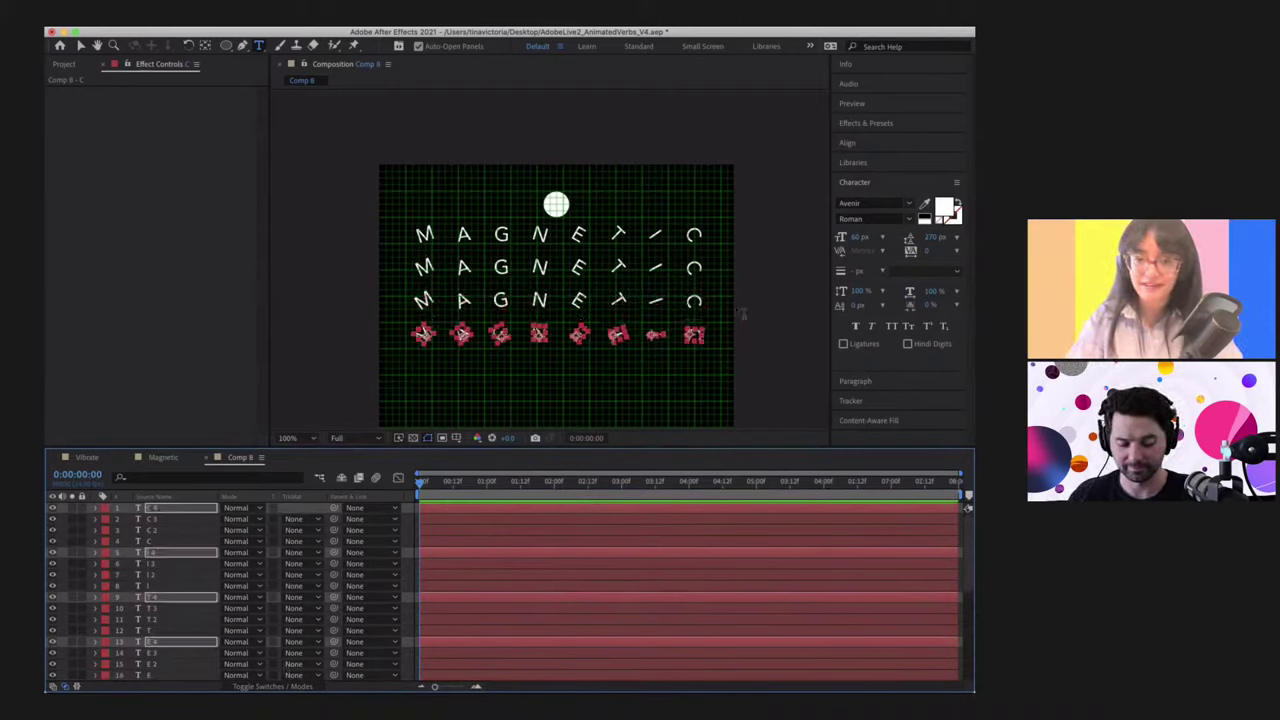
Step: Duplicate the fourth MAGNETIC row and move the copy down one row spacing to form a fifth row
{"action": "key", "text": "h"}
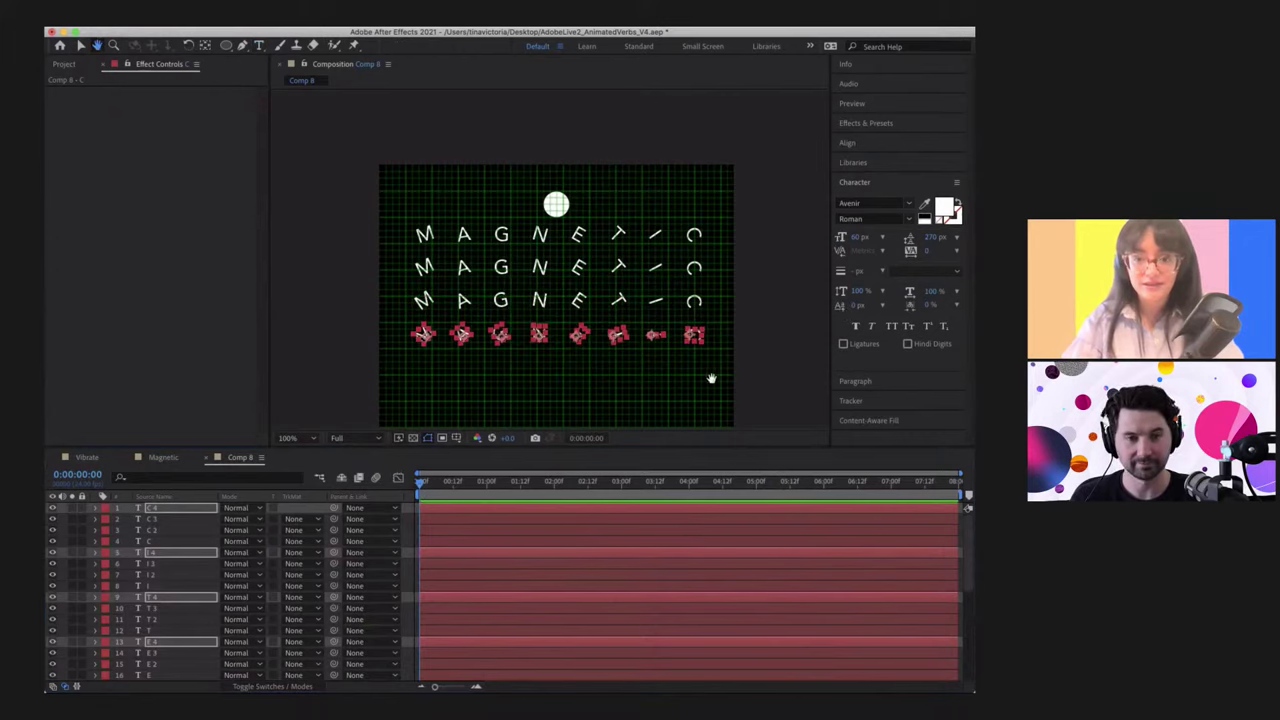
{"action": "scroll", "coordinate": [722, 313], "scroll_direction": "down", "scroll_amount": 4}
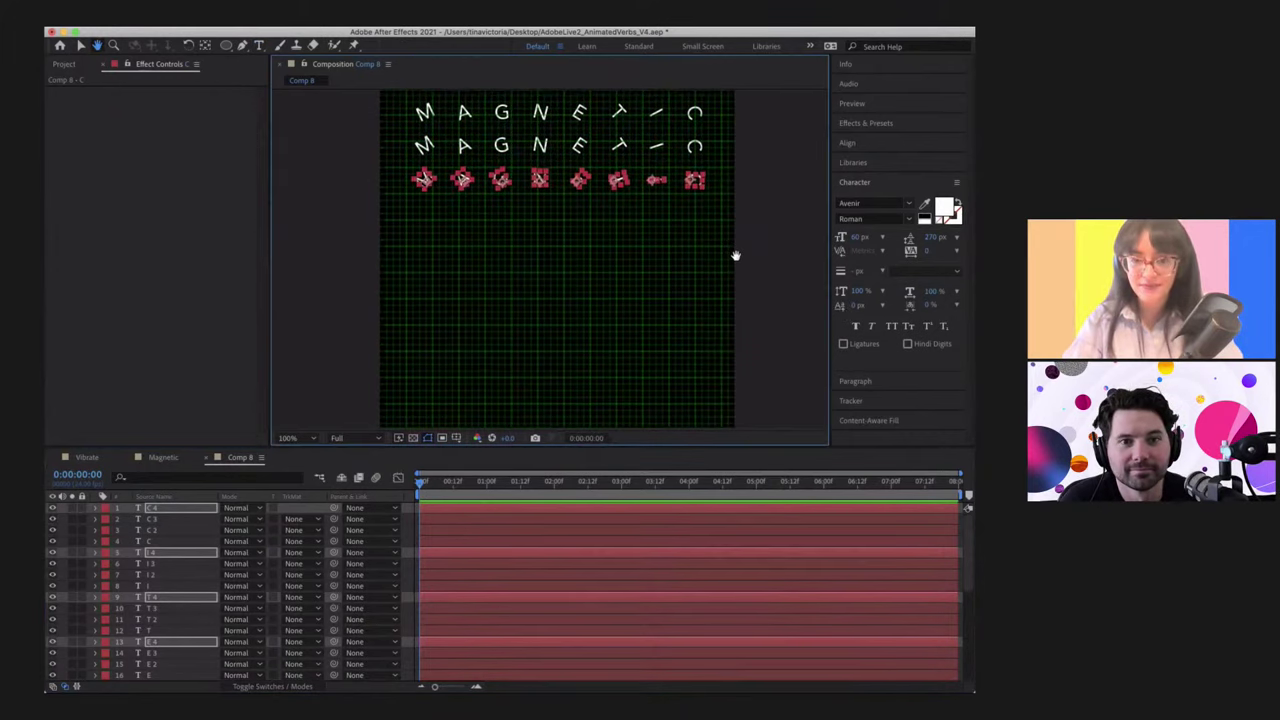
{"action": "scroll", "coordinate": [734, 249], "scroll_direction": "down", "scroll_amount": 1}
{"action": "key", "text": "v"}
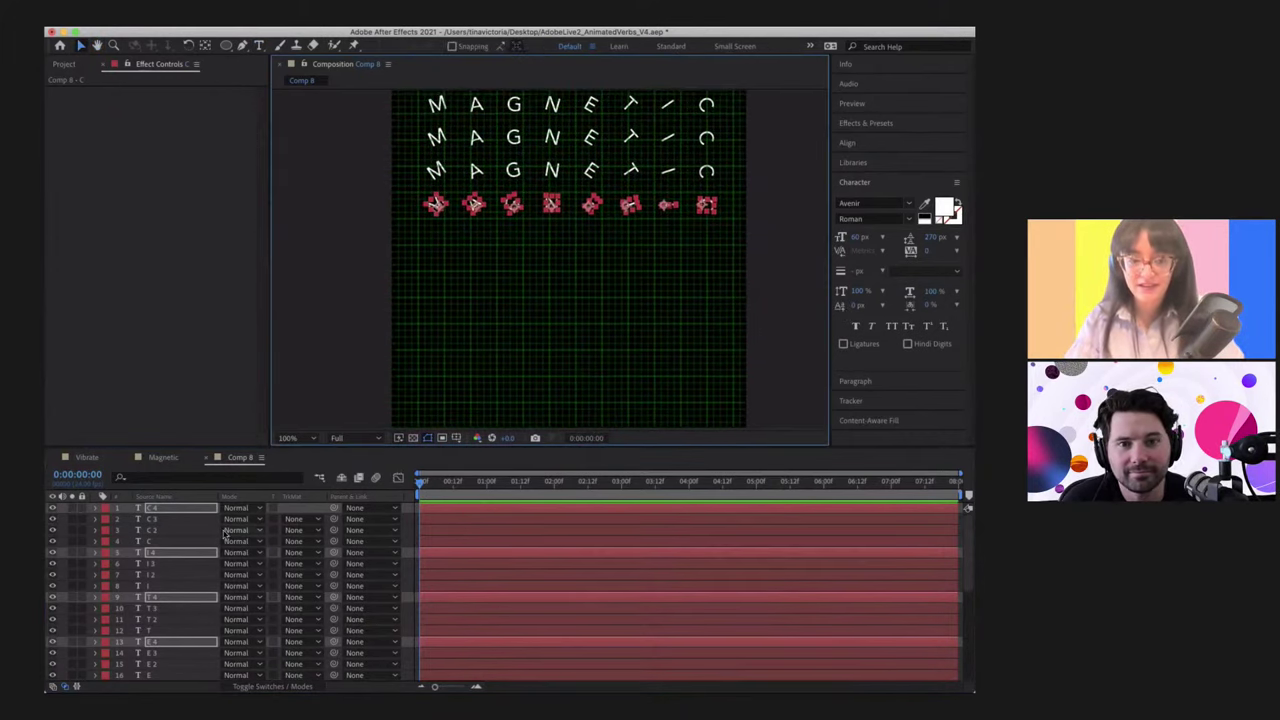
{"action": "key", "text": "super+d"}
{"action": "key", "text": "shift+Down"}
{"action": "key", "text": "shift+Down"}
{"action": "key", "text": "shift+Down"}
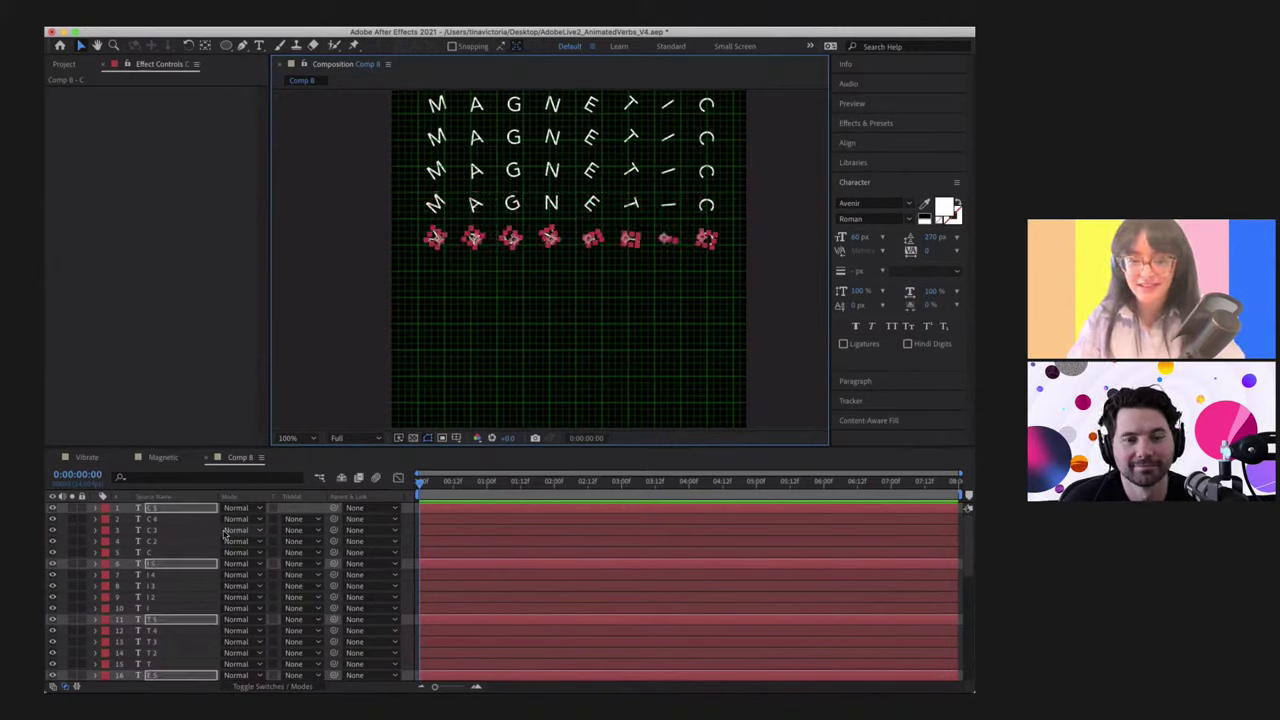
Step: Duplicate the fifth MAGNETIC row and move the copy down below it to form a sixth row
{"action": "key", "text": "super+d"}
{"action": "key", "text": "shift+Down"}
{"action": "key", "text": "shift+Down"}
{"action": "key", "text": "shift+Down"}
{"action": "key", "text": "shift+Down"}
{"action": "key", "text": "shift+Down"}
{"action": "key", "text": "shift+Down"}
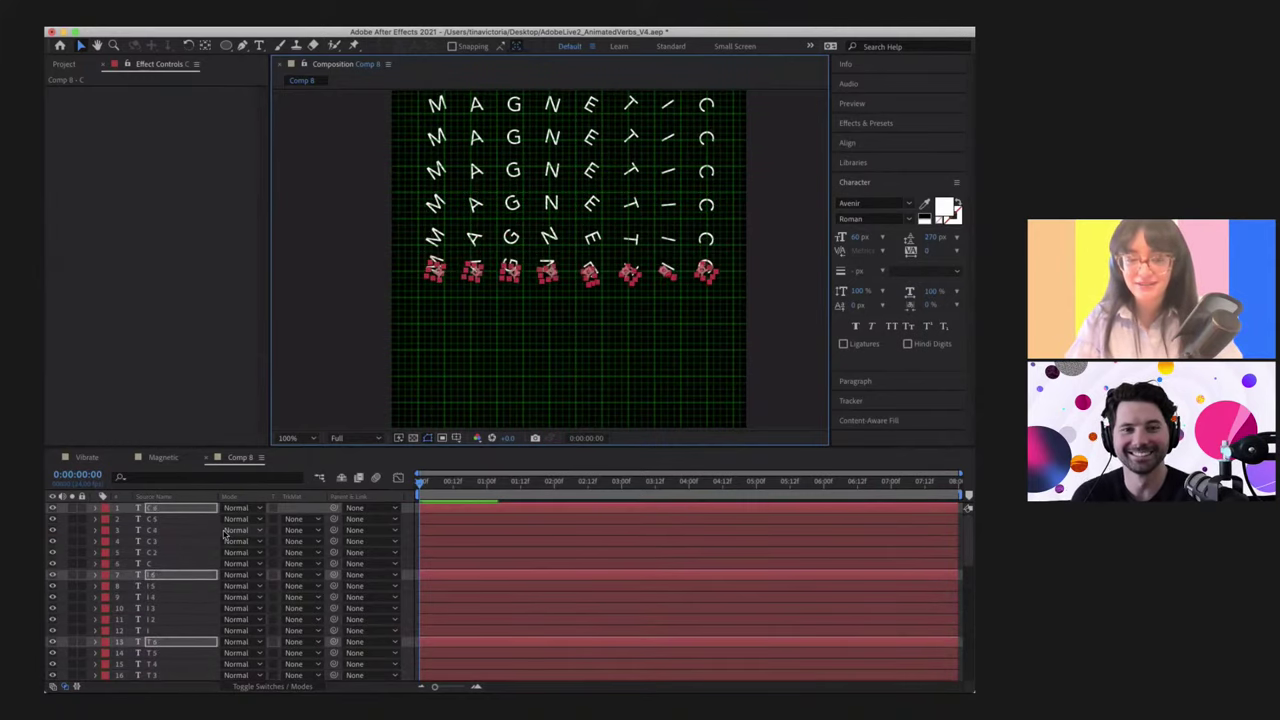
Step: Duplicate the sixth MAGNETIC row and move the copy down one row spacing to form a seventh row
{"action": "key", "text": "super+d"}
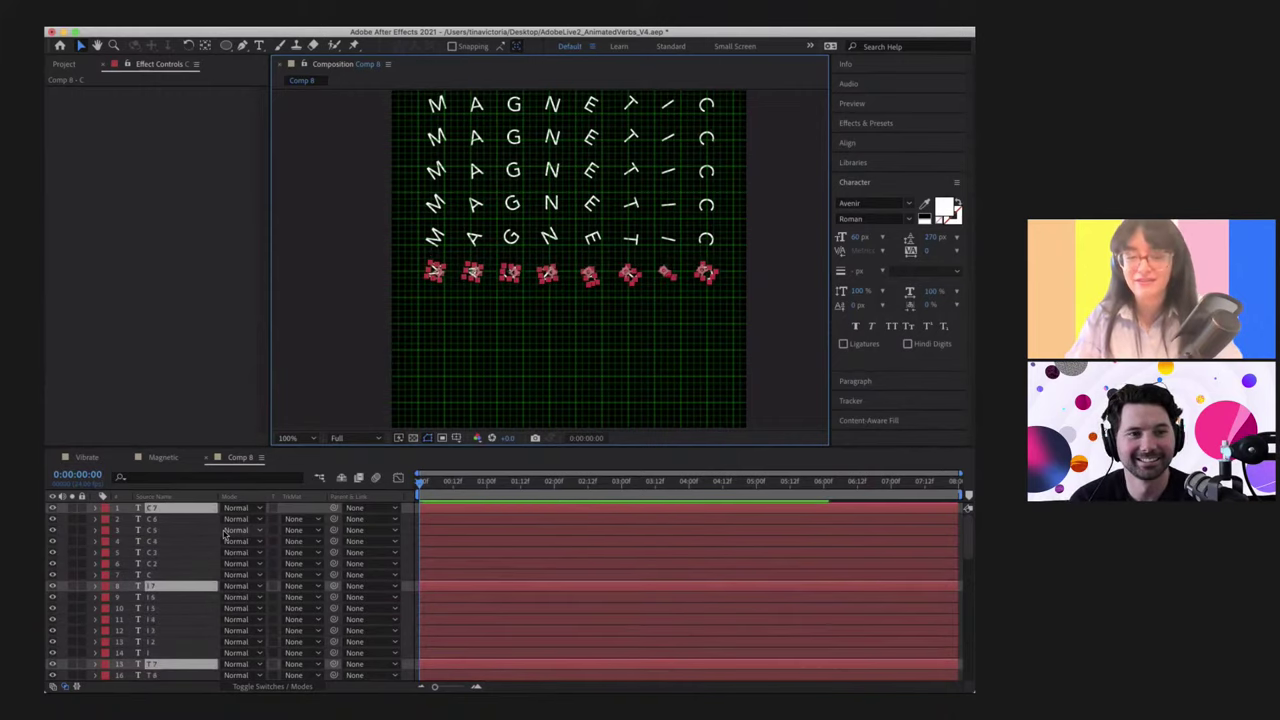
{"action": "key", "text": "shift+Down"}
{"action": "key", "text": "shift+Down"}
{"action": "key", "text": "shift+Down"}
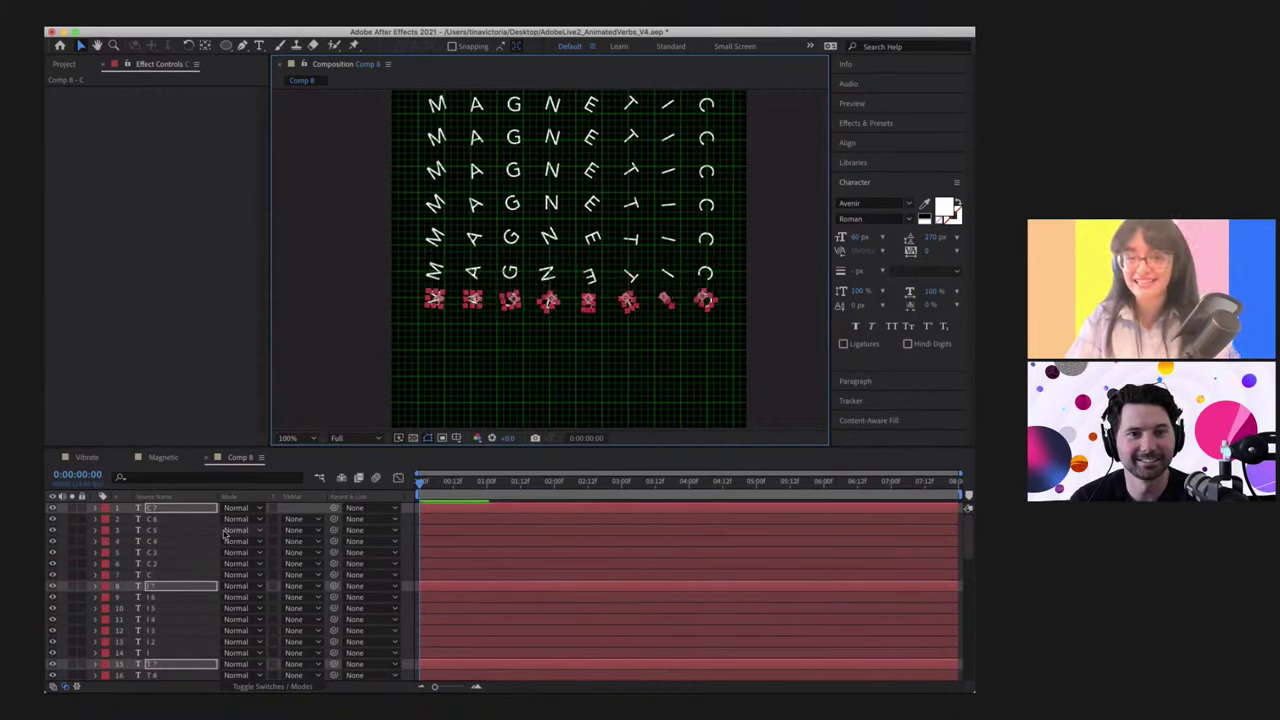
{"action": "key", "text": "shift+Down"}
Step: Duplicate the seventh MAGNETIC row and move the copy down one row spacing to form an eighth row
{"action": "key", "text": "super+d"}
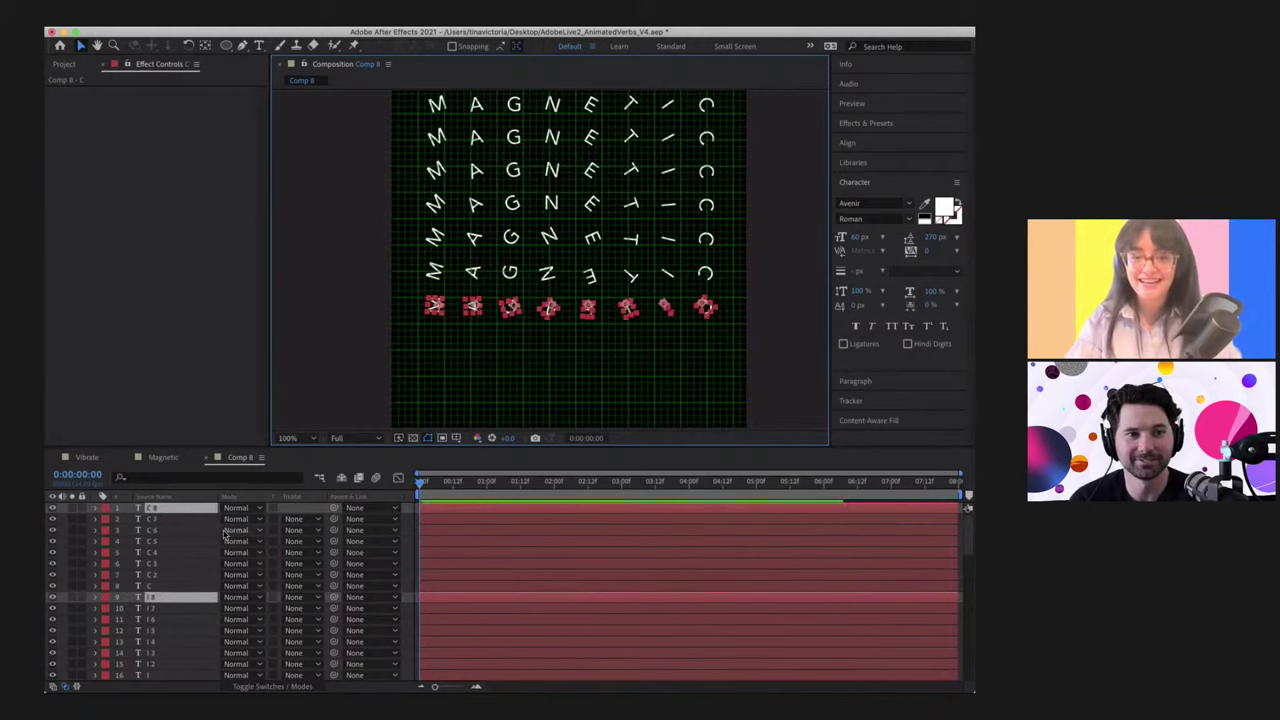
{"action": "key", "text": "shift+Down"}
{"action": "key", "text": "shift+Down"}
{"action": "key", "text": "shift+Down"}
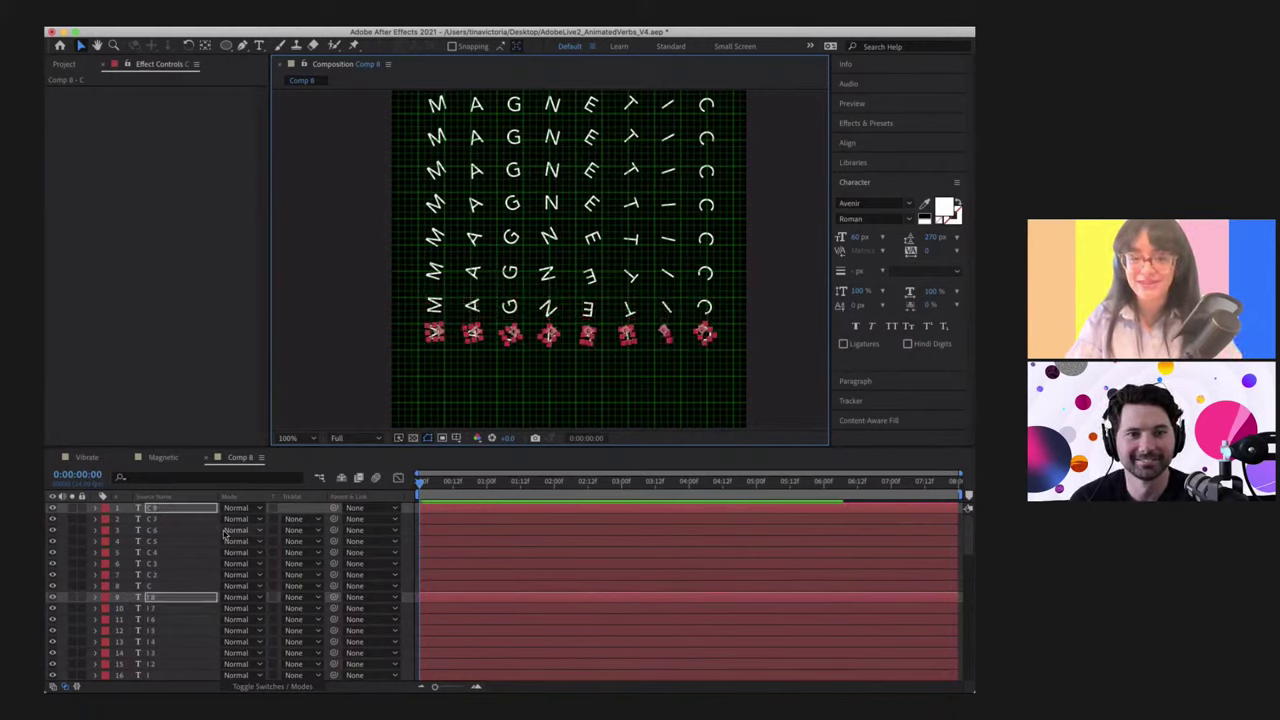
{"action": "key", "text": "shift+Down"}
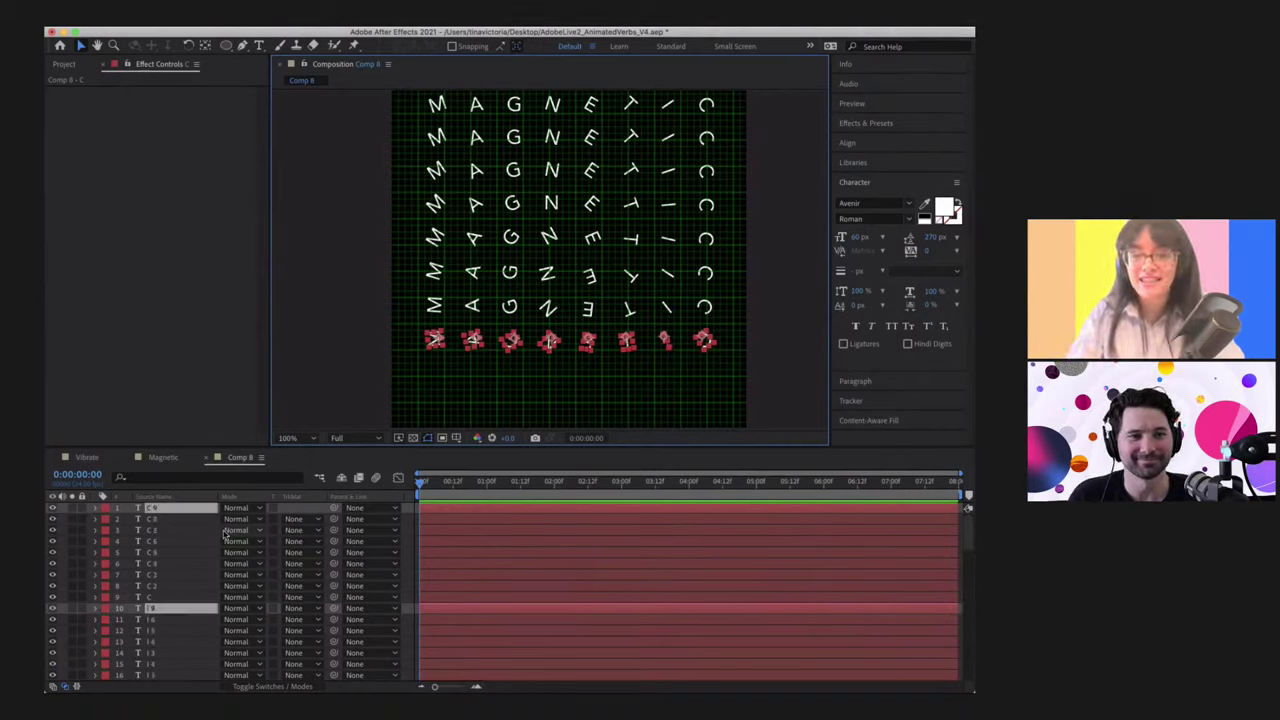
Step: Continue duplicating the lowest MAGNETIC row and spacing the copies evenly downward to form the ninth and tenth rows
{"action": "key", "text": "ctrl+d"}
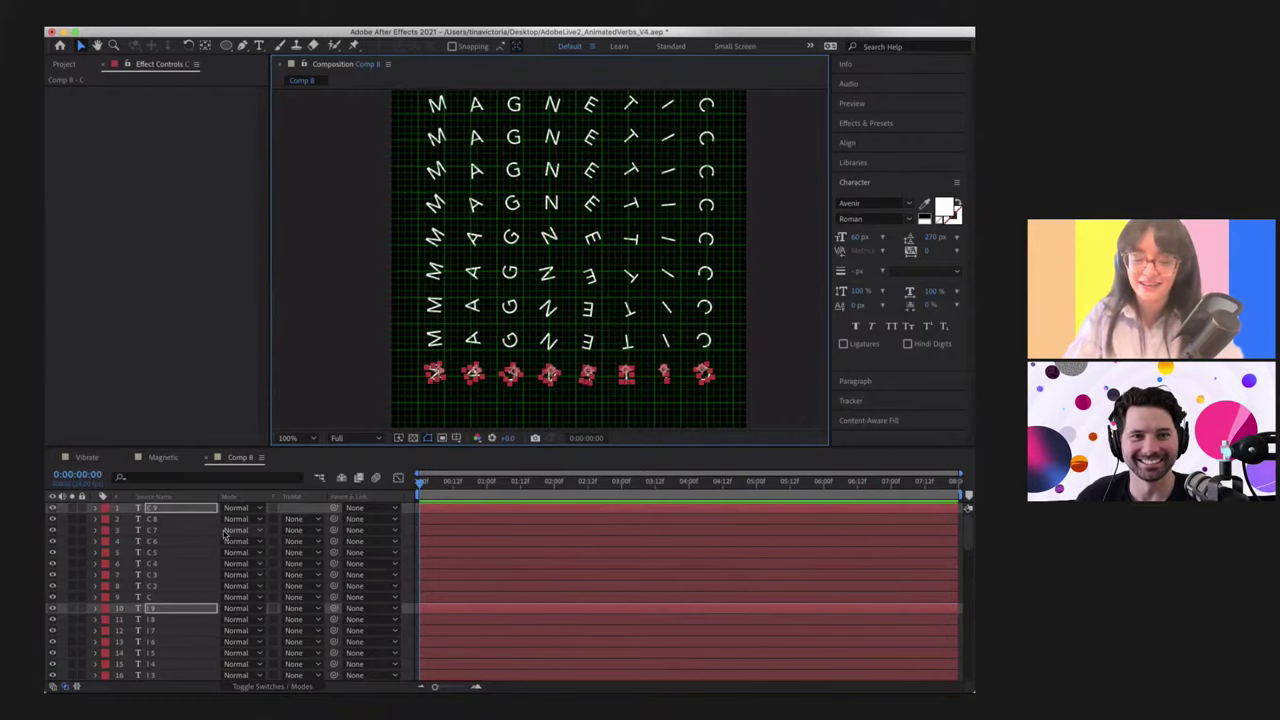
{"action": "key", "text": "ctrl+d"}
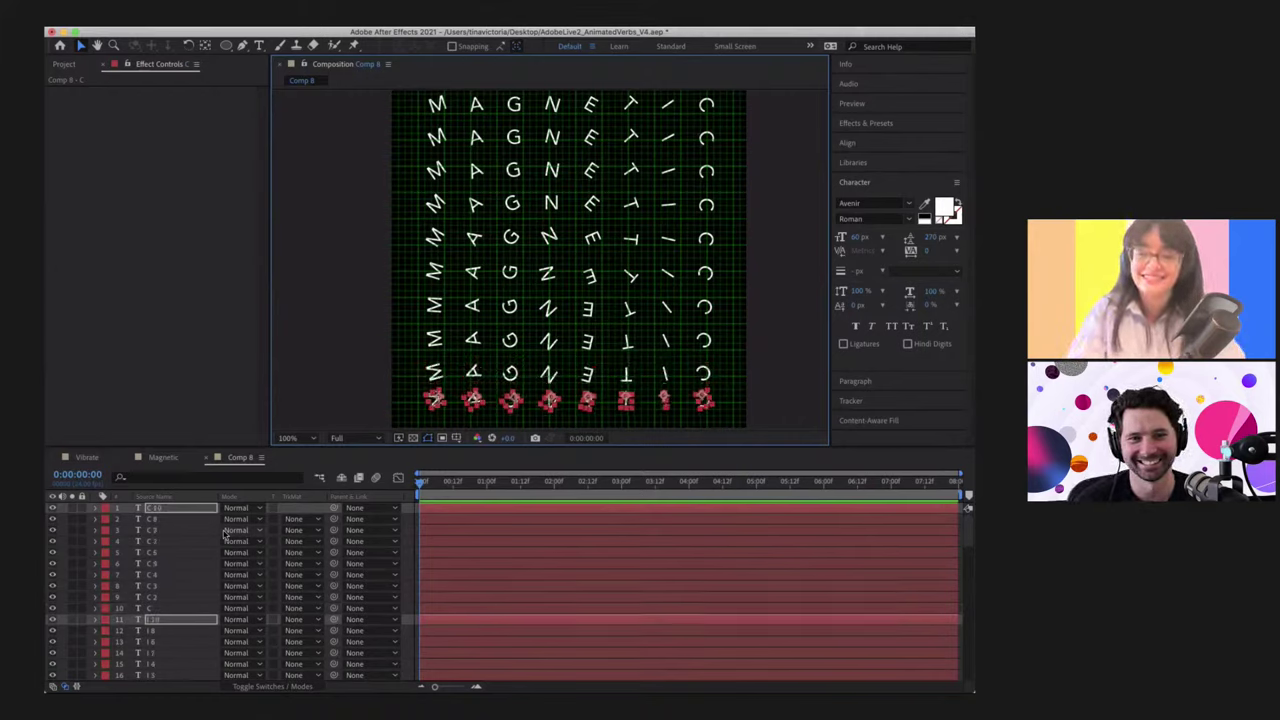
{"action": "key", "text": "ctrl+d"}
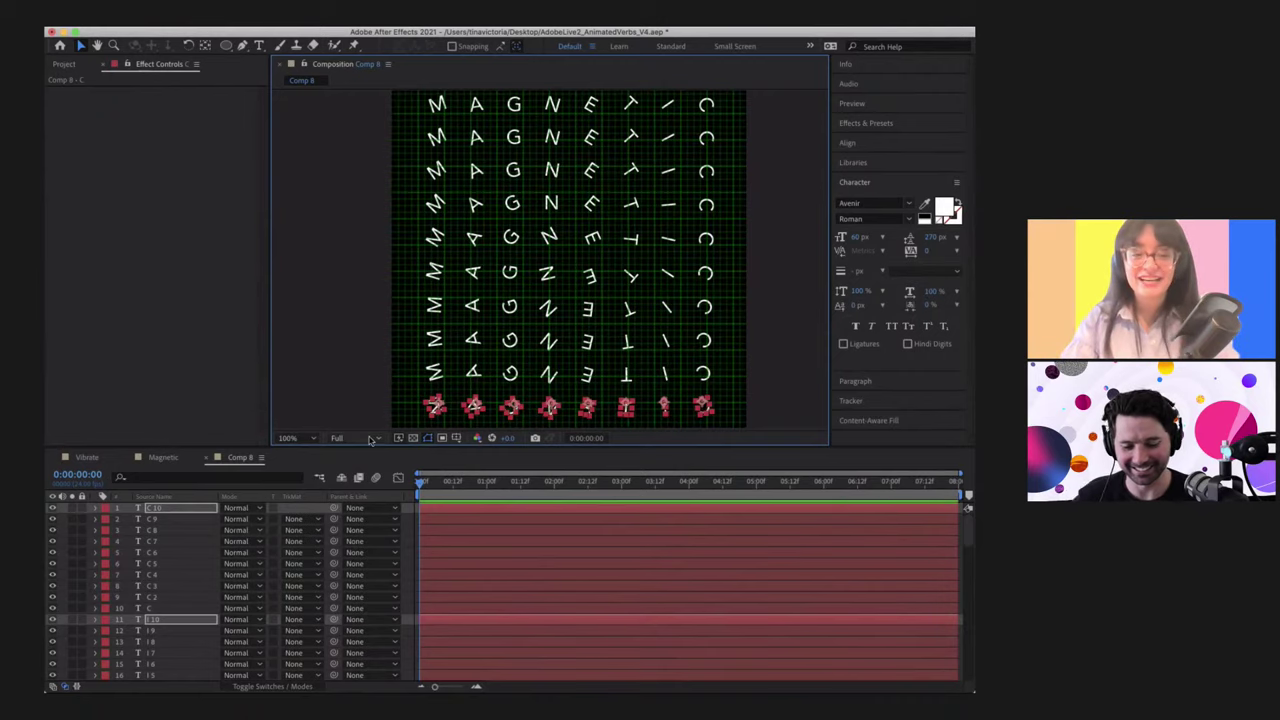
Step: Duplicate the tenth MAGNETIC row and move the copy down to form an eleventh row near the composition's lower edge
{"action": "left_click", "coordinate": [366, 438]}
{"action": "left_click", "coordinate": [291, 438]}
{"action": "left_click", "coordinate": [305, 571]}
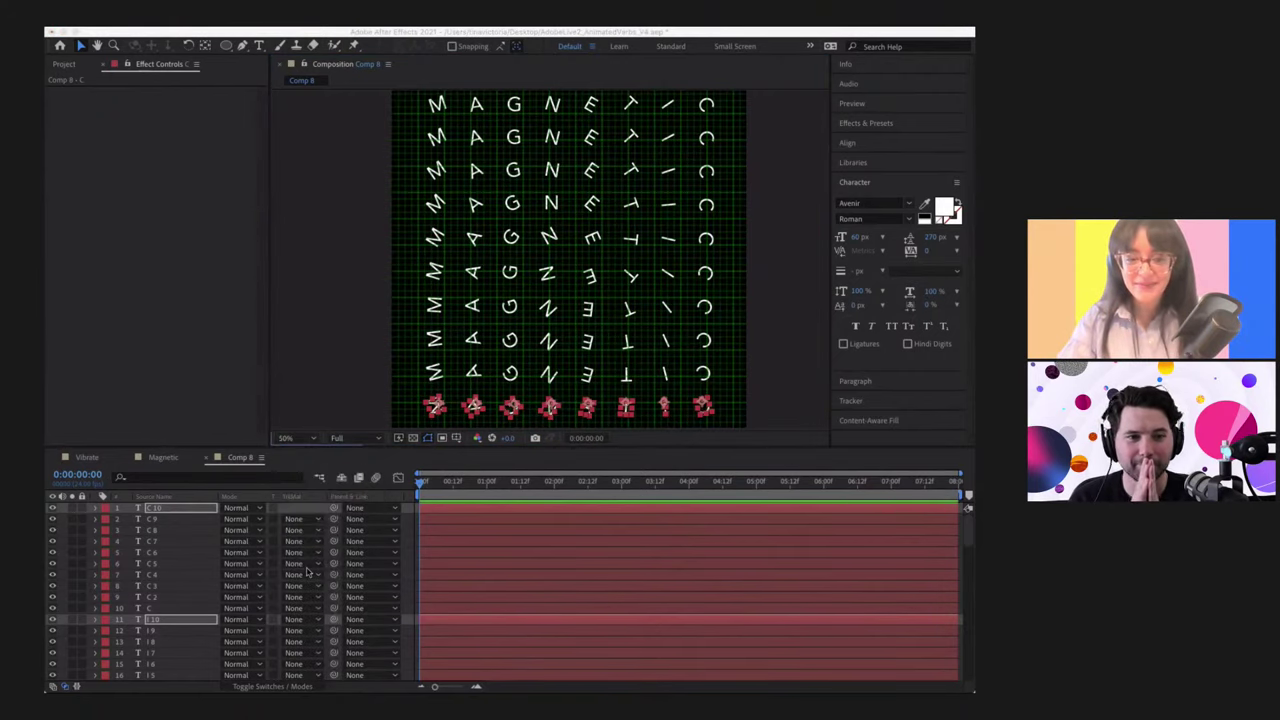
{"action": "key", "text": "ctrl+d"}
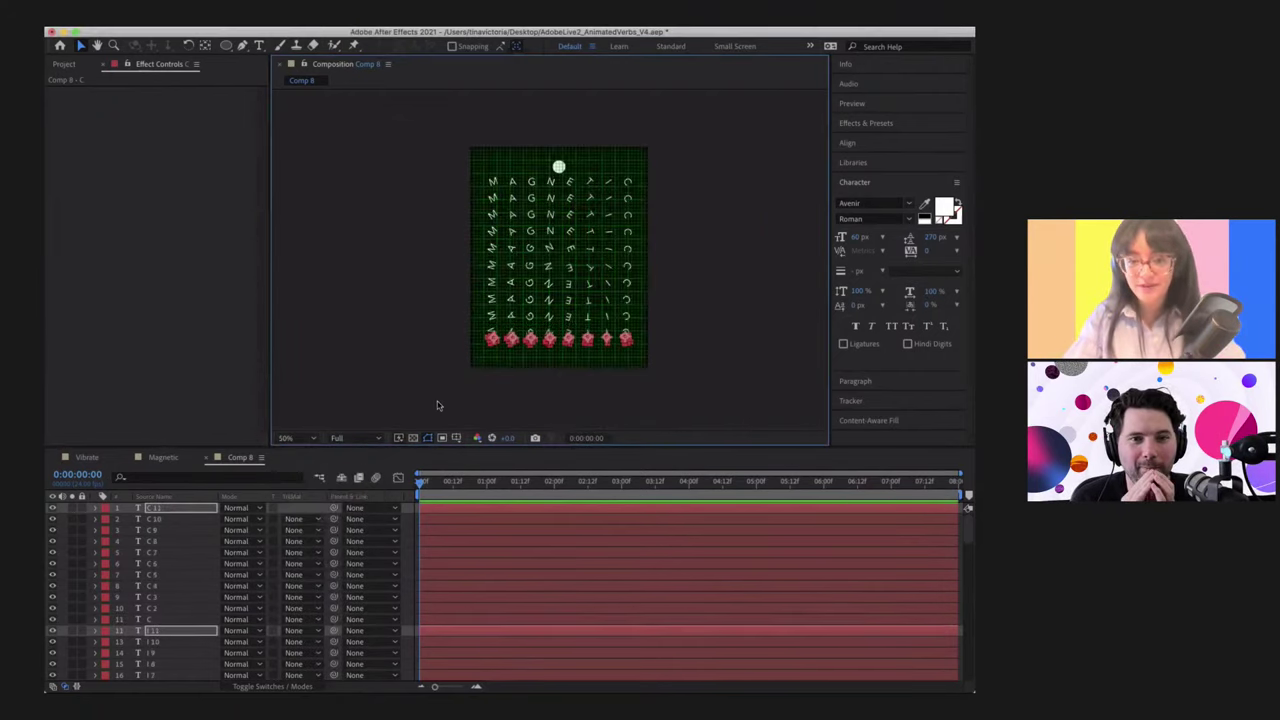
{"action": "key", "text": "space"}
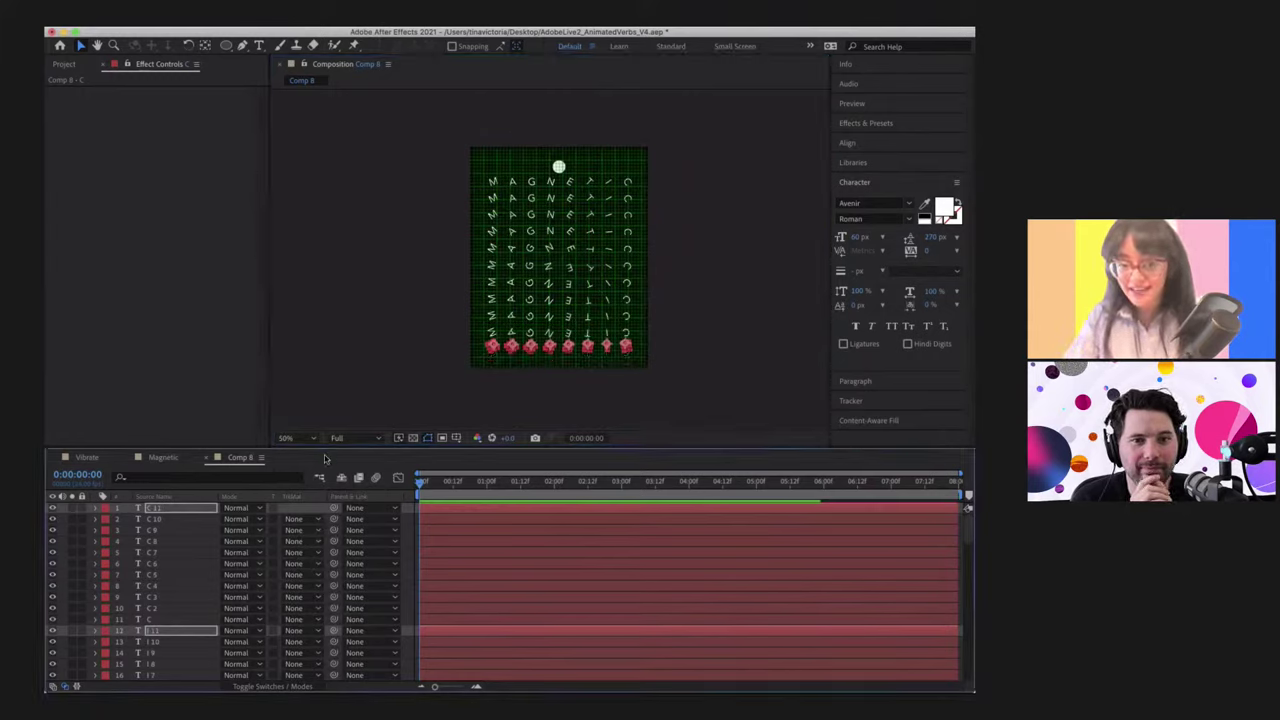
Step: Deselect the letter layers and hide the grid in the composition view
{"action": "left_click", "coordinate": [297, 438]}
{"action": "left_click", "coordinate": [309, 467]}
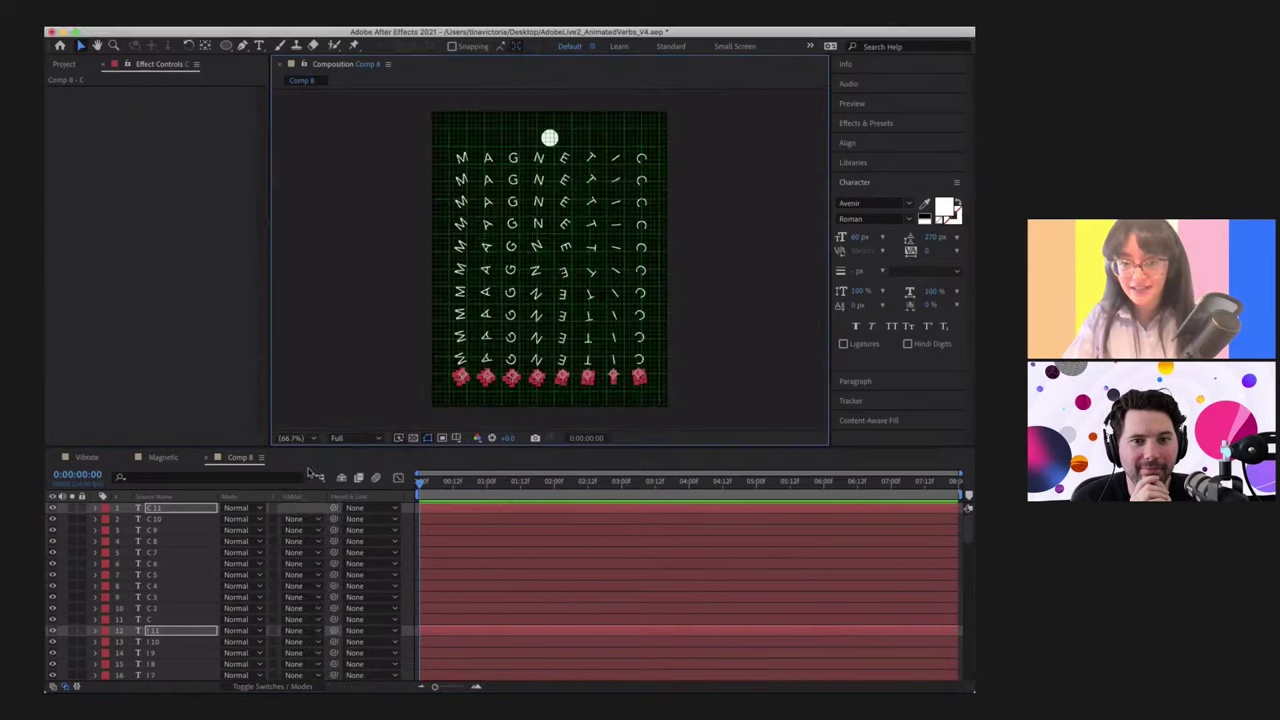
{"action": "left_click", "coordinate": [733, 207]}
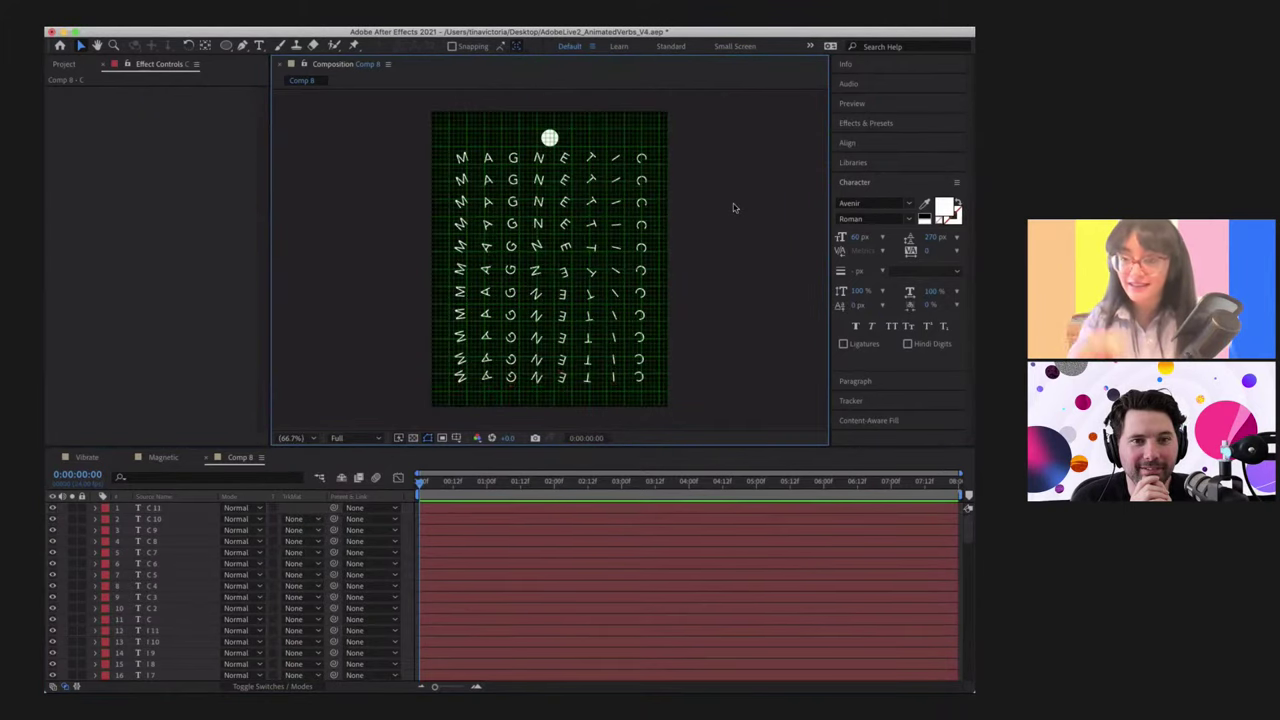
{"action": "left_click", "coordinate": [455, 441]}
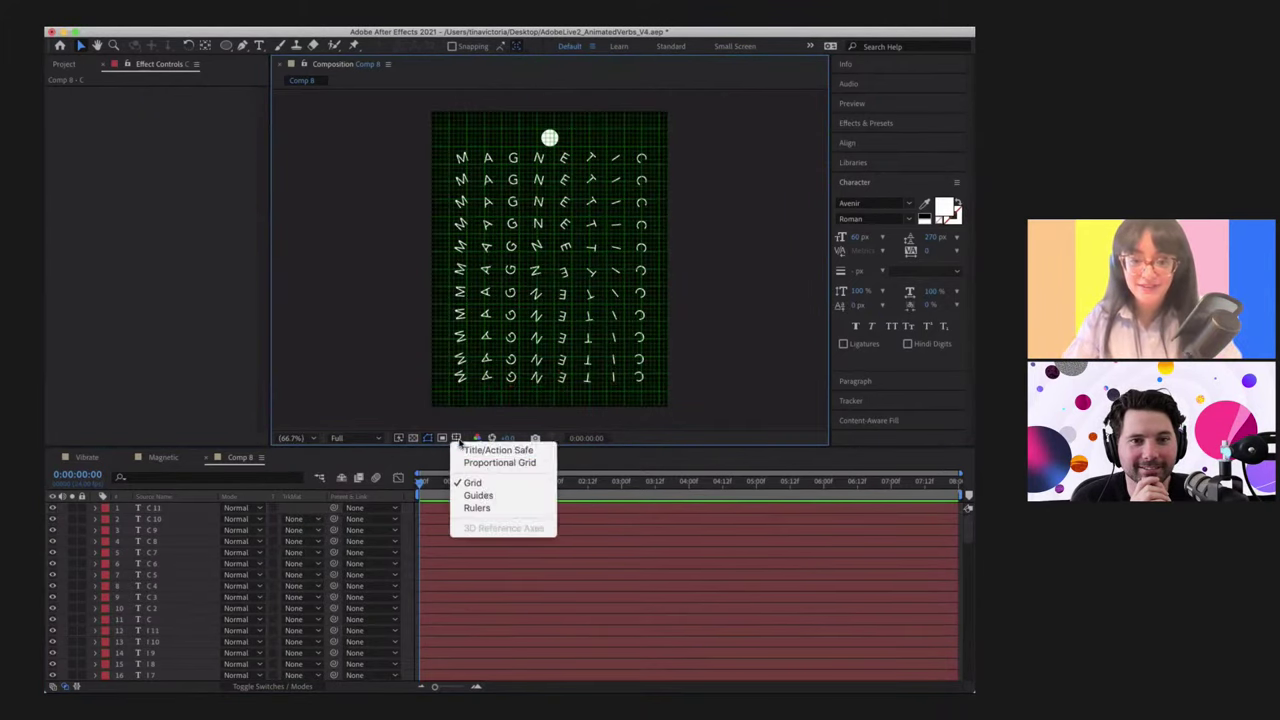
{"action": "left_click", "coordinate": [486, 484]}
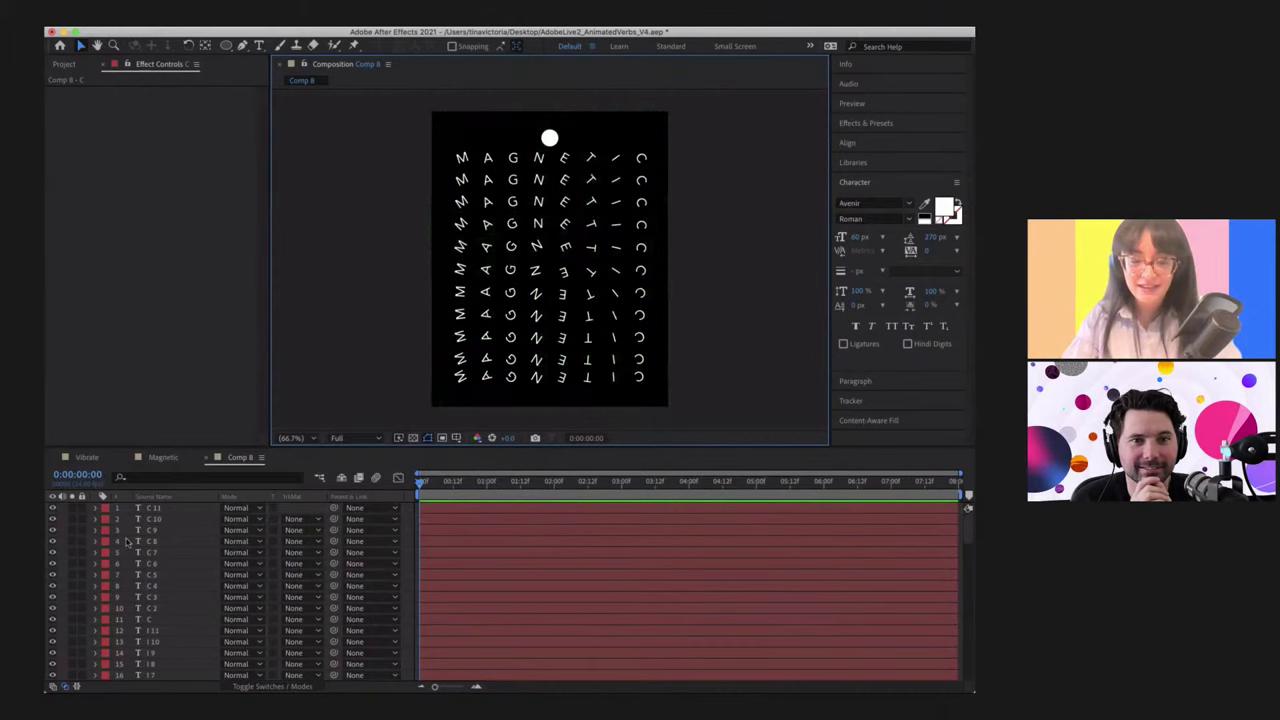
Step: Move the circle's Shape Layer 1 from below the letter layers to the top of the layer stack
{"action": "key", "text": "p"}
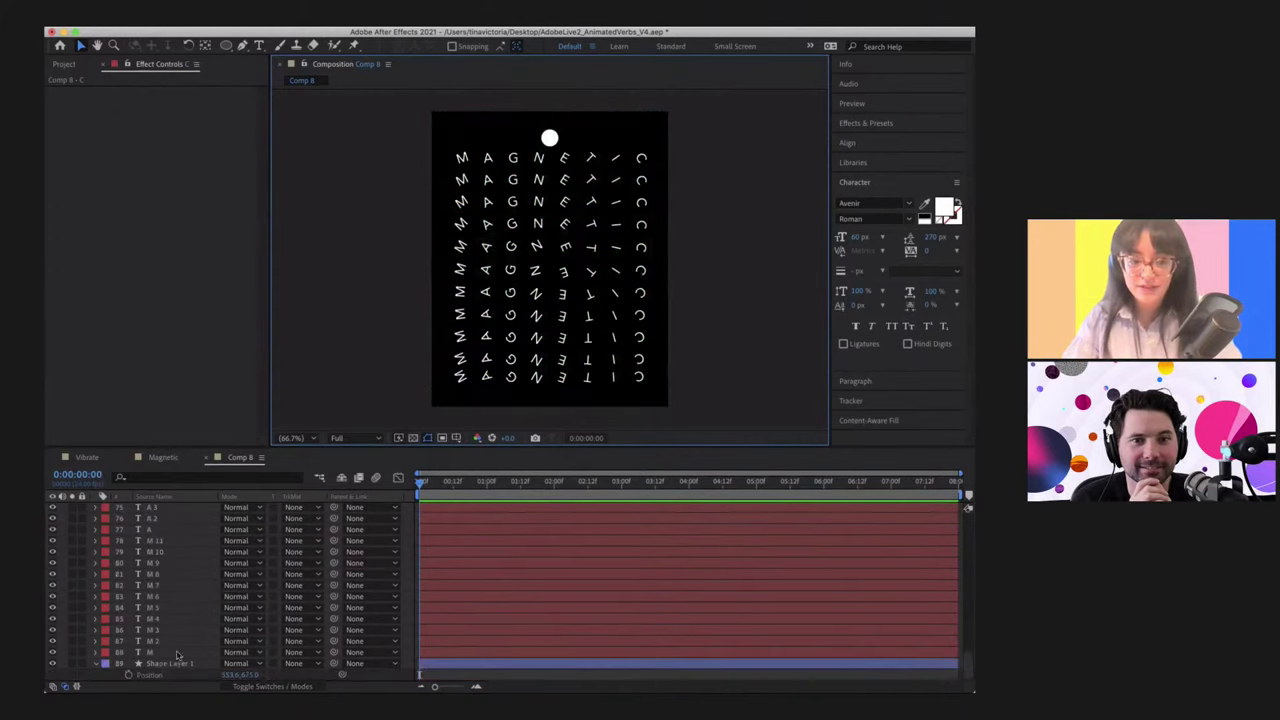
{"action": "left_click", "coordinate": [172, 663]}
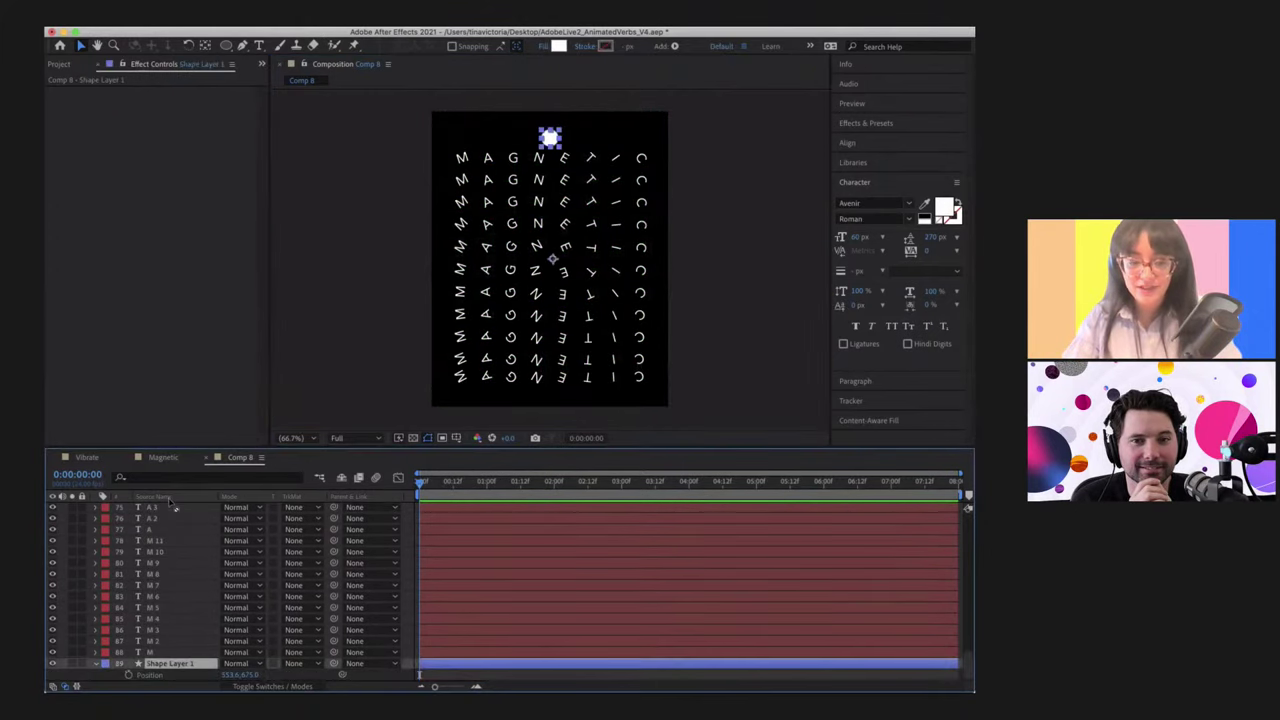
{"action": "scroll", "coordinate": [170, 560], "scroll_direction": "up", "scroll_amount": 20}
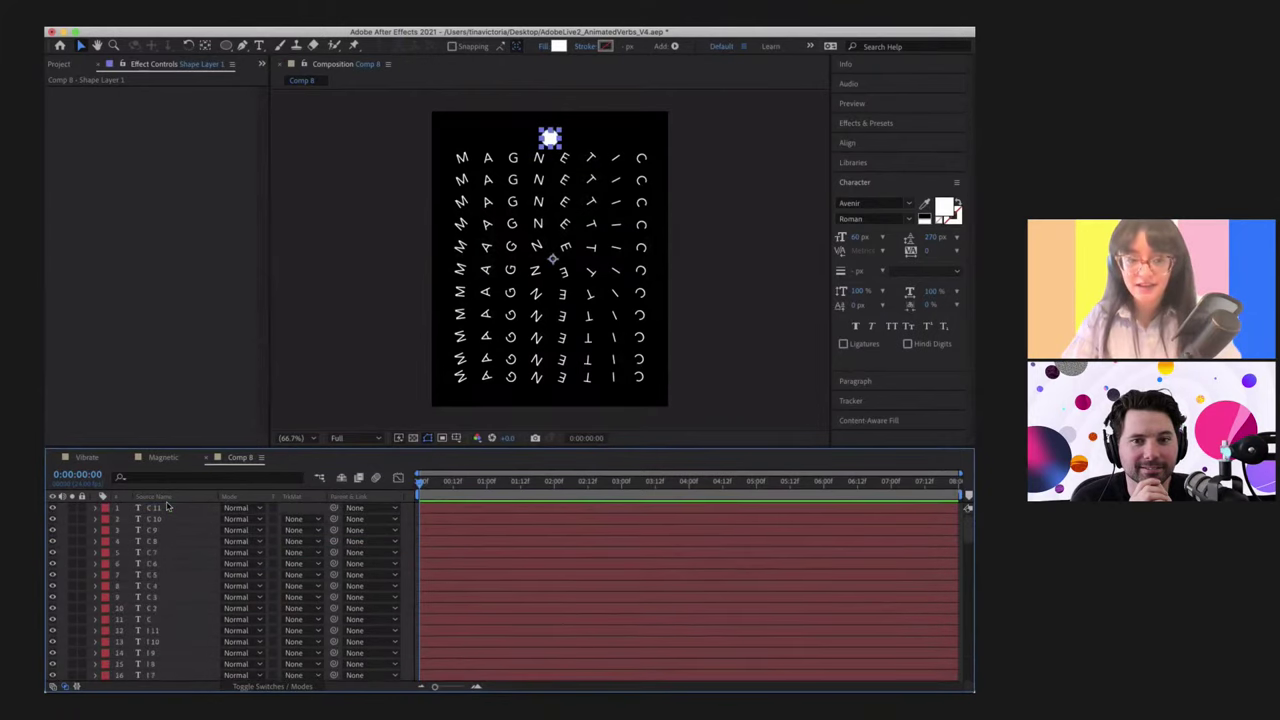
{"action": "scroll", "coordinate": [155, 610], "scroll_direction": "down", "scroll_amount": 20}
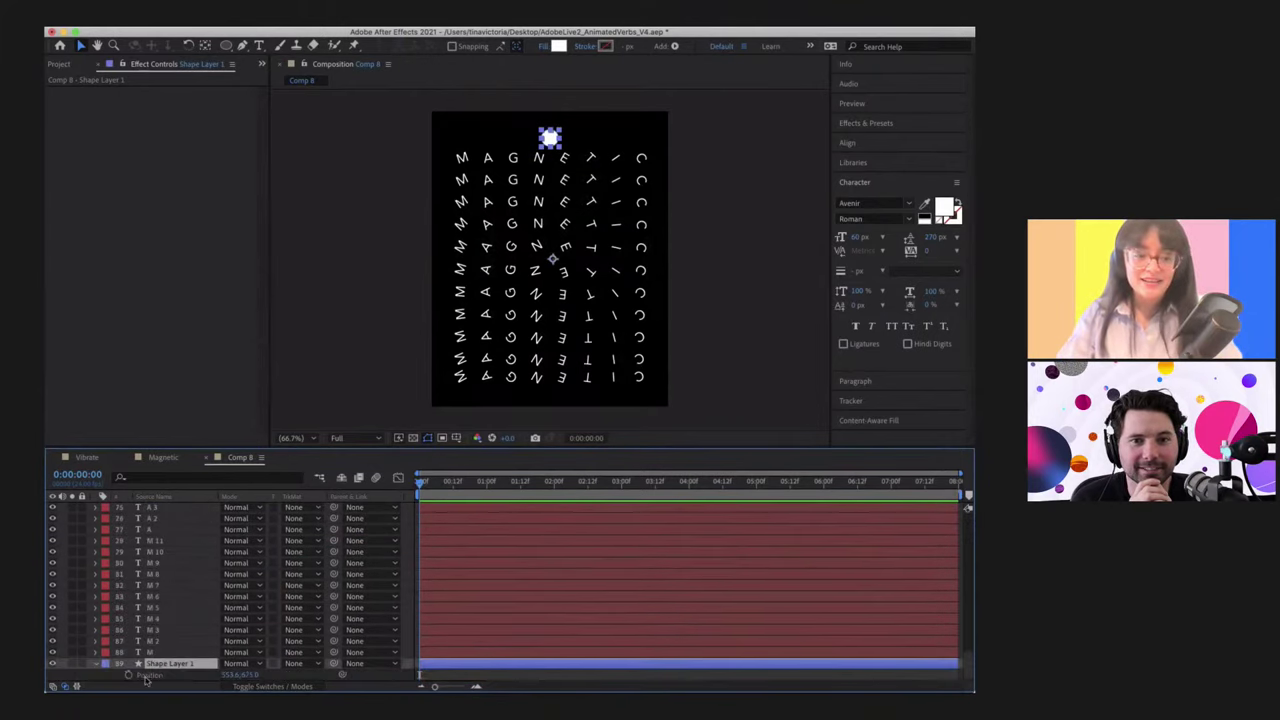
{"action": "left_click_drag", "start_coordinate": [155, 668], "coordinate": [153, 510]}
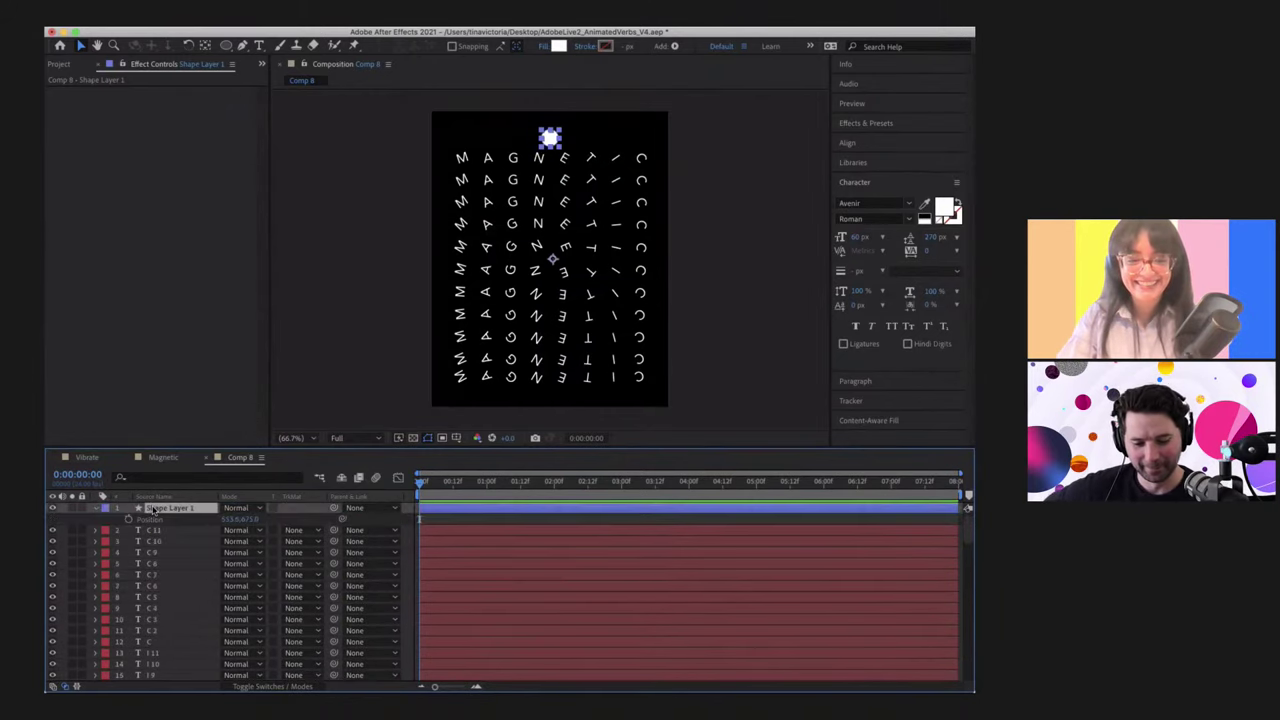
{"action": "key", "text": "period"}
{"action": "key", "text": "period"}
{"action": "key", "text": "period"}
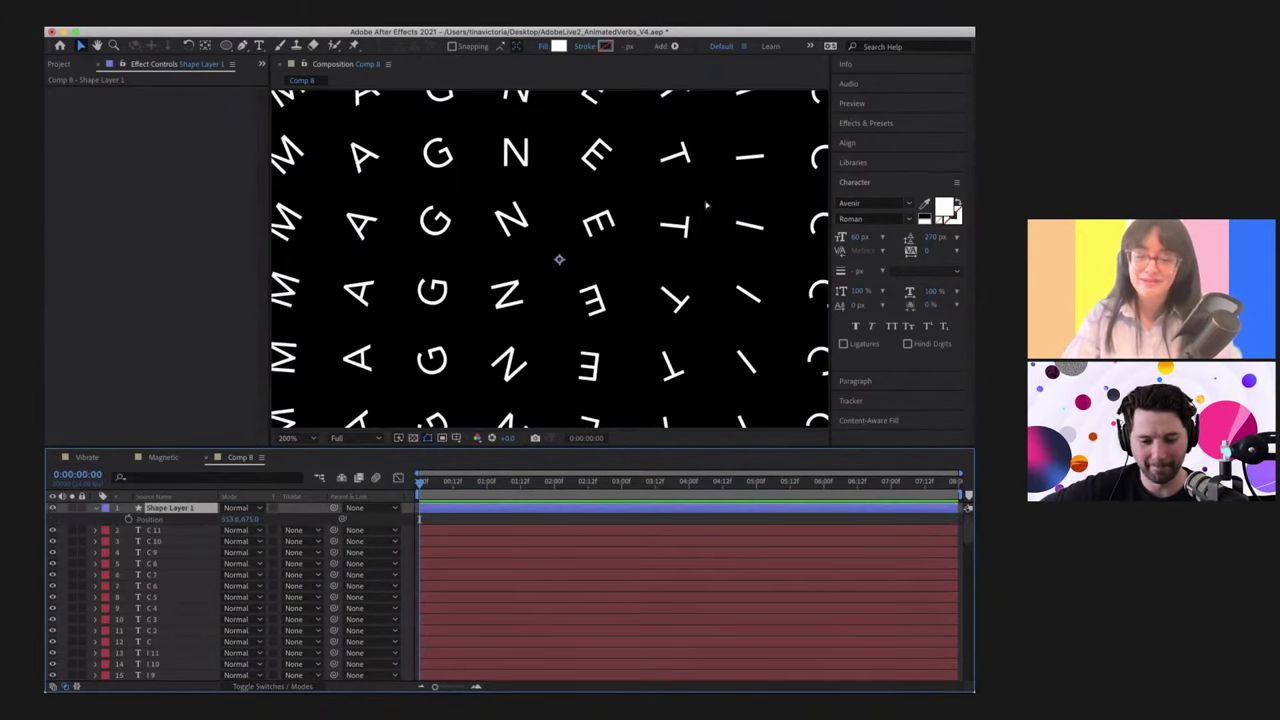
{"action": "key", "text": "comma"}
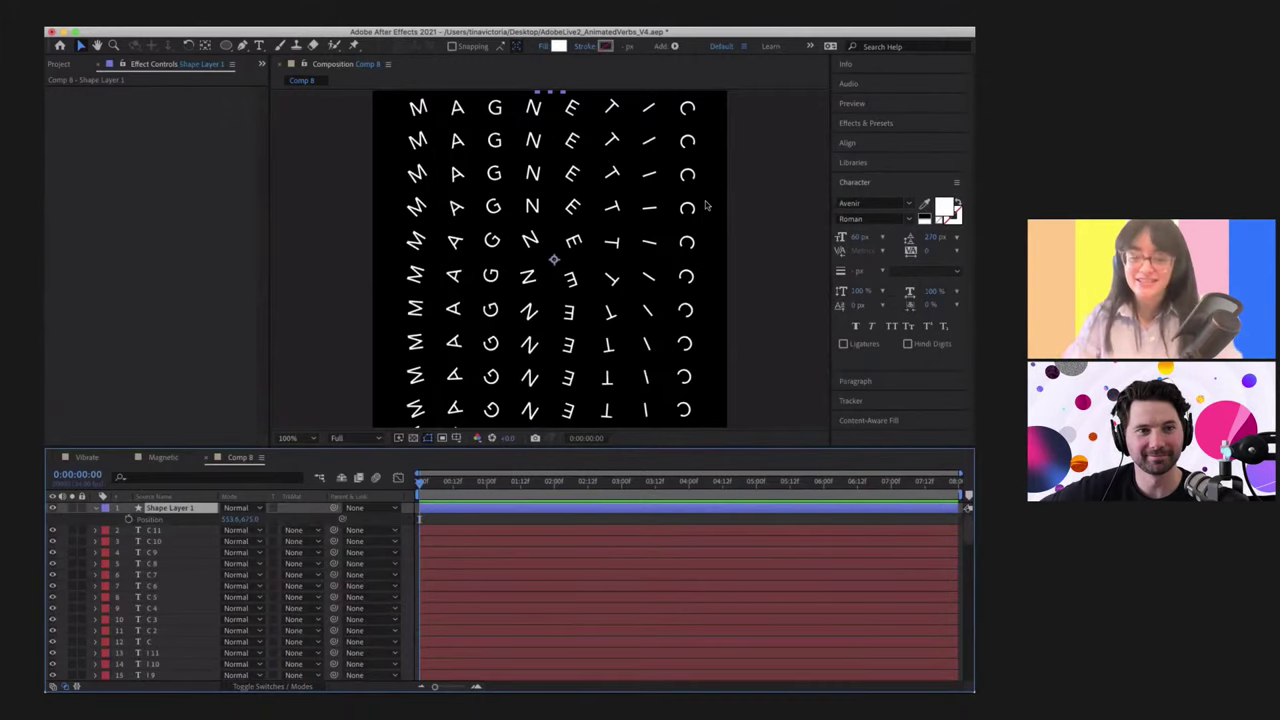
{"action": "left_click_drag", "start_coordinate": [737, 243], "coordinate": [741, 176]}
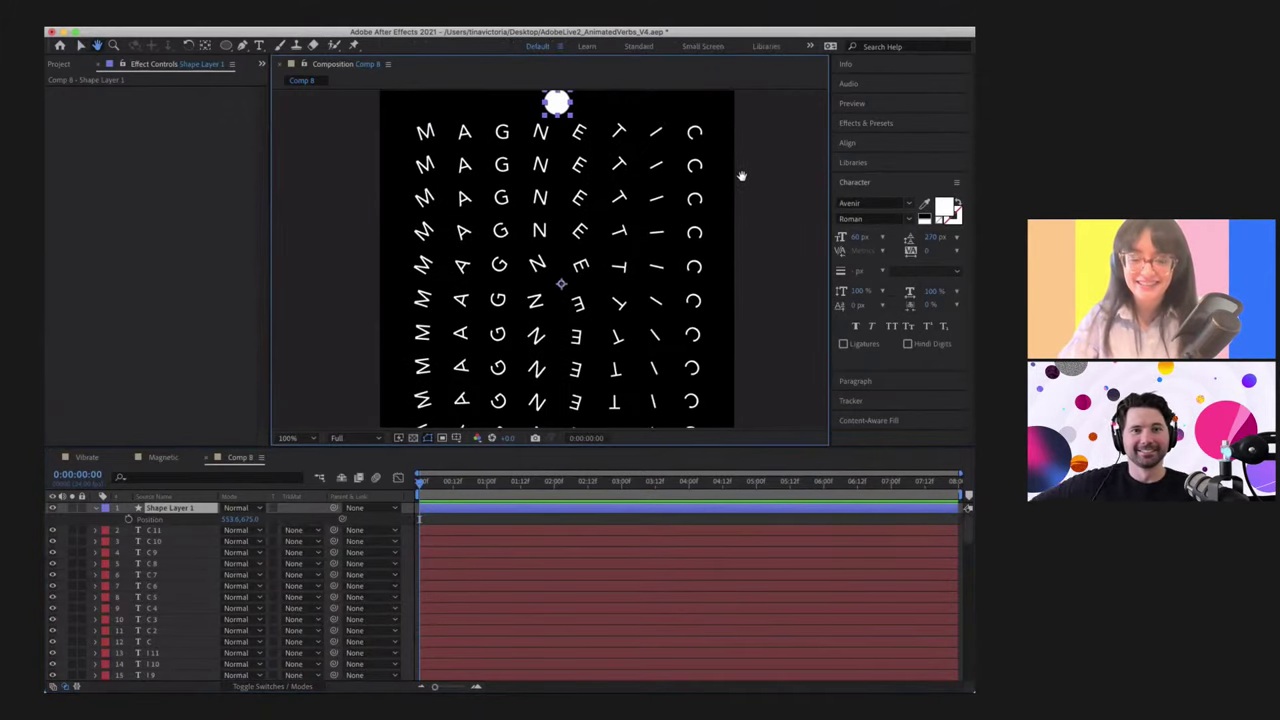
{"action": "key", "text": "comma"}
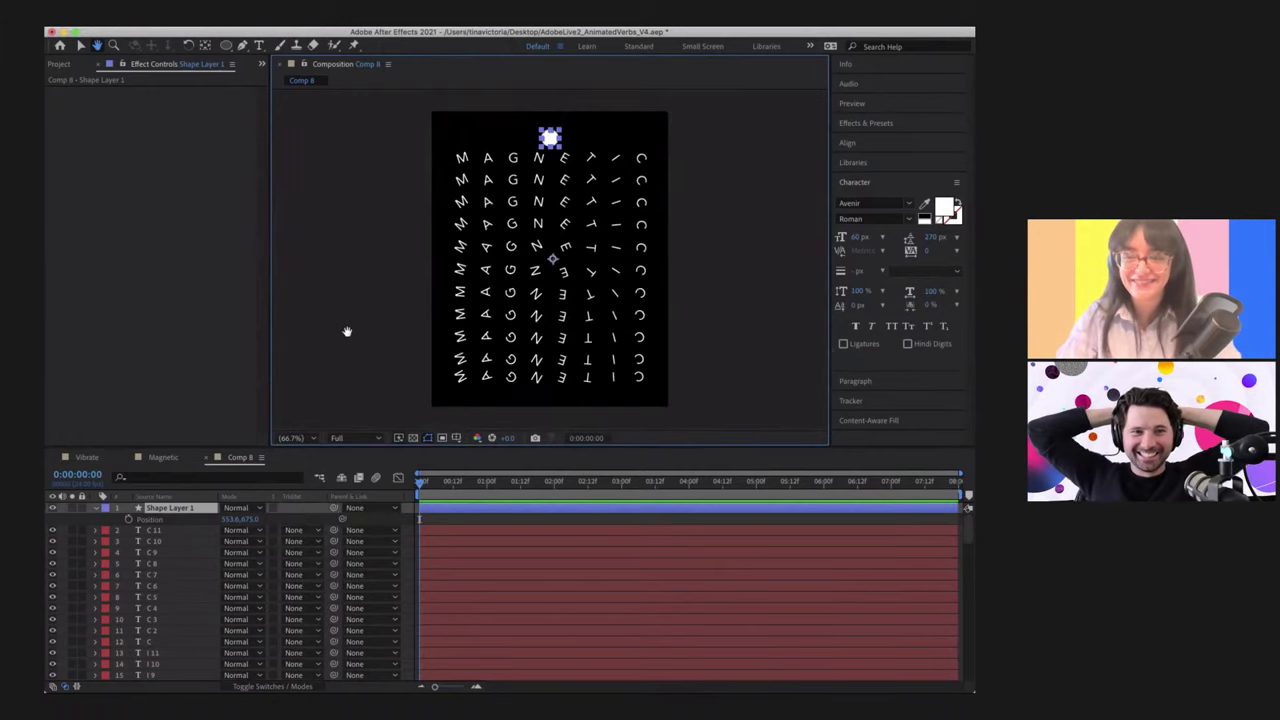
Step: Test the letters' rotation expression by moving the circle down through the rows, to the composition's right edge, and across to the M and A columns
{"action": "left_click_drag", "start_coordinate": [550, 137], "coordinate": [549, 226]}
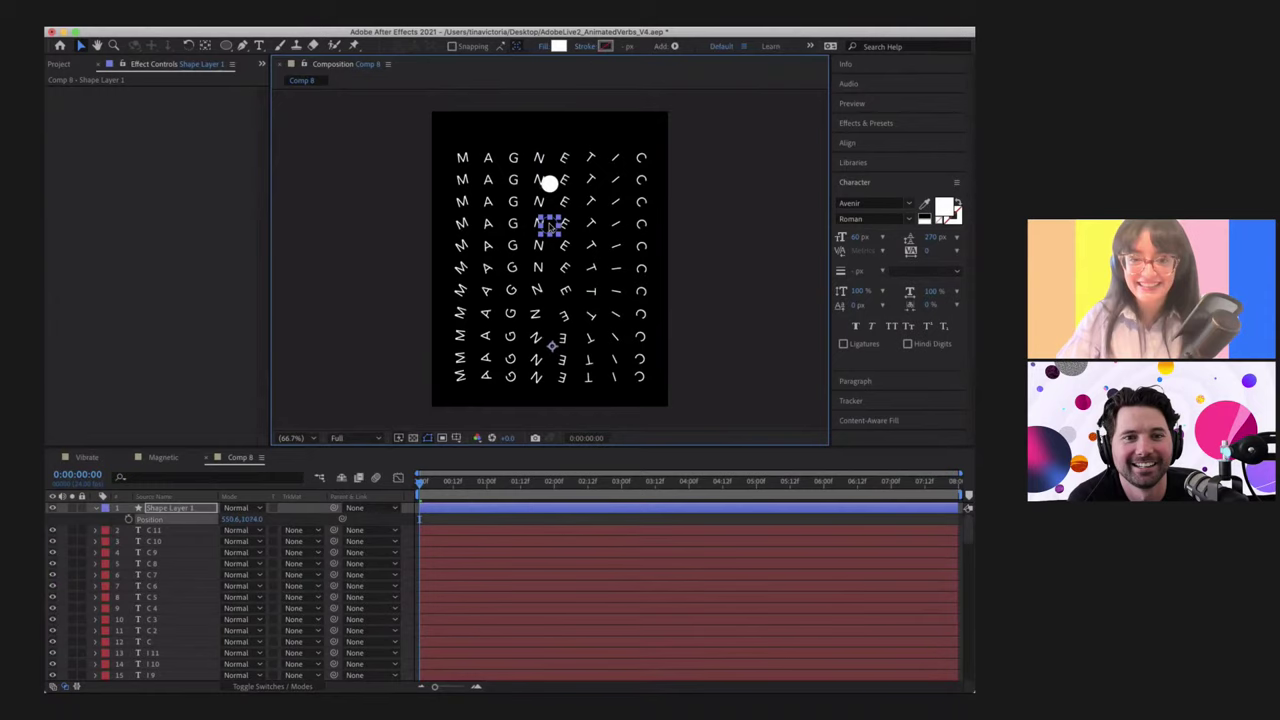
{"action": "left_click_drag", "start_coordinate": [551, 354], "coordinate": [551, 425]}
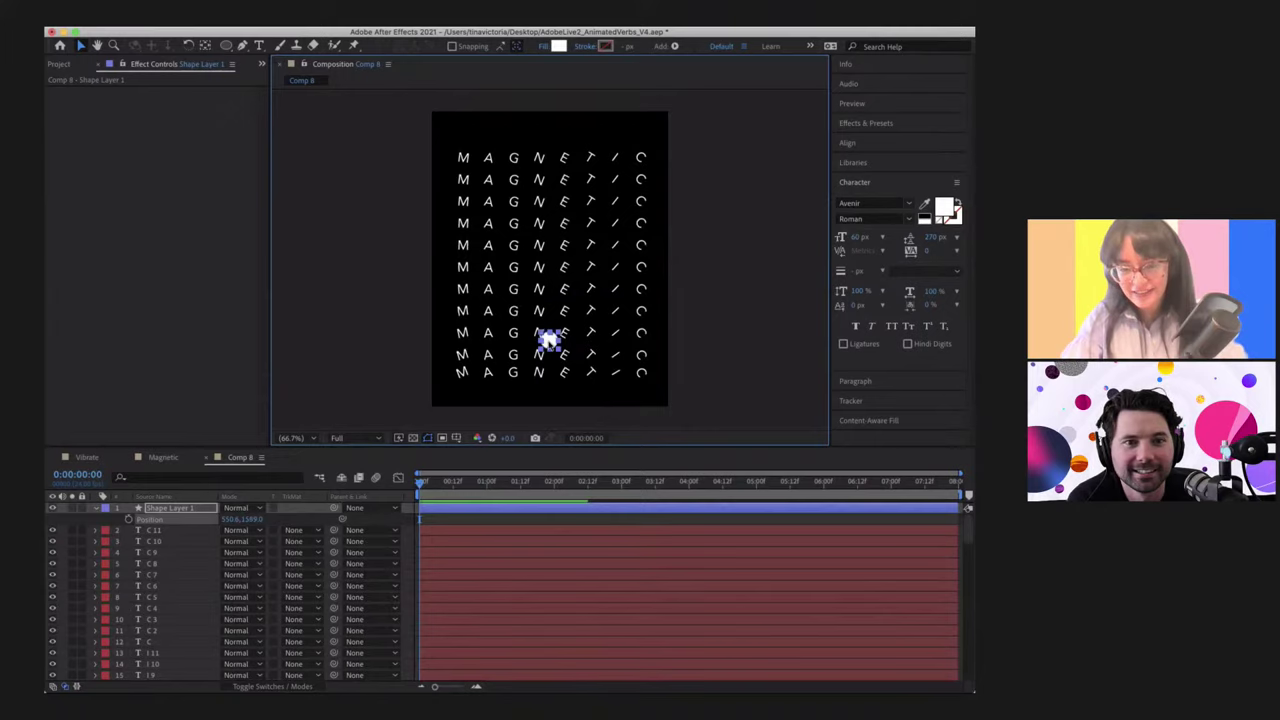
{"action": "left_click_drag", "start_coordinate": [544, 340], "coordinate": [660, 183]}
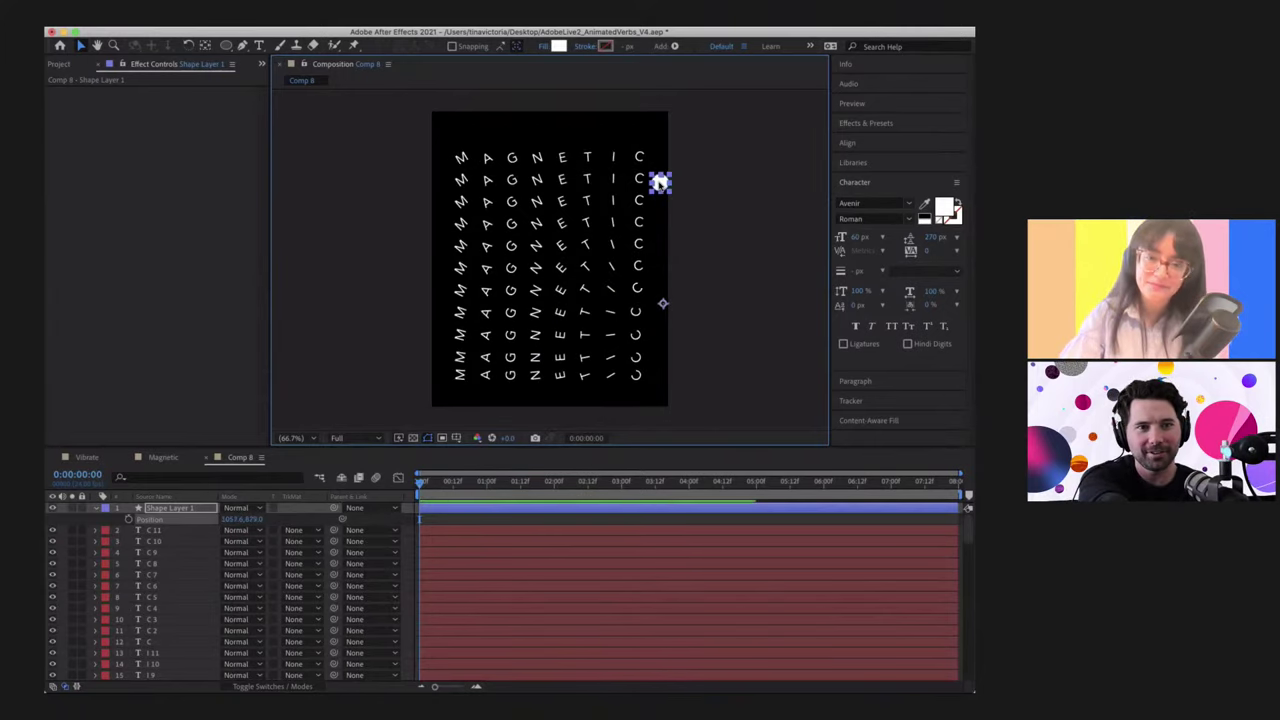
{"action": "left_click_drag", "start_coordinate": [660, 183], "coordinate": [476, 238]}
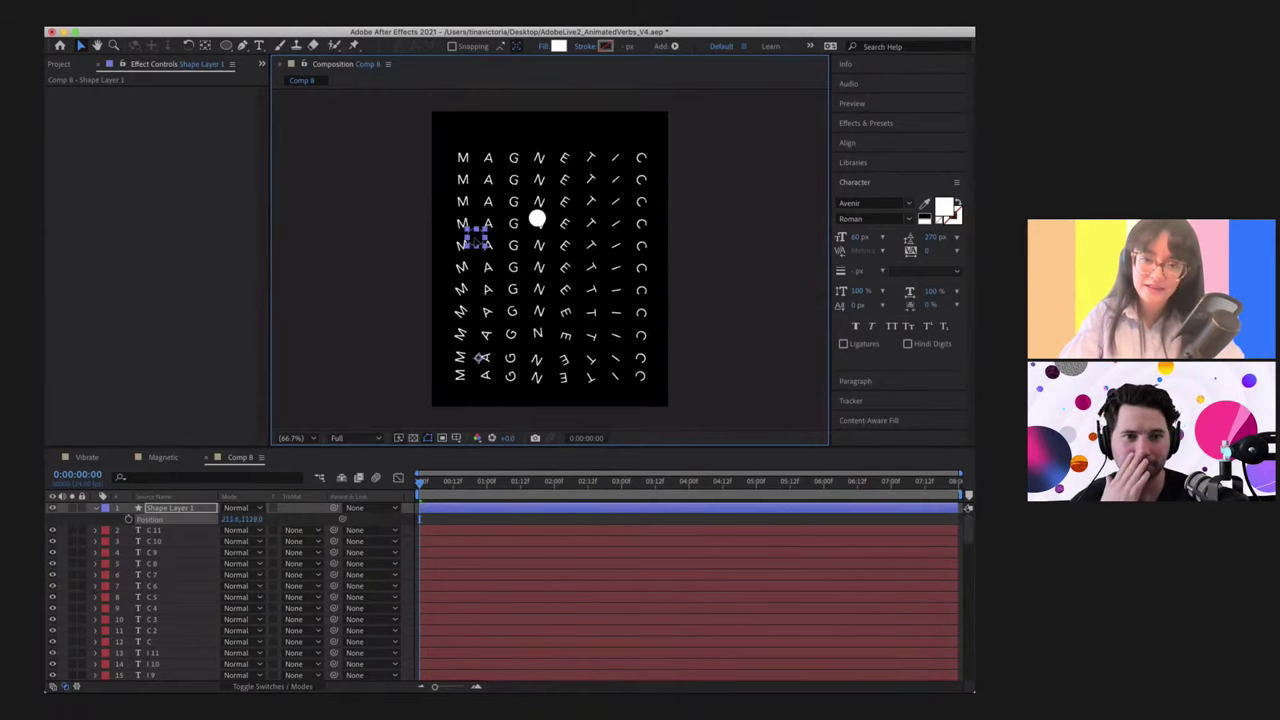
Step: Centre the white circle's anchor point on its shape and move the circle around, leaving it centred above the letters at about 539, 132
{"action": "left_click", "coordinate": [205, 46]}
{"action": "left_click_drag", "start_coordinate": [482, 358], "coordinate": [476, 237]}
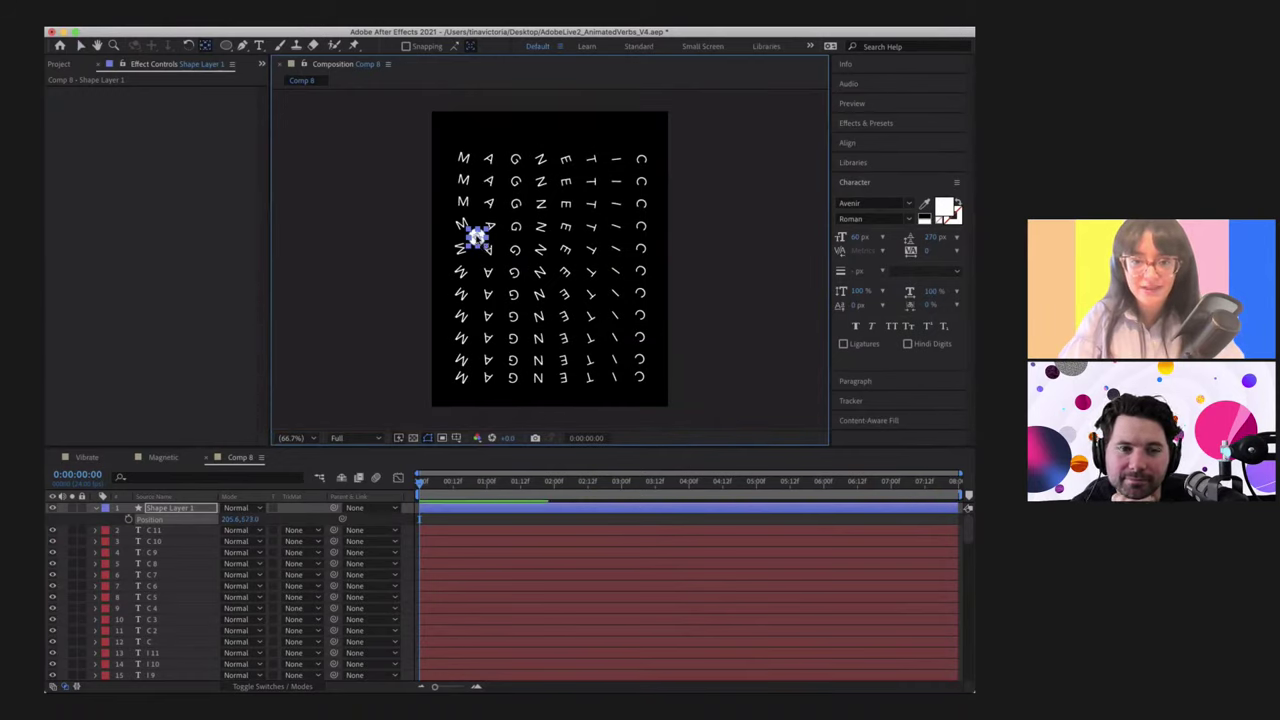
{"action": "key", "text": "v"}
{"action": "left_click_drag", "start_coordinate": [476, 237], "coordinate": [610, 318]}
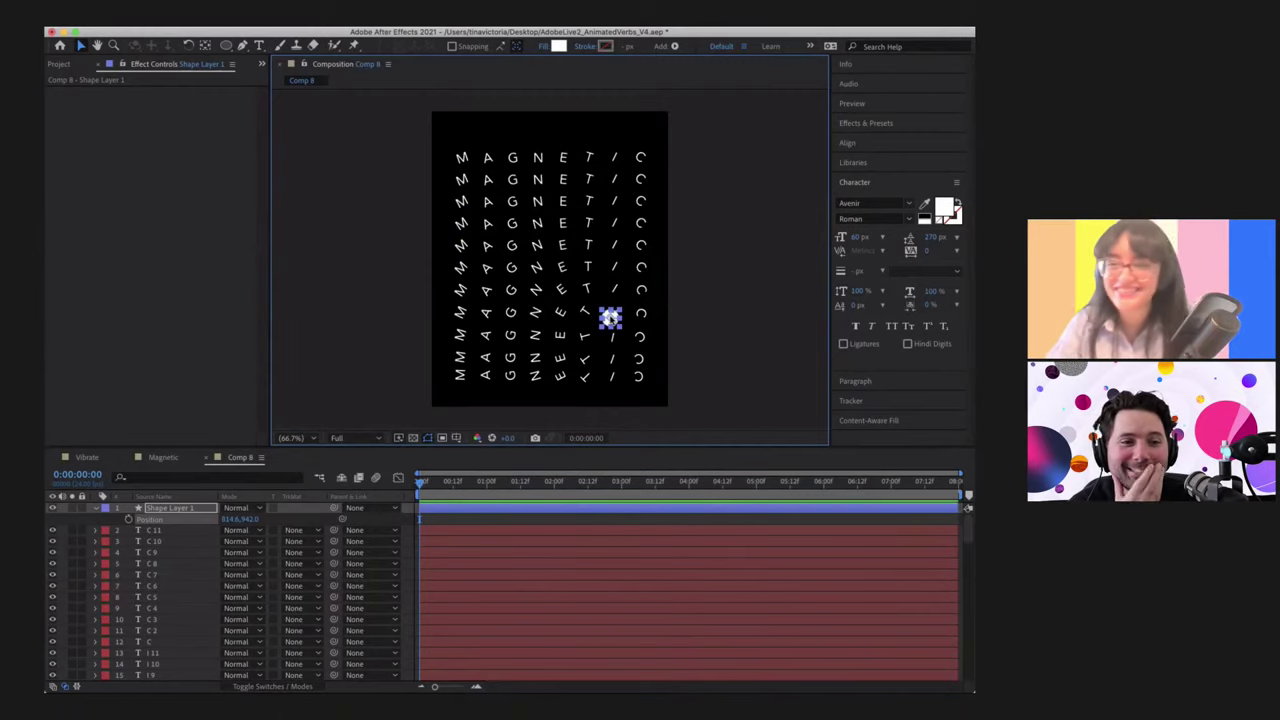
{"action": "left_click_drag", "start_coordinate": [610, 318], "coordinate": [441, 252]}
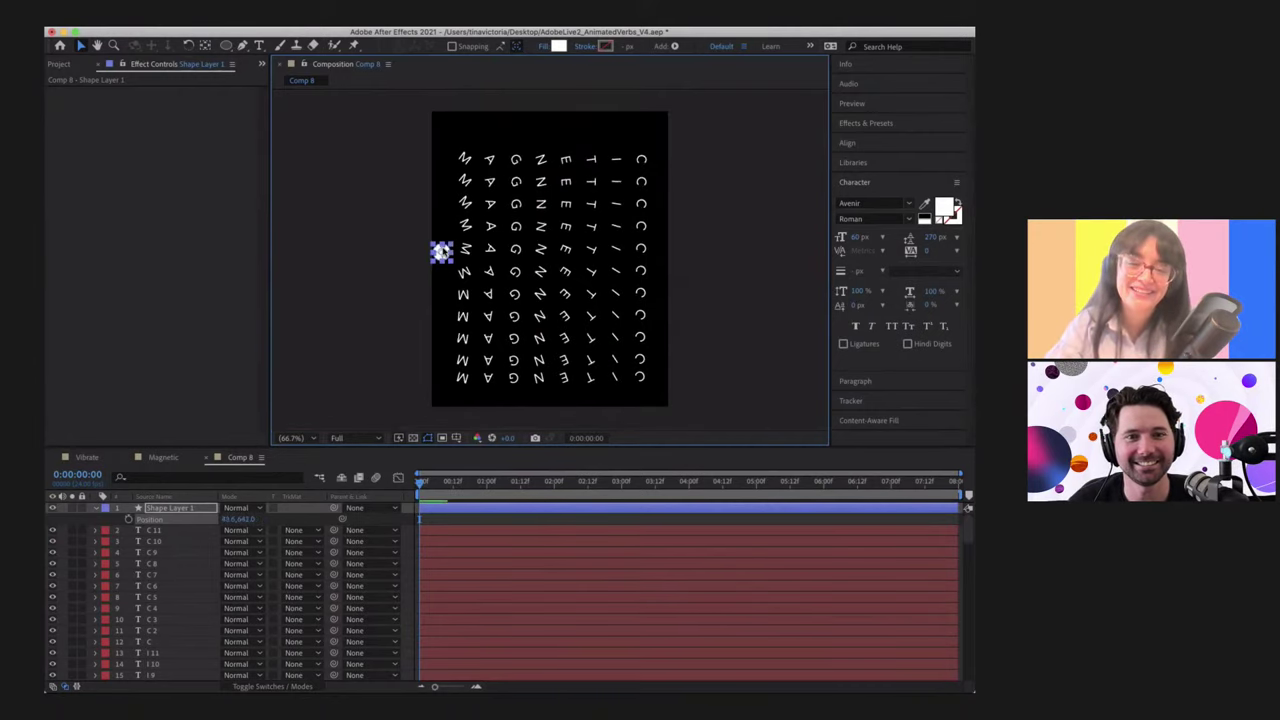
{"action": "left_click_drag", "start_coordinate": [441, 252], "coordinate": [548, 140]}
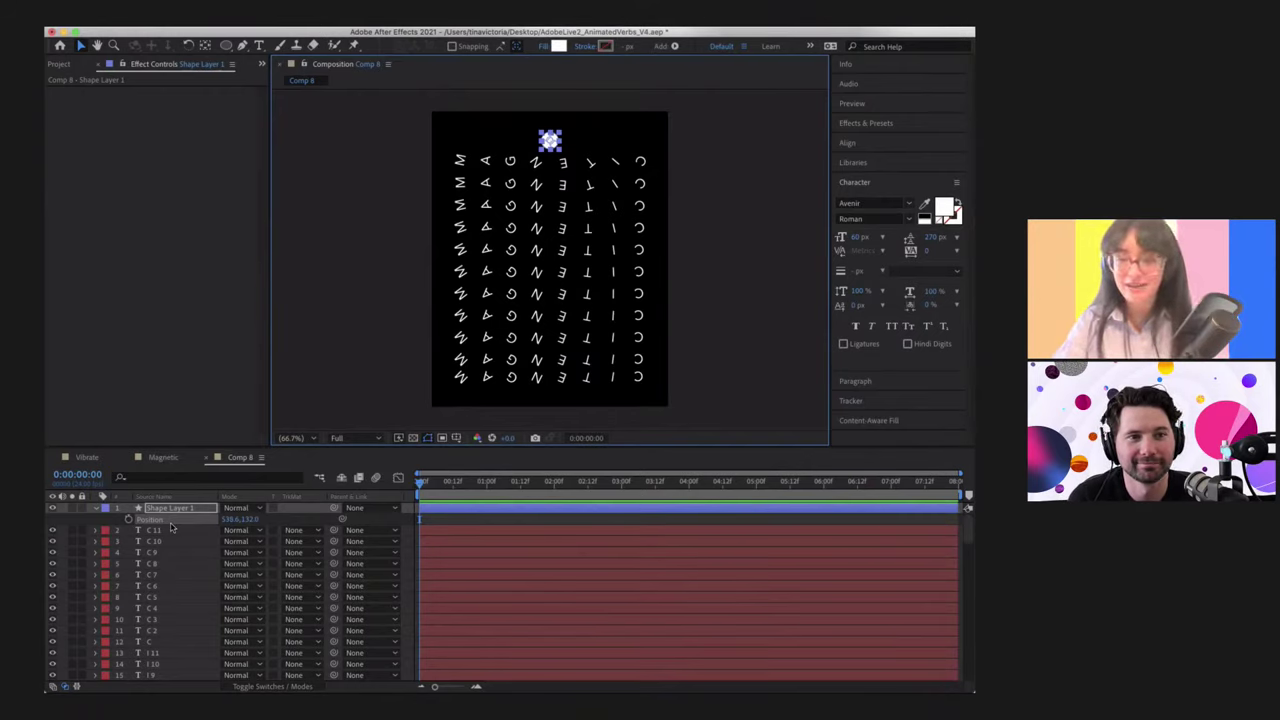
Step: Keyframe the circle's Position at 1:00, and at 2:12 with the circle moved straight down to about 539, 1230
{"action": "left_click", "coordinate": [488, 482]}
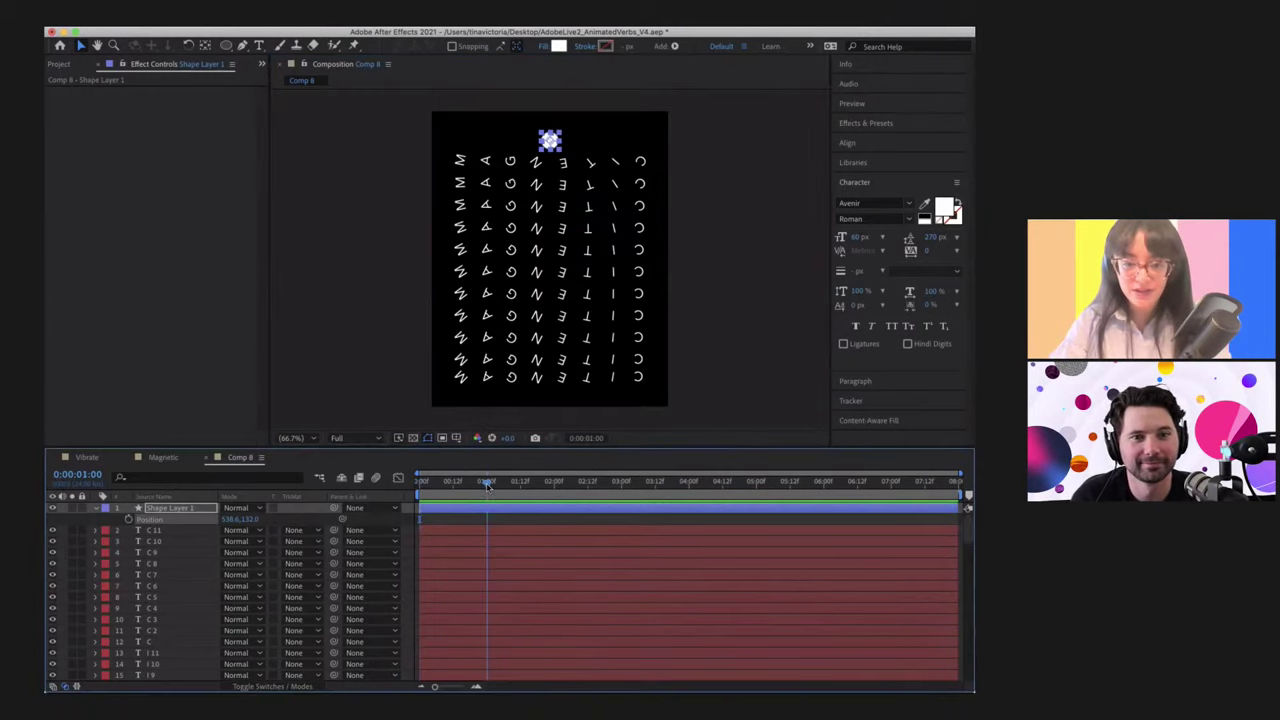
{"action": "left_click", "coordinate": [128, 519]}
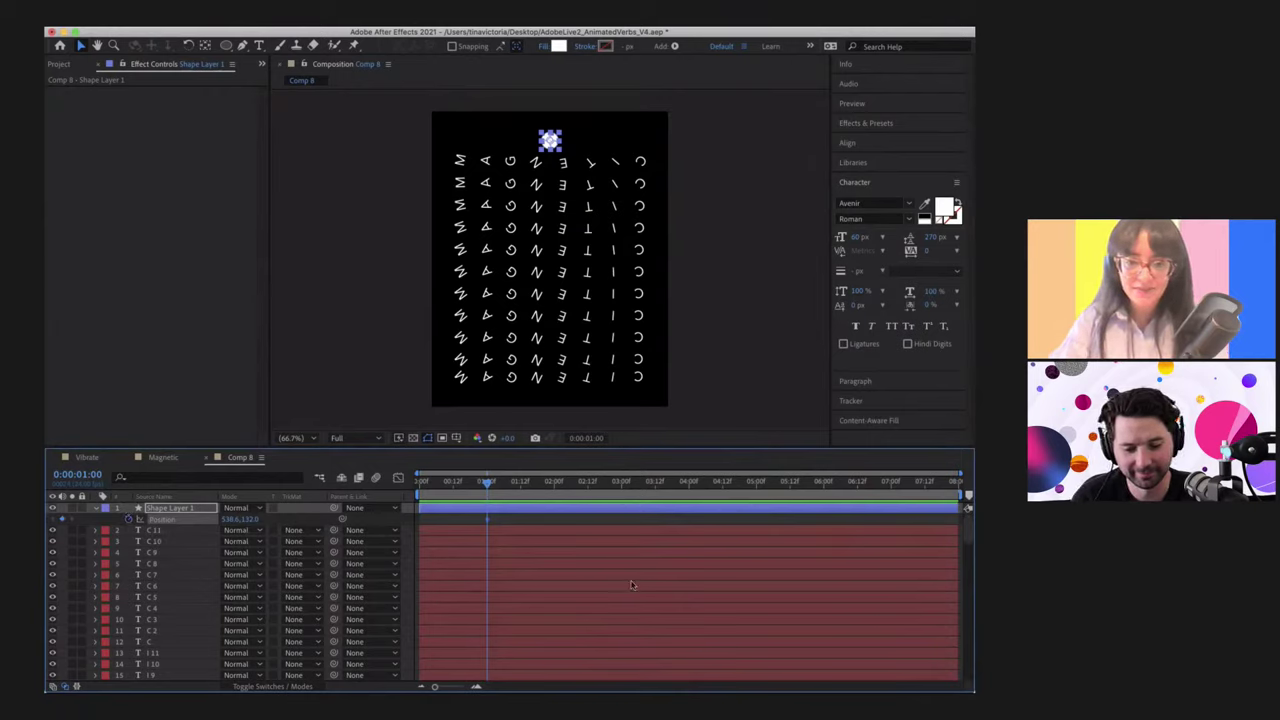
{"action": "left_click", "coordinate": [622, 483]}
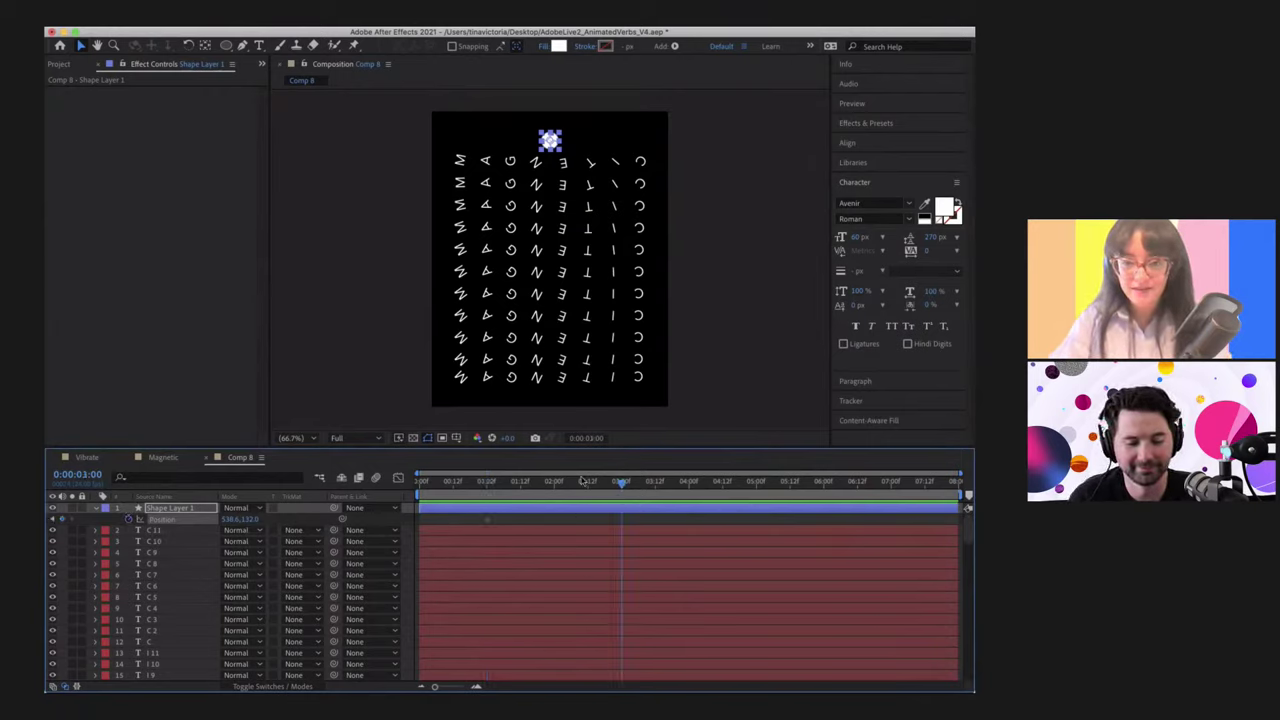
{"action": "left_click", "coordinate": [589, 483]}
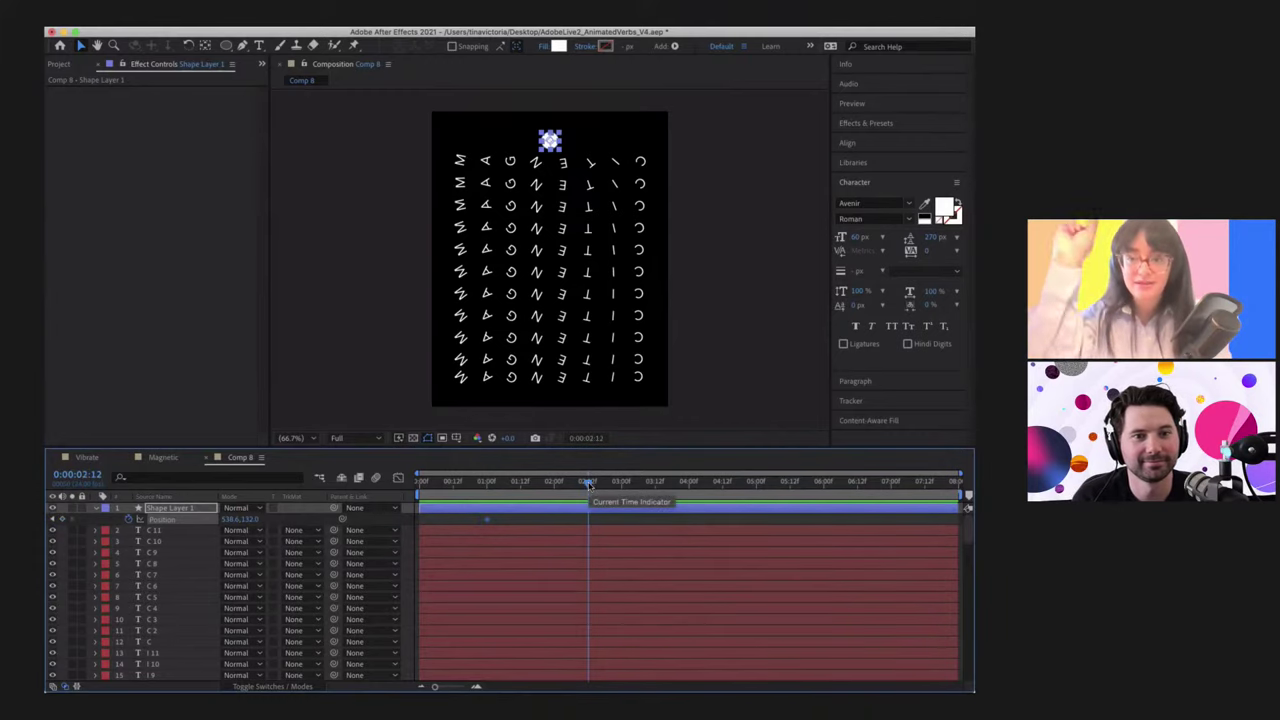
{"action": "left_click_drag", "start_coordinate": [549, 140], "coordinate": [550, 380]}
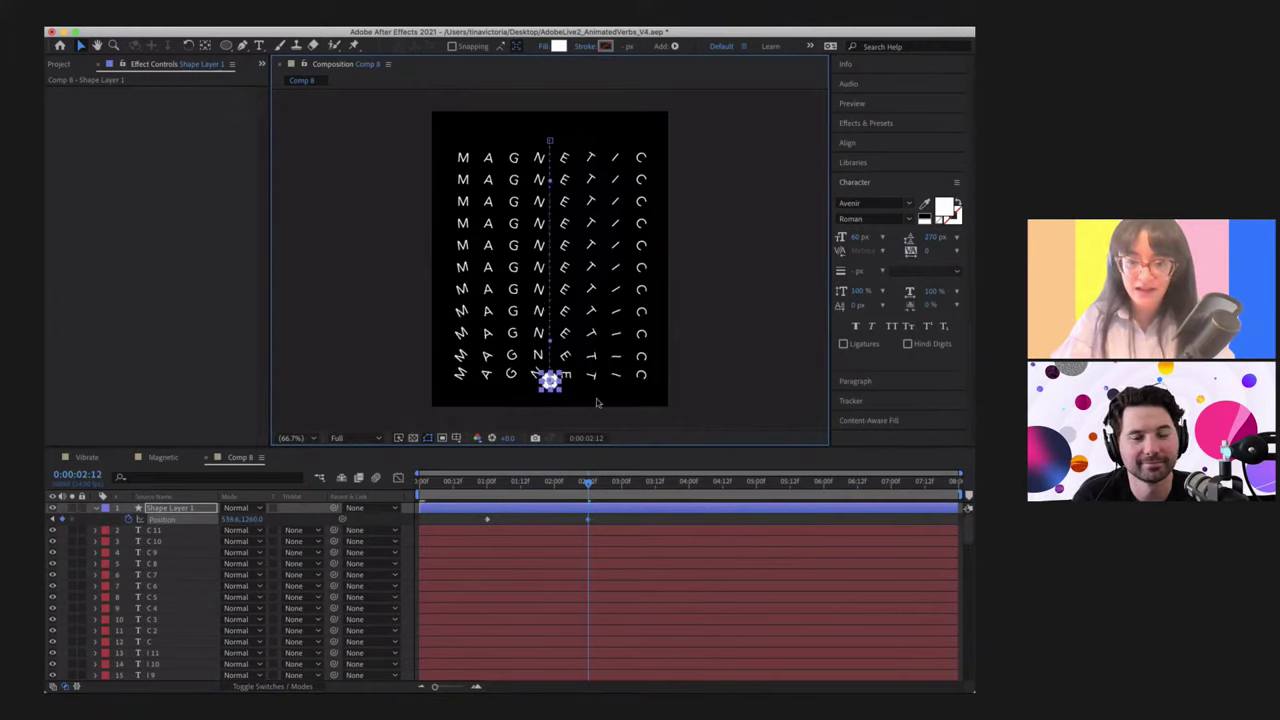
Step: Hold the circle's position with a keyframe at 3:00 and move it to the canvas's right side, about 983, 567, at 4:12
{"action": "left_click", "coordinate": [621, 484]}
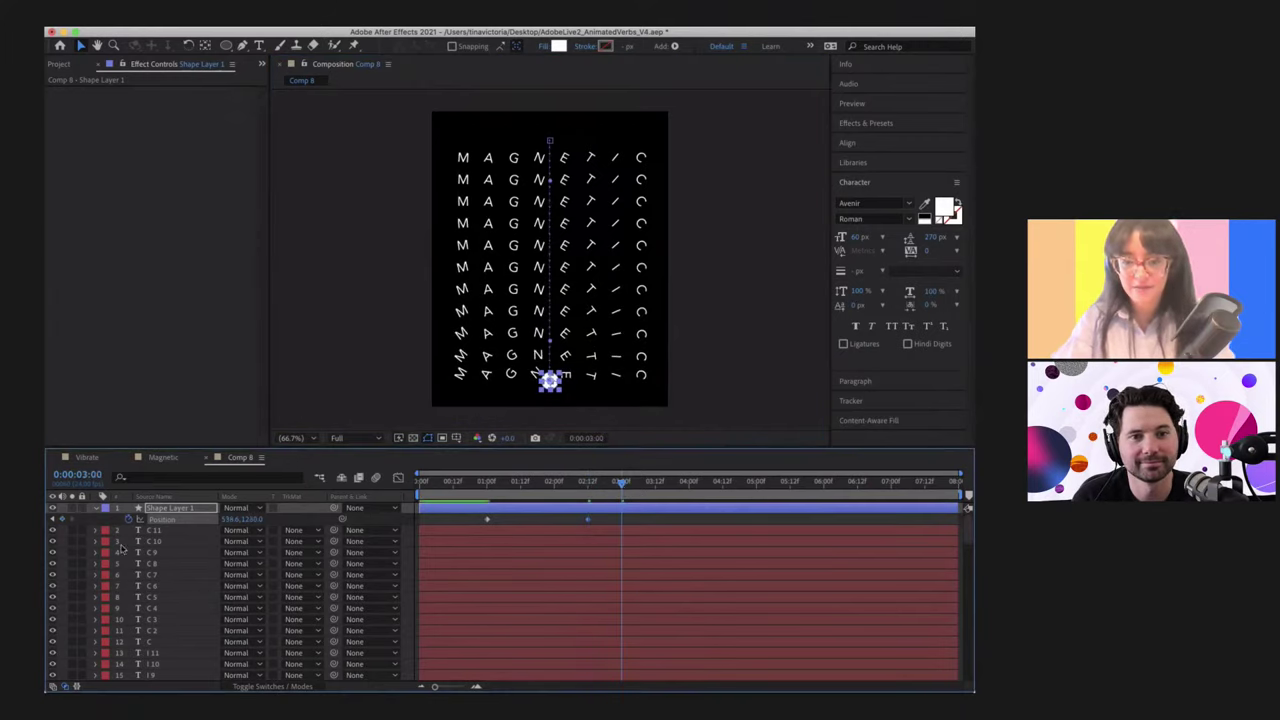
{"action": "left_click", "coordinate": [61, 520]}
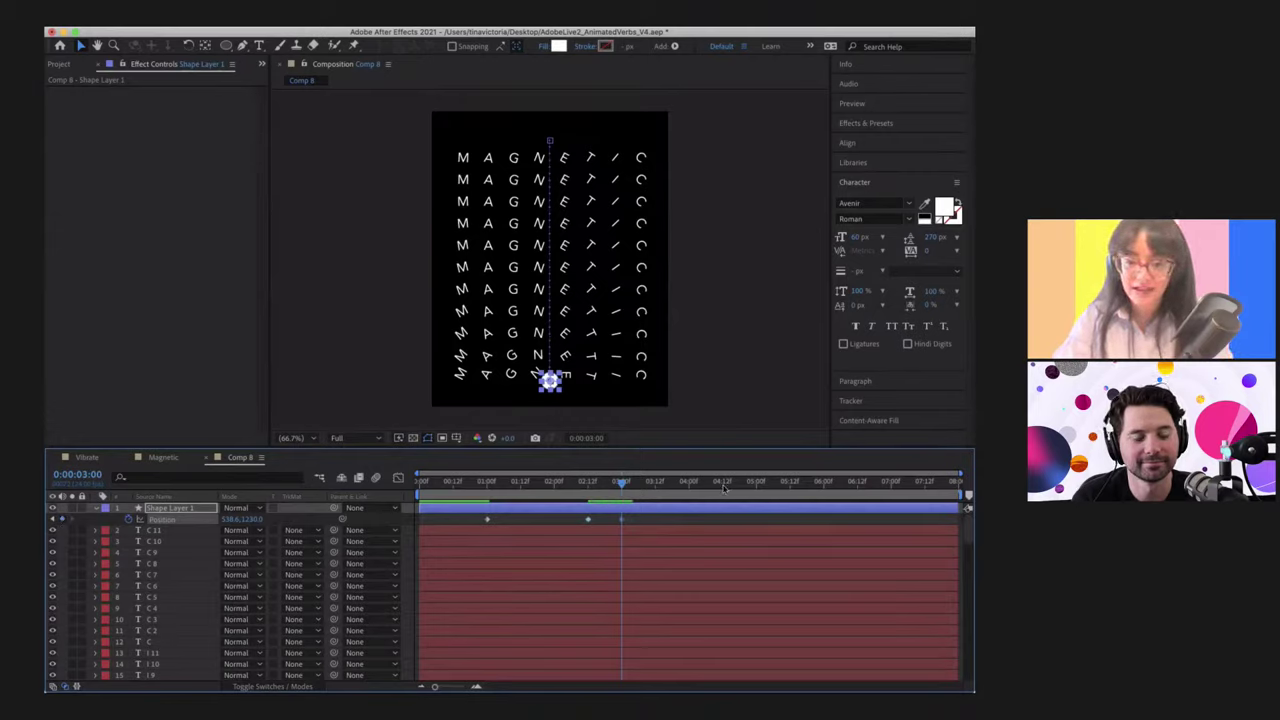
{"action": "left_click", "coordinate": [723, 485]}
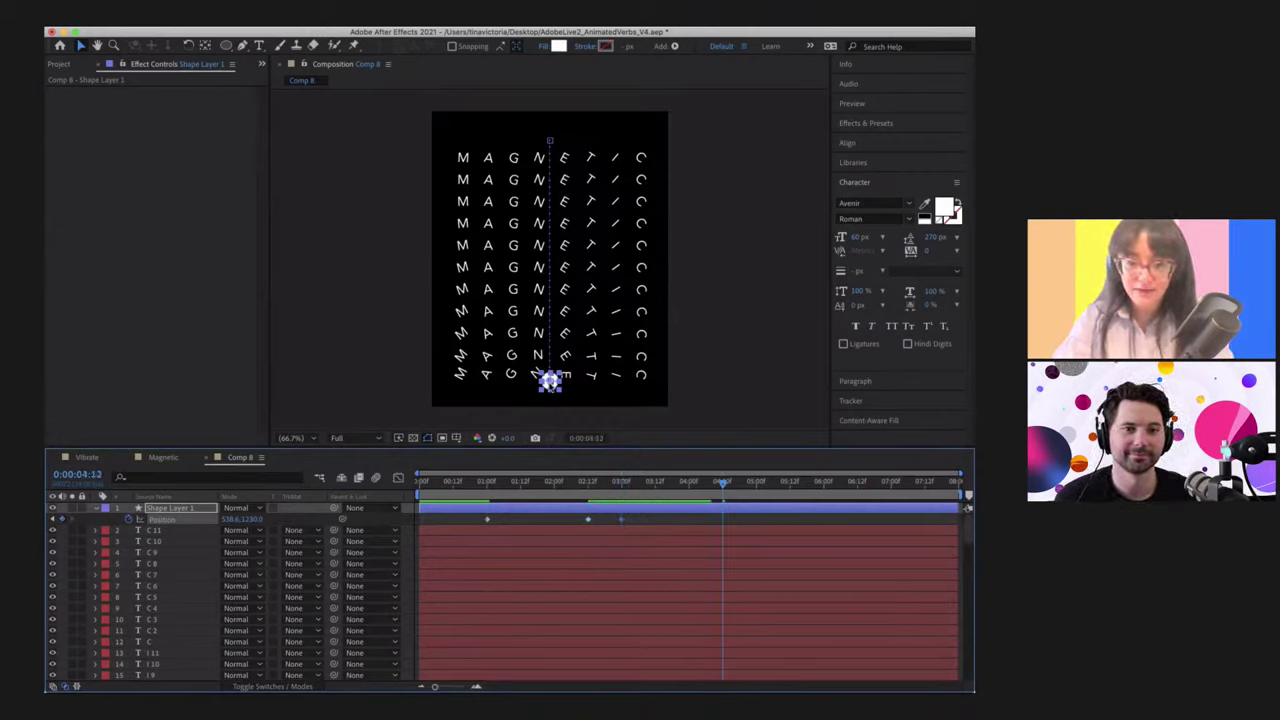
{"action": "left_click_drag", "start_coordinate": [552, 383], "coordinate": [640, 241]}
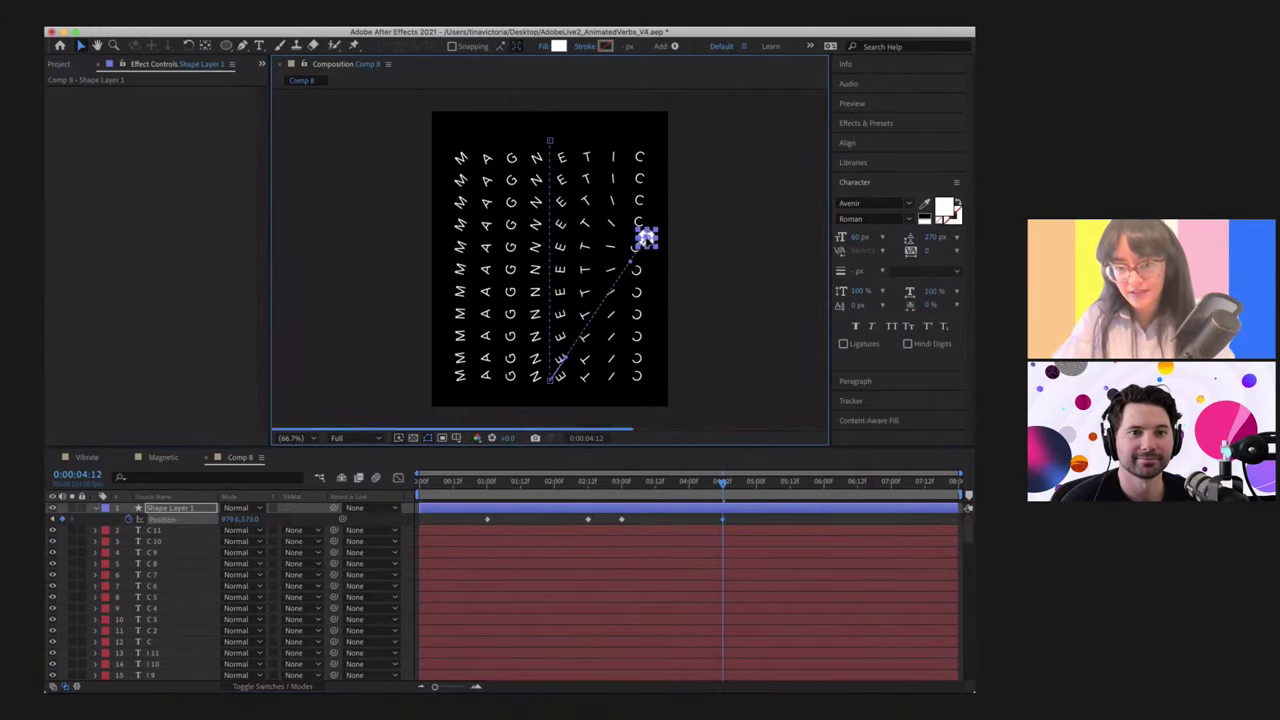
Step: Hold the circle's position with a keyframe at 5:00 and move it to the canvas's left side, about 77, 378, at 6:12
{"action": "left_click", "coordinate": [757, 484]}
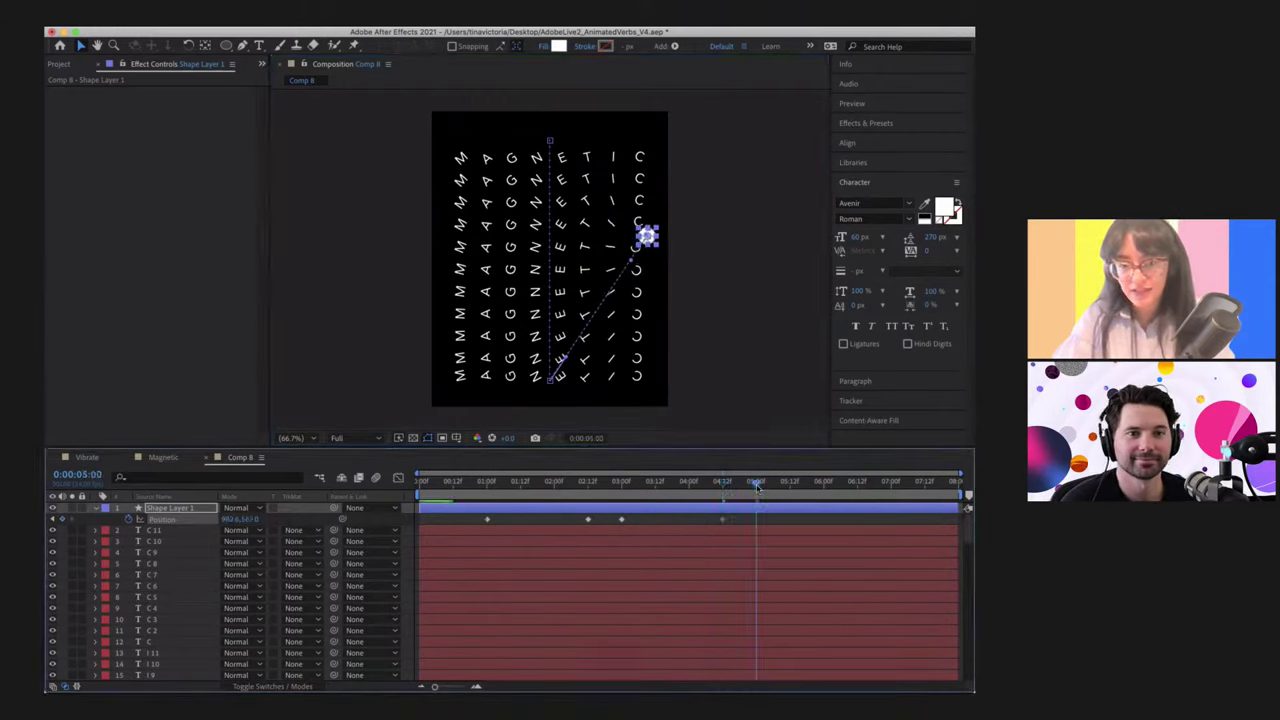
{"action": "left_click", "coordinate": [62, 521]}
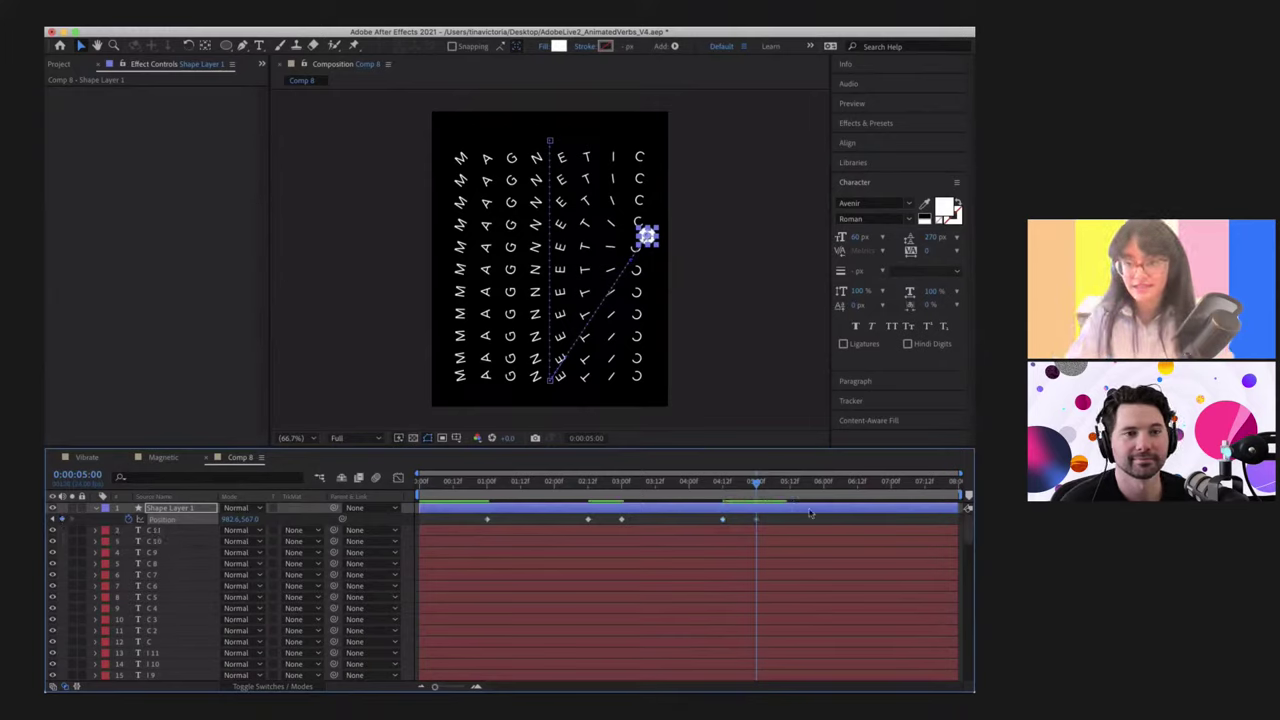
{"action": "left_click", "coordinate": [891, 484]}
{"action": "left_click", "coordinate": [880, 484]}
{"action": "left_click", "coordinate": [857, 483]}
{"action": "left_click_drag", "start_coordinate": [646, 236], "coordinate": [448, 193]}
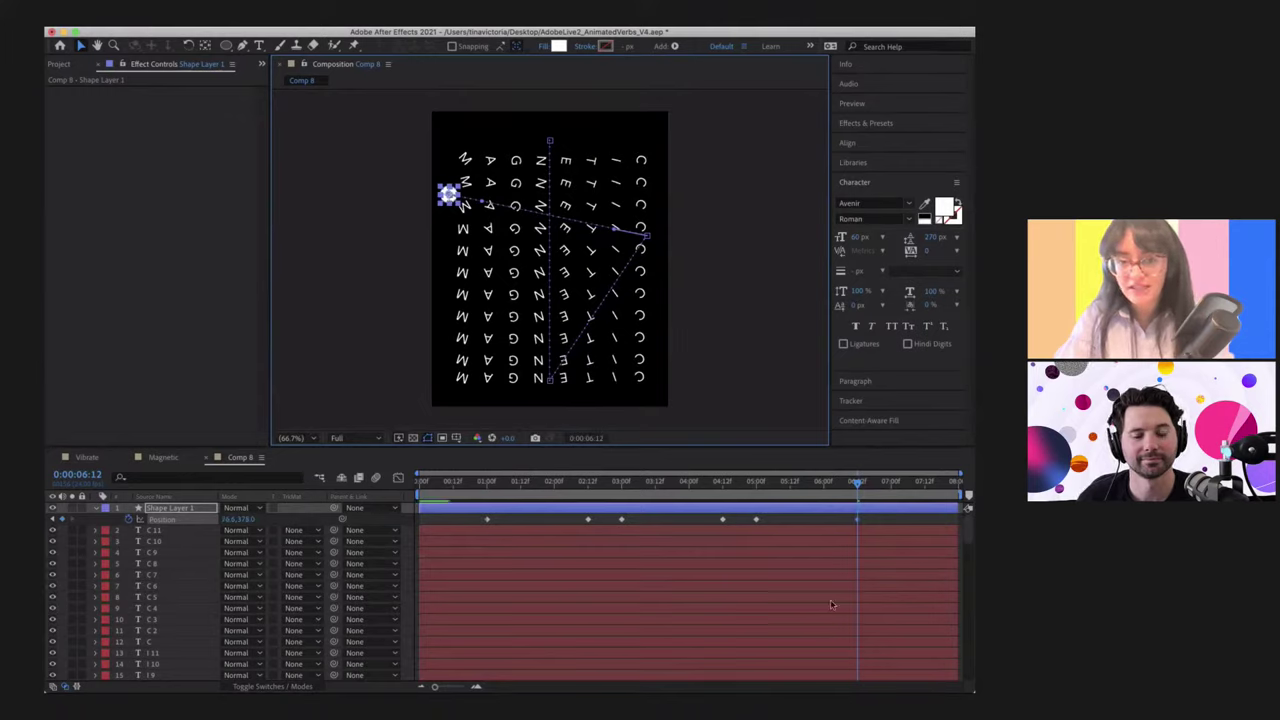
Step: Hold the circle's position with a keyframe at 7:00 and copy the opening Position keyframe to 7:23
{"action": "left_click", "coordinate": [889, 483]}
{"action": "left_click_drag", "start_coordinate": [889, 487], "coordinate": [892, 487]}
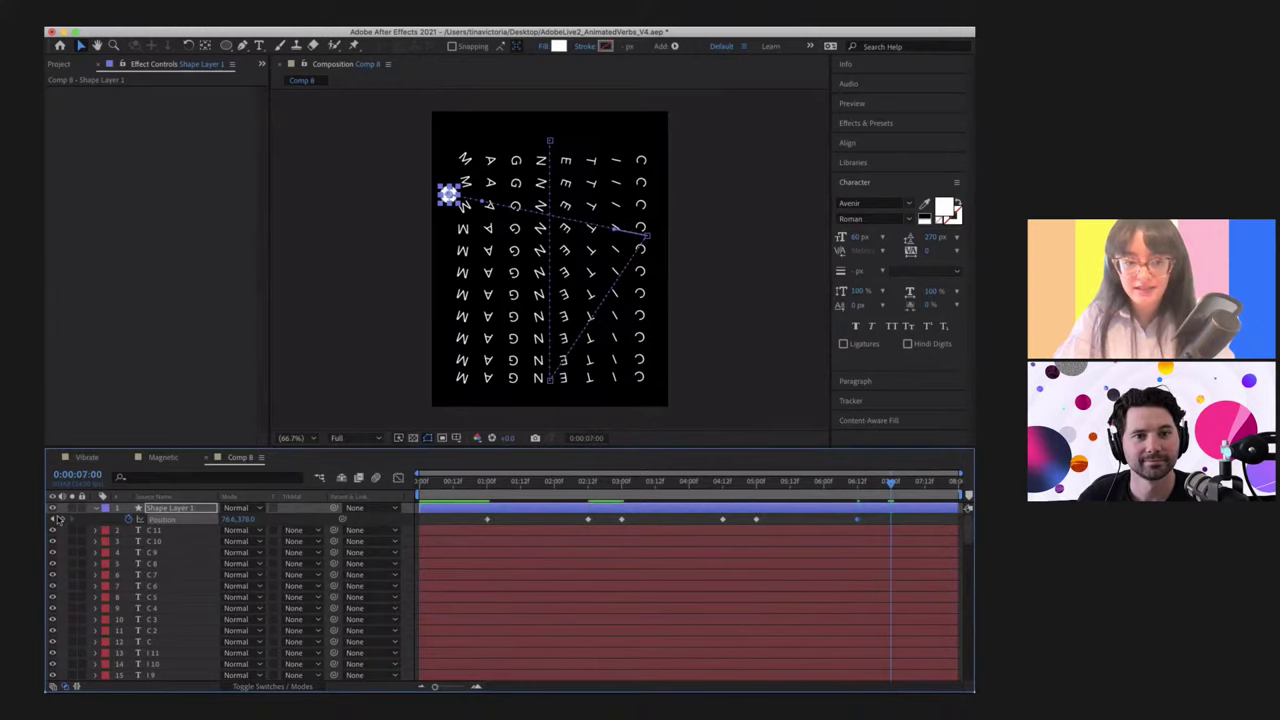
{"action": "left_click", "coordinate": [942, 484]}
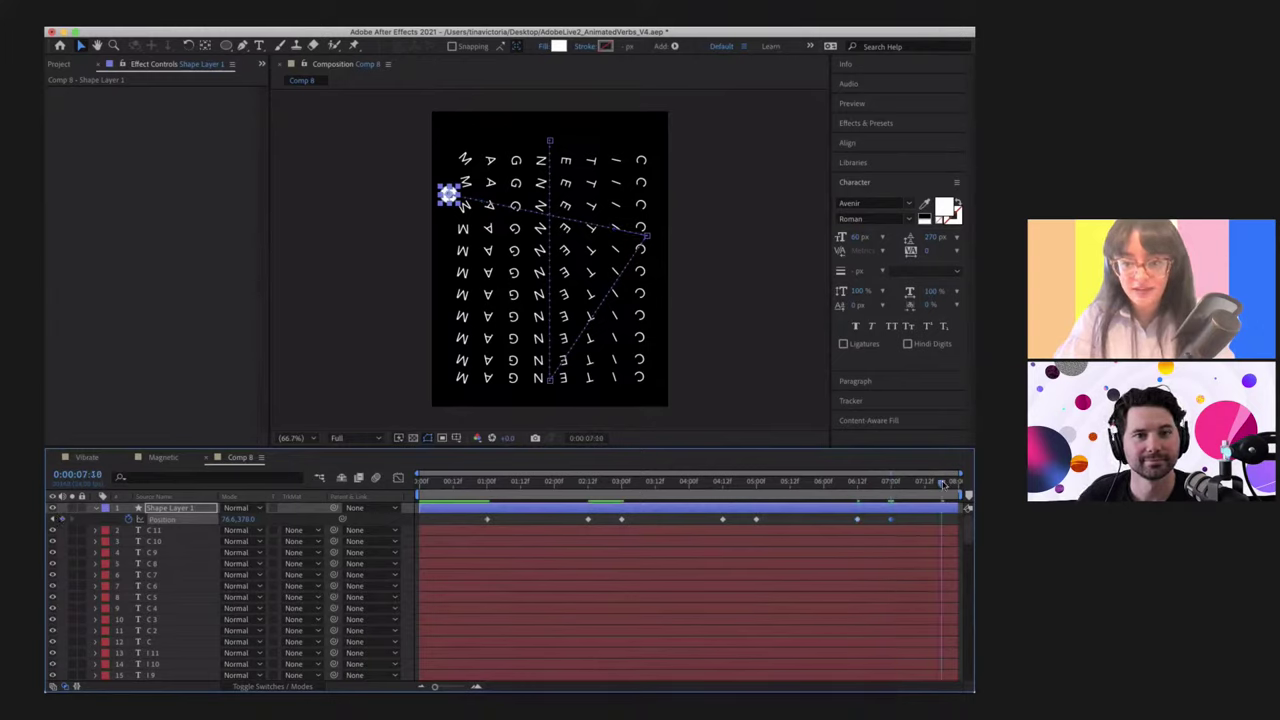
{"action": "left_click_drag", "start_coordinate": [942, 484], "coordinate": [960, 485]}
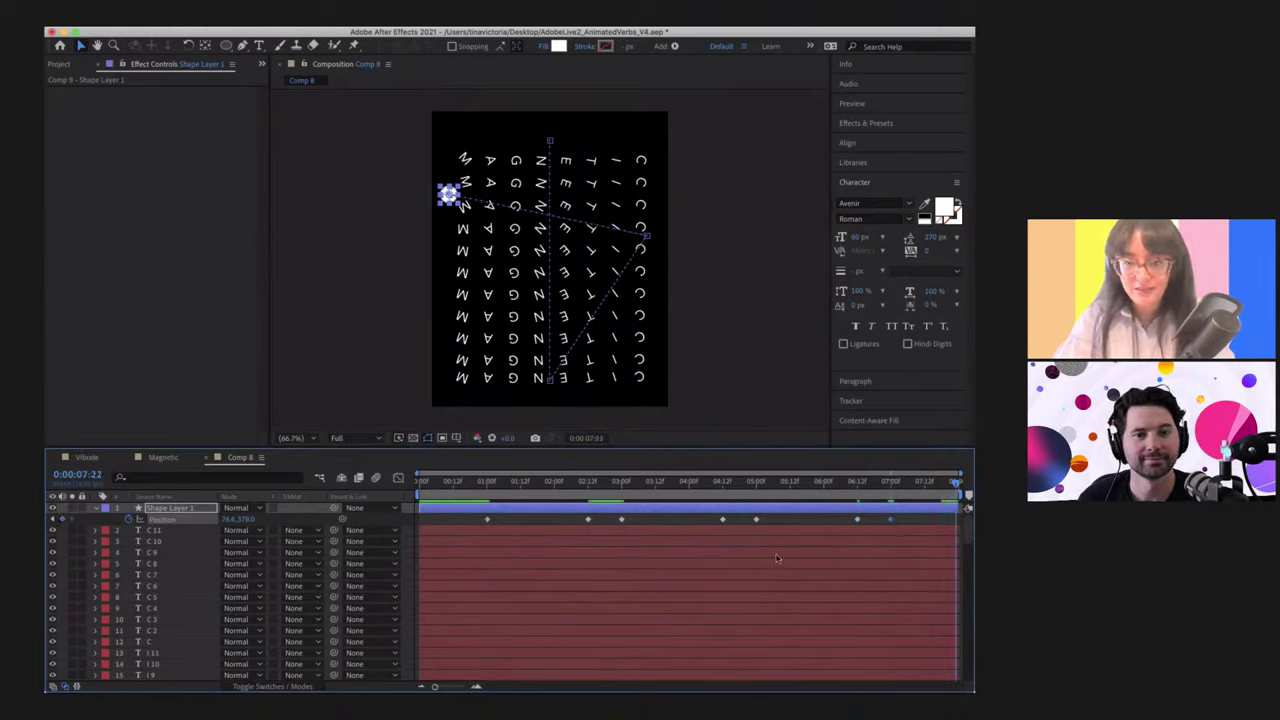
{"action": "left_click", "coordinate": [510, 528]}
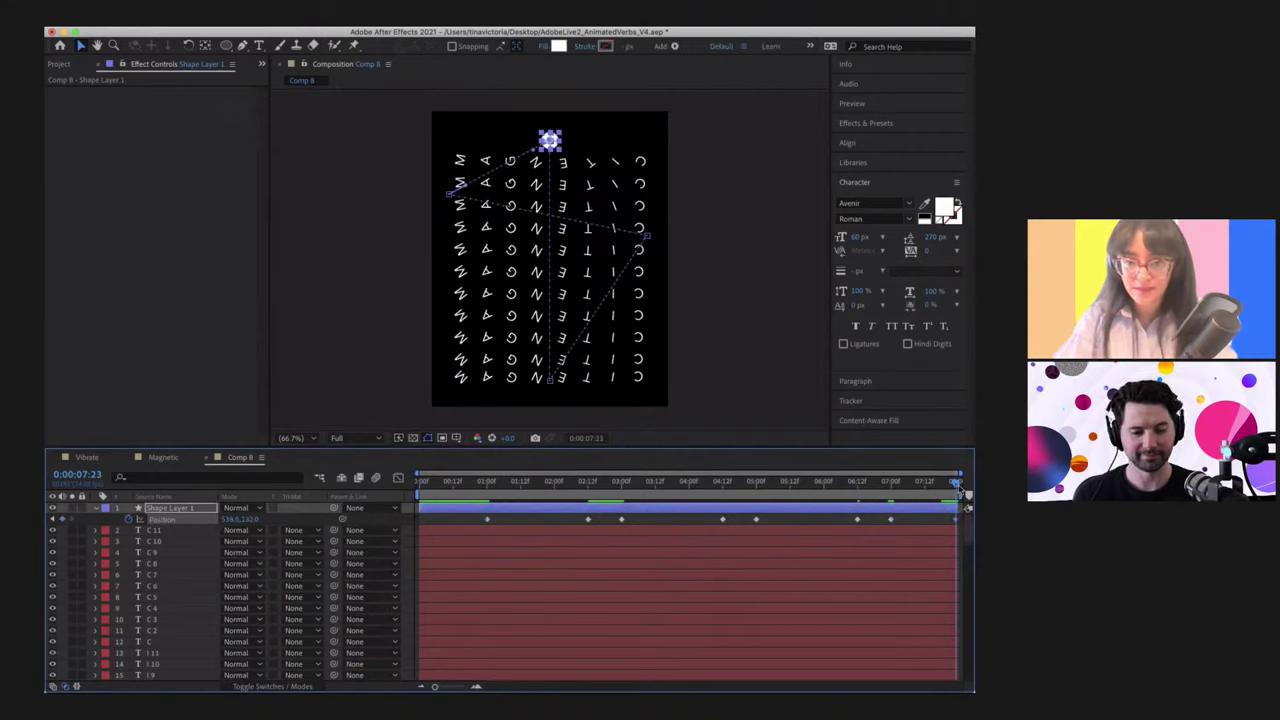
Step: Play the circle animation from the beginning to review its timing
{"action": "key", "text": "Home"}
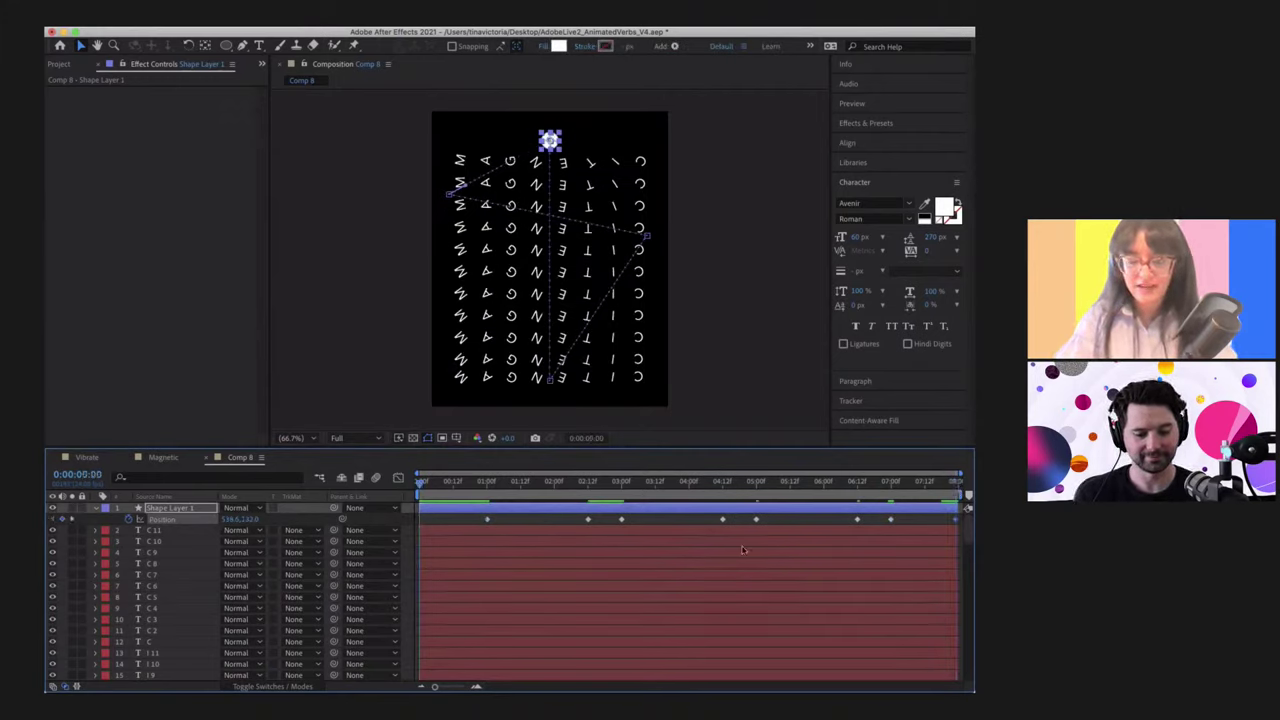
{"action": "key", "text": "F2"}
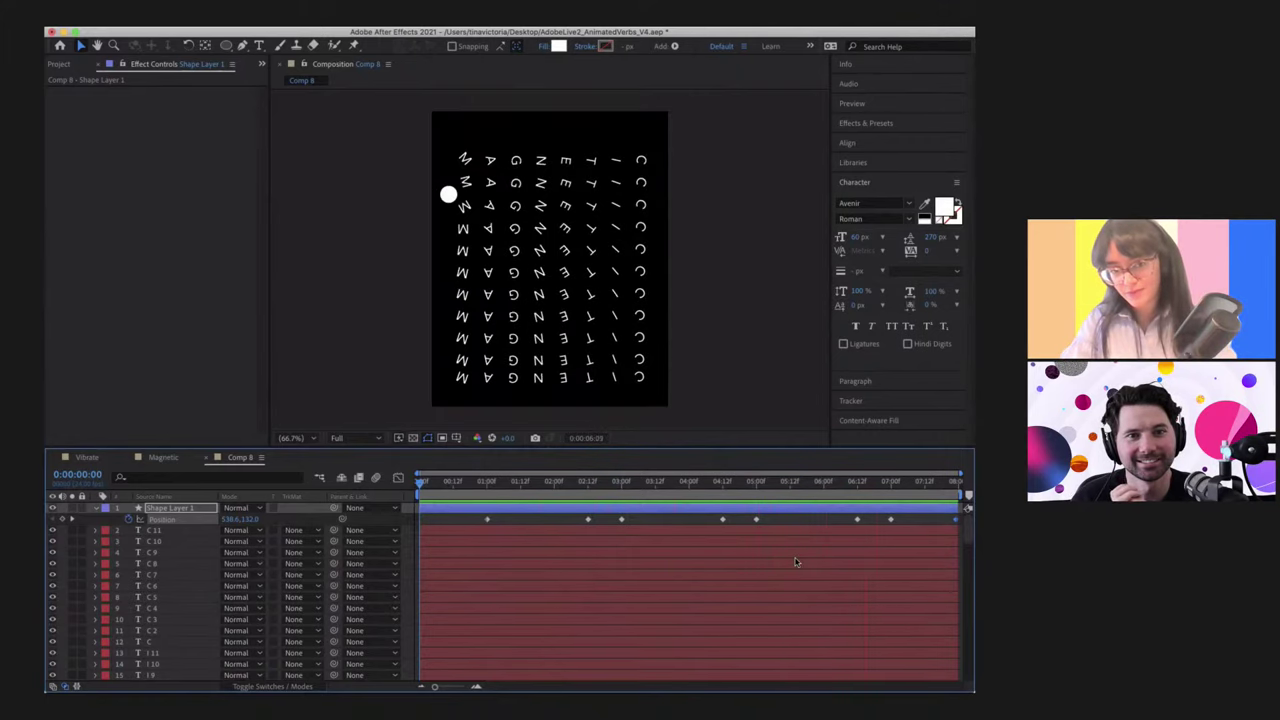
{"action": "key", "text": "space"}
Step: Shift the pair of Position keyframes holding the circle at the bottom of the canvas to 2:00 and 2:12
{"action": "left_click", "coordinate": [557, 484]}
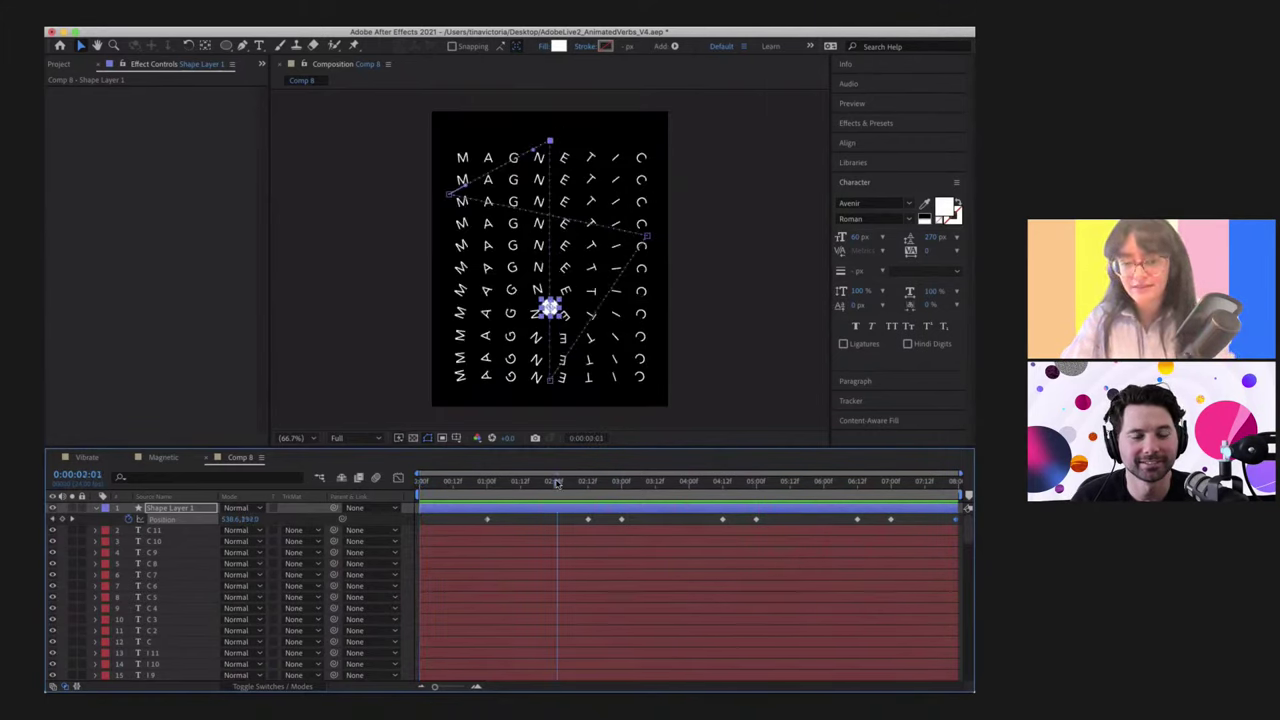
{"action": "left_click_drag", "start_coordinate": [621, 519], "coordinate": [556, 522]}
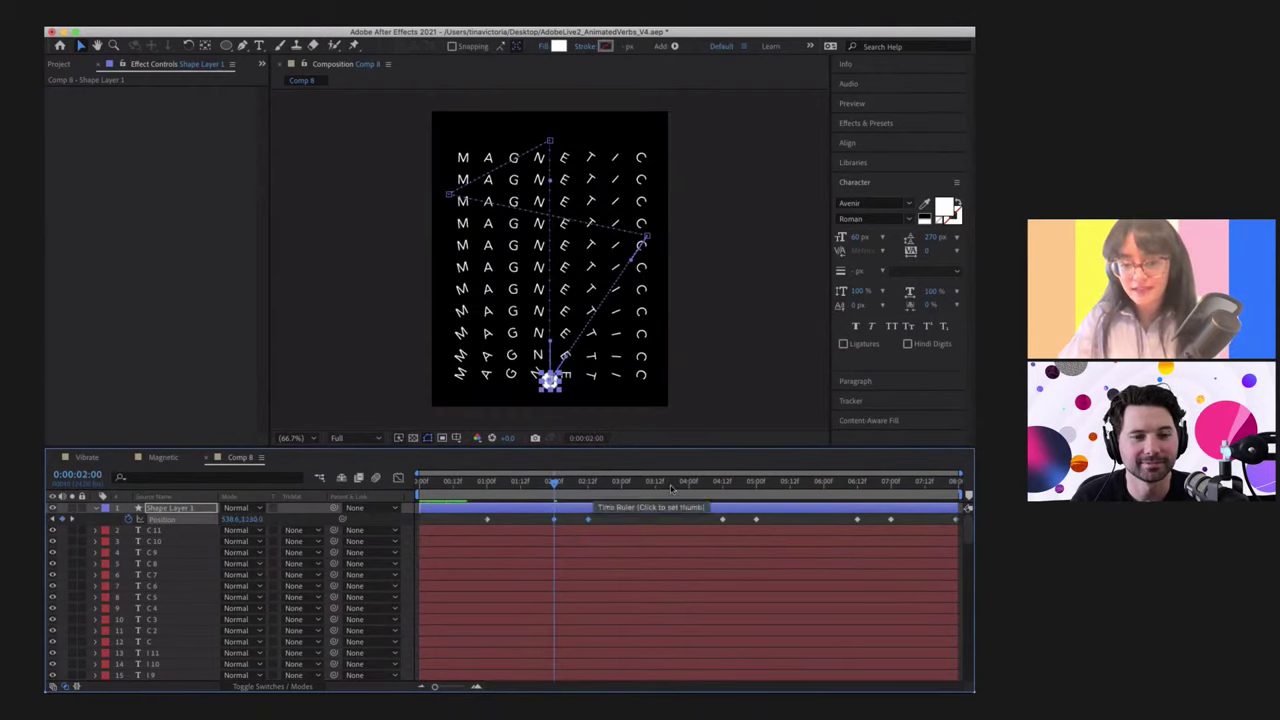
Step: Shift the right-side hold keyframes to 4:00 and 4:12 and the left-side hold keyframes earlier, to about 6:00 and 6:12
{"action": "left_click", "coordinate": [692, 484]}
{"action": "left_click", "coordinate": [689, 484]}
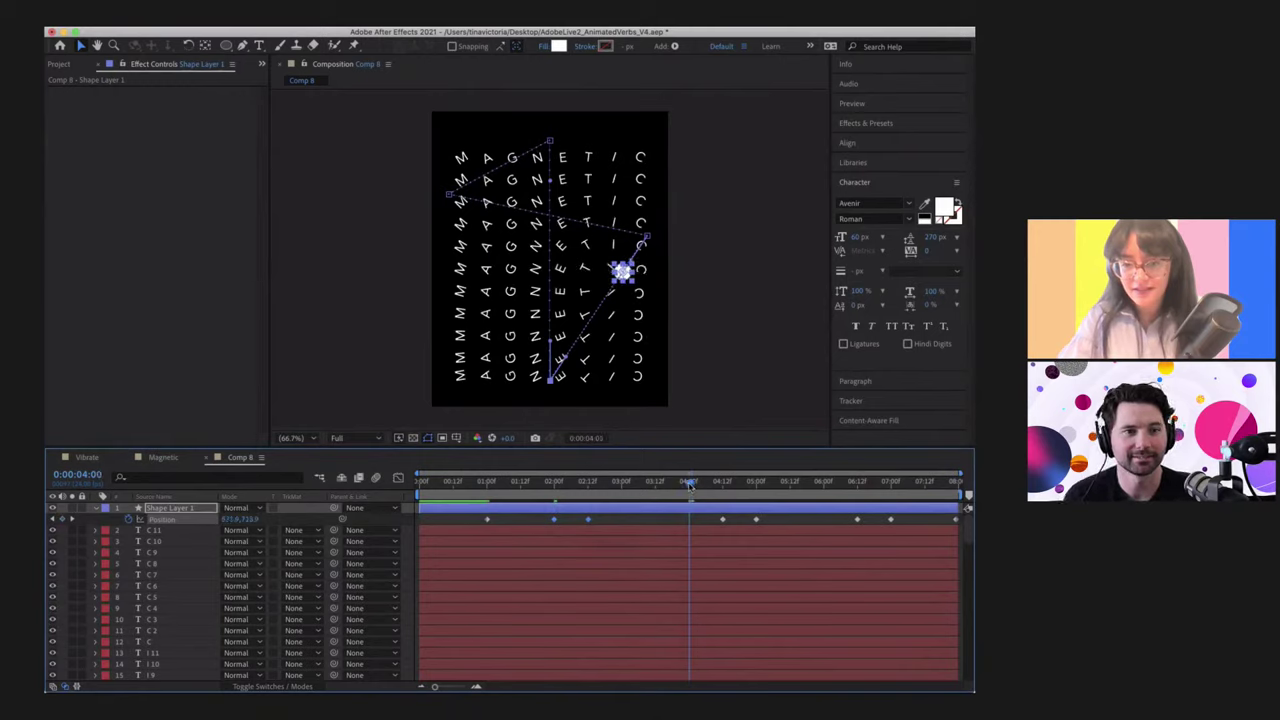
{"action": "left_click_drag", "start_coordinate": [795, 527], "coordinate": [691, 522]}
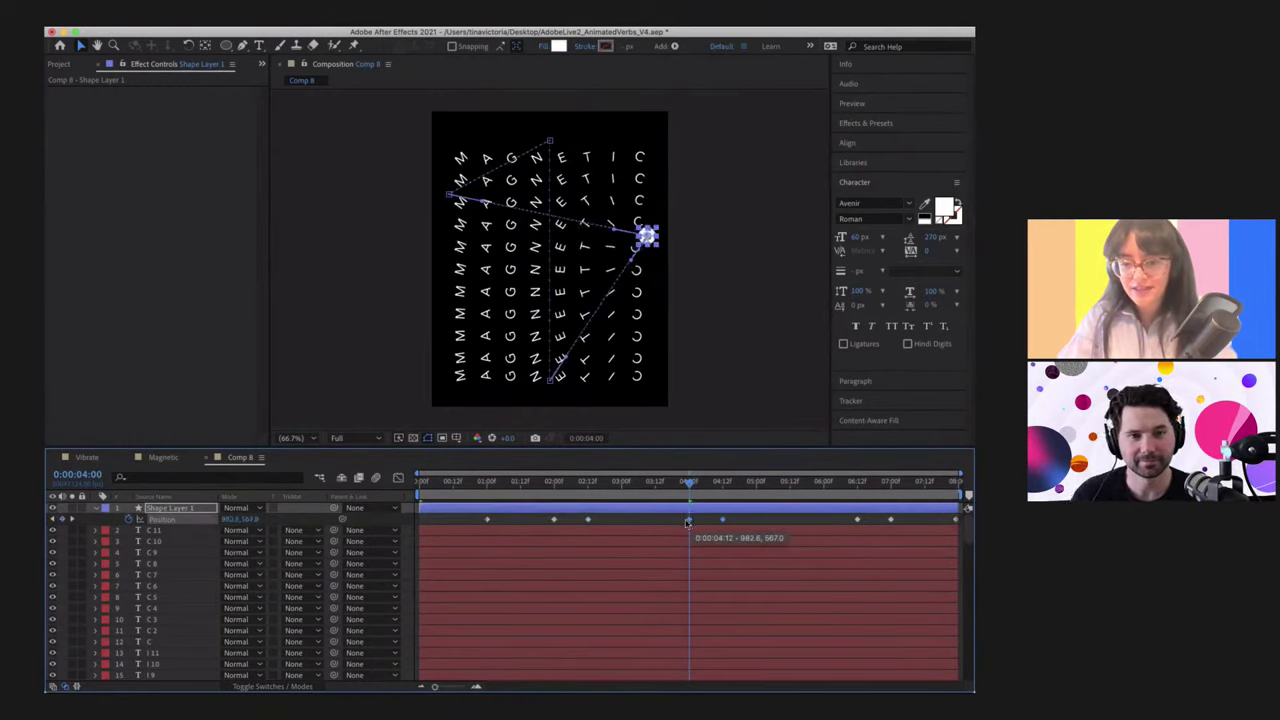
{"action": "left_click", "coordinate": [835, 483]}
{"action": "left_click", "coordinate": [821, 484]}
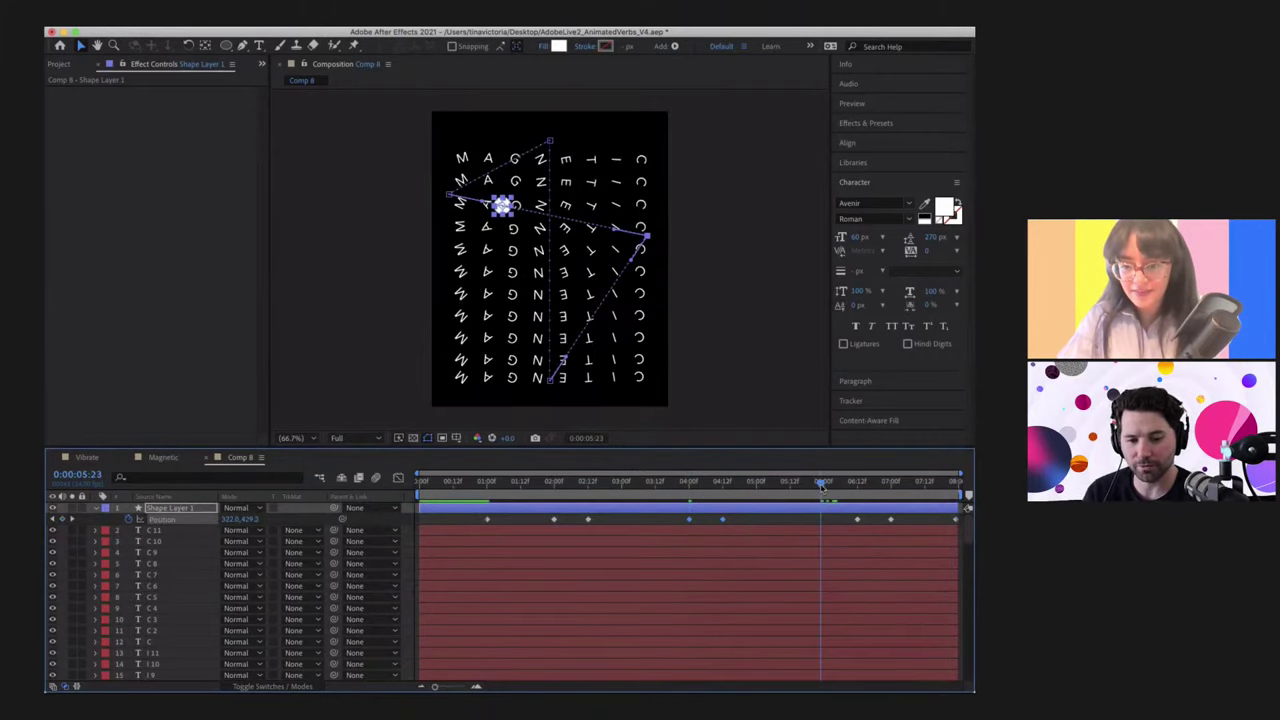
{"action": "mouse_move", "coordinate": [846, 522]}
{"action": "left_mouse_down"}
{"action": "mouse_move", "coordinate": [900, 512]}
{"action": "mouse_move", "coordinate": [821, 522]}
{"action": "left_mouse_up"}
{"action": "left_click", "coordinate": [824, 483]}
{"action": "key", "text": "Home"}
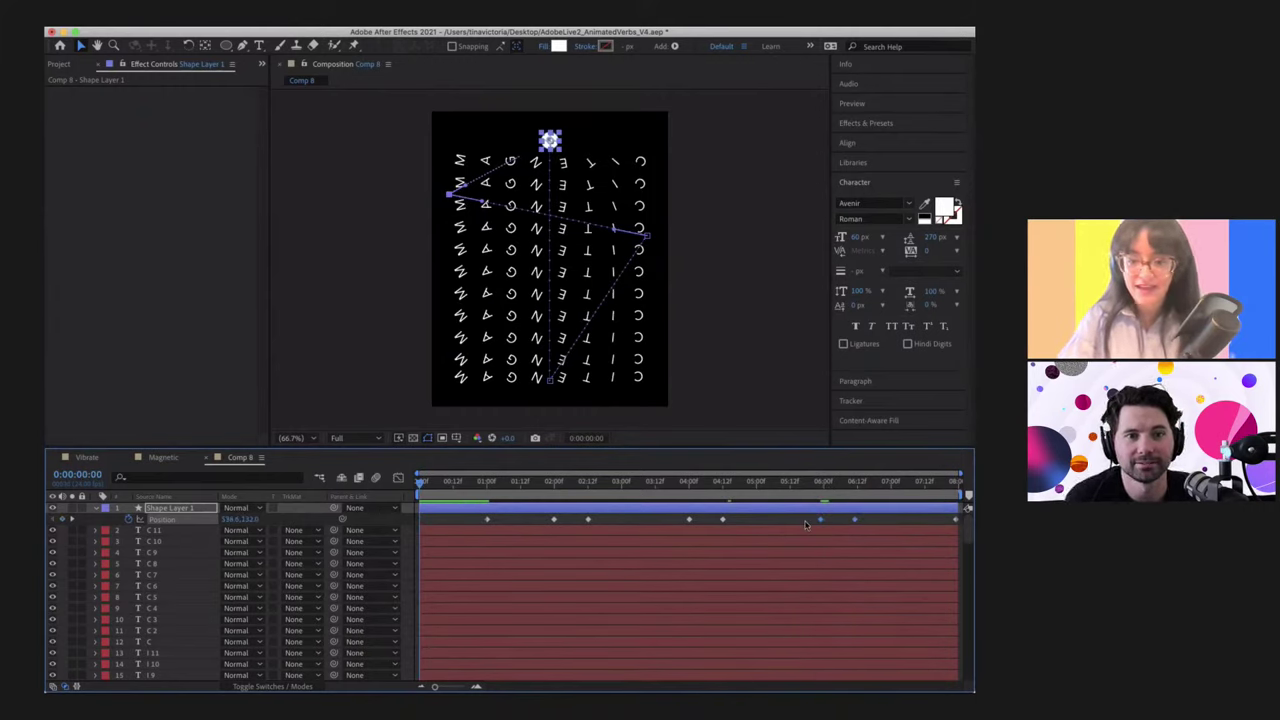
Step: Shift the pair of Position keyframes holding the circle at the canvas's right side to 3:12 and 4:00
{"action": "left_click_drag", "start_coordinate": [755, 526], "coordinate": [664, 512]}
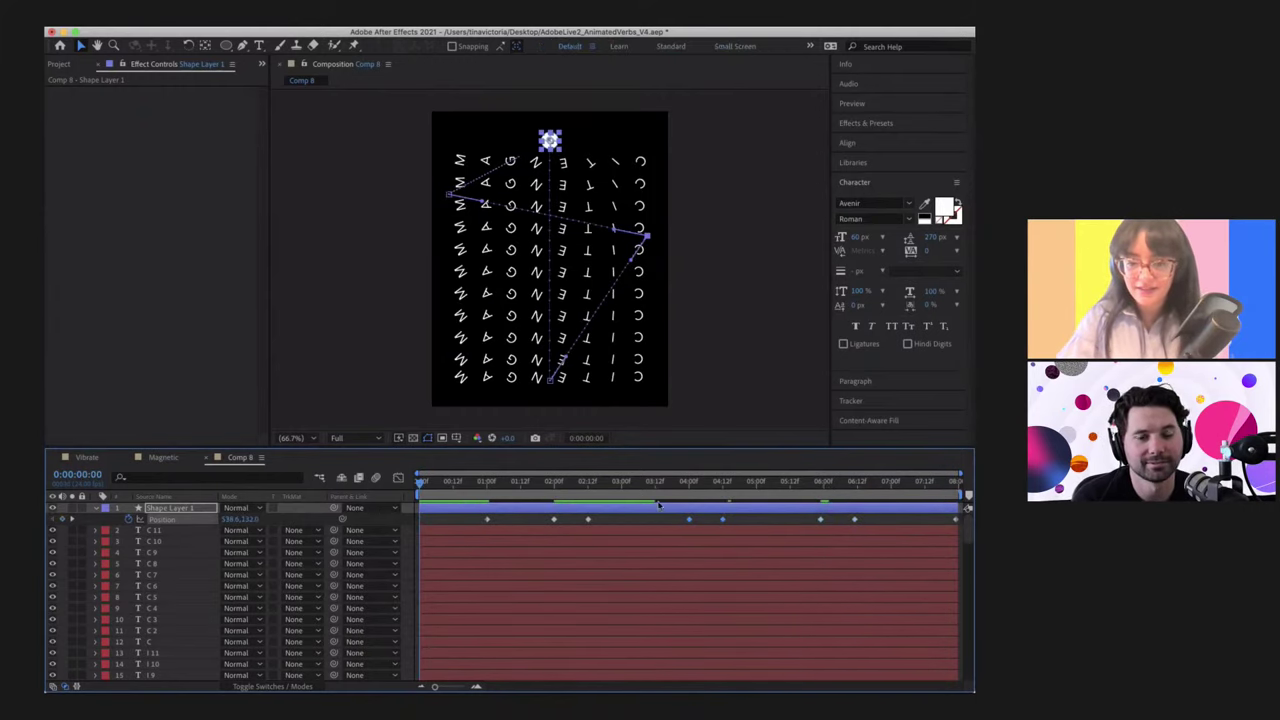
{"action": "left_click", "coordinate": [653, 483]}
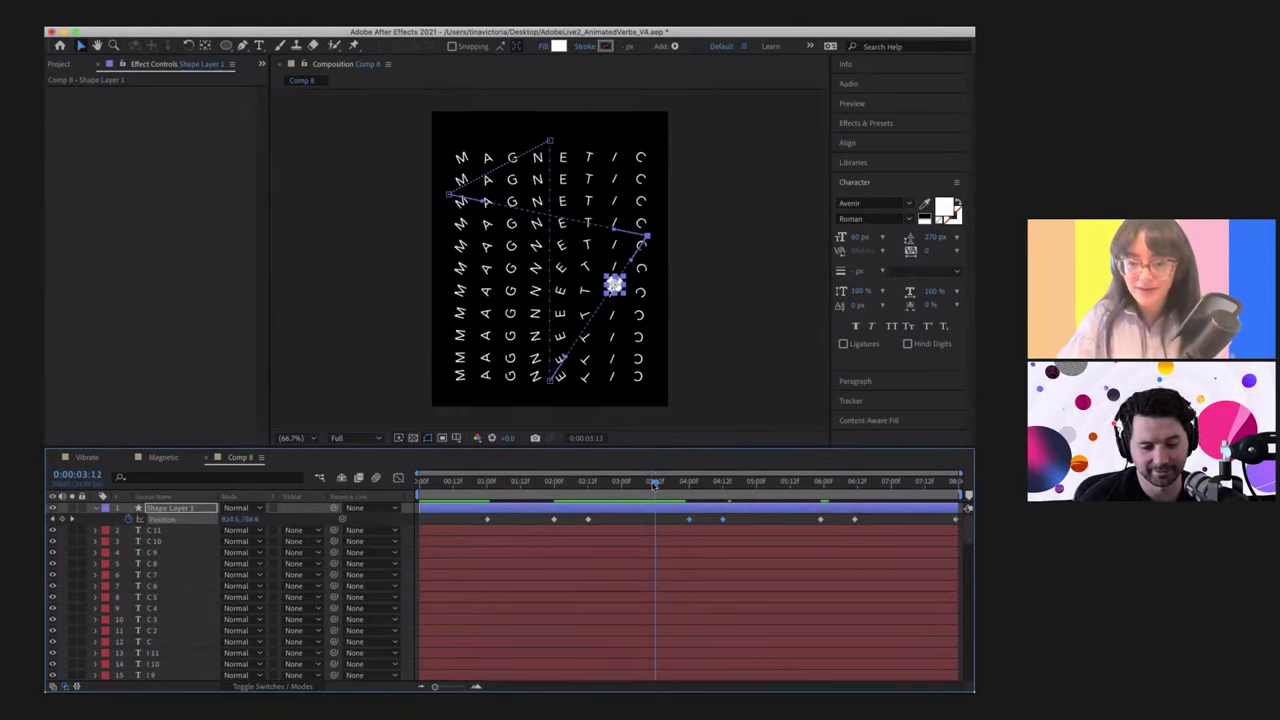
{"action": "left_click_drag", "start_coordinate": [689, 519], "coordinate": [656, 520]}
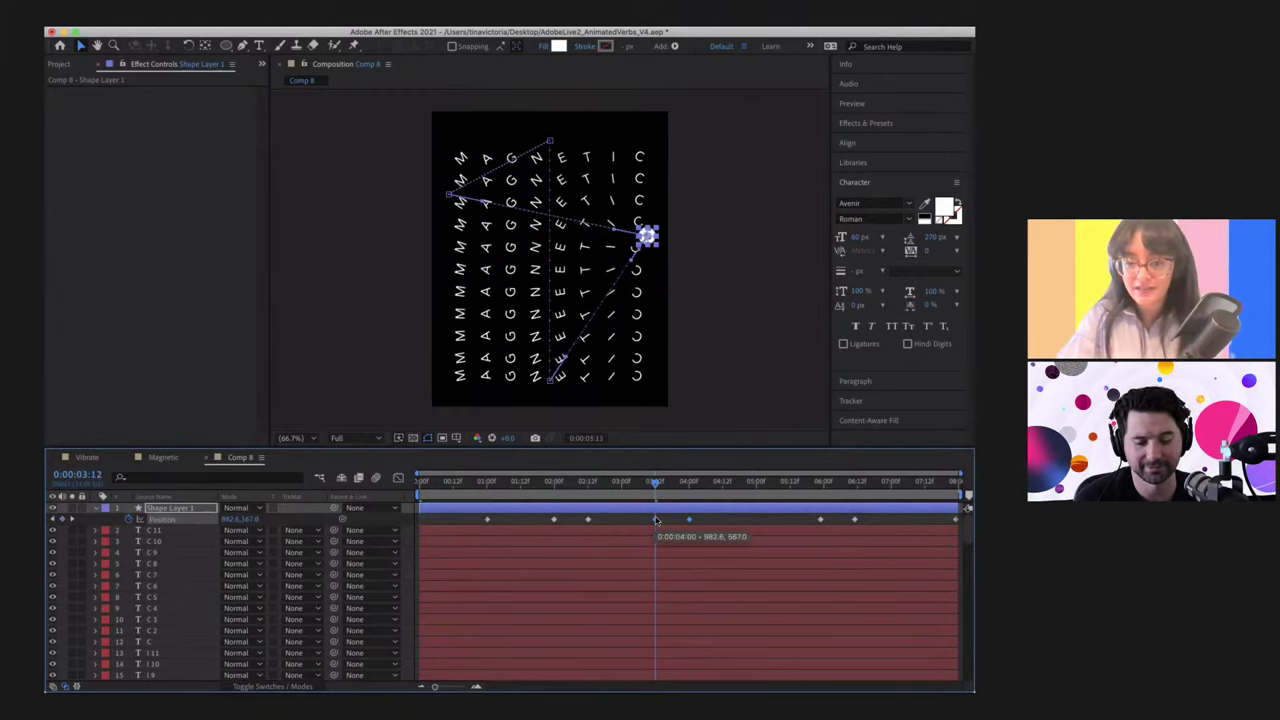
Step: Shift the left-side hold keyframes to 5:00 and 5:12, and end the work area just past 6:12
{"action": "left_click", "coordinate": [790, 483]}
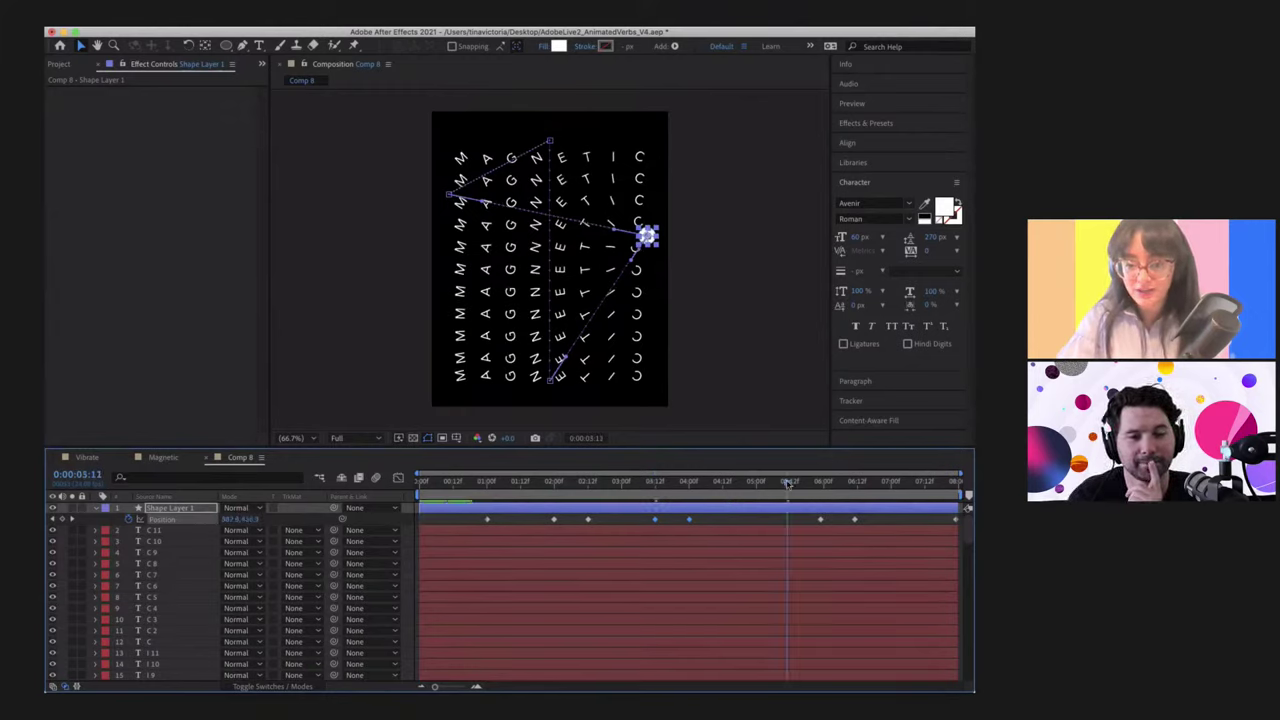
{"action": "left_click", "coordinate": [886, 534]}
{"action": "left_click", "coordinate": [820, 519]}
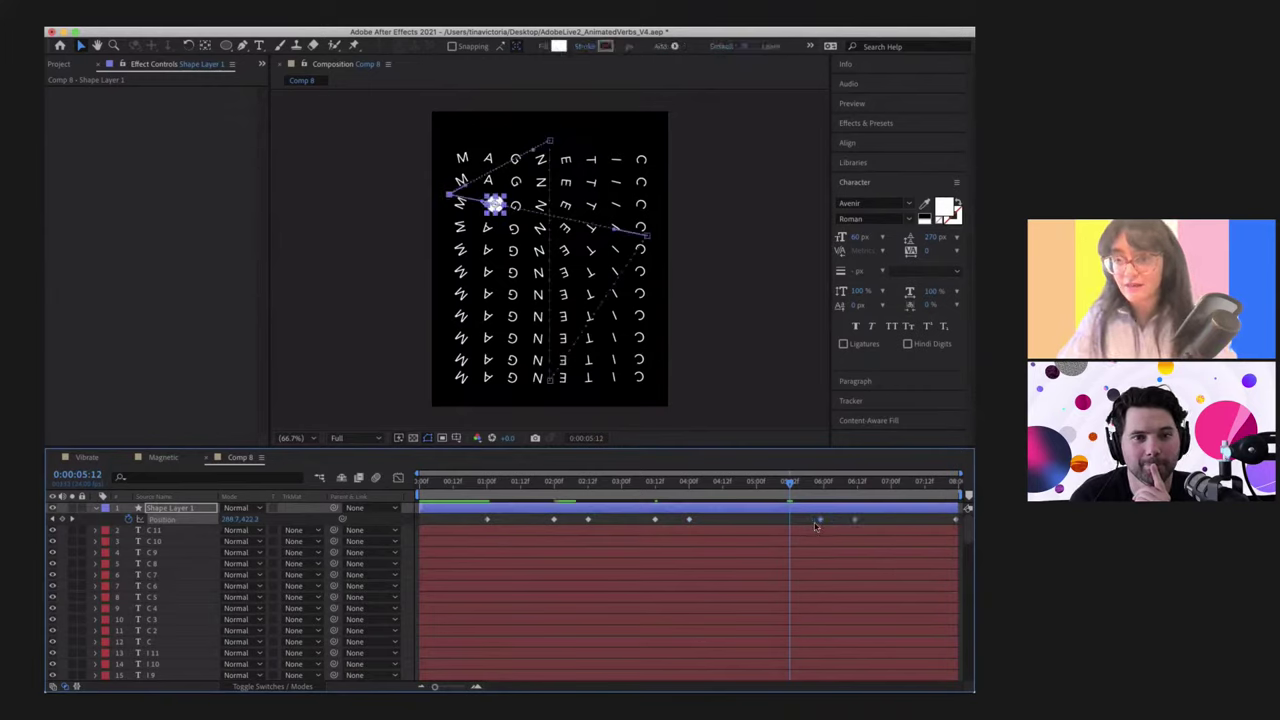
{"action": "left_click_drag", "start_coordinate": [816, 524], "coordinate": [756, 527]}
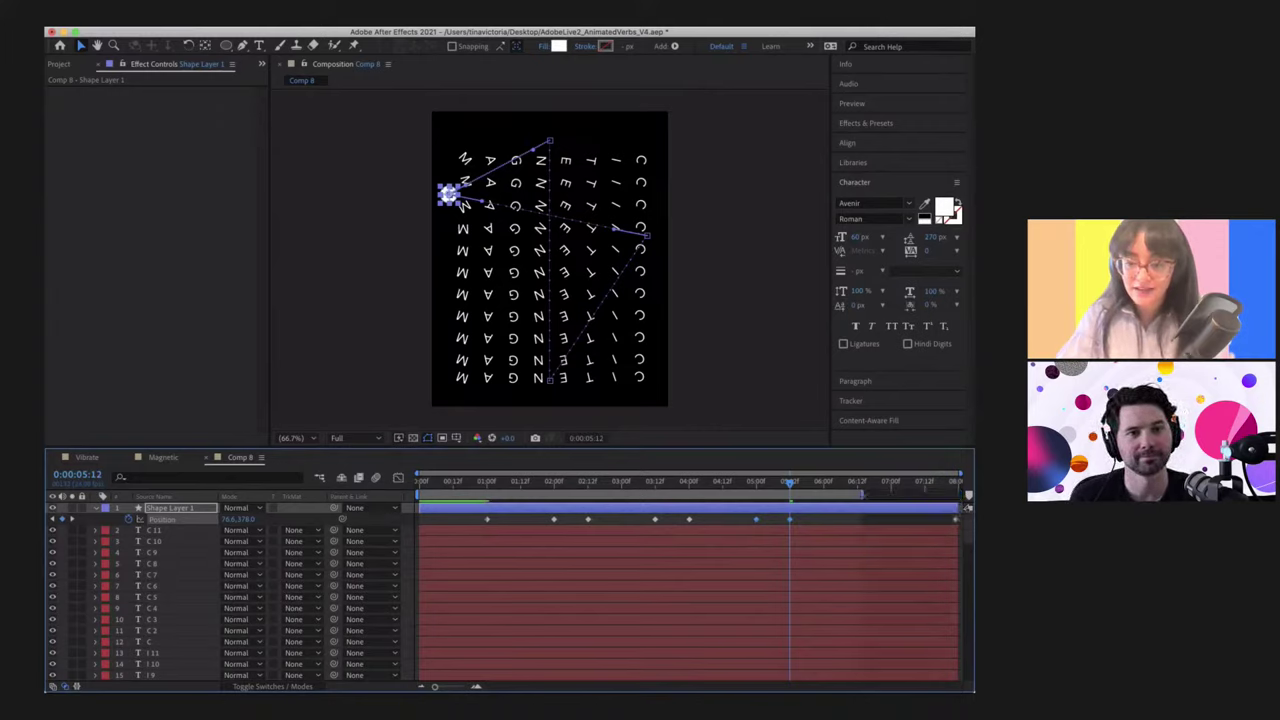
{"action": "left_click", "coordinate": [810, 487]}
{"action": "key", "text": "Home"}
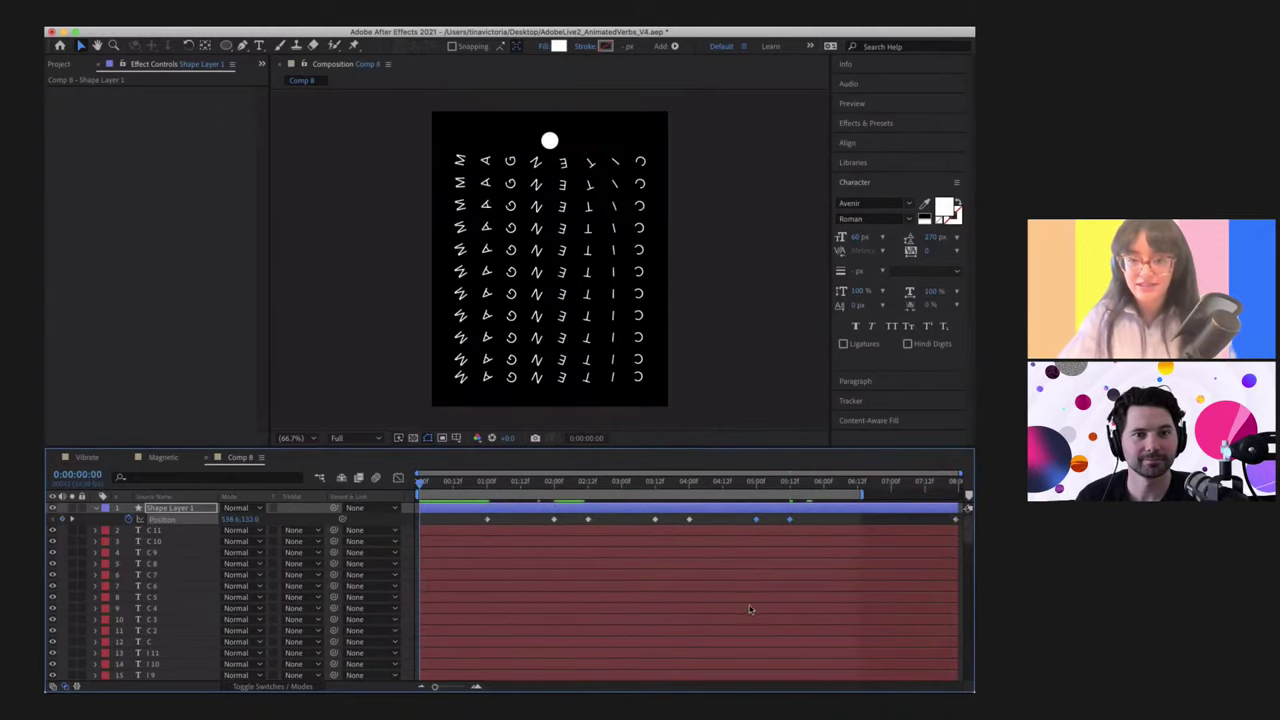
Step: Extend the work area to end at 7:00 and move the circle's last Position keyframe to 6:12
{"action": "key", "text": "space"}
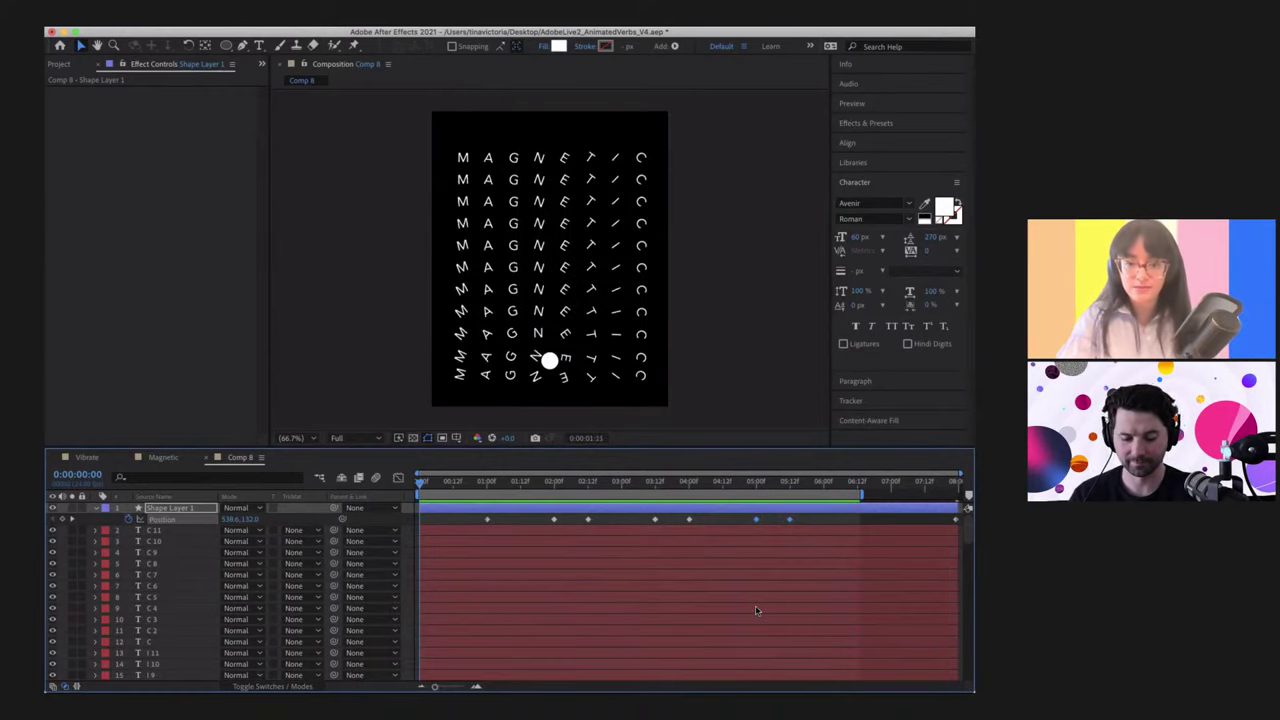
{"action": "key", "text": "space"}
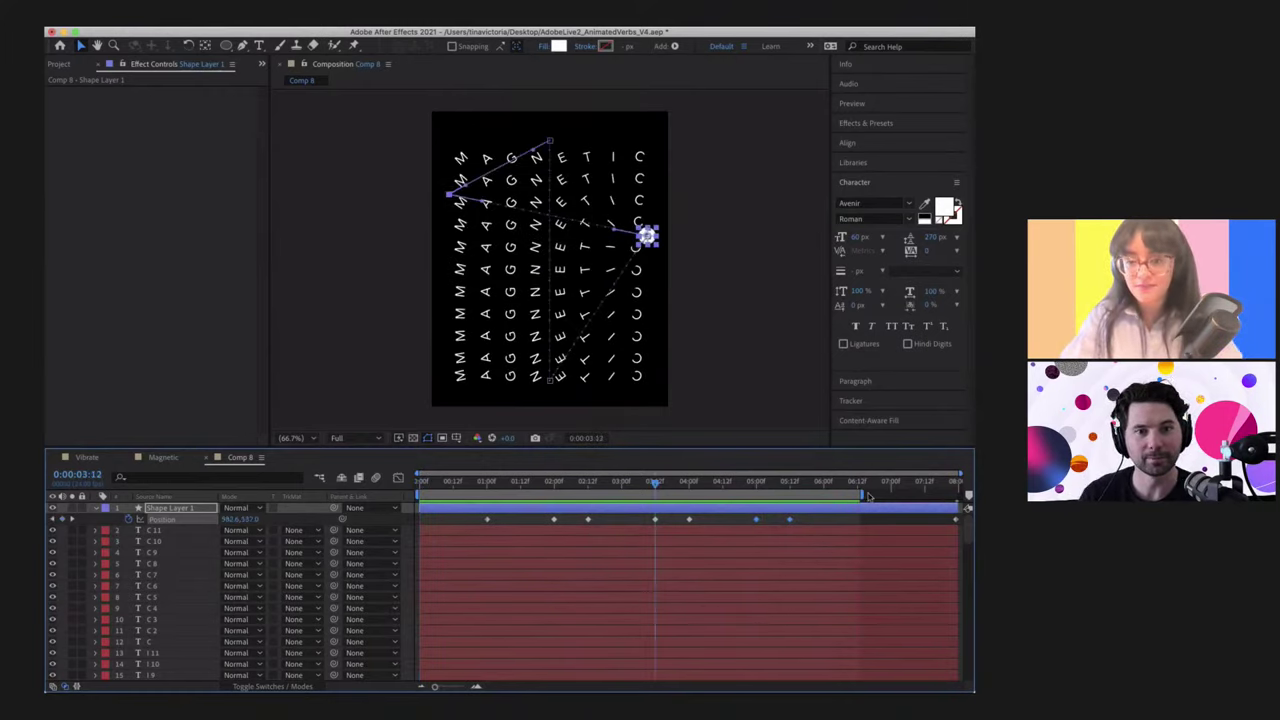
{"action": "left_click_drag", "start_coordinate": [862, 493], "coordinate": [892, 493]}
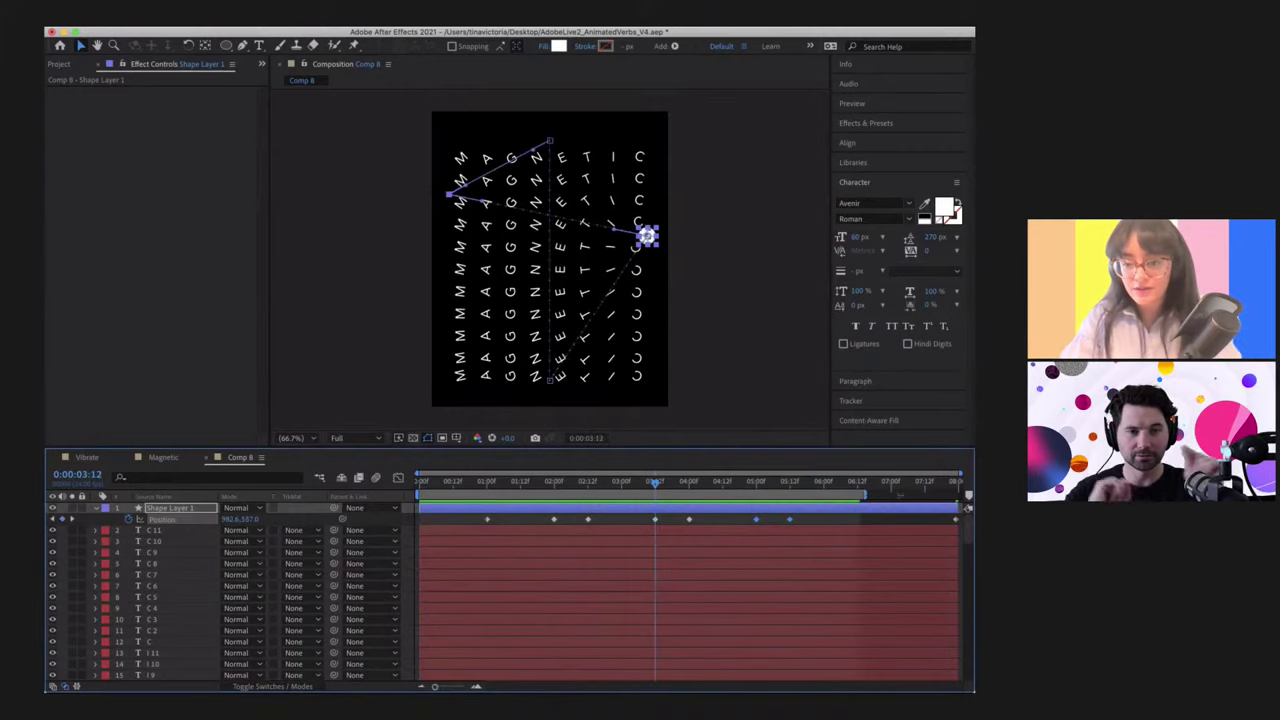
{"action": "left_click", "coordinate": [945, 524]}
{"action": "left_click_drag", "start_coordinate": [955, 521], "coordinate": [855, 519]}
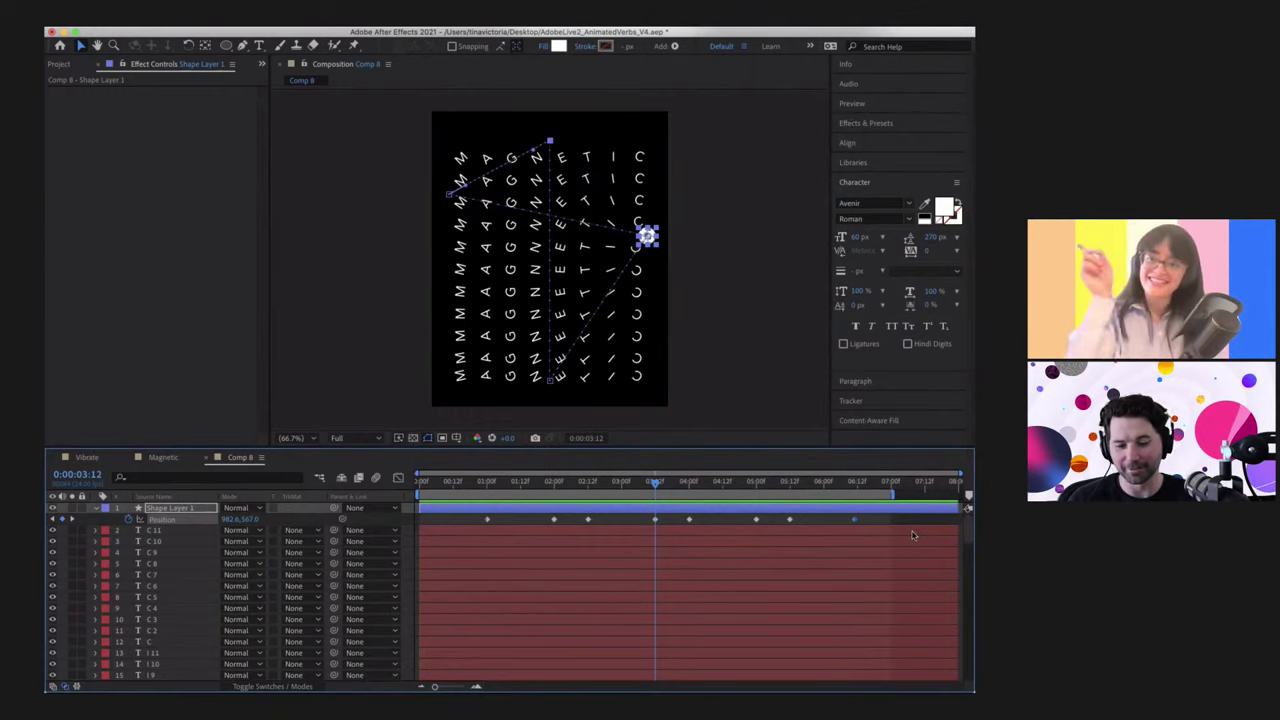
{"action": "left_click", "coordinate": [858, 484]}
{"action": "mouse_move", "coordinate": [857, 522]}
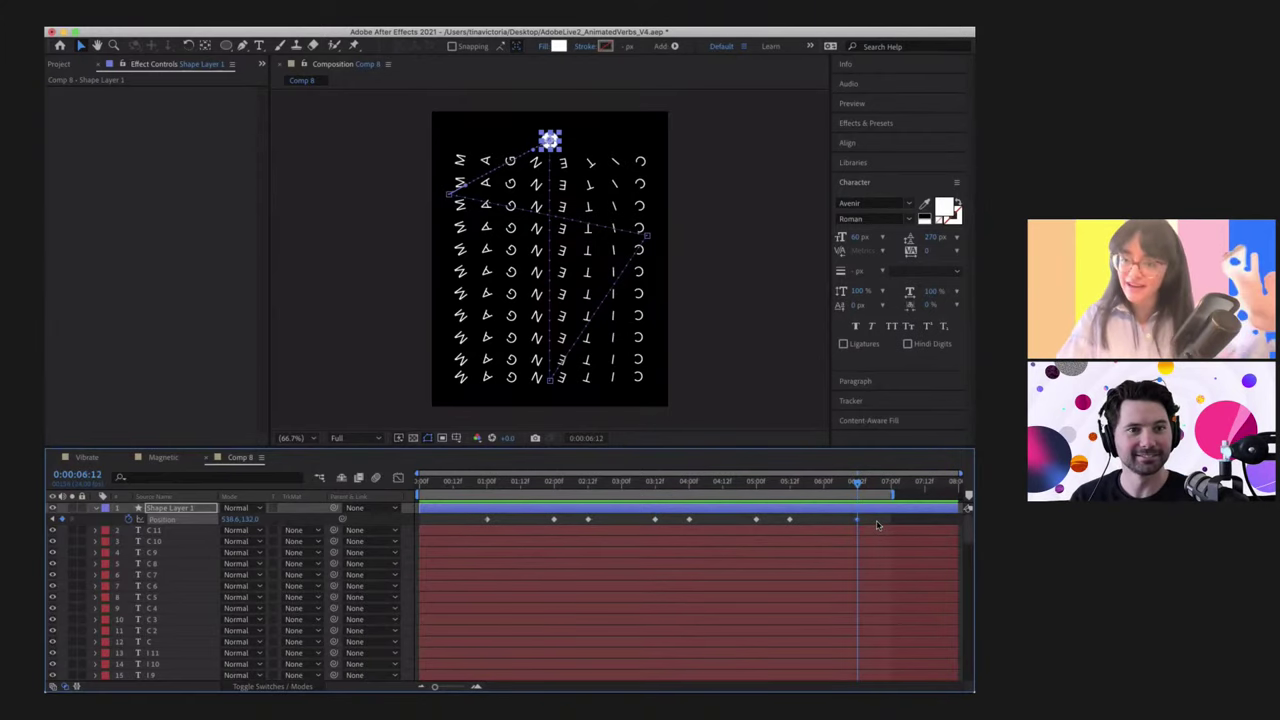
Step: Apply Easy Ease to all of the circle's Position keyframes
{"action": "left_click_drag", "start_coordinate": [877, 524], "coordinate": [438, 507]}
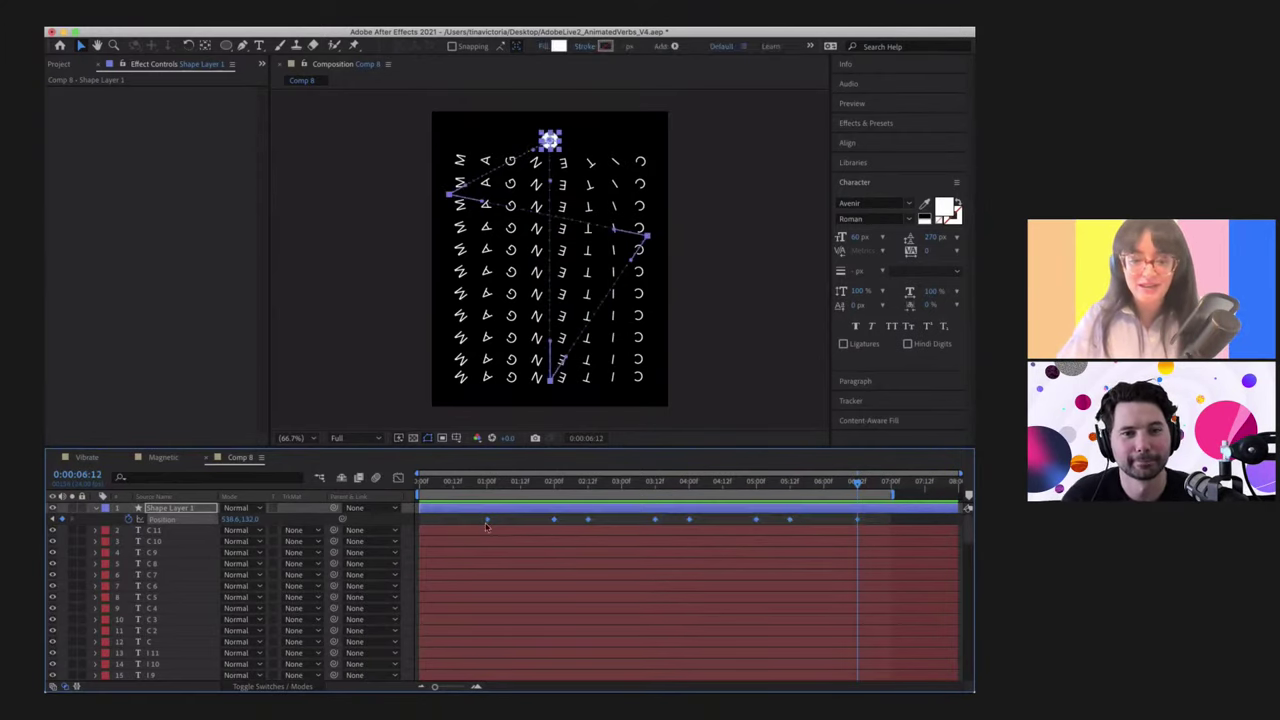
{"action": "right_click", "coordinate": [486, 522]}
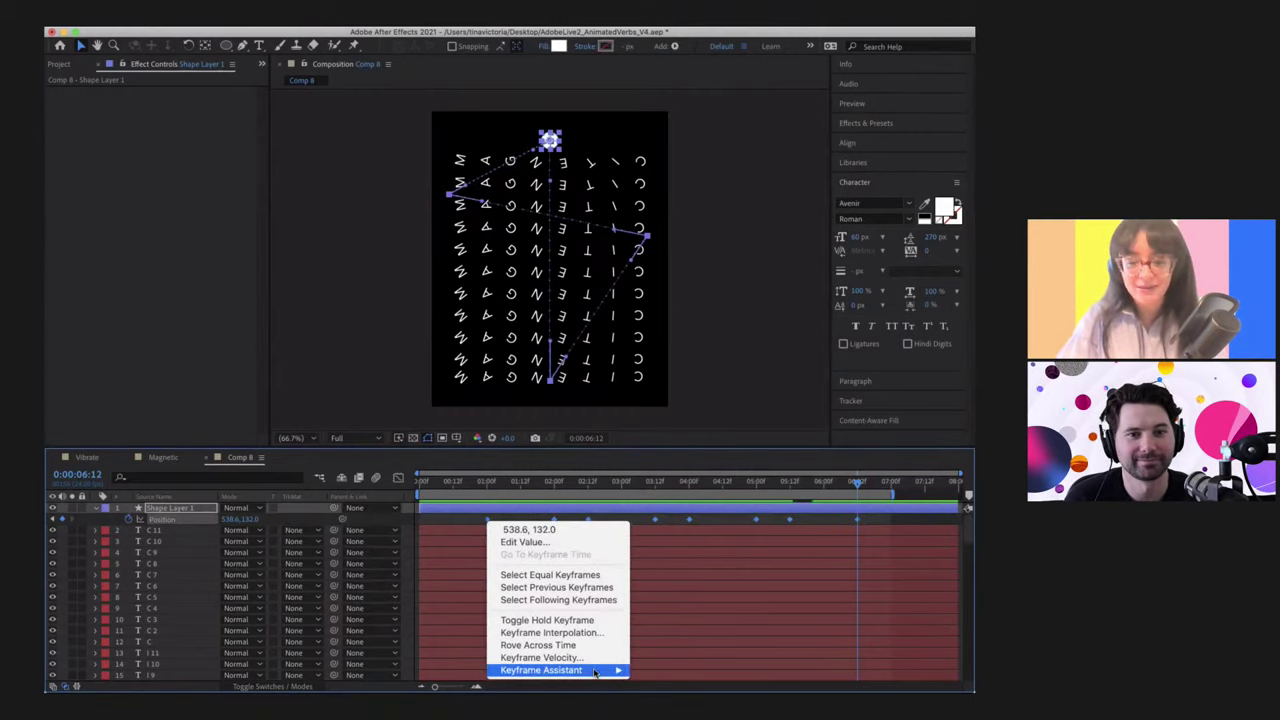
{"action": "mouse_move", "coordinate": [590, 670]}
{"action": "left_click", "coordinate": [664, 610]}
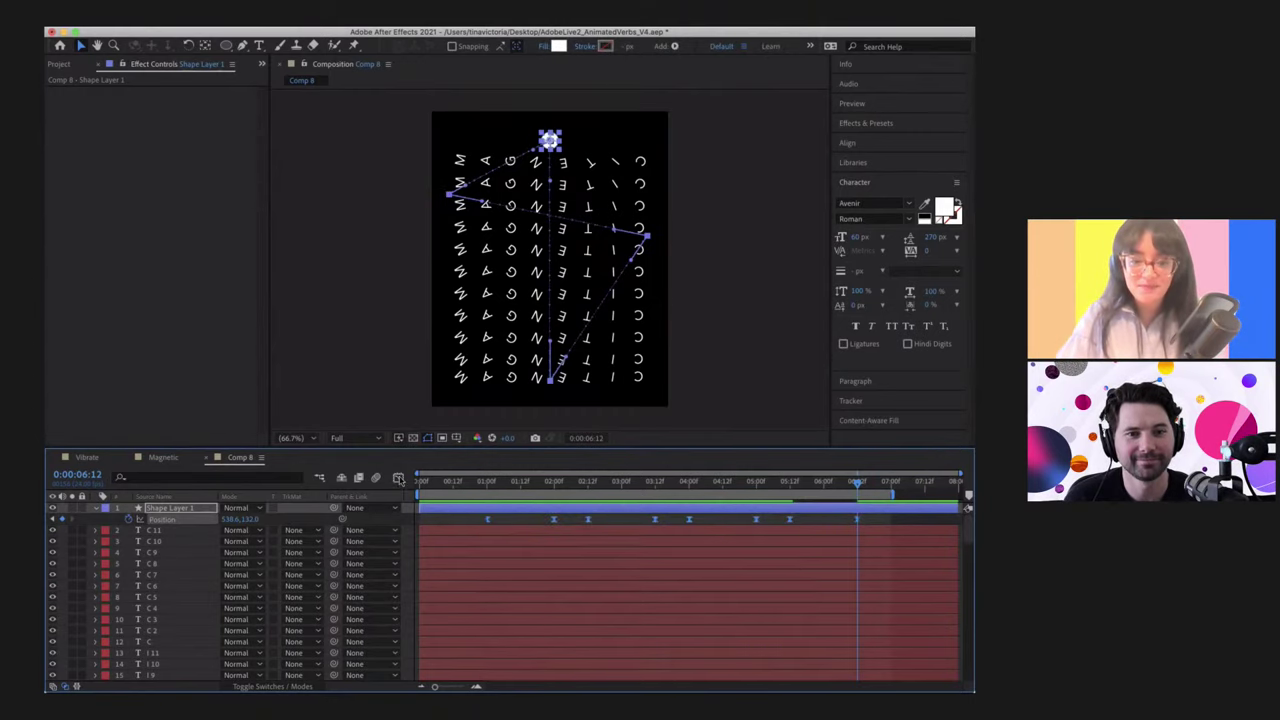
Step: Lengthen the ease handles on the circle's speed graph so each of the four moves has a sharp, centred peak
{"action": "left_click", "coordinate": [398, 479]}
{"action": "left_click_drag", "start_coordinate": [465, 638], "coordinate": [505, 634]}
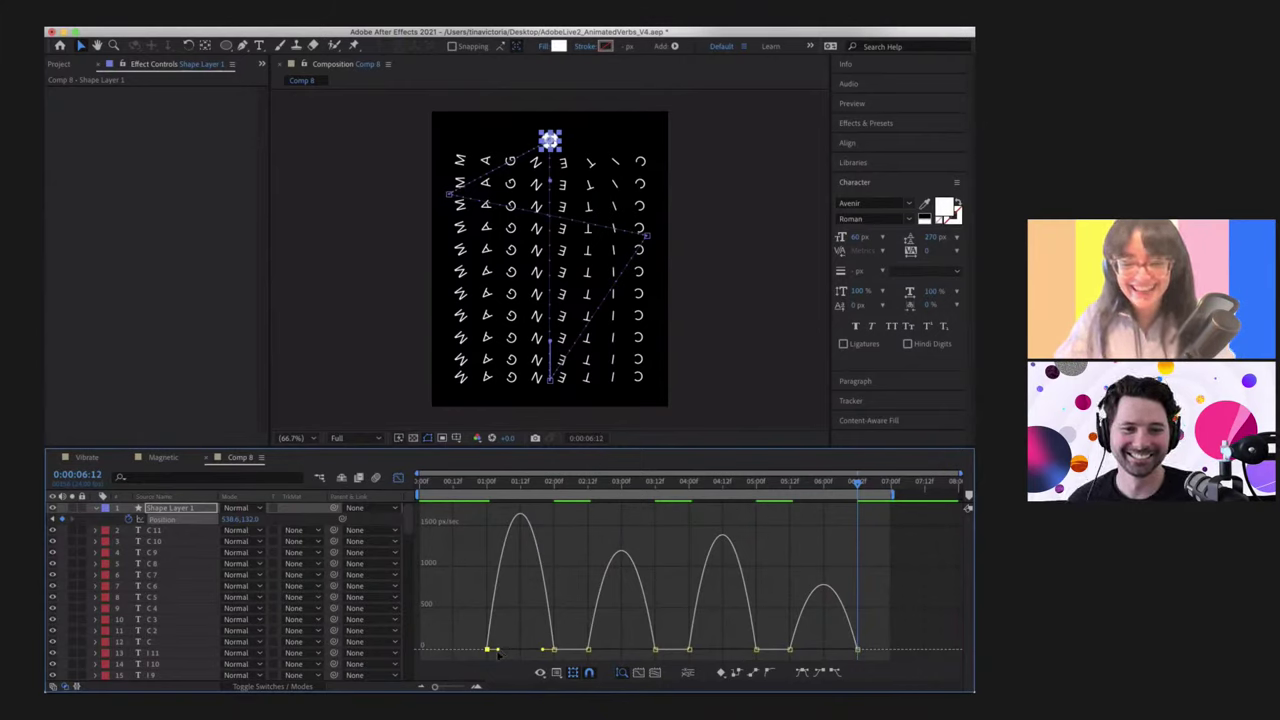
{"action": "left_click_drag", "start_coordinate": [497, 652], "coordinate": [511, 654]}
{"action": "left_click", "coordinate": [553, 650]}
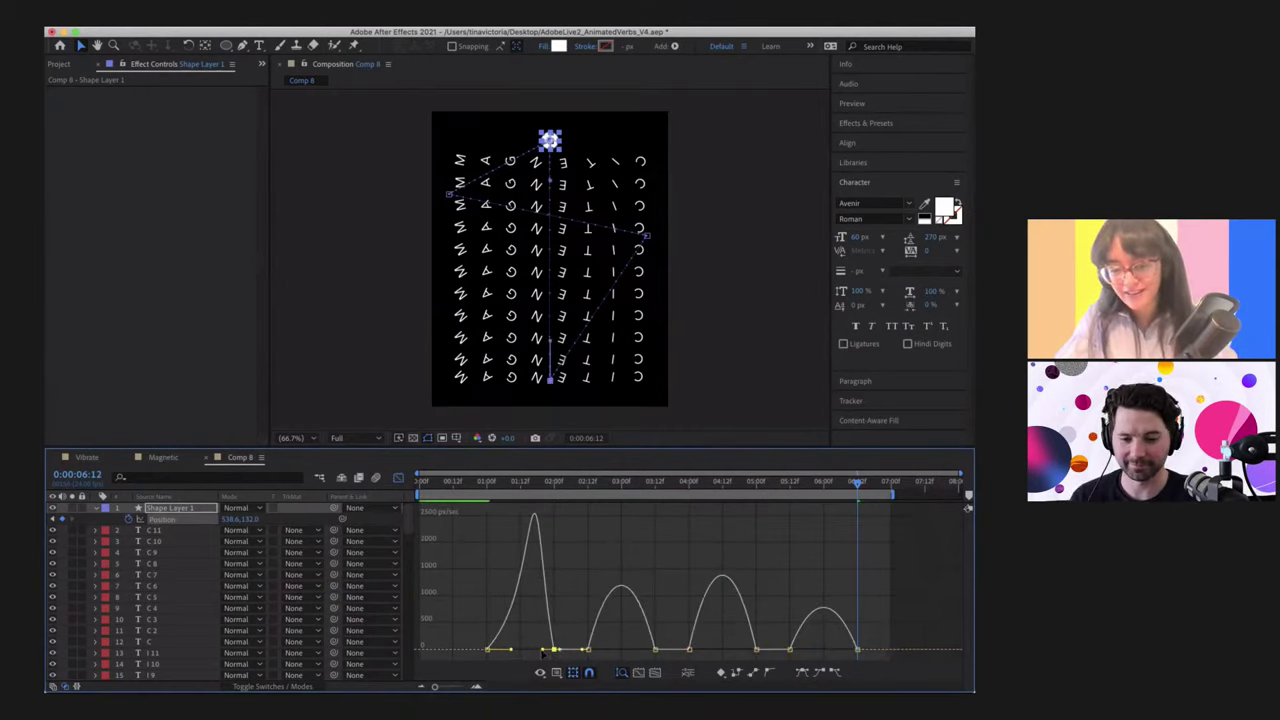
{"action": "left_click_drag", "start_coordinate": [543, 652], "coordinate": [835, 655]}
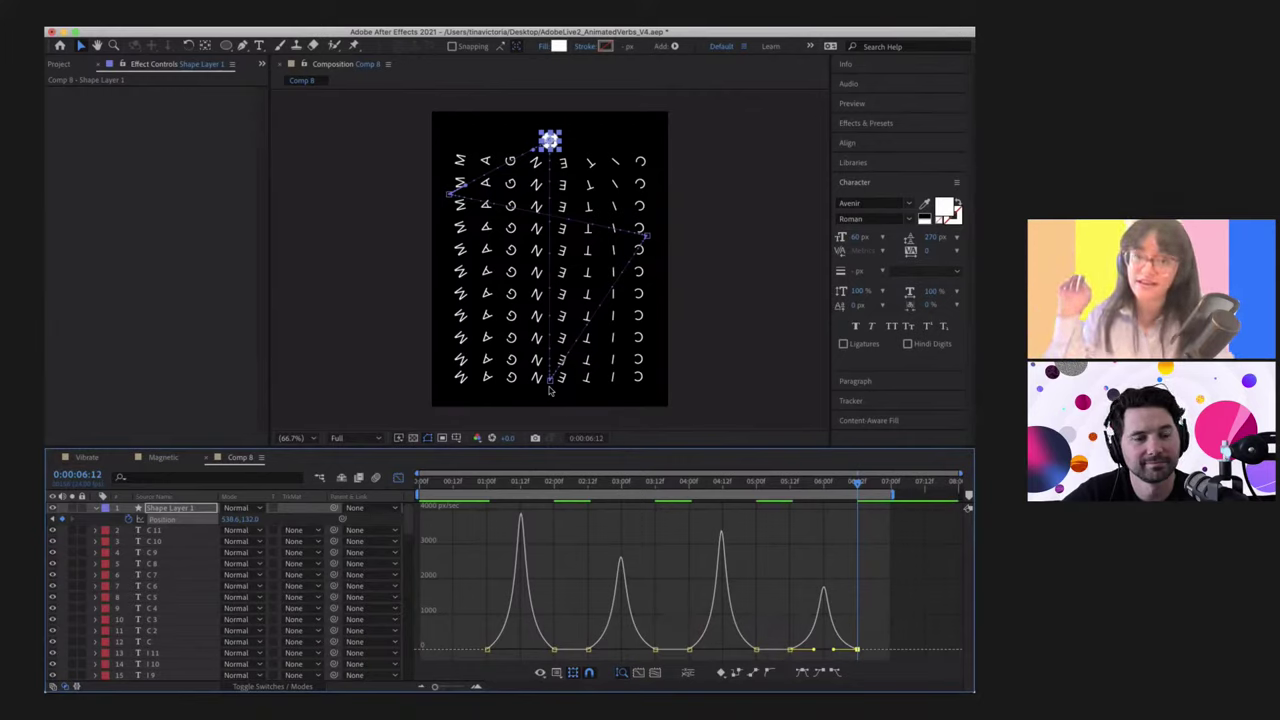
{"action": "left_click", "coordinate": [397, 478]}
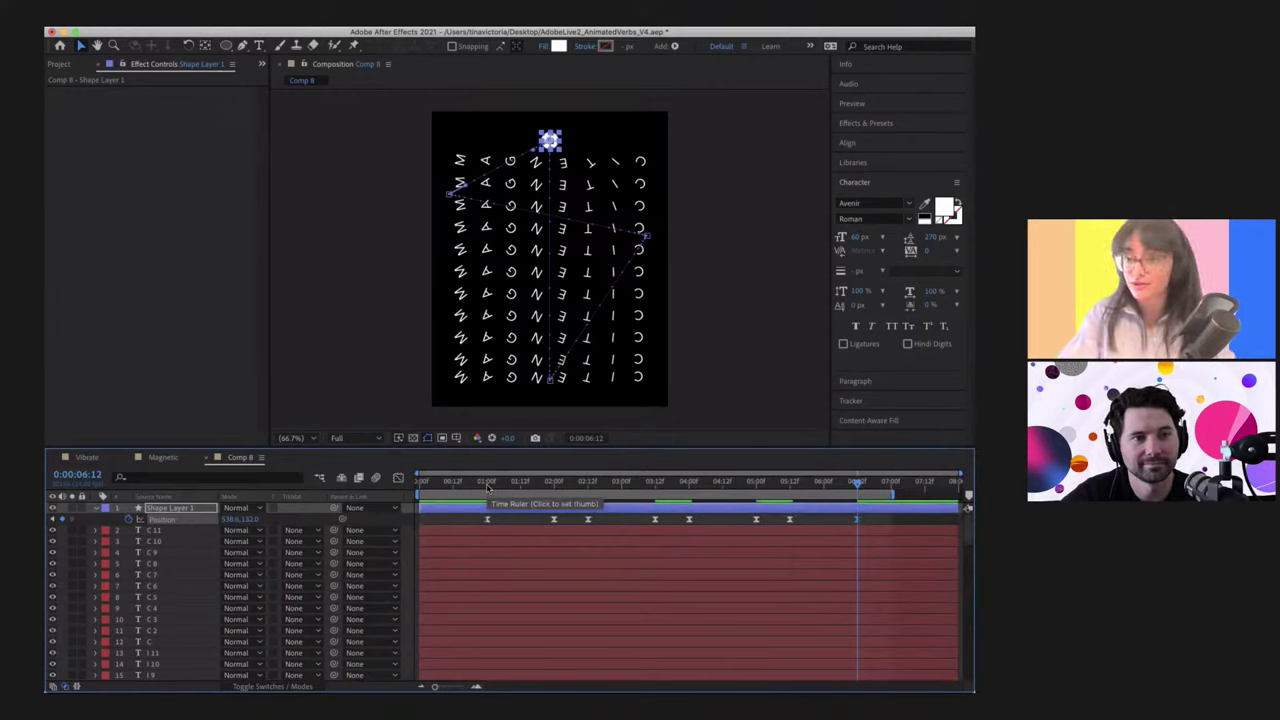
Step: Play Comp 8 from the start to check the eased movement of the circle and the rotating letters
{"action": "key", "text": "Home"}
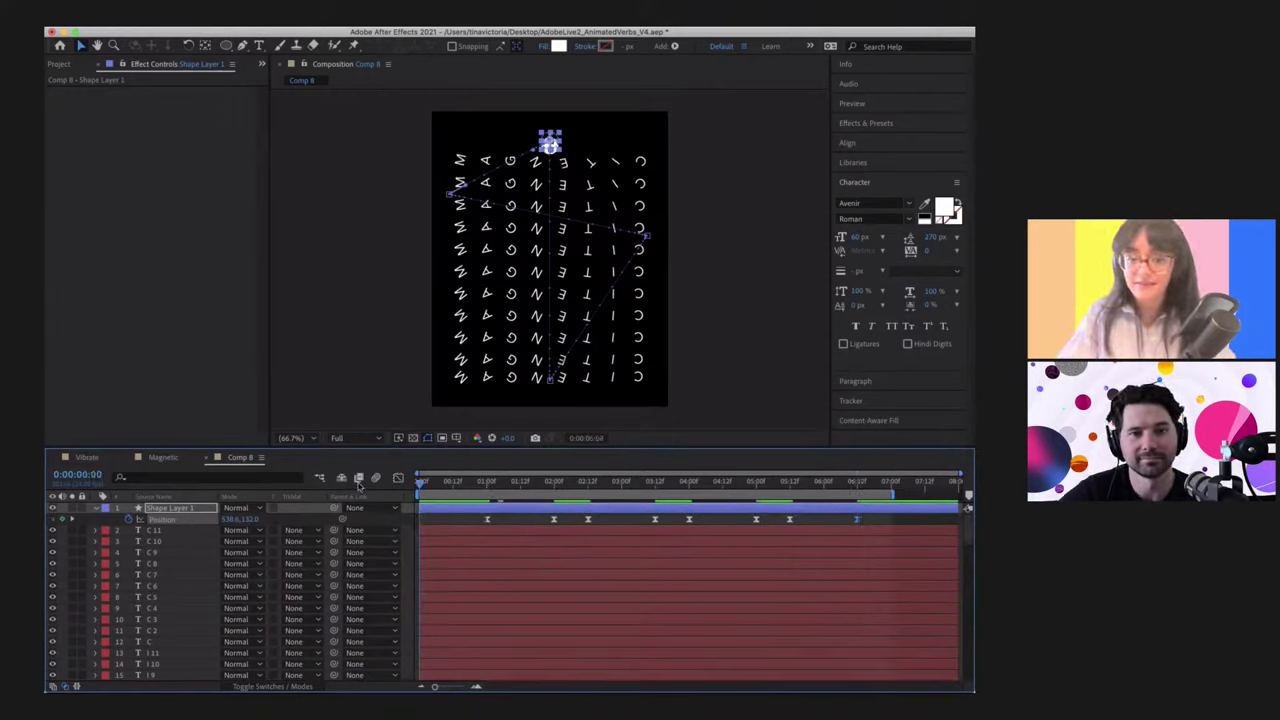
{"action": "key", "text": "space"}
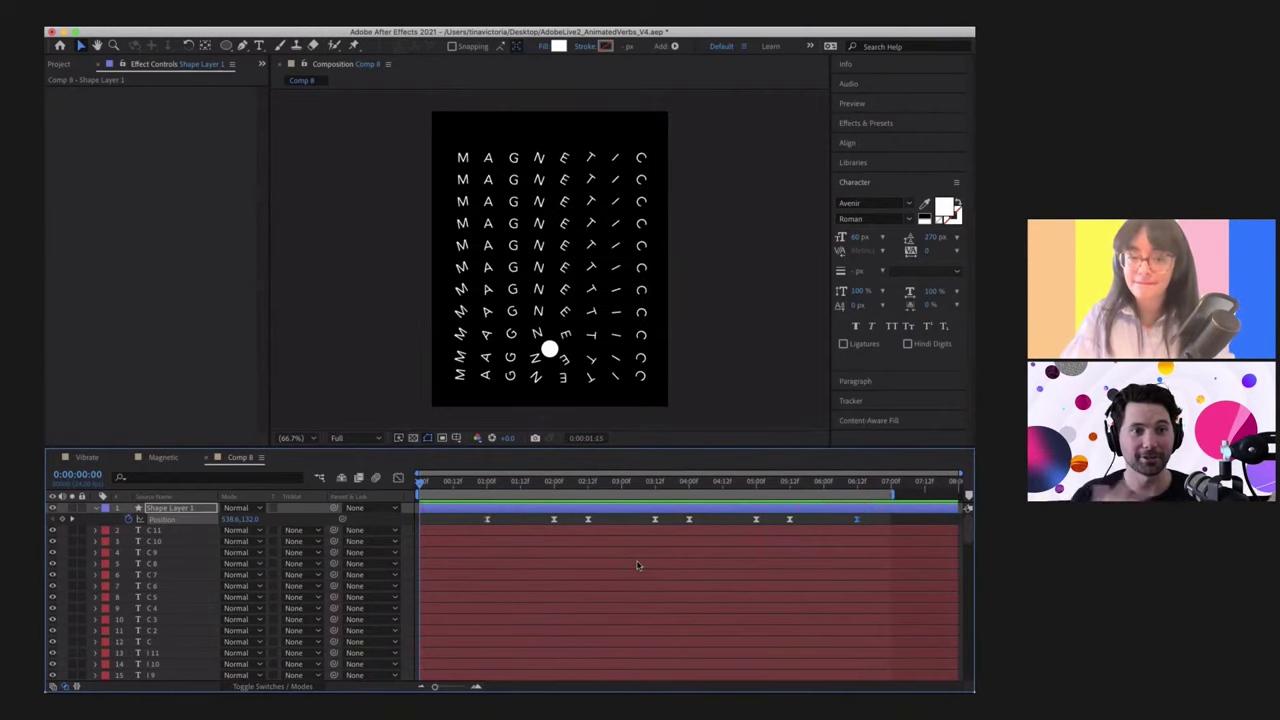
{"action": "key", "text": "space"}
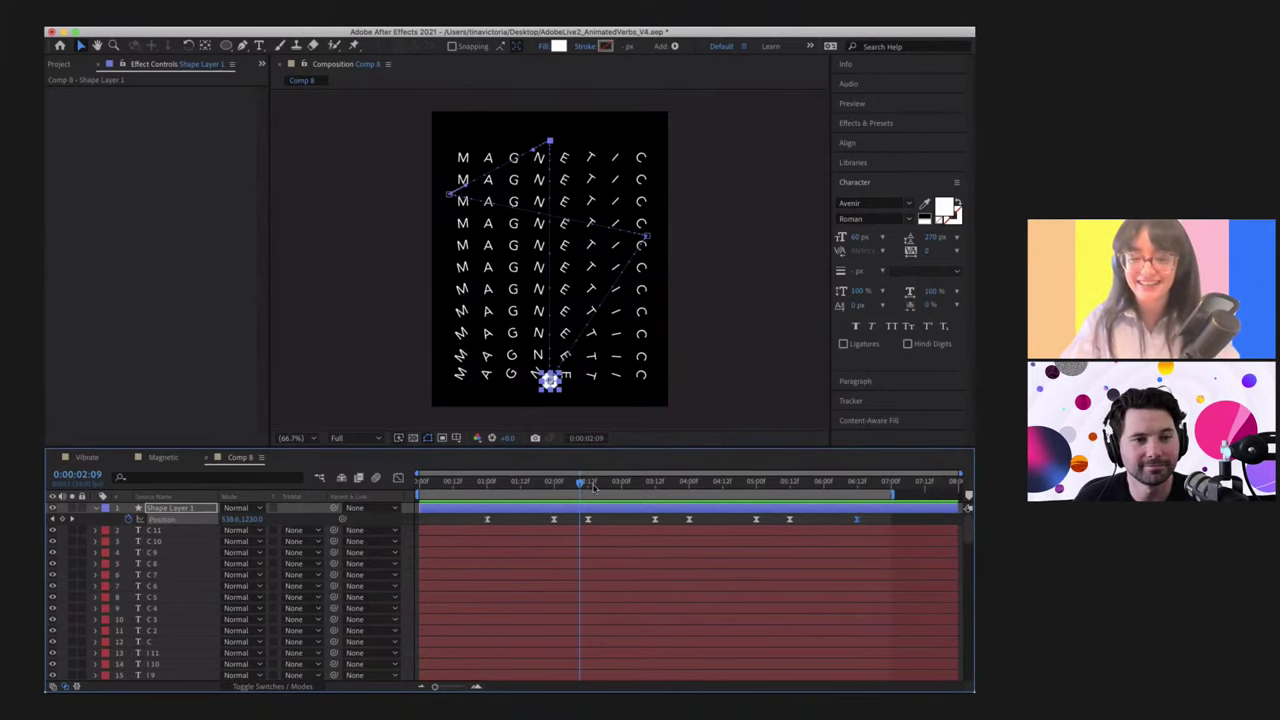
{"action": "key", "text": "Home"}
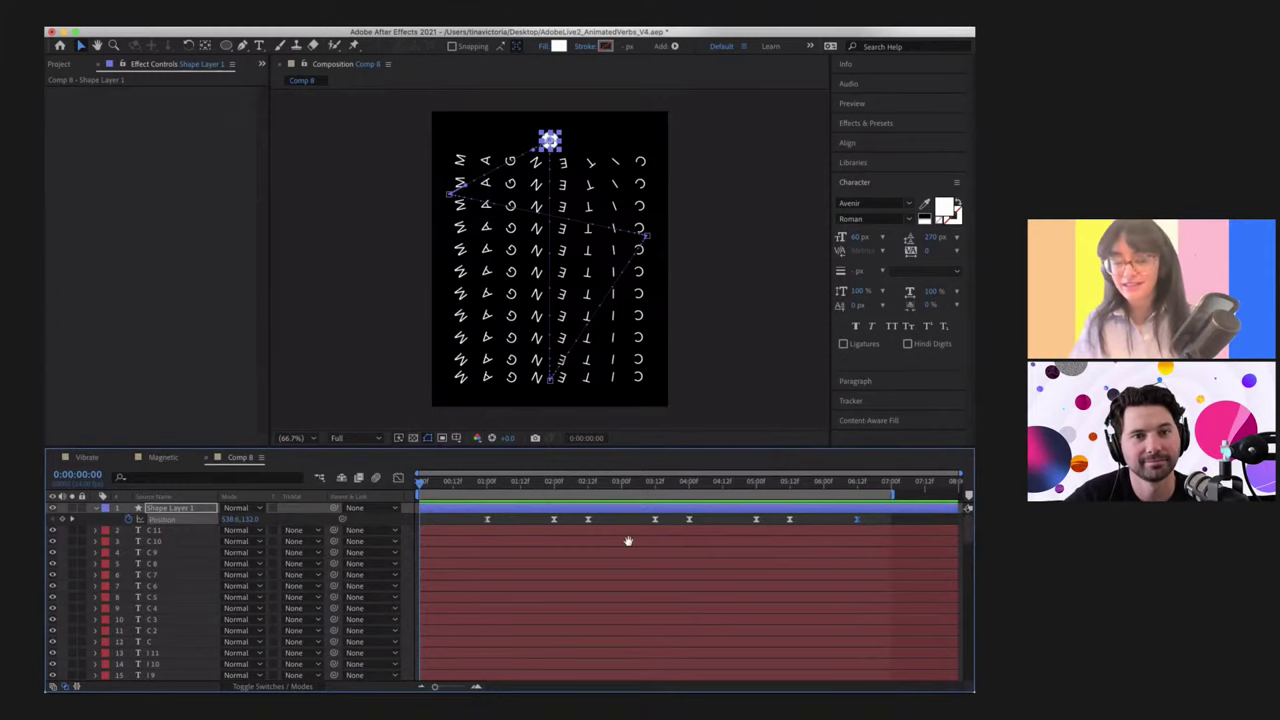
{"action": "key", "text": "ctrl+shift+h"}
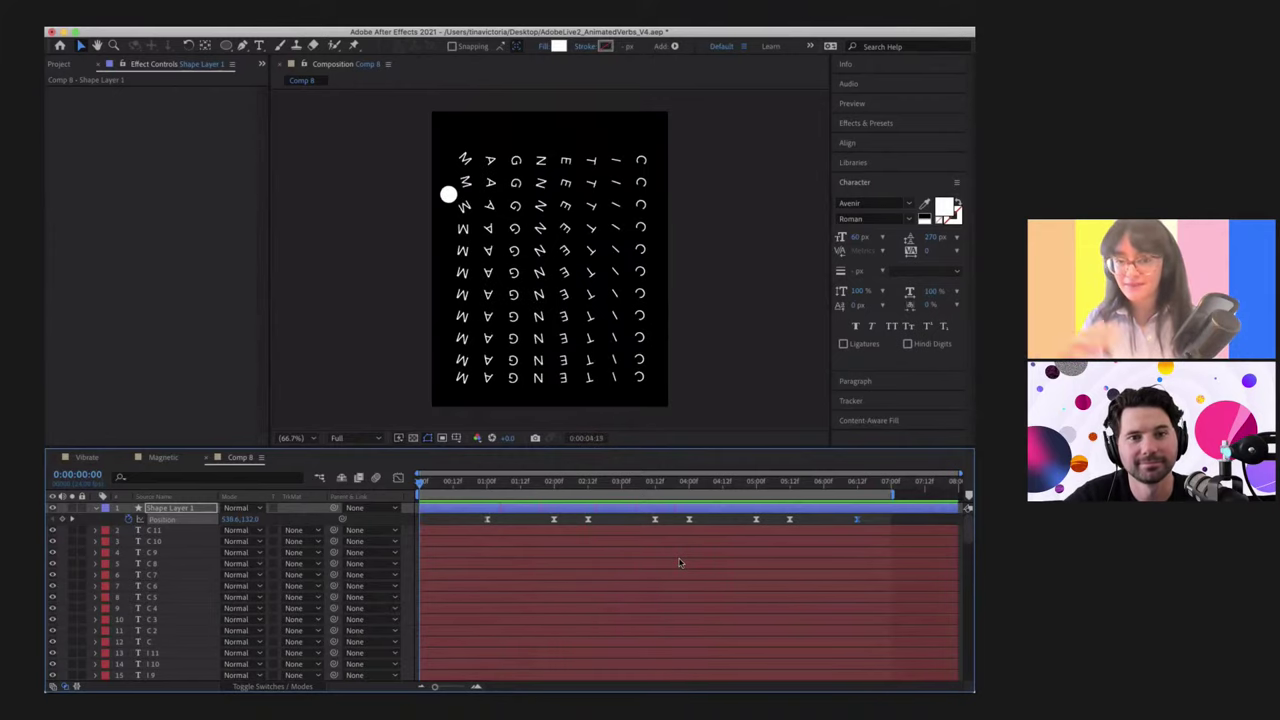
{"action": "key", "text": "space"}
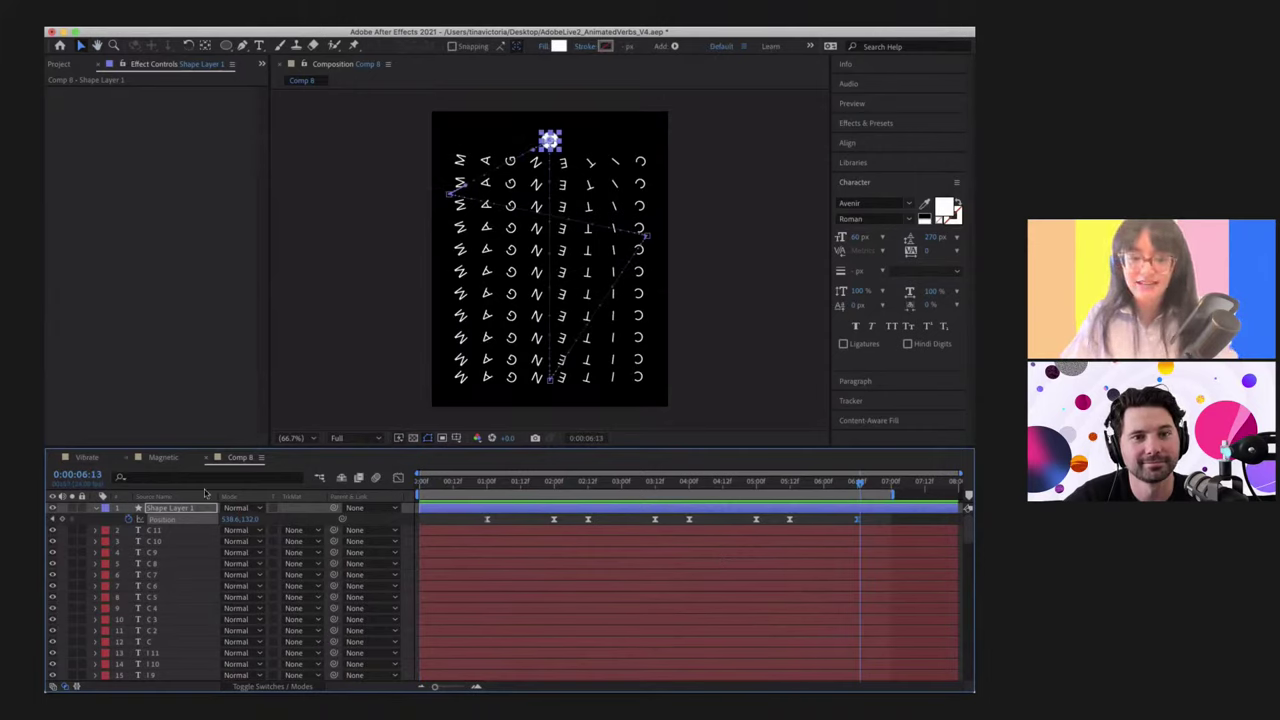
Step: Examine the trailing circles during the first second of the Magnetic composition, and return to Comp 8
{"action": "left_click", "coordinate": [163, 457]}
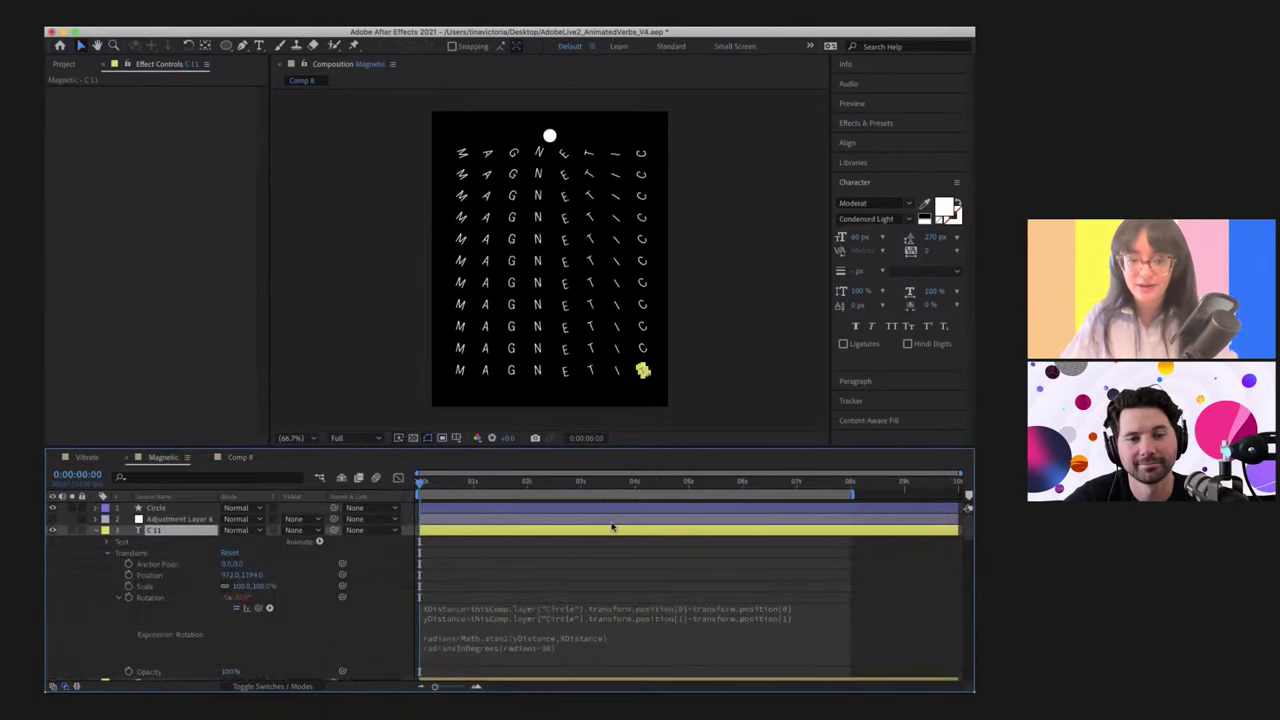
{"action": "left_click", "coordinate": [97, 531]}
{"action": "left_click_drag", "start_coordinate": [438, 484], "coordinate": [470, 486]}
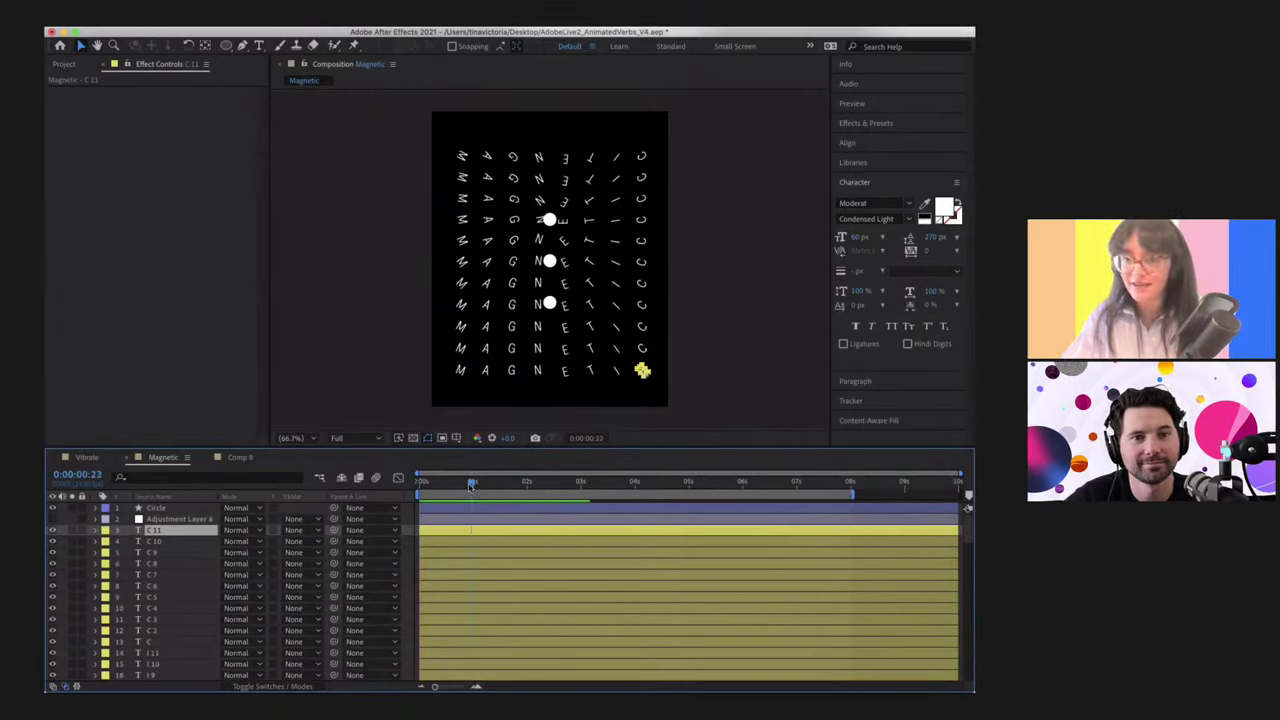
{"action": "left_click_drag", "start_coordinate": [471, 485], "coordinate": [469, 486]}
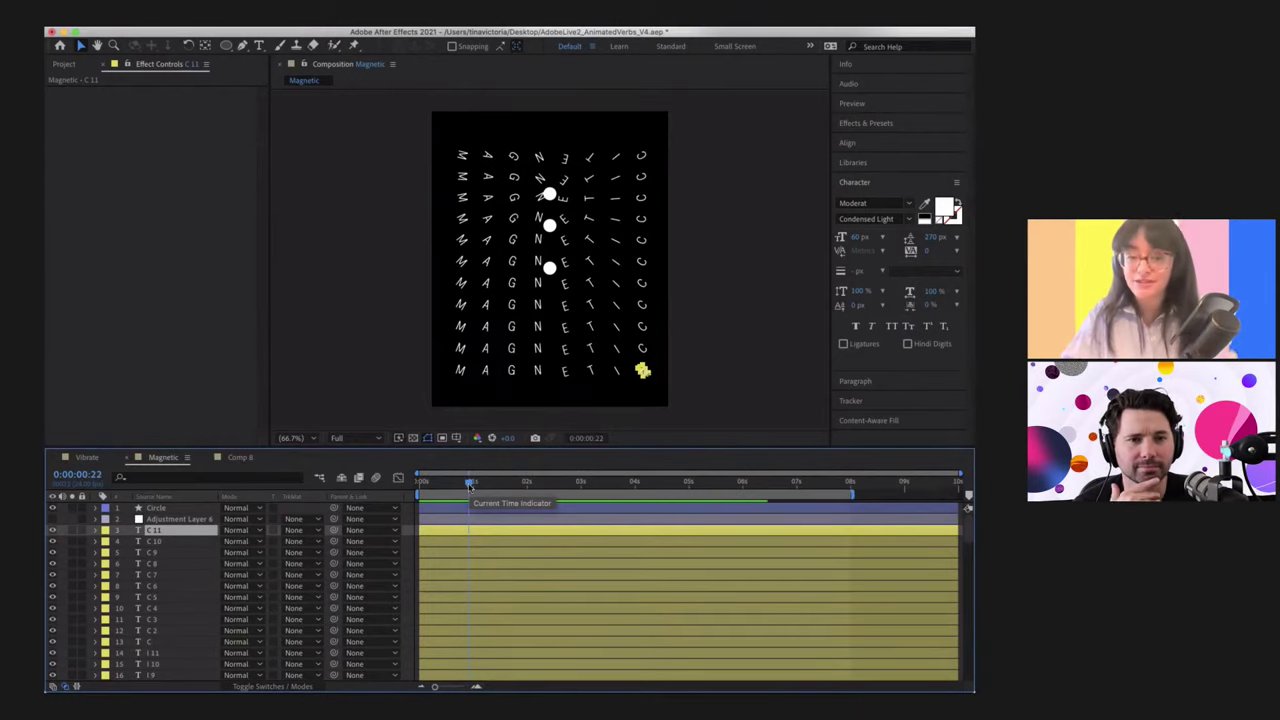
{"action": "left_click_drag", "start_coordinate": [469, 485], "coordinate": [420, 475]}
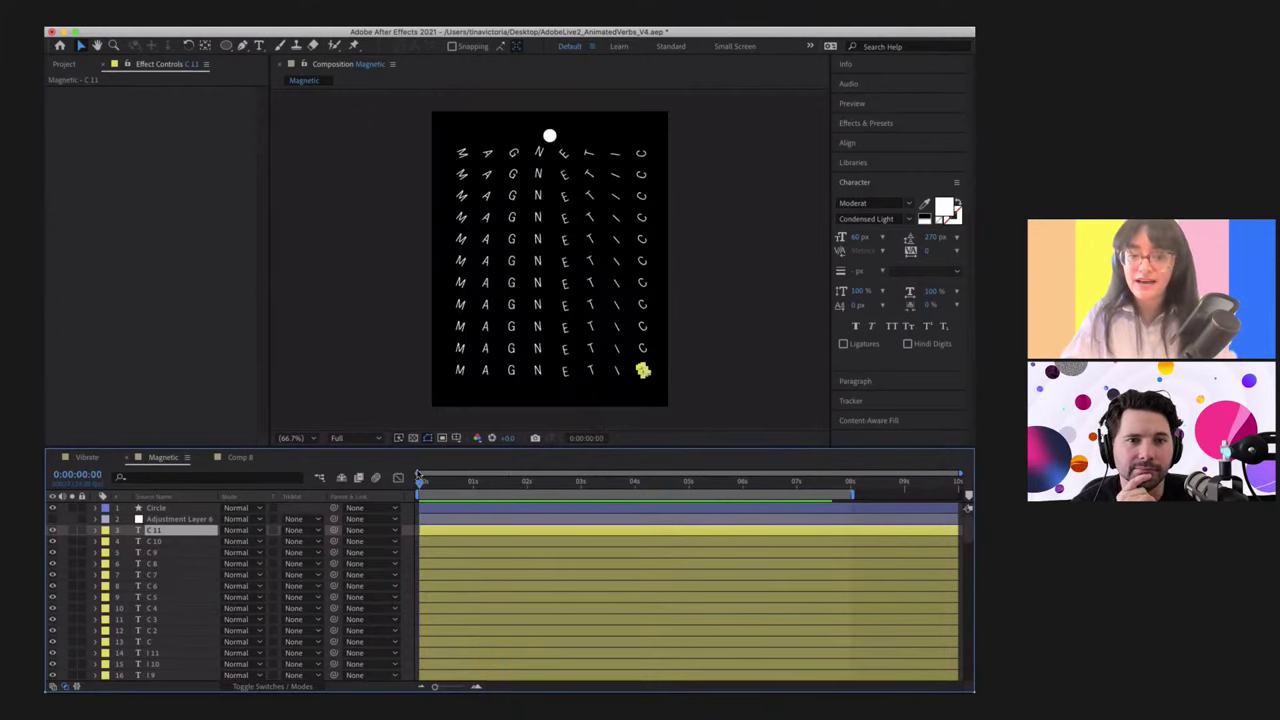
{"action": "left_click", "coordinate": [236, 457]}
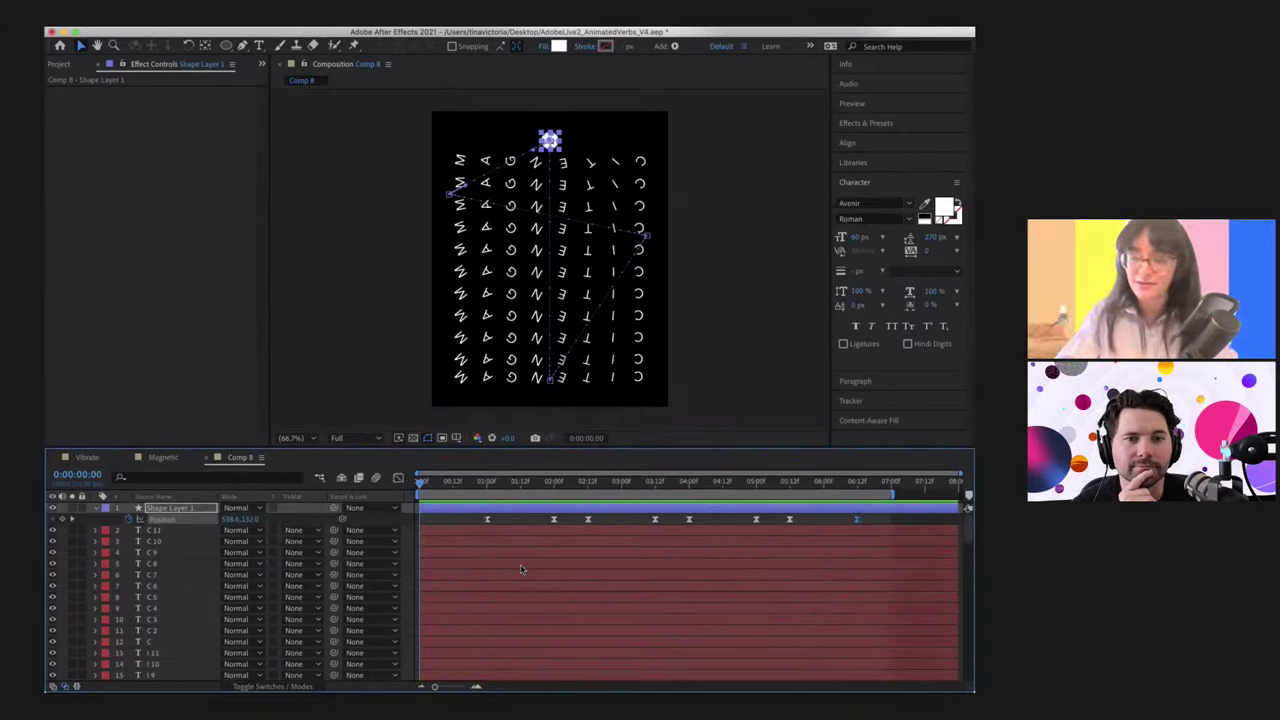
Step: Search the effects for "echo" and apply the Echo effect to the circle's layer, Shape Layer 1
{"action": "left_click", "coordinate": [866, 123]}
{"action": "left_click", "coordinate": [883, 141]}
{"action": "type", "text": "echo"}
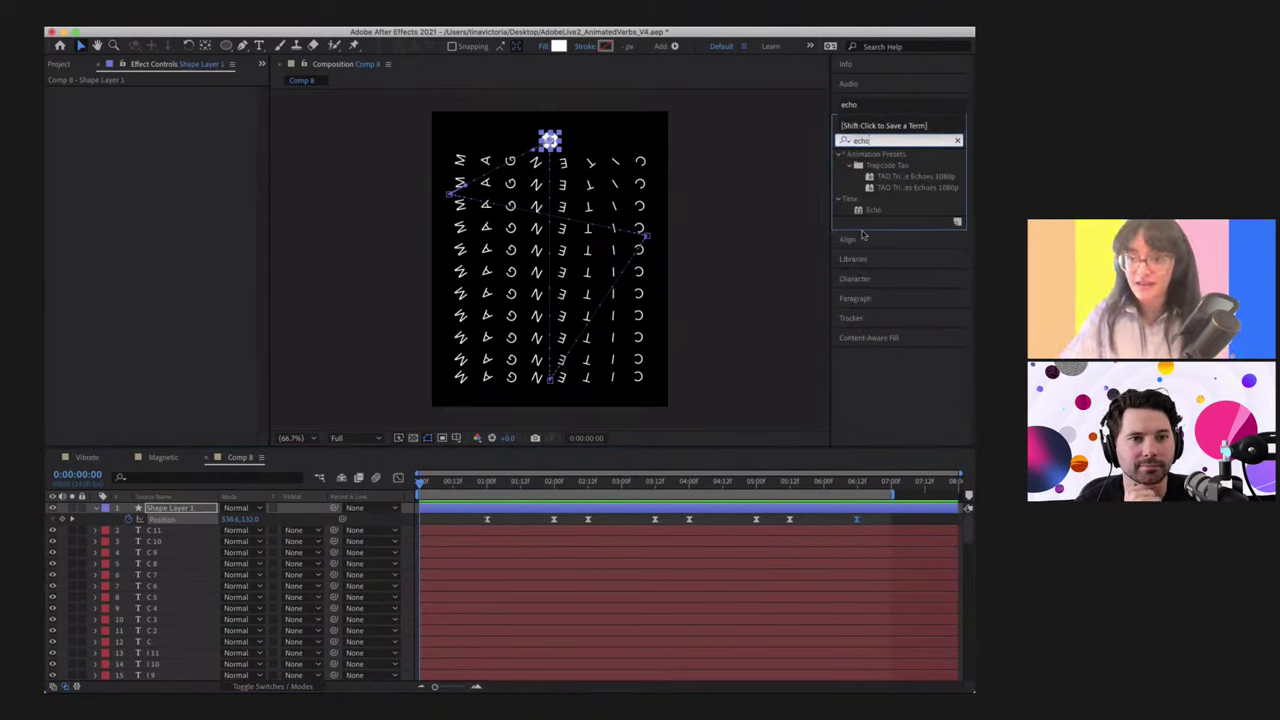
{"action": "left_click_drag", "start_coordinate": [878, 211], "coordinate": [191, 510]}
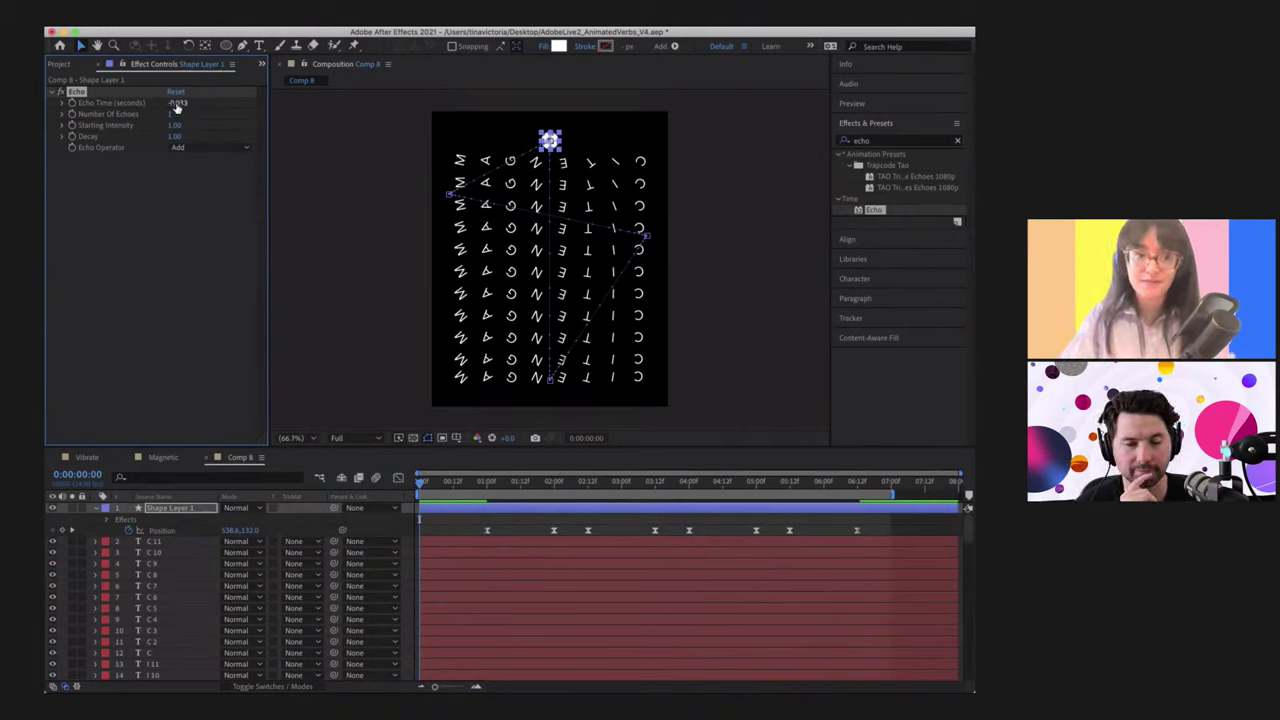
Step: Set the Echo effect's Echo Time to 0.05 seconds and its Number Of Echoes to 2
{"action": "left_click", "coordinate": [177, 105]}
{"action": "type", "text": "0.05"}
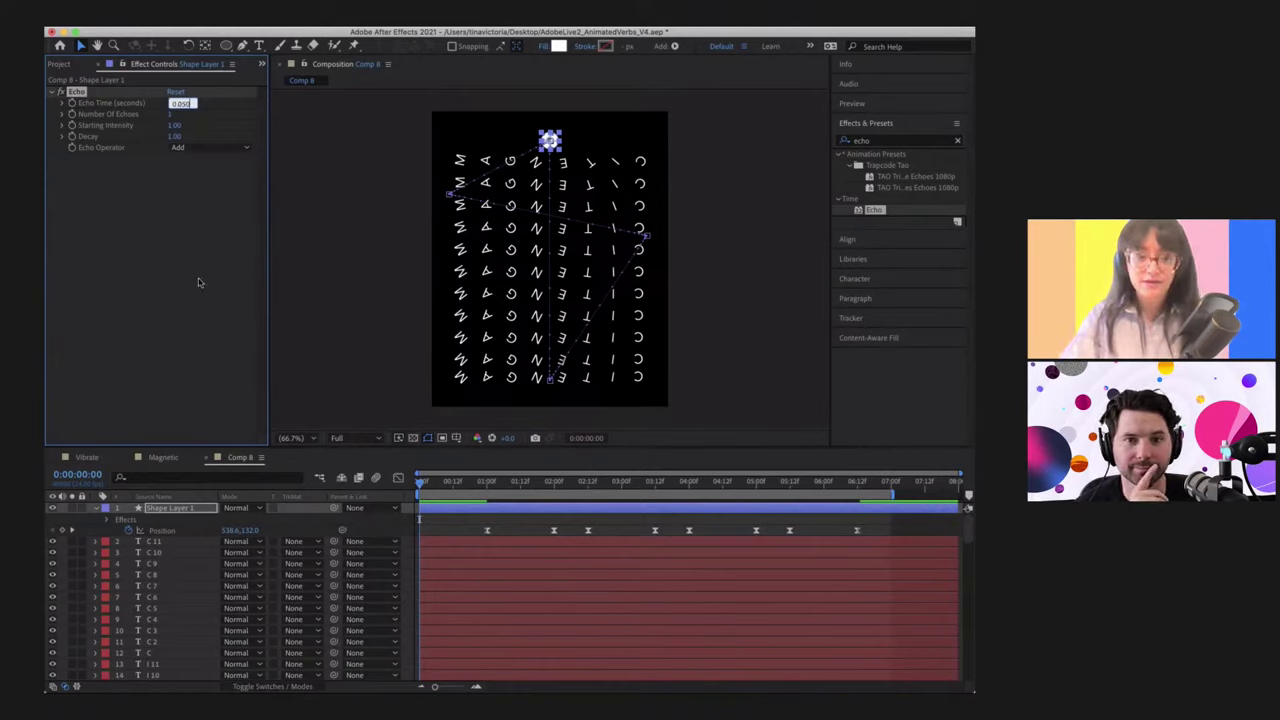
{"action": "left_click", "coordinate": [198, 281]}
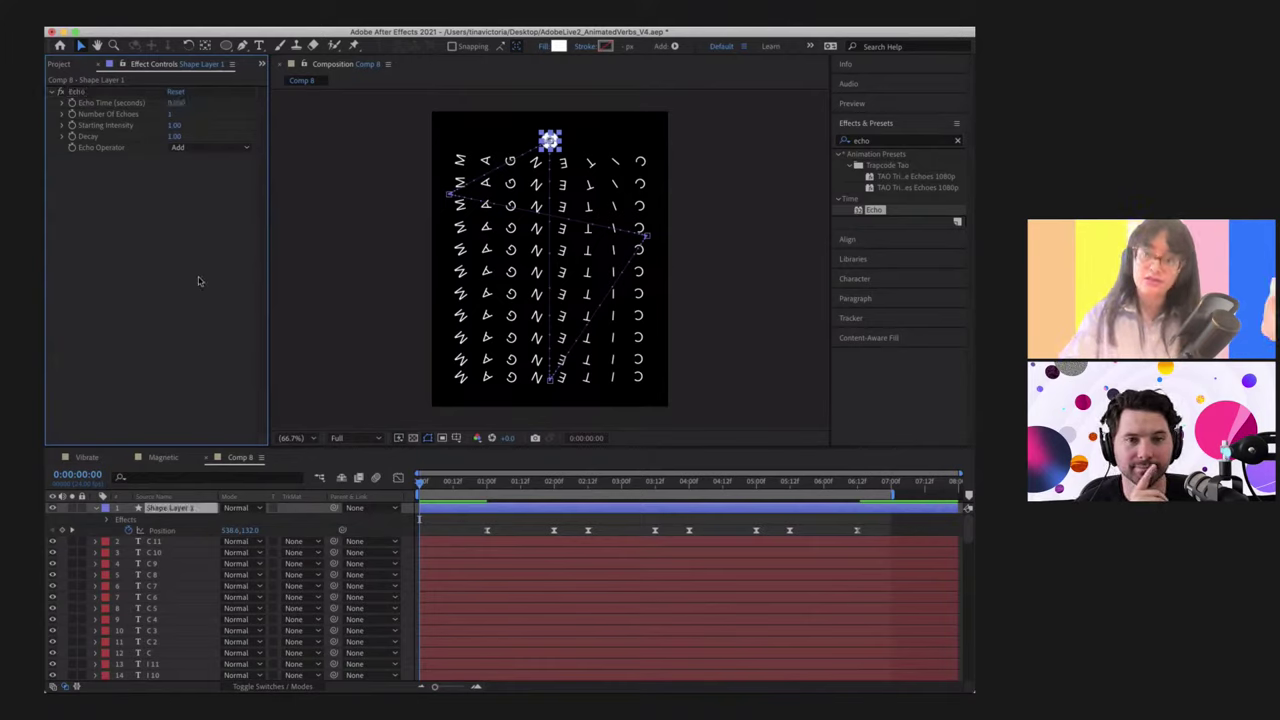
{"action": "left_click", "coordinate": [174, 114]}
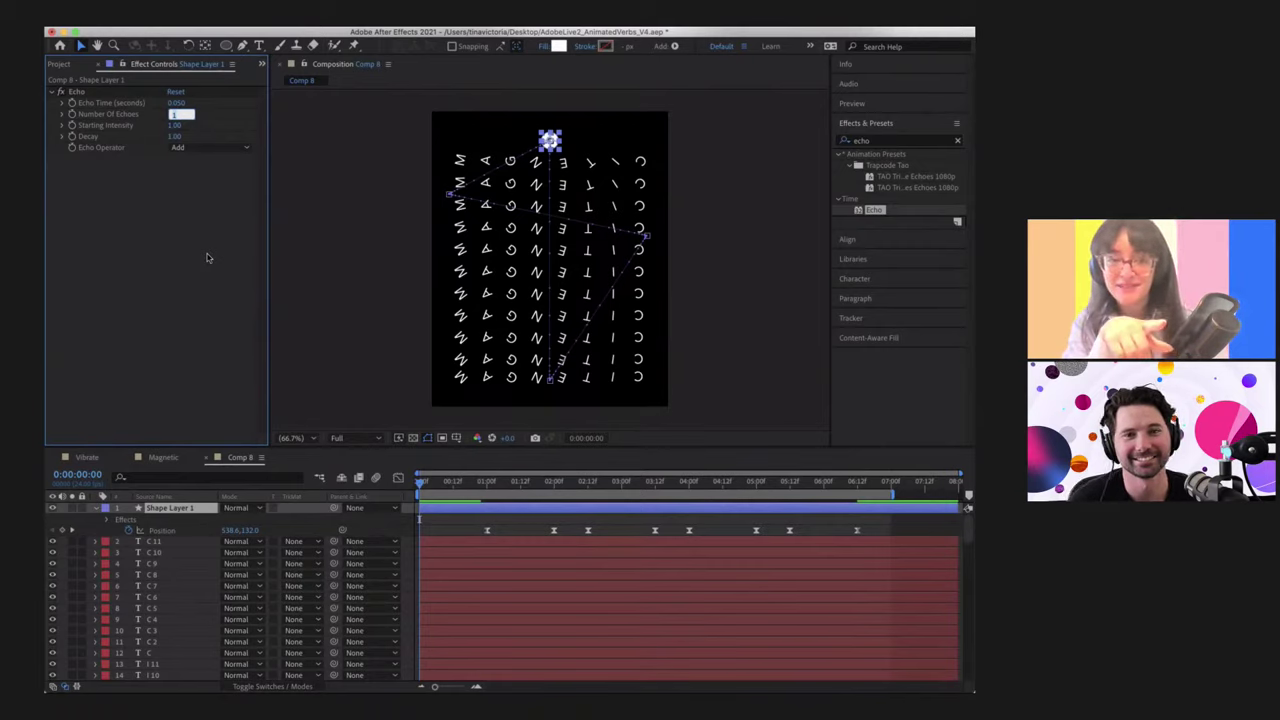
{"action": "key", "text": "Tab"}
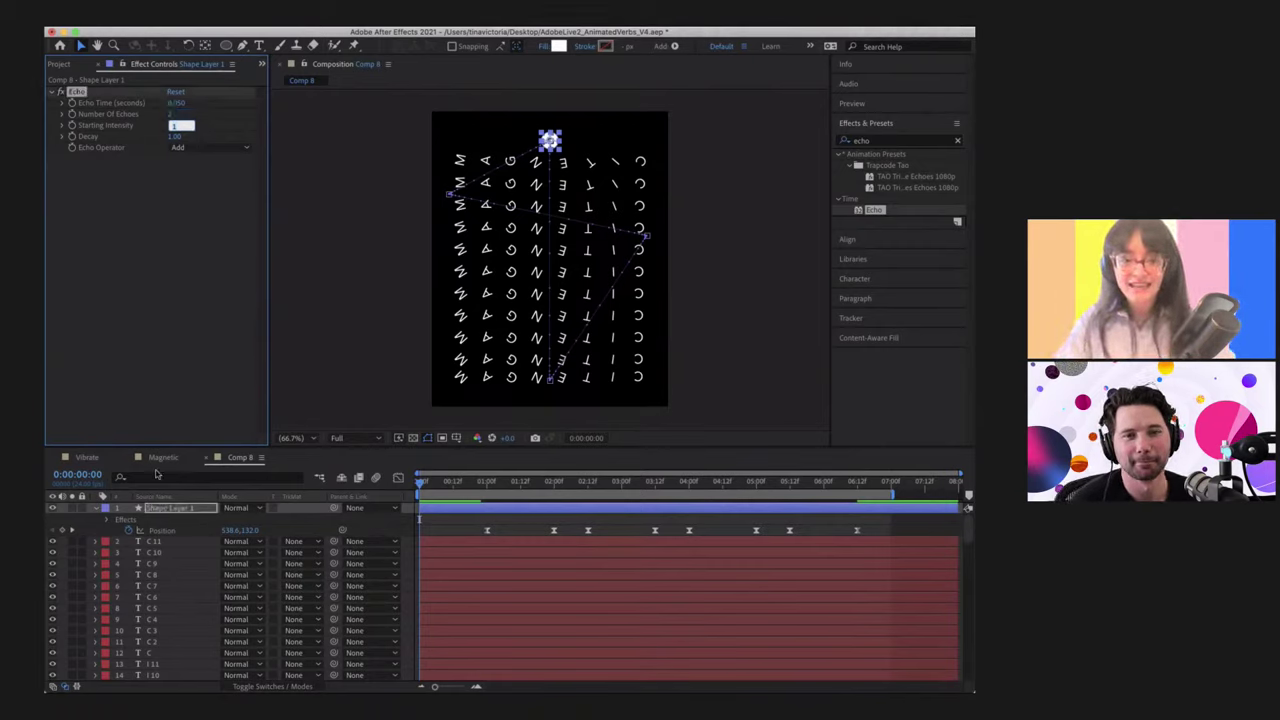
Step: Collapse the circle layer's properties and preview its echo trail across the composition
{"action": "left_click_drag", "start_coordinate": [454, 487], "coordinate": [418, 472]}
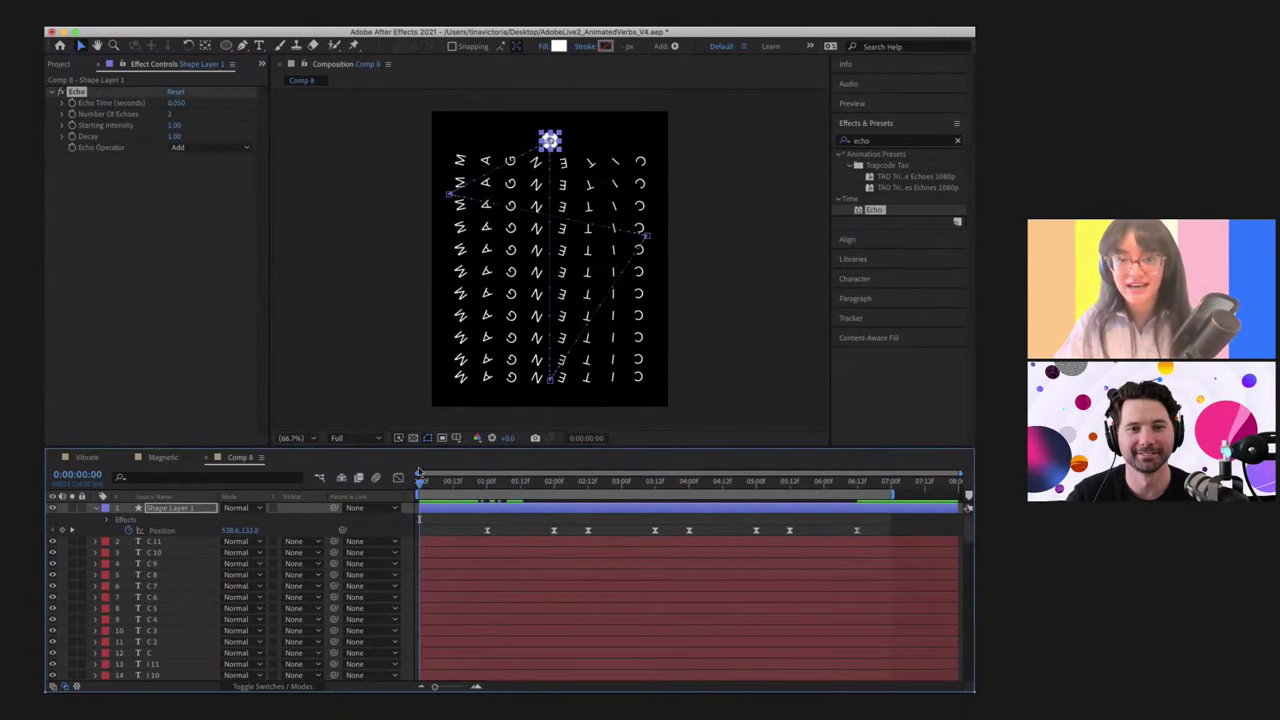
{"action": "left_click", "coordinate": [177, 127]}
{"action": "left_click", "coordinate": [183, 173]}
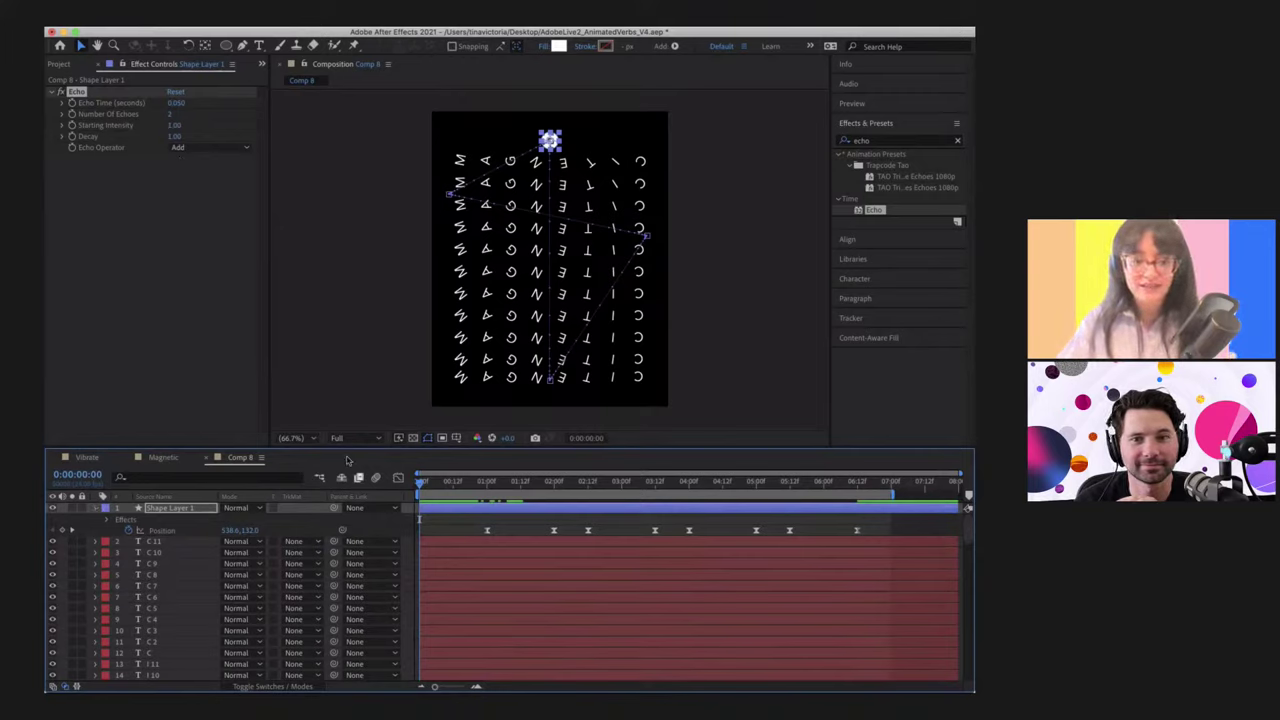
{"action": "left_click", "coordinate": [96, 508]}
{"action": "key", "text": "space"}
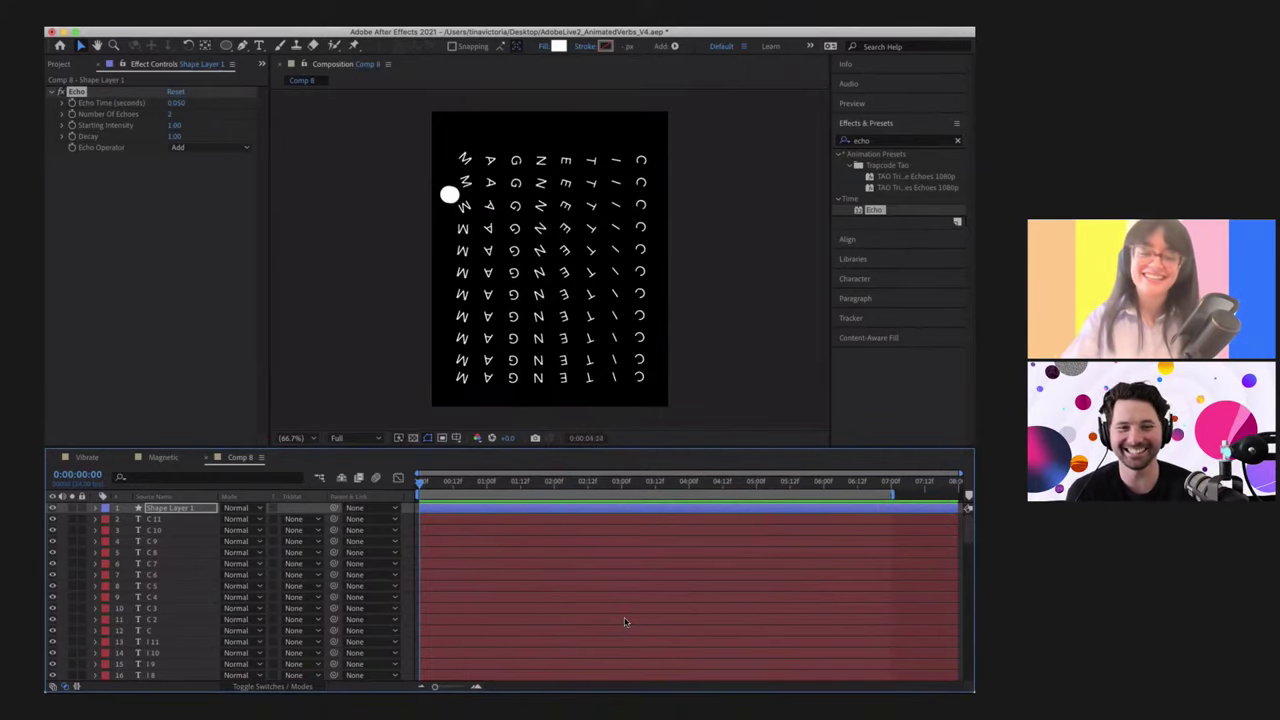
{"action": "key", "text": "space"}
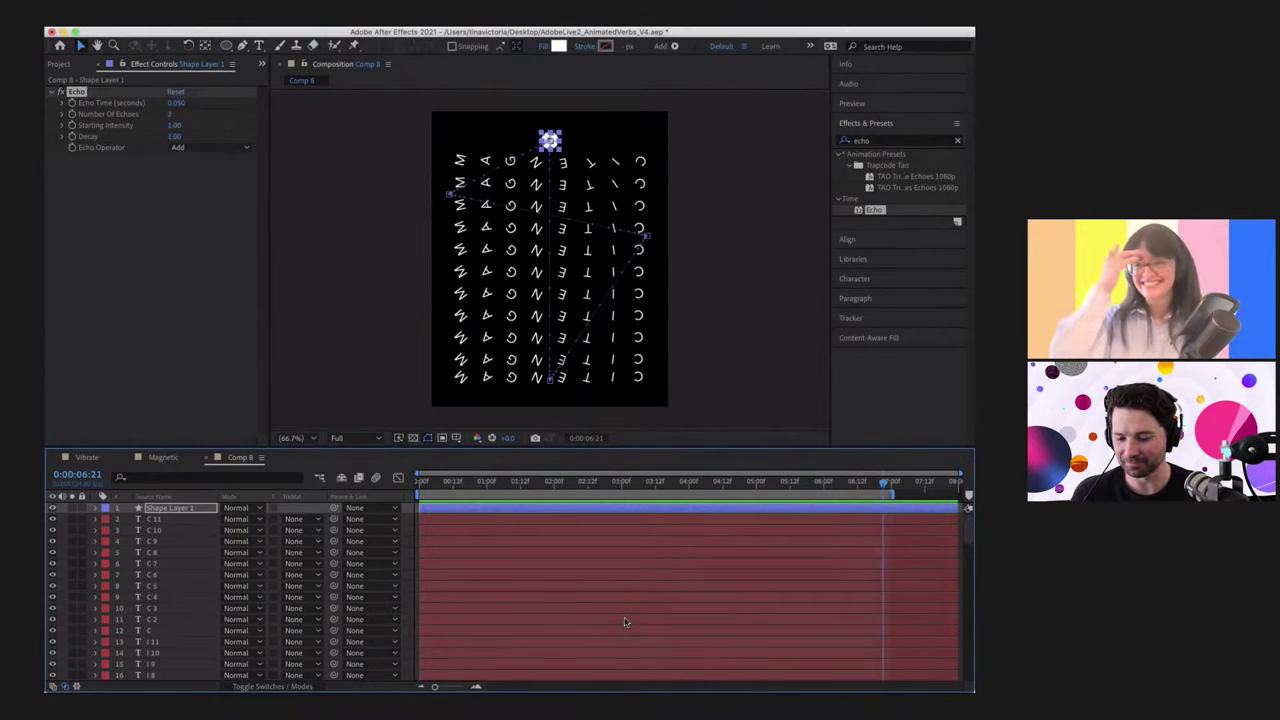
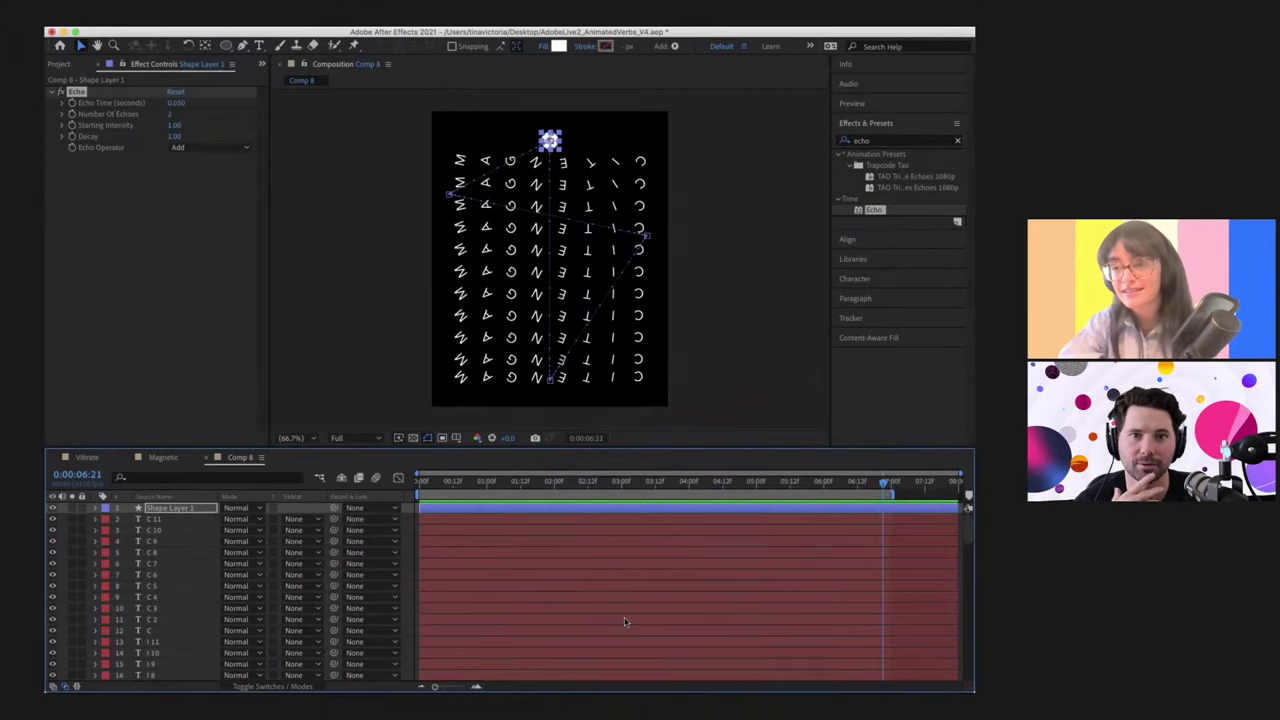
{"action": "left_click", "coordinate": [232, 18]}
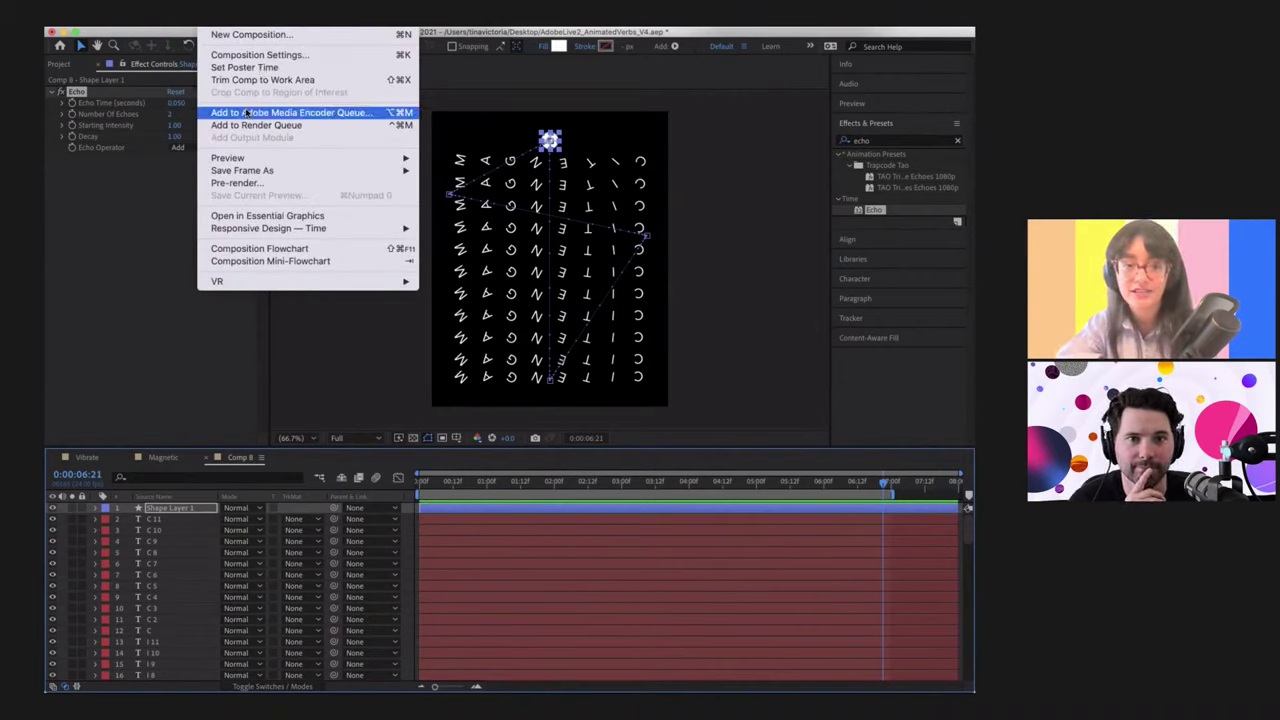
{"action": "mouse_move", "coordinate": [170, 18]}
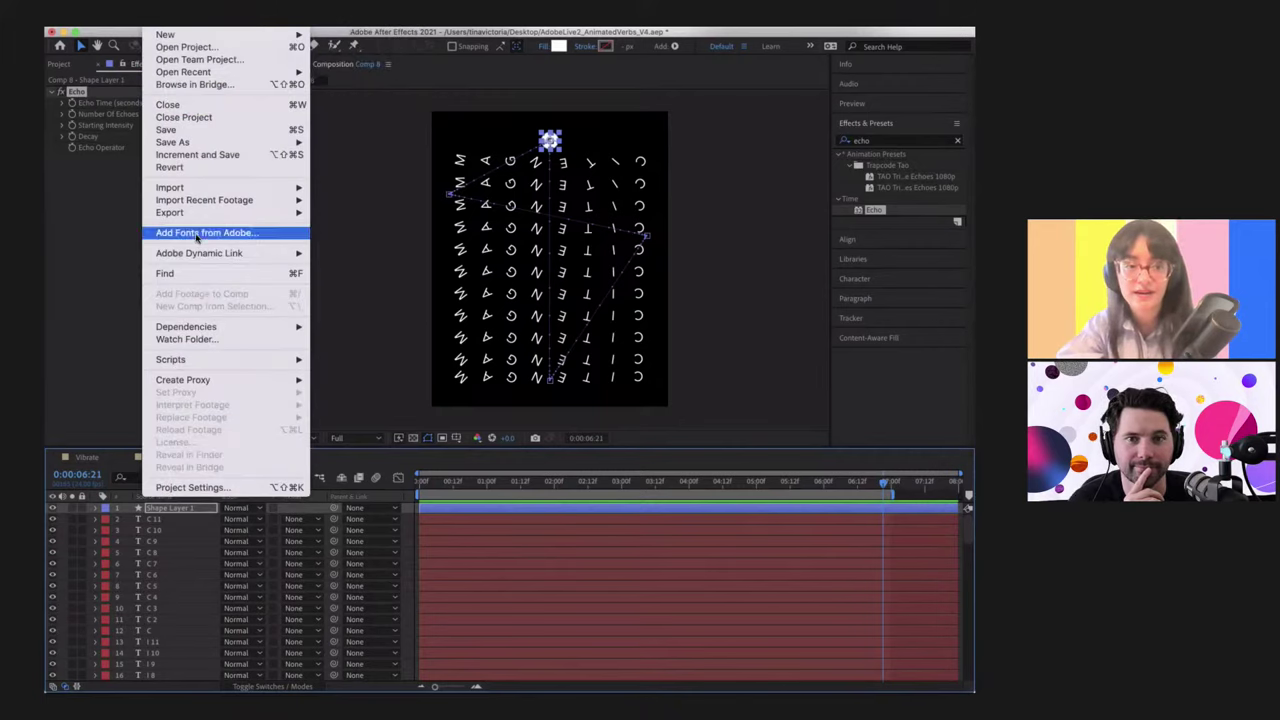
{"action": "mouse_move", "coordinate": [200, 213]}
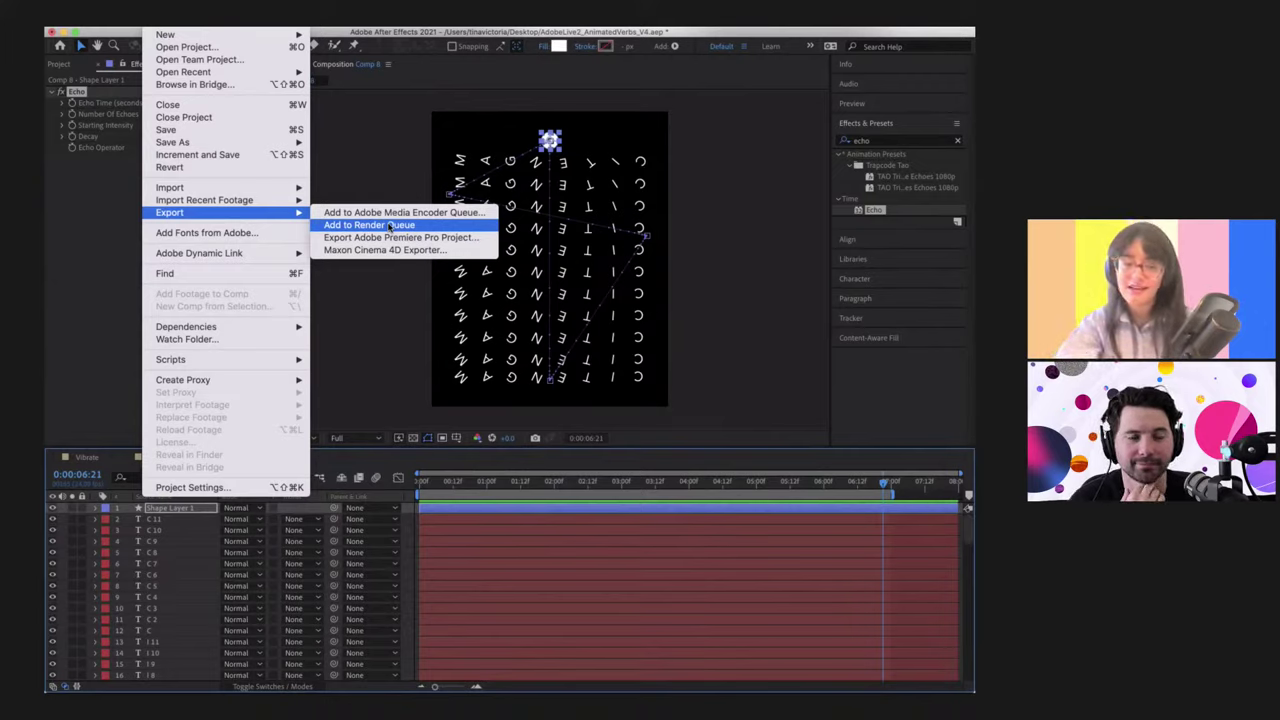
{"action": "left_click", "coordinate": [368, 332]}
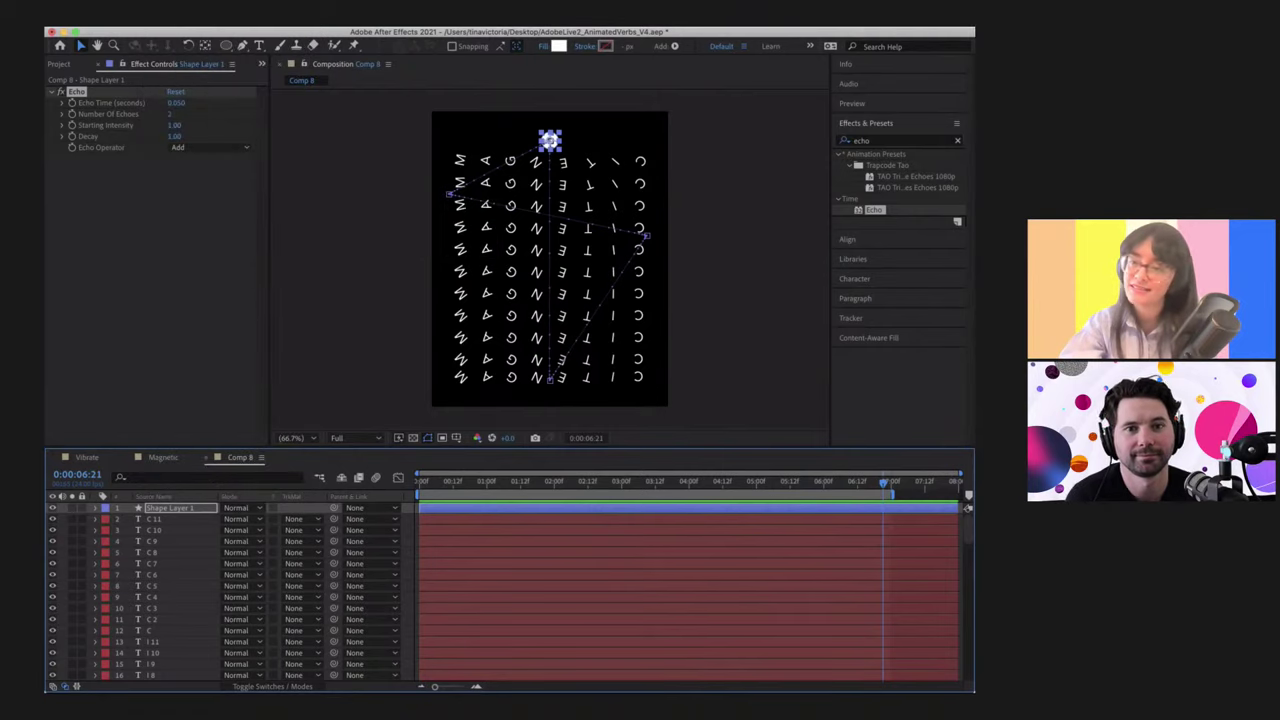
{"action": "left_click", "coordinate": [240, 18]}
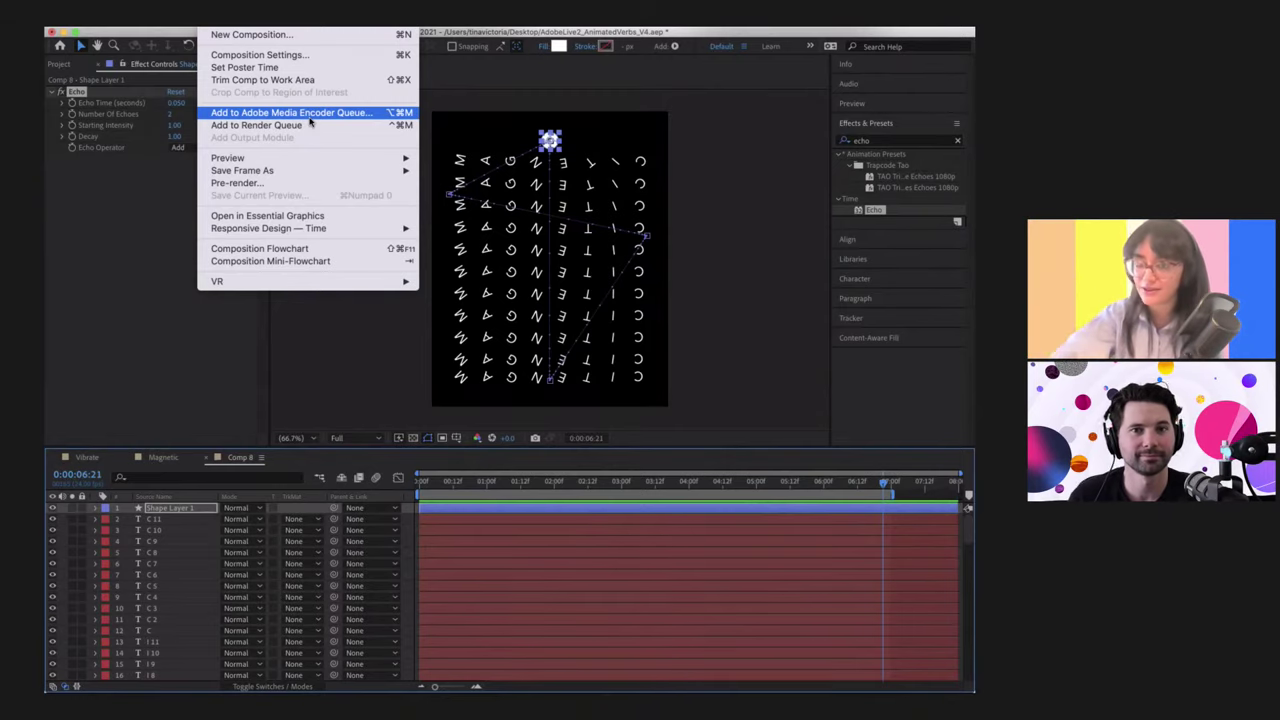
{"action": "left_click", "coordinate": [360, 376]}
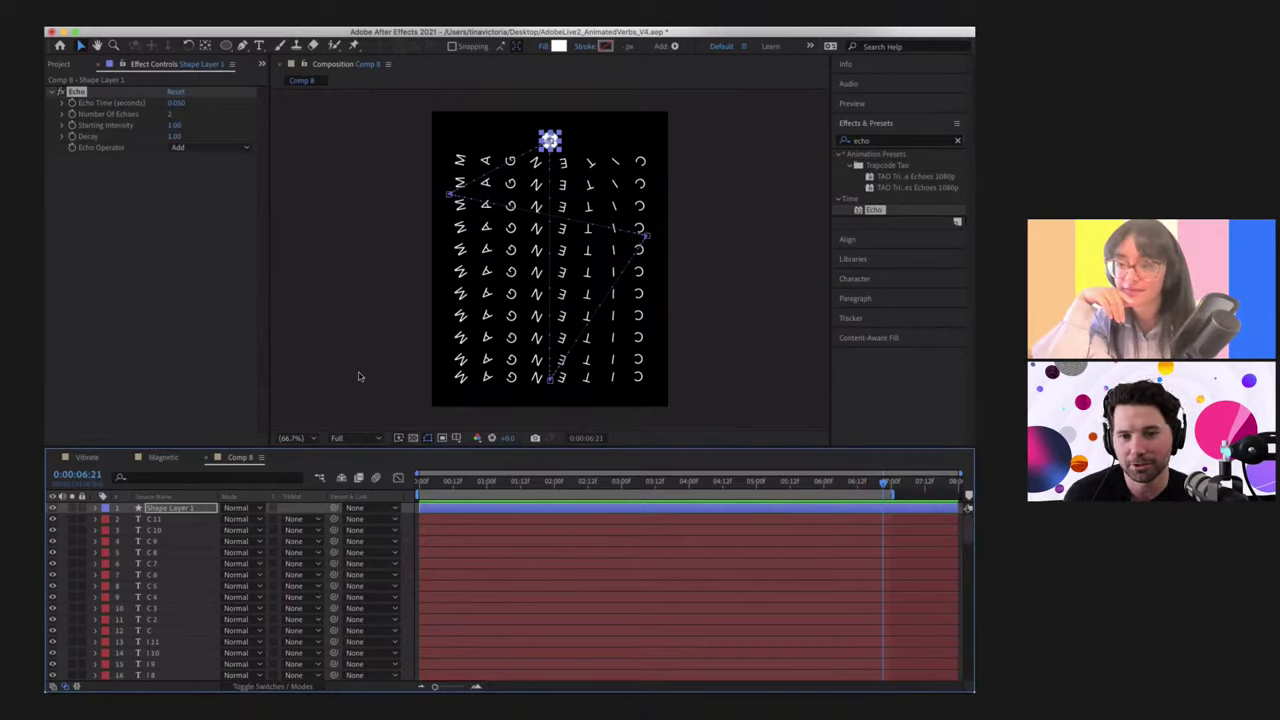
Step: Preview the animation of the Vibrate composition and return to its first frame
{"action": "left_click", "coordinate": [87, 457]}
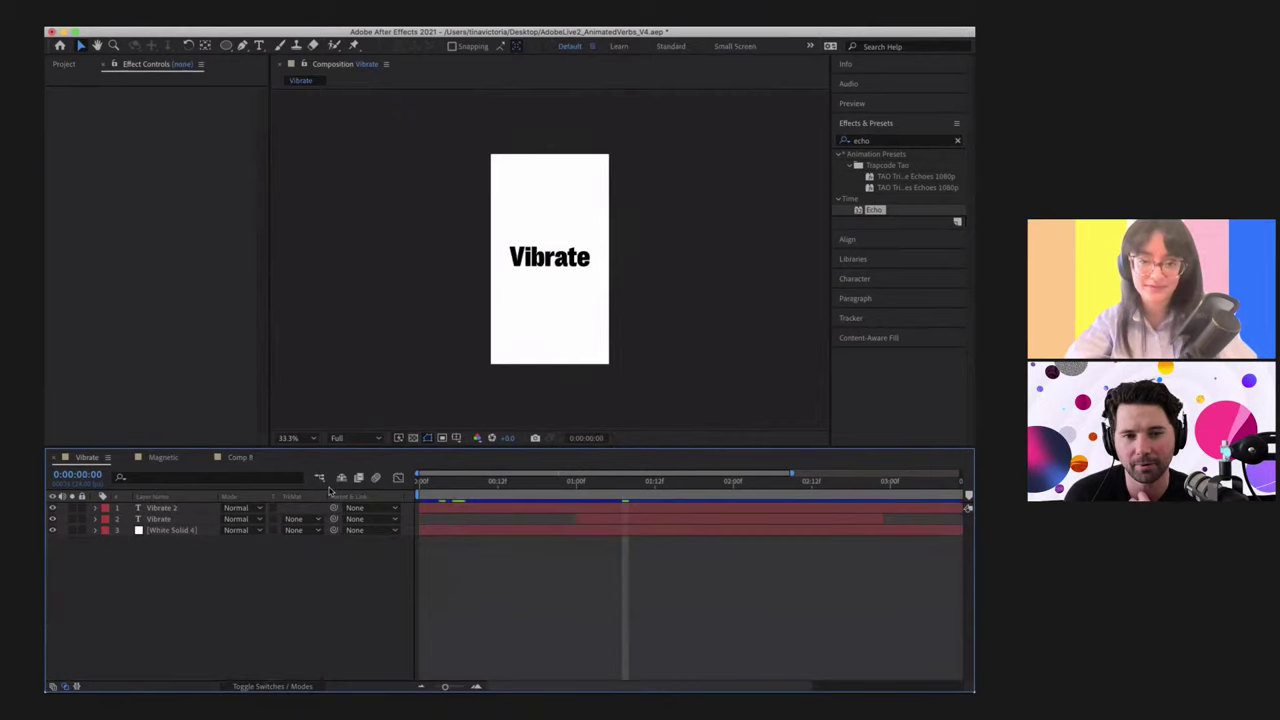
{"action": "key", "text": "space"}
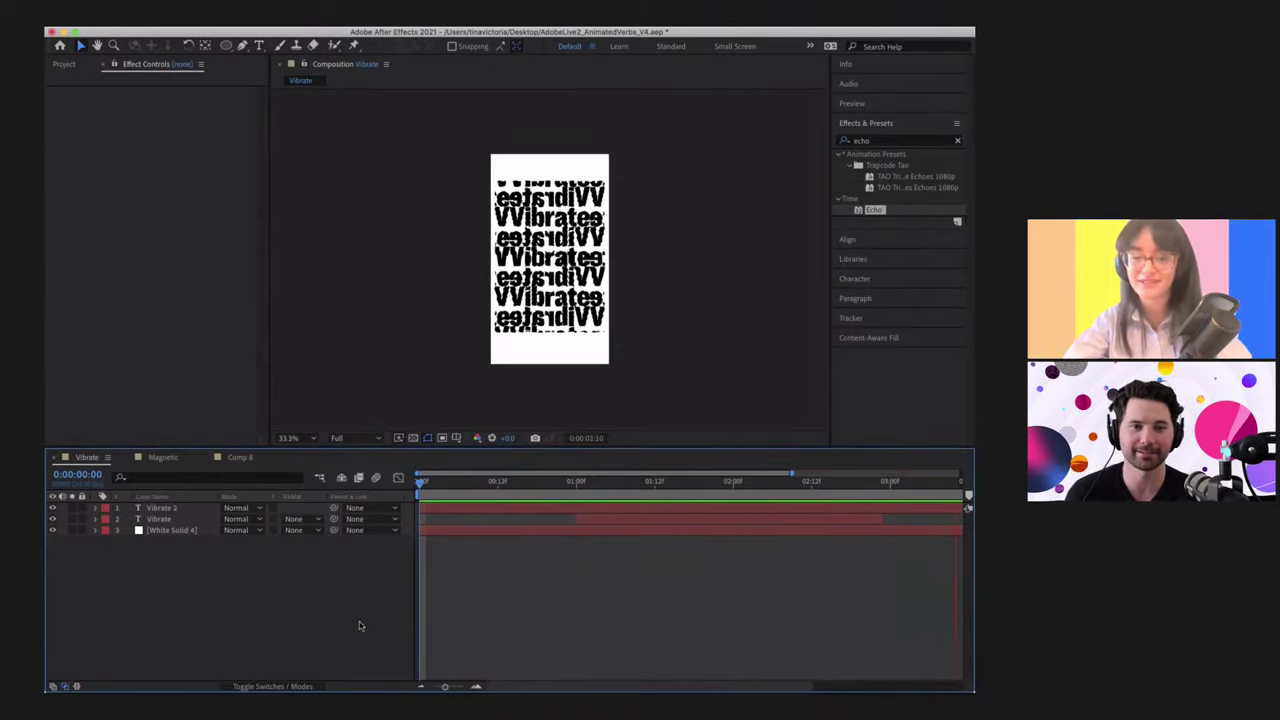
{"action": "left_click", "coordinate": [497, 482]}
{"action": "key", "text": "Home"}
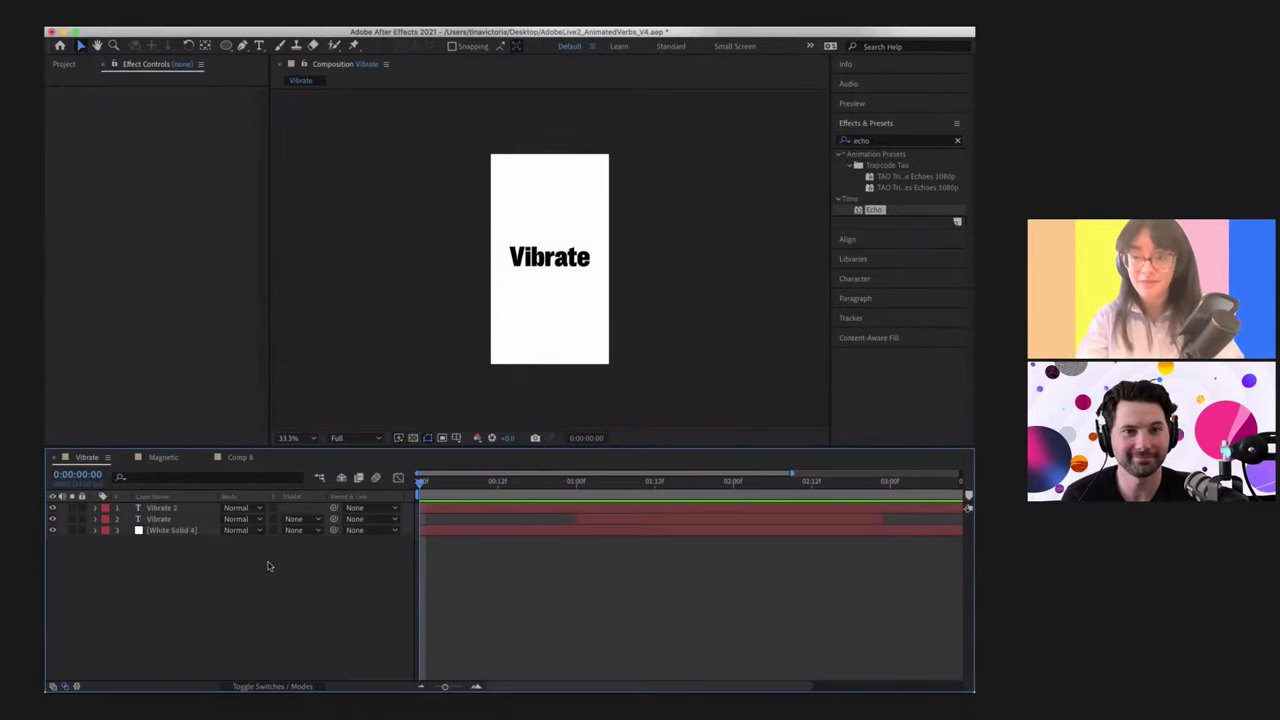
Step: Start a new composition with a height of 1920 px and a duration of 0:00:10:00
{"action": "key", "text": "super+n"}
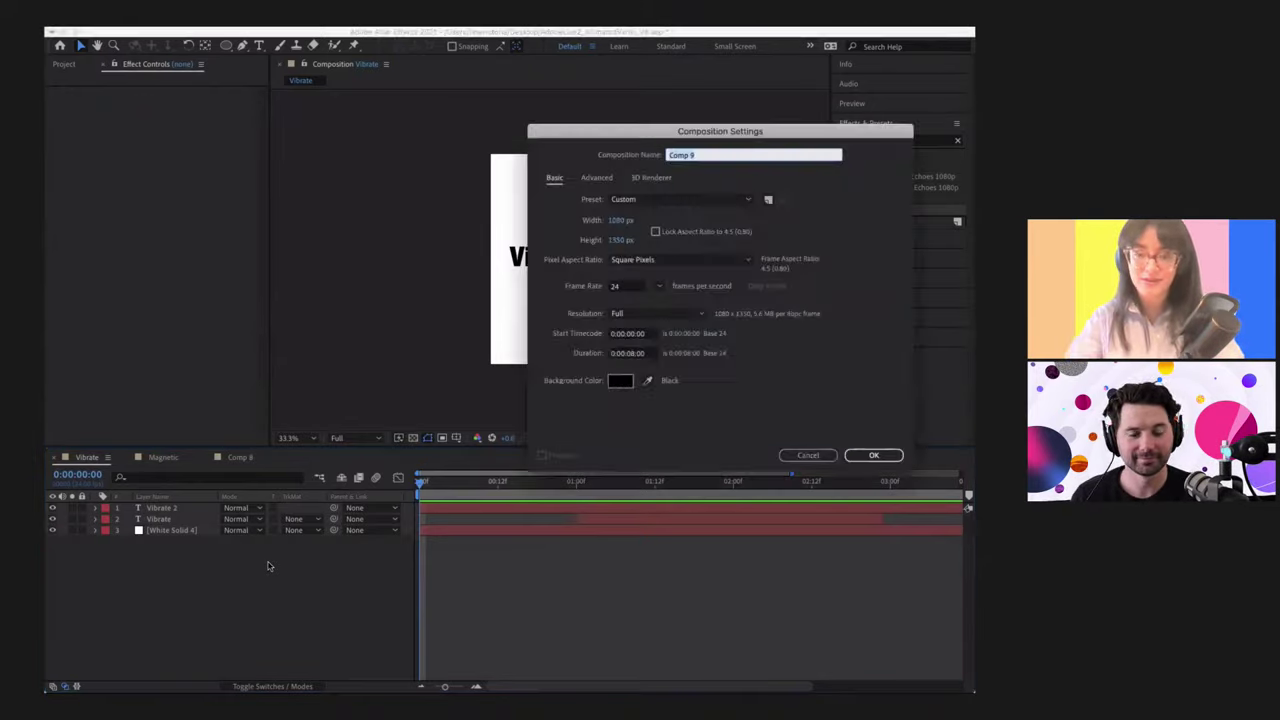
{"action": "left_click", "coordinate": [618, 241]}
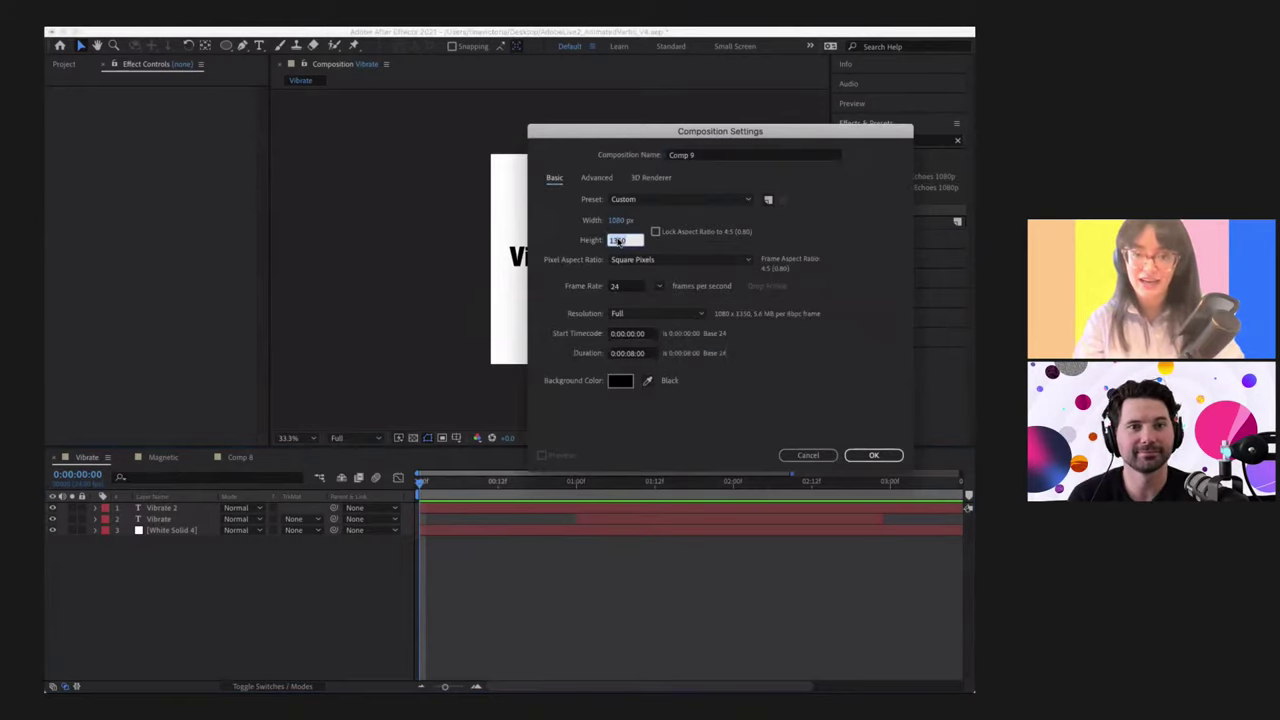
{"action": "type", "text": "1920"}
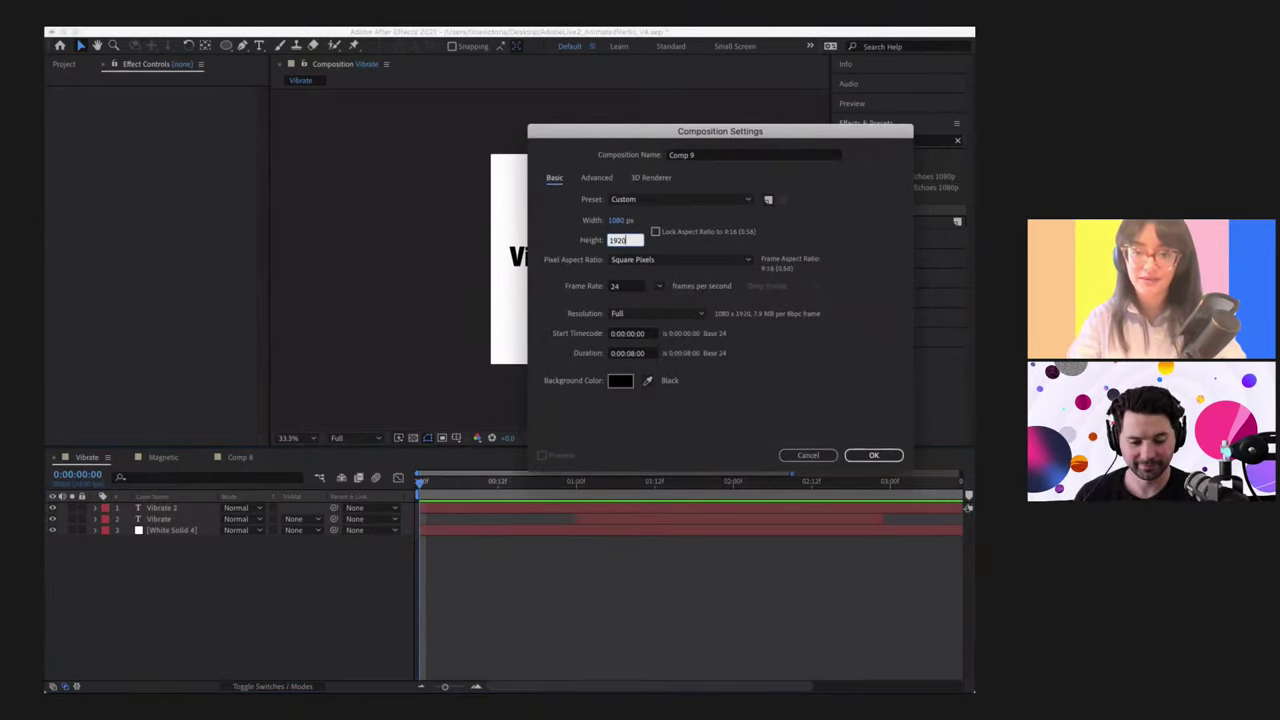
{"action": "key", "text": "Tab"}
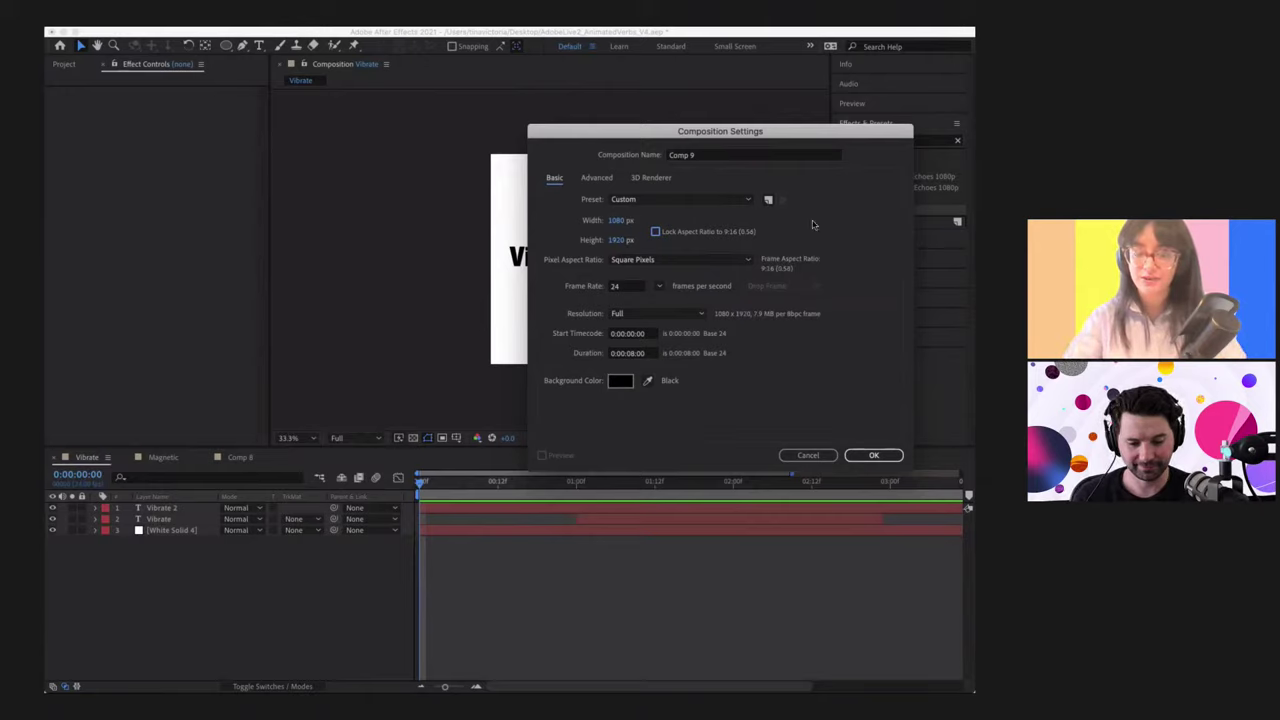
{"action": "left_click", "coordinate": [631, 355]}
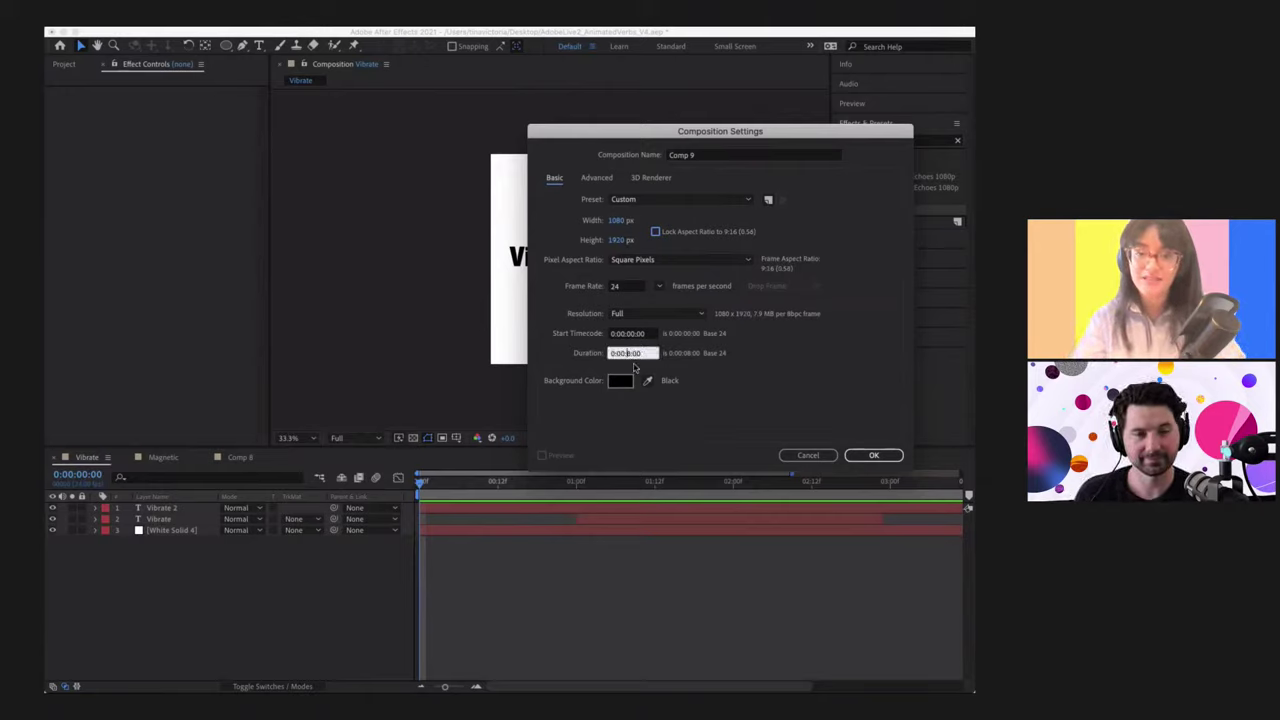
{"action": "key", "text": "BackSpace"}
{"action": "key", "text": "BackSpace"}
{"action": "type", "text": "10"}
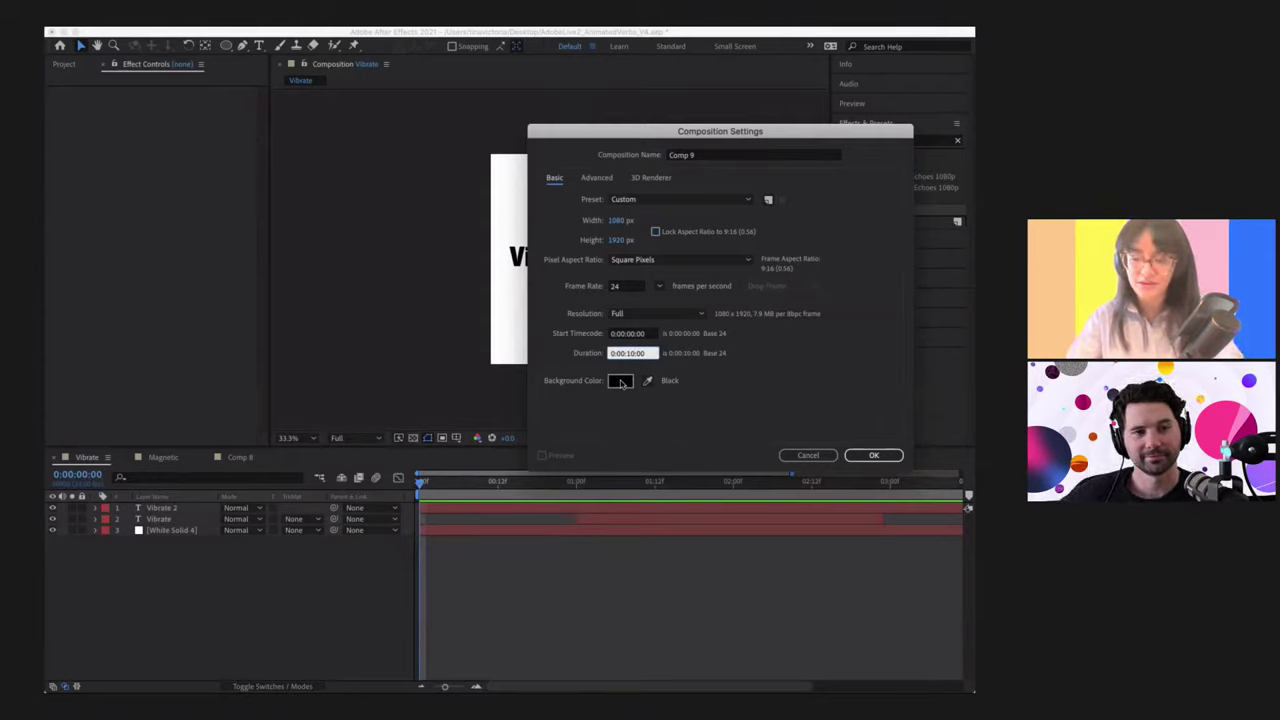
Step: Set the new composition's background color to white and create the composition
{"action": "left_click", "coordinate": [620, 383]}
{"action": "left_click_drag", "start_coordinate": [230, 236], "coordinate": [156, 149]}
{"action": "left_click", "coordinate": [460, 169]}
{"action": "key", "text": "Return"}
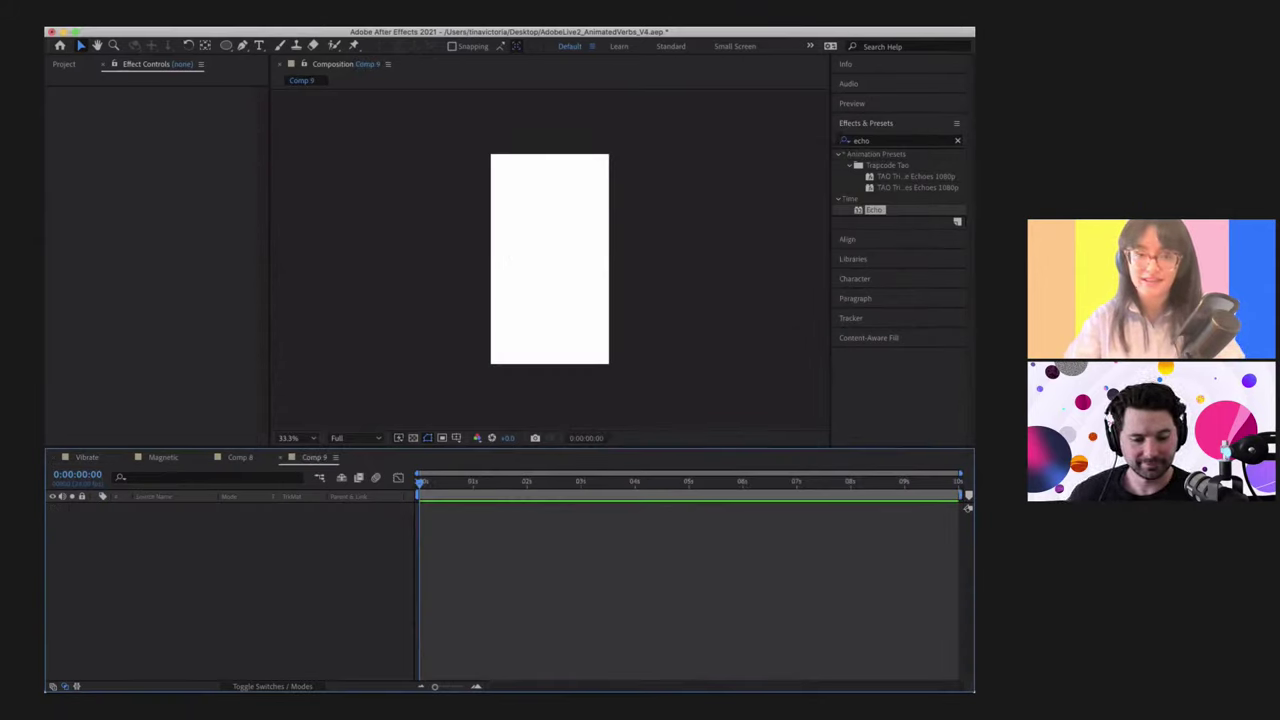
Step: Add a paragraph text box across the middle of the composition containing the word "Vibrate"
{"action": "left_click", "coordinate": [258, 45]}
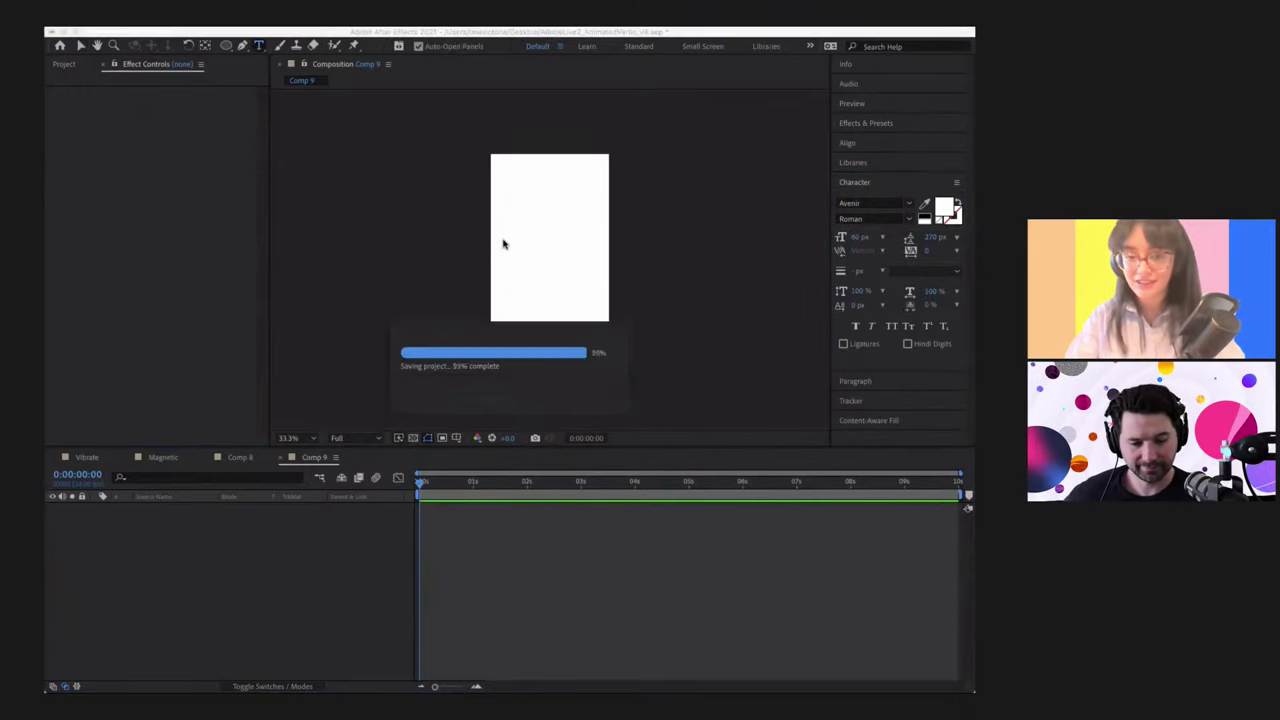
{"action": "left_click_drag", "start_coordinate": [498, 248], "coordinate": [602, 283]}
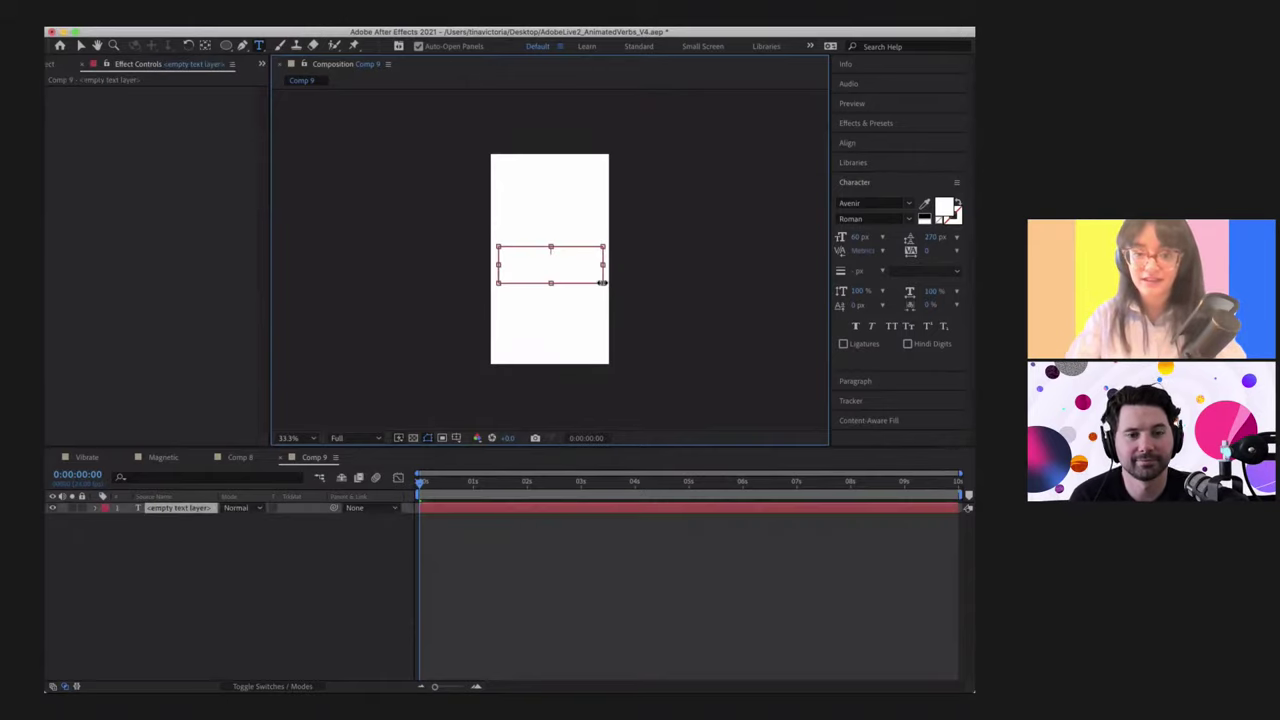
{"action": "type", "text": "Vibrate"}
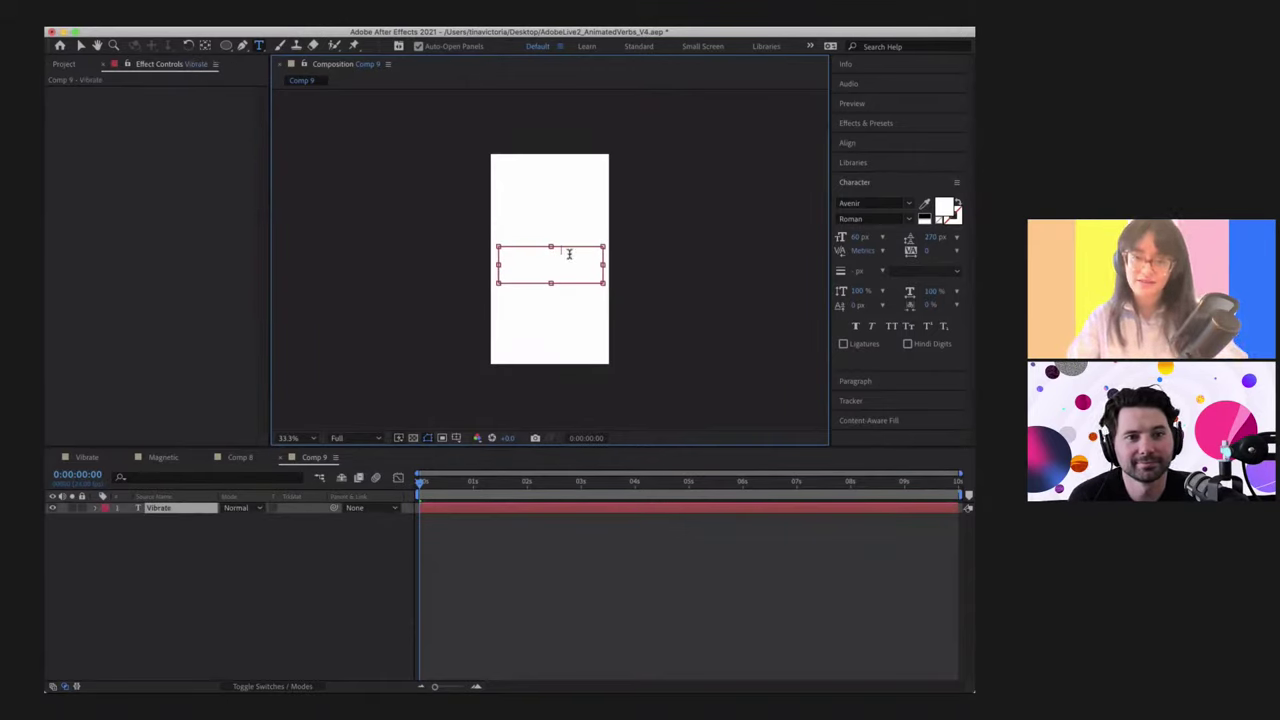
Step: Set the fill color of the word "Vibrate" to black
{"action": "double_click", "coordinate": [572, 256]}
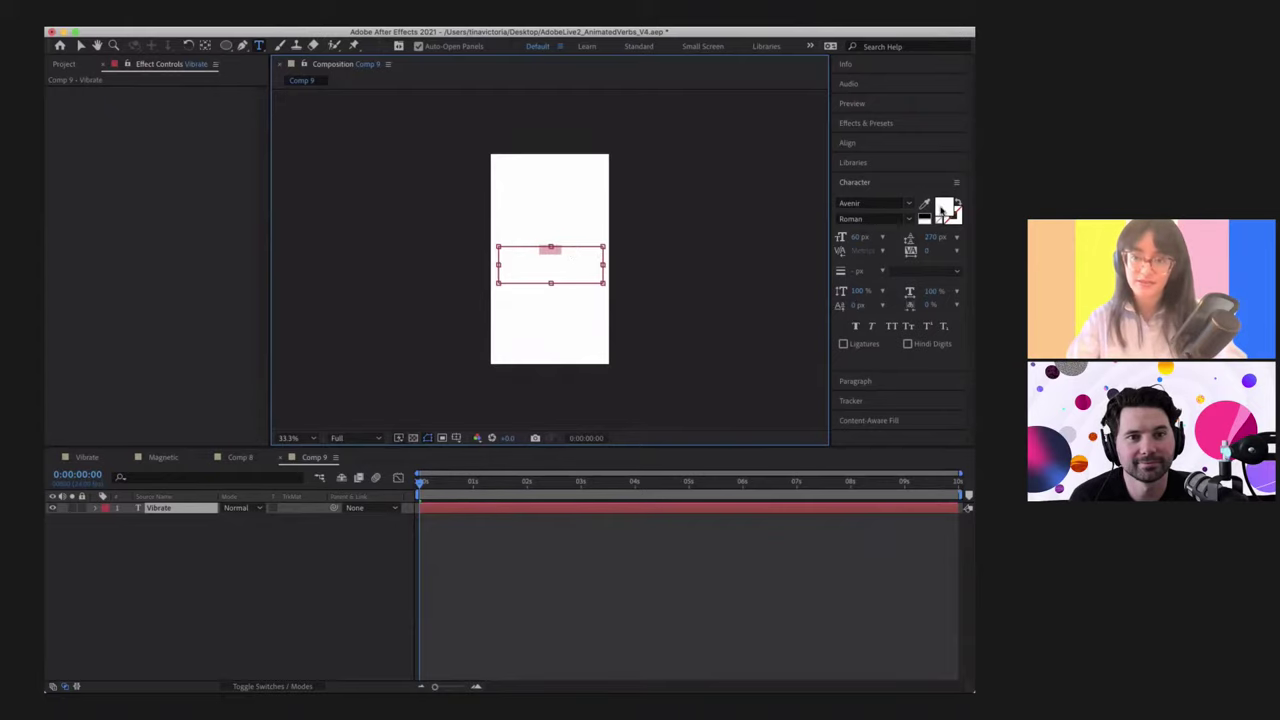
{"action": "left_click", "coordinate": [944, 209]}
{"action": "left_click_drag", "start_coordinate": [345, 218], "coordinate": [409, 400]}
{"action": "left_click", "coordinate": [457, 168]}
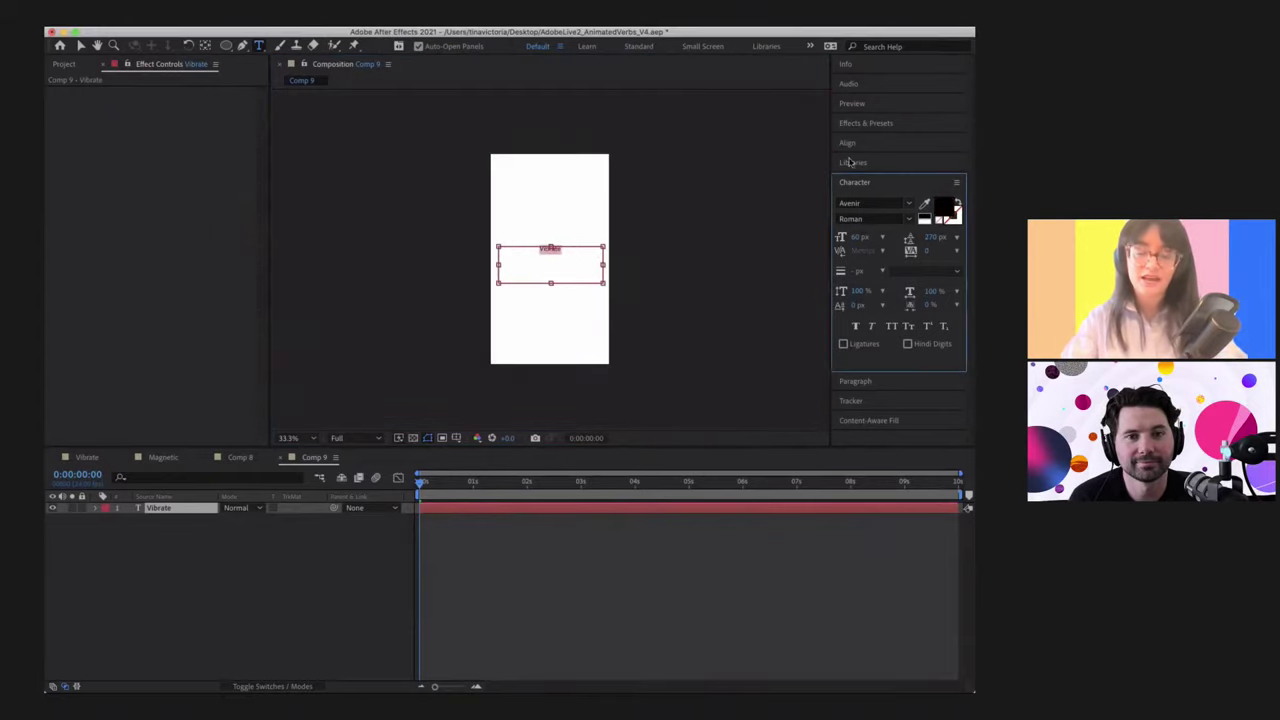
Step: Set the "Vibrate" text's font size to 260 px and its leading to 270 px
{"action": "left_click", "coordinate": [858, 237]}
{"action": "type", "text": "270"}
{"action": "key", "text": "Return"}
{"action": "type", "text": "2"}
{"action": "key", "text": "Tab"}
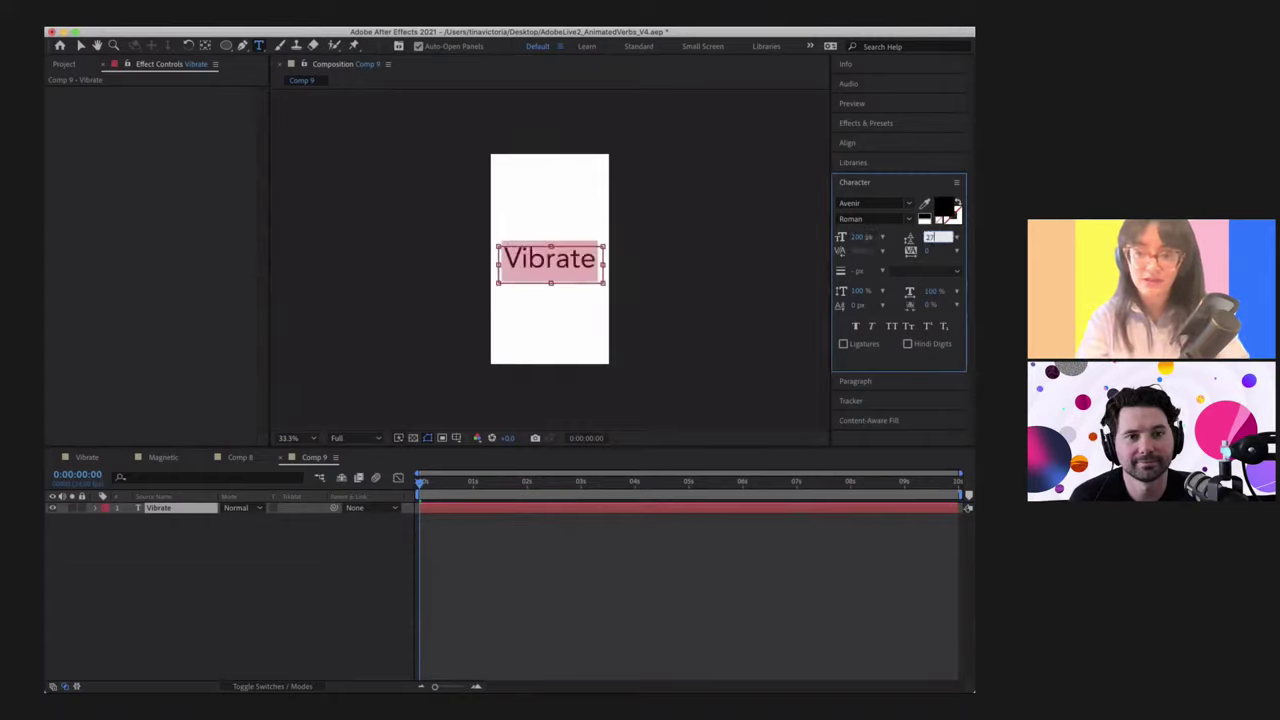
{"action": "key", "text": "Tab"}
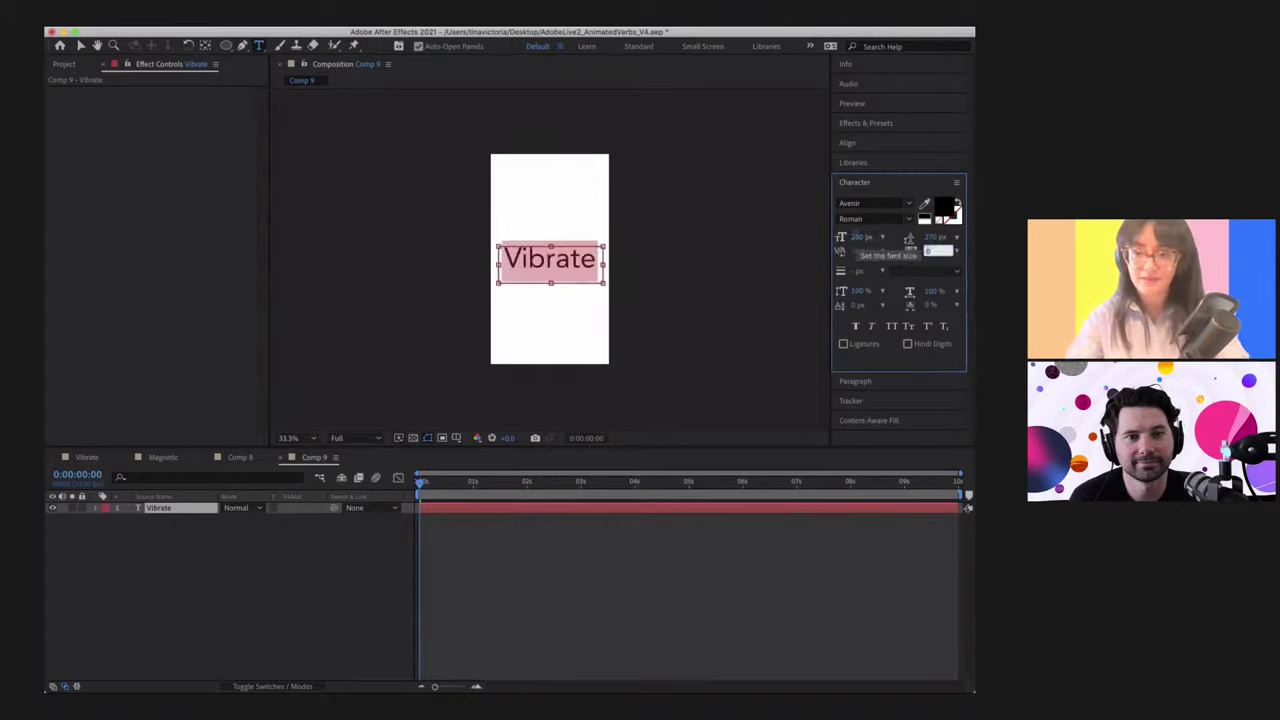
Step: Change the "Vibrate" text's font to Right Grotesk Compact Black and finish editing the text
{"action": "left_click", "coordinate": [909, 204]}
{"action": "scroll", "coordinate": [907, 344], "scroll_direction": "down", "scroll_amount": 8}
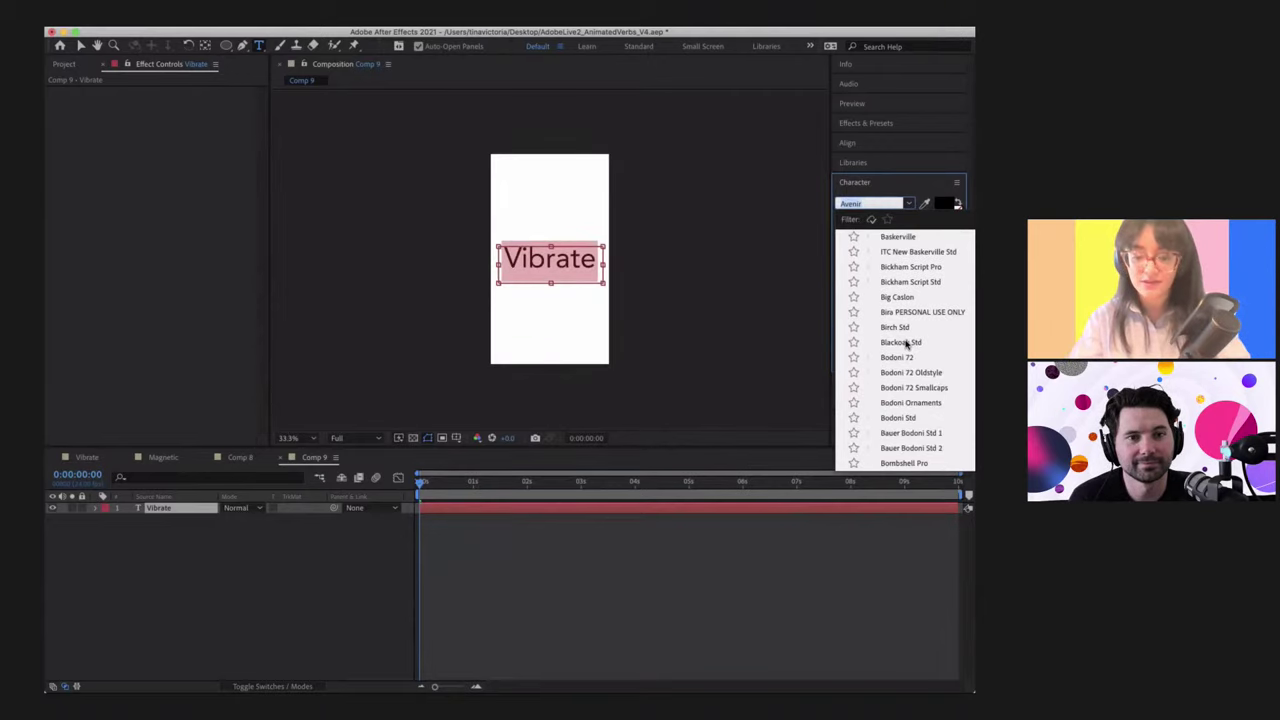
{"action": "type", "text": "right"}
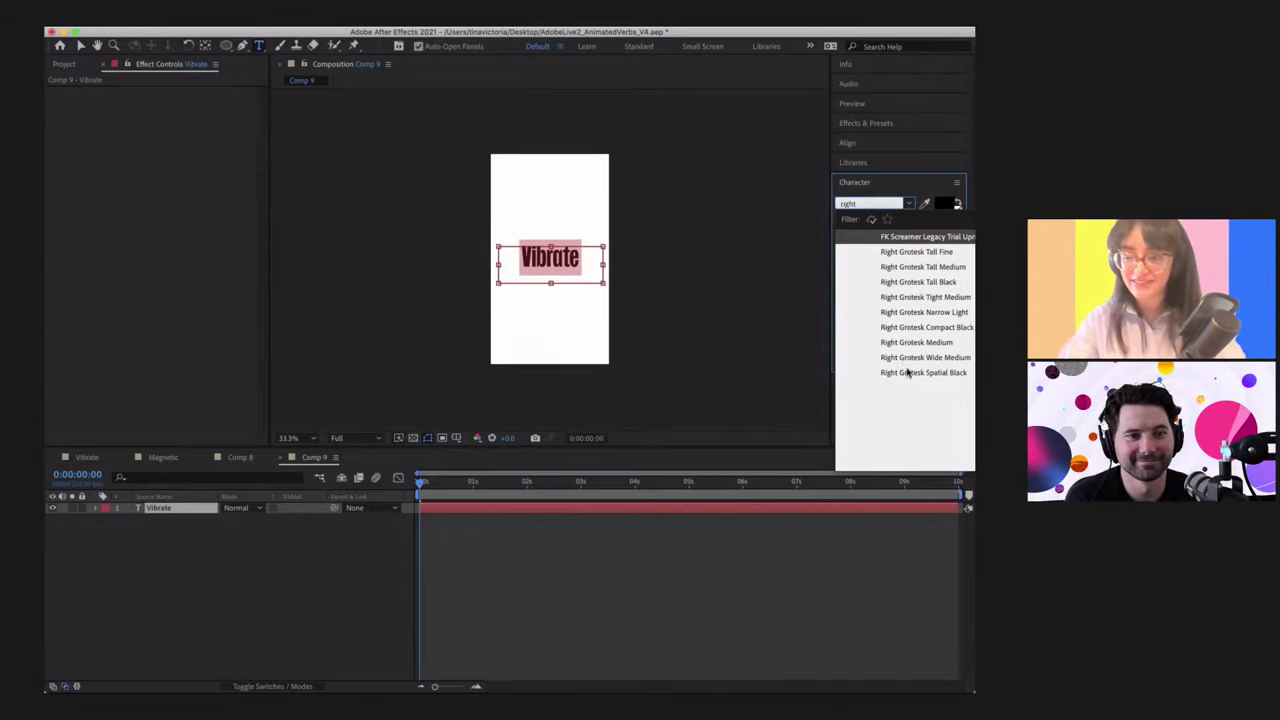
{"action": "left_click", "coordinate": [916, 327]}
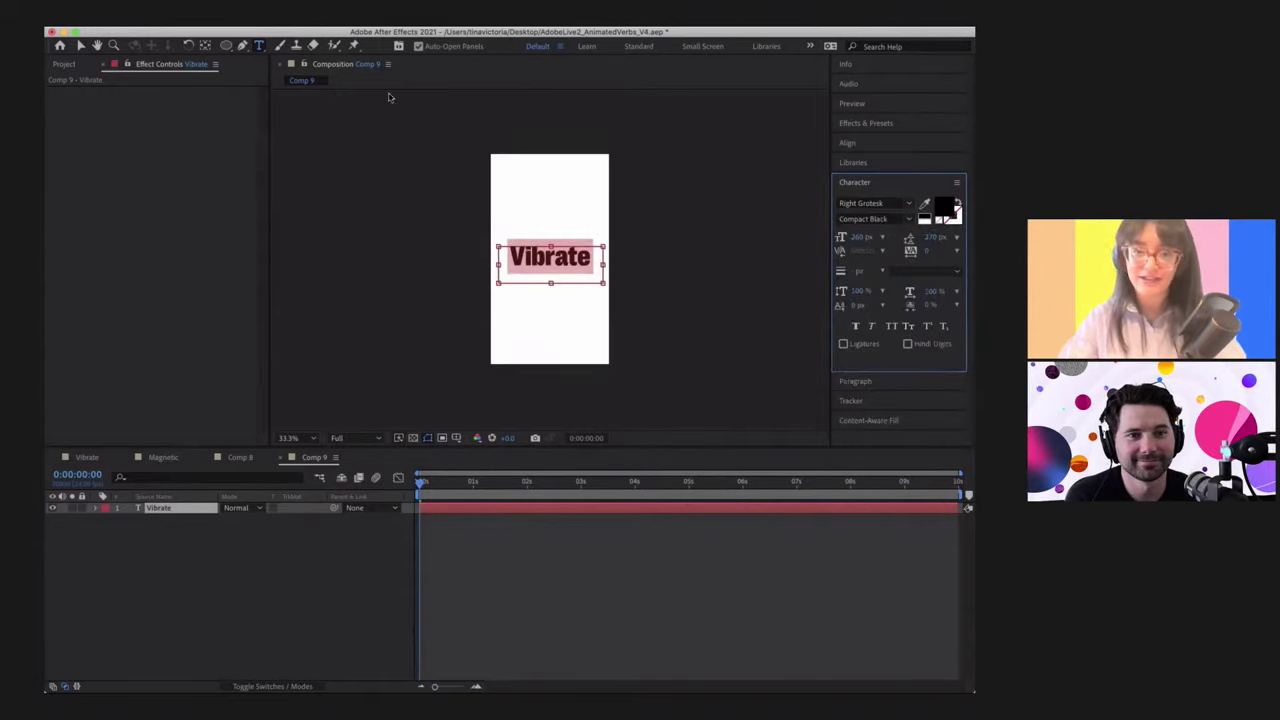
{"action": "left_click", "coordinate": [80, 46]}
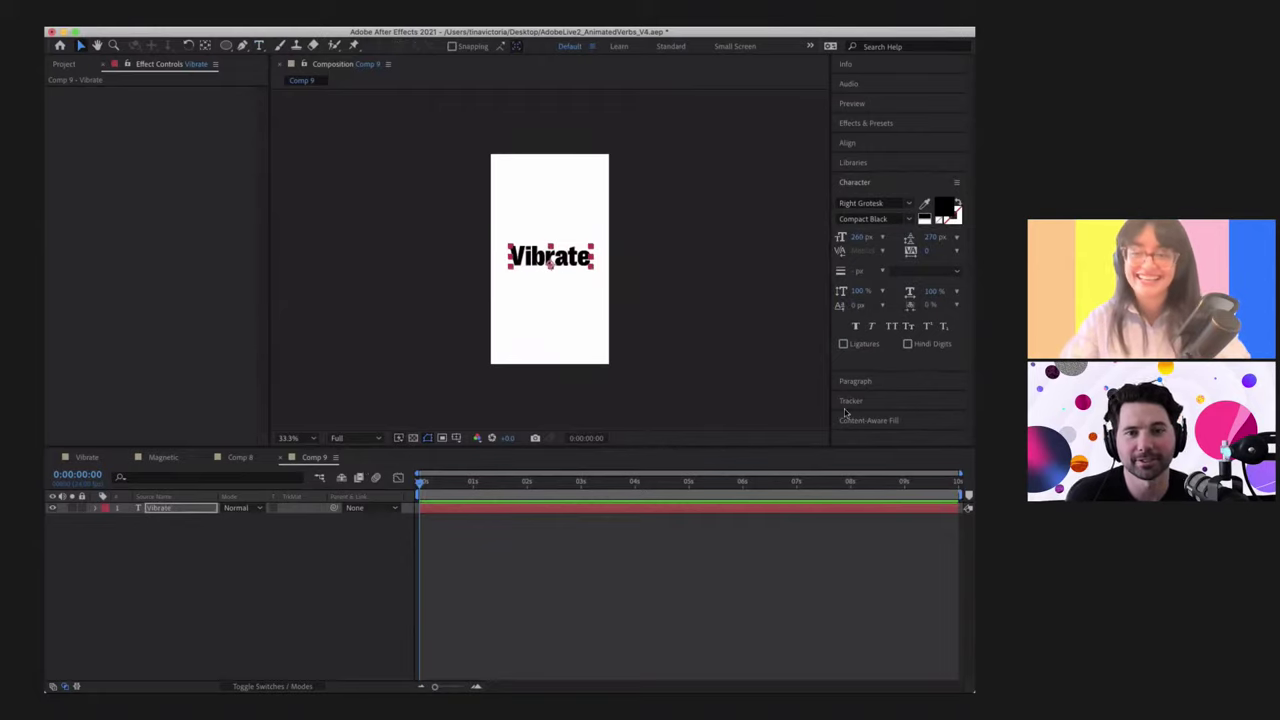
Step: Center the Vibrate text layer vertically in the composition and deselect it
{"action": "left_click", "coordinate": [866, 146]}
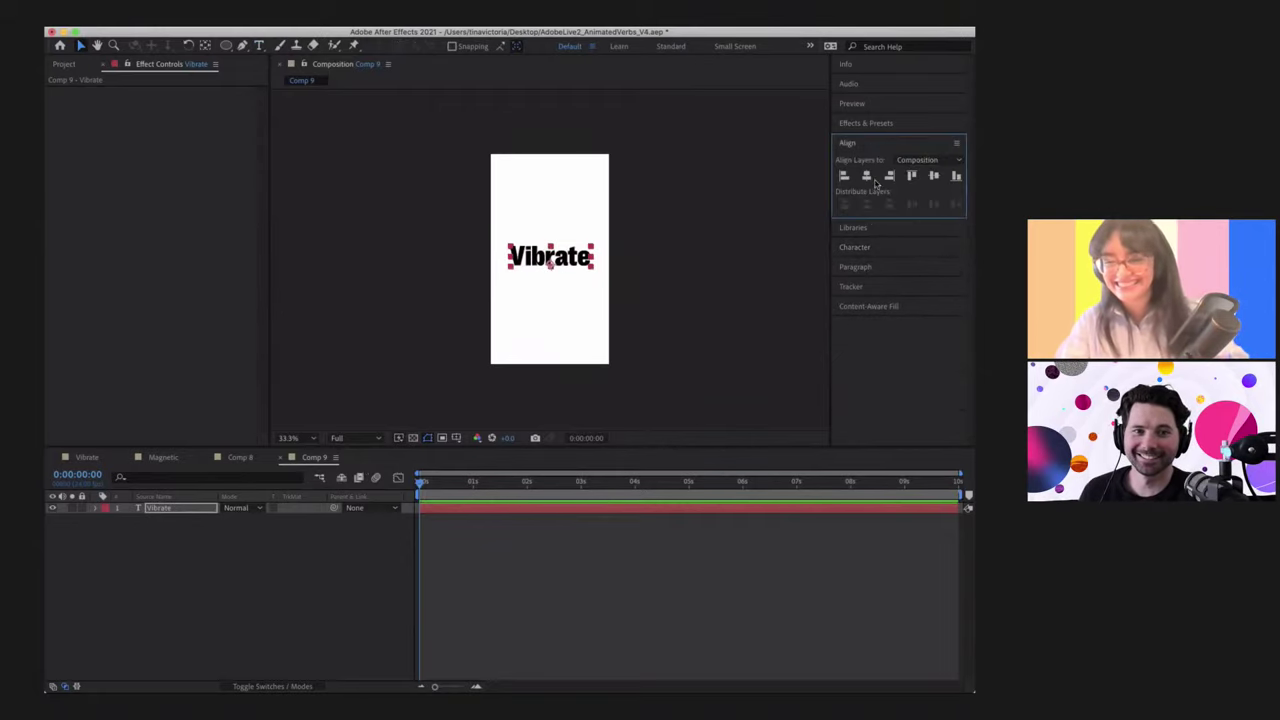
{"action": "left_click", "coordinate": [933, 176]}
{"action": "left_click", "coordinate": [303, 581]}
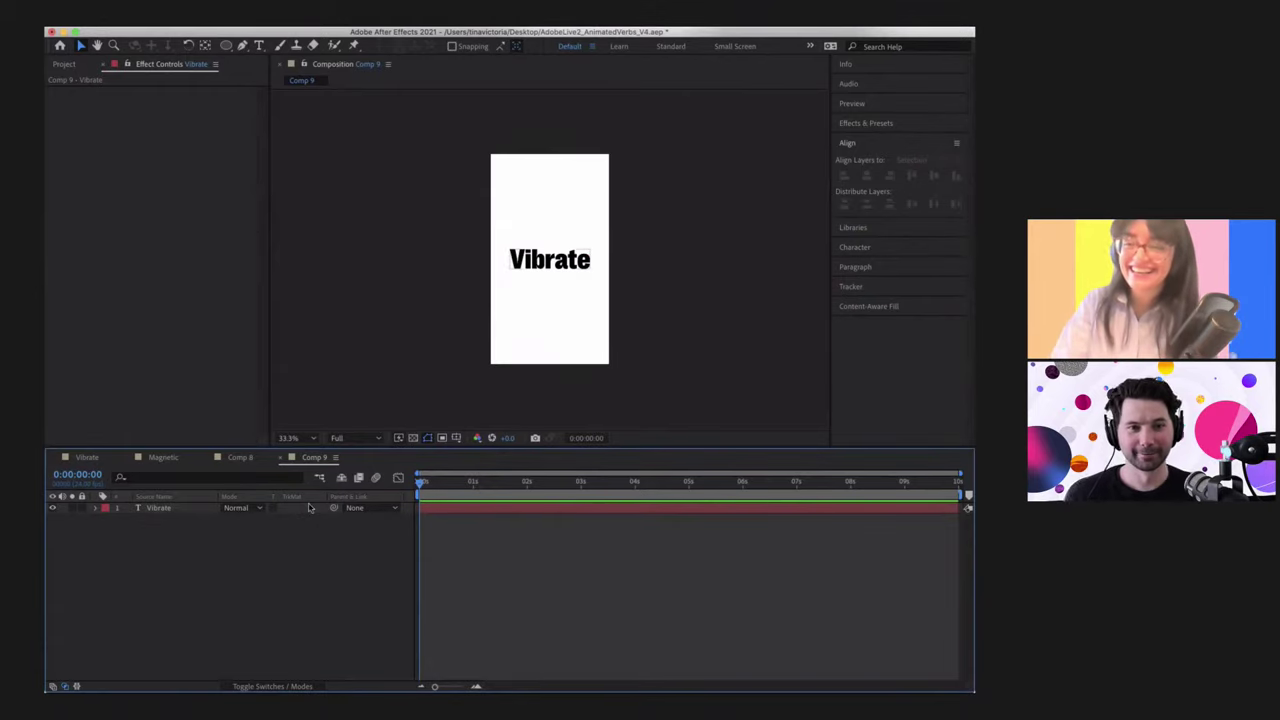
Step: Search the effects for "repetile" and apply CC RepeTile to the Vibrate text layer
{"action": "left_click", "coordinate": [880, 124]}
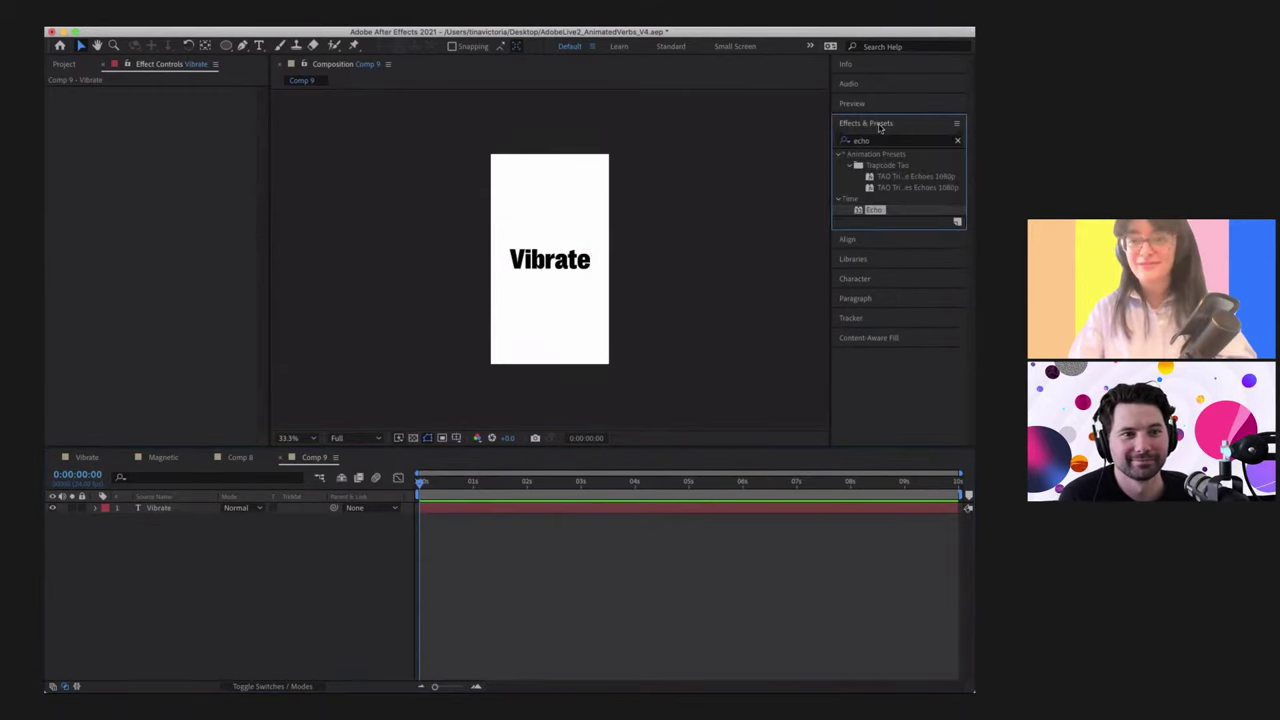
{"action": "left_click", "coordinate": [880, 146]}
{"action": "key", "text": "BackSpace"}
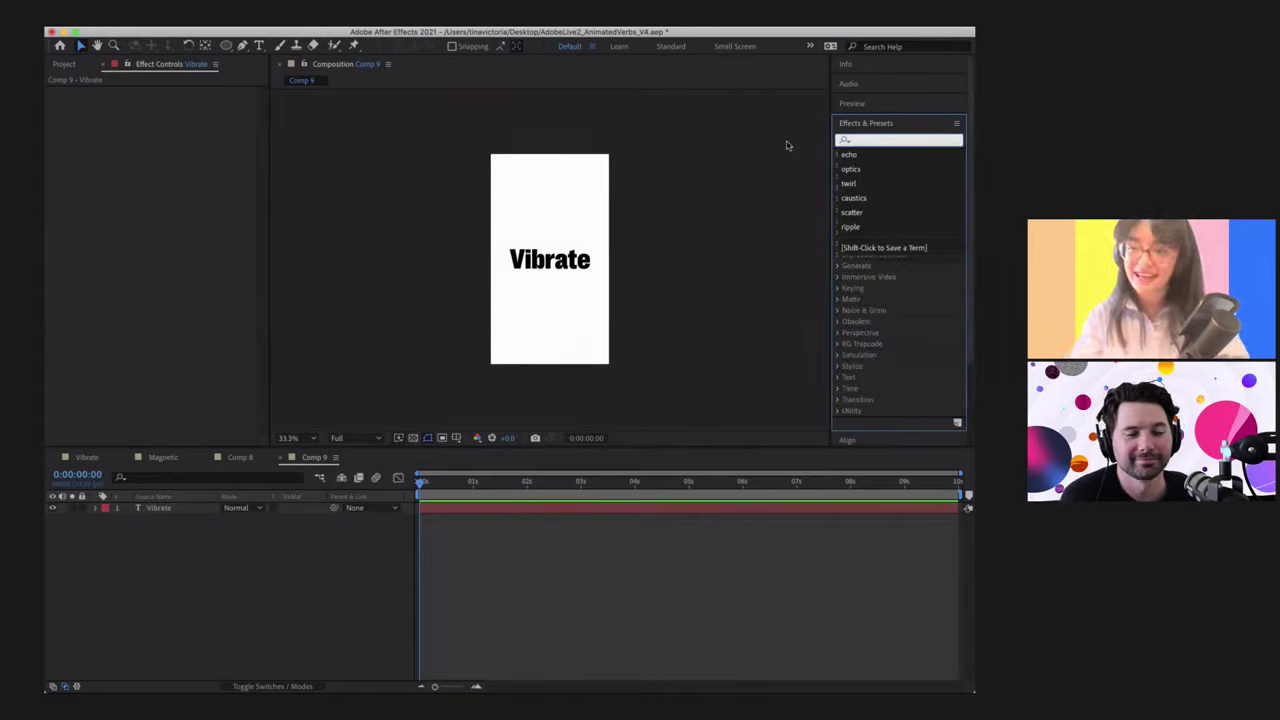
{"action": "type", "text": "repet"}
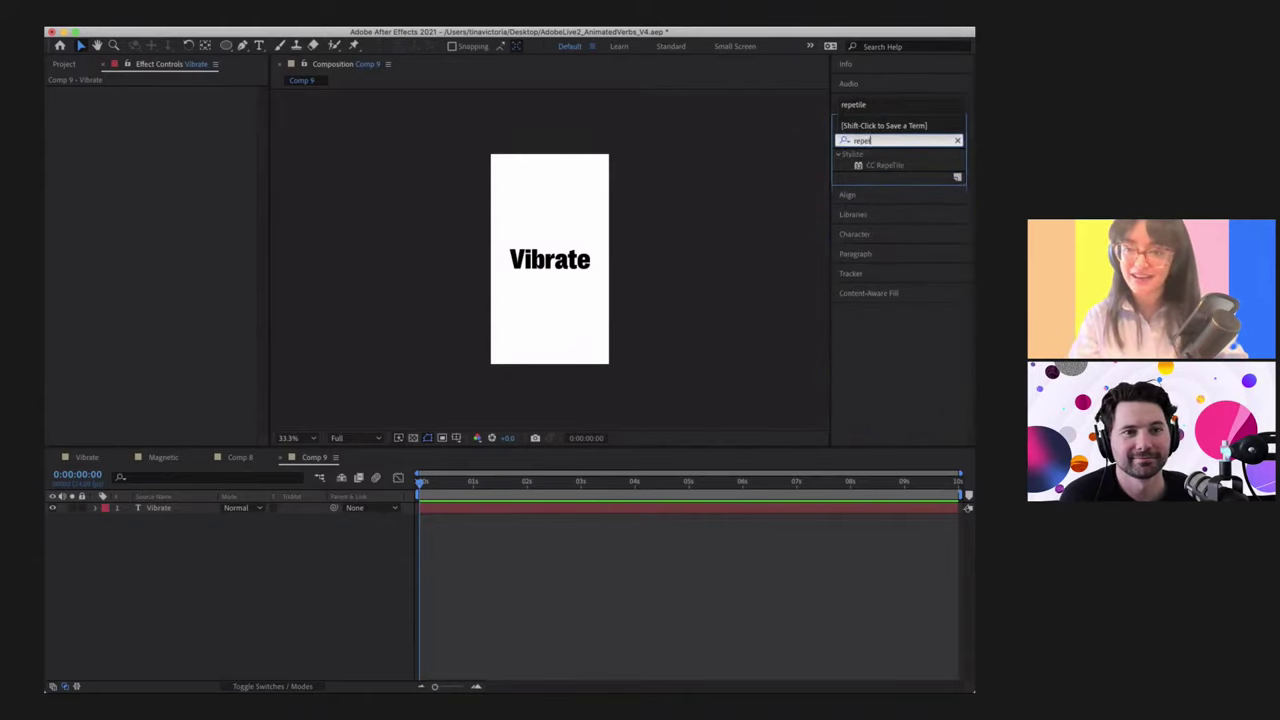
{"action": "type", "text": "ile"}
{"action": "left_click_drag", "start_coordinate": [885, 165], "coordinate": [155, 516]}
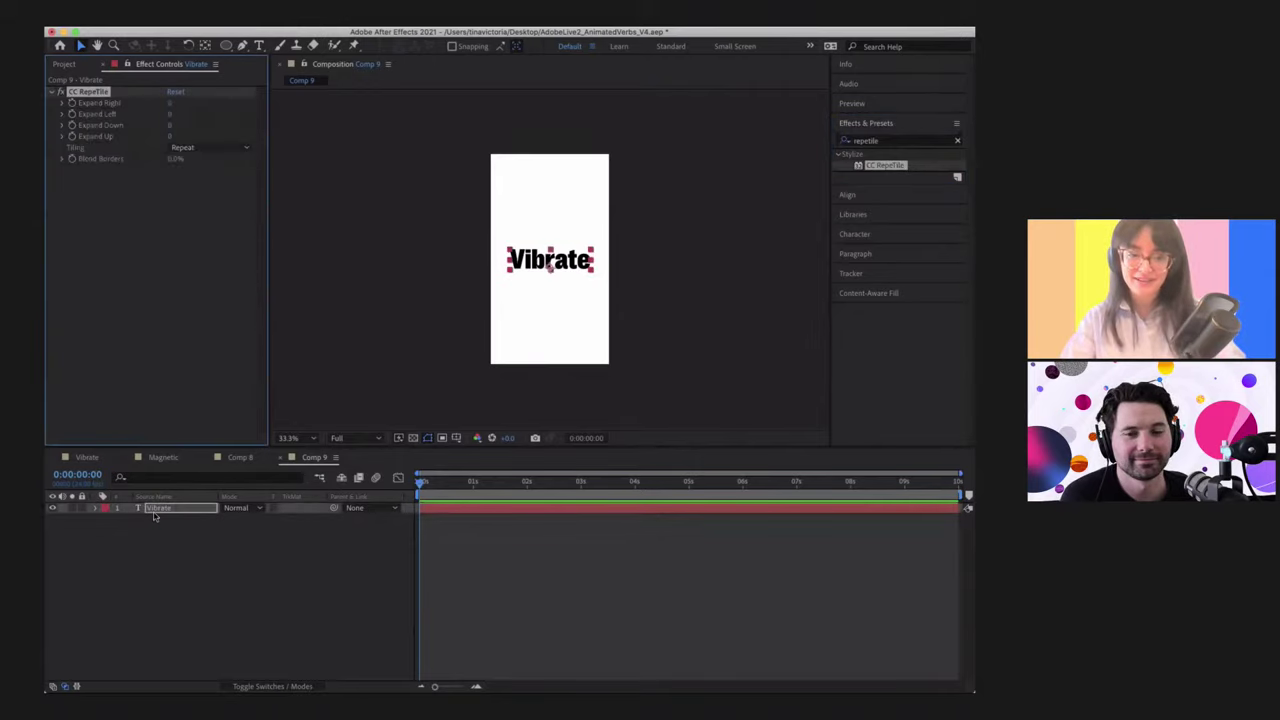
Step: Open the finished Vibrate composition and scrub its animation from the start to 0:00:01:16
{"action": "left_click", "coordinate": [80, 457]}
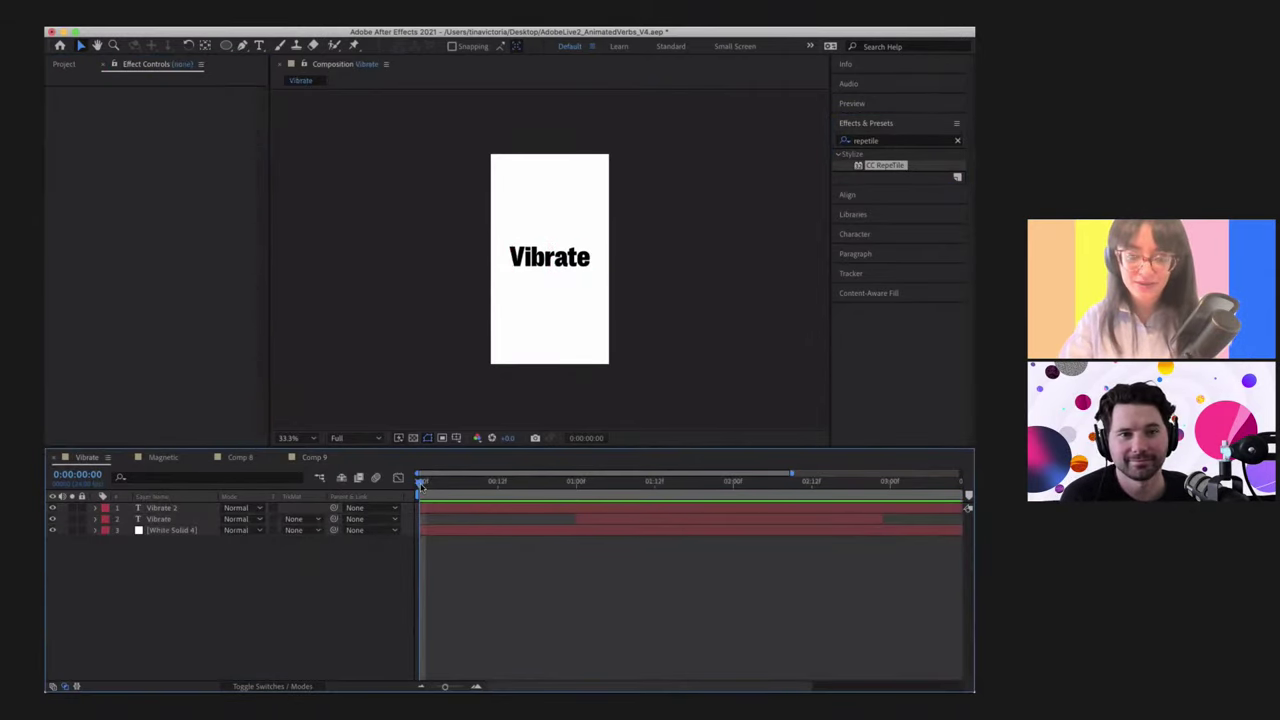
{"action": "left_click_drag", "start_coordinate": [421, 483], "coordinate": [684, 464]}
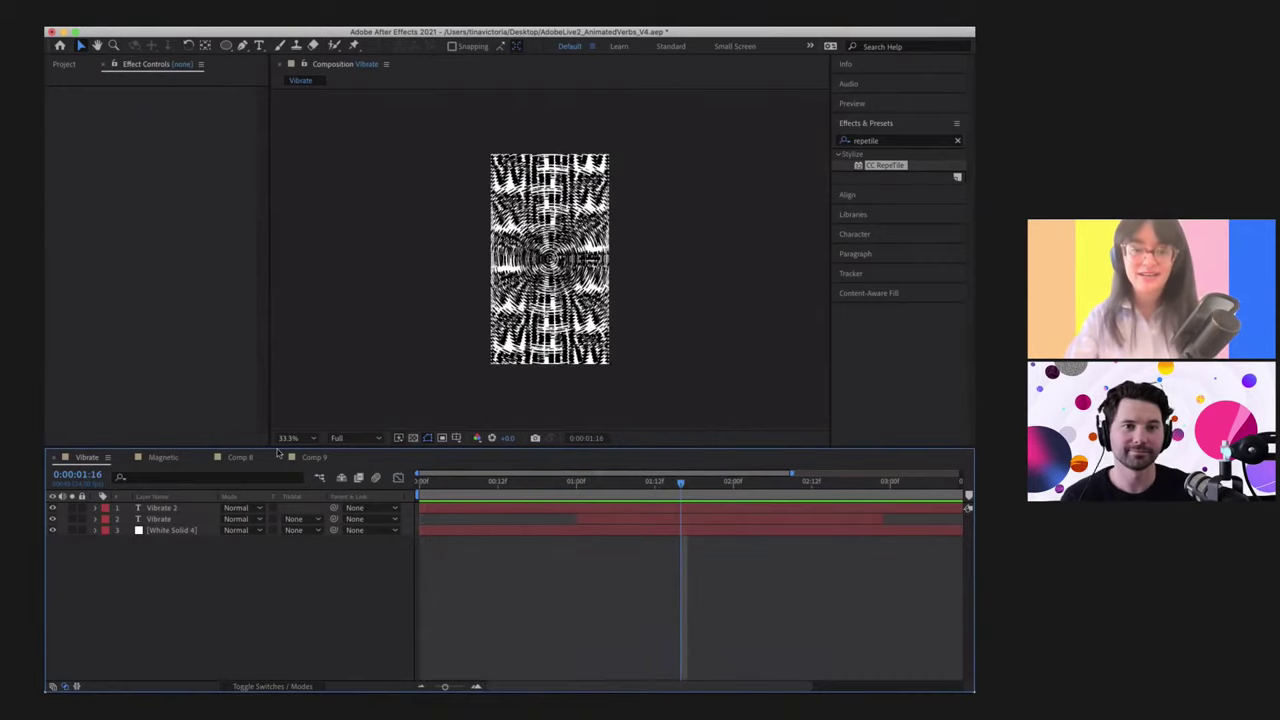
Step: Return to Comp 9 and expand the CC RepeTile properties of the Vibrate text layer
{"action": "left_click", "coordinate": [318, 458]}
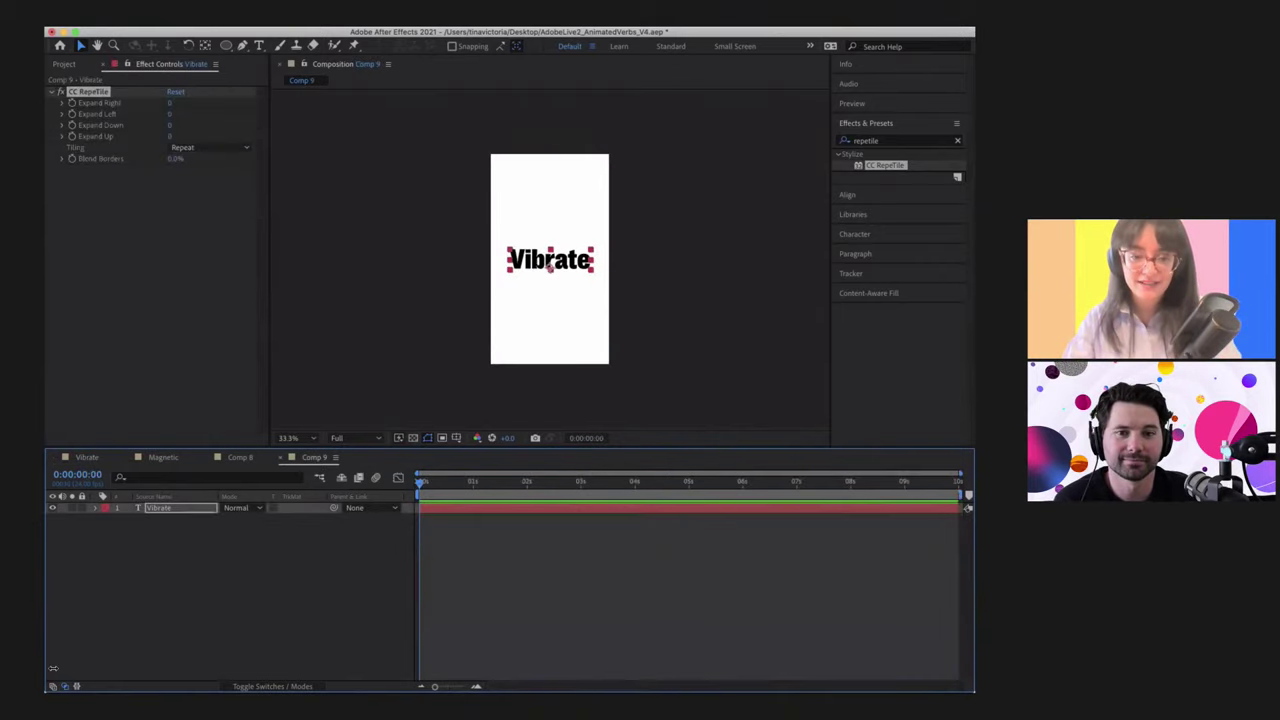
{"action": "left_click", "coordinate": [94, 508]}
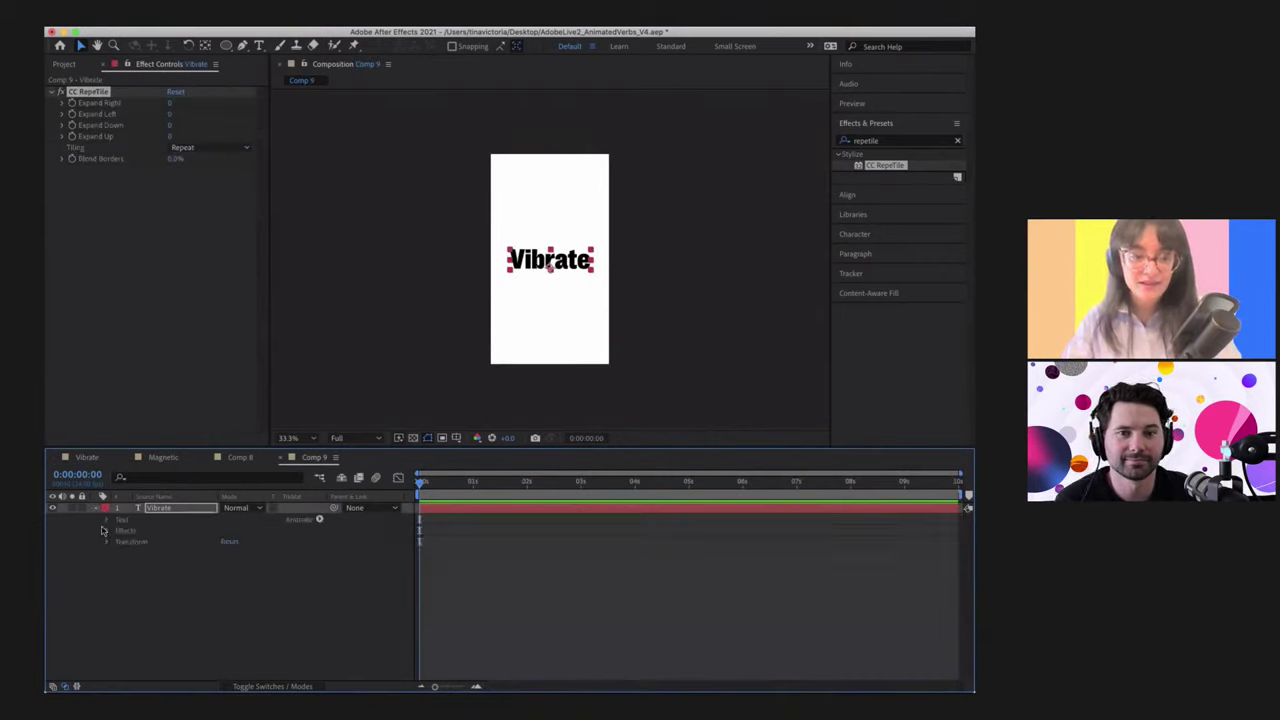
{"action": "left_click", "coordinate": [106, 531]}
{"action": "left_click", "coordinate": [119, 541]}
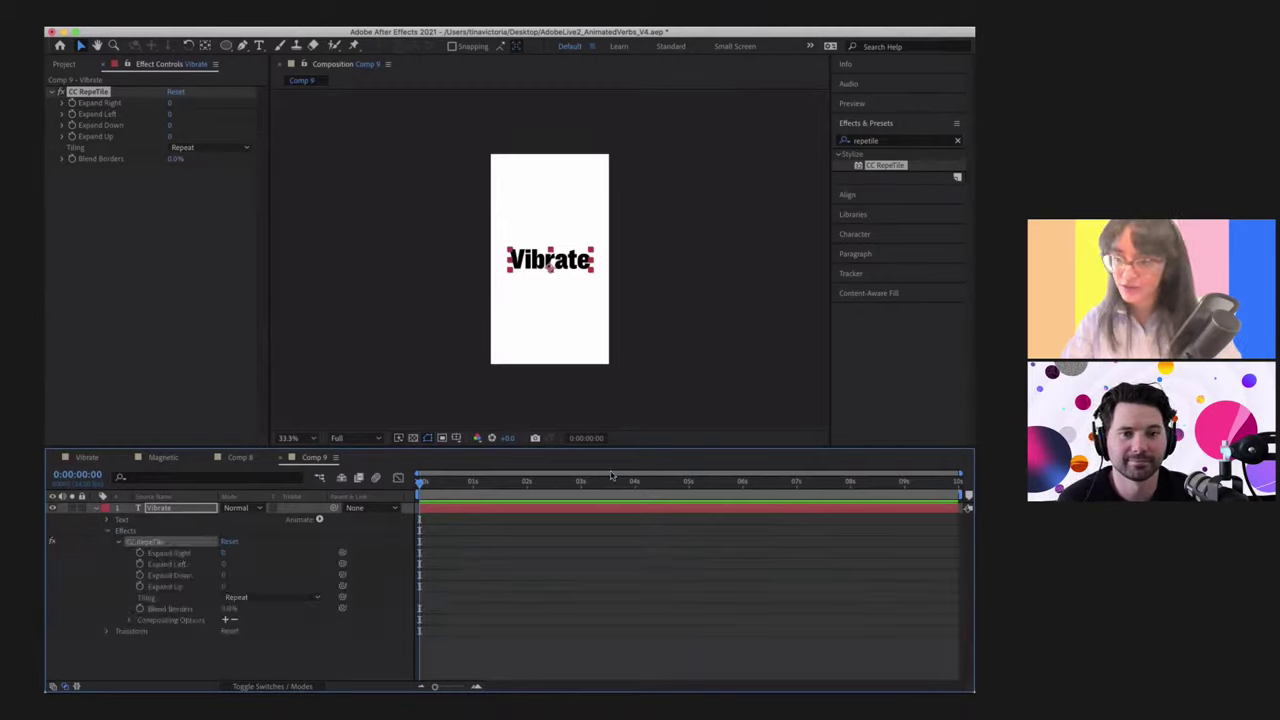
Step: Start keyframing CC RepeTile's Expand Right, Expand Left, Expand Down and Expand Up at 0:00:01:08
{"action": "left_click_drag", "start_coordinate": [434, 687], "coordinate": [452, 688]}
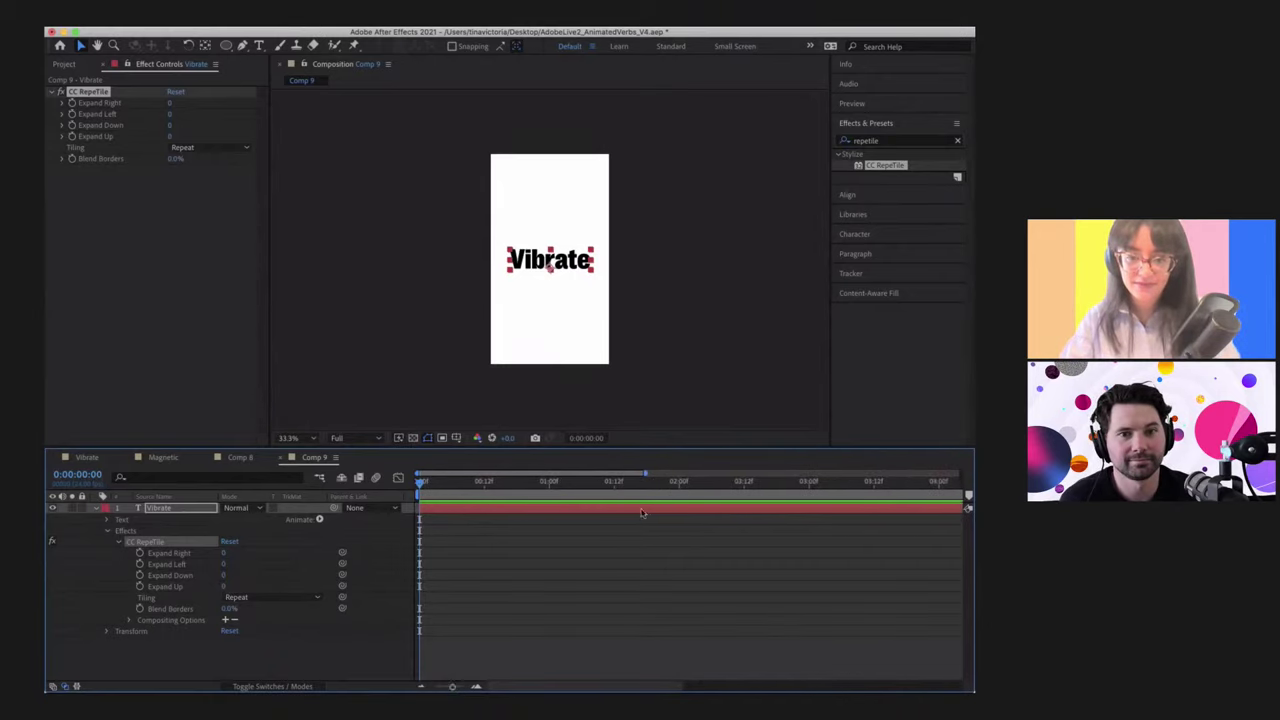
{"action": "left_click", "coordinate": [614, 482]}
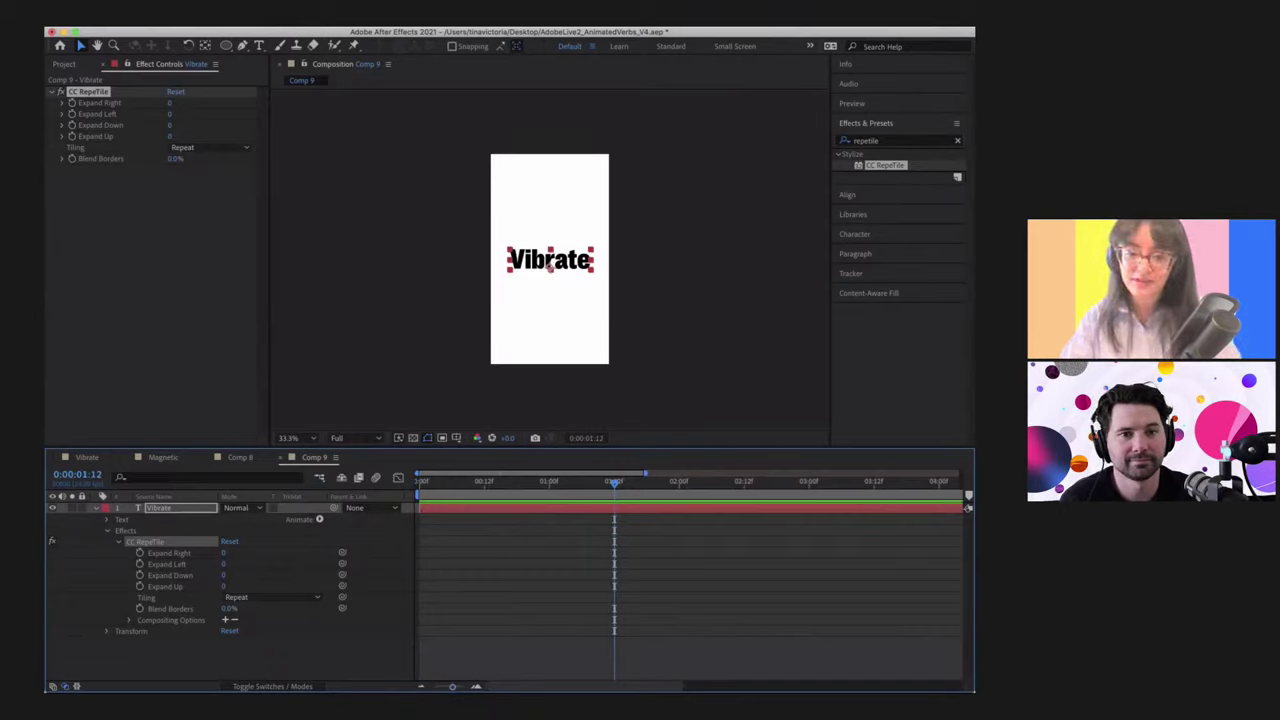
{"action": "scroll", "coordinate": [621, 517], "scroll_direction": "up", "scroll_amount": 3}
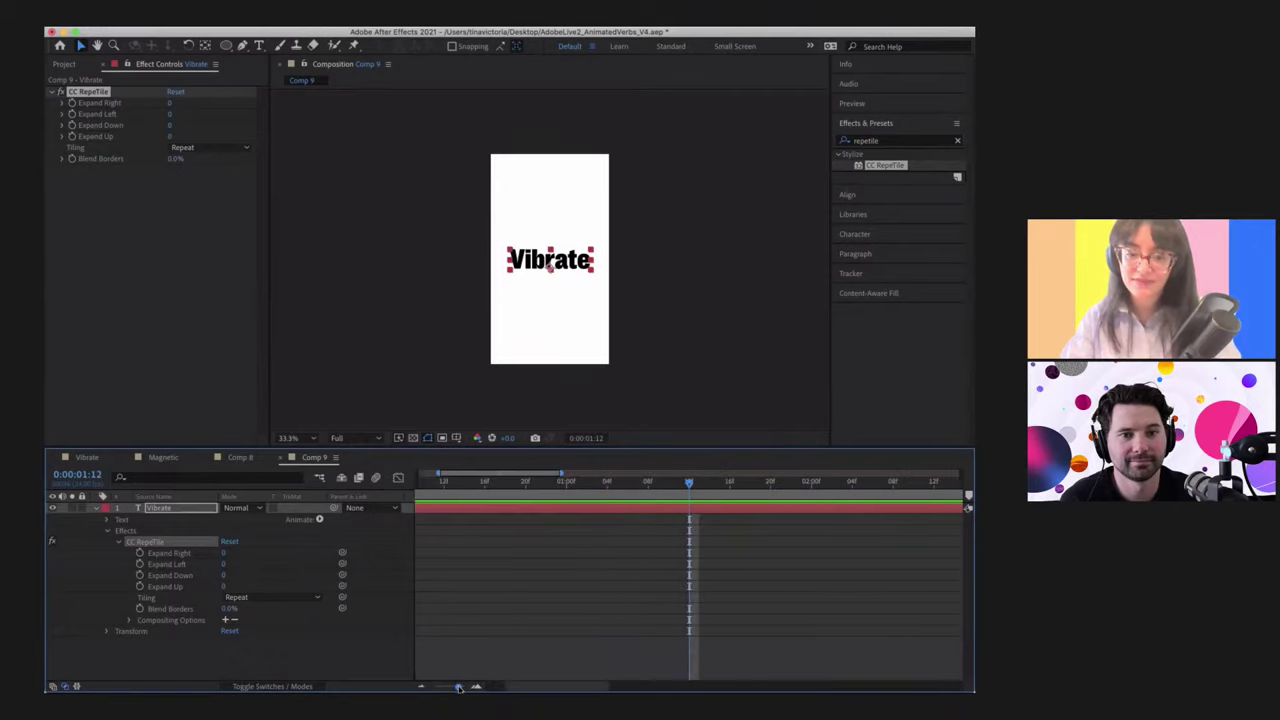
{"action": "left_click", "coordinate": [651, 483]}
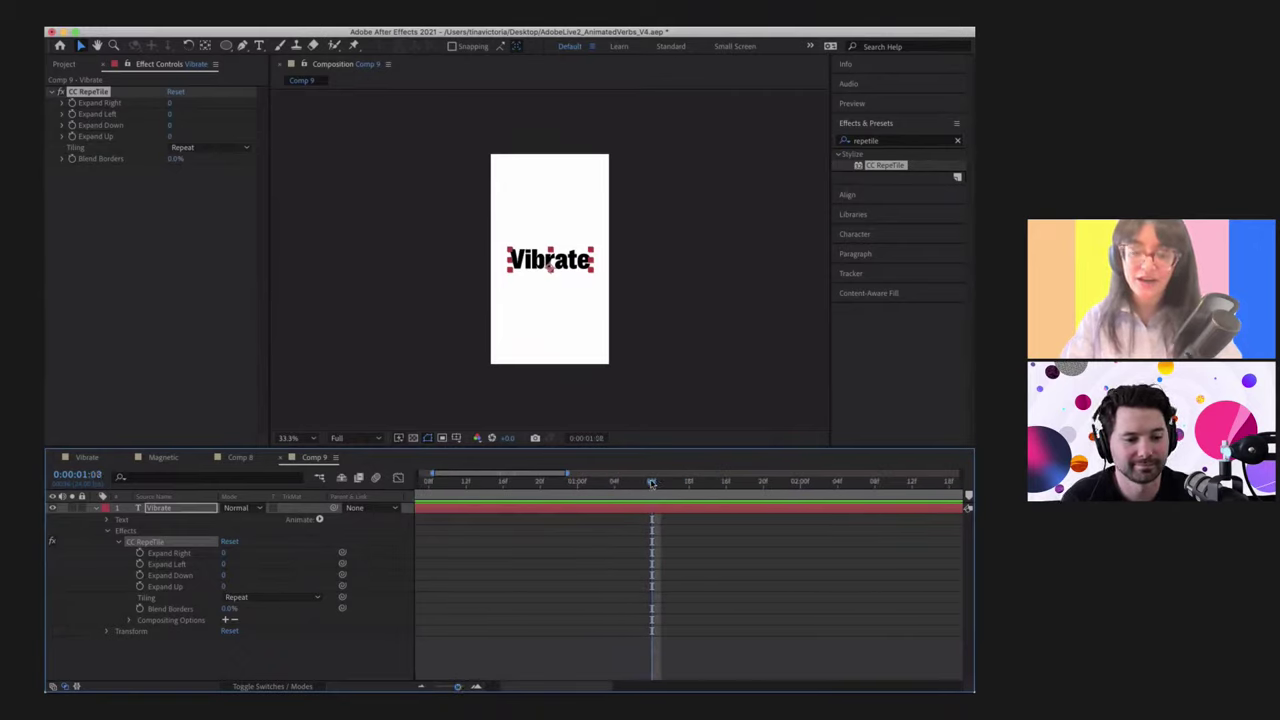
{"action": "left_click", "coordinate": [141, 554]}
{"action": "left_click", "coordinate": [141, 564]}
{"action": "left_click", "coordinate": [141, 575]}
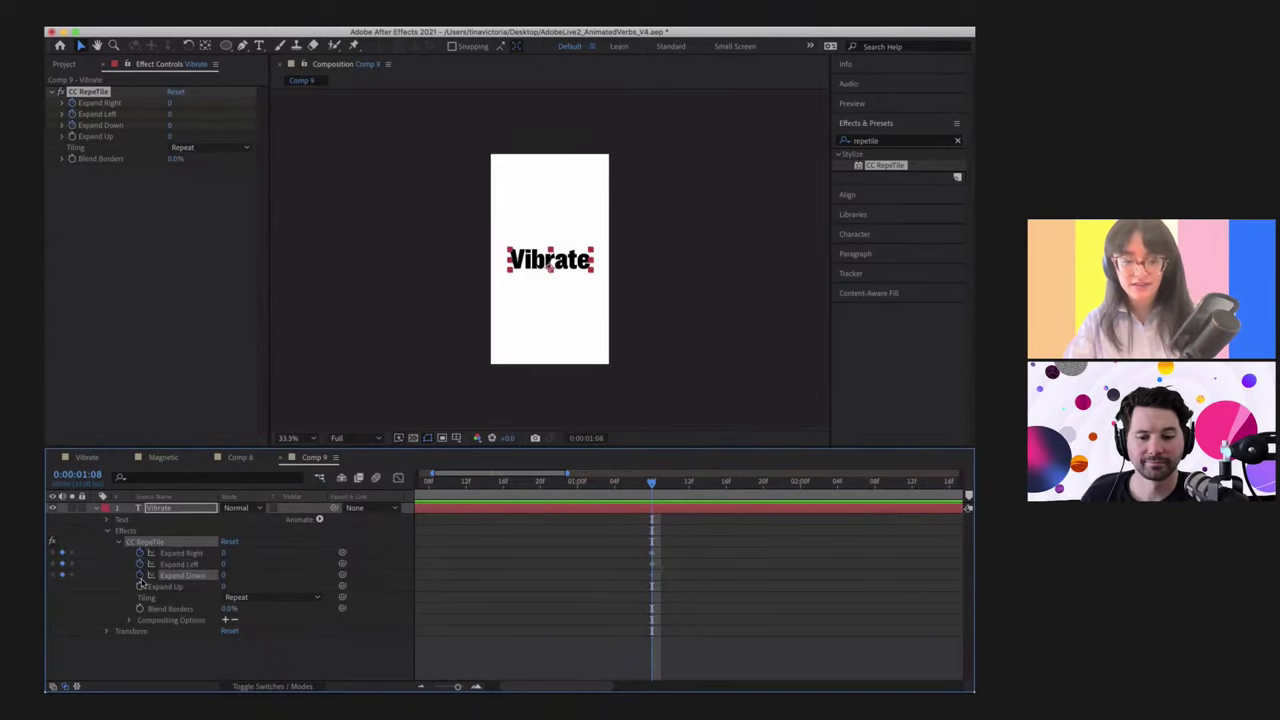
{"action": "left_click", "coordinate": [140, 587]}
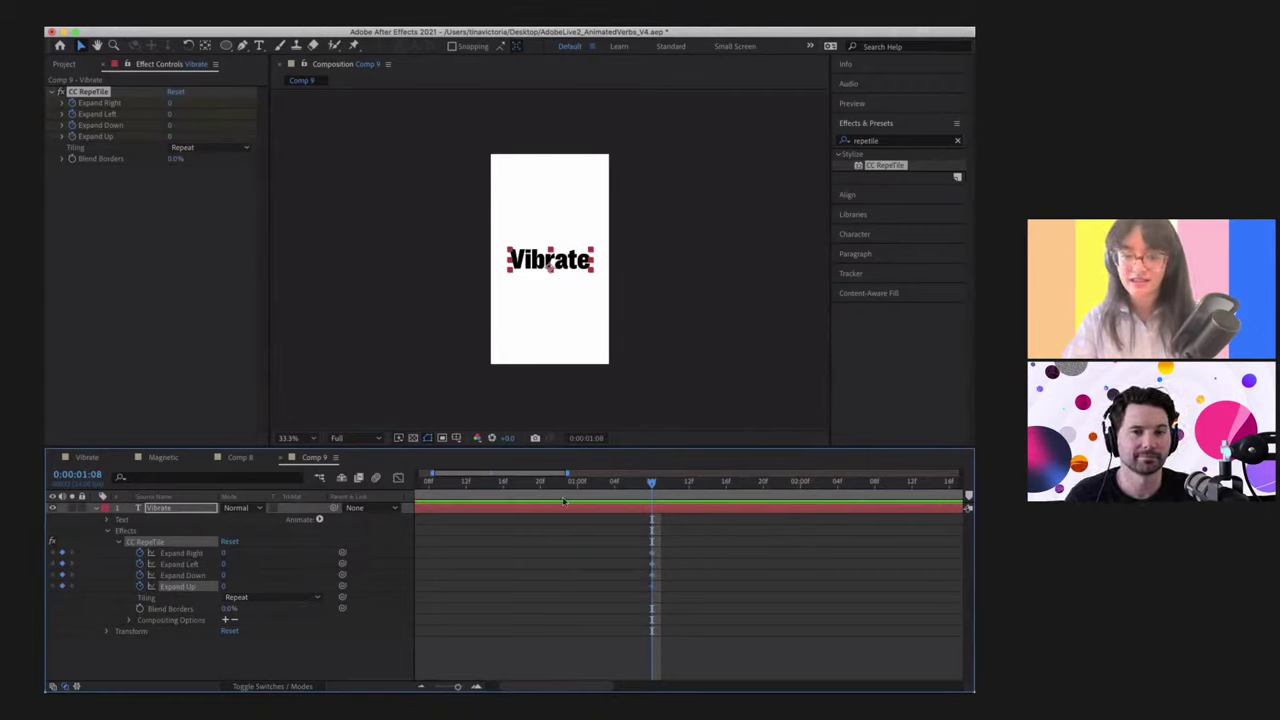
Step: At 0:00:01:12, set Expand Right and Expand Left to 200, and Expand Down and Expand Up to 900
{"action": "left_click", "coordinate": [689, 484]}
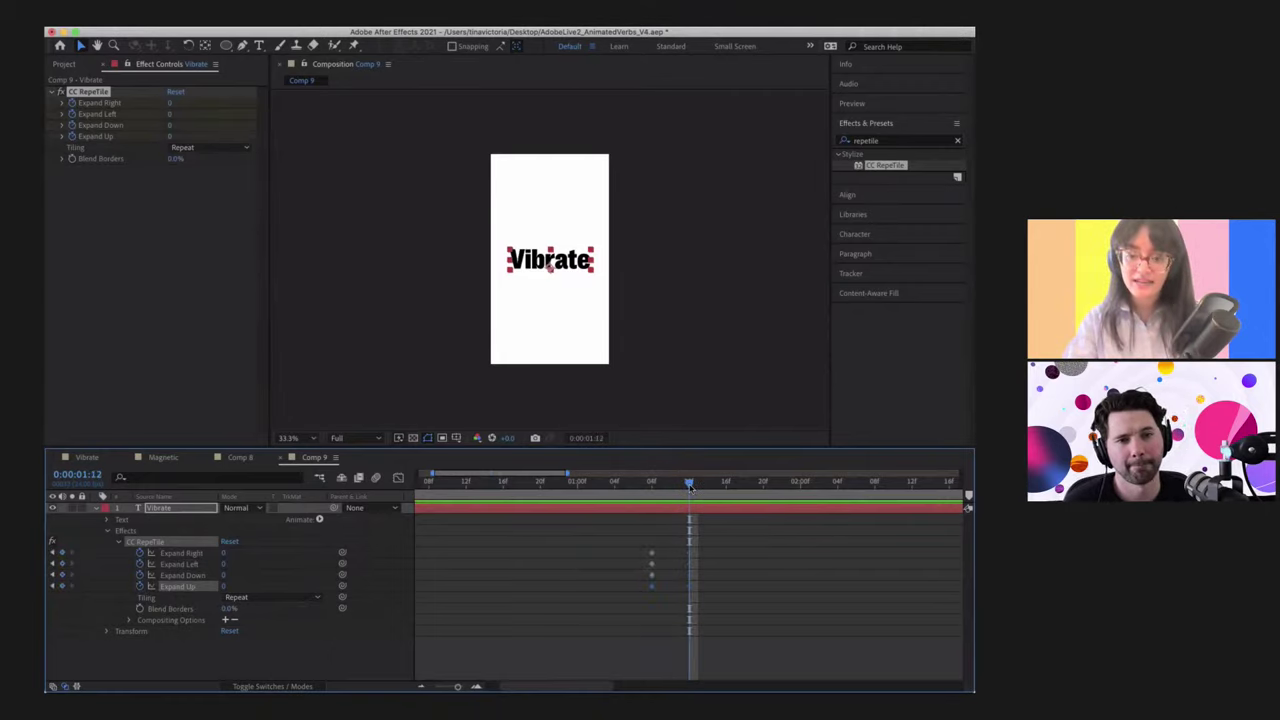
{"action": "left_click", "coordinate": [224, 555]}
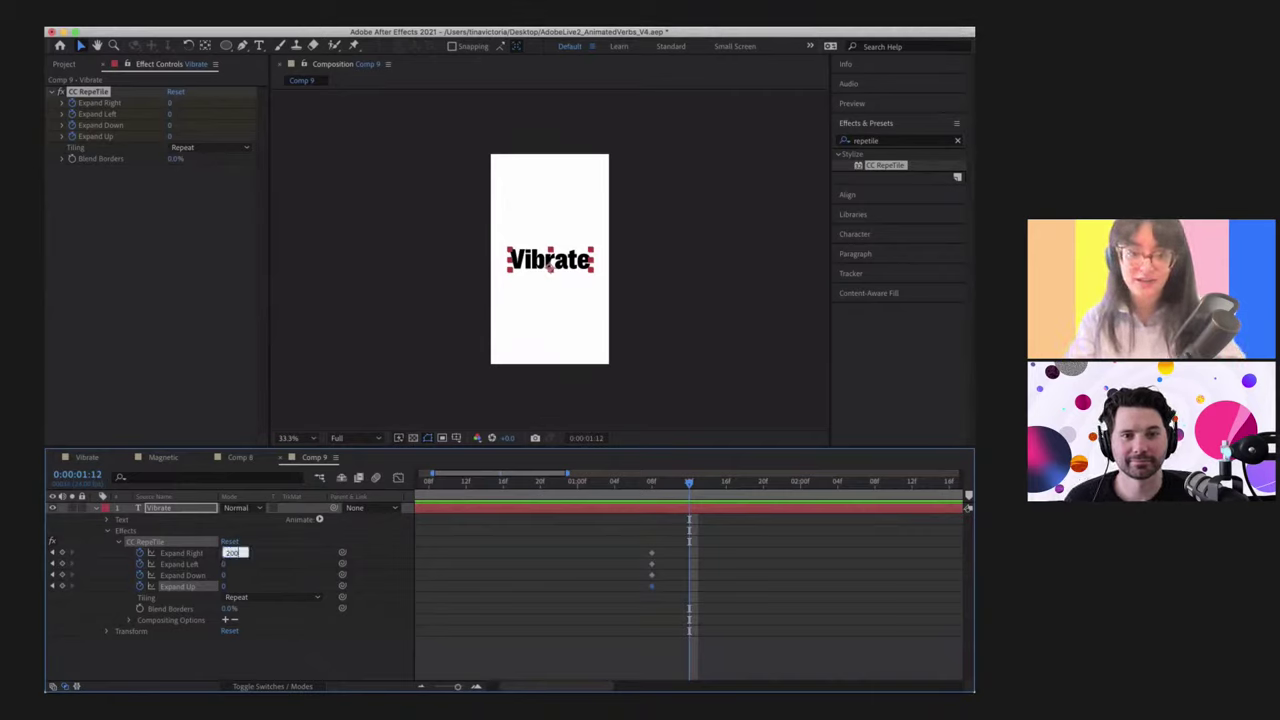
{"action": "key", "text": "Tab"}
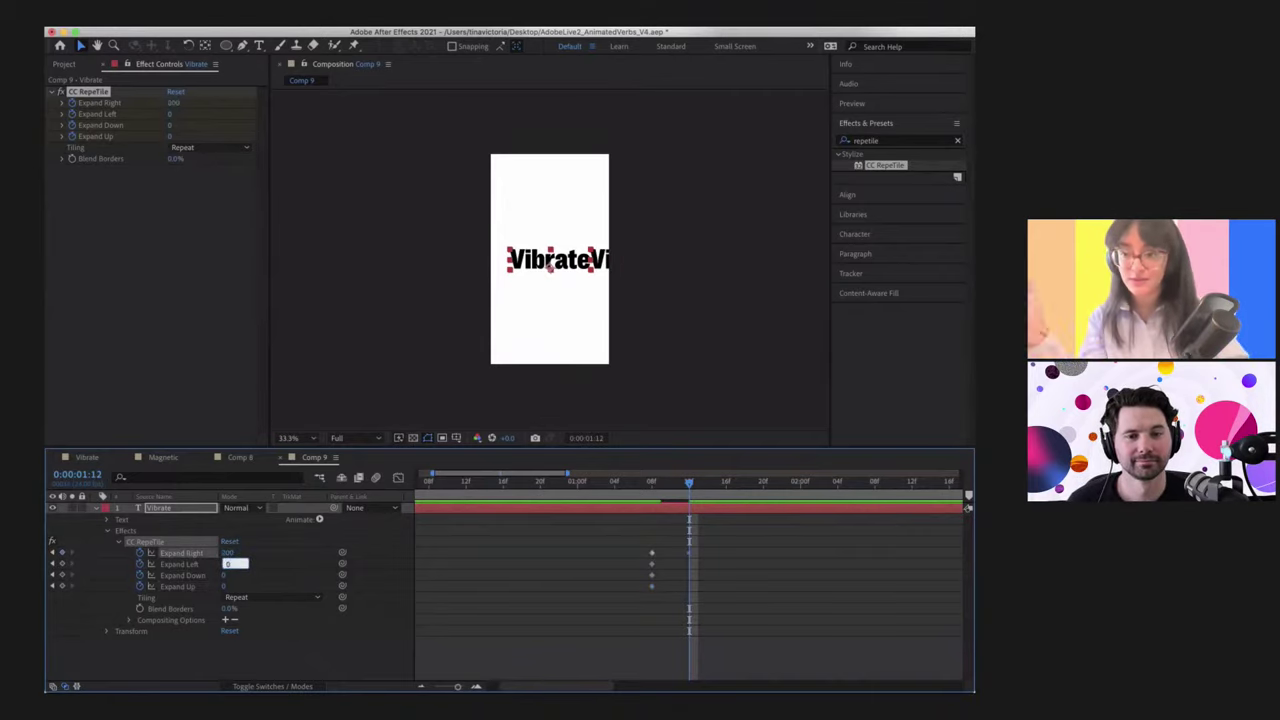
{"action": "type", "text": "200"}
{"action": "key", "text": "Tab"}
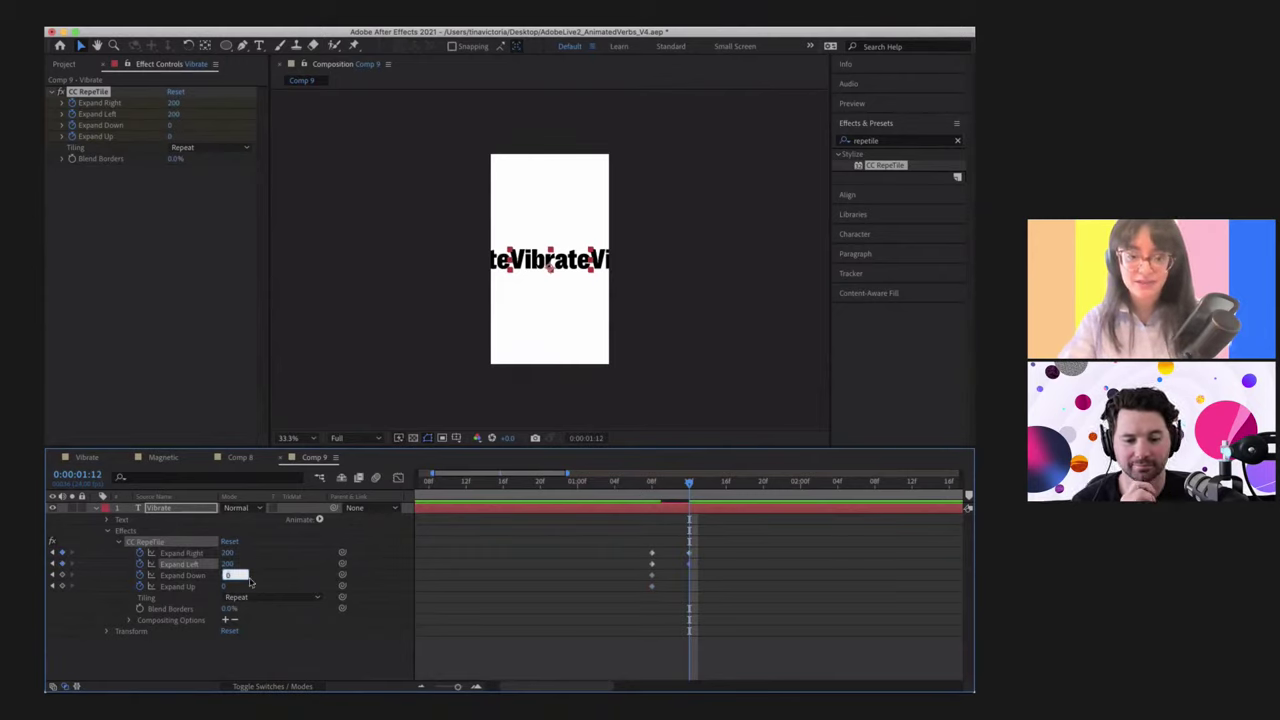
{"action": "type", "text": "800"}
{"action": "key", "text": "Return"}
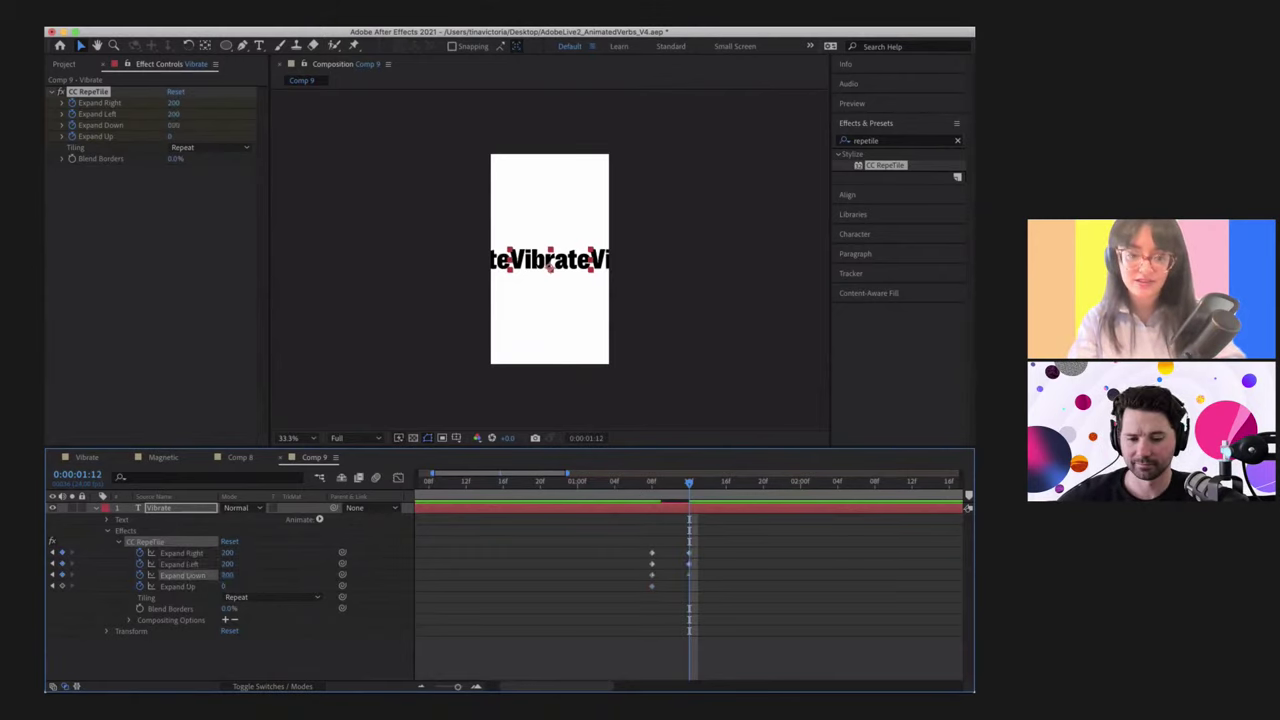
{"action": "left_click", "coordinate": [226, 586]}
{"action": "type", "text": "900"}
{"action": "key", "text": "Return"}
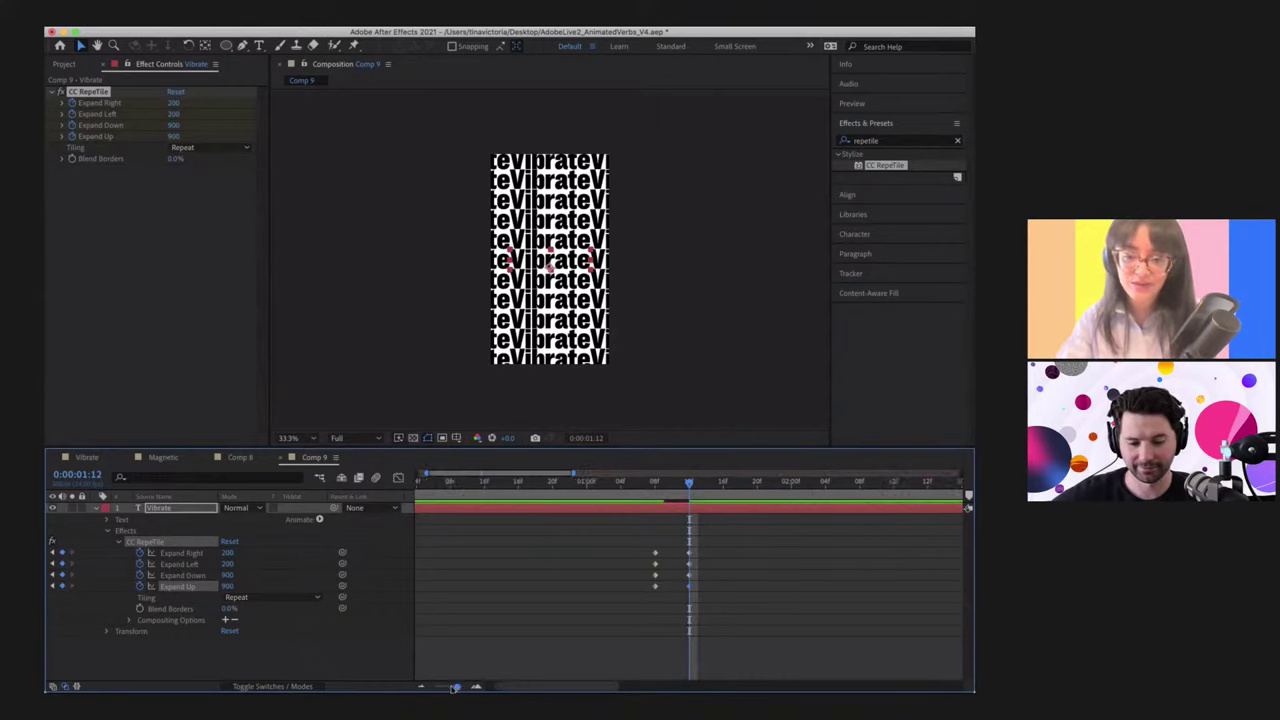
Step: Add hold keyframes at 0:00:03:08 for all four CC RepeTile Expand properties, keeping their current values
{"action": "left_click_drag", "start_coordinate": [458, 687], "coordinate": [447, 688]}
{"action": "left_click", "coordinate": [697, 485]}
{"action": "left_click", "coordinate": [447, 688]}
{"action": "left_click_drag", "start_coordinate": [447, 688], "coordinate": [461, 688]}
{"action": "left_click", "coordinate": [772, 486]}
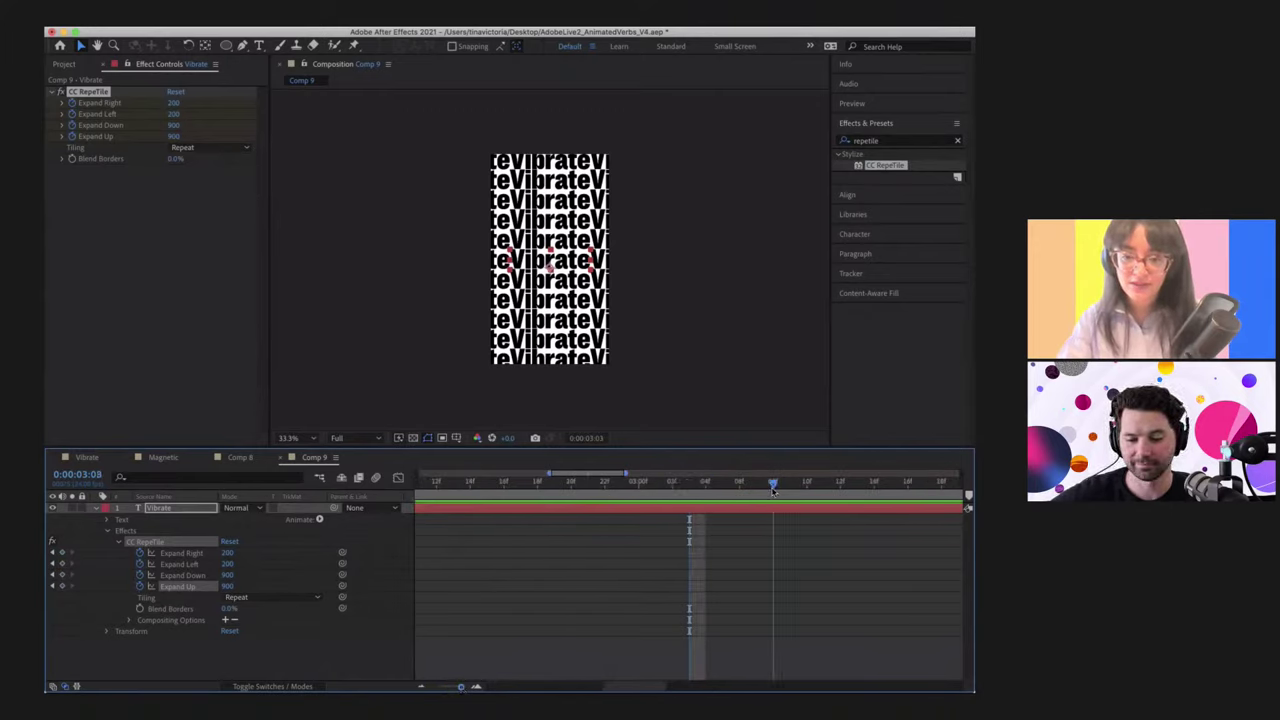
{"action": "left_click", "coordinate": [61, 554]}
{"action": "left_click", "coordinate": [61, 564]}
{"action": "left_click", "coordinate": [61, 575]}
{"action": "left_click", "coordinate": [61, 586]}
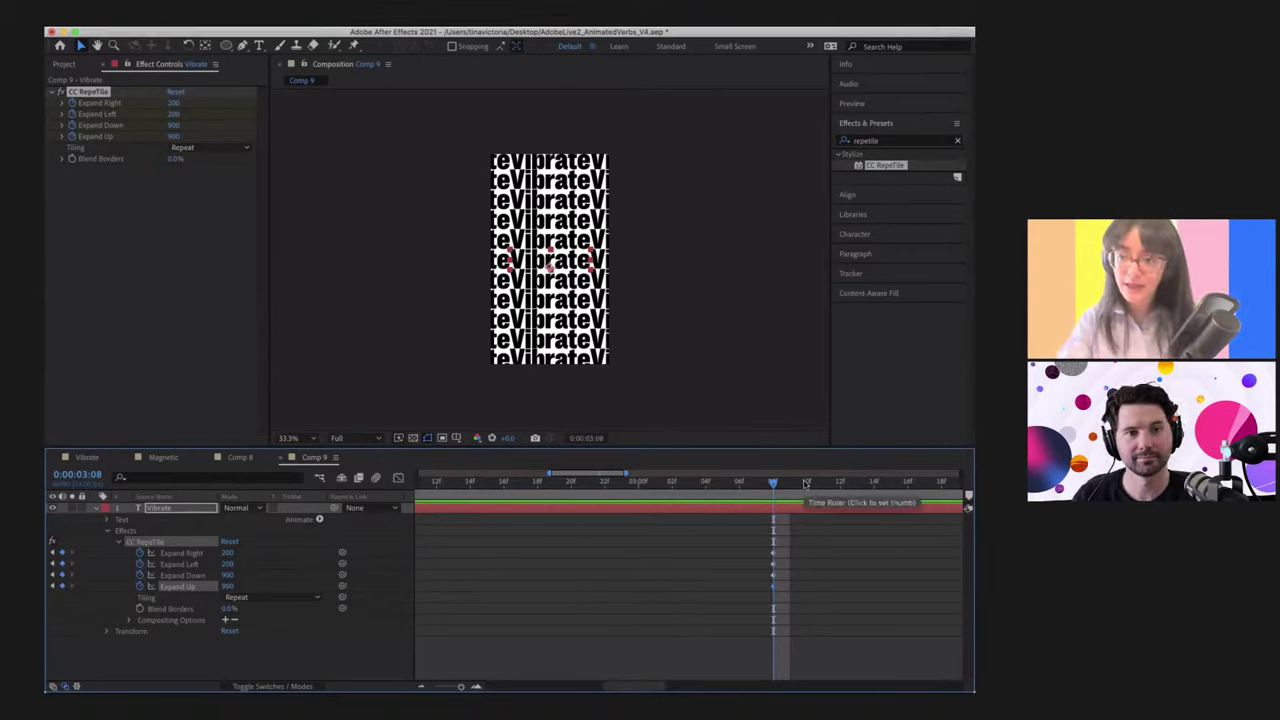
Step: At 0:00:03:12, set Expand Right, Expand Left, Expand Down and Expand Up to 0
{"action": "left_click", "coordinate": [836, 487]}
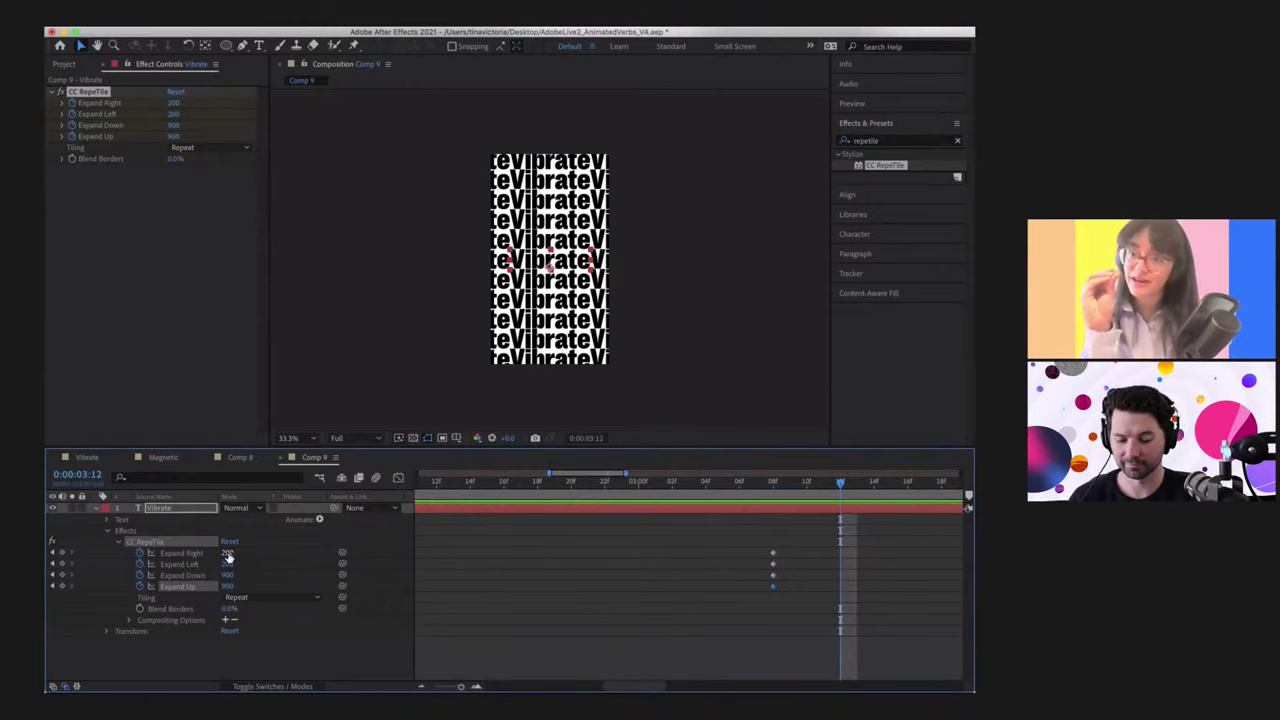
{"action": "left_click", "coordinate": [228, 553]}
{"action": "type", "text": "0"}
{"action": "key", "text": "Tab"}
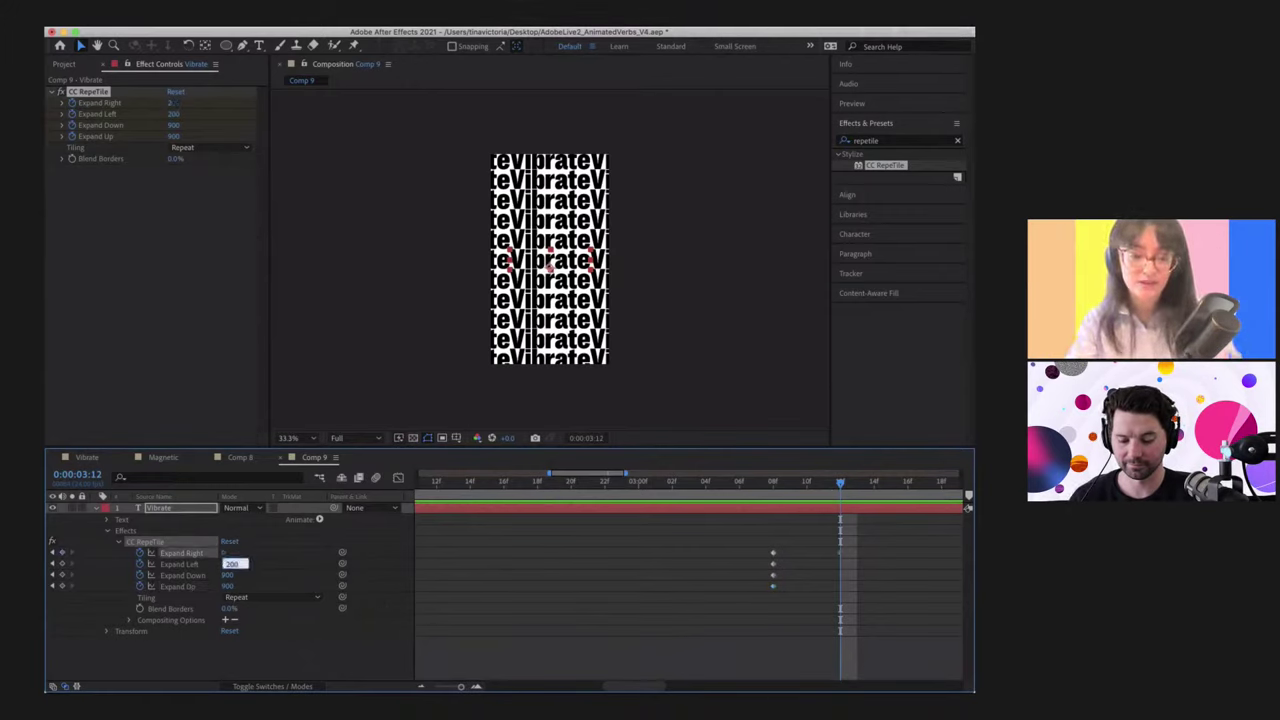
{"action": "type", "text": "0"}
{"action": "key", "text": "Tab"}
{"action": "type", "text": "0"}
{"action": "key", "text": "Tab"}
{"action": "type", "text": "0"}
{"action": "key", "text": "Tab"}
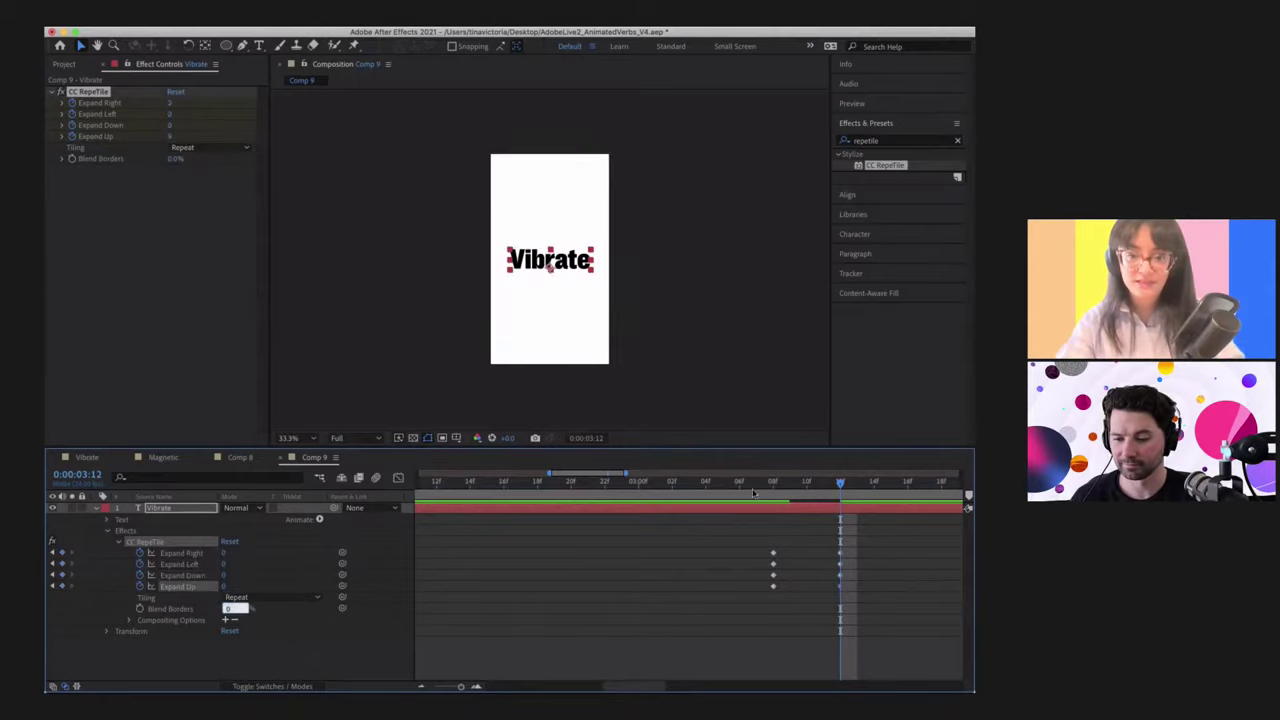
Step: Preview the tiling animation from the start of Comp 9 and move the current time to 0:00:03:05
{"action": "scroll", "coordinate": [483, 637], "scroll_direction": "right", "scroll_amount": 3}
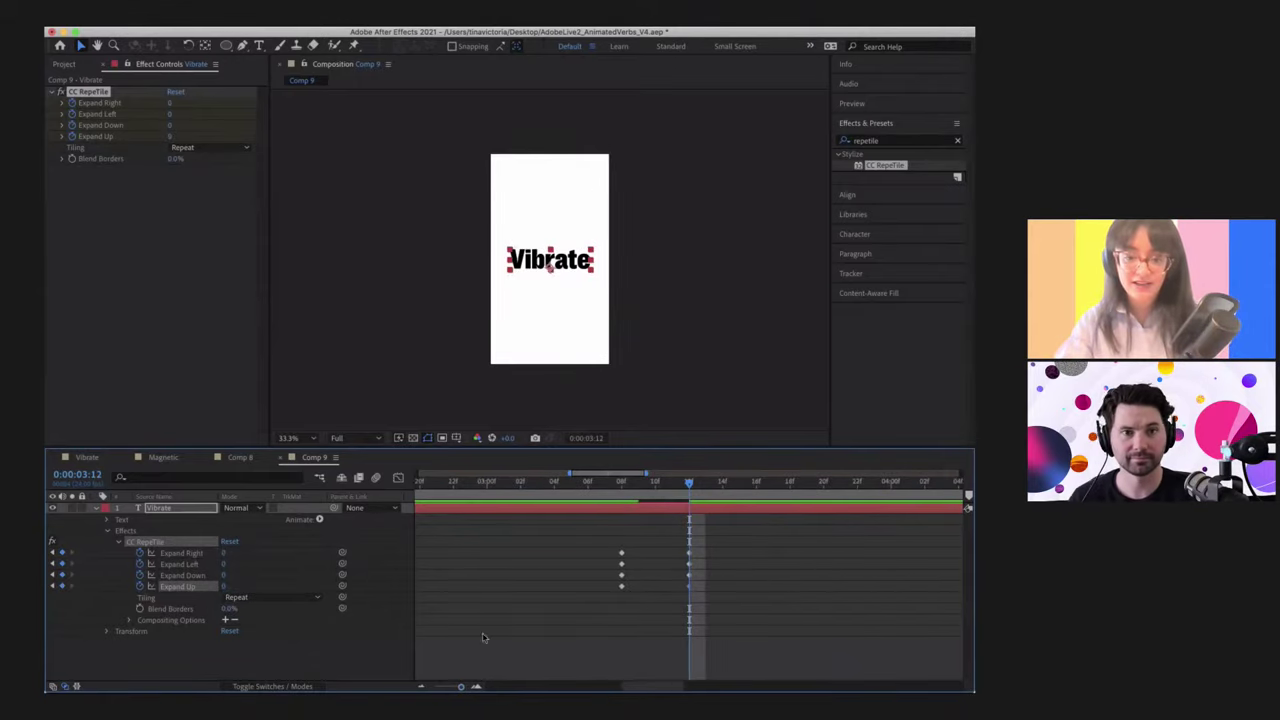
{"action": "left_click_drag", "start_coordinate": [460, 687], "coordinate": [420, 688]}
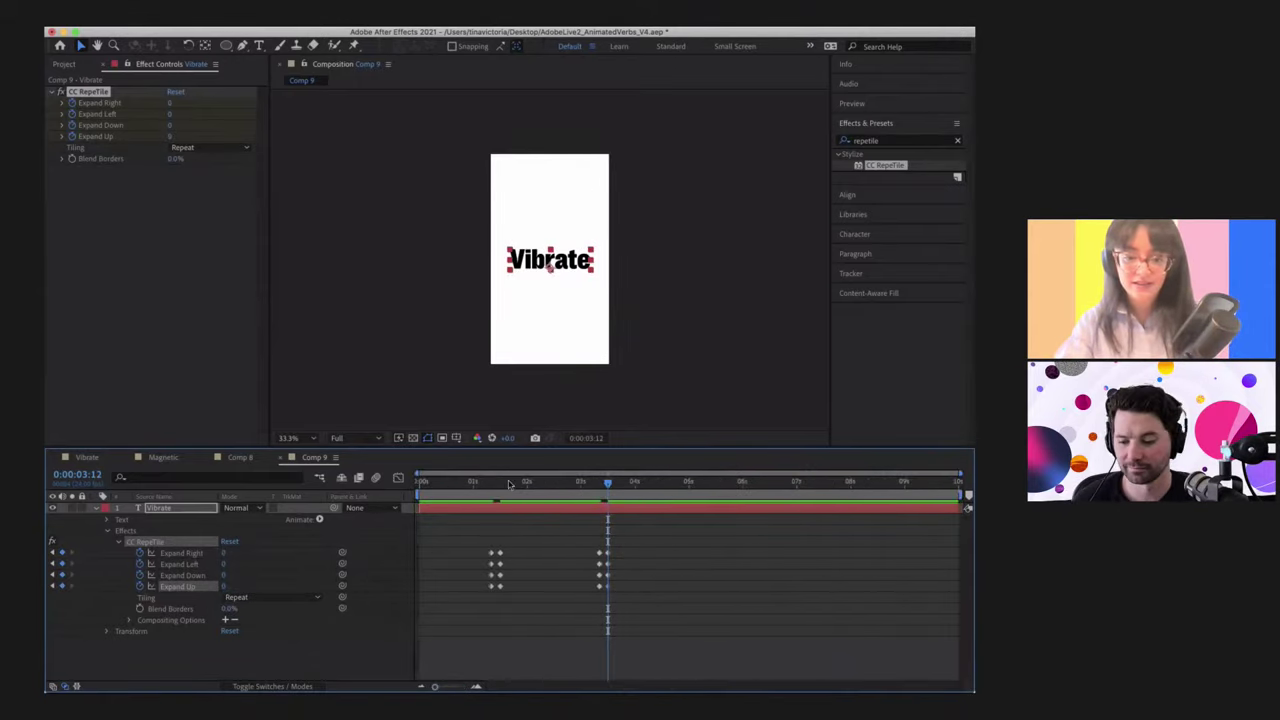
{"action": "key", "text": "Home"}
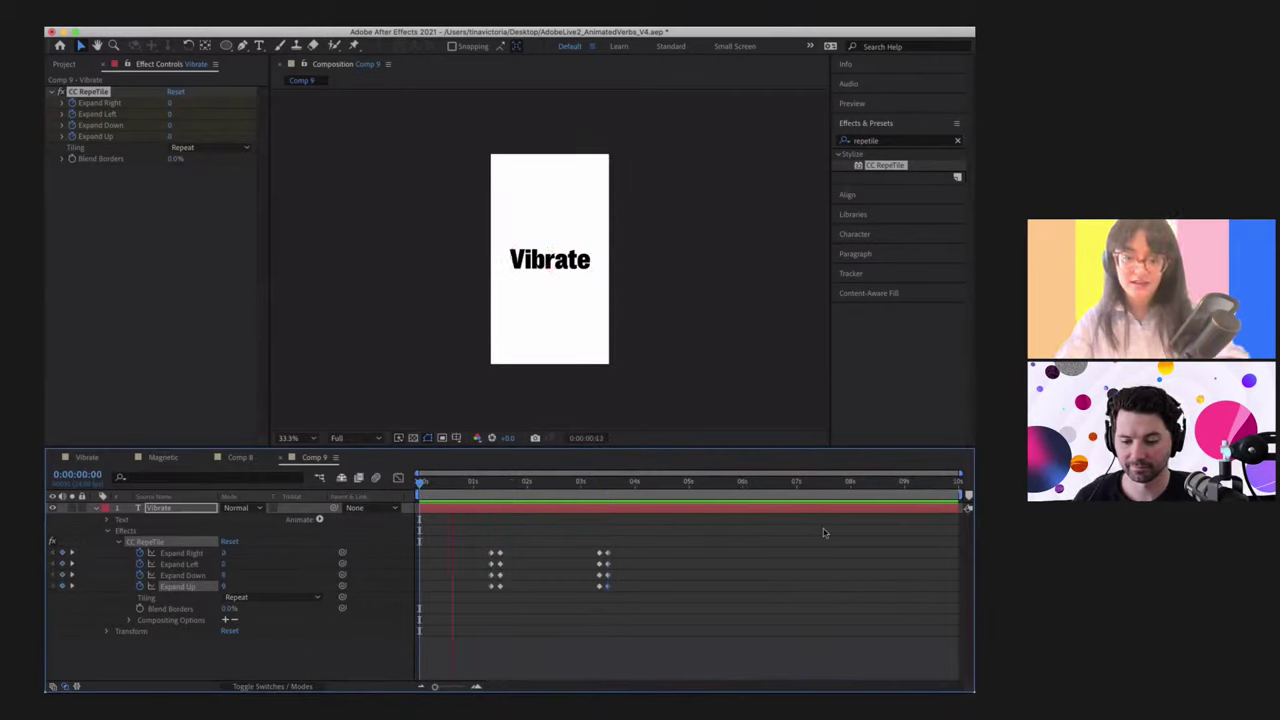
{"action": "key", "text": "space"}
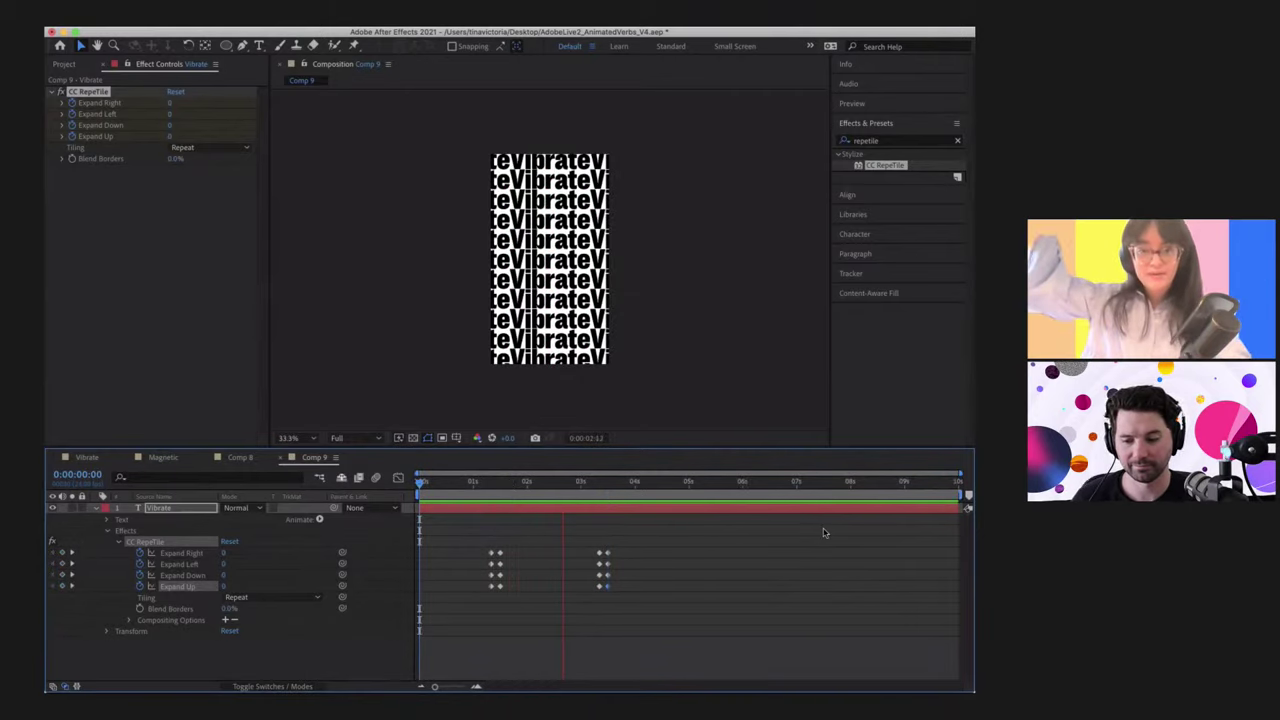
{"action": "key", "text": "space"}
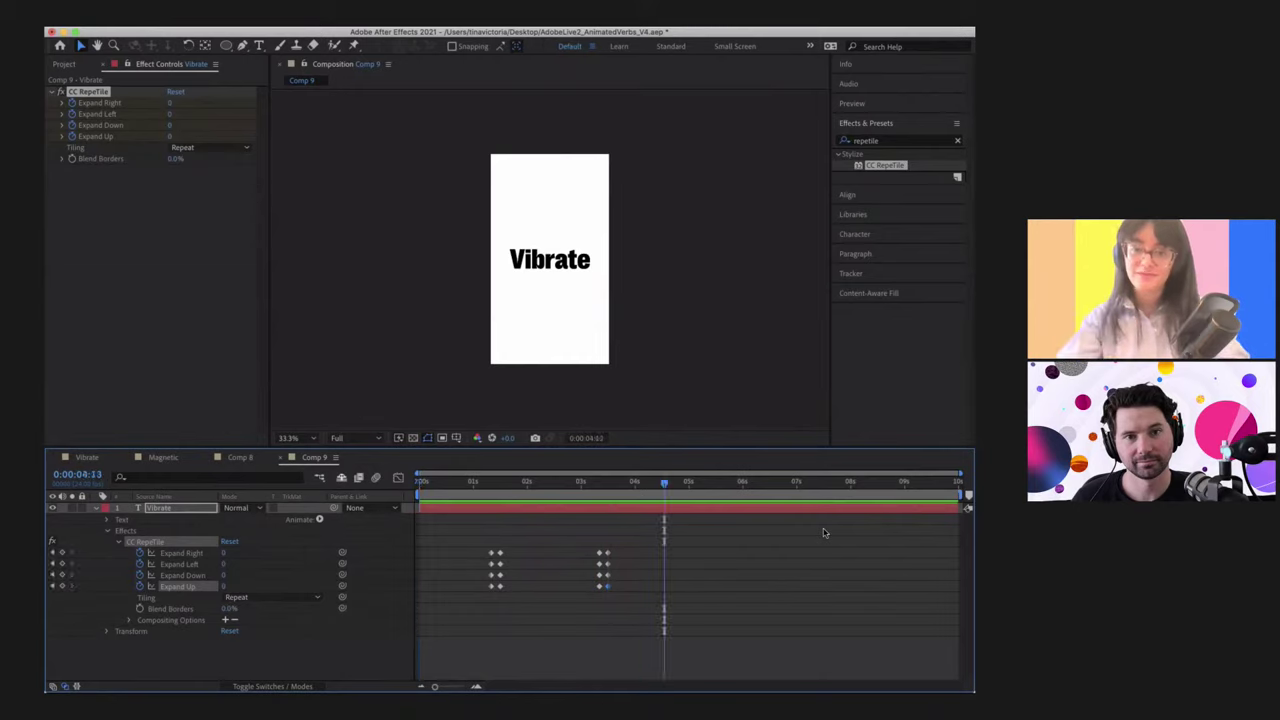
{"action": "left_click_drag", "start_coordinate": [610, 482], "coordinate": [592, 481]}
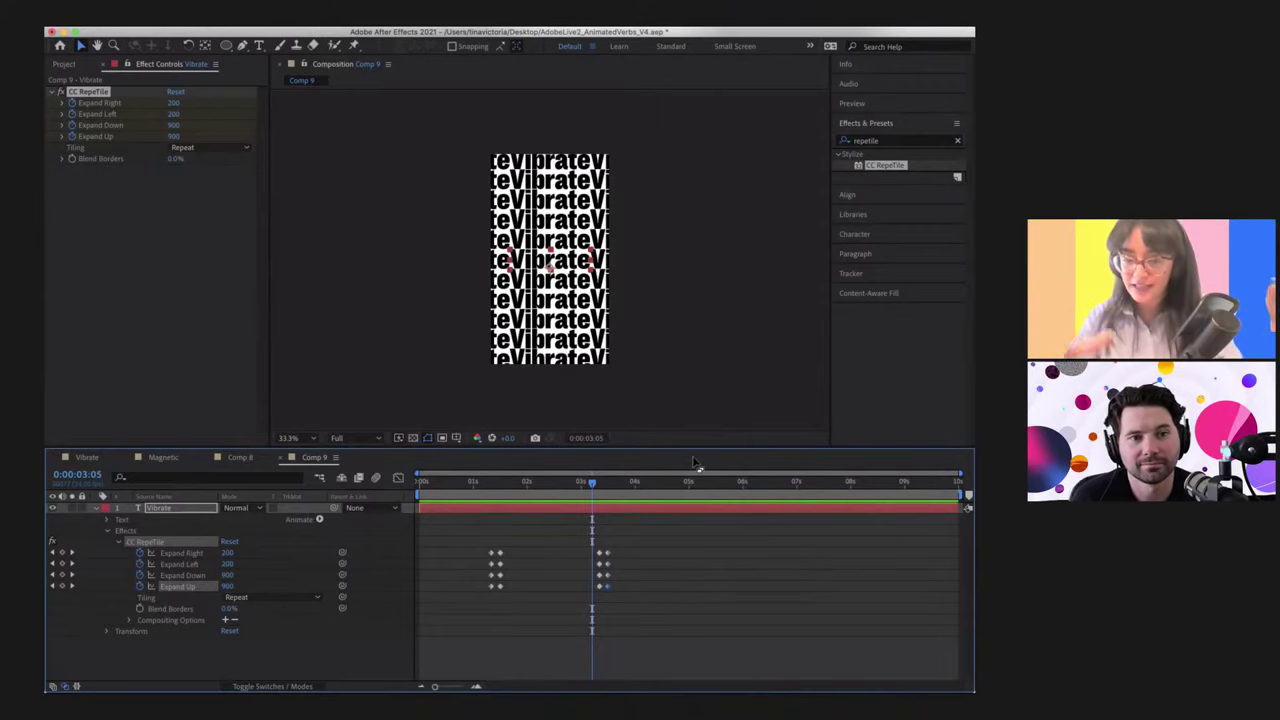
Step: Inspect the distorted text in the finished Vibrate composition at 0:00:01:04, magnified to 100%
{"action": "left_click", "coordinate": [88, 457]}
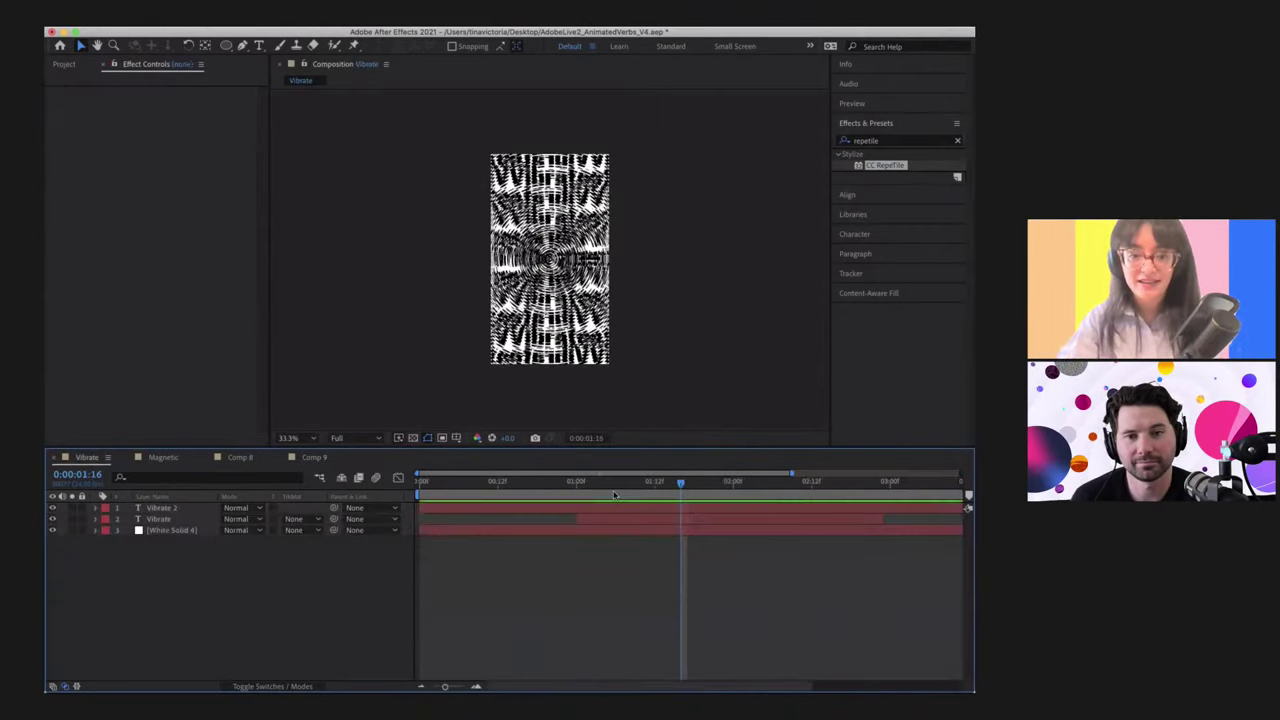
{"action": "left_click_drag", "start_coordinate": [678, 483], "coordinate": [603, 483]}
{"action": "left_click", "coordinate": [314, 439]}
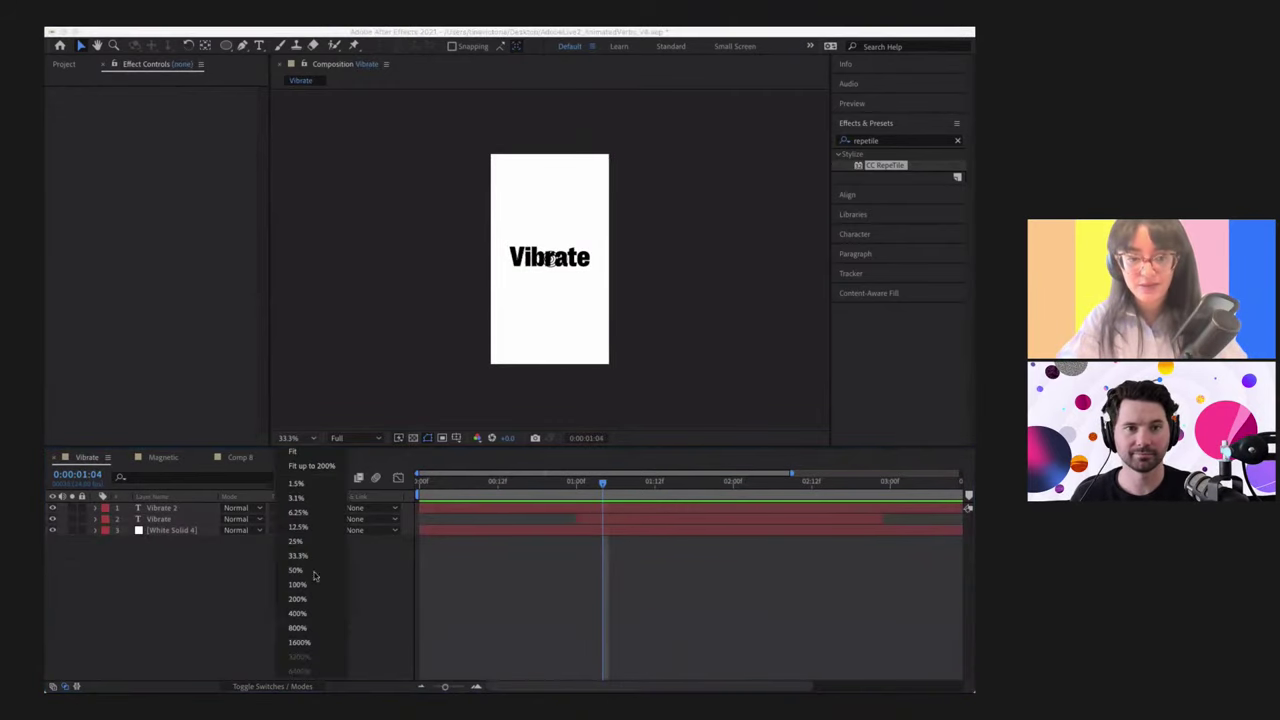
{"action": "left_click", "coordinate": [308, 585]}
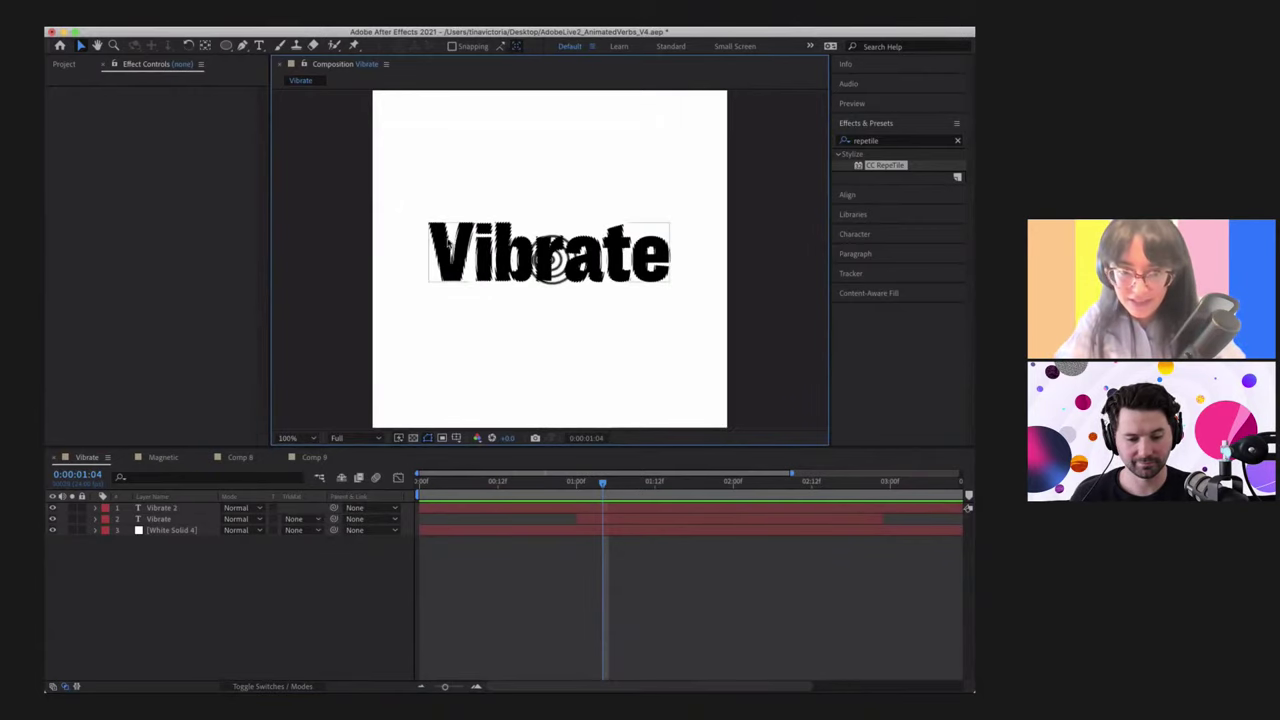
Step: Return to Comp 9, search the effects for "ripple" and apply the Ripple distort effect to the Vibrate text layer
{"action": "left_click", "coordinate": [313, 458]}
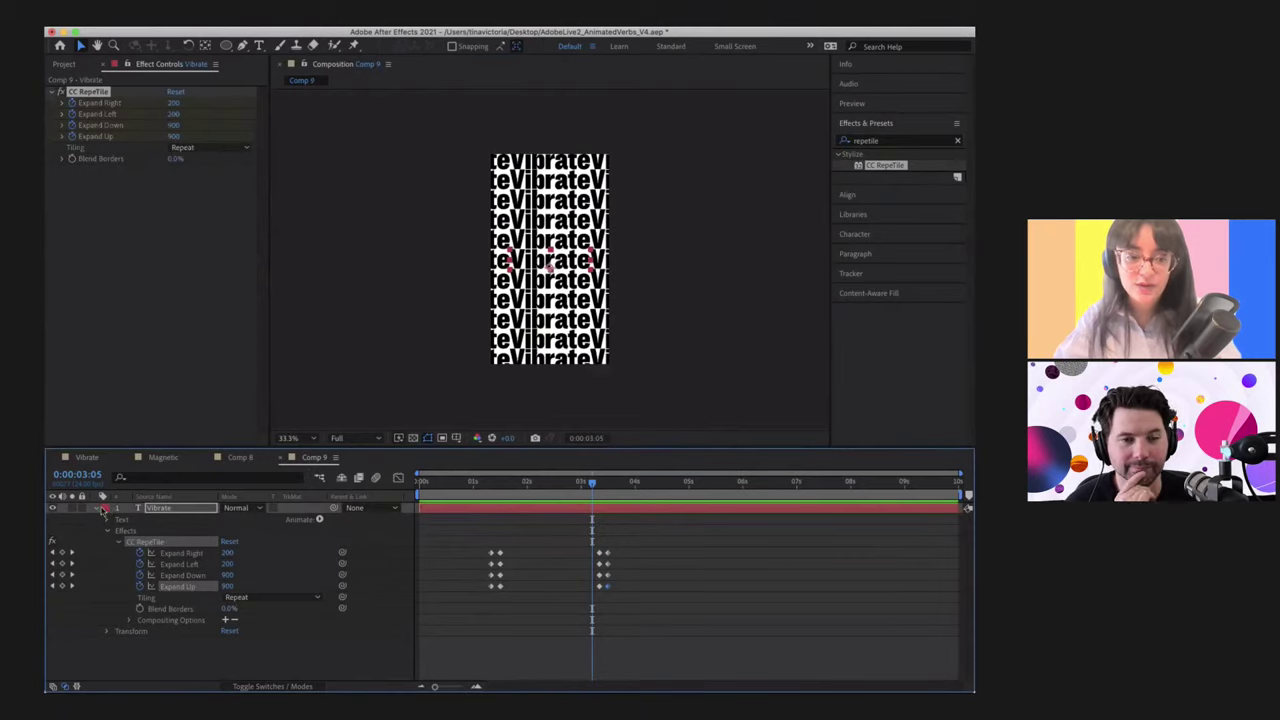
{"action": "left_click", "coordinate": [902, 141]}
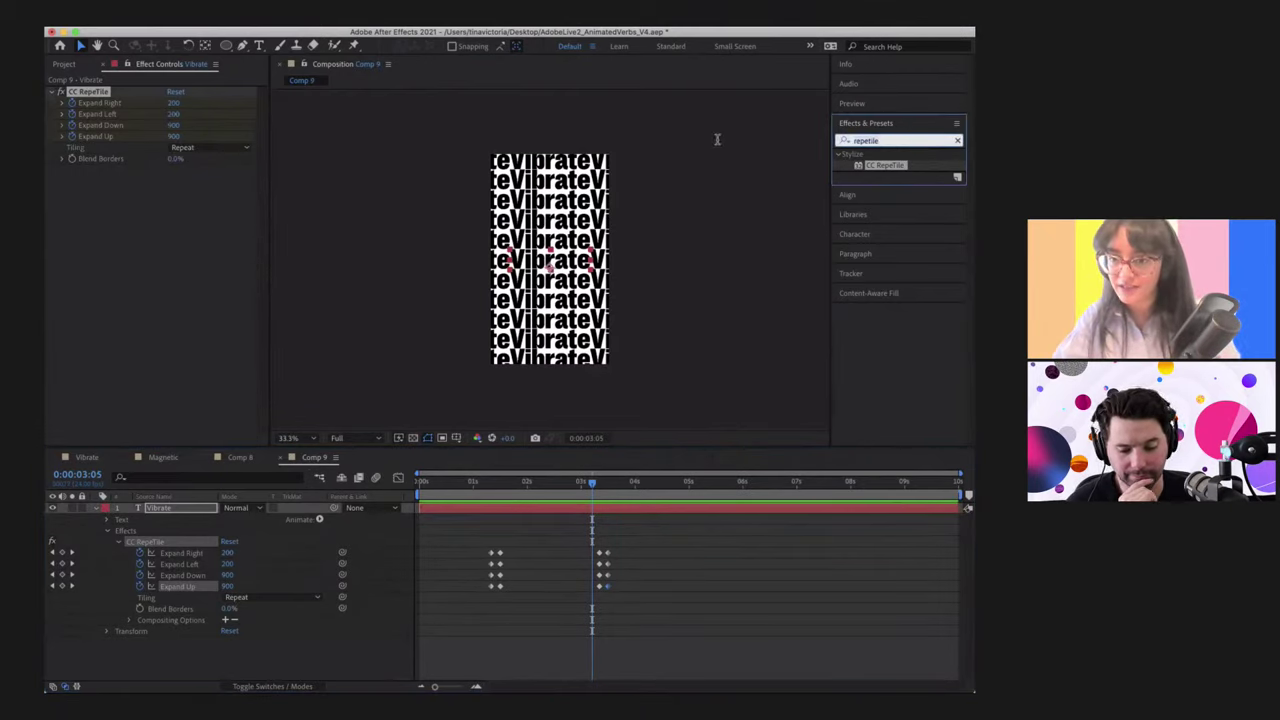
{"action": "type", "text": "rippl"}
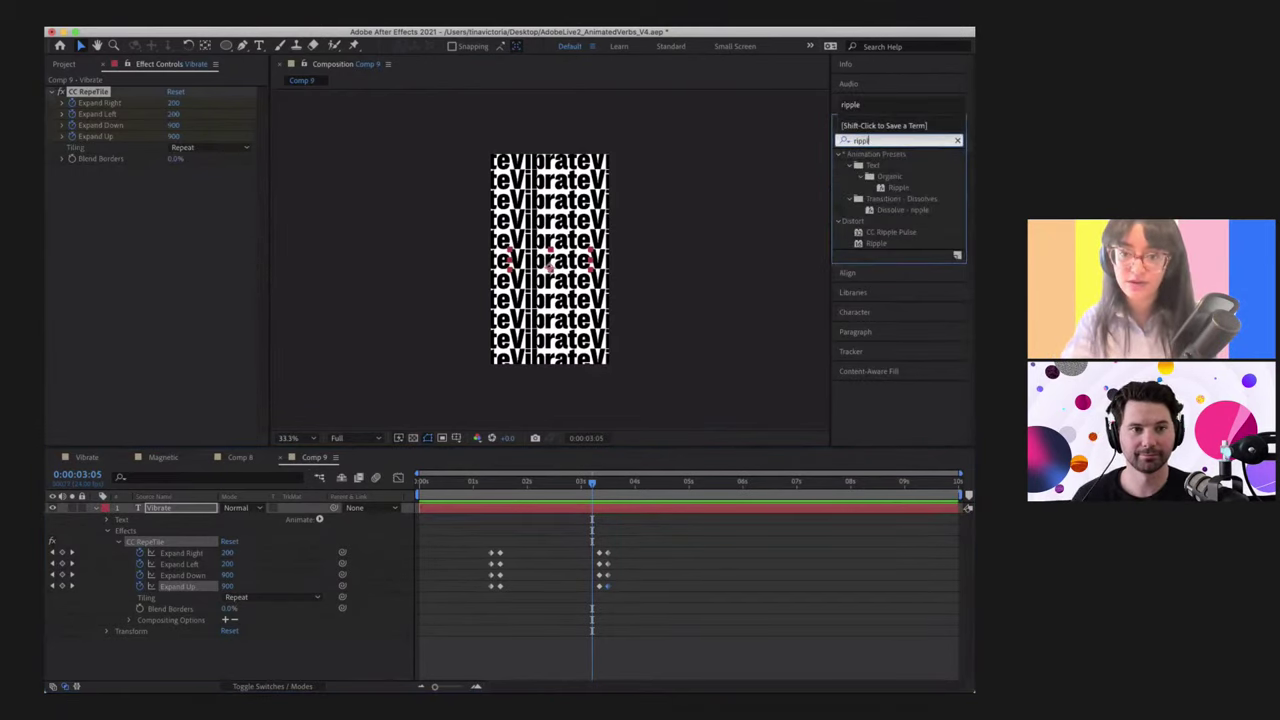
{"action": "left_click_drag", "start_coordinate": [877, 244], "coordinate": [175, 512]}
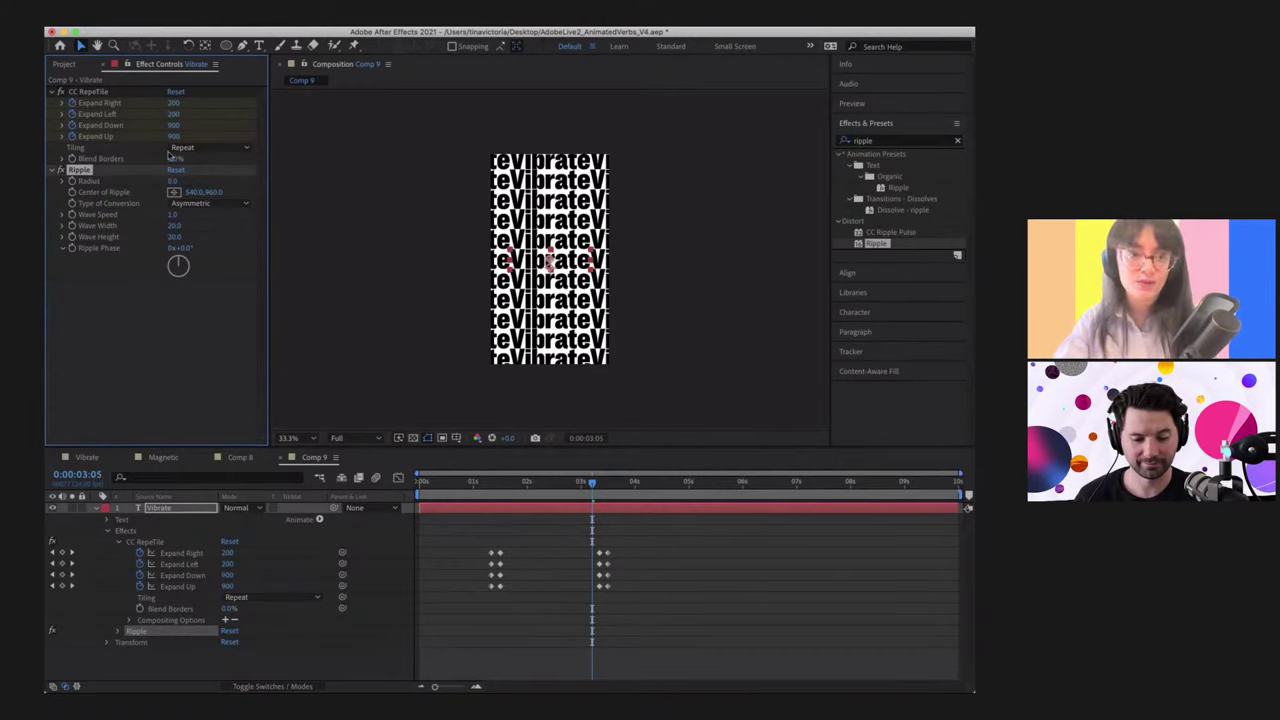
Step: Expand the Ripple effect's properties on the Vibrate layer and set its Radius to 100
{"action": "left_click", "coordinate": [118, 632]}
{"action": "scroll", "coordinate": [186, 627], "scroll_direction": "down", "scroll_amount": 1}
{"action": "left_click", "coordinate": [228, 586]}
{"action": "type", "text": "10"}
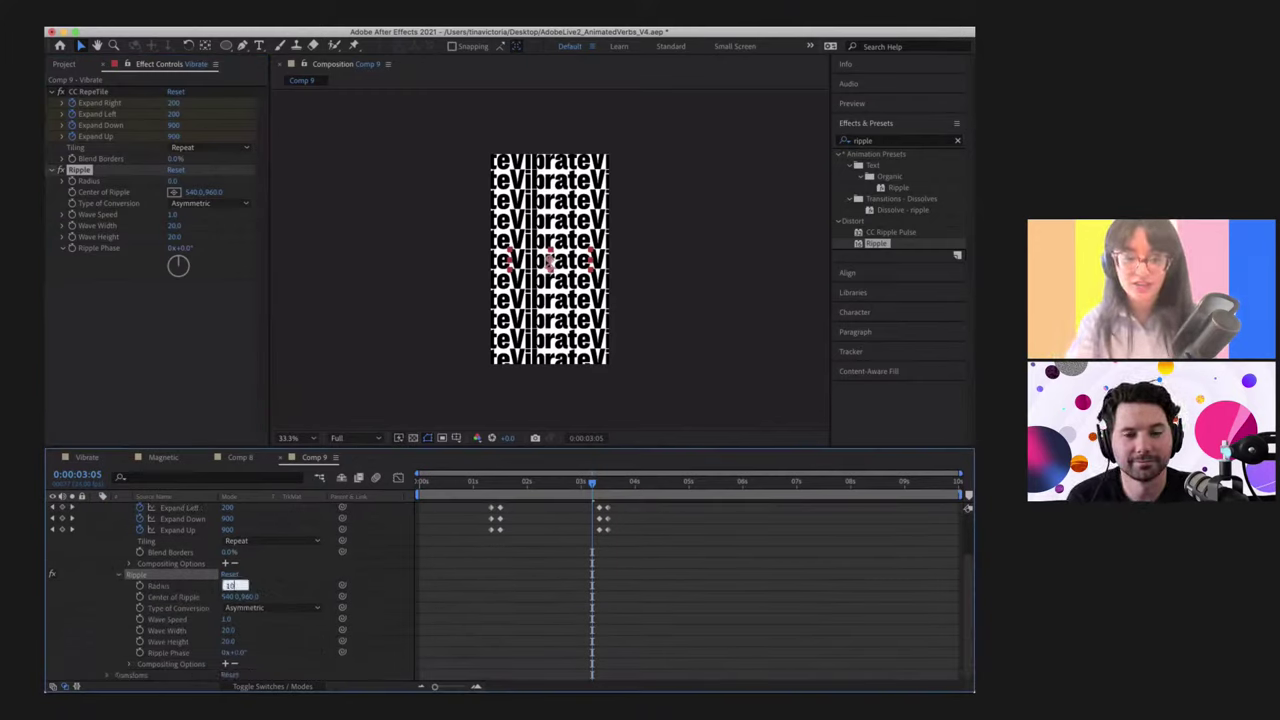
{"action": "type", "text": "0"}
{"action": "key", "text": "Return"}
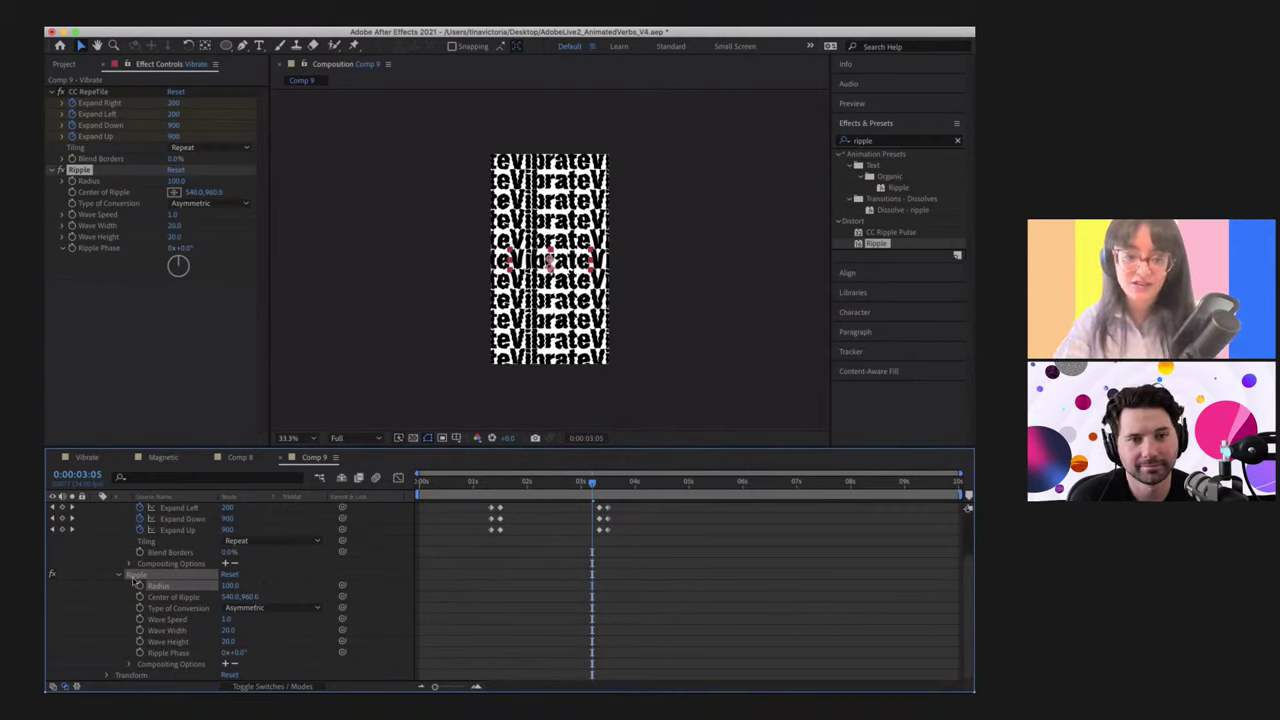
Step: Set the Ripple effect's Type of Conversion to Symmetric, comparing it with Asymmetric at 50% magnification
{"action": "left_click", "coordinate": [290, 611]}
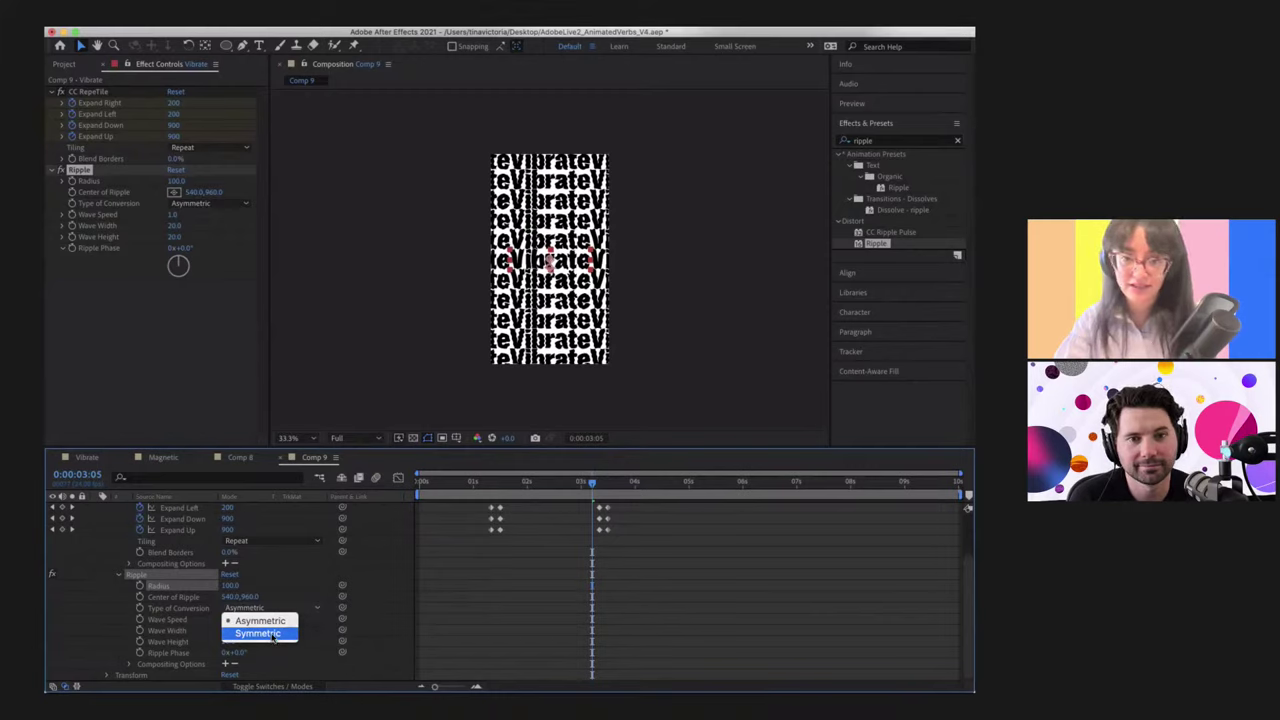
{"action": "left_click", "coordinate": [260, 633]}
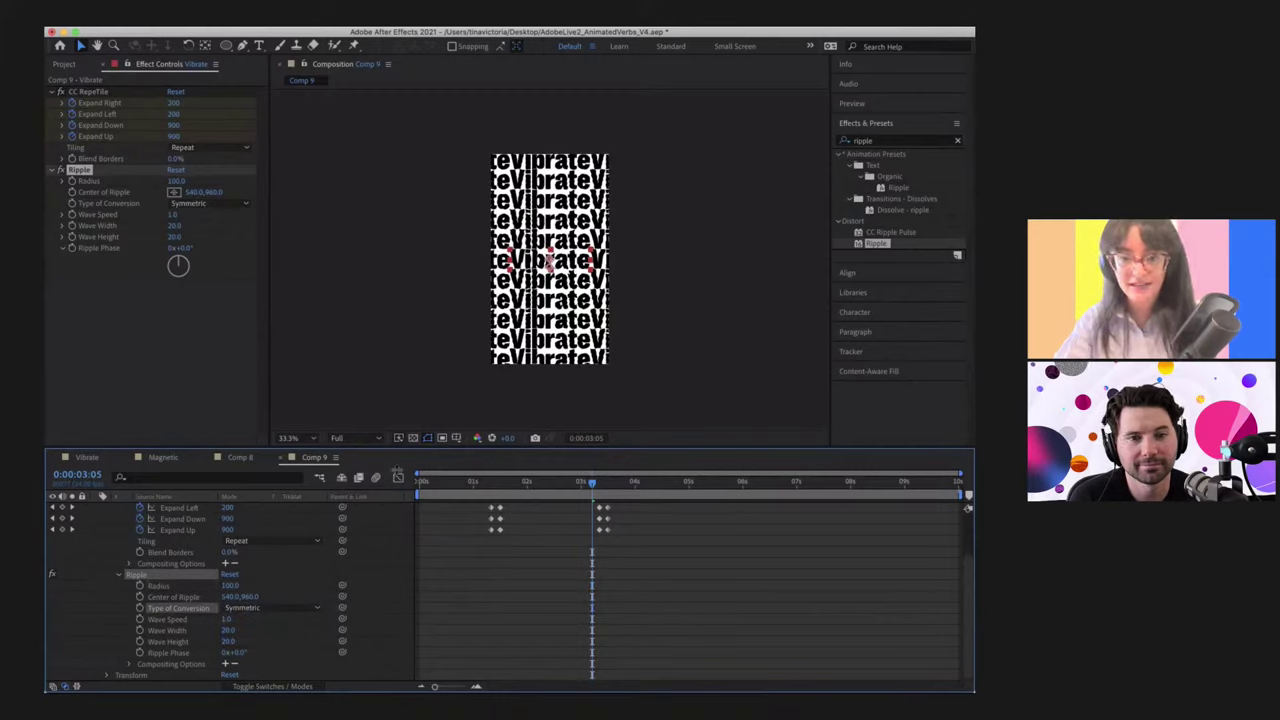
{"action": "left_click", "coordinate": [293, 438]}
{"action": "left_click", "coordinate": [297, 575]}
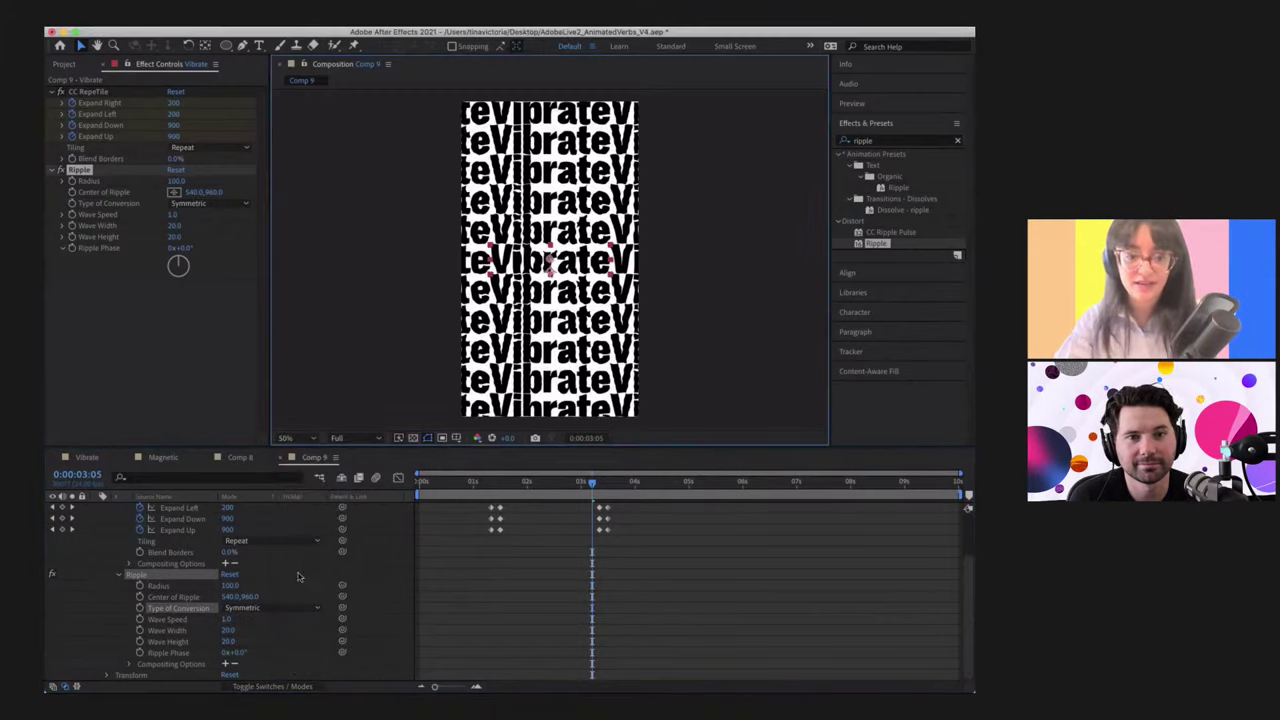
{"action": "left_click", "coordinate": [258, 608]}
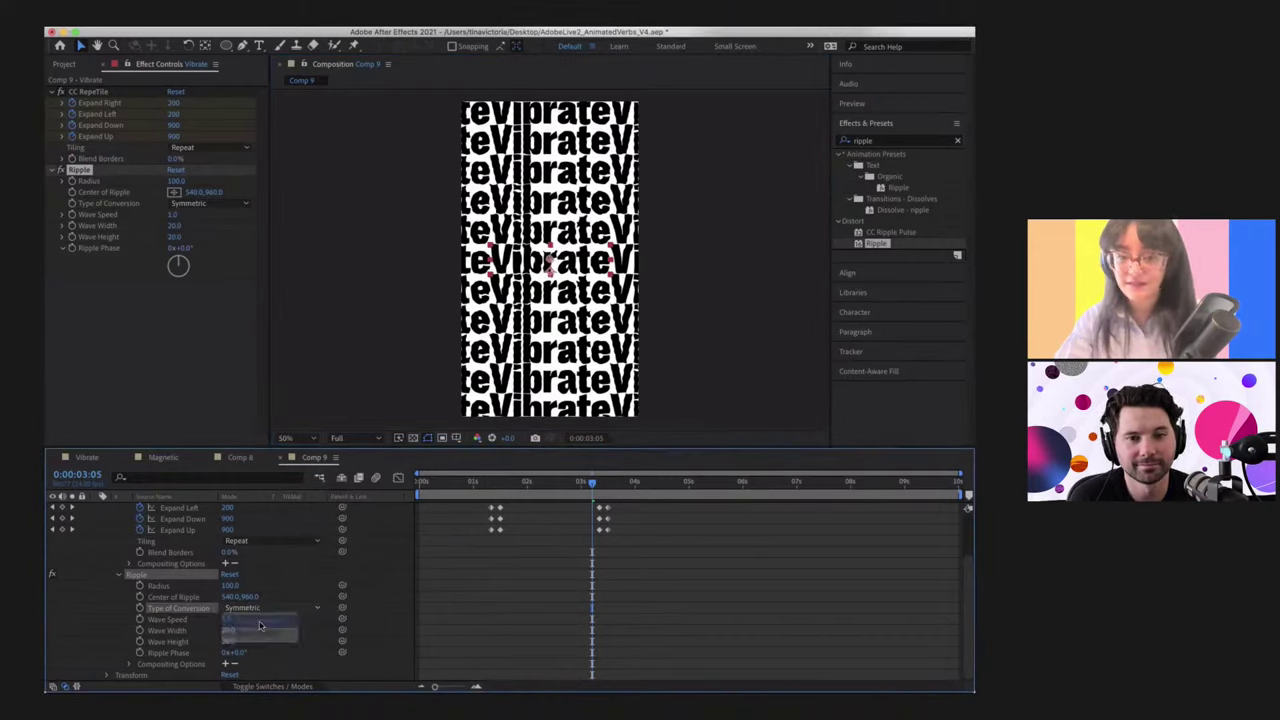
{"action": "left_click", "coordinate": [259, 622]}
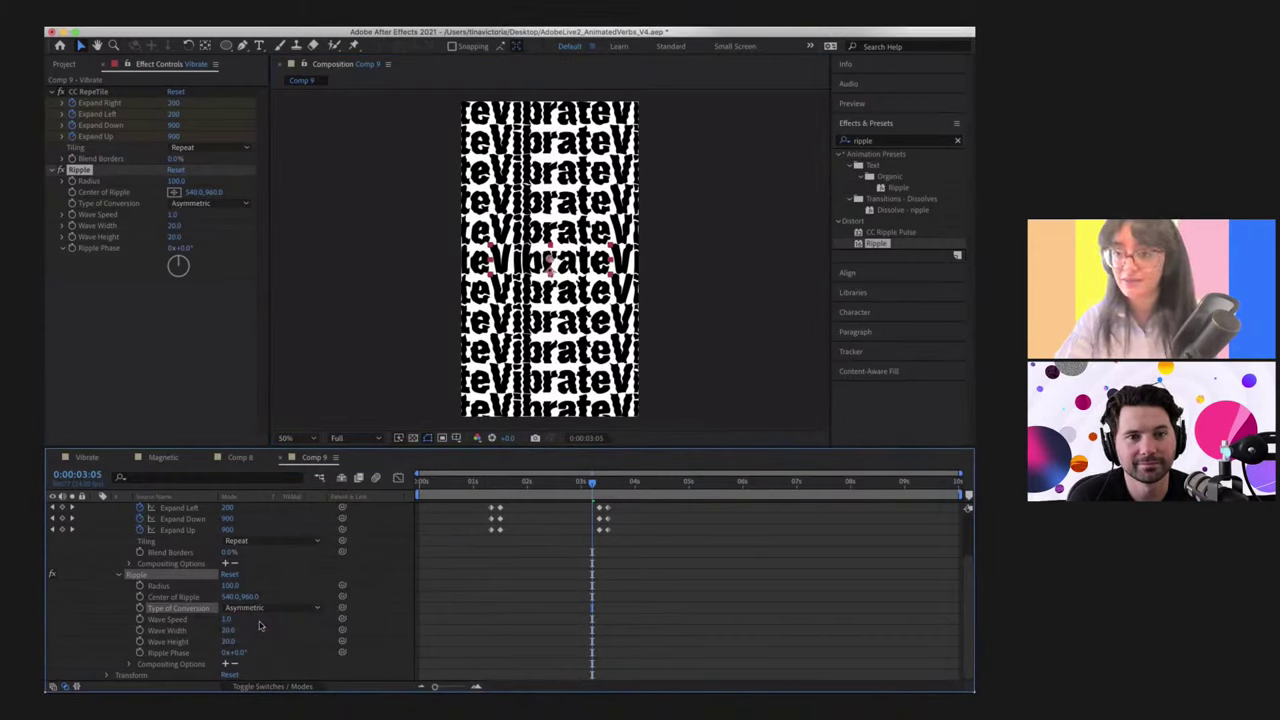
{"action": "left_click", "coordinate": [251, 608]}
{"action": "left_click", "coordinate": [250, 631]}
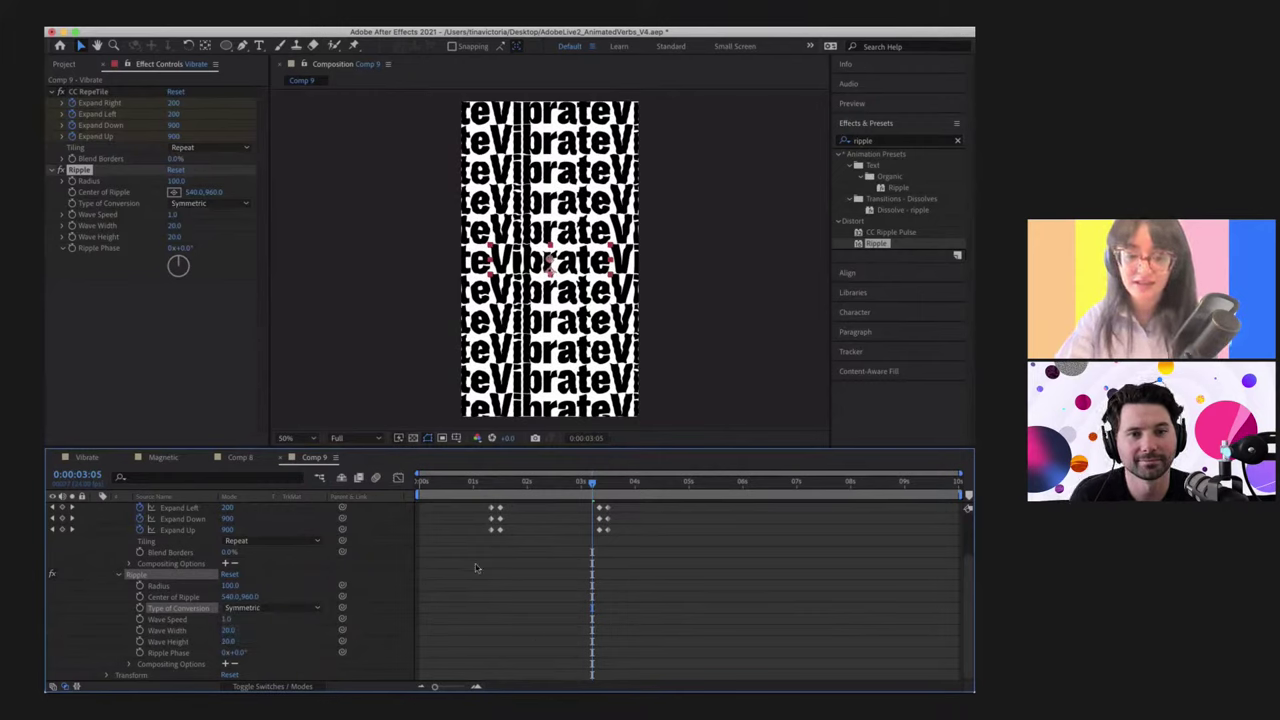
Step: Scrub the current time to 0:00:01:12 and set the Ripple effect's Wave Speed to 2
{"action": "scroll", "coordinate": [476, 568], "scroll_direction": "up", "scroll_amount": 3}
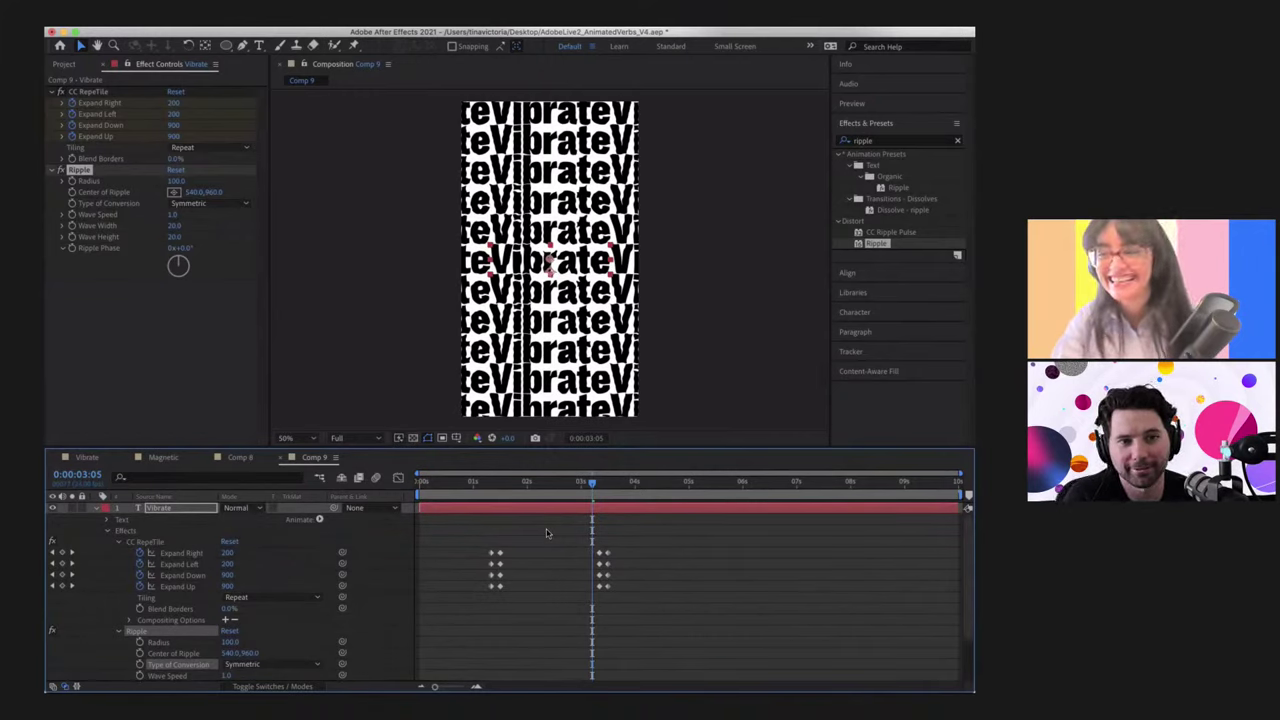
{"action": "left_click_drag", "start_coordinate": [480, 482], "coordinate": [500, 481]}
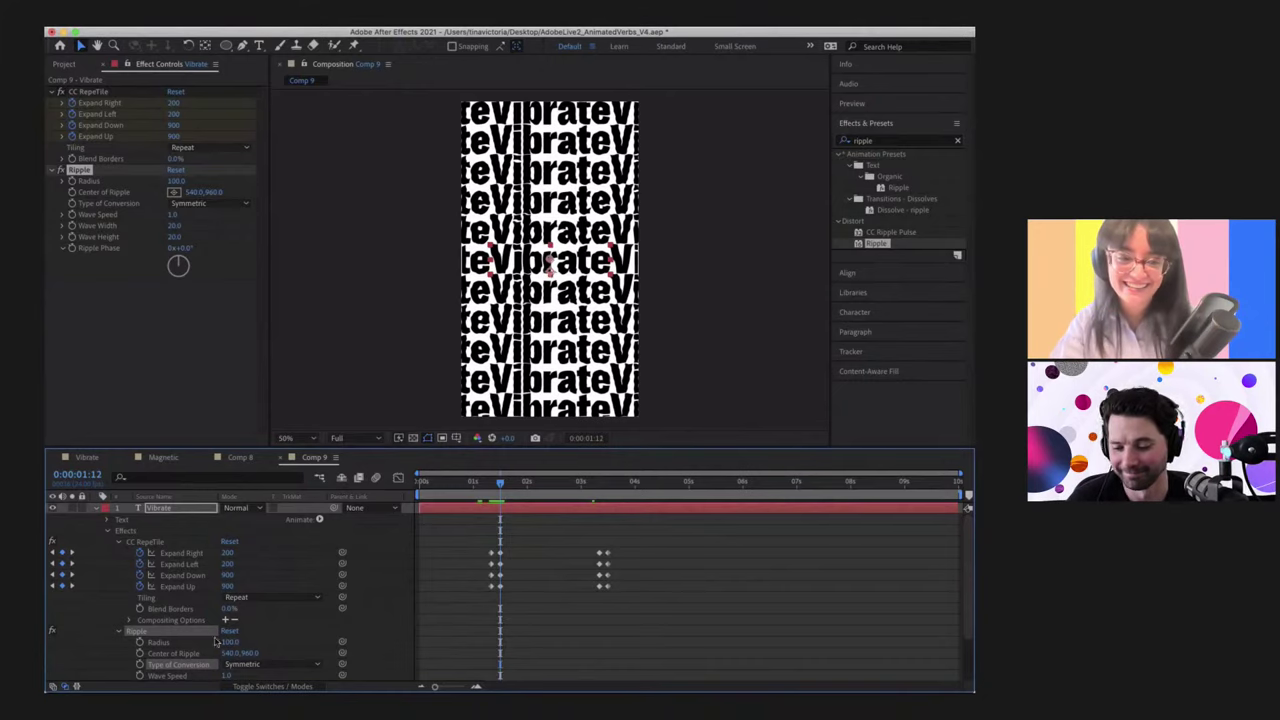
{"action": "scroll", "coordinate": [222, 619], "scroll_direction": "down", "scroll_amount": 3}
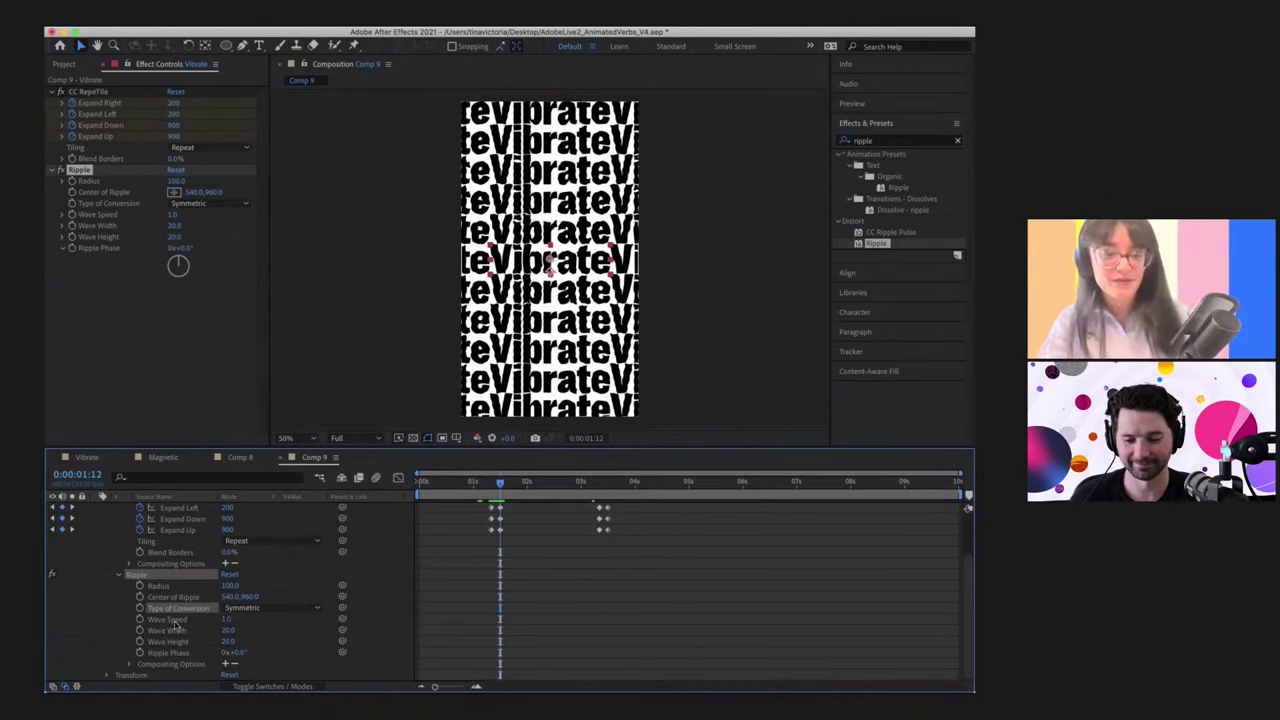
{"action": "left_click_drag", "start_coordinate": [225, 619], "coordinate": [228, 624]}
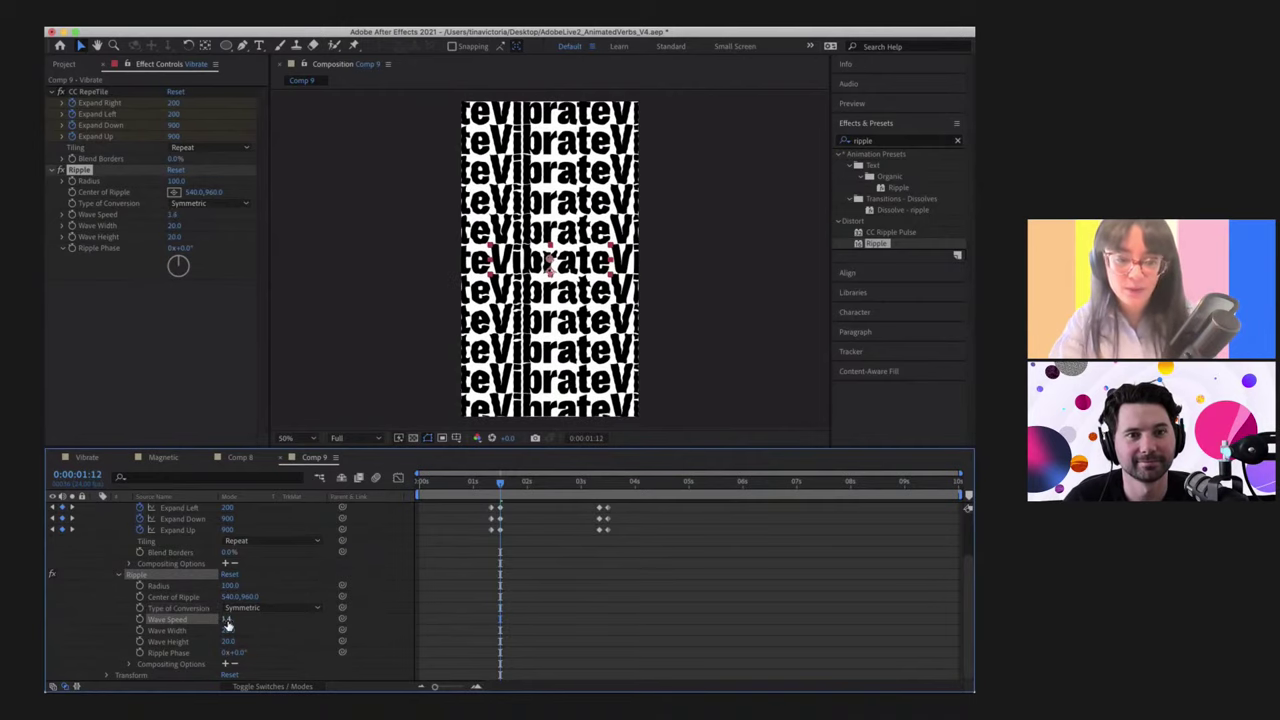
{"action": "left_click", "coordinate": [228, 620]}
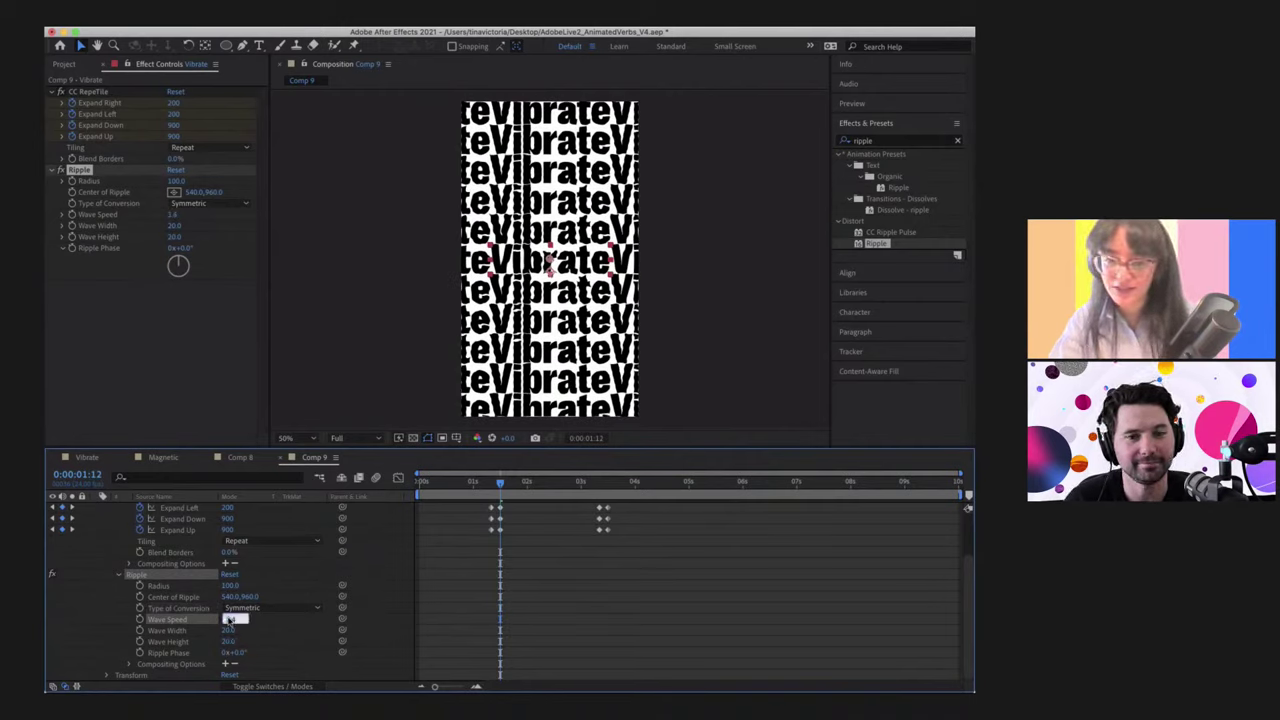
{"action": "type", "text": "2"}
{"action": "key", "text": "Tab"}
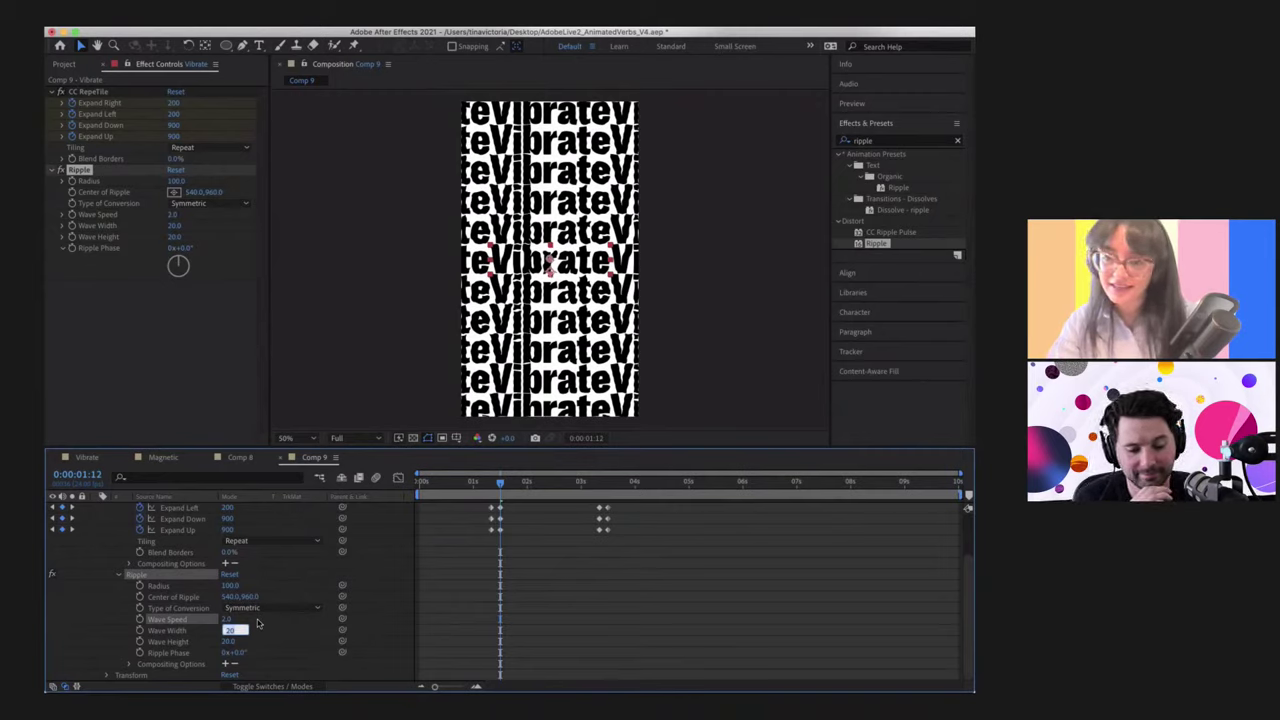
Step: Adjust the Ripple effect's Wave Width to 31.2 and its Wave Height to 0
{"action": "left_click", "coordinate": [250, 644]}
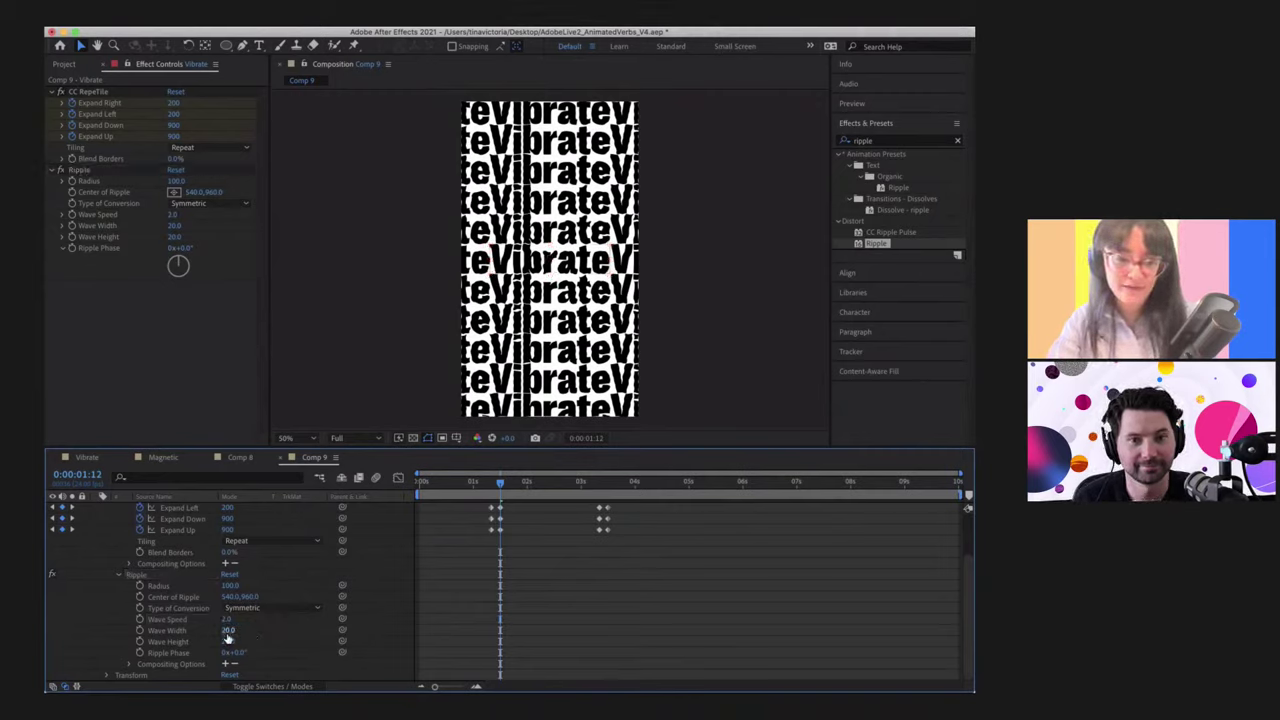
{"action": "mouse_move", "coordinate": [228, 630]}
{"action": "left_mouse_down"}
{"action": "mouse_move", "coordinate": [246, 630]}
{"action": "mouse_move", "coordinate": [222, 641]}
{"action": "left_mouse_up"}
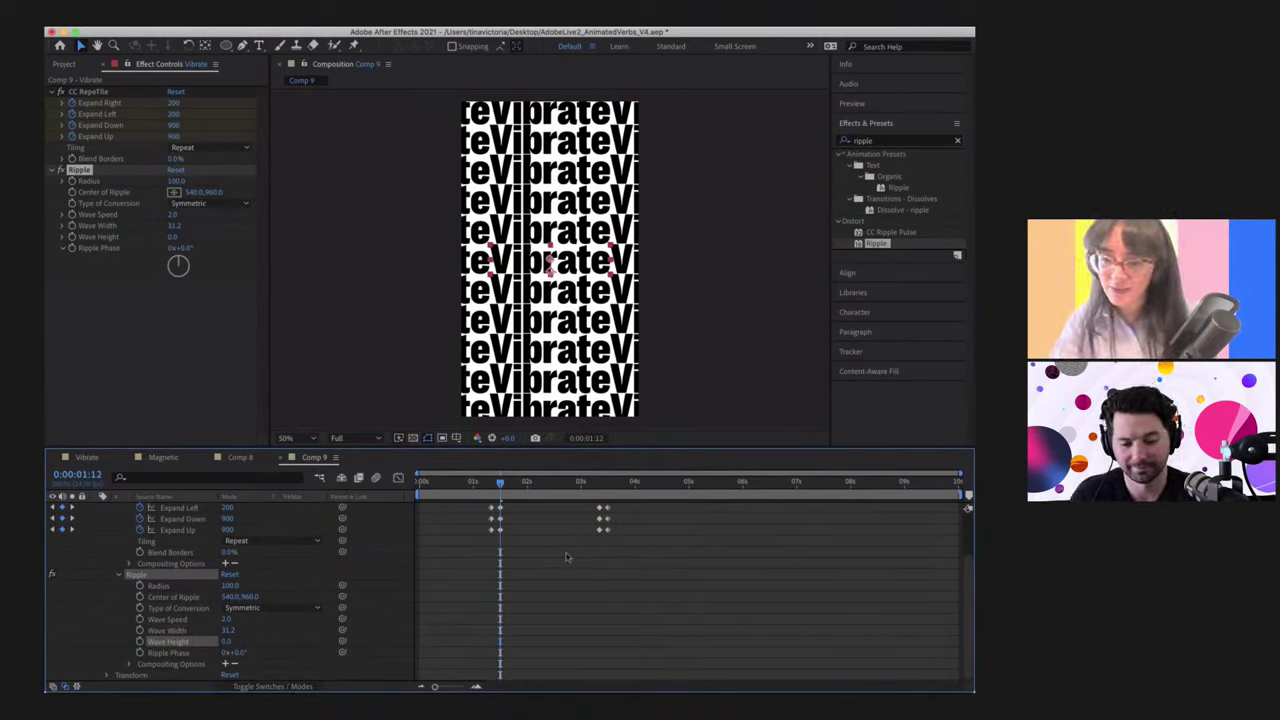
{"action": "scroll", "coordinate": [607, 585], "scroll_direction": "up", "scroll_amount": 1}
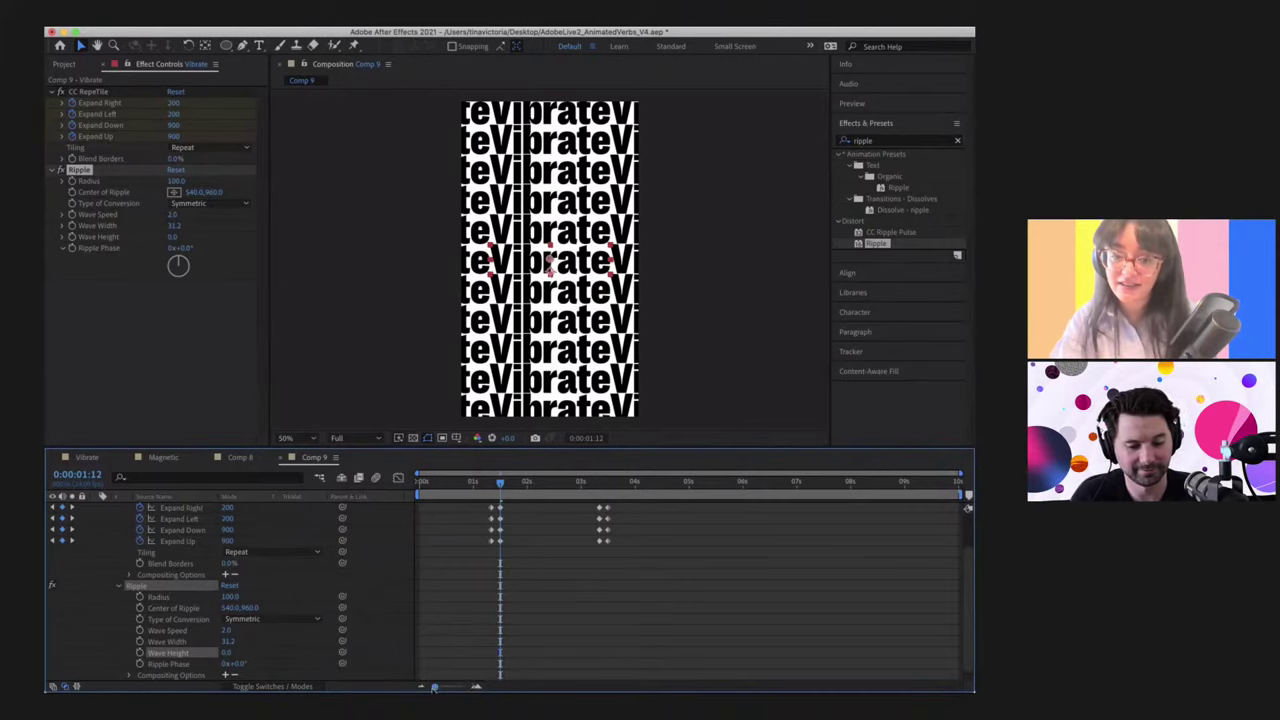
Step: At 0:00:00:20, set the Ripple's Wave Width to 2 and start keyframing both Wave Width and Wave Height
{"action": "left_click_drag", "start_coordinate": [435, 687], "coordinate": [457, 687]}
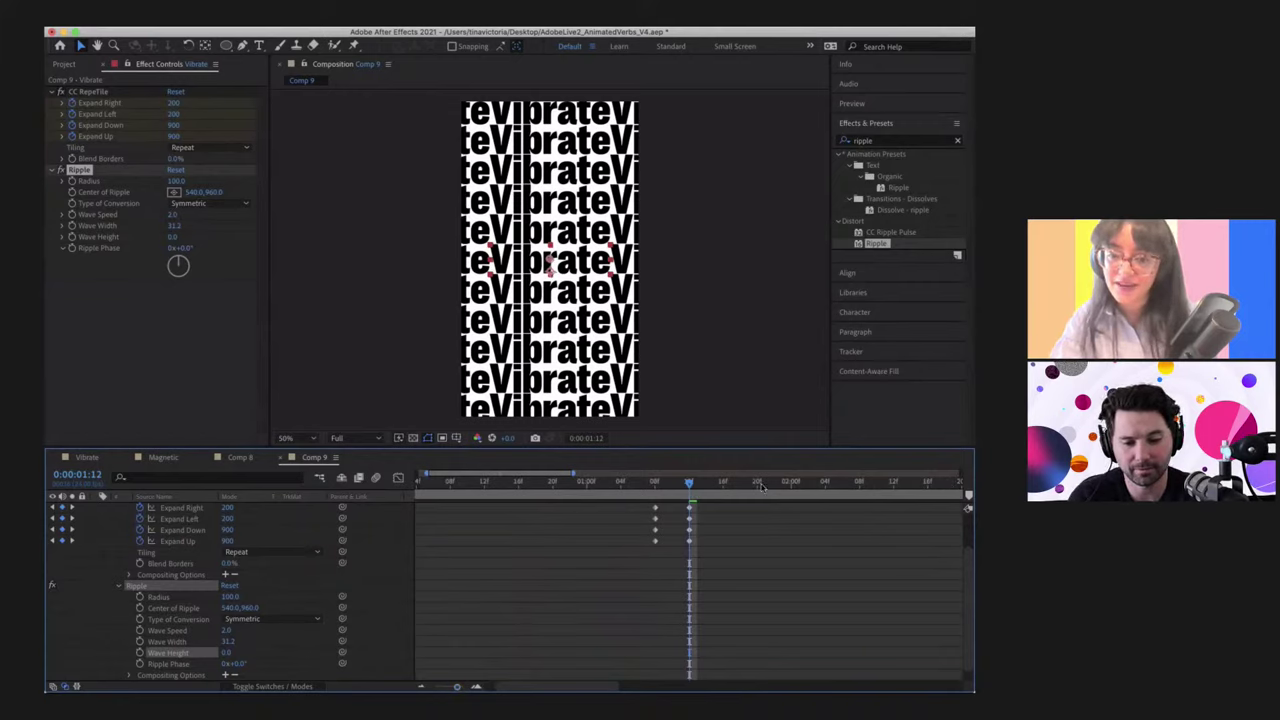
{"action": "scroll", "coordinate": [737, 543], "scroll_direction": "up", "scroll_amount": 2}
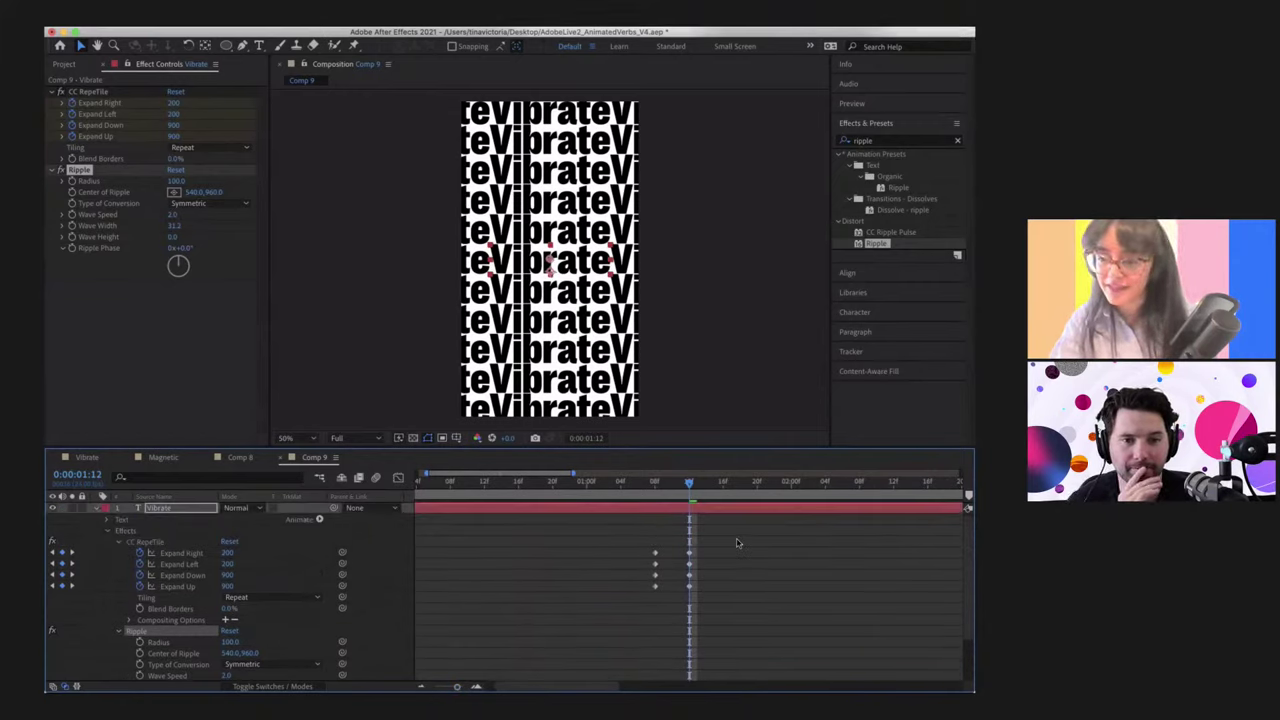
{"action": "left_click", "coordinate": [552, 483]}
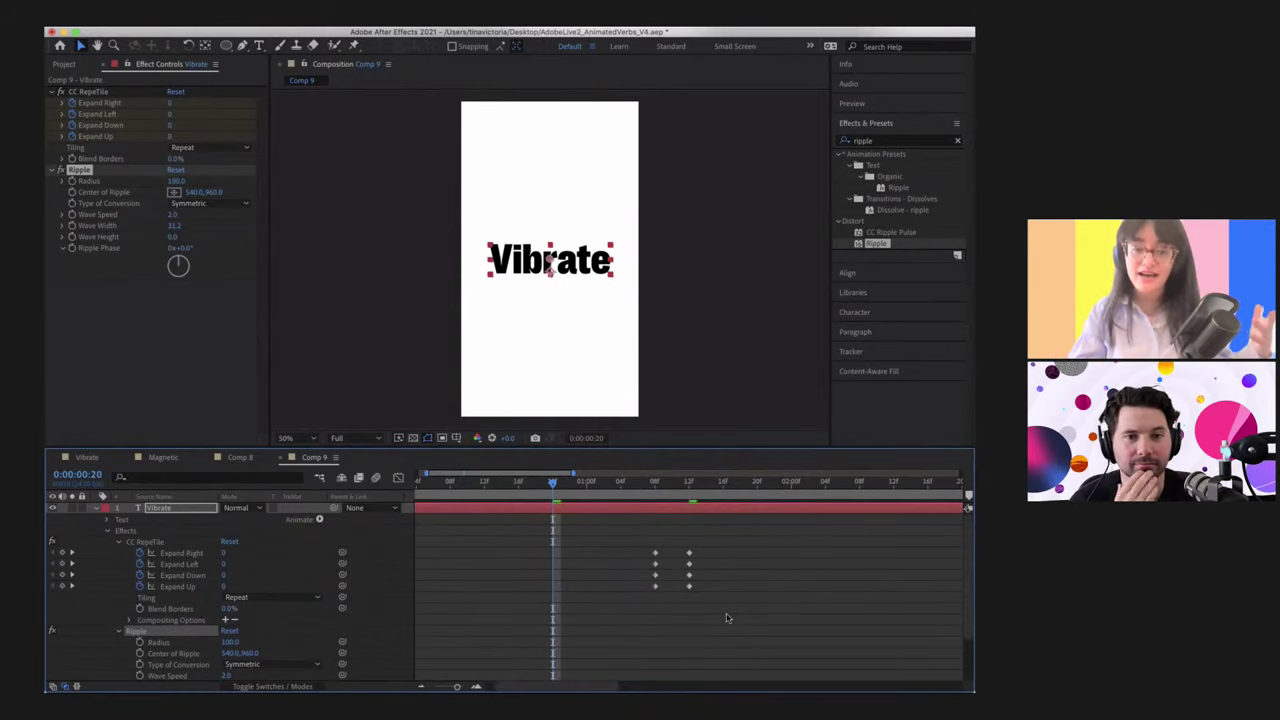
{"action": "scroll", "coordinate": [240, 630], "scroll_direction": "down", "scroll_amount": 2}
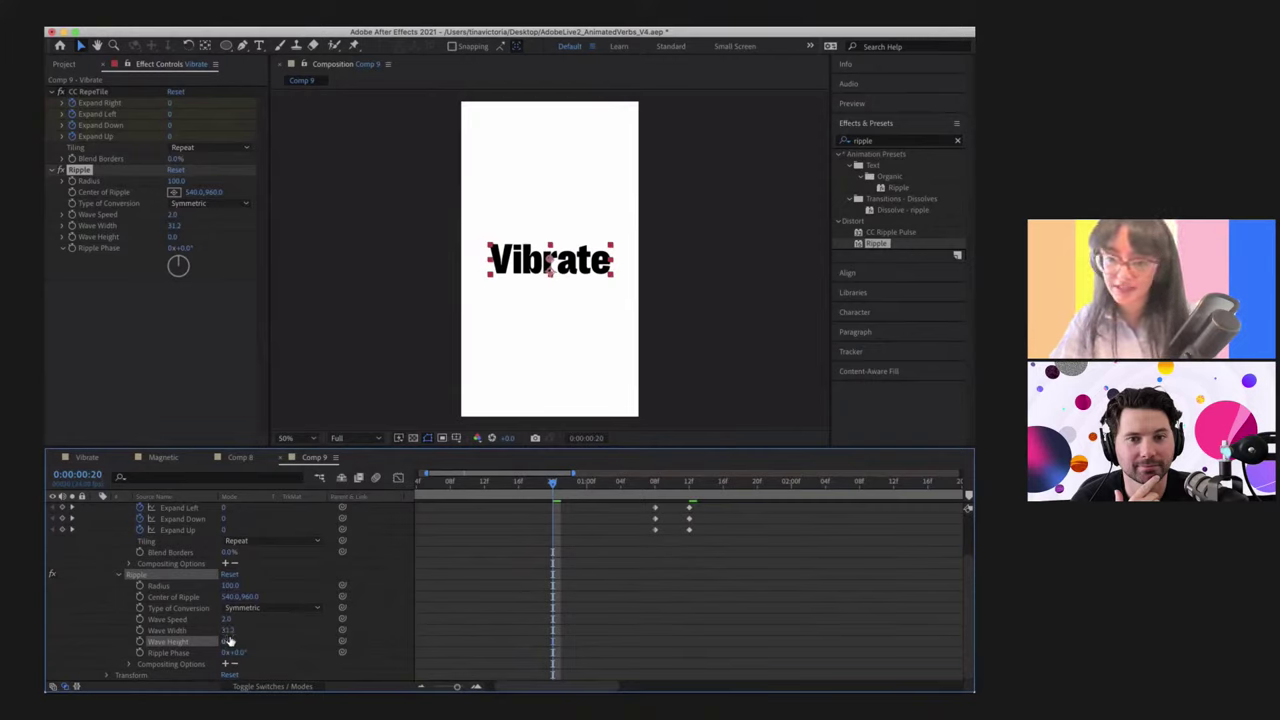
{"action": "left_click", "coordinate": [230, 633]}
{"action": "type", "text": "20"}
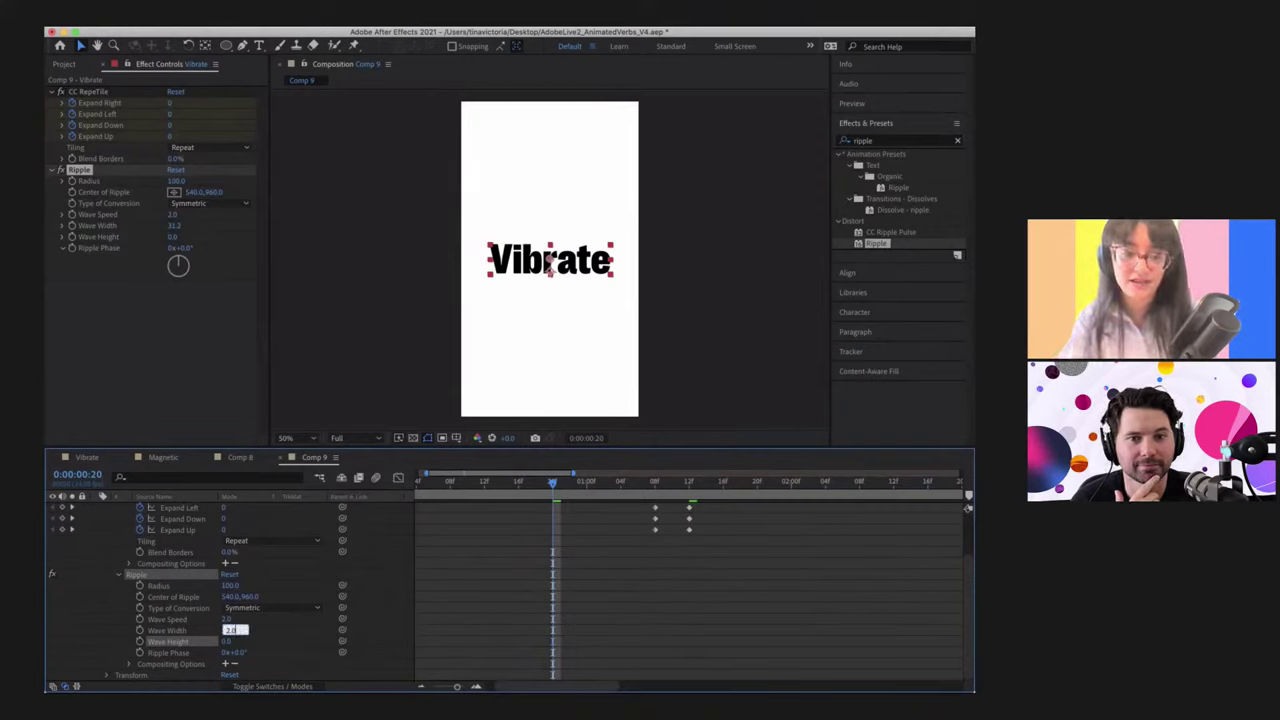
{"action": "key", "text": "Return"}
{"action": "left_click", "coordinate": [139, 631]}
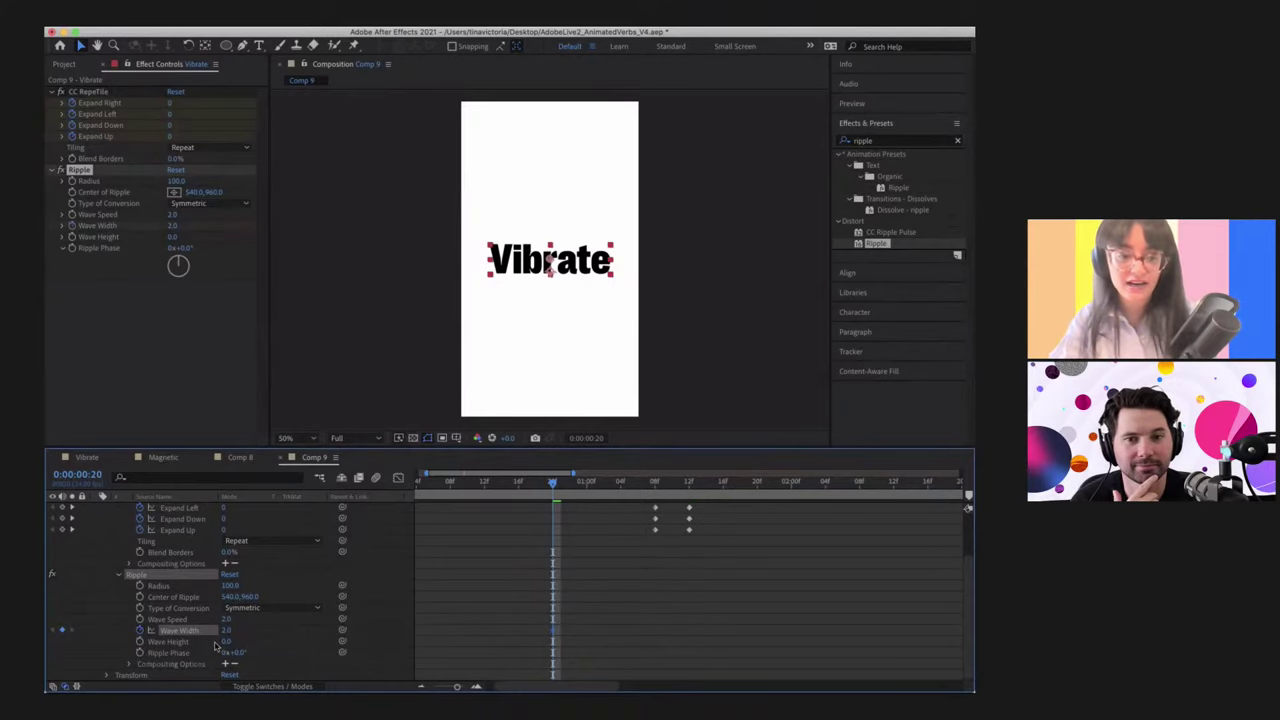
{"action": "left_click", "coordinate": [140, 642]}
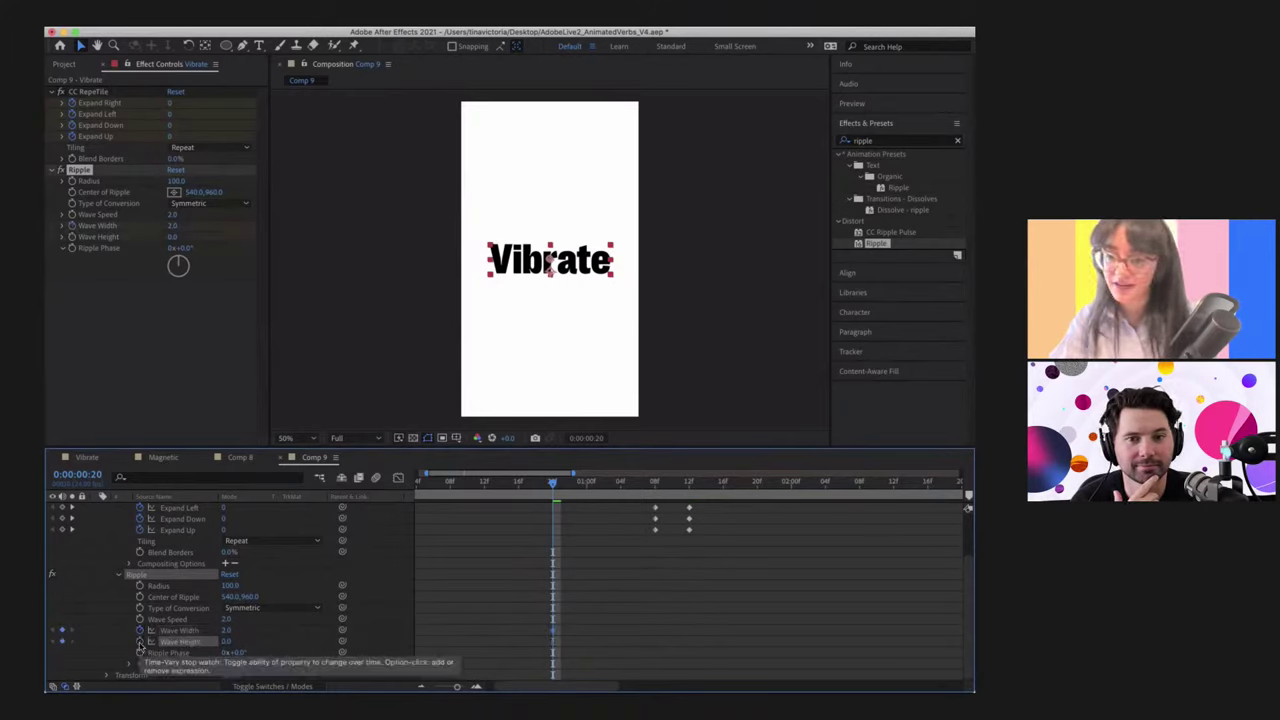
Step: Set the Ripple Phase to 1x+0.0° and add its first keyframe at 0:00:00:20
{"action": "scroll", "coordinate": [220, 656], "scroll_direction": "left", "scroll_amount": 2}
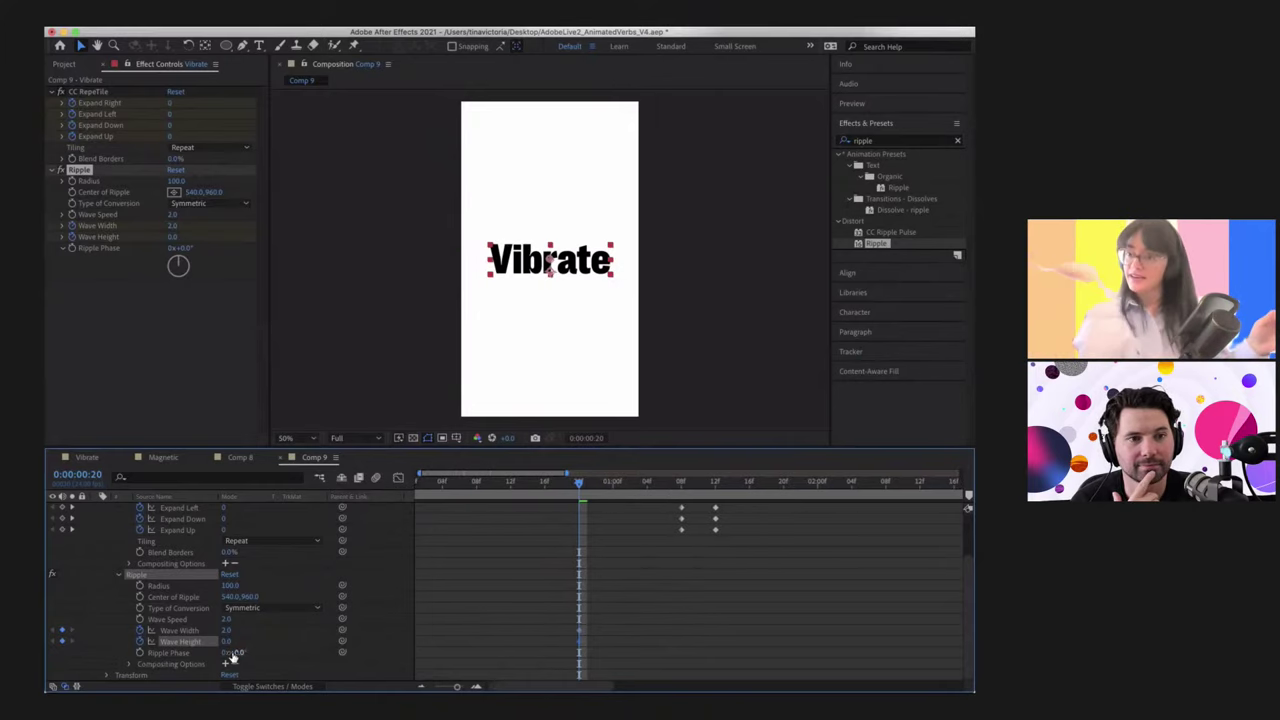
{"action": "left_click", "coordinate": [229, 653]}
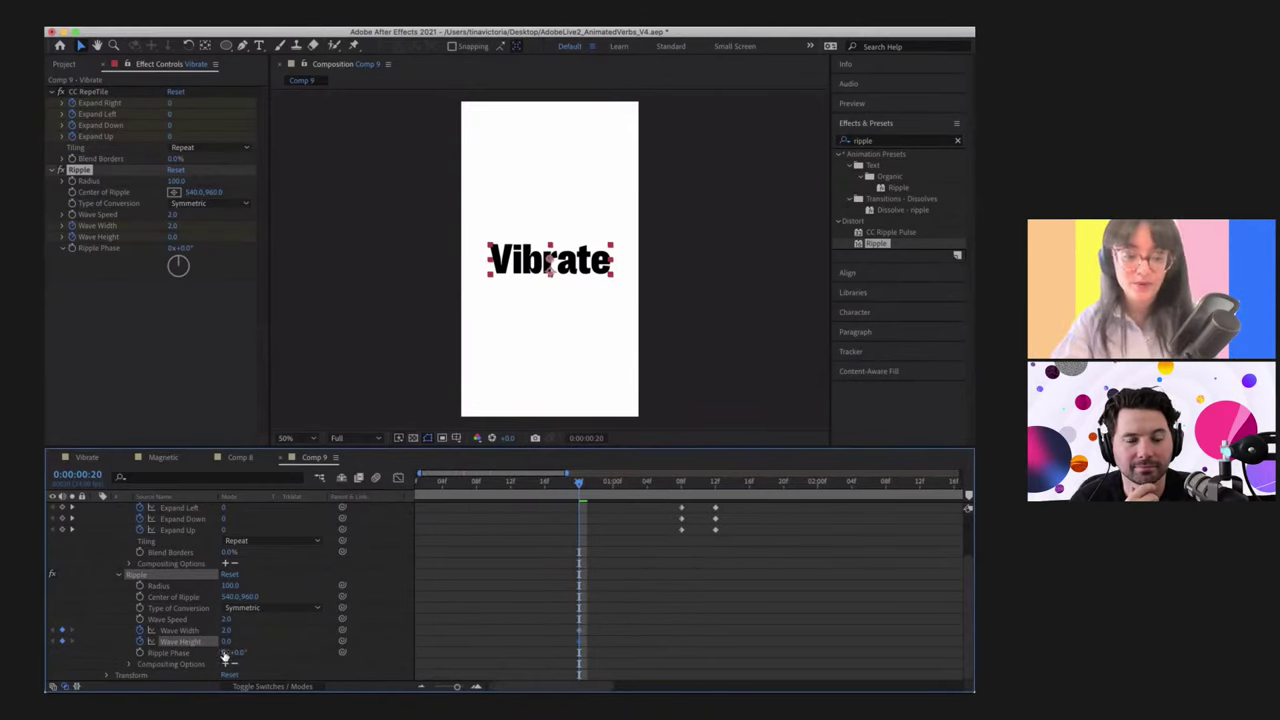
{"action": "type", "text": "1x+0"}
{"action": "left_click", "coordinate": [141, 653]}
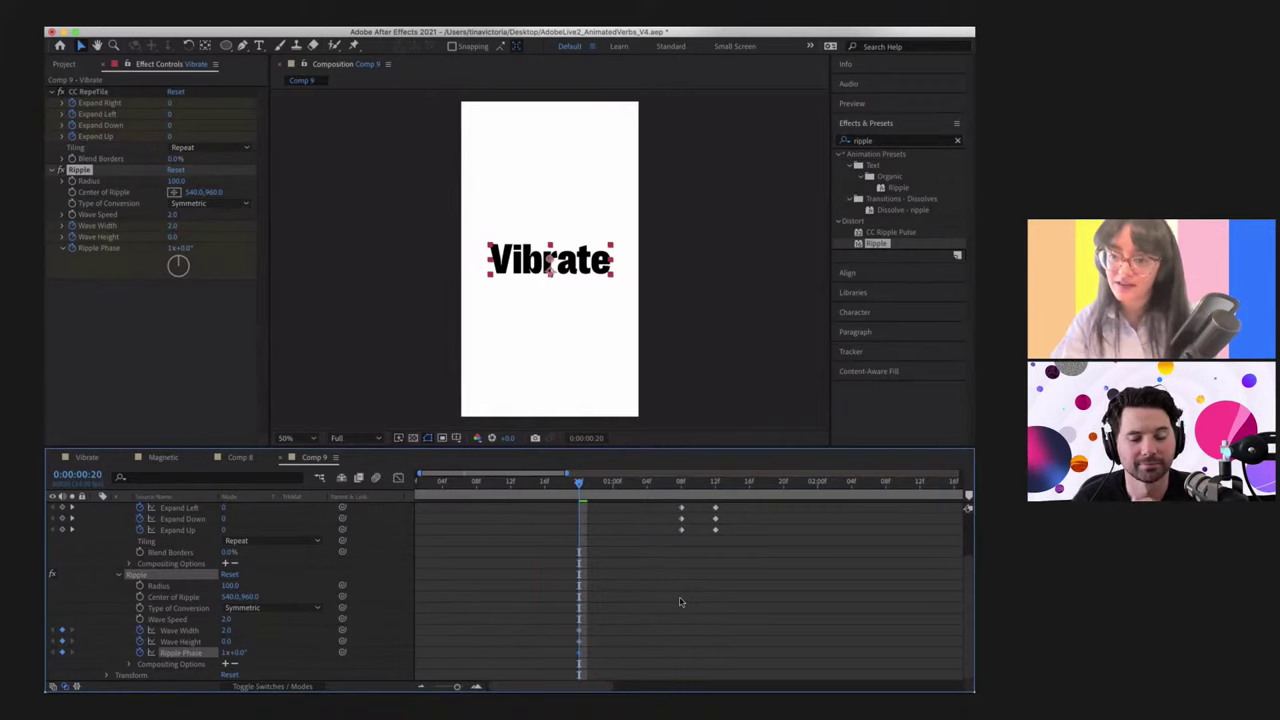
Step: Keyframe the Ripple's Wave Height at 200 at 0:00:02:00
{"action": "scroll", "coordinate": [679, 601], "scroll_direction": "right", "scroll_amount": 3}
{"action": "left_click", "coordinate": [686, 486]}
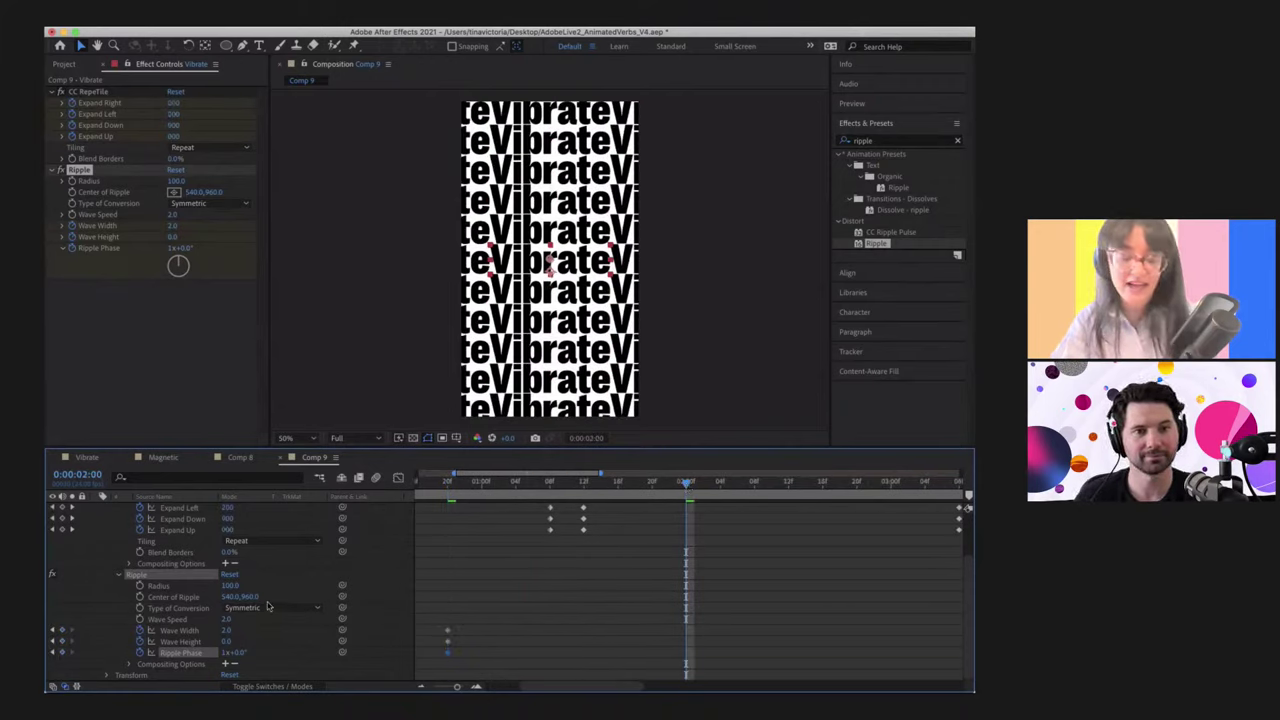
{"action": "left_click", "coordinate": [226, 641]}
{"action": "type", "text": "200"}
{"action": "key", "text": "Return"}
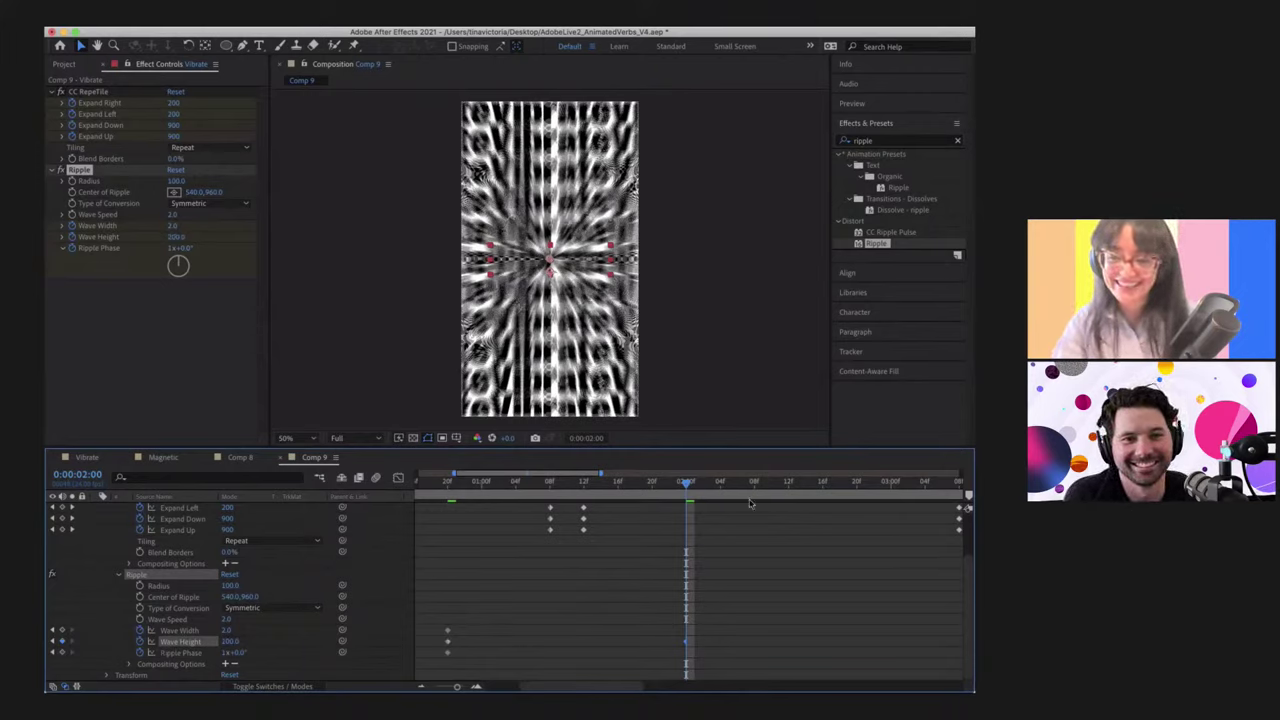
Step: Keyframe the Ripple's Wave Width at 50 at 0:00:02:16
{"action": "left_click", "coordinate": [822, 484]}
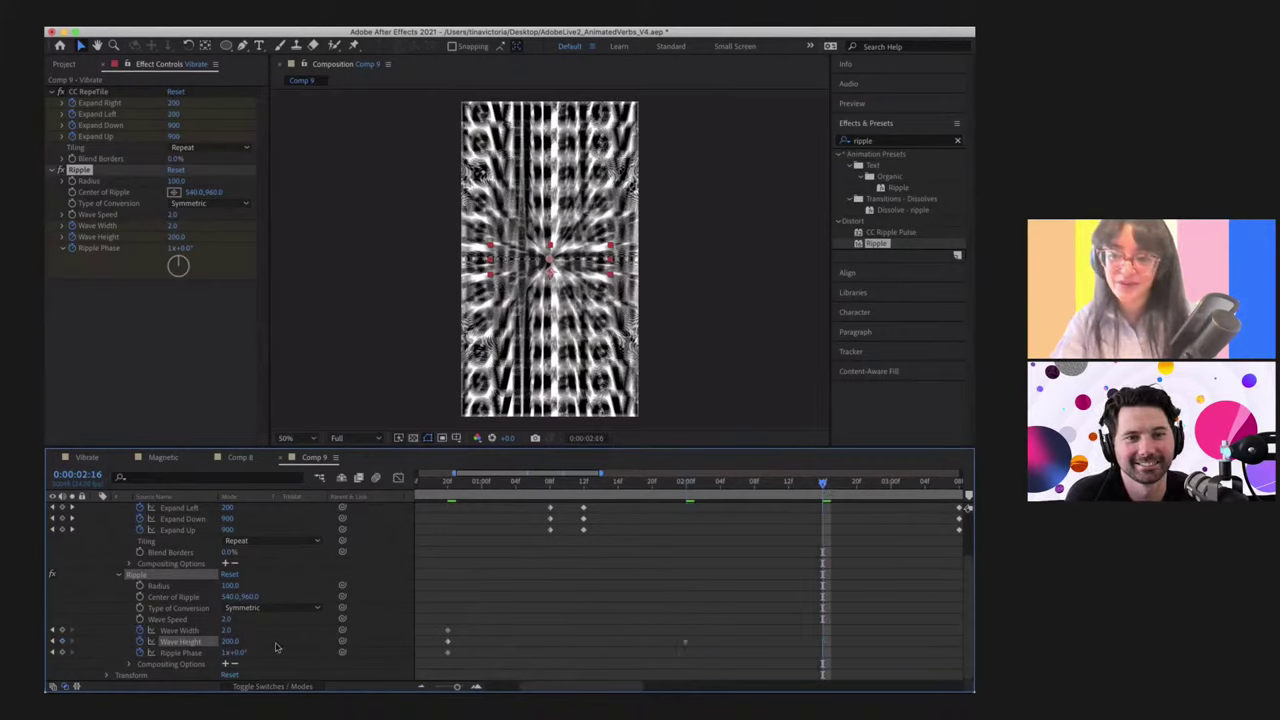
{"action": "left_click", "coordinate": [230, 630]}
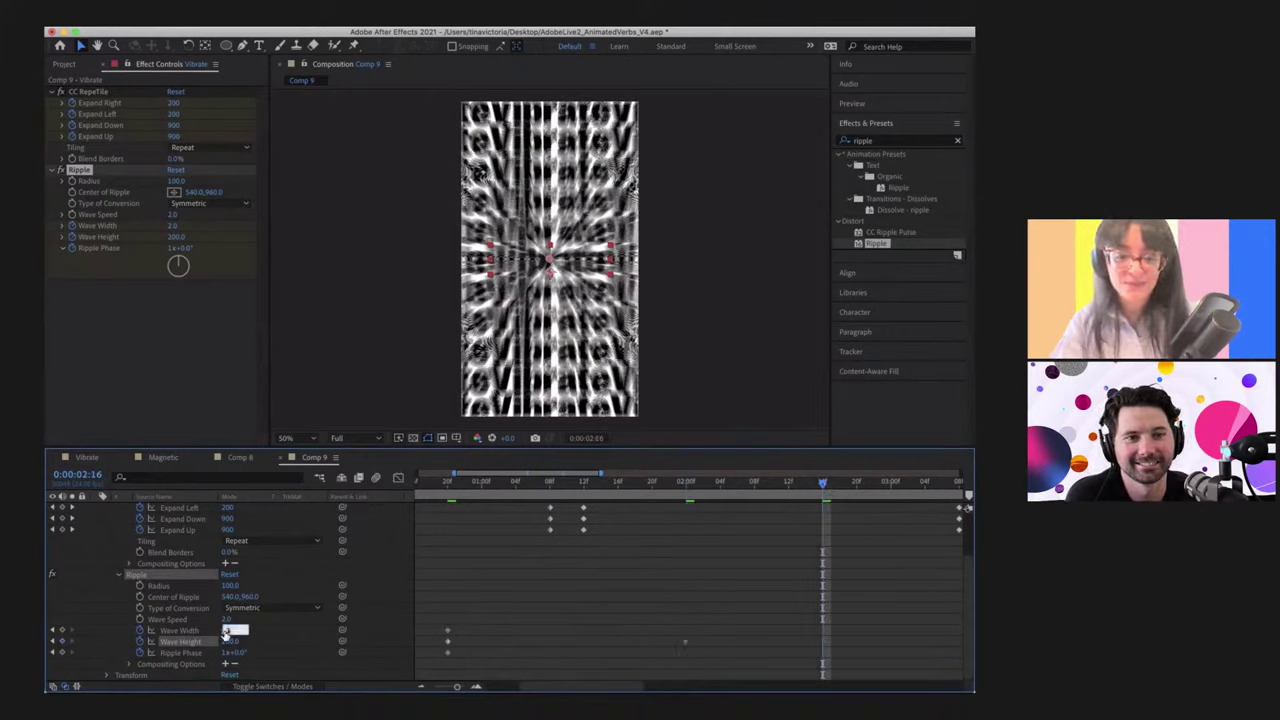
{"action": "type", "text": "50"}
{"action": "key", "text": "Return"}
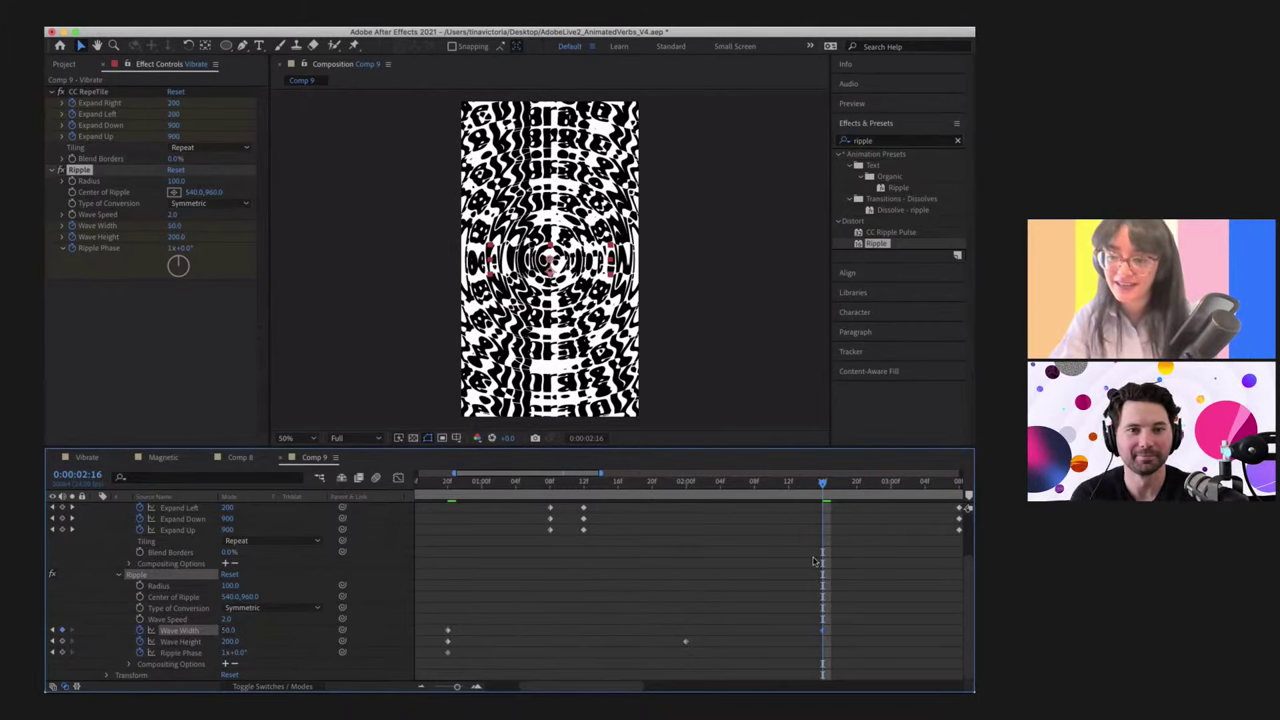
Step: Keyframe the Ripple's Wave Width at 2 at 0:00:04:00
{"action": "scroll", "coordinate": [815, 562], "scroll_direction": "right", "scroll_amount": 5}
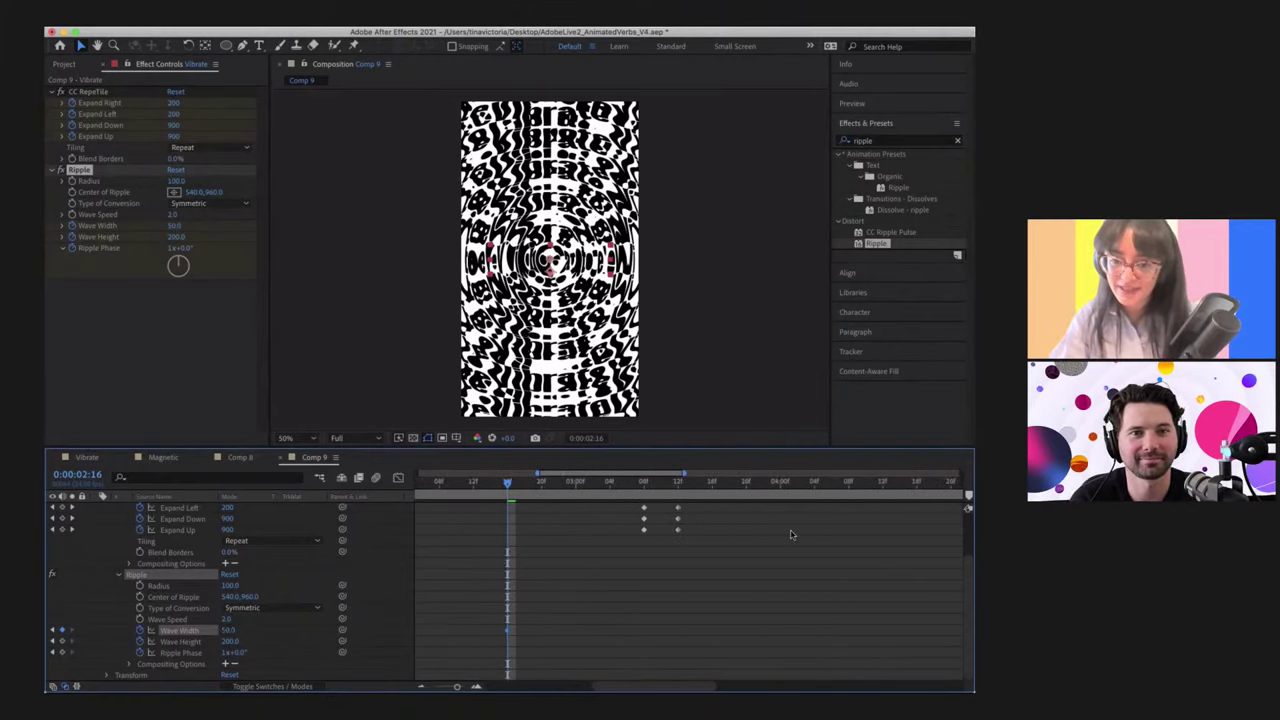
{"action": "left_click", "coordinate": [780, 484]}
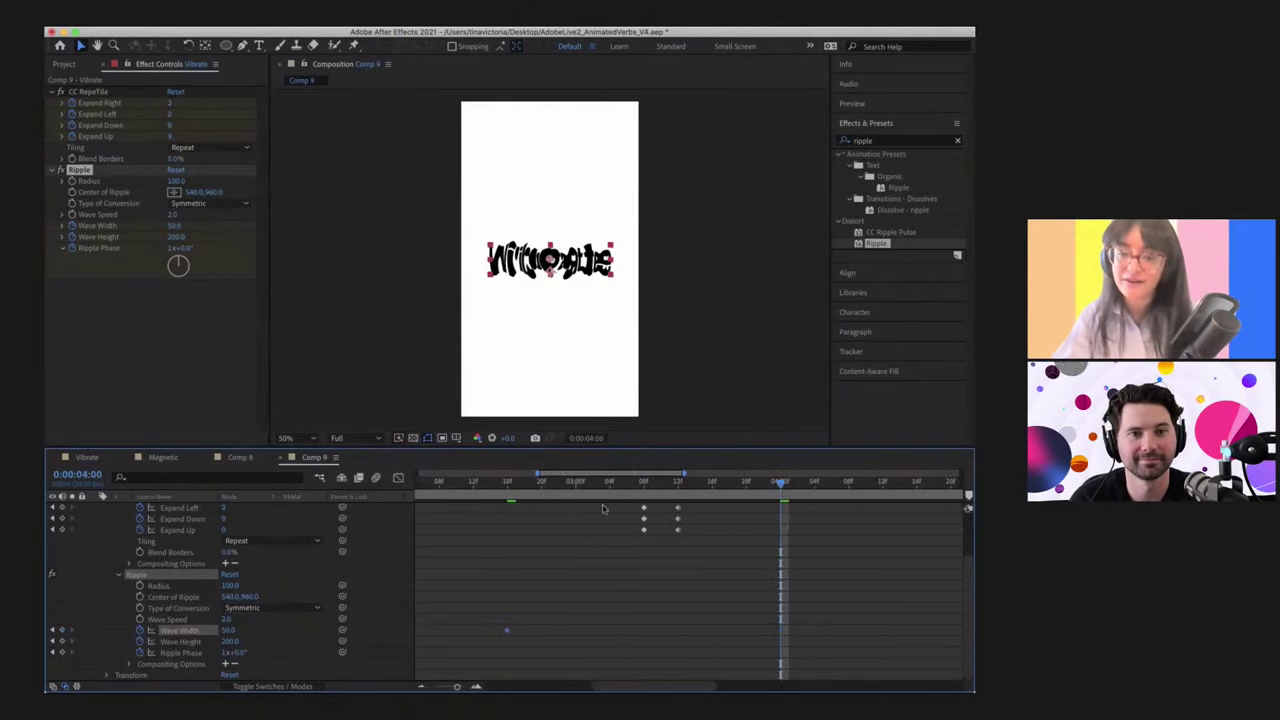
{"action": "left_click_drag", "start_coordinate": [616, 488], "coordinate": [780, 474]}
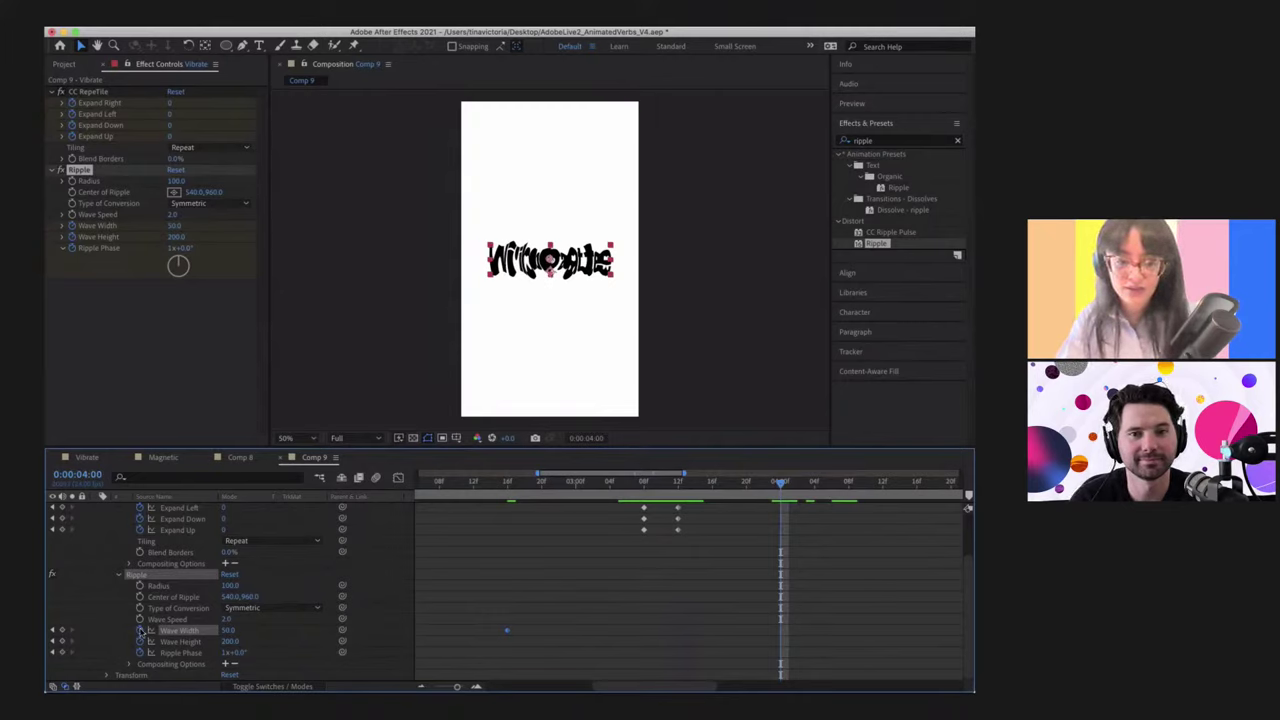
{"action": "left_click", "coordinate": [229, 630]}
{"action": "type", "text": "2"}
{"action": "key", "text": "Return"}
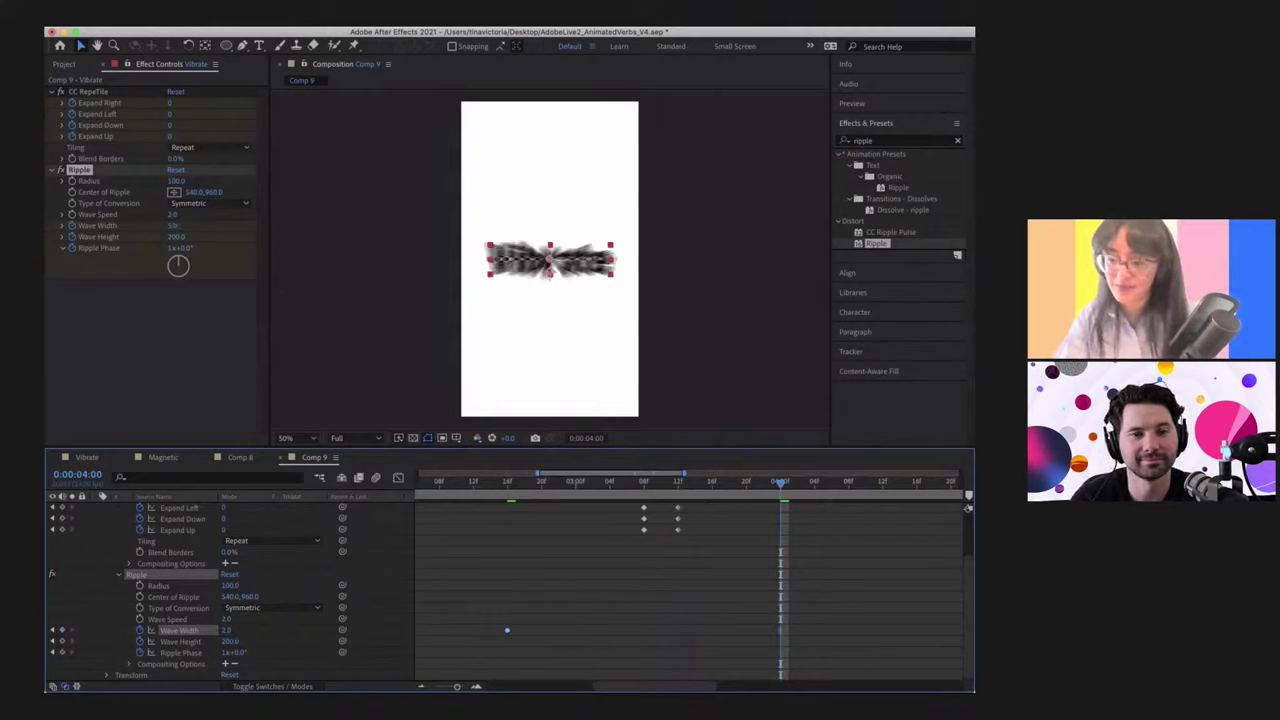
Step: At 0:00:04:00, keyframe the Ripple's Wave Height at 0 and its Ripple Phase at 3x+0.0°
{"action": "left_click", "coordinate": [232, 641]}
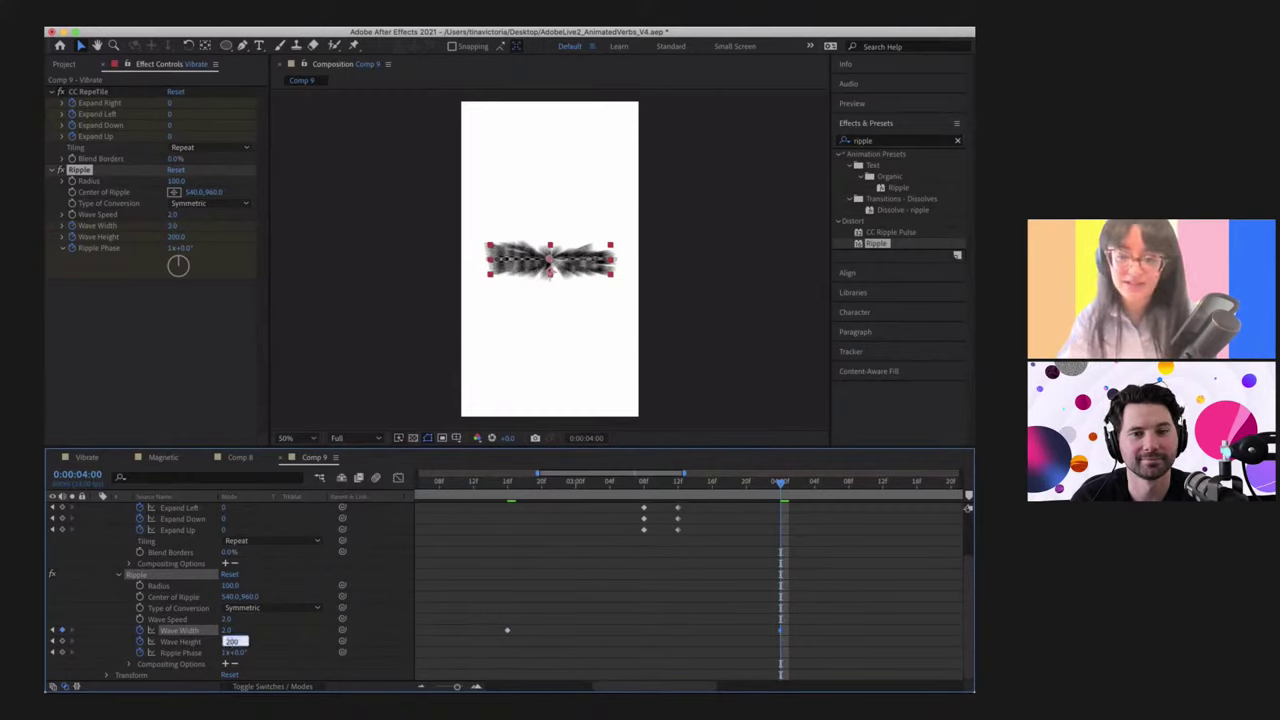
{"action": "type", "text": "2"}
{"action": "key", "text": "Return"}
{"action": "left_click", "coordinate": [226, 652]}
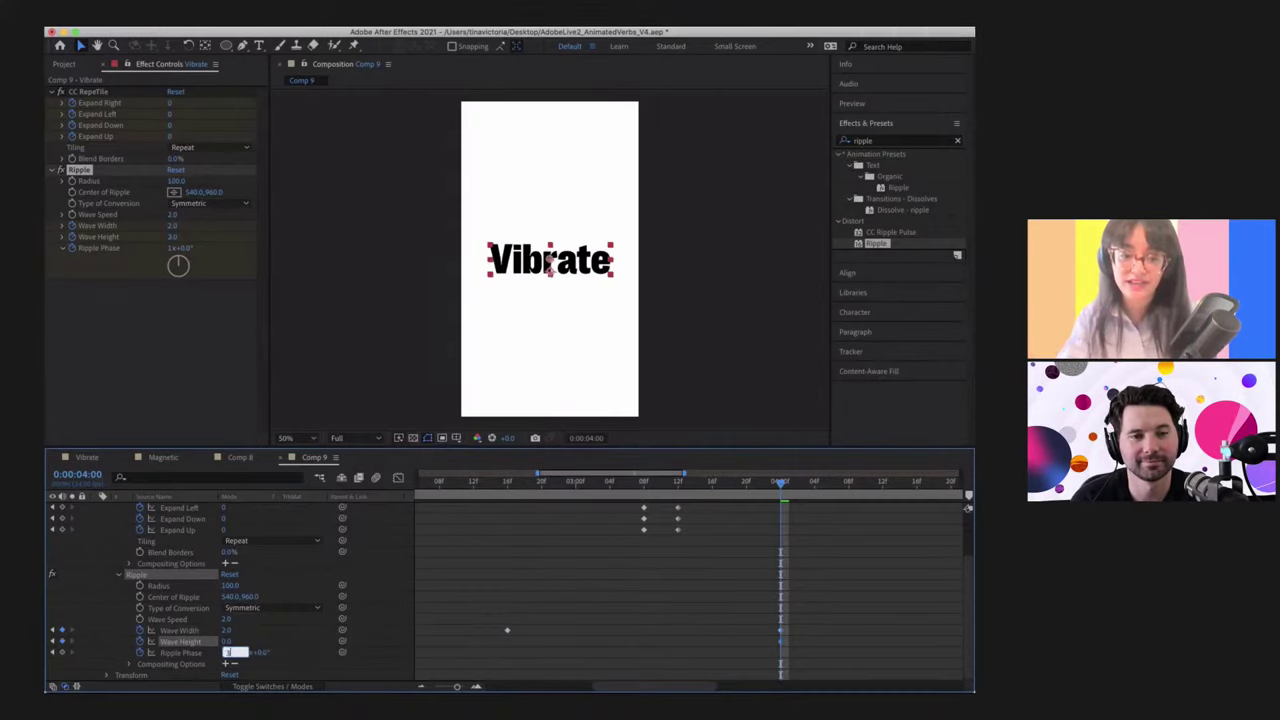
{"action": "key", "text": "Return"}
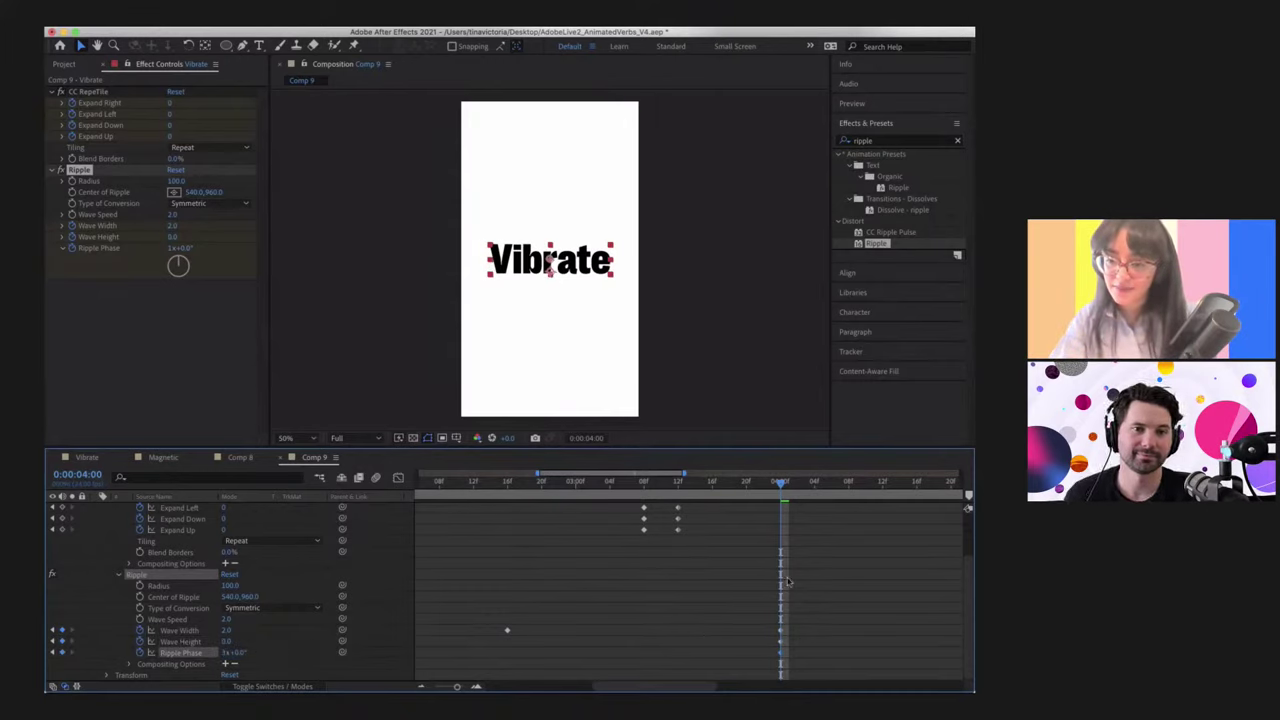
{"action": "scroll", "coordinate": [788, 583], "scroll_direction": "right", "scroll_amount": 3}
{"action": "left_click", "coordinate": [779, 487]}
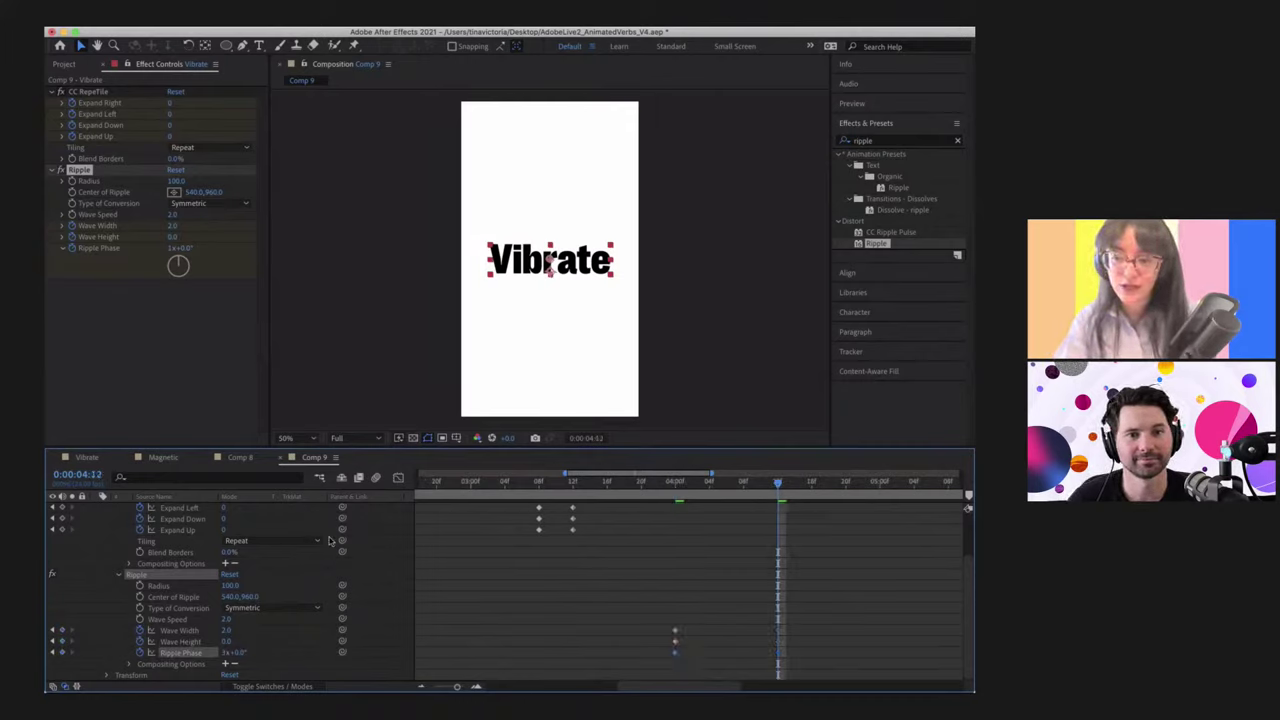
{"action": "left_click", "coordinate": [226, 631]}
{"action": "type", "text": "20"}
{"action": "key", "text": "Return"}
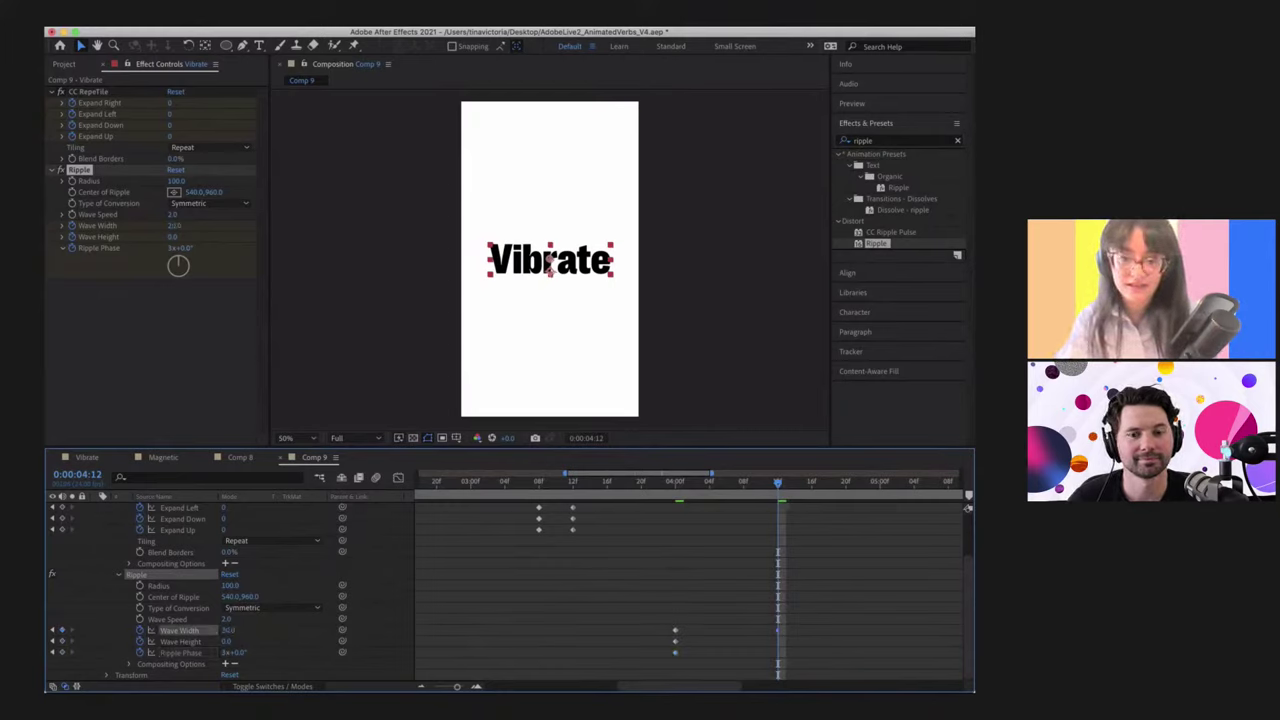
{"action": "mouse_move", "coordinate": [697, 484]}
{"action": "left_mouse_down"}
{"action": "mouse_move", "coordinate": [760, 484]}
{"action": "mouse_move", "coordinate": [710, 484]}
{"action": "left_mouse_up"}
{"action": "left_click_drag", "start_coordinate": [812, 664], "coordinate": [754, 604]}
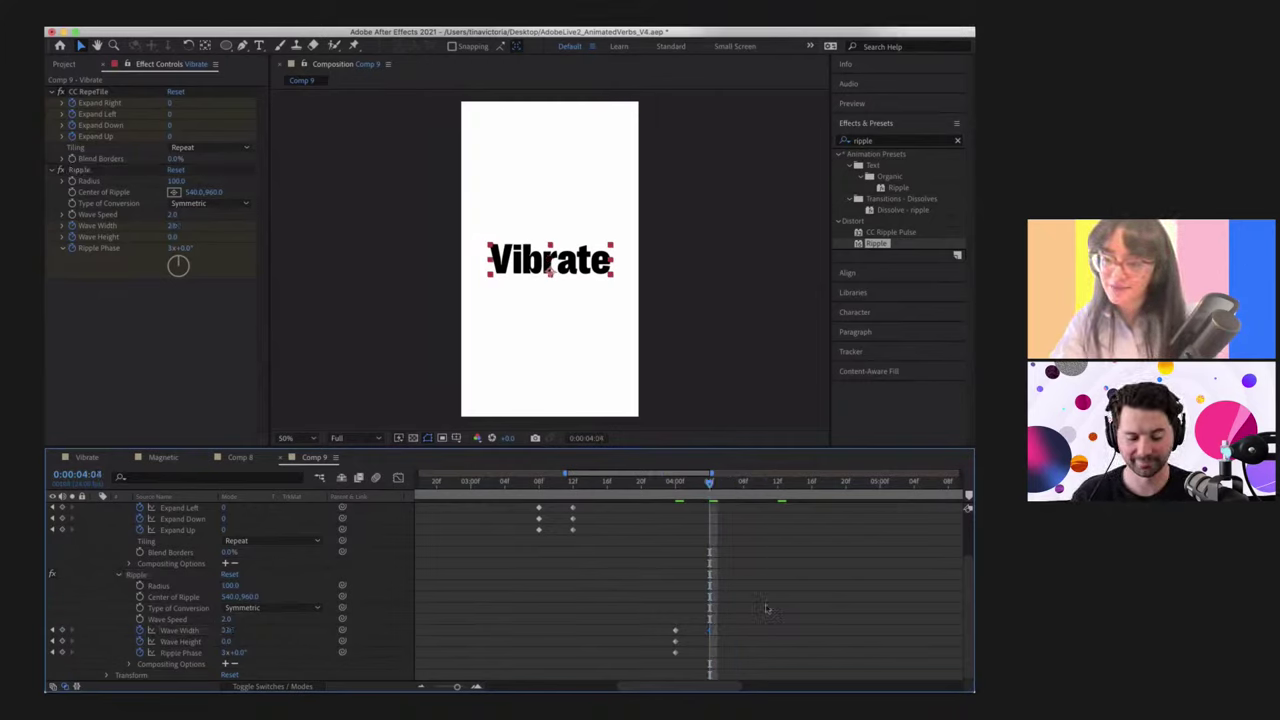
Step: Preview the full Vibrate ripple animation from the beginning of the composition
{"action": "left_click_drag", "start_coordinate": [457, 686], "coordinate": [434, 686]}
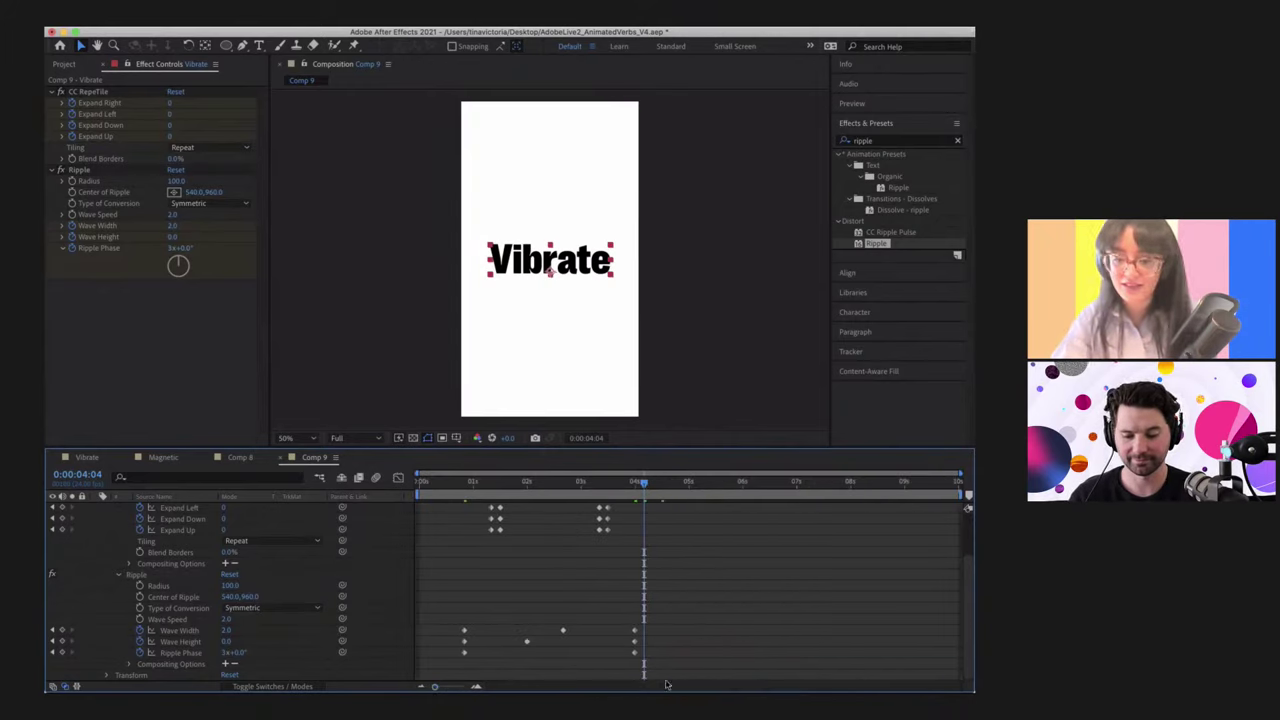
{"action": "key", "text": "Home"}
{"action": "left_click", "coordinate": [705, 540]}
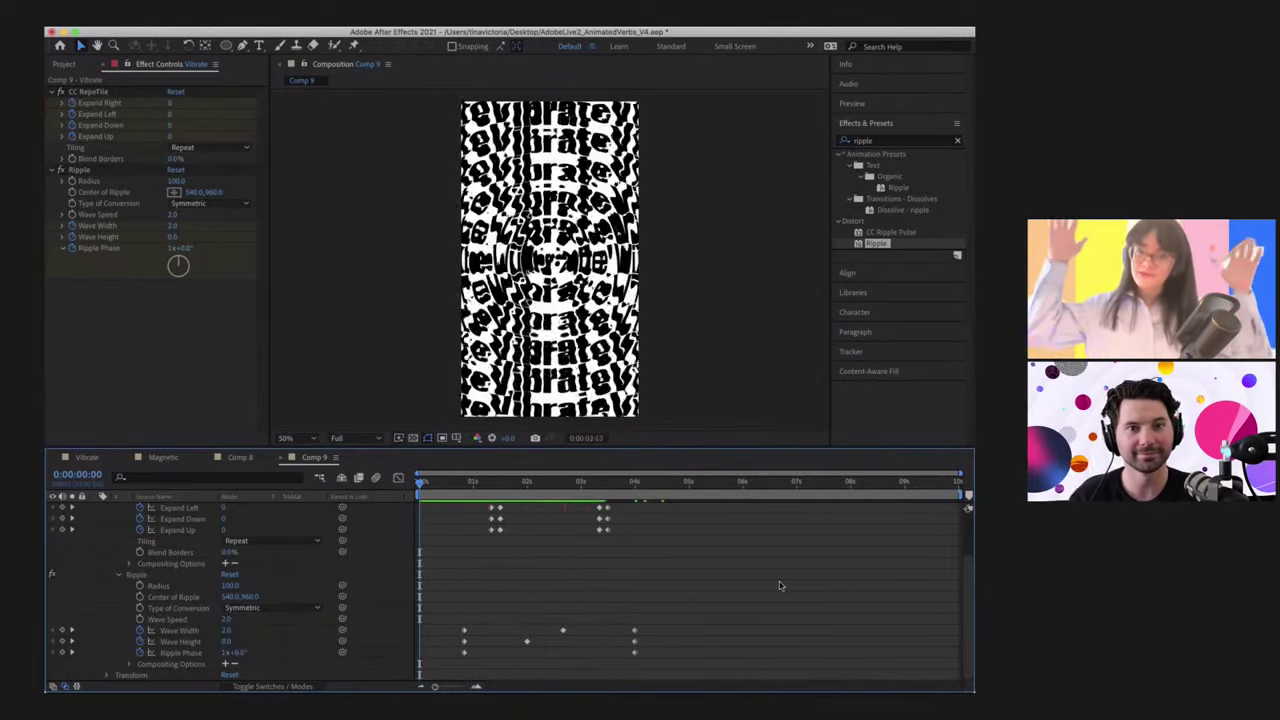
{"action": "left_click", "coordinate": [720, 584]}
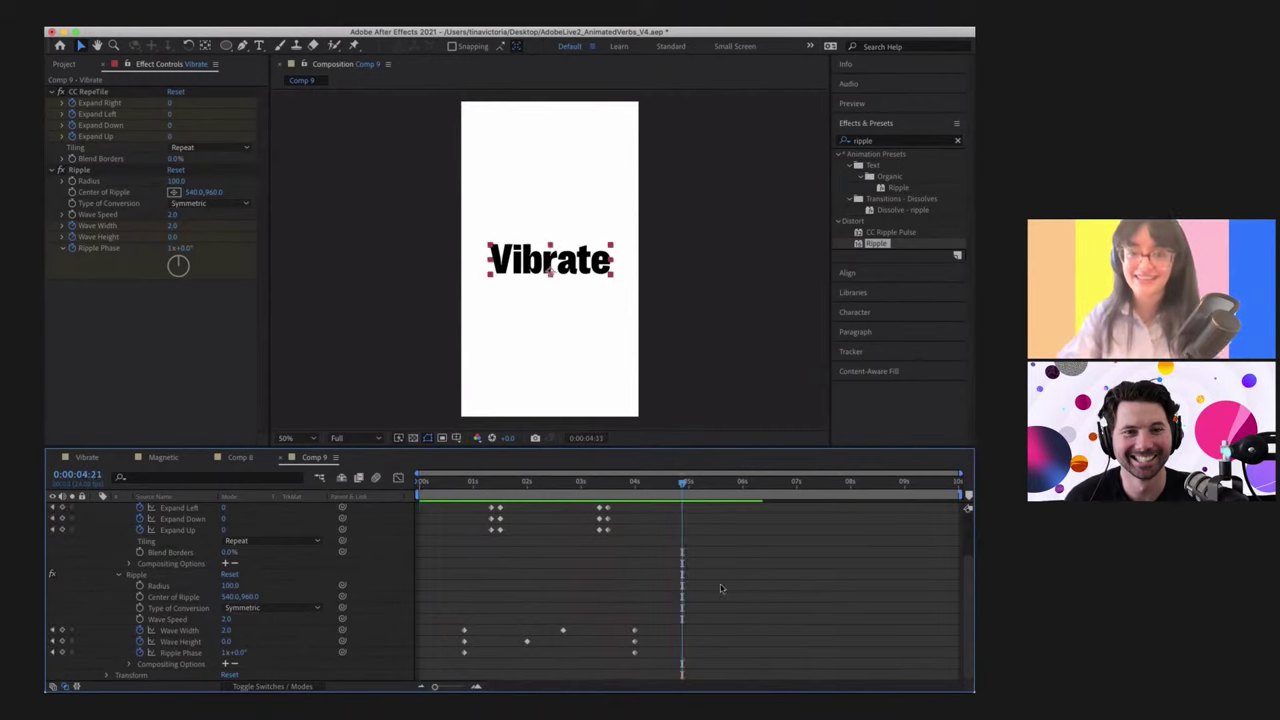
Step: Apply Easy Ease to all of the Ripple's Wave Width, Wave Height and Ripple Phase keyframes
{"action": "left_click", "coordinate": [617, 485]}
{"action": "left_click_drag", "start_coordinate": [617, 485], "coordinate": [543, 483]}
{"action": "left_click_drag", "start_coordinate": [684, 672], "coordinate": [451, 609]}
{"action": "key", "text": "space"}
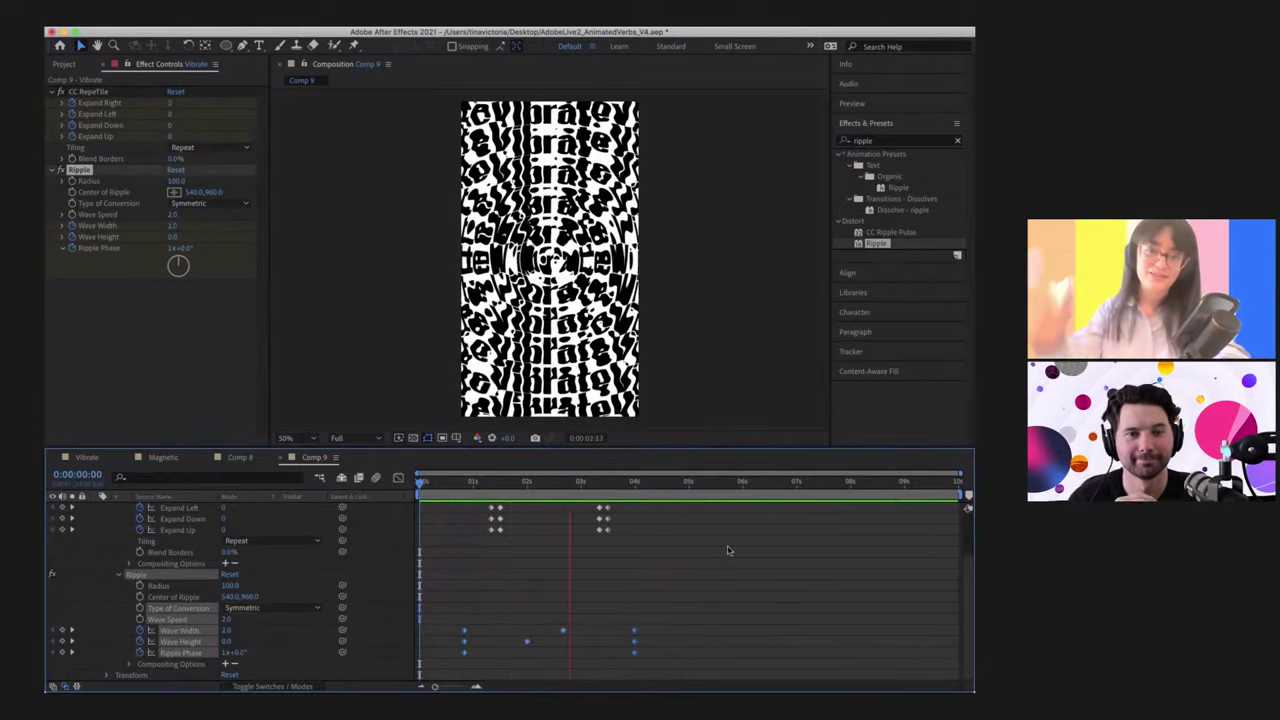
{"action": "key", "text": "space"}
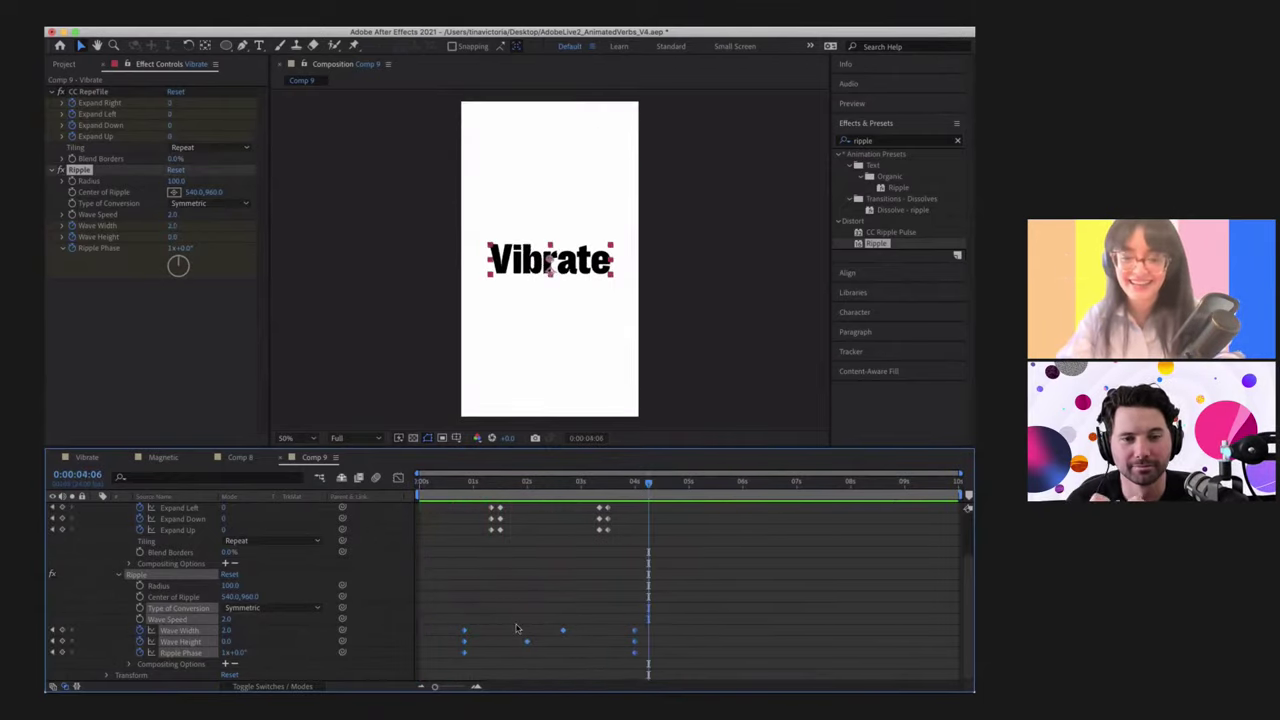
{"action": "right_click", "coordinate": [464, 632]}
{"action": "mouse_move", "coordinate": [573, 680]}
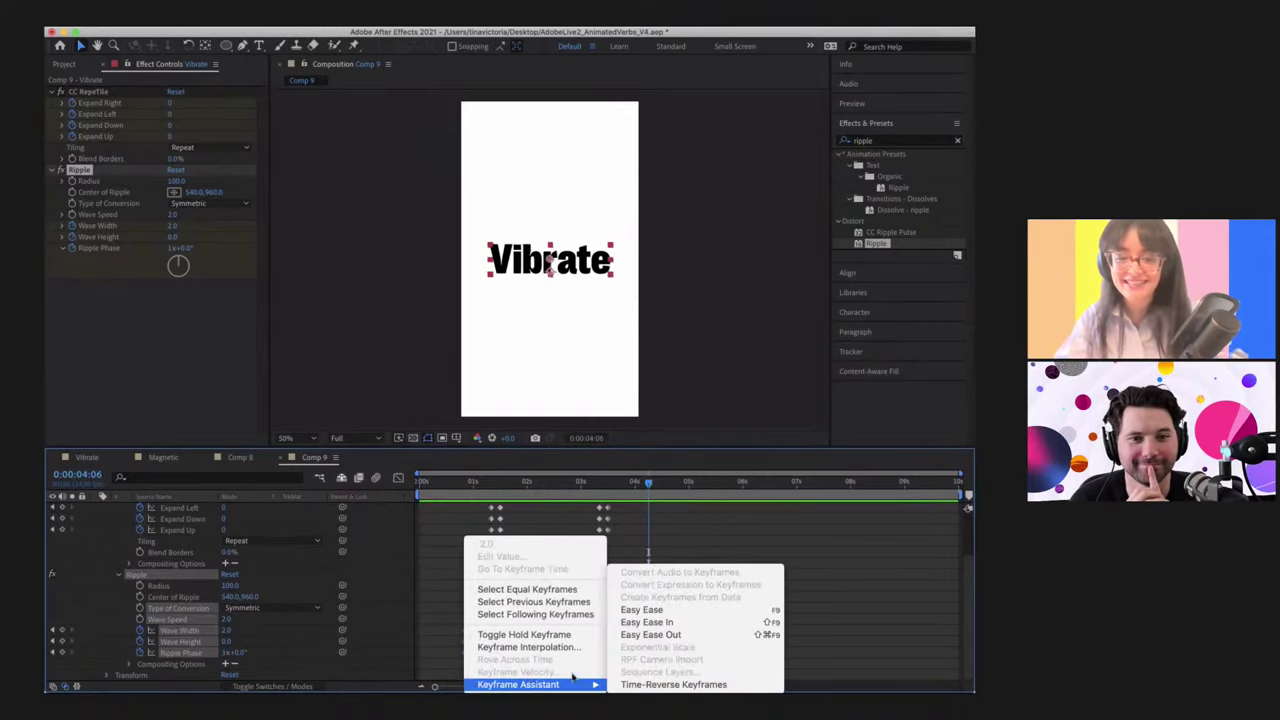
{"action": "left_click", "coordinate": [672, 610]}
Step: In the speed graph, lengthen the outgoing ease of the first Ripple keyframes at 0:00:00:20 so the motion starts more gradually
{"action": "left_click", "coordinate": [398, 479]}
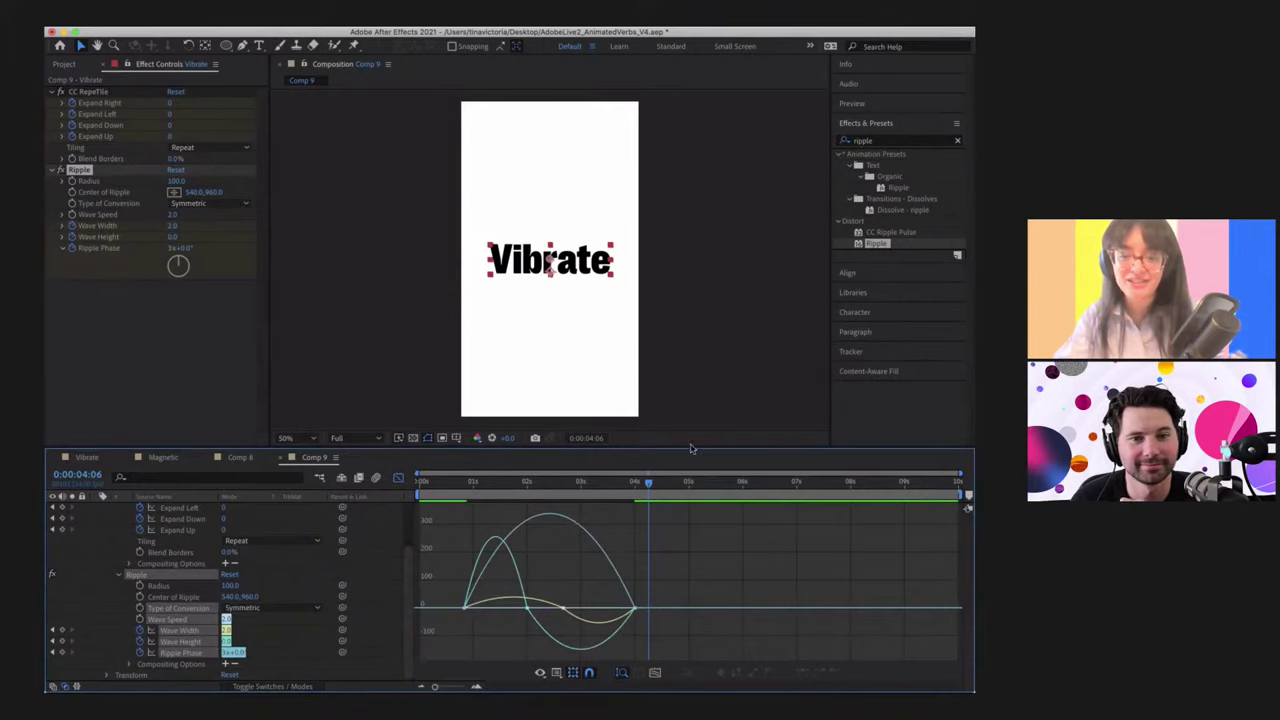
{"action": "left_click_drag", "start_coordinate": [690, 446], "coordinate": [695, 318]}
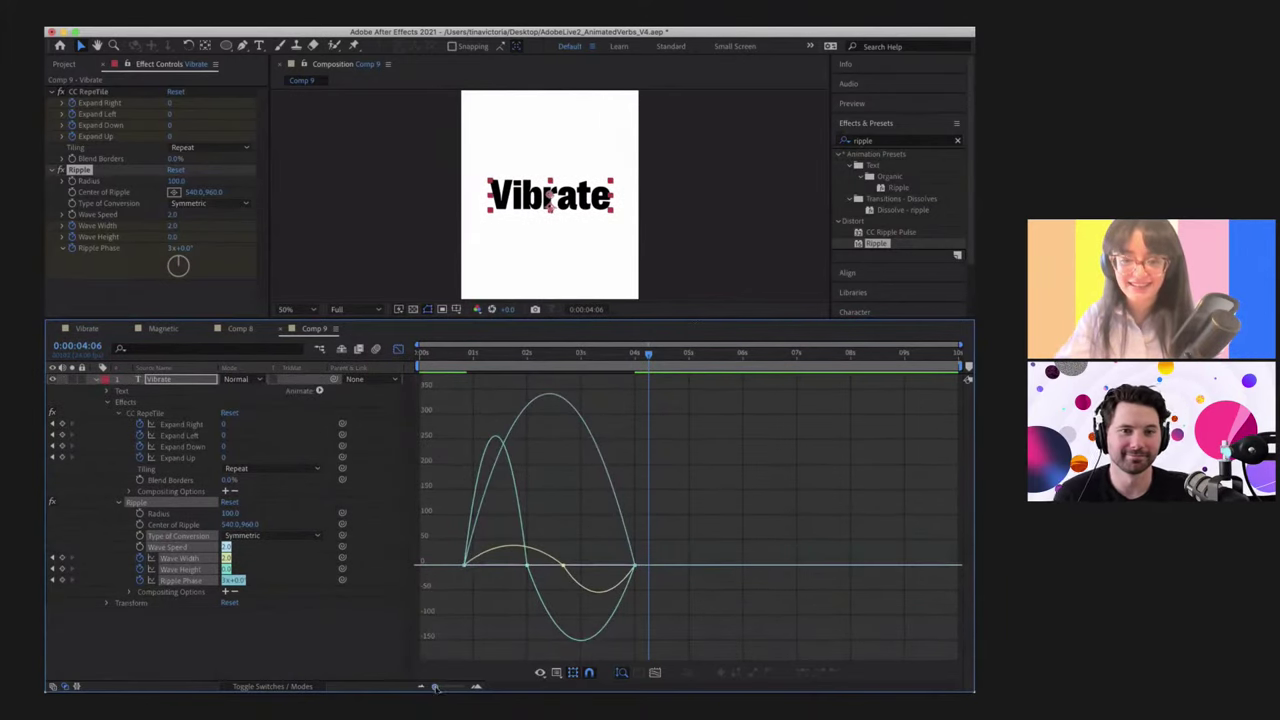
{"action": "left_click_drag", "start_coordinate": [435, 688], "coordinate": [449, 687]}
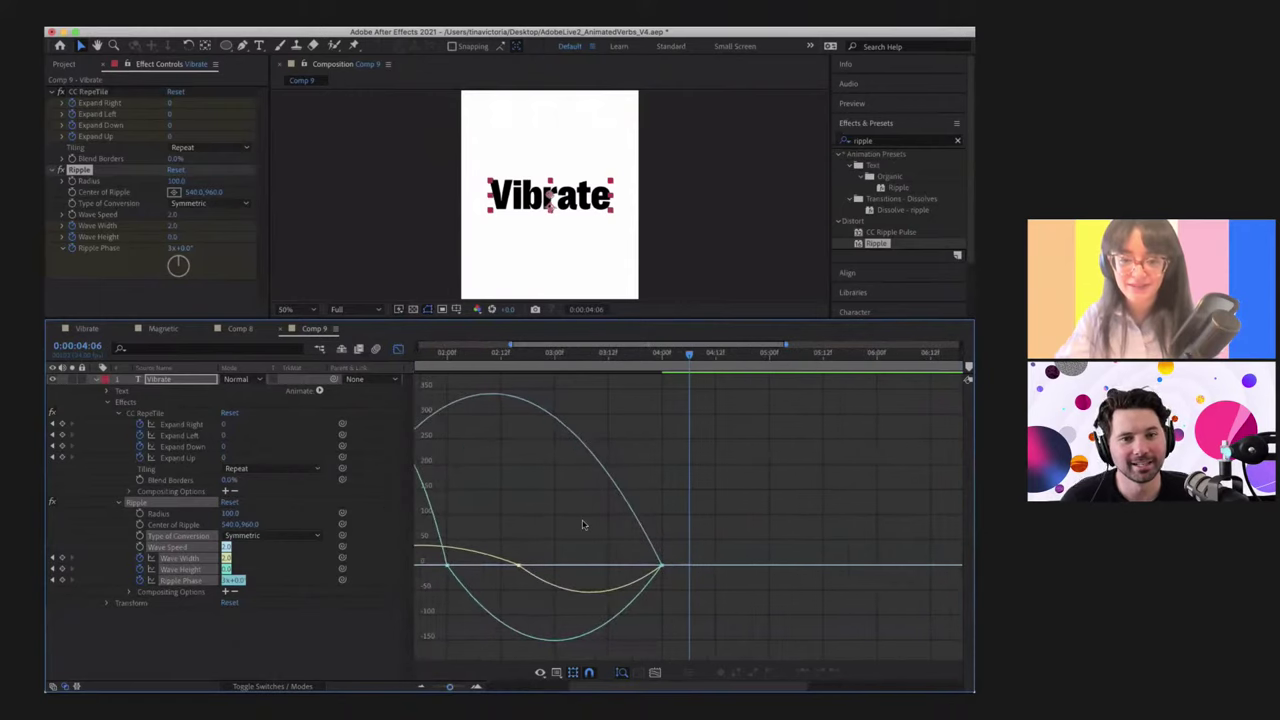
{"action": "scroll", "coordinate": [585, 524], "scroll_direction": "left", "scroll_amount": 3}
{"action": "left_click_drag", "start_coordinate": [482, 528], "coordinate": [556, 592]}
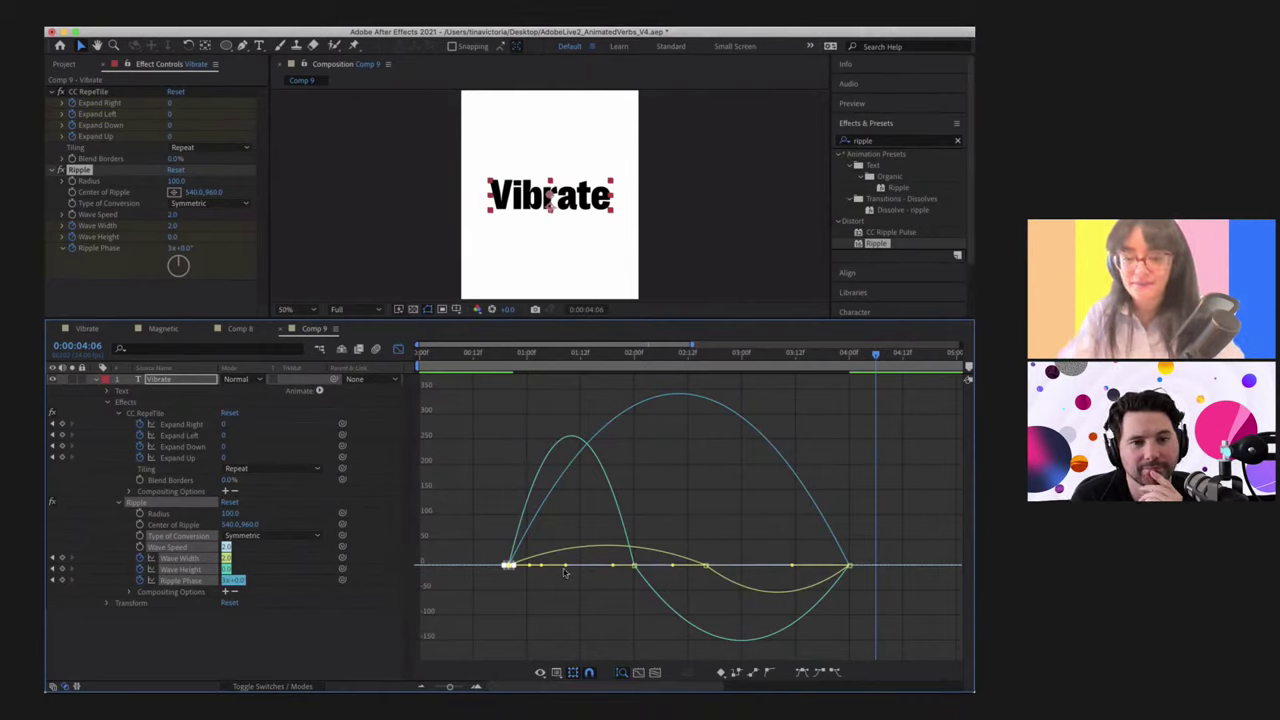
{"action": "left_click", "coordinate": [475, 537]}
{"action": "left_click_drag", "start_coordinate": [476, 524], "coordinate": [550, 608]}
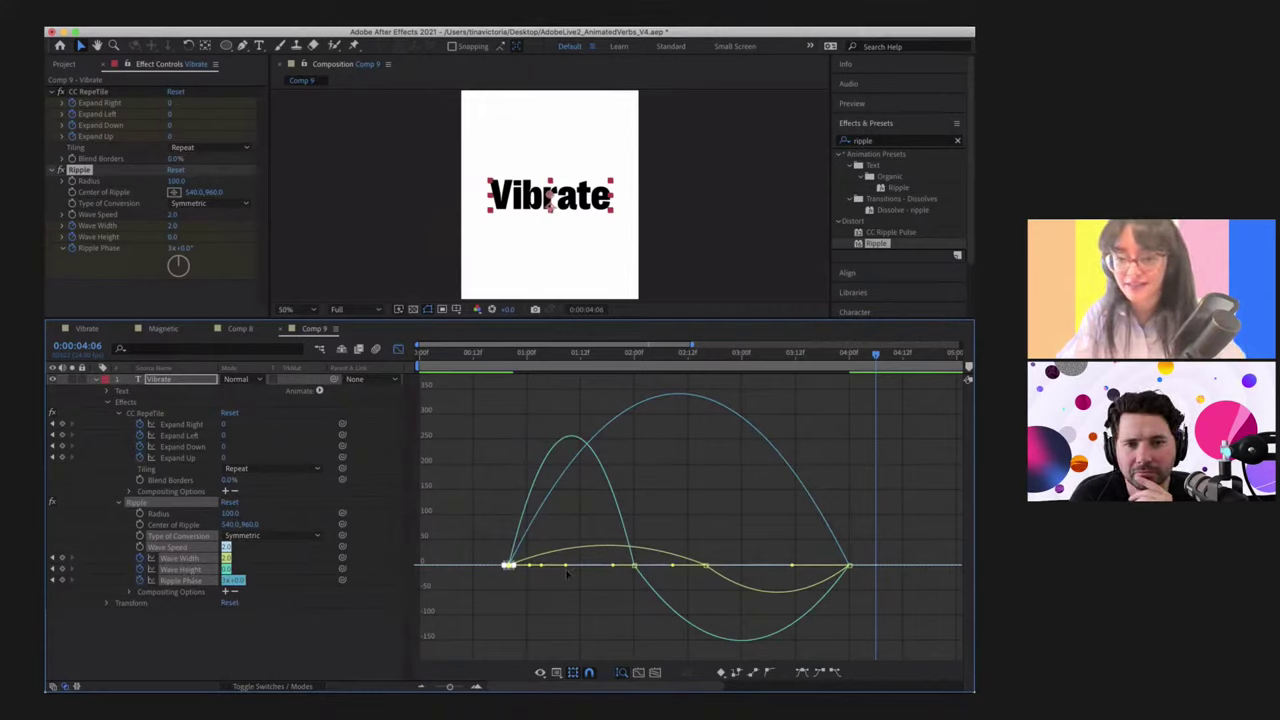
{"action": "left_click_drag", "start_coordinate": [566, 568], "coordinate": [594, 569]}
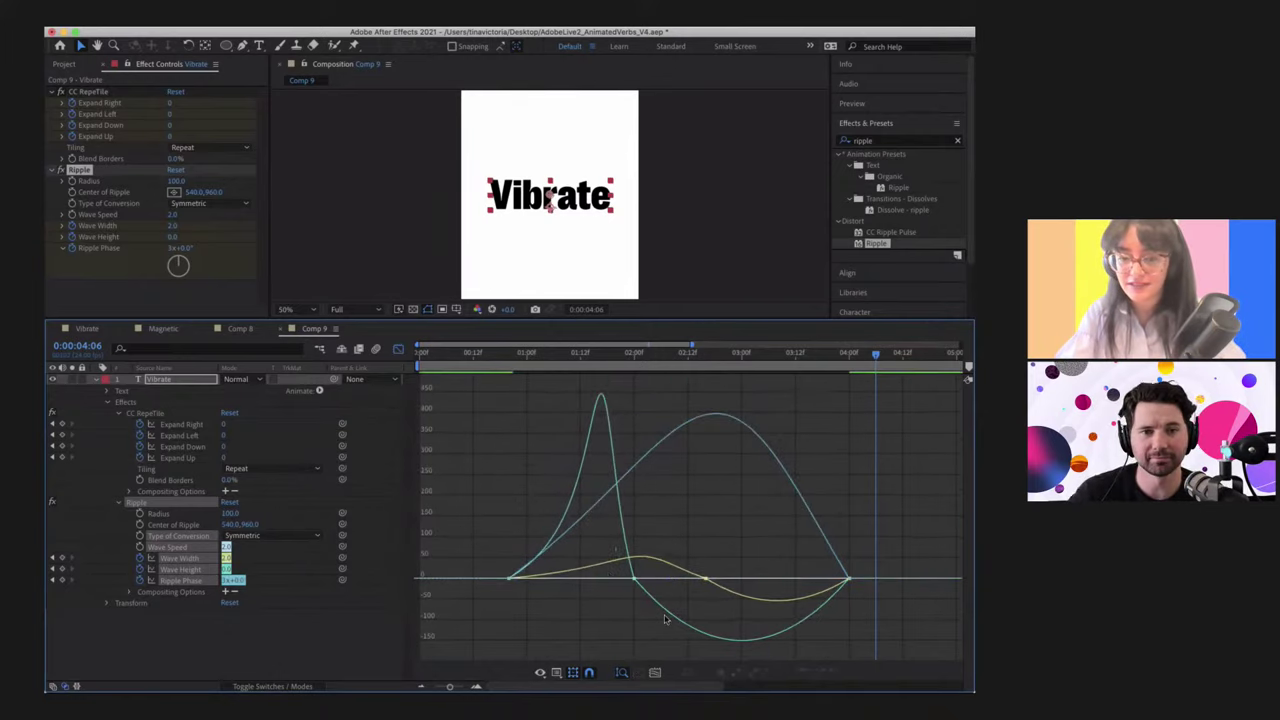
Step: Lengthen the speed-graph easing around the Wave Height keyframe at 0:00:02:00 and into the final Ripple keyframes at 0:00:04:00
{"action": "left_click_drag", "start_coordinate": [613, 582], "coordinate": [652, 622]}
{"action": "left_click", "coordinate": [628, 556]}
{"action": "left_click_drag", "start_coordinate": [671, 599], "coordinate": [712, 599]}
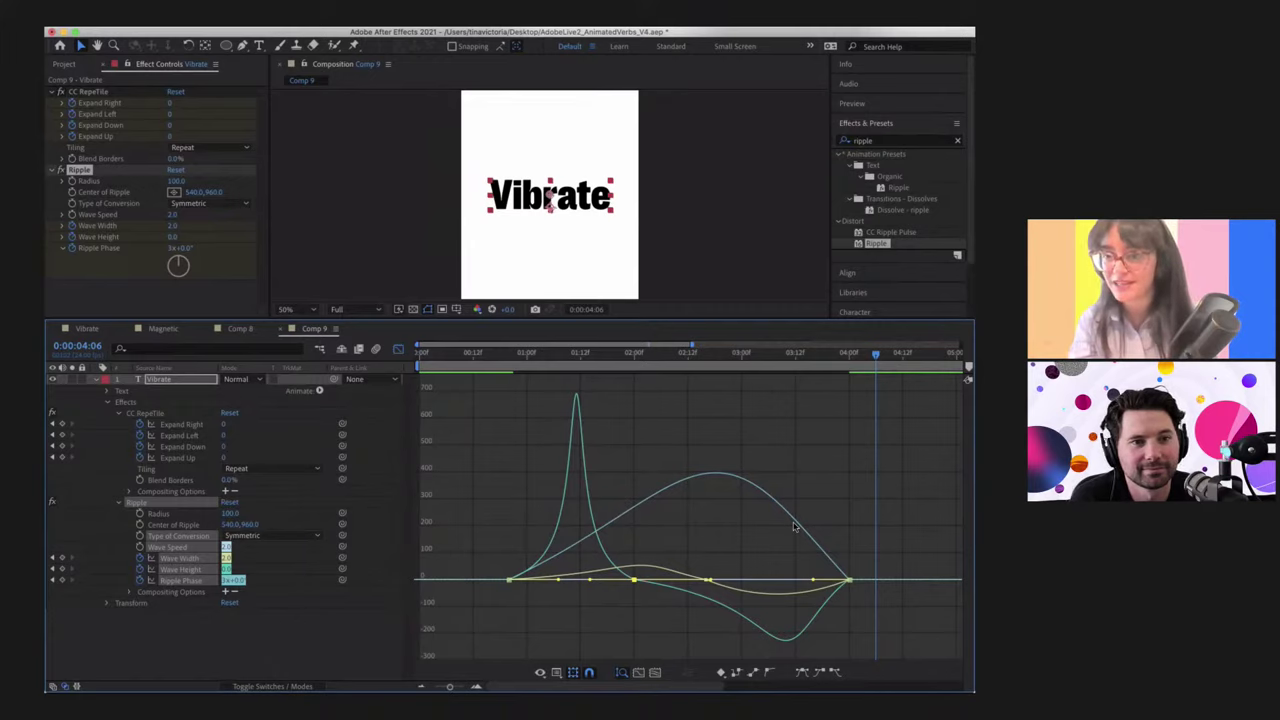
{"action": "left_click", "coordinate": [800, 549]}
{"action": "left_click_drag", "start_coordinate": [800, 549], "coordinate": [759, 581]}
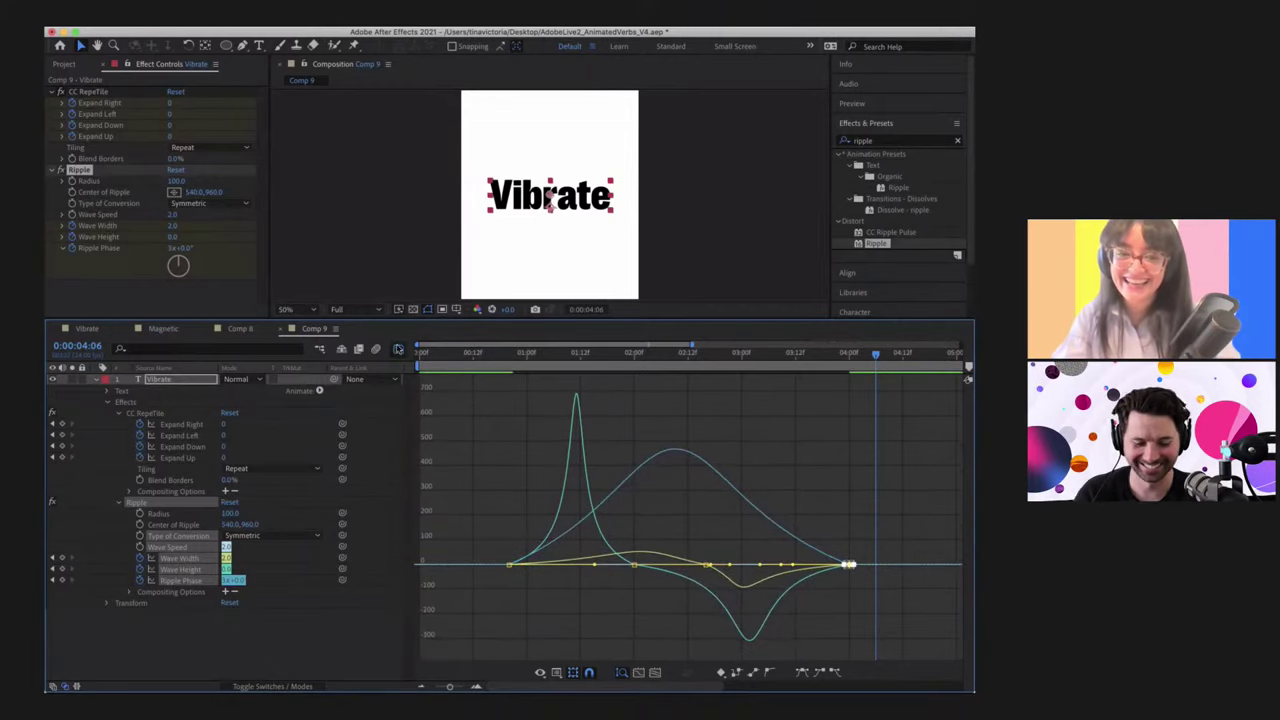
Step: Leave the graph view, collapse the Ripple properties and preview the eased animation from the start
{"action": "left_click", "coordinate": [398, 349]}
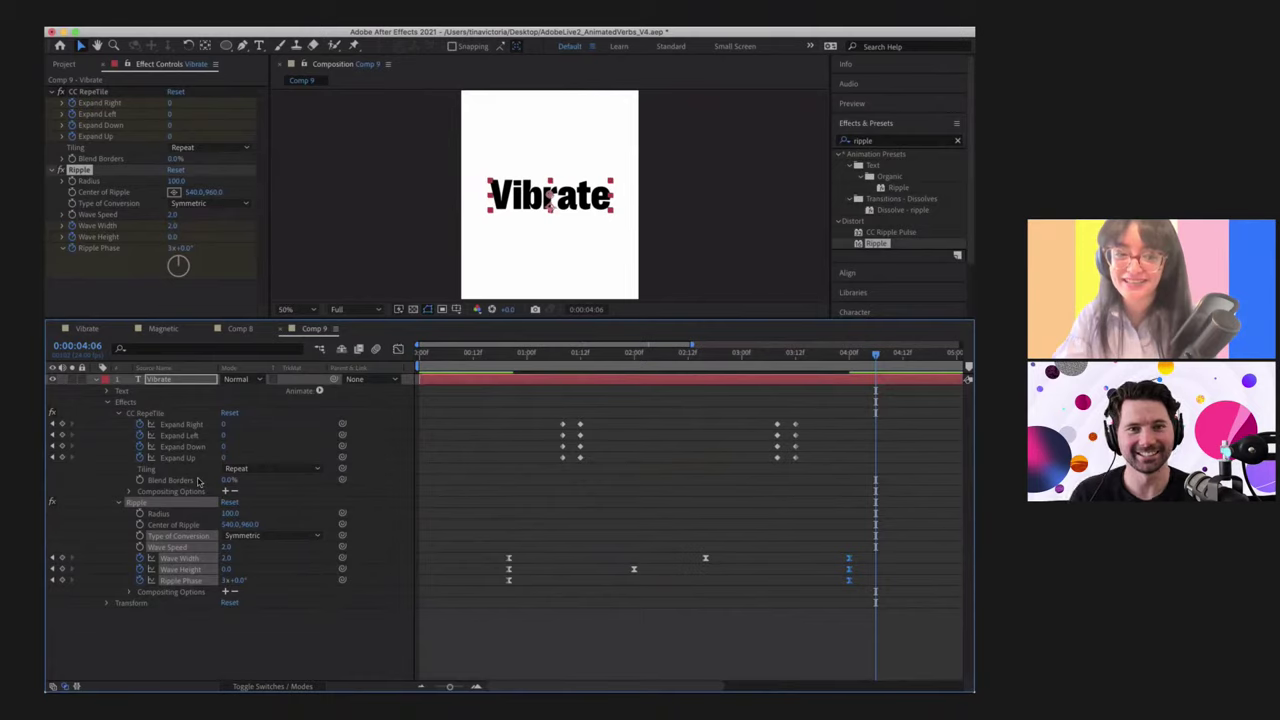
{"action": "left_click", "coordinate": [118, 503]}
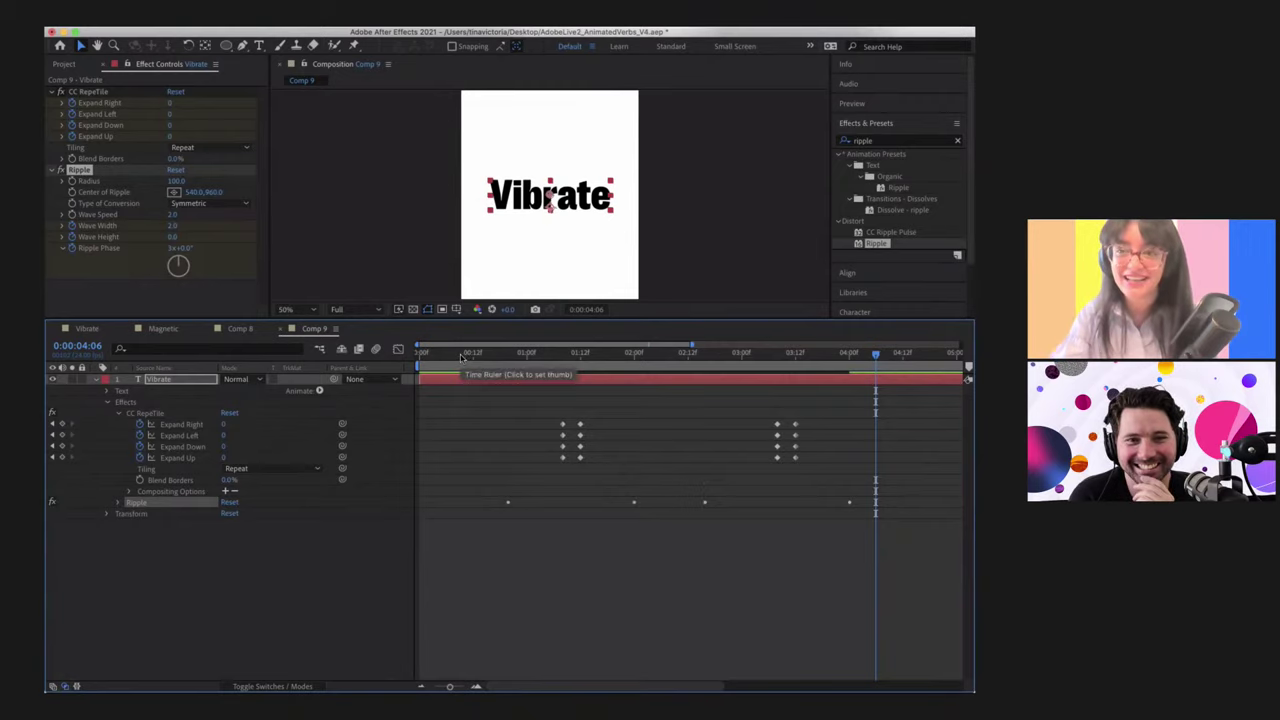
{"action": "left_click_drag", "start_coordinate": [441, 358], "coordinate": [418, 358]}
{"action": "key", "text": "space"}
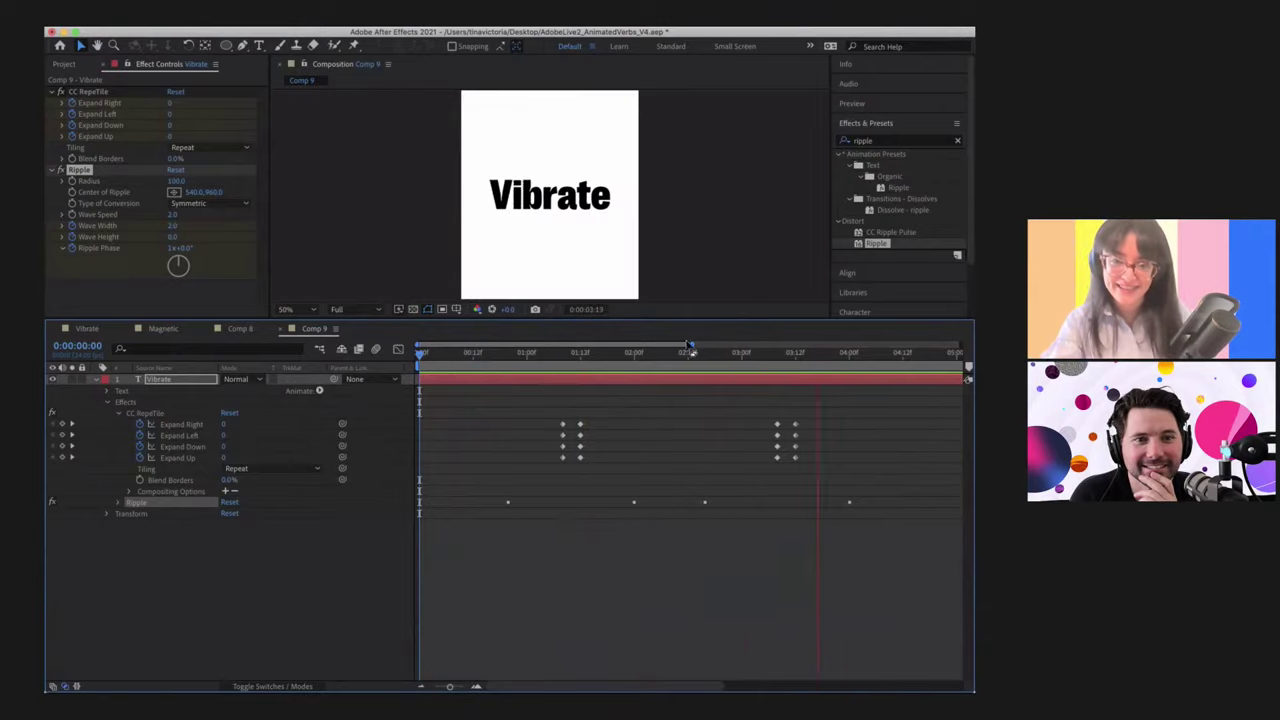
{"action": "key", "text": "space"}
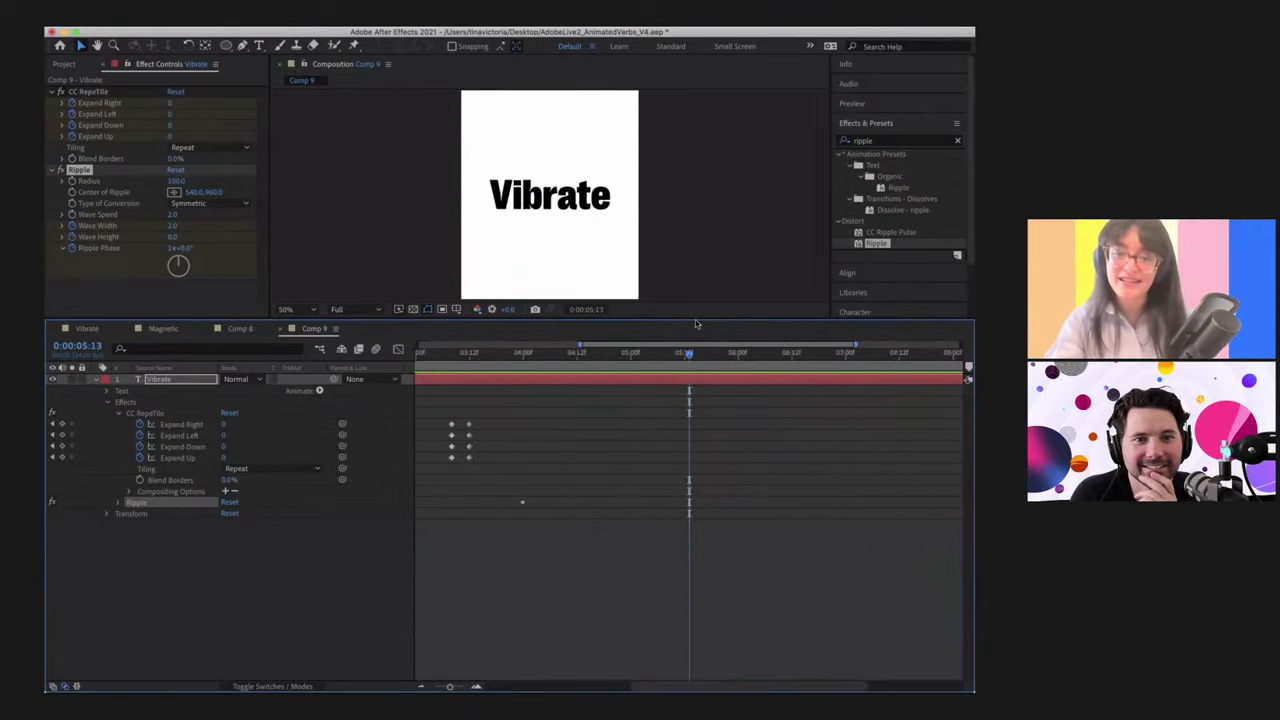
Step: Enlarge the composition preview and play the original Vibrate composition from the start for comparison
{"action": "left_click_drag", "start_coordinate": [212, 321], "coordinate": [212, 393]}
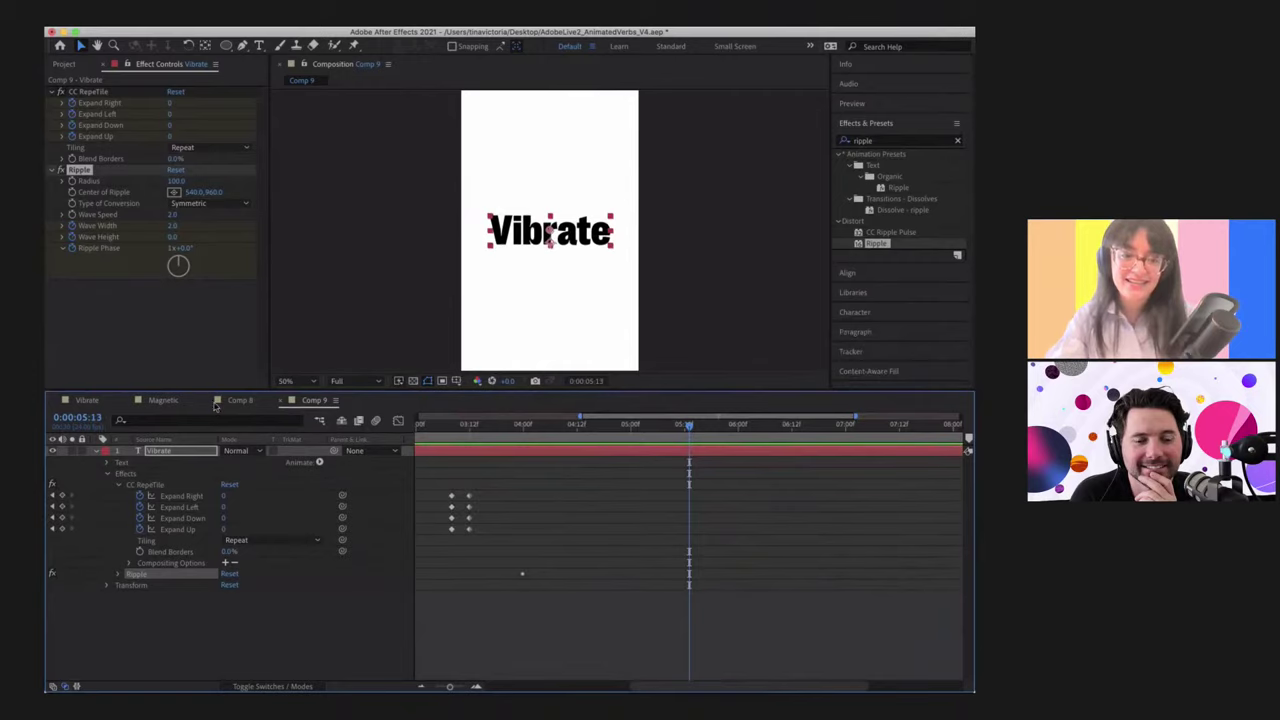
{"action": "left_click", "coordinate": [90, 401]}
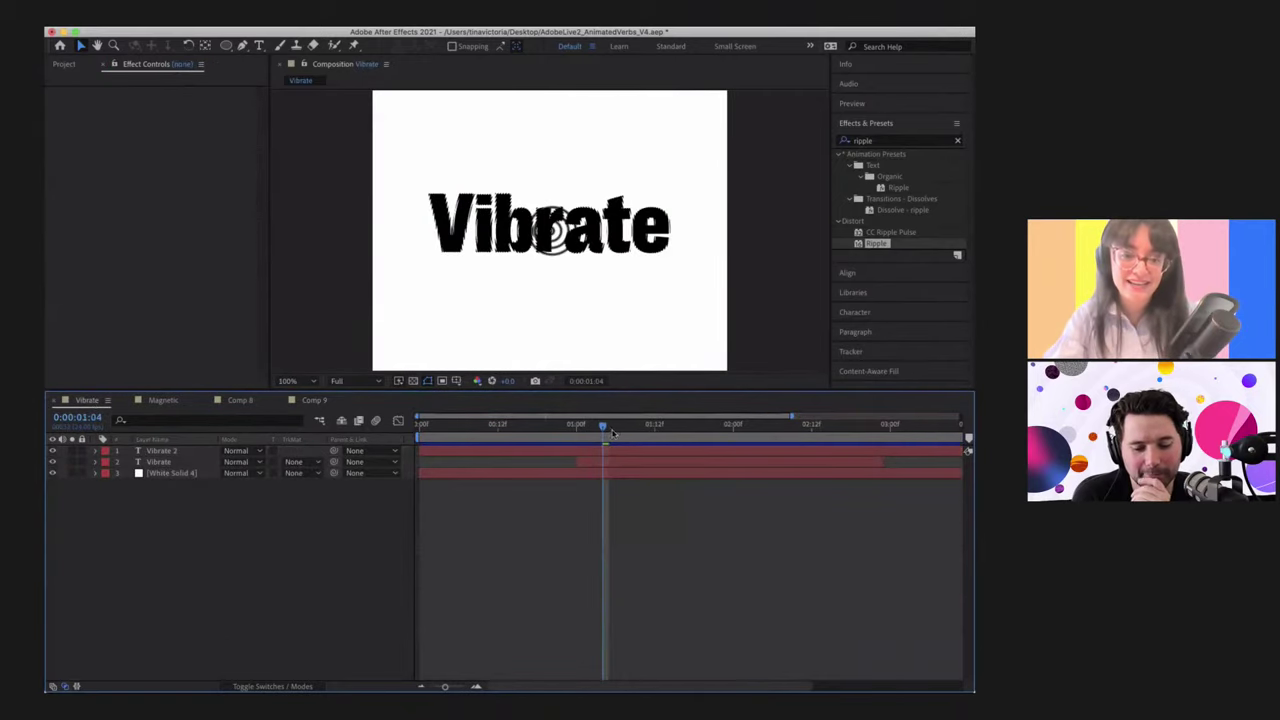
{"action": "key", "text": "Home"}
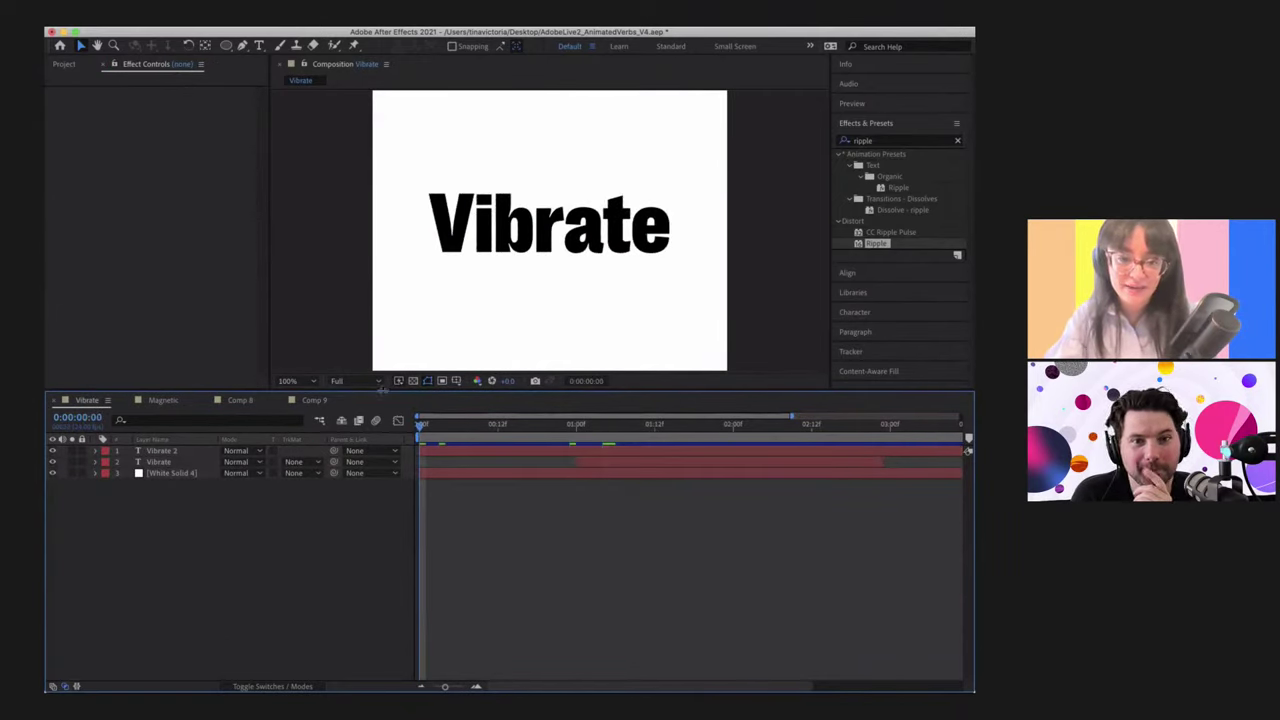
{"action": "key", "text": "space"}
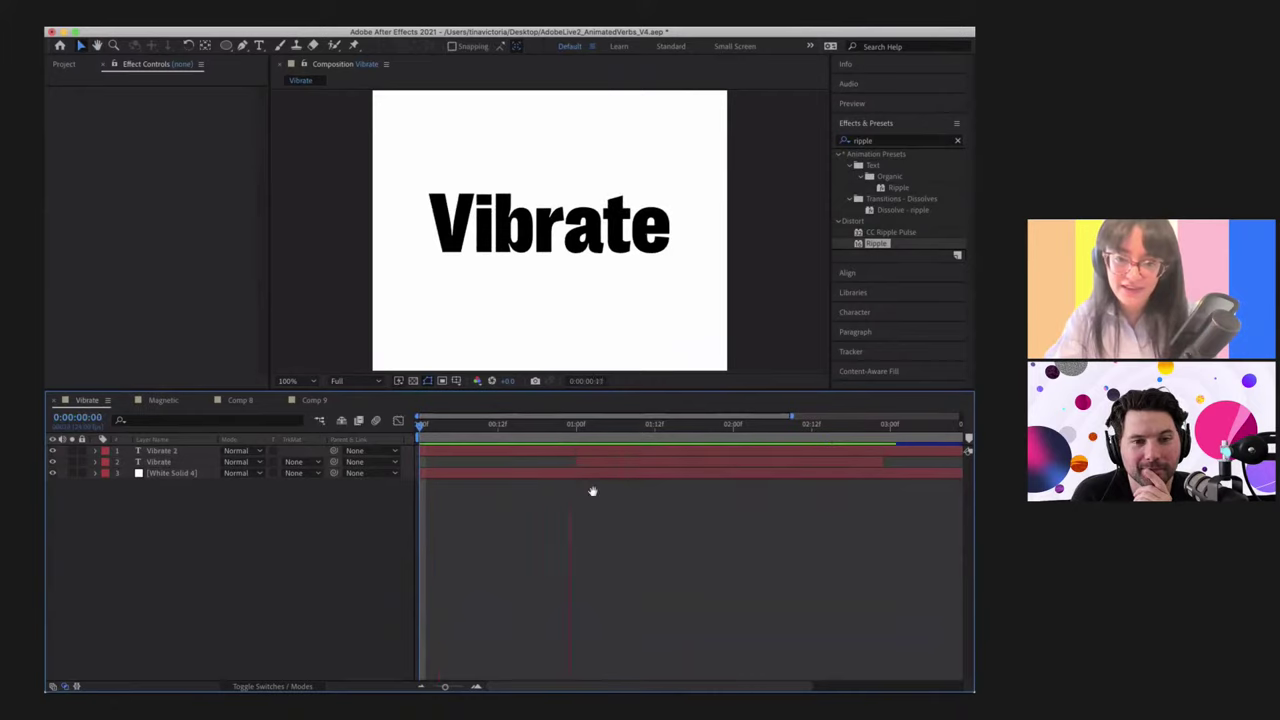
{"action": "key", "text": "space"}
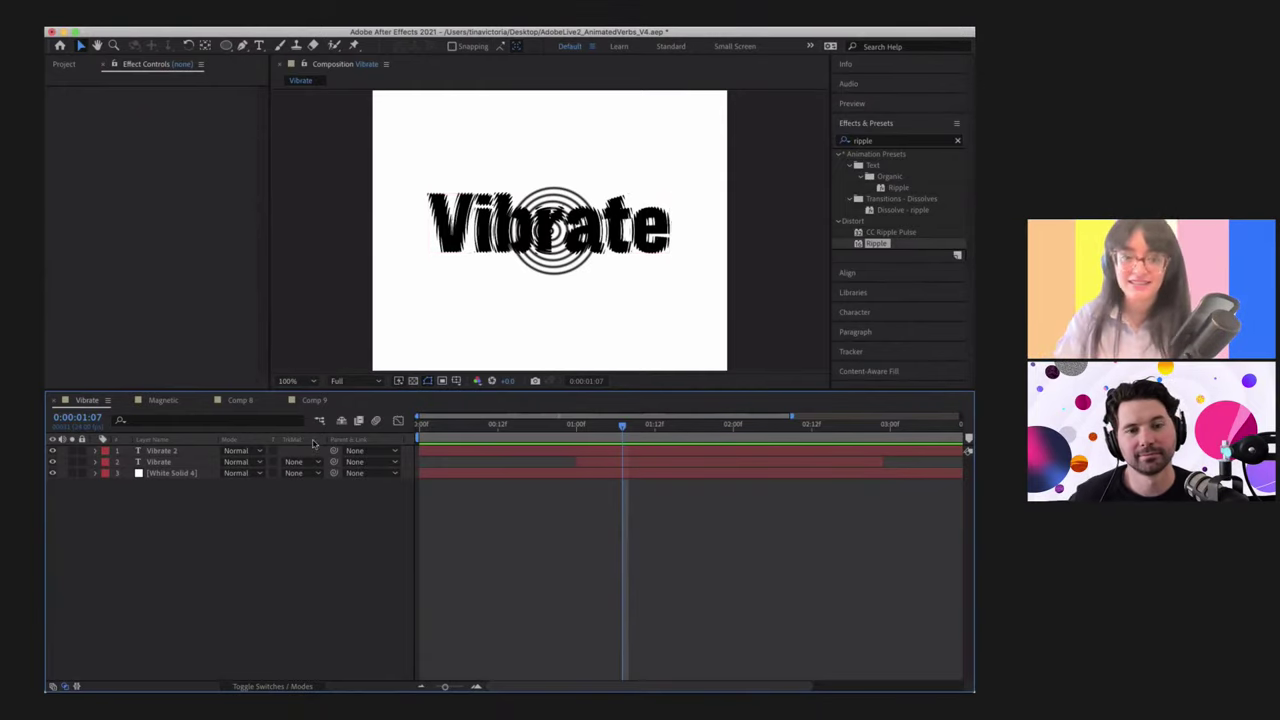
Step: Return to Comp 9 and collapse the Vibrate text layer's properties
{"action": "left_click", "coordinate": [310, 401]}
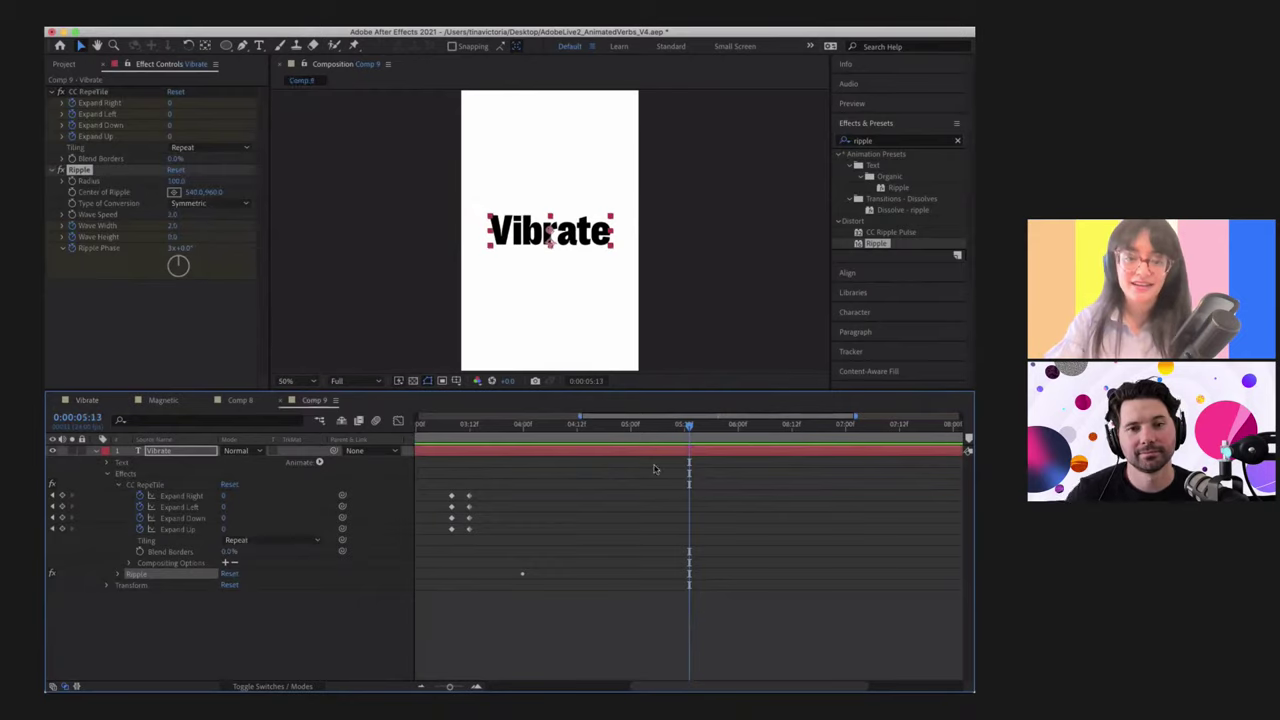
{"action": "left_click", "coordinate": [95, 453]}
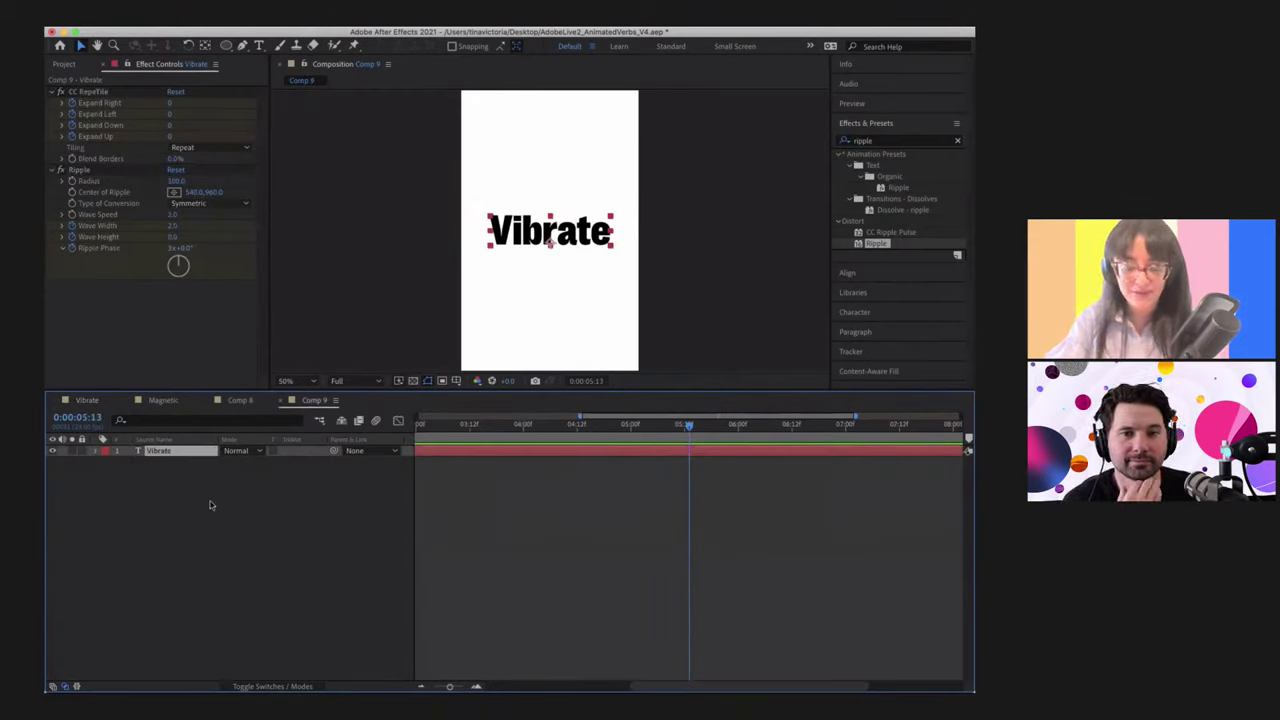
Step: Duplicate the Vibrate text layer, place the copy beneath the original, and delete CC RepeTile from the copy
{"action": "key", "text": "super+d"}
{"action": "left_click_drag", "start_coordinate": [168, 453], "coordinate": [168, 468]}
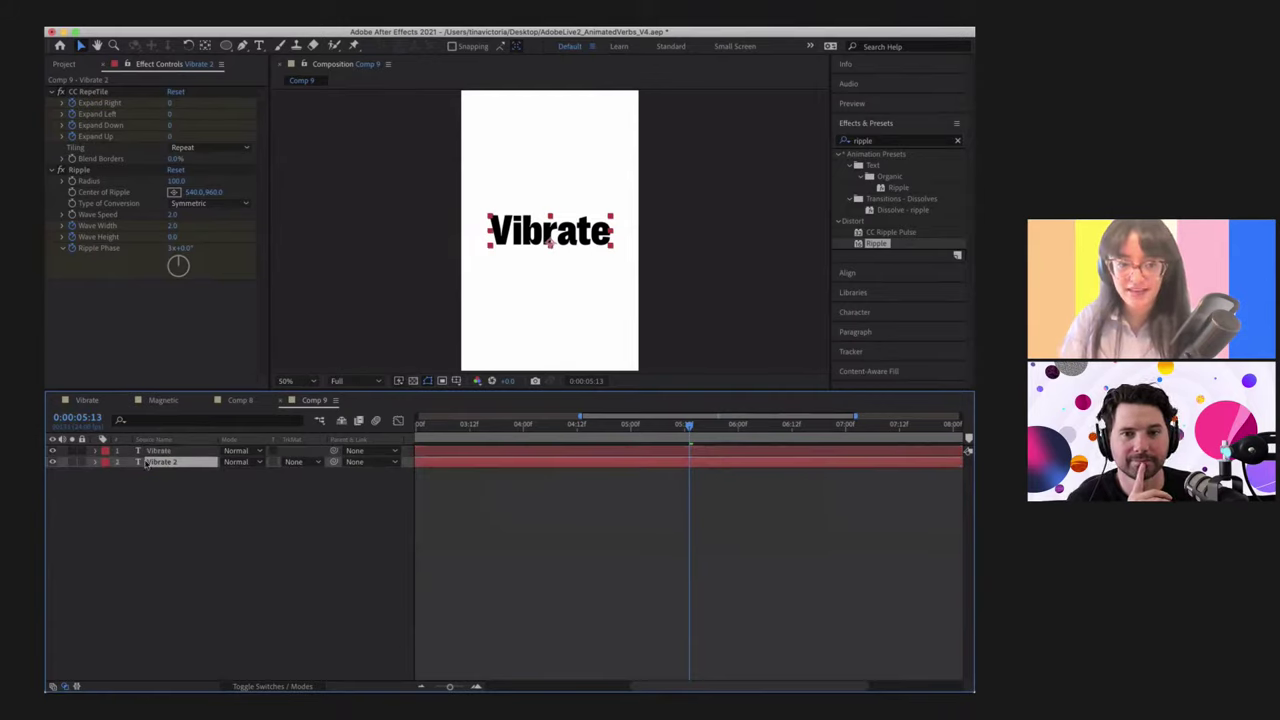
{"action": "left_click", "coordinate": [95, 462]}
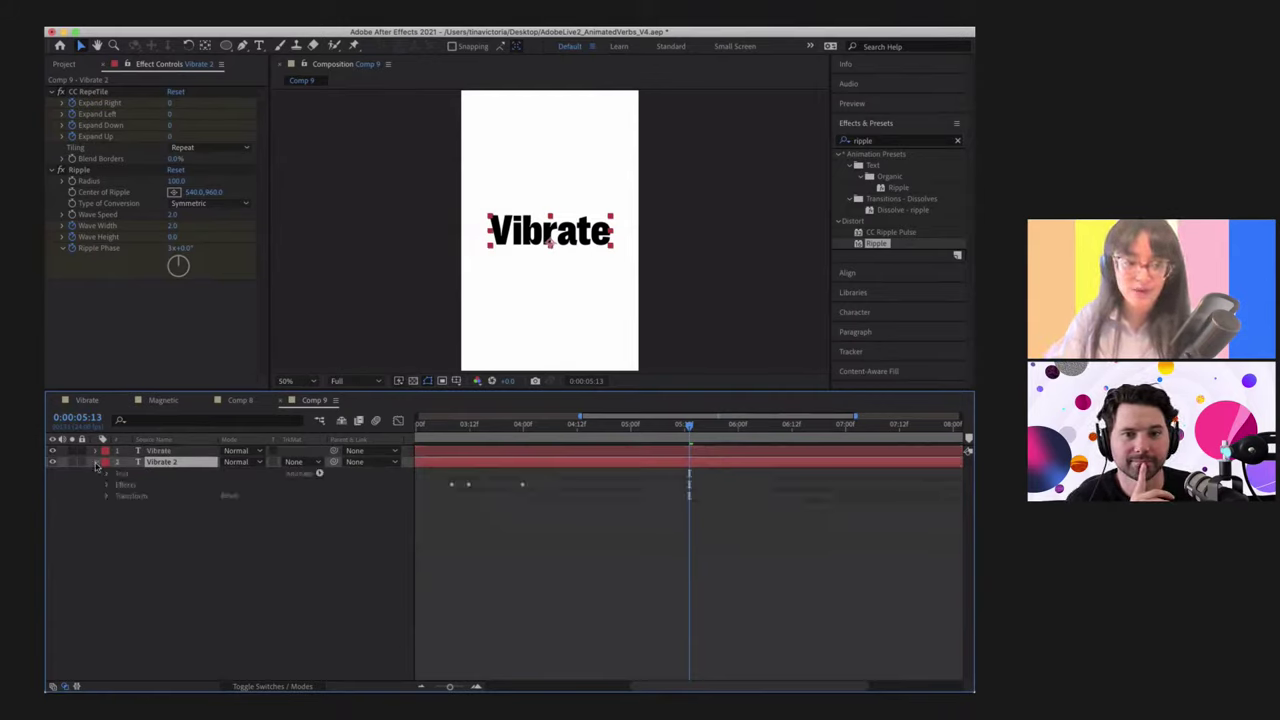
{"action": "left_click", "coordinate": [107, 485]}
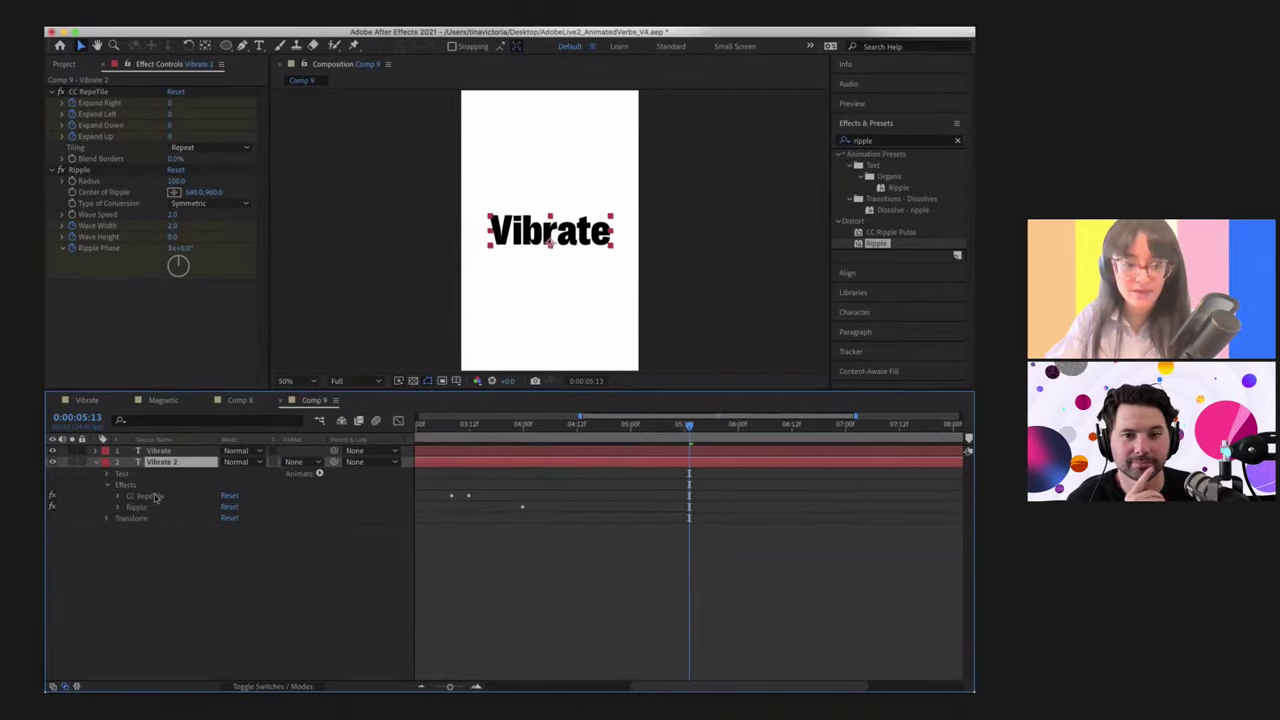
{"action": "left_click", "coordinate": [150, 497]}
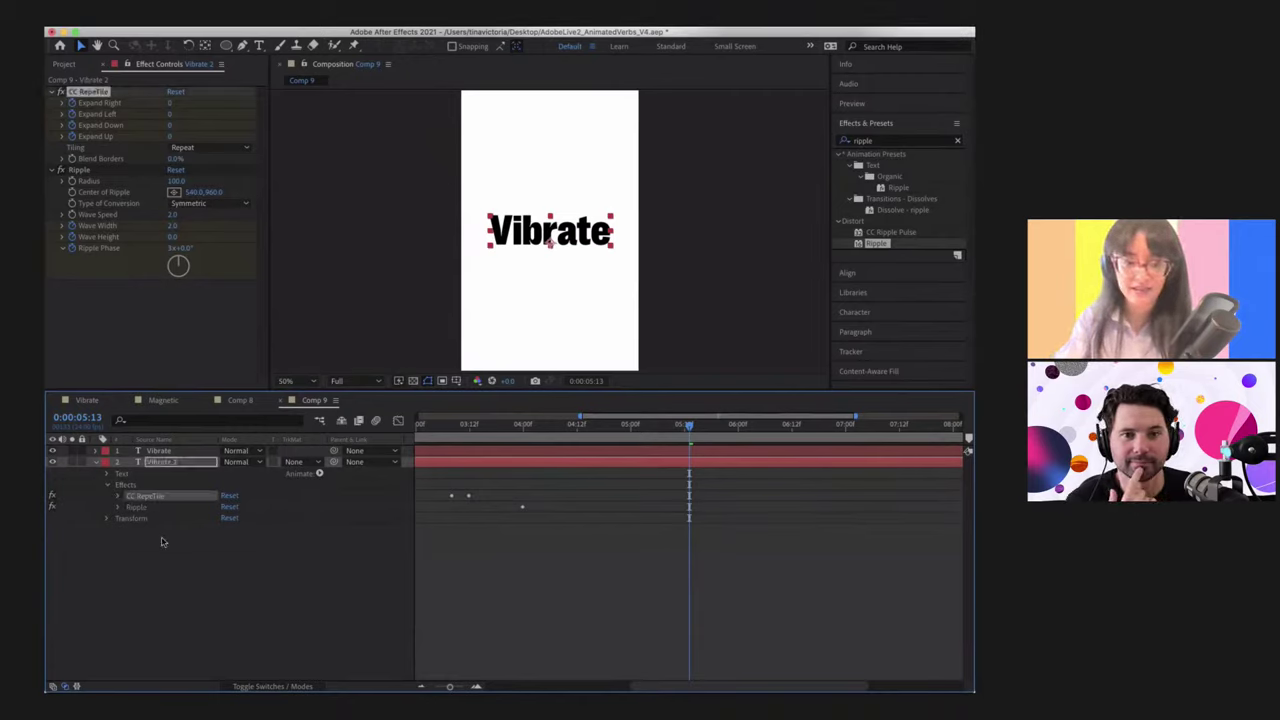
{"action": "key", "text": "Delete"}
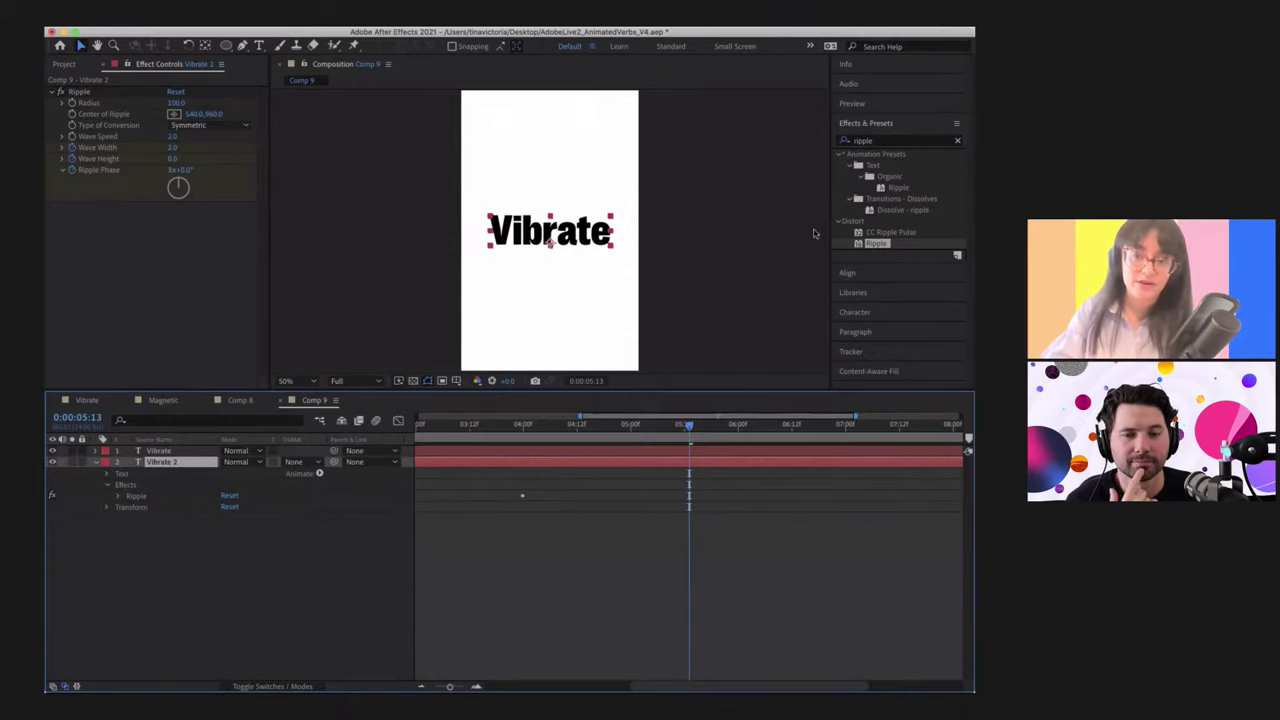
Step: Apply the Radio Waves effect to the Vibrate 2 layer and set its stroke colour to black (000000)
{"action": "left_click", "coordinate": [889, 142]}
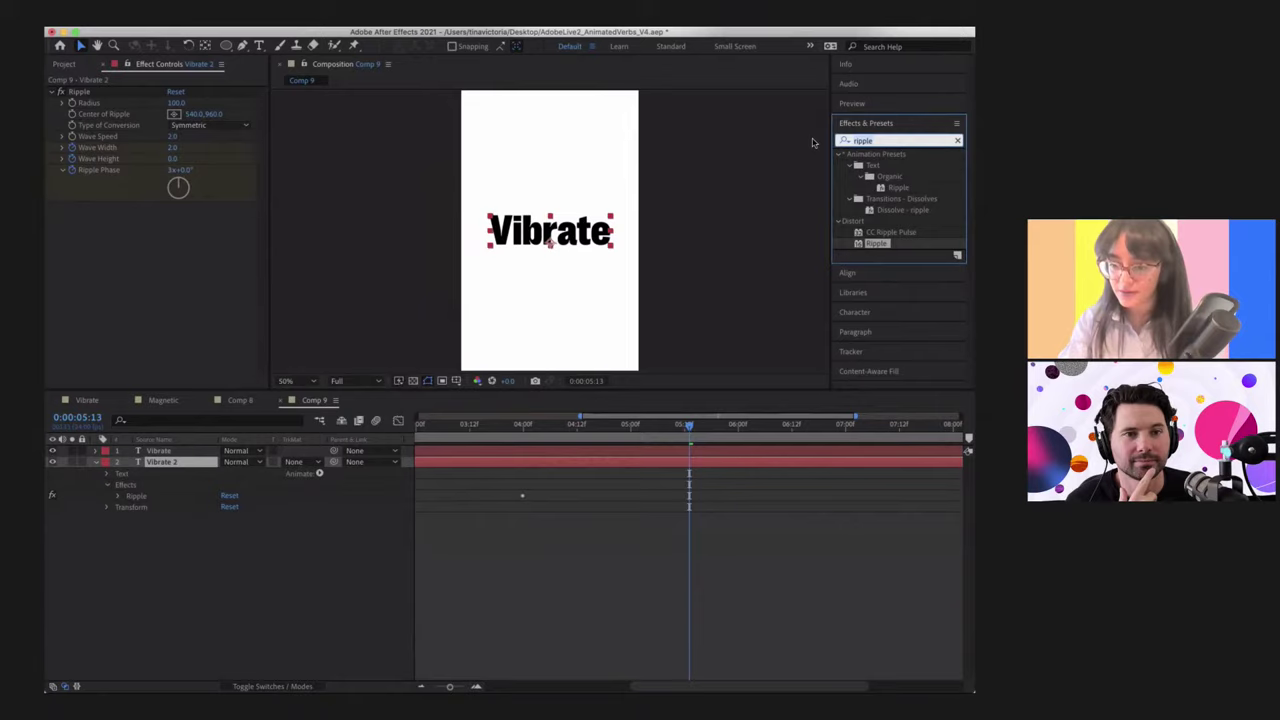
{"action": "type", "text": "radio"}
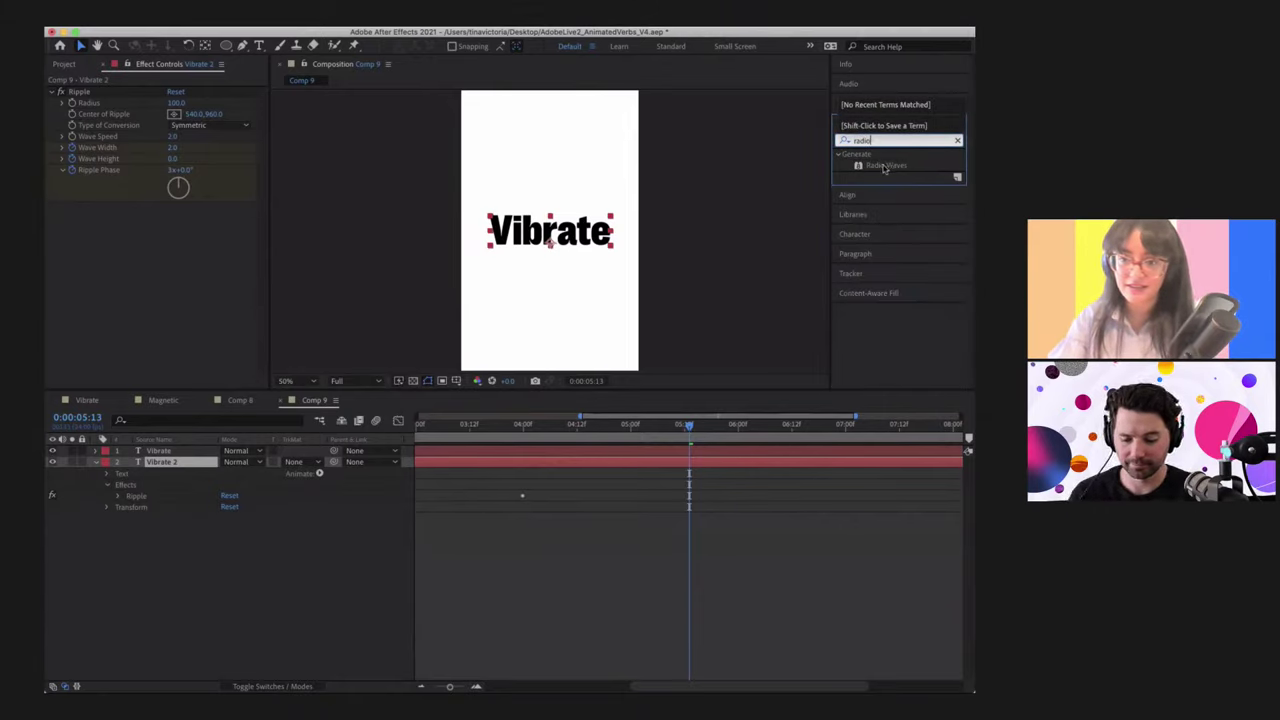
{"action": "left_click_drag", "start_coordinate": [886, 166], "coordinate": [163, 465]}
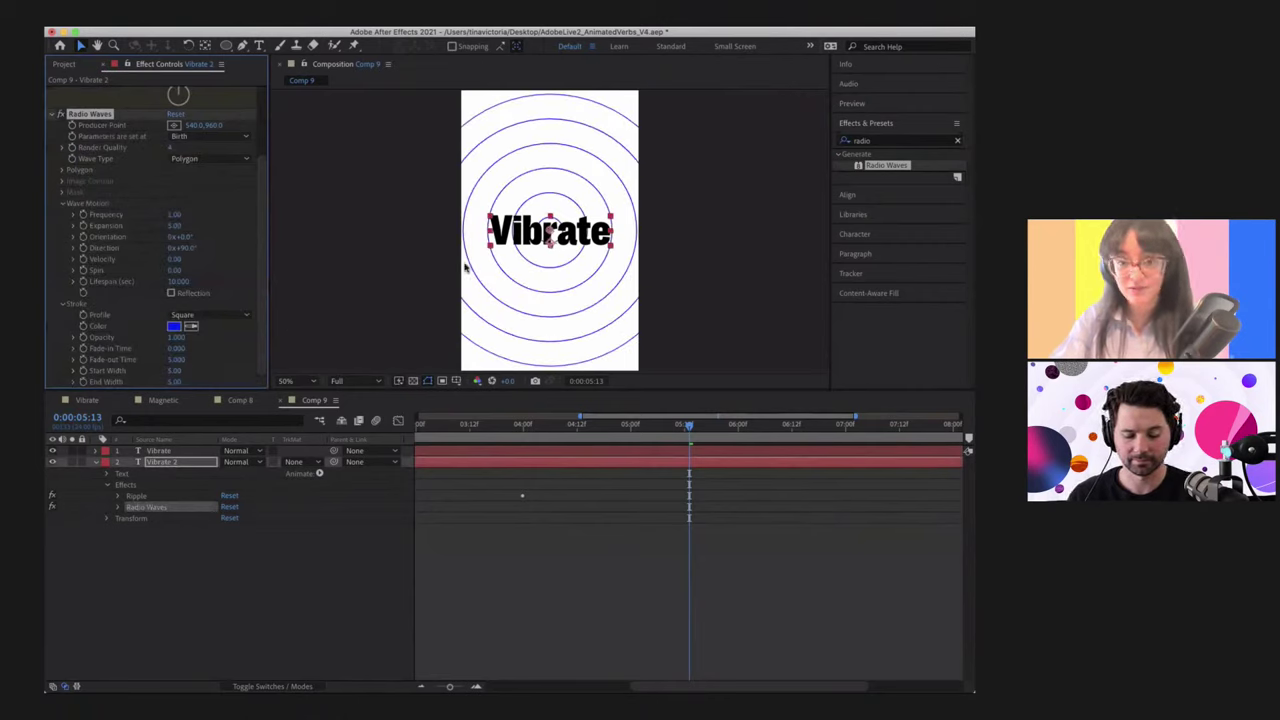
{"action": "left_click", "coordinate": [174, 328]}
{"action": "type", "text": "000000"}
{"action": "key", "text": "Return"}
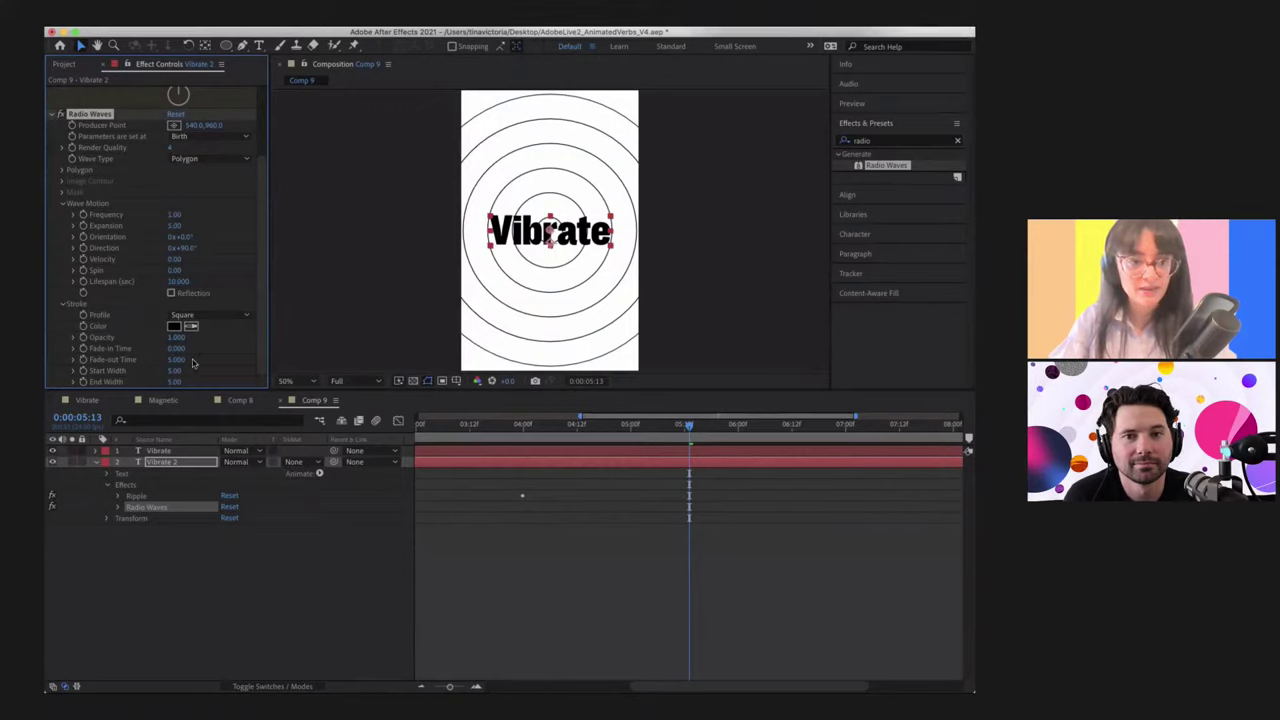
Step: Set the Radio Waves parameters to update at Each Frame and preview the waves from the start
{"action": "scroll", "coordinate": [155, 245], "scroll_direction": "up", "scroll_amount": 2}
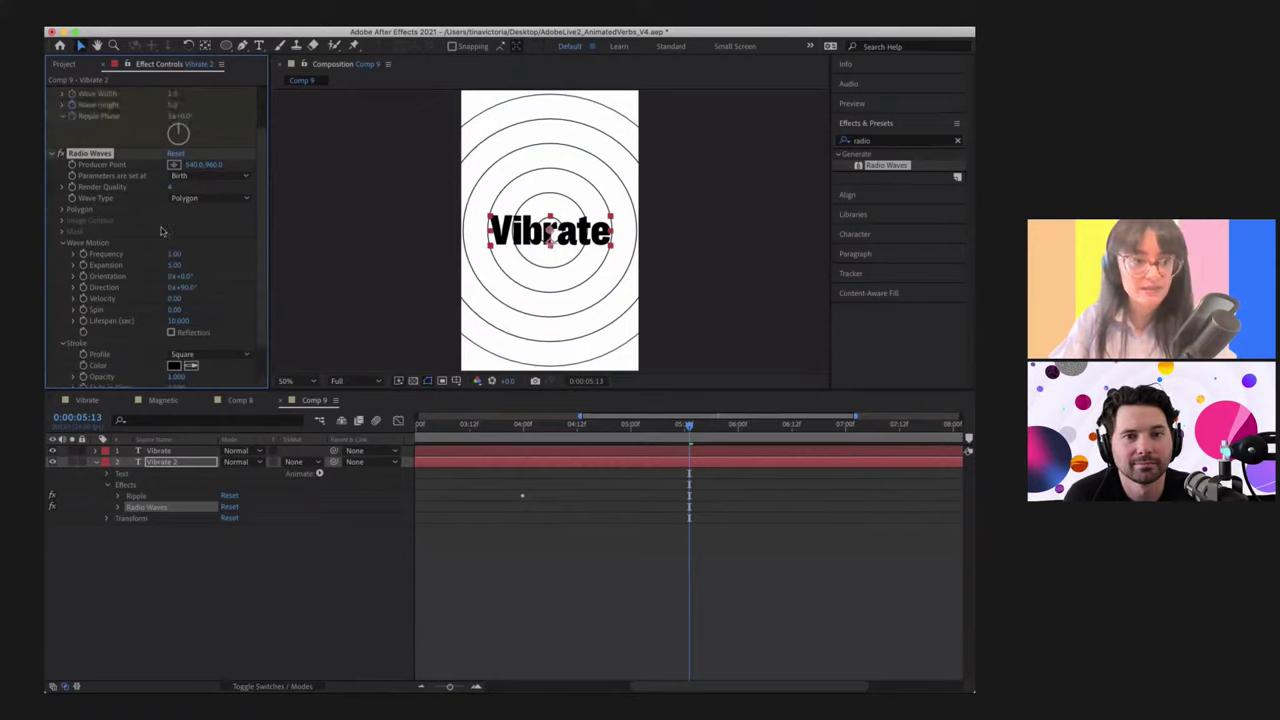
{"action": "left_click", "coordinate": [205, 176]}
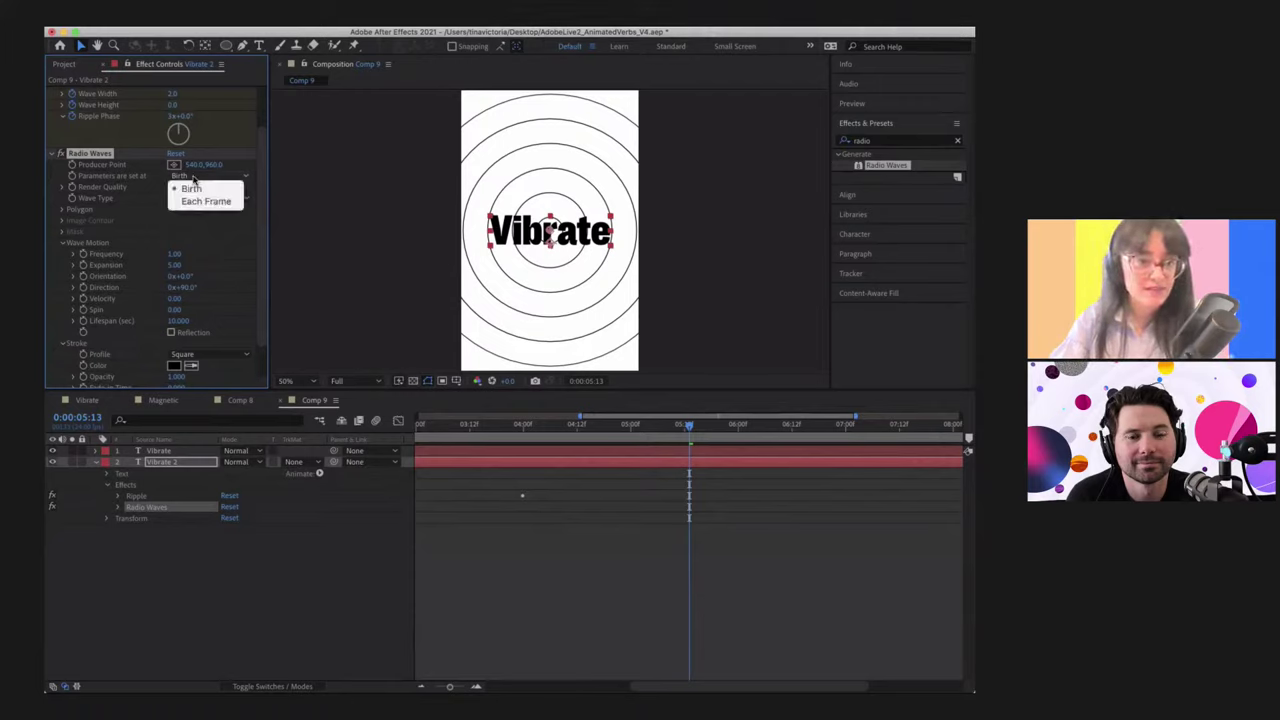
{"action": "left_click", "coordinate": [204, 202]}
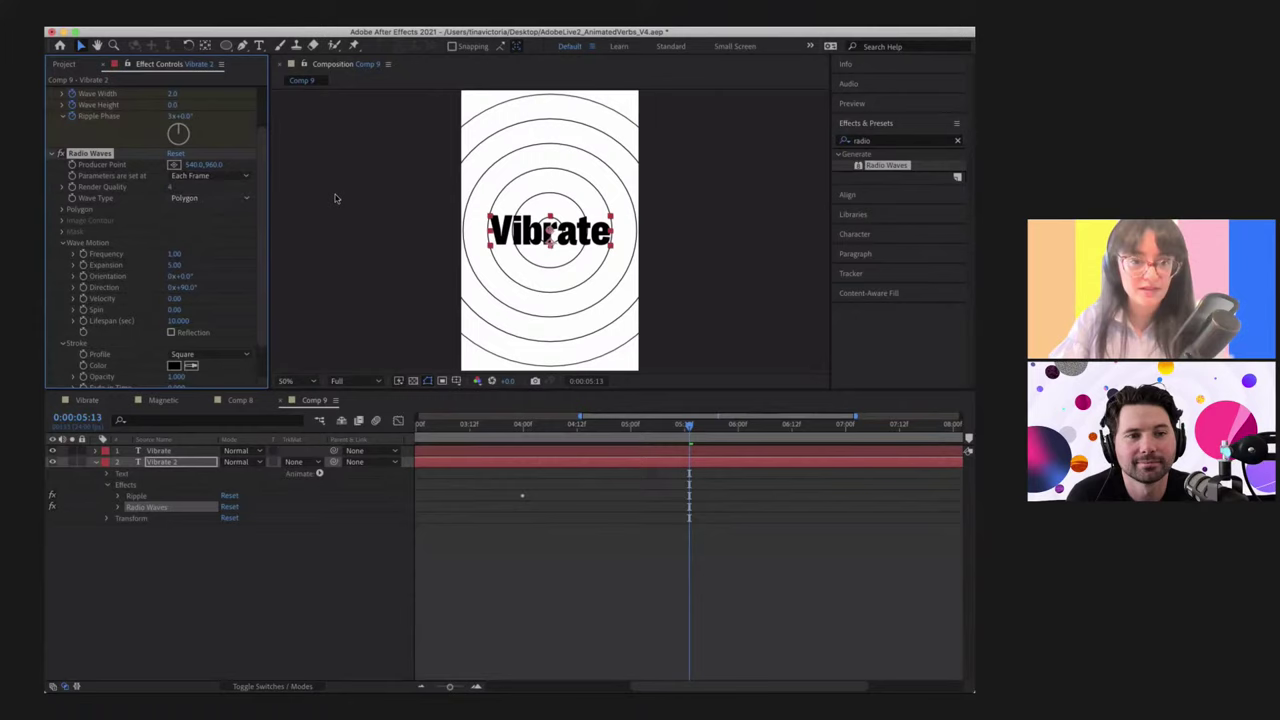
{"action": "left_click_drag", "start_coordinate": [481, 430], "coordinate": [418, 430]}
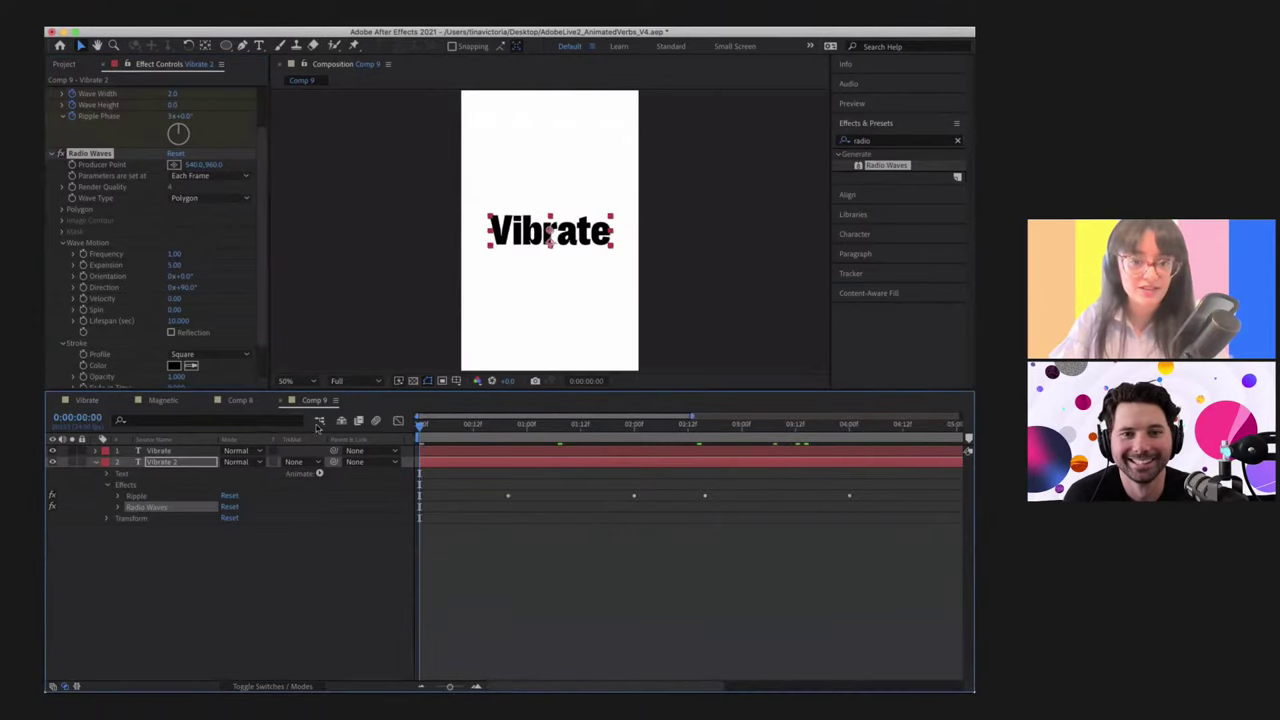
{"action": "key", "text": "space"}
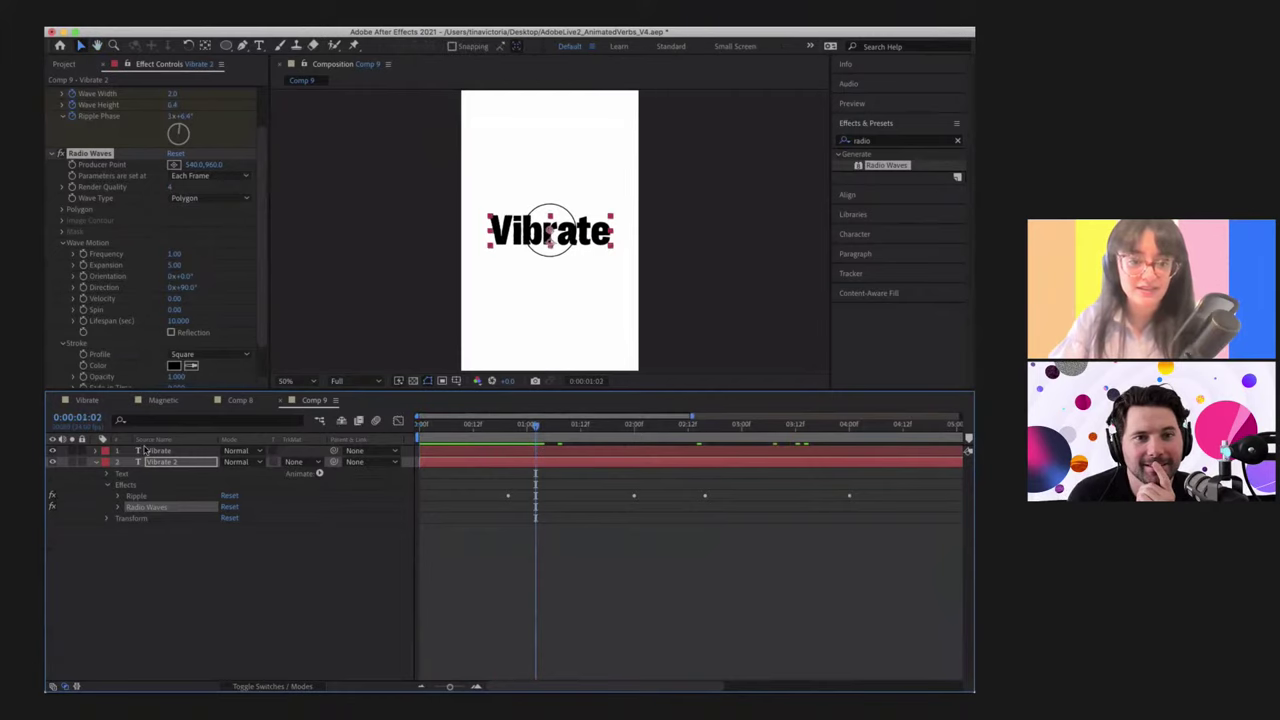
Step: Check the original Vibrate composition, trim the start of Vibrate 2 in Comp 9 to 0:00:01:00, and preview it
{"action": "left_click", "coordinate": [80, 401]}
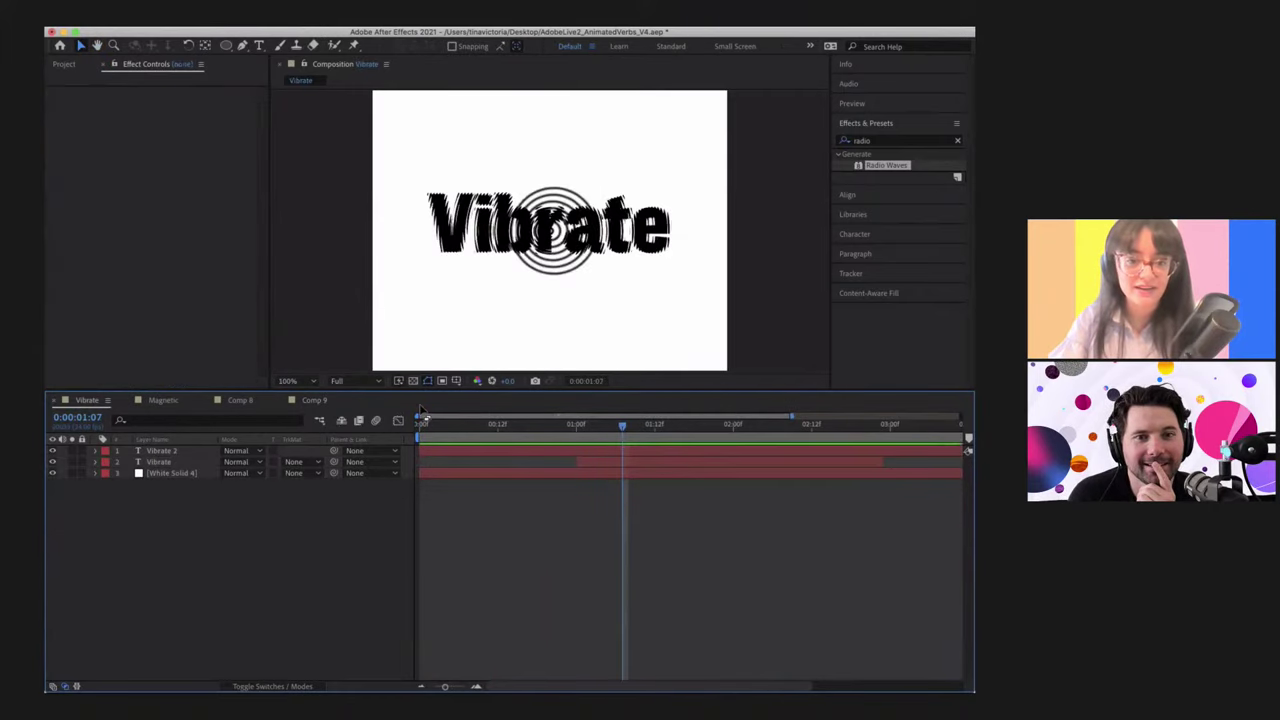
{"action": "left_click", "coordinate": [314, 401]}
{"action": "left_click_drag", "start_coordinate": [521, 428], "coordinate": [527, 427]}
{"action": "key", "text": "alt+bracketleft"}
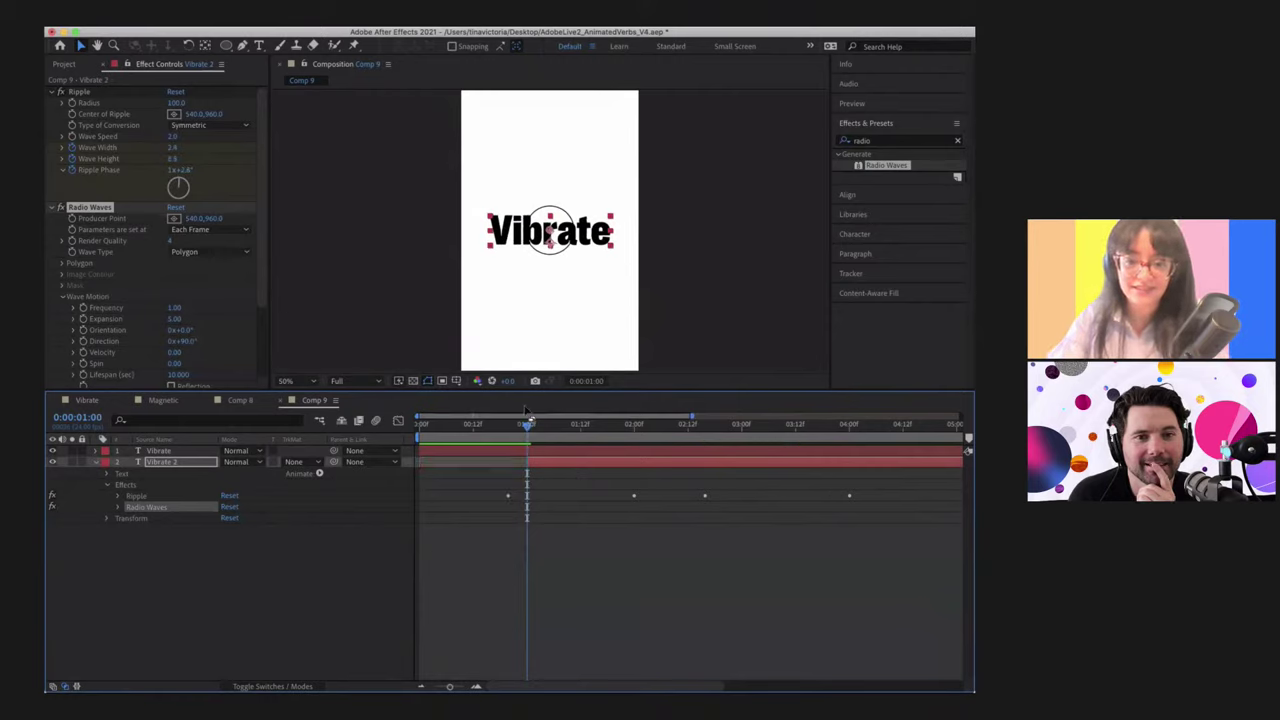
{"action": "key", "text": "Home"}
{"action": "key", "text": "space"}
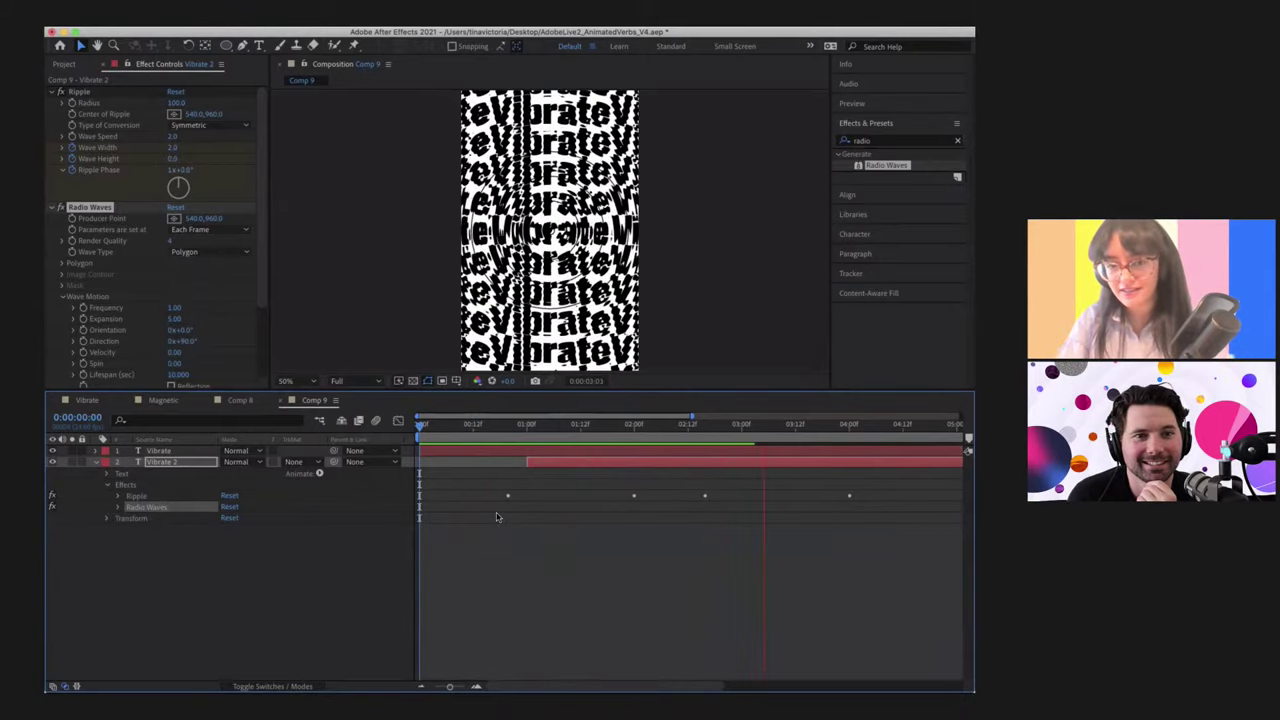
{"action": "key", "text": "space"}
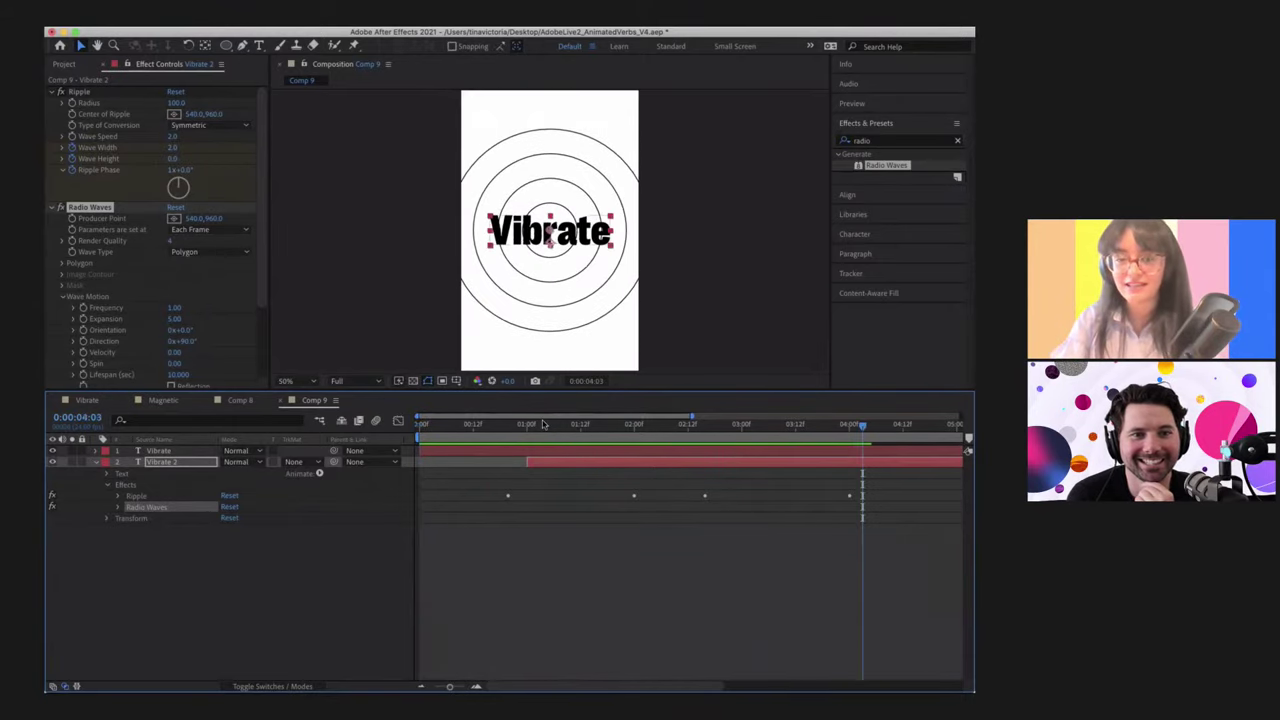
Step: Shift the Vibrate 2 layer with its keyframes to begin at 0:00:01:00 and trim its end to 0:00:03:09
{"action": "left_click", "coordinate": [527, 425]}
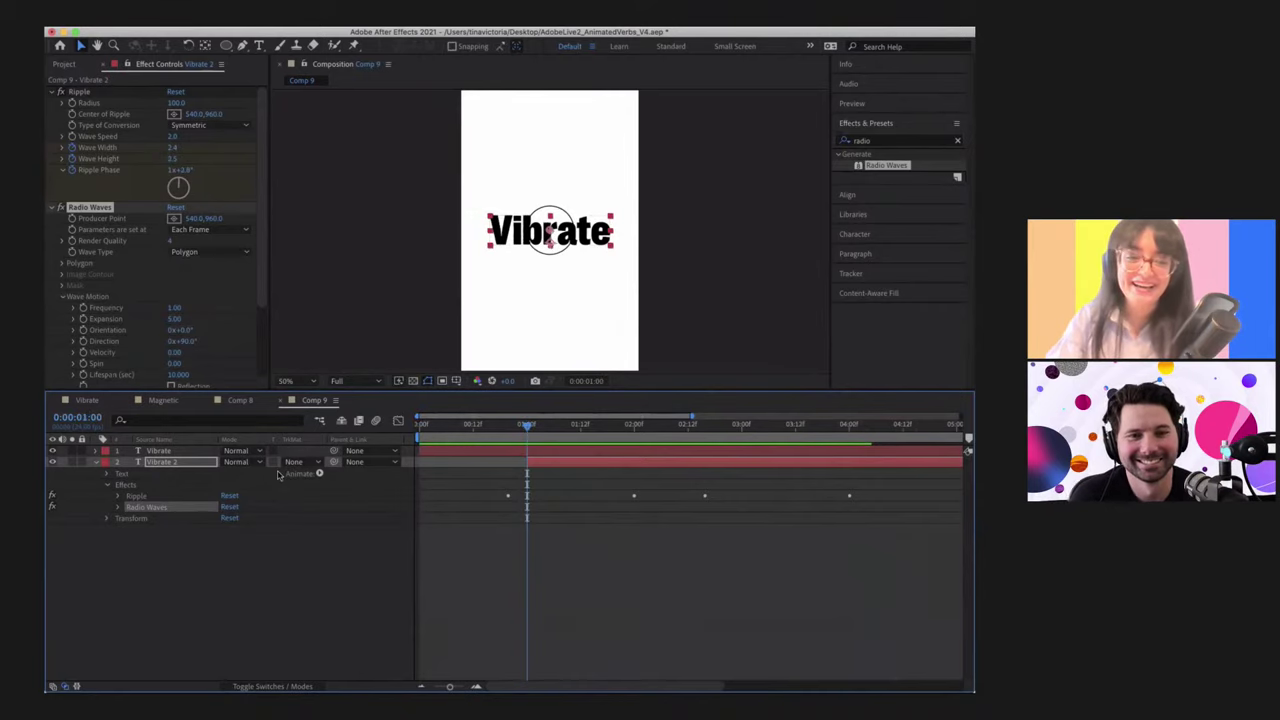
{"action": "left_click_drag", "start_coordinate": [421, 462], "coordinate": [535, 467]}
{"action": "left_click_drag", "start_coordinate": [489, 428], "coordinate": [782, 425]}
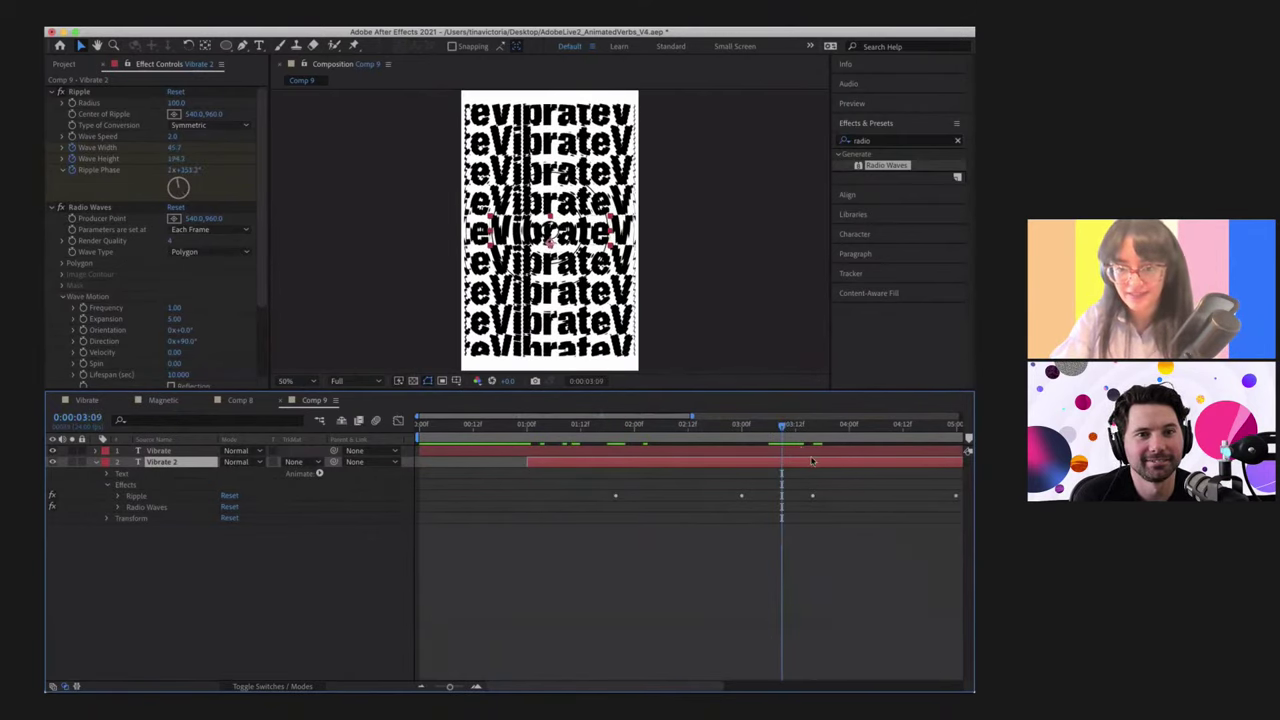
{"action": "key", "text": "alt+bracketright"}
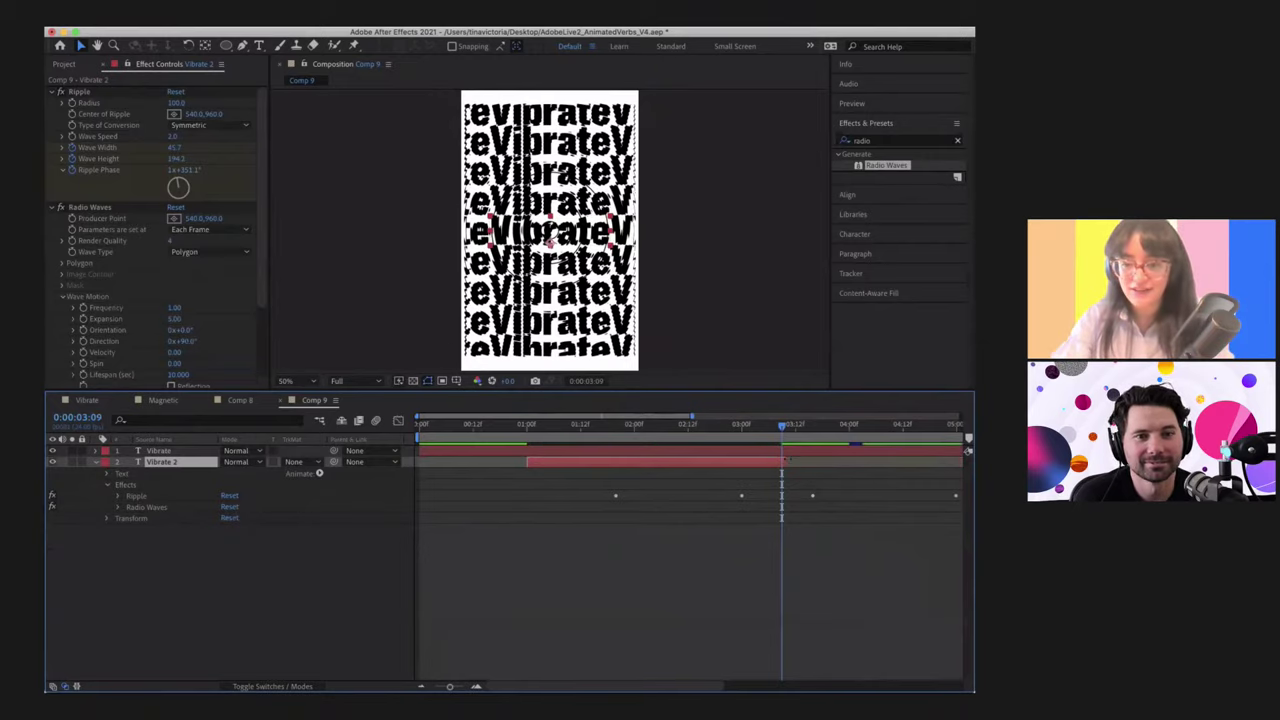
Step: Review the combined ripple and radio wave animation from the start of Comp 9 in an enlarged composition preview
{"action": "key", "text": "Home"}
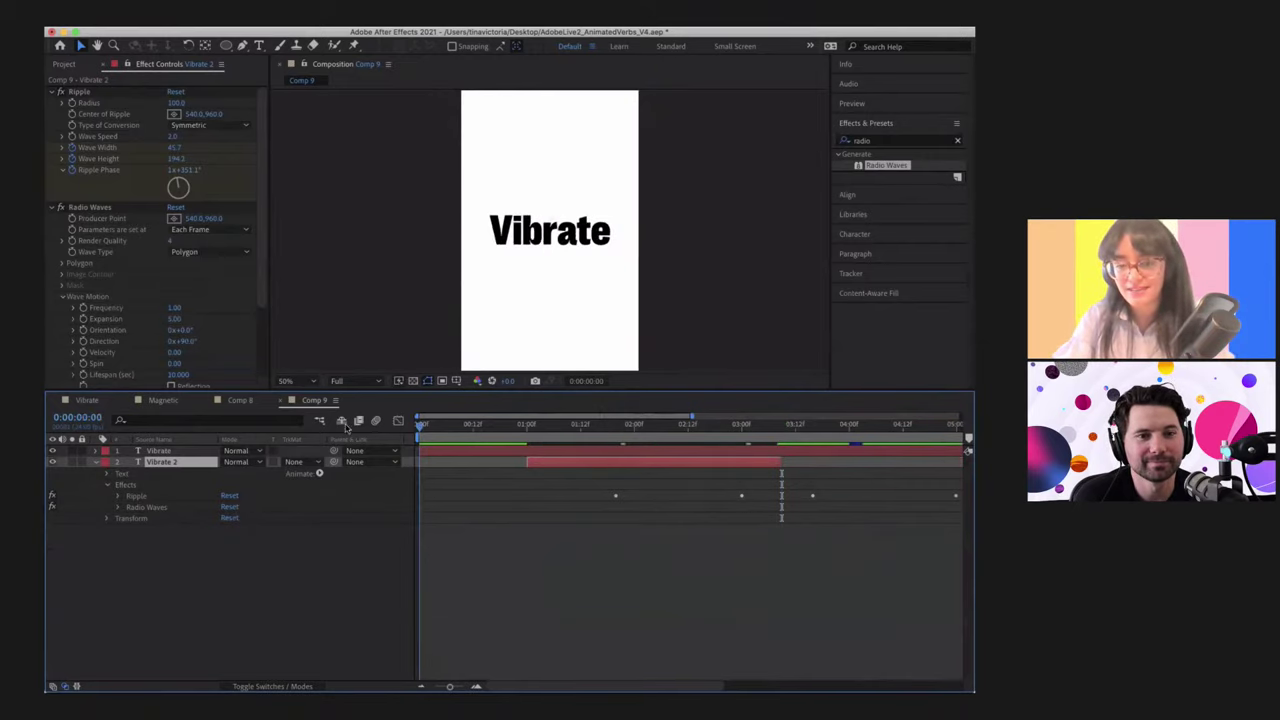
{"action": "left_click", "coordinate": [540, 424]}
{"action": "scroll", "coordinate": [188, 212], "scroll_direction": "down", "scroll_amount": 4}
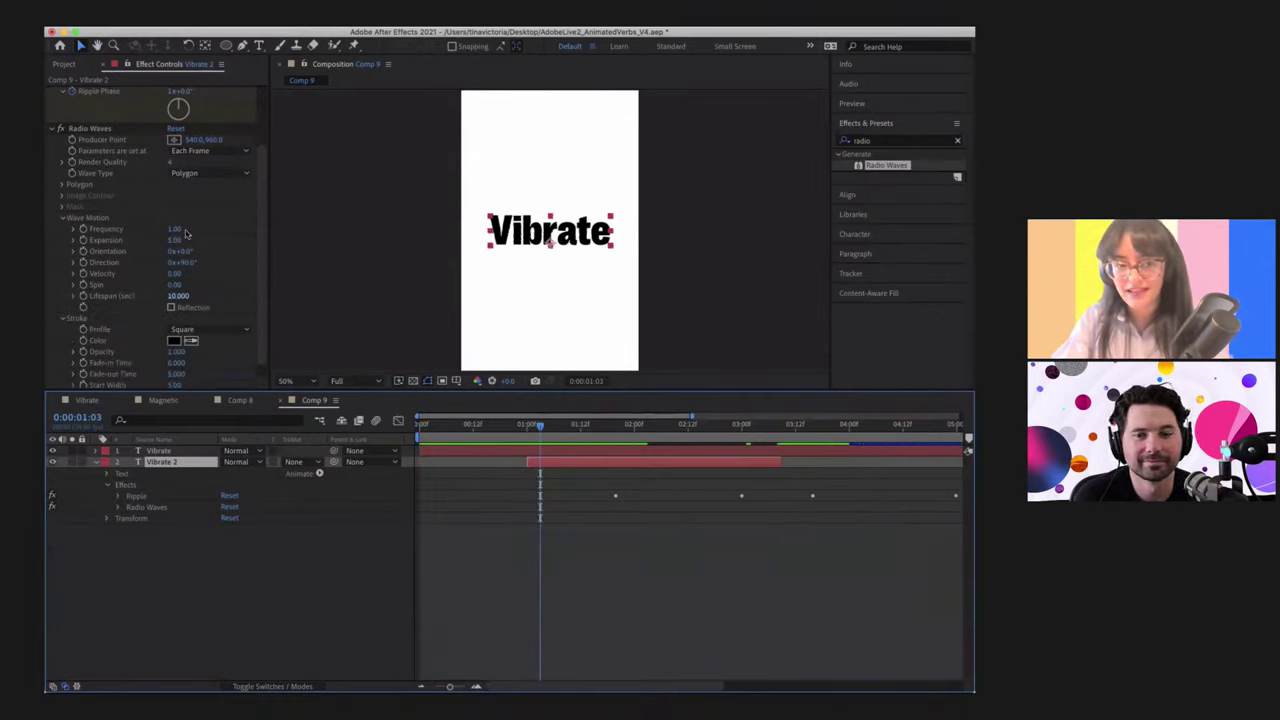
{"action": "left_click_drag", "start_coordinate": [540, 430], "coordinate": [573, 442]}
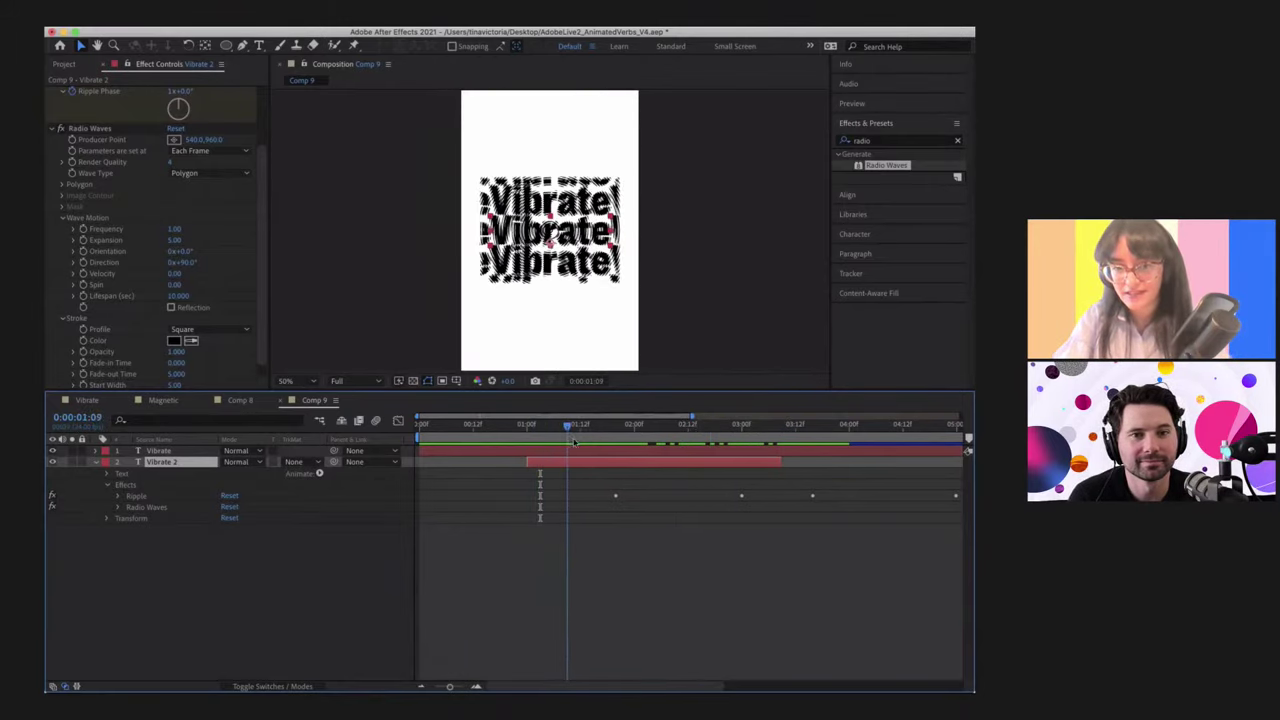
{"action": "key", "text": "Home"}
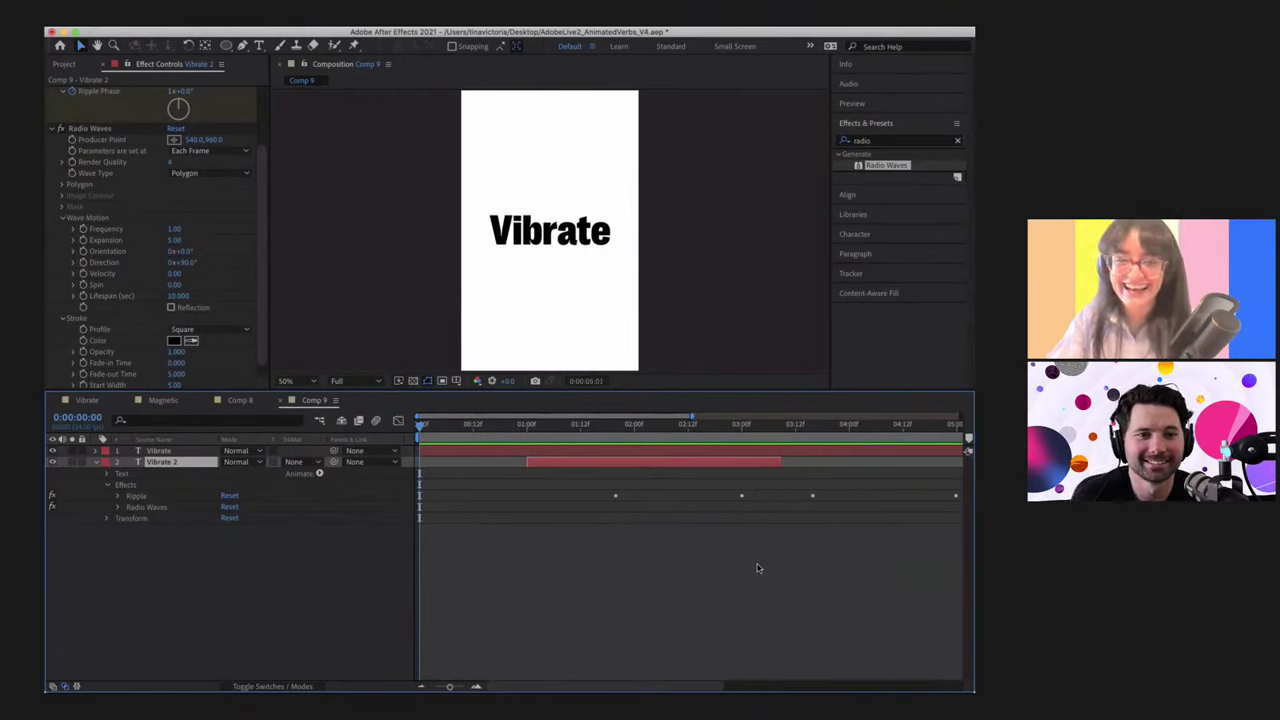
{"action": "key", "text": "space"}
{"action": "left_click_drag", "start_coordinate": [666, 391], "coordinate": [670, 506]}
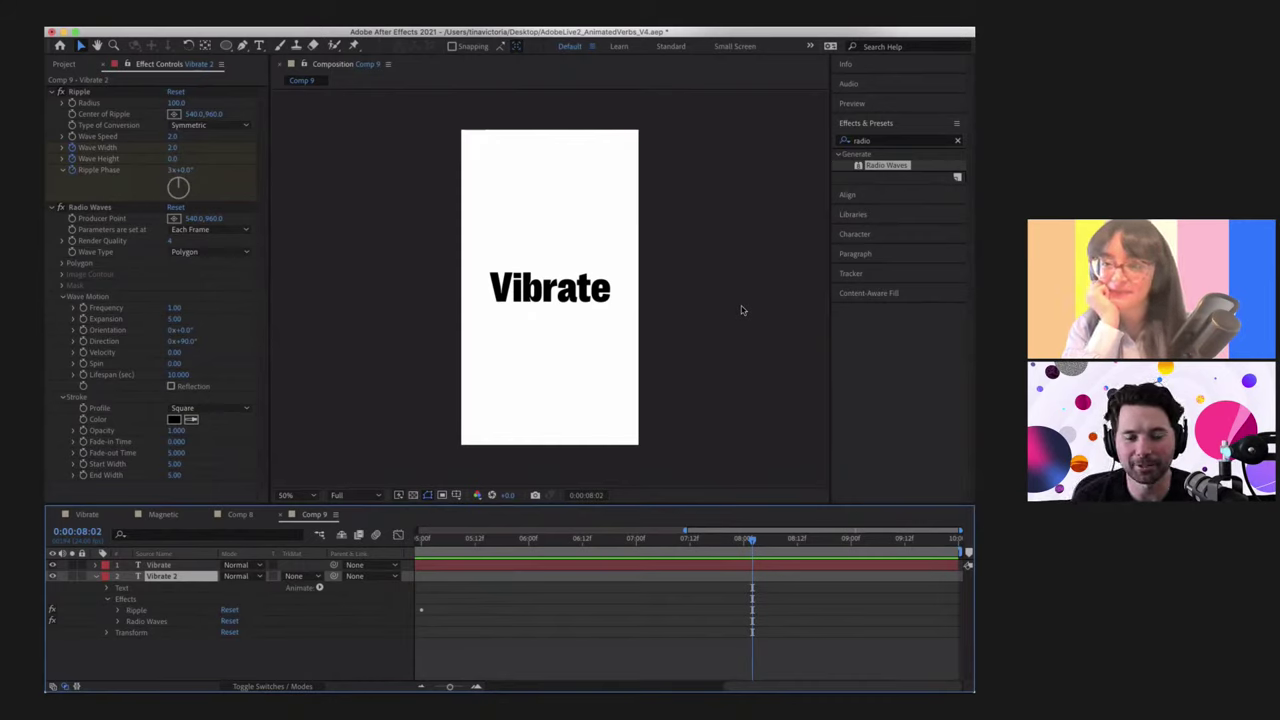
Step: Switch to the Magnetic composition and play its animation from the start
{"action": "left_click", "coordinate": [163, 514]}
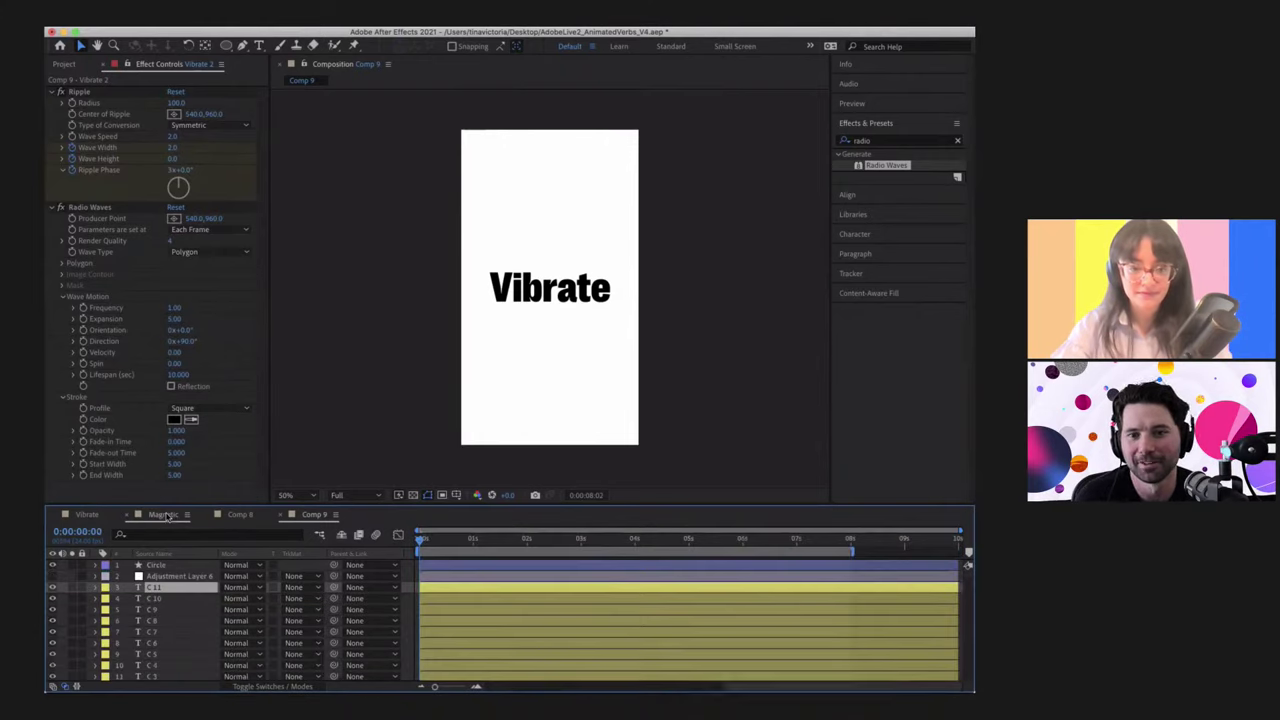
{"action": "key", "text": "space"}
{"action": "key", "text": "space"}
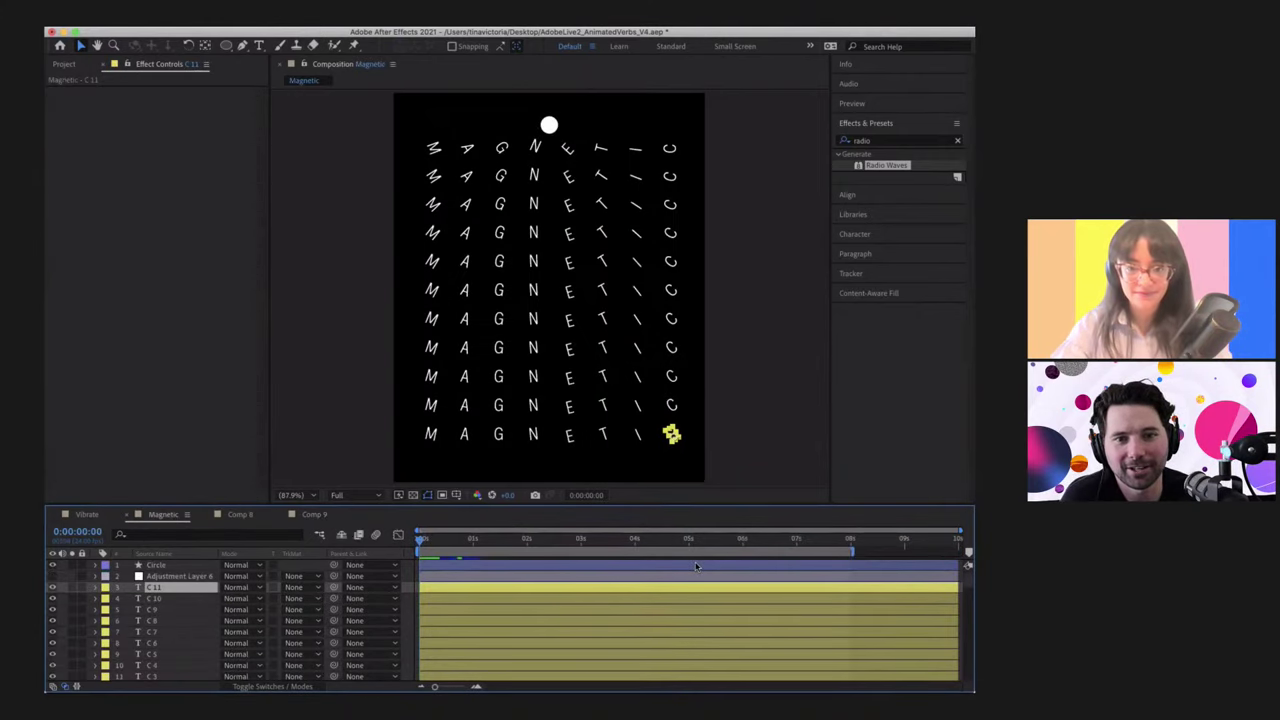
{"action": "key", "text": "space"}
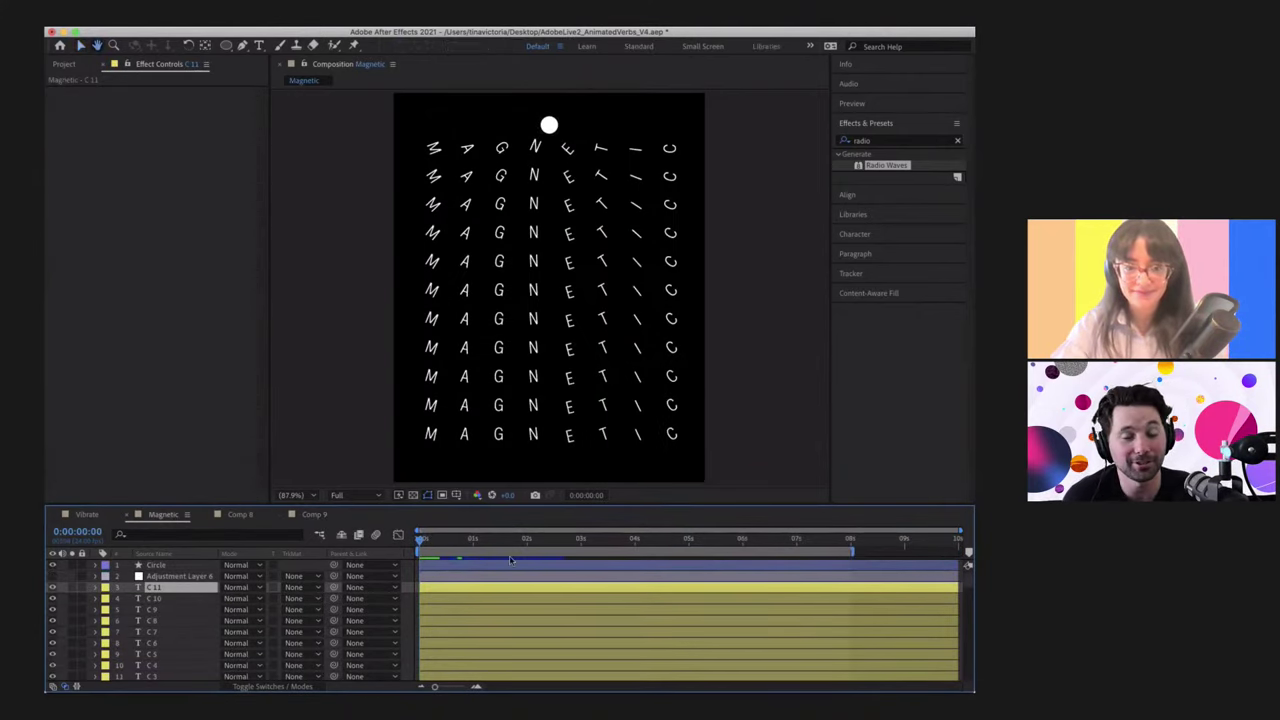